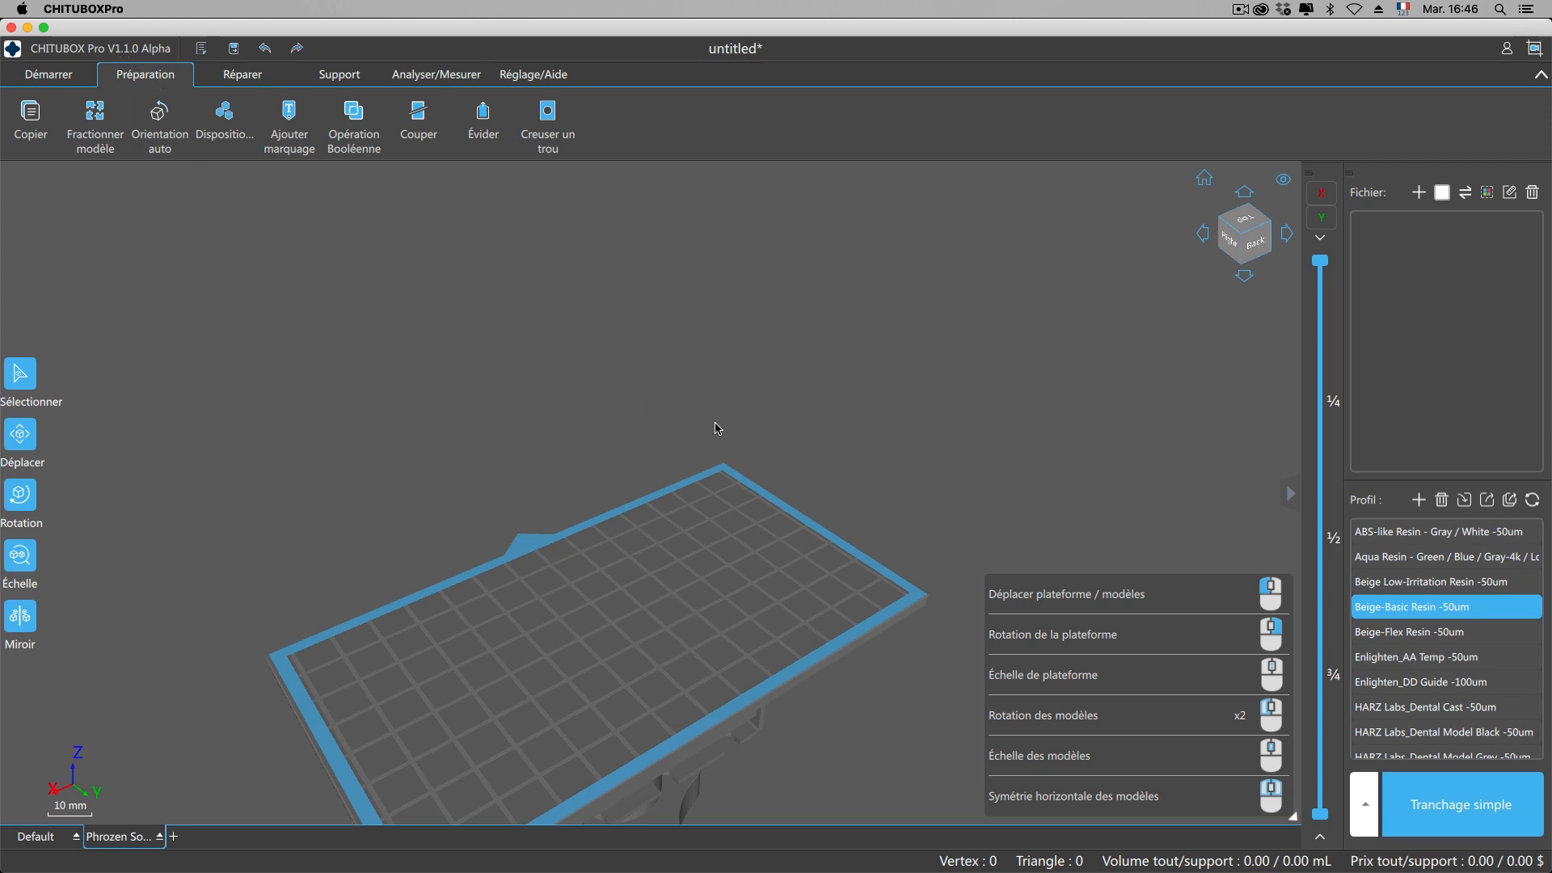
right_click_drag(714, 423, 691, 420)
scroll(691, 418, "up", 1)
left_click_drag(696, 414, 727, 246)
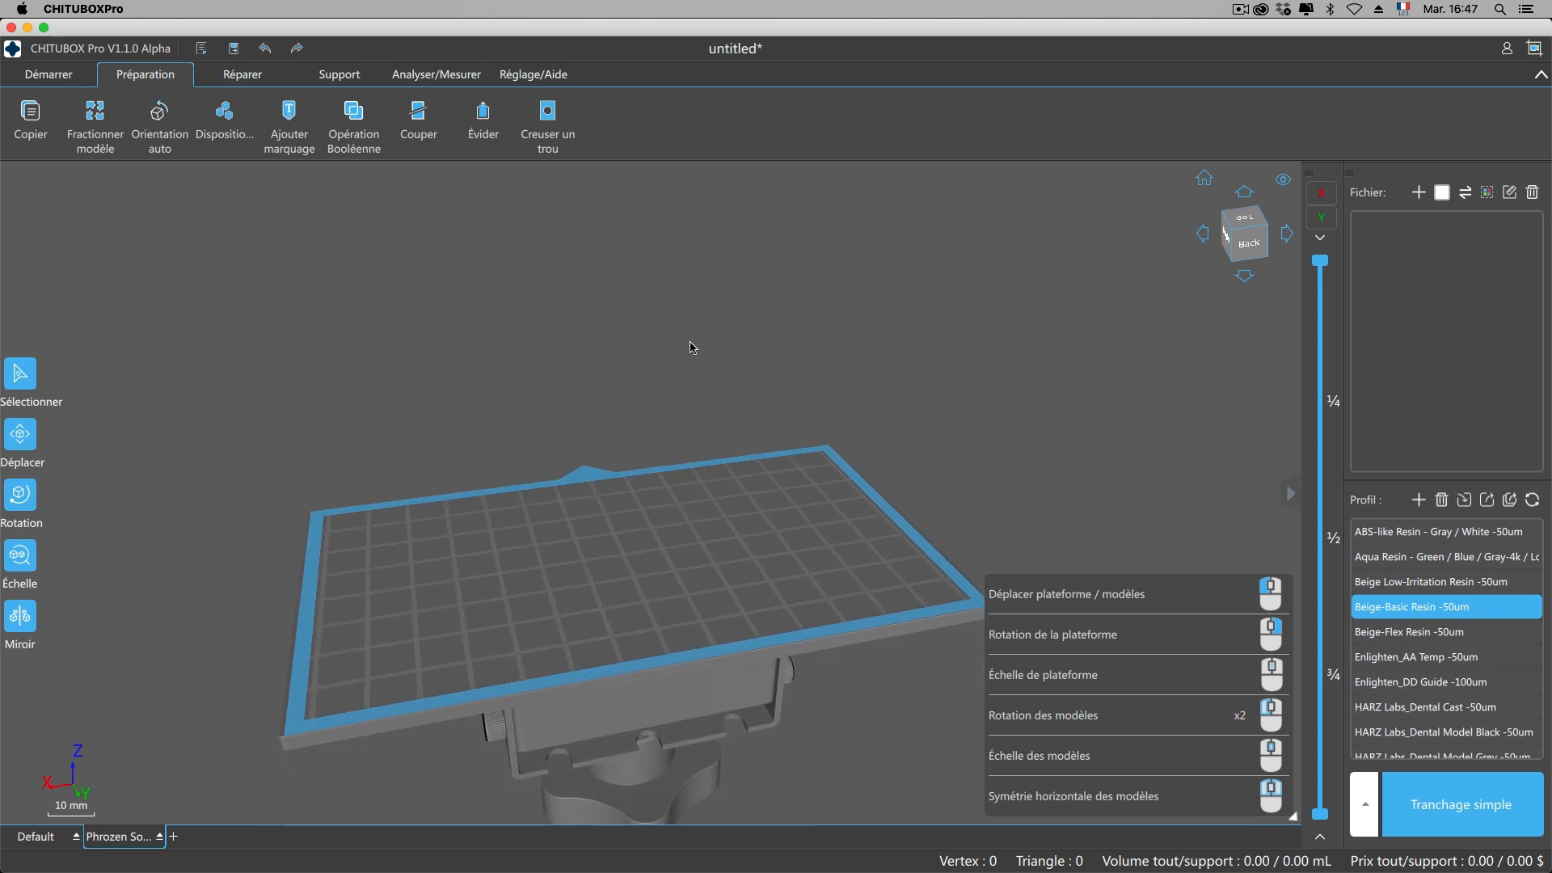
scroll(691, 348, "down", 2)
mouse_move(737, 349)
right_mouse_down()
mouse_move(724, 312)
mouse_move(725, 333)
right_mouse_up()
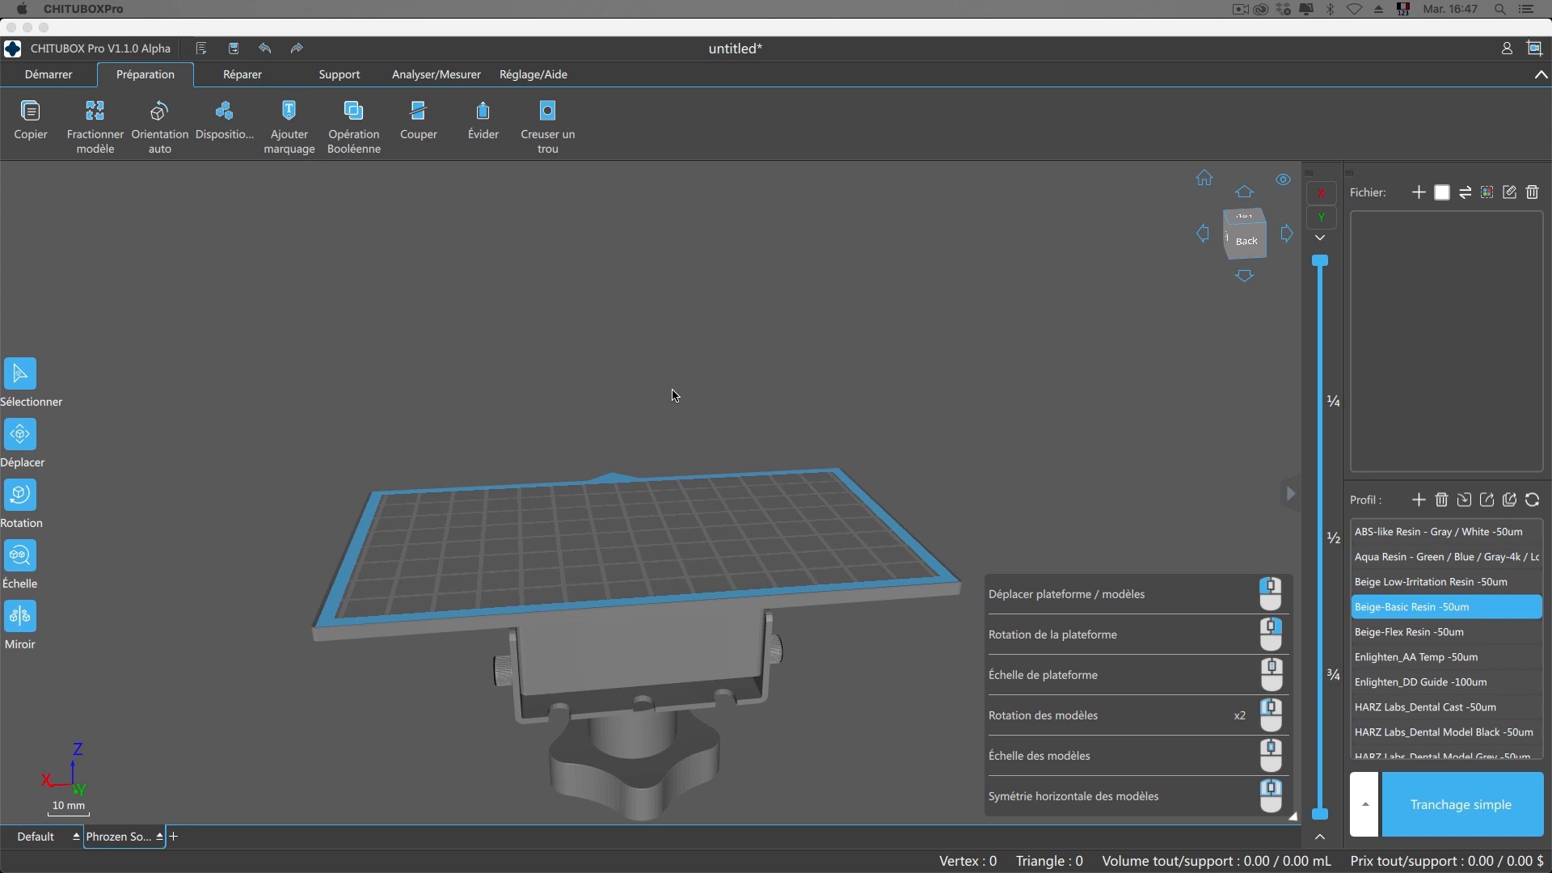
Look through the whole list of resin profiles for the current printer.
left_click(49, 75)
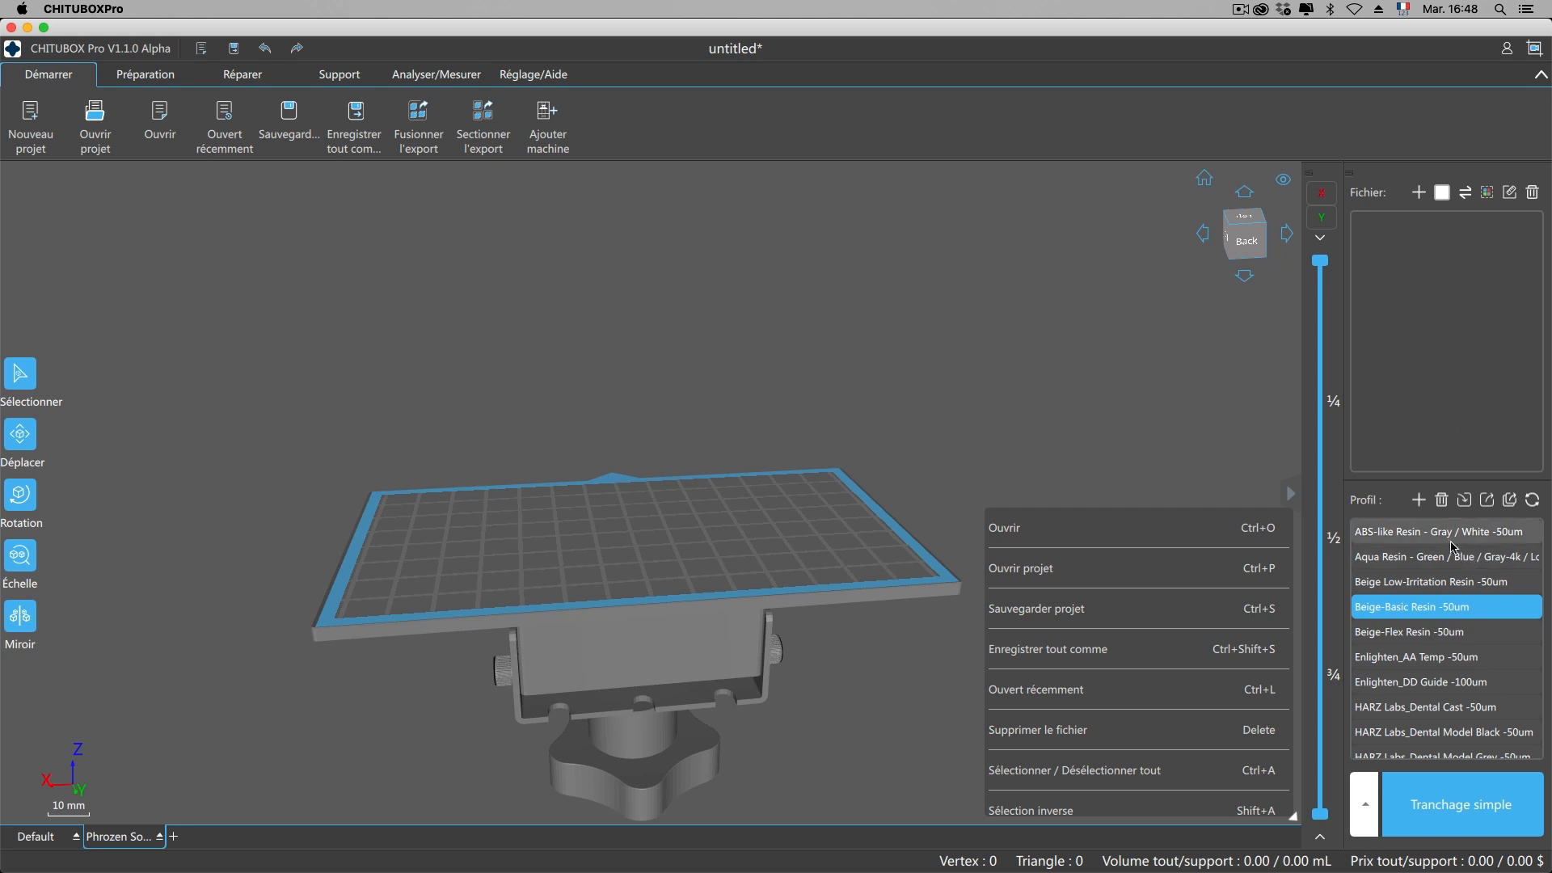
scroll(1448, 689, "down", 12)
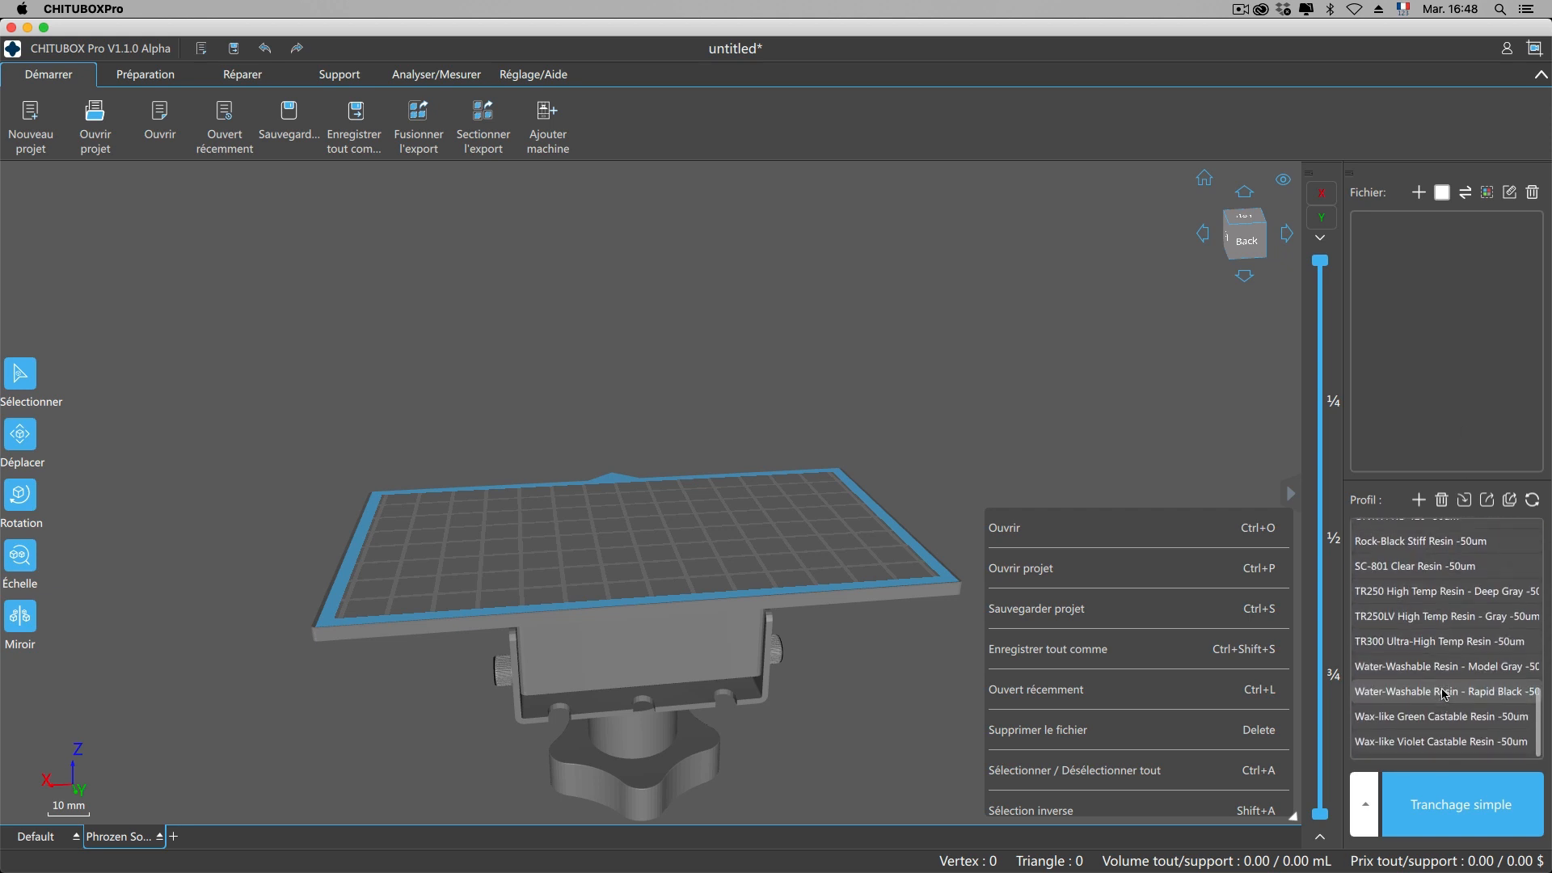
scroll(1444, 696, "up", 12)
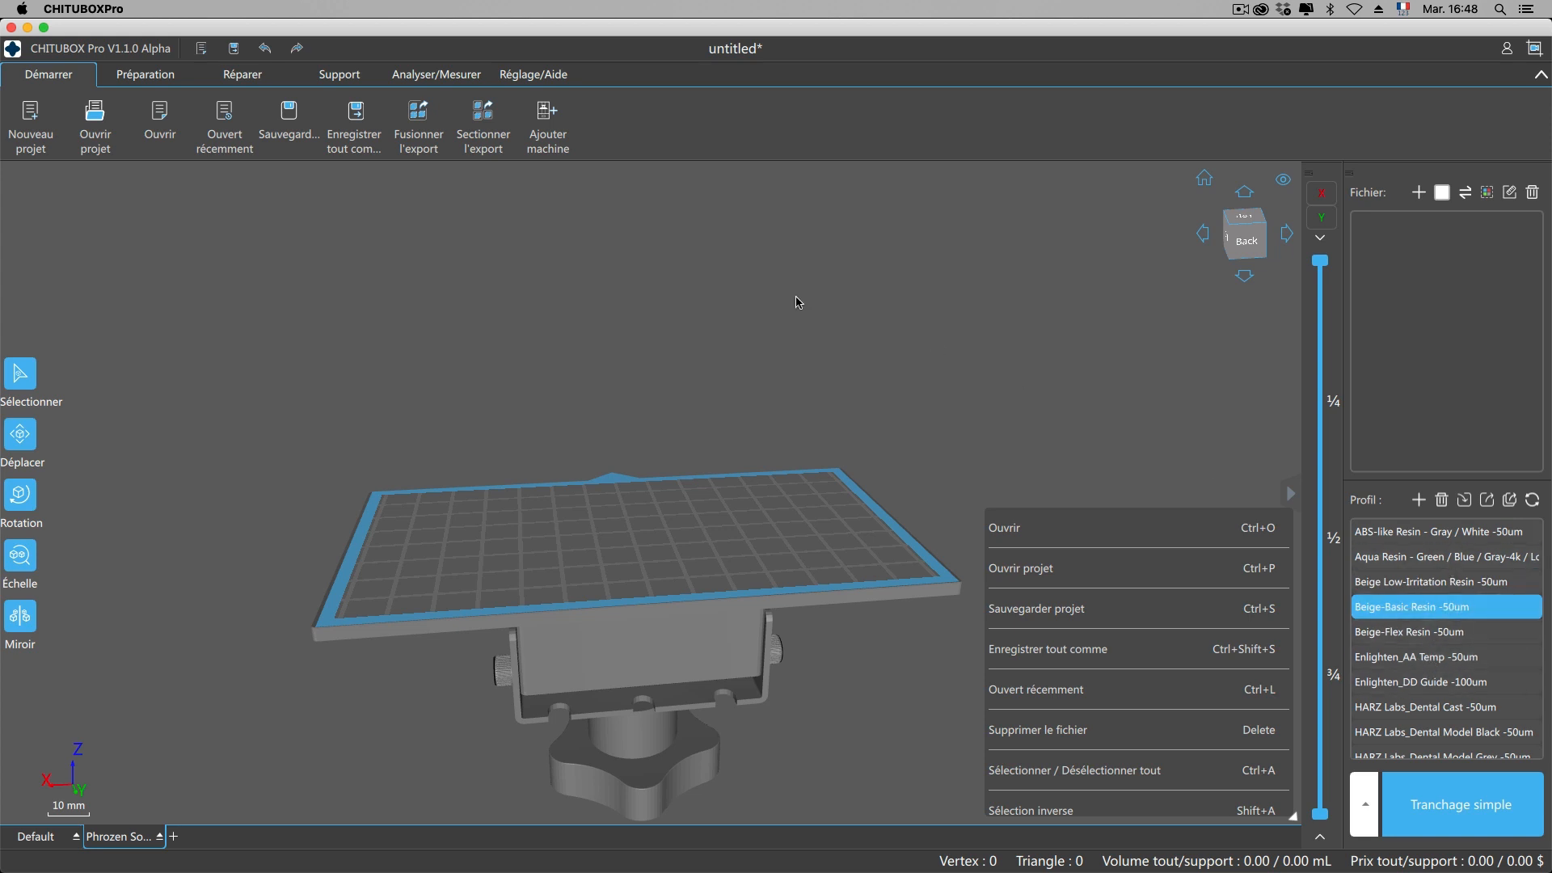
Browse the printer brands available for adding a machine, look through the Phrozen models, and close the dialog without adding one.
left_click(558, 131)
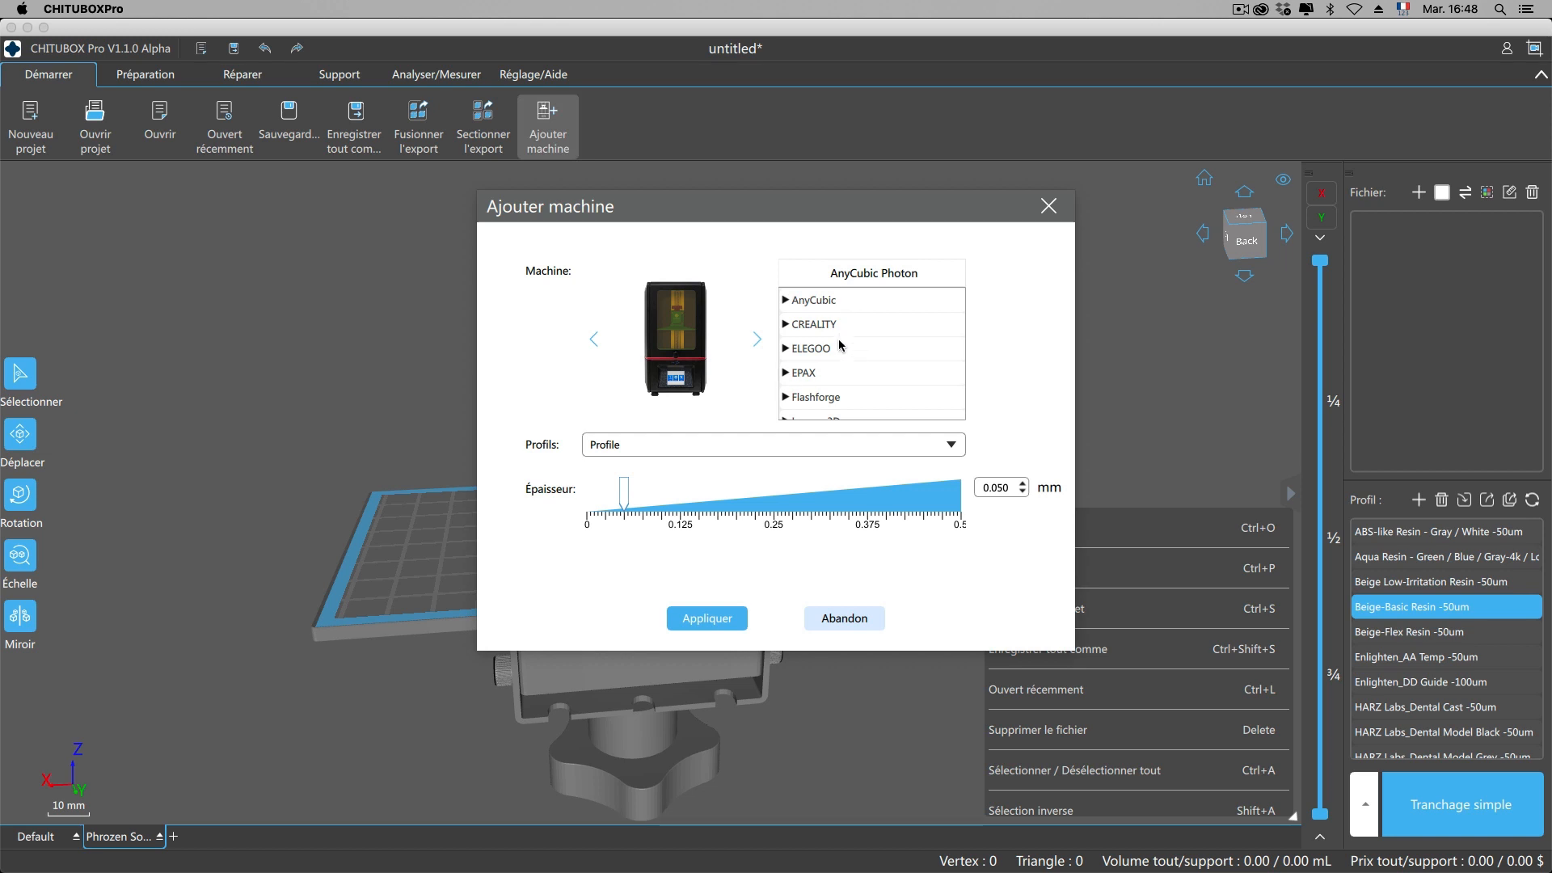
scroll(839, 356, "down", 2)
scroll(836, 359, "down", 3)
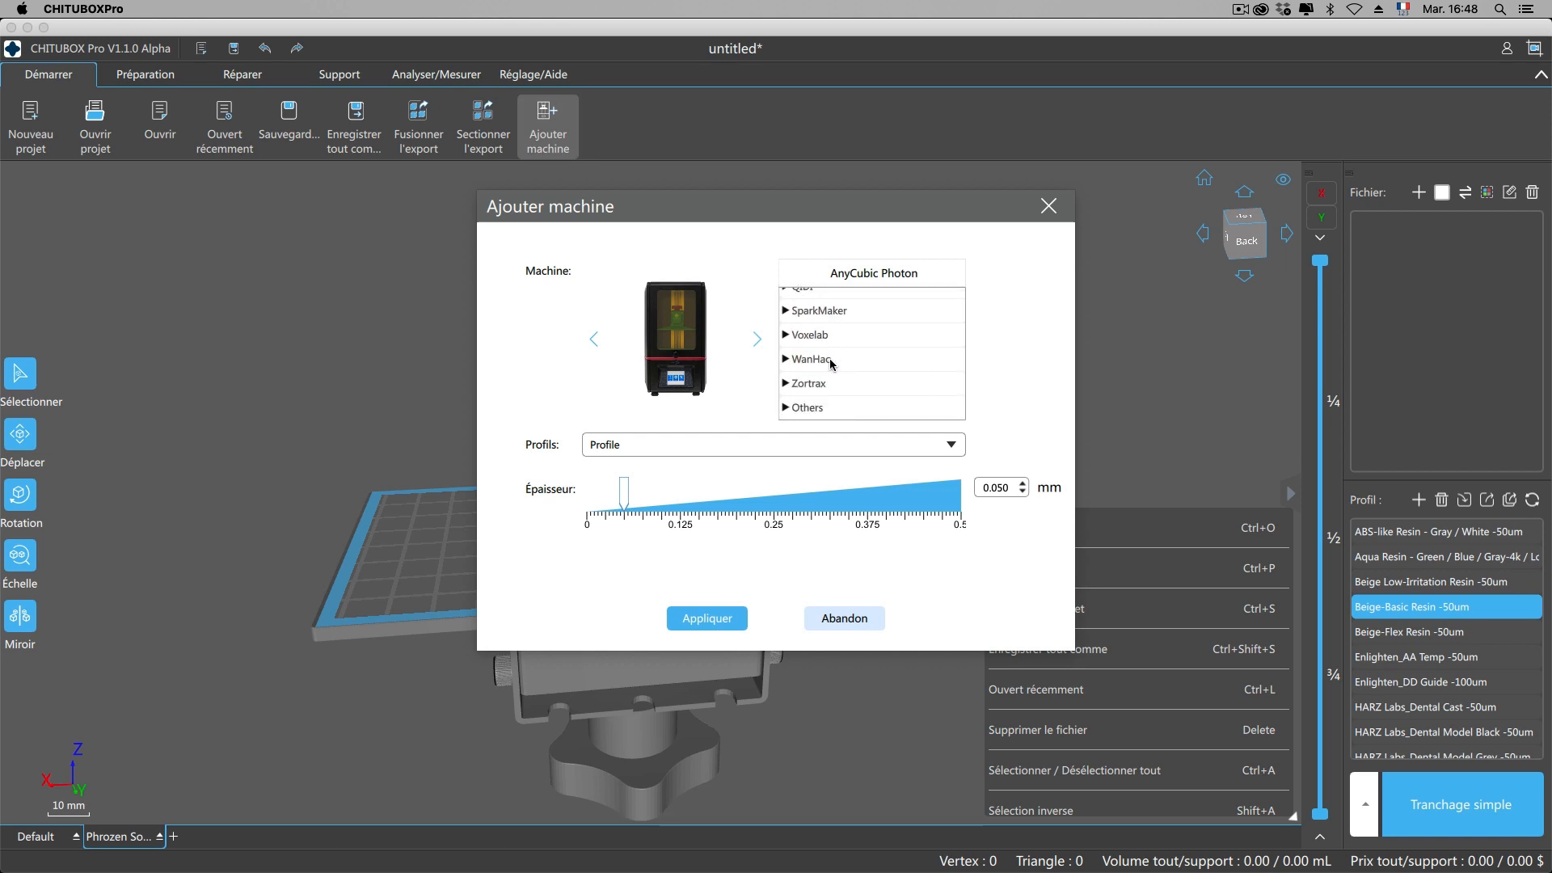
scroll(833, 365, "up", 5)
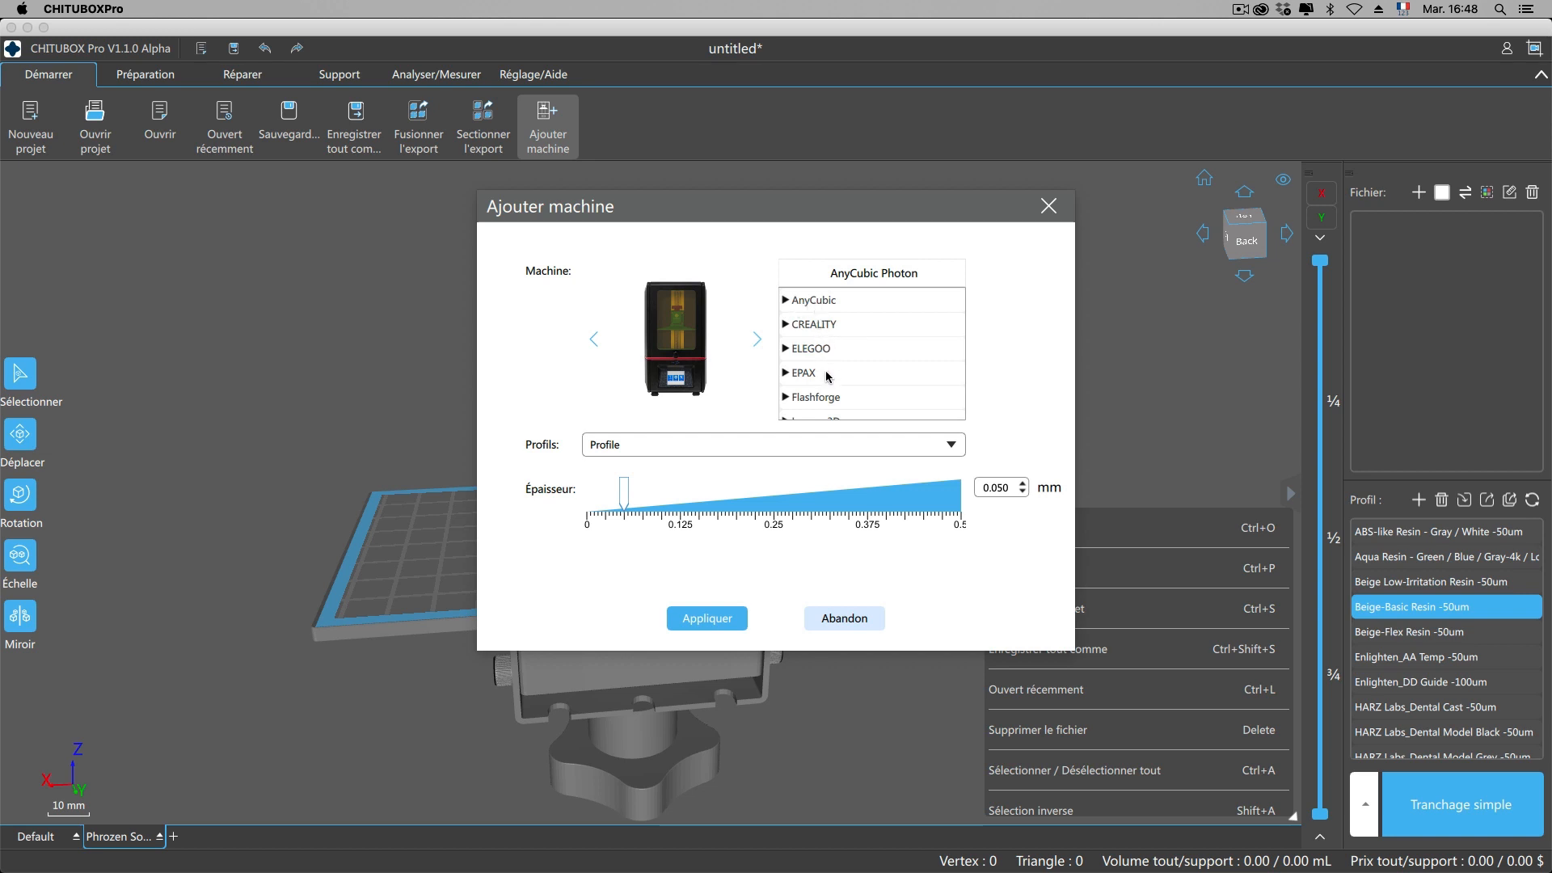
scroll(829, 376, "down", 2)
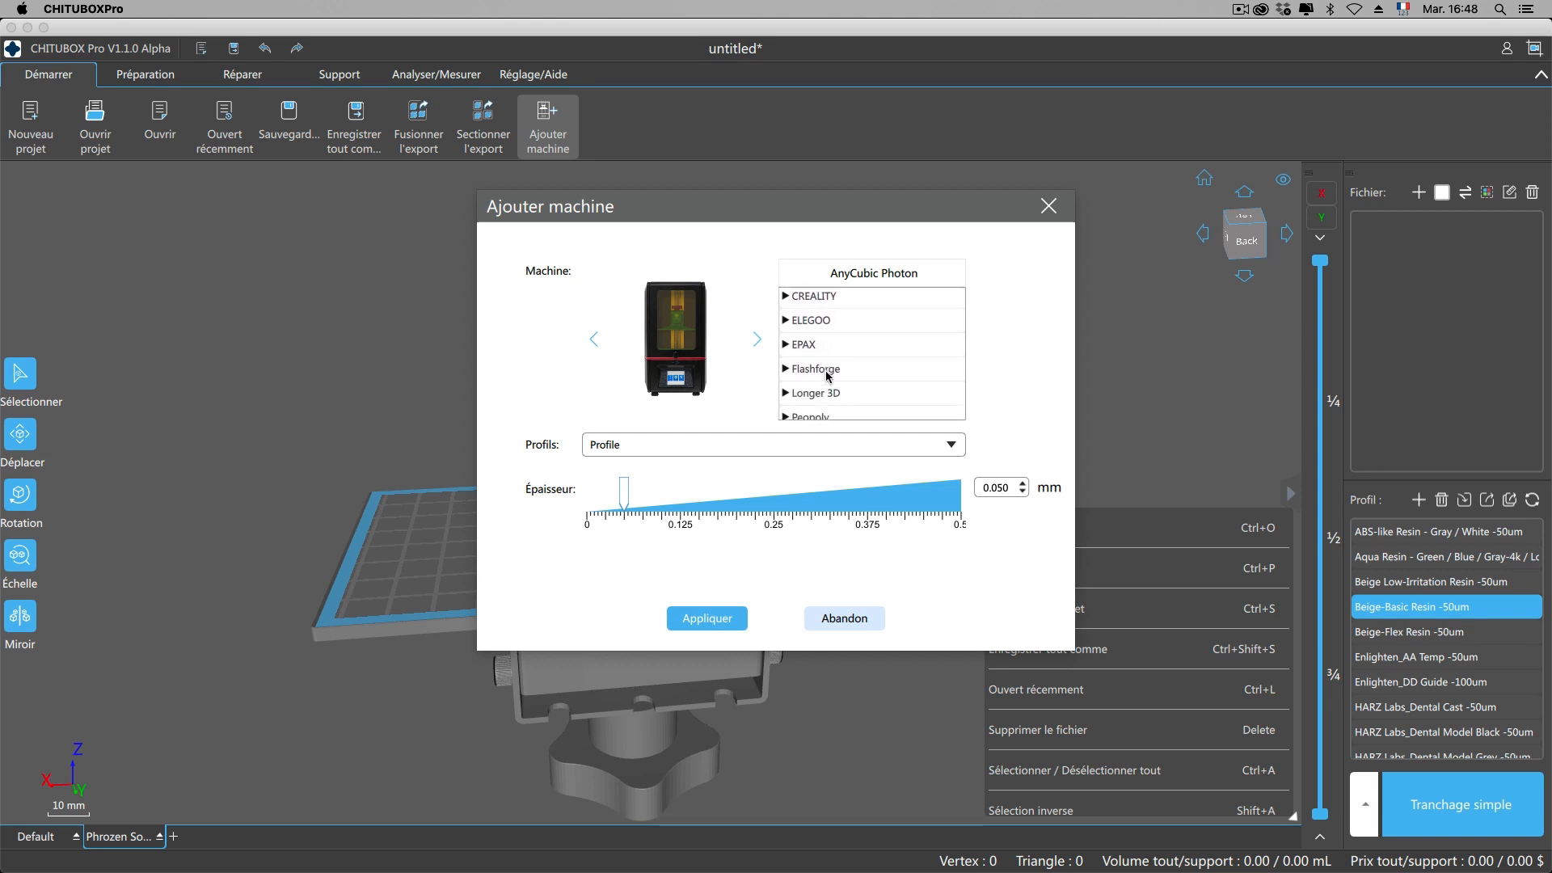
scroll(829, 376, "down", 2)
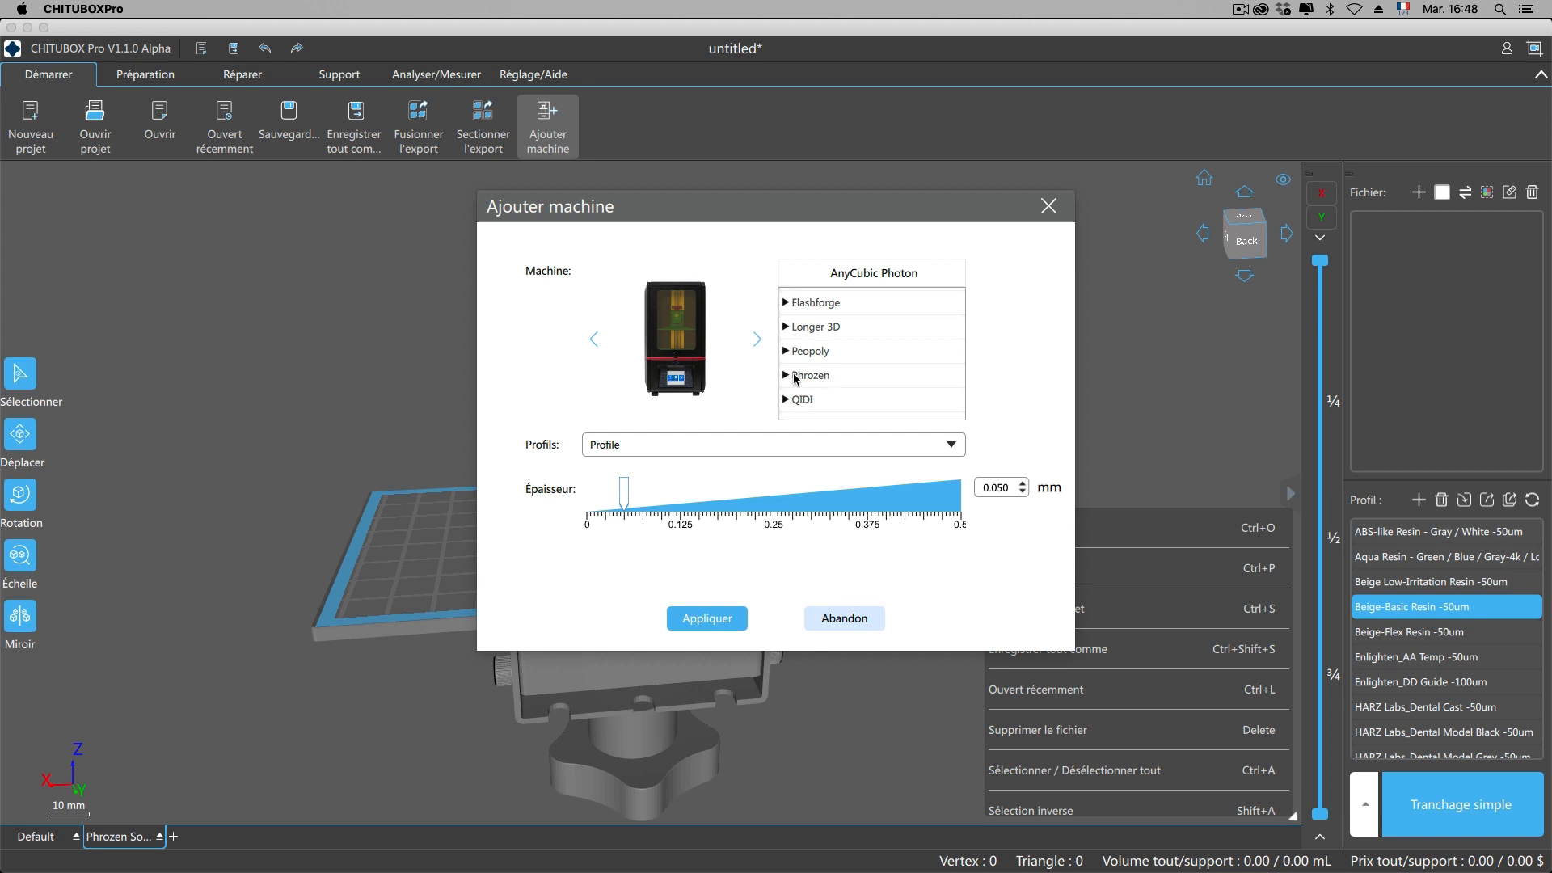
left_click(784, 376)
scroll(828, 382, "down", 2)
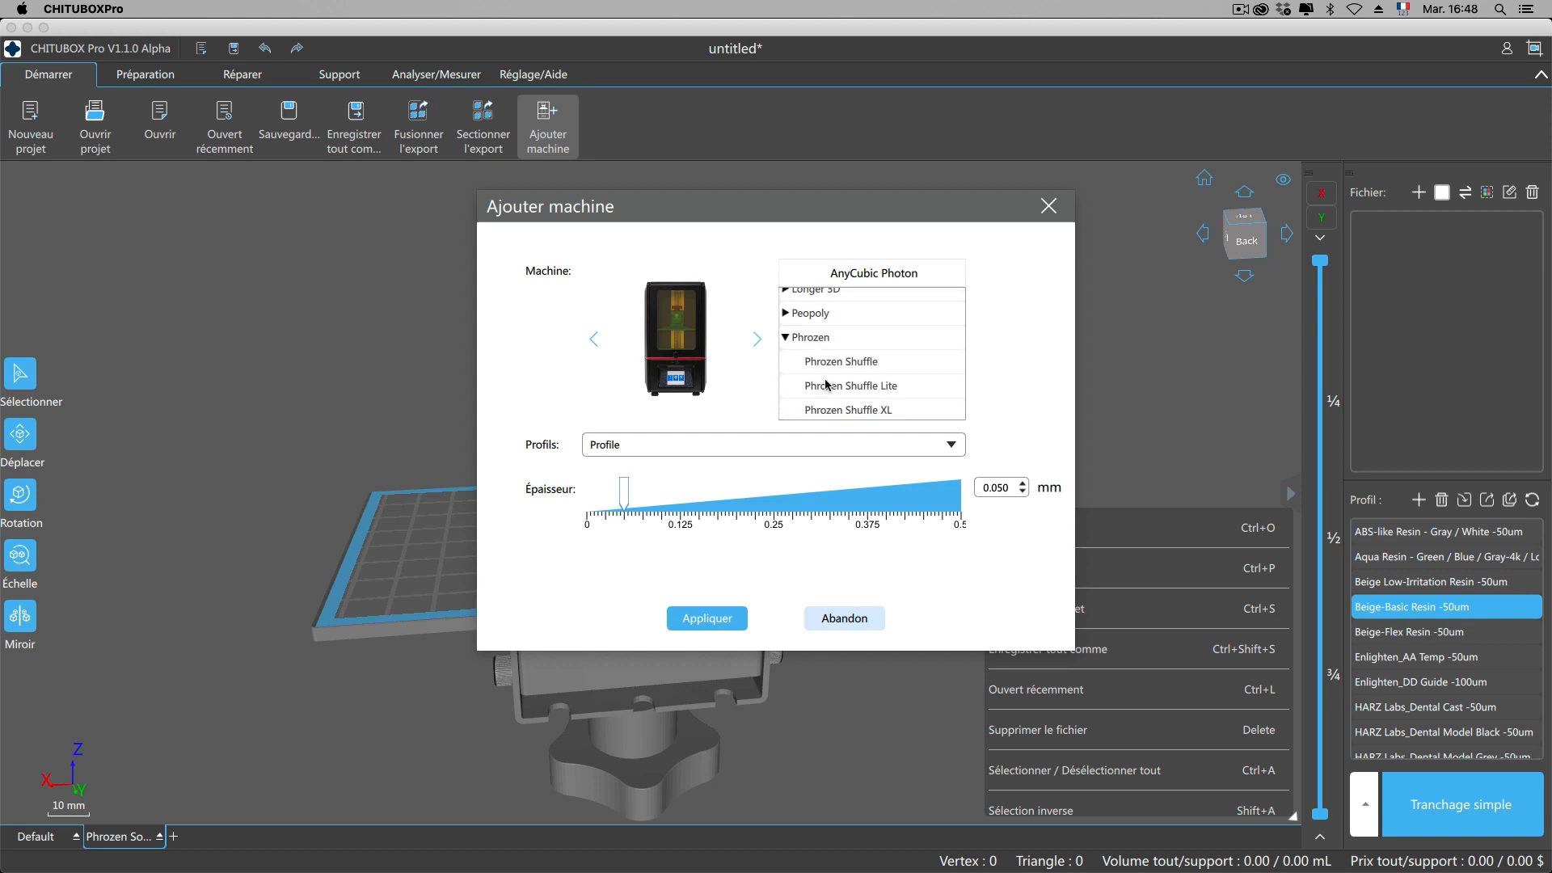
scroll(828, 383, "down", 5)
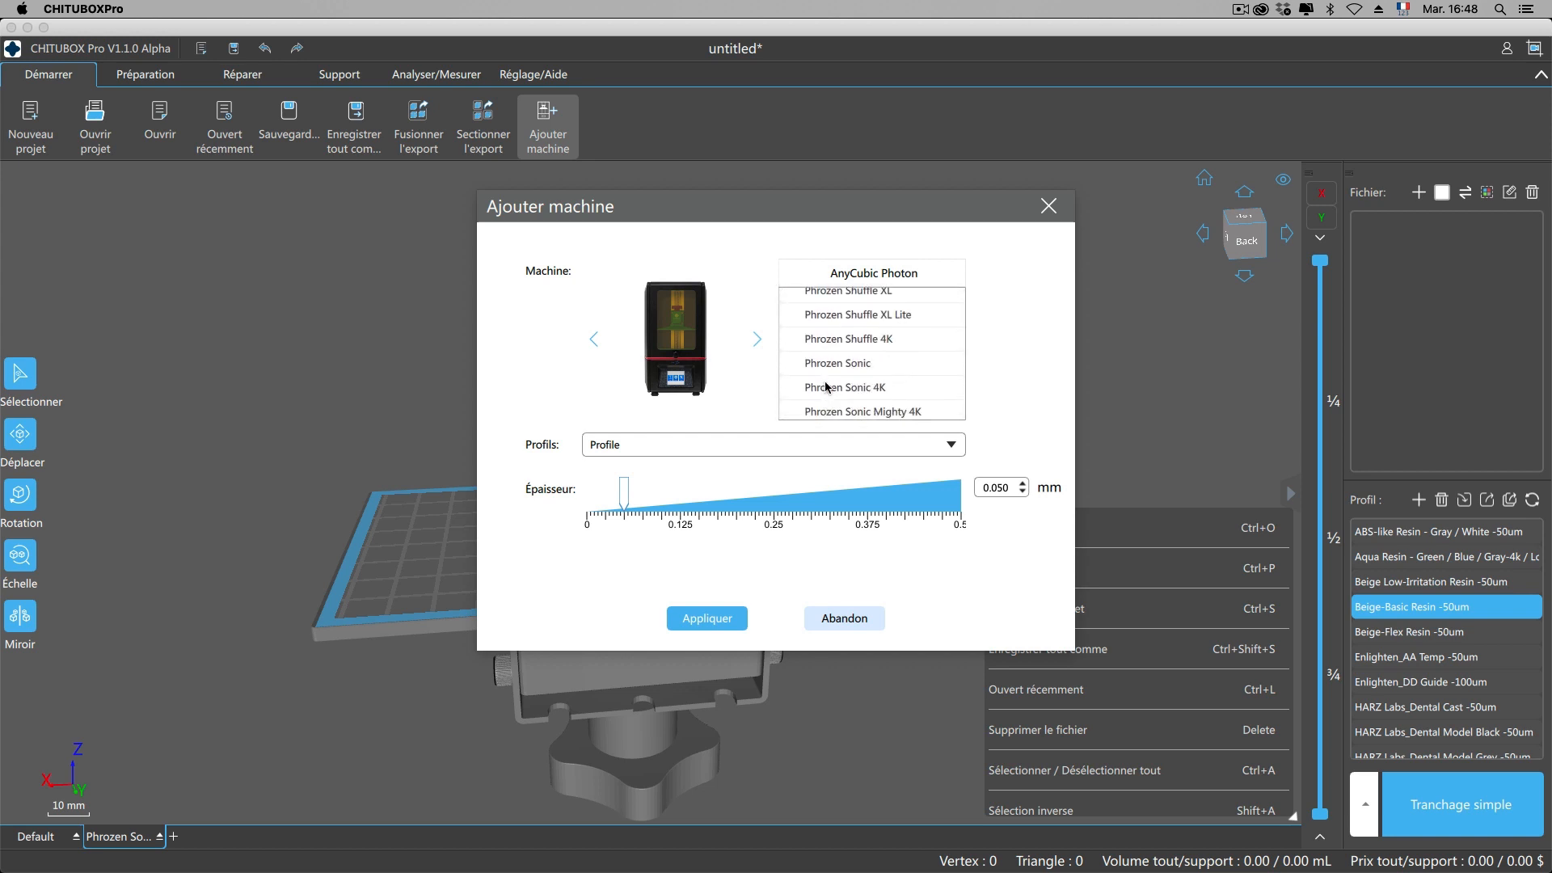
scroll(828, 387, "down", 2)
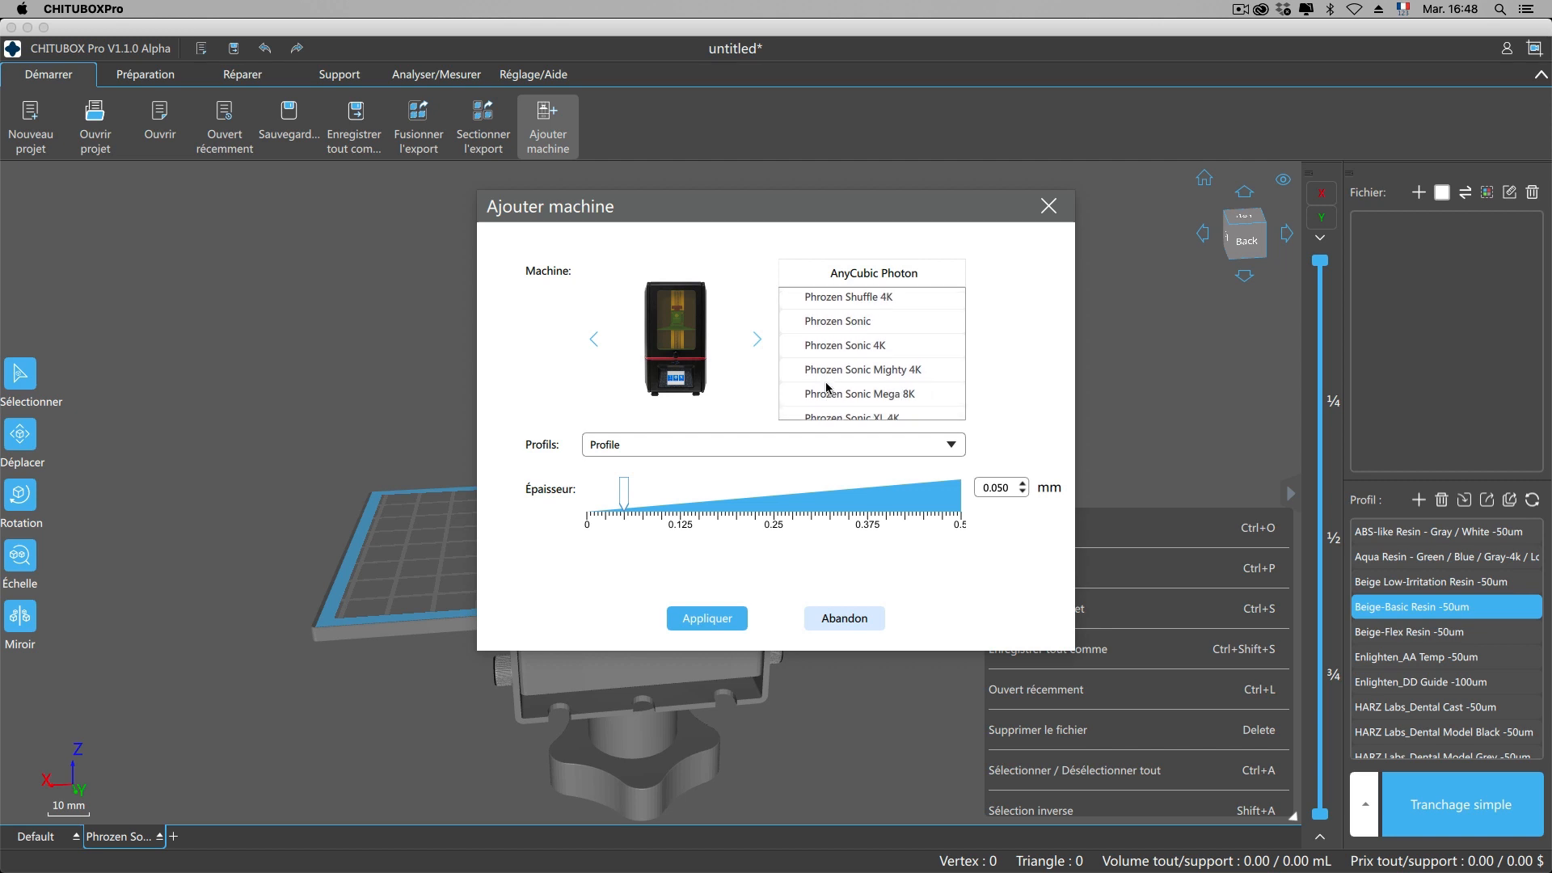
scroll(828, 387, "down", 3)
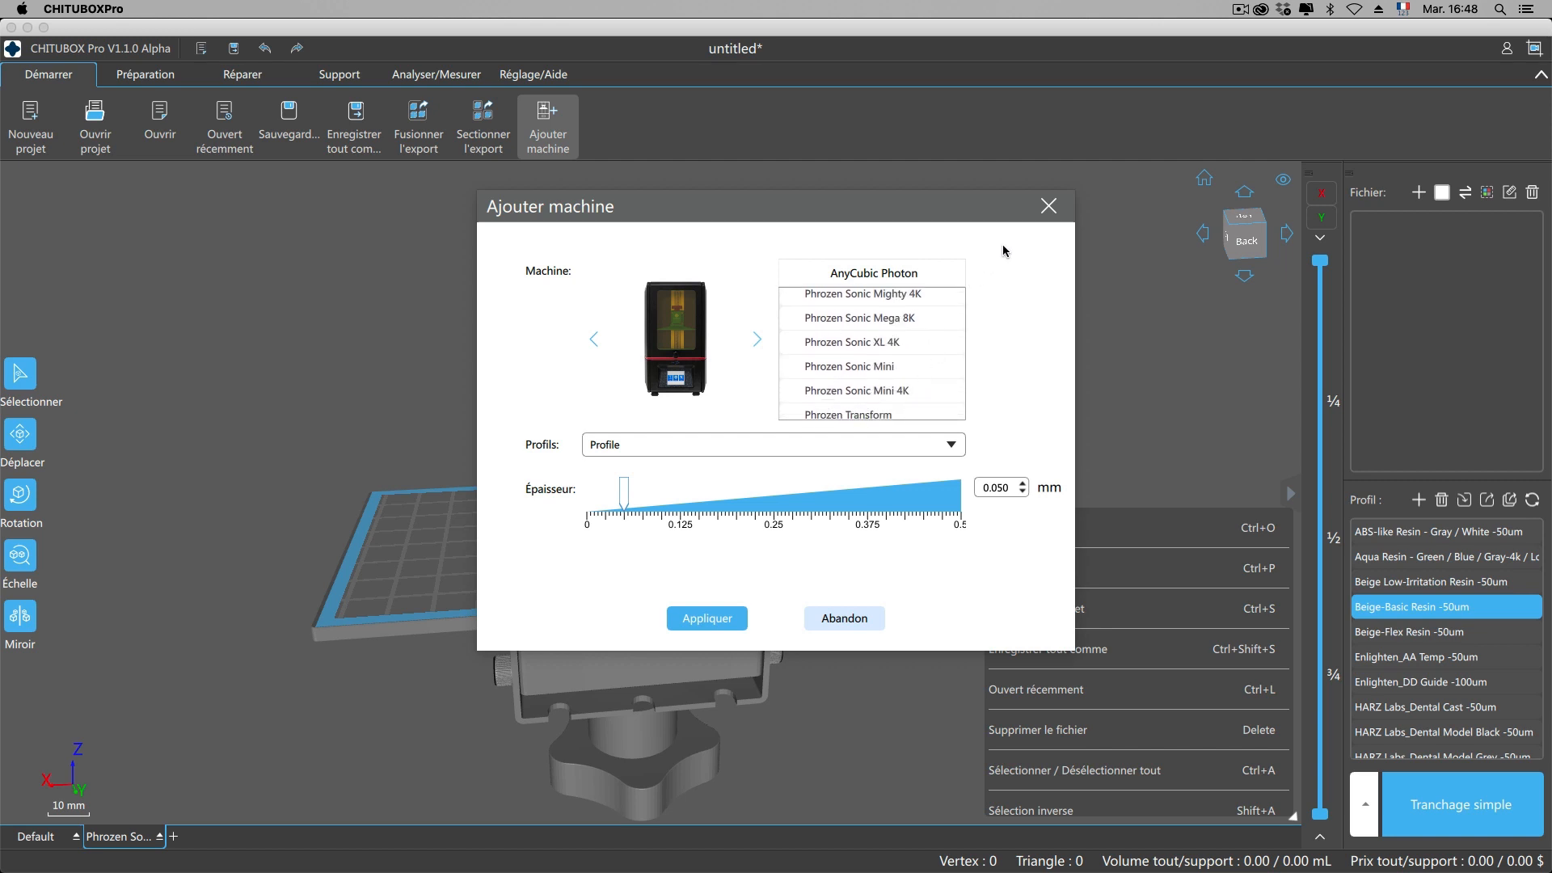
left_click(1043, 214)
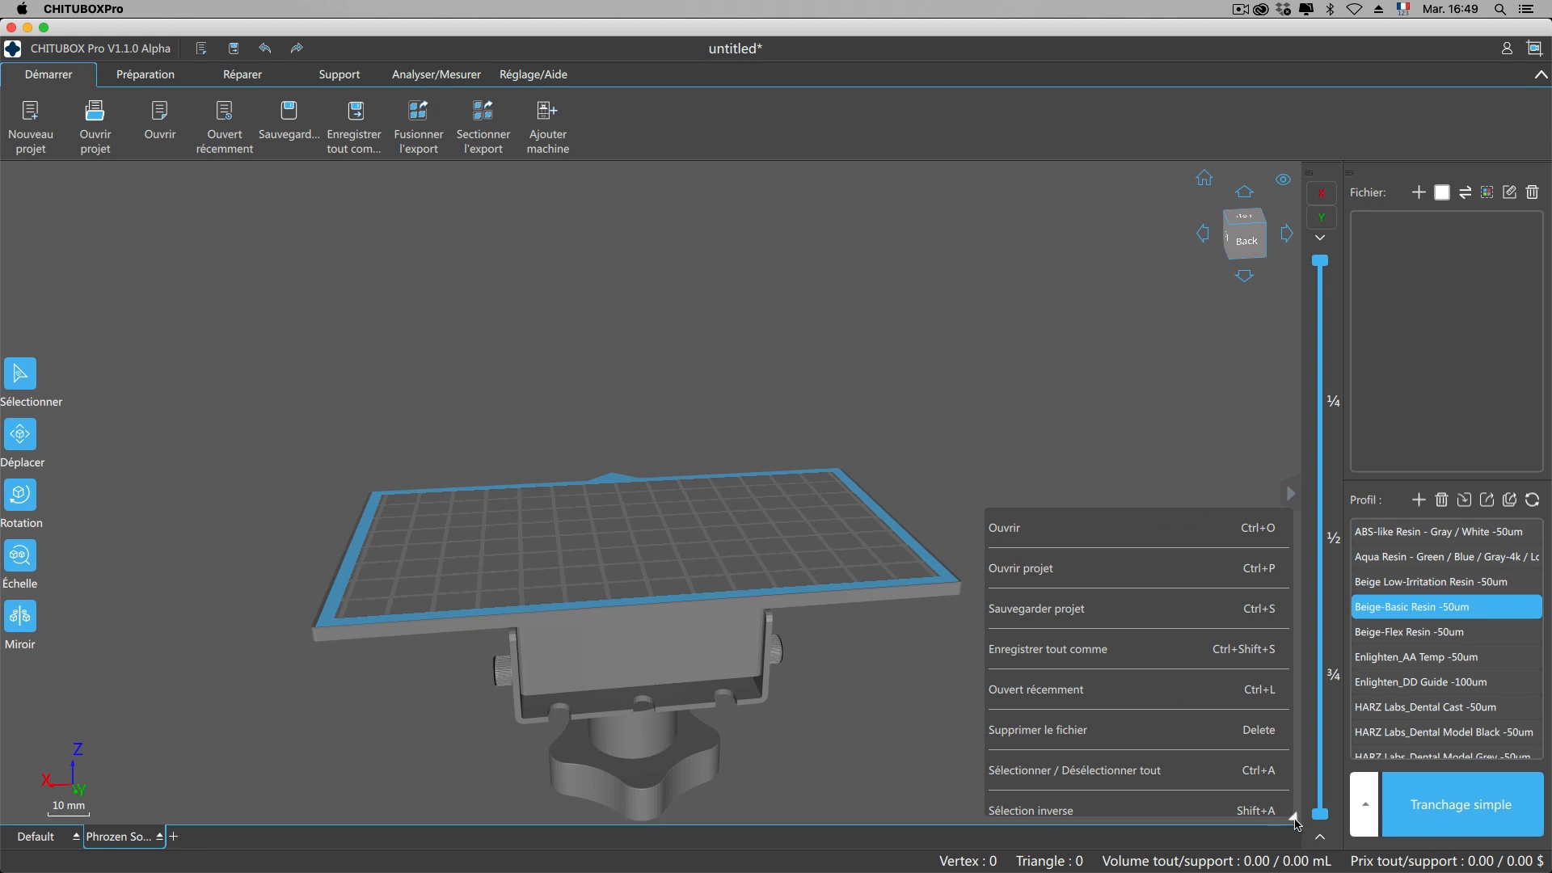
Show the preparation tools and try to open the repair tools with no model loaded.
left_click(162, 77)
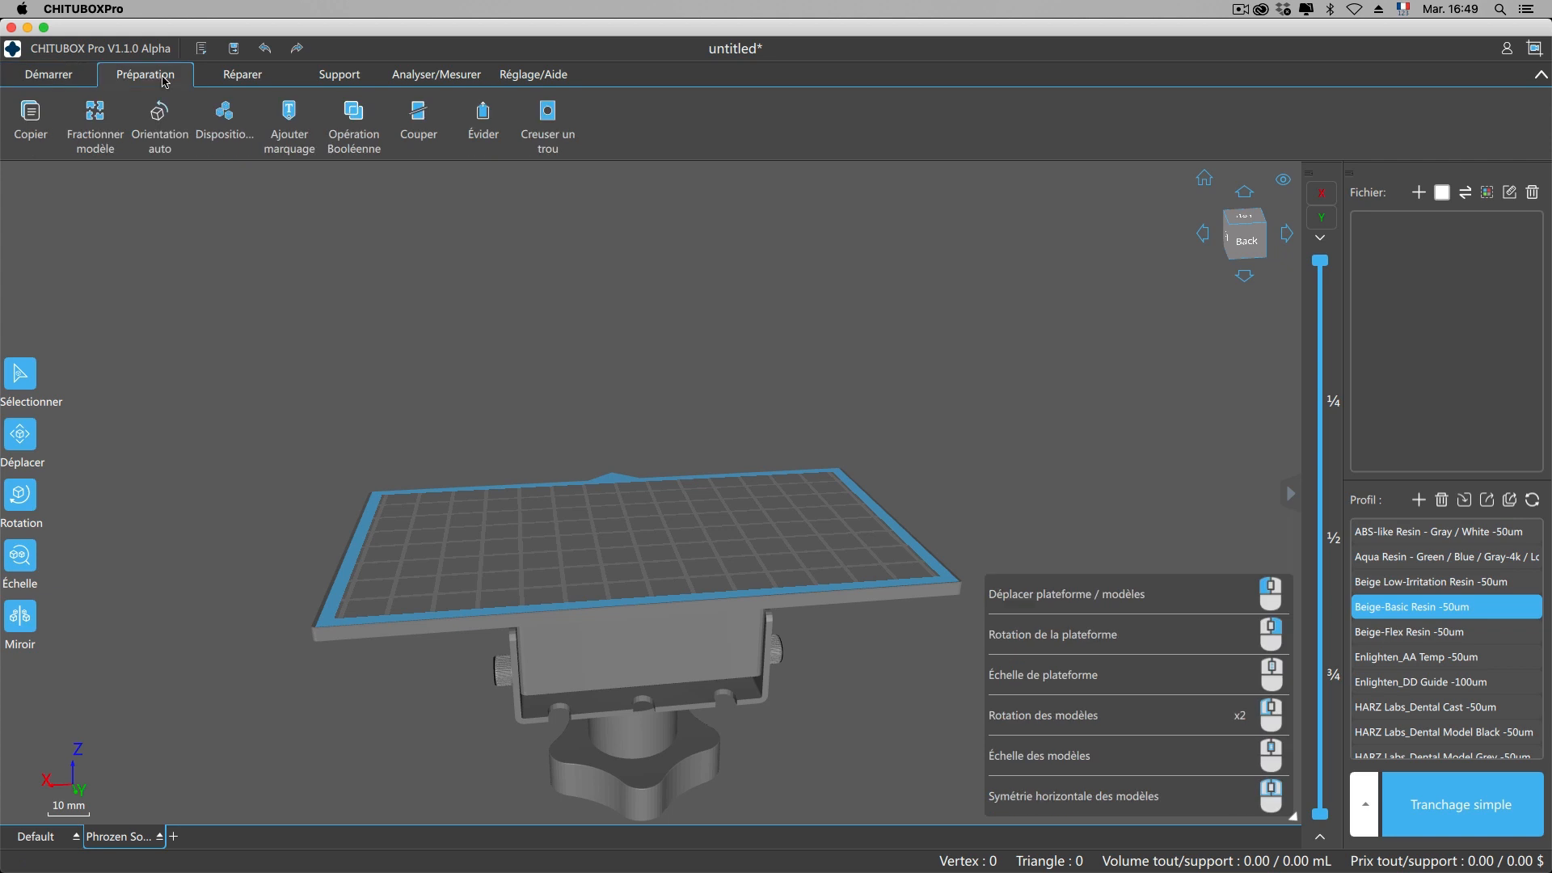
left_click(241, 76)
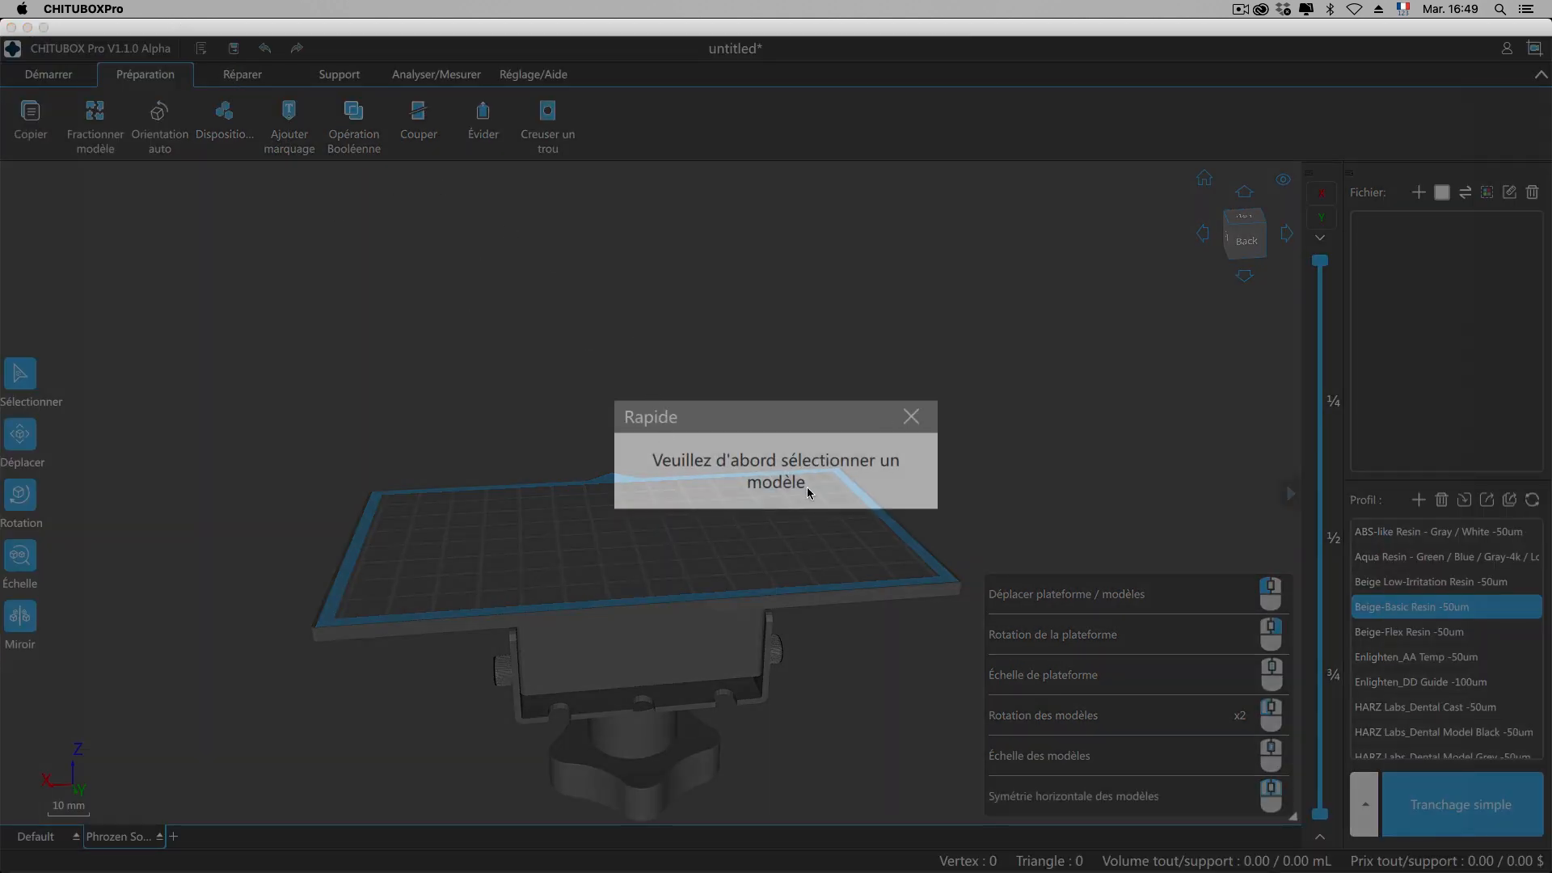
left_click(911, 417)
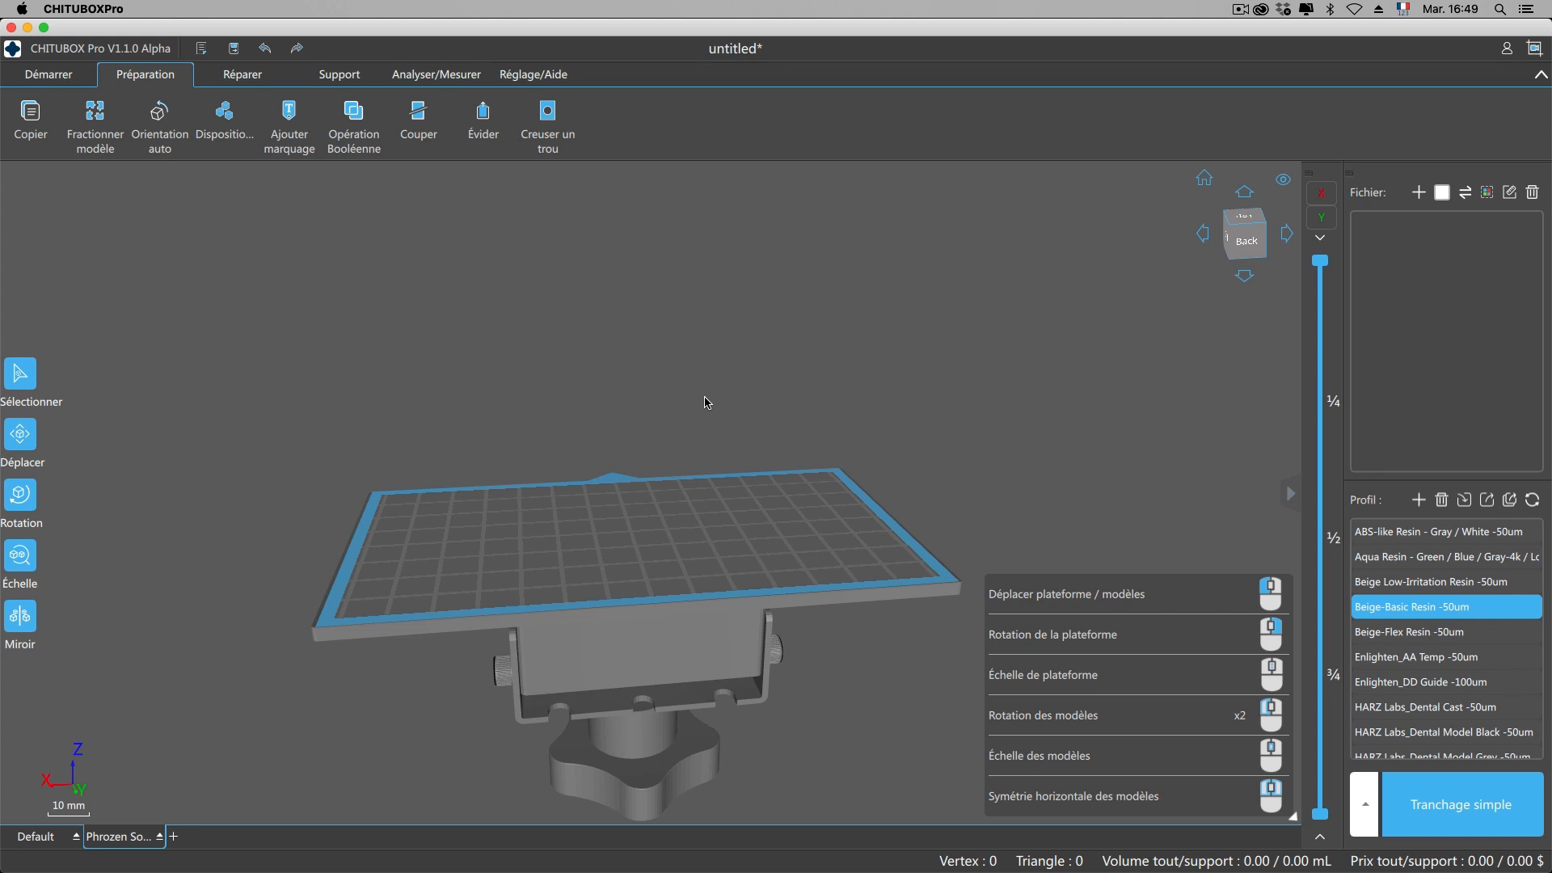
Review the Normal, Apparence, Fichier and Fonction preferences, and close them without applying changes.
left_click(521, 75)
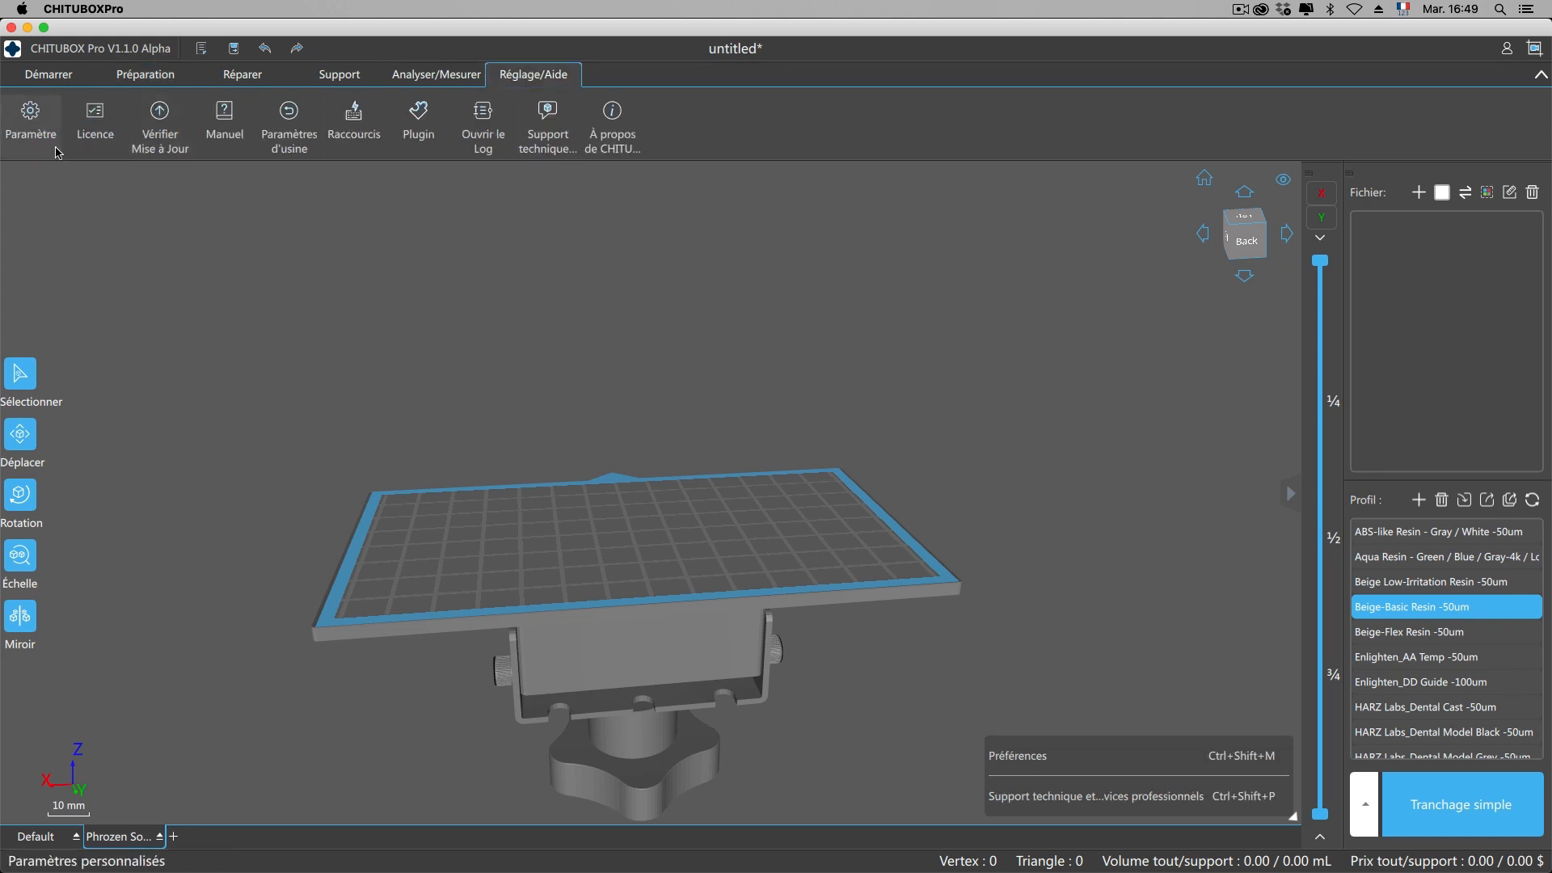
left_click(34, 121)
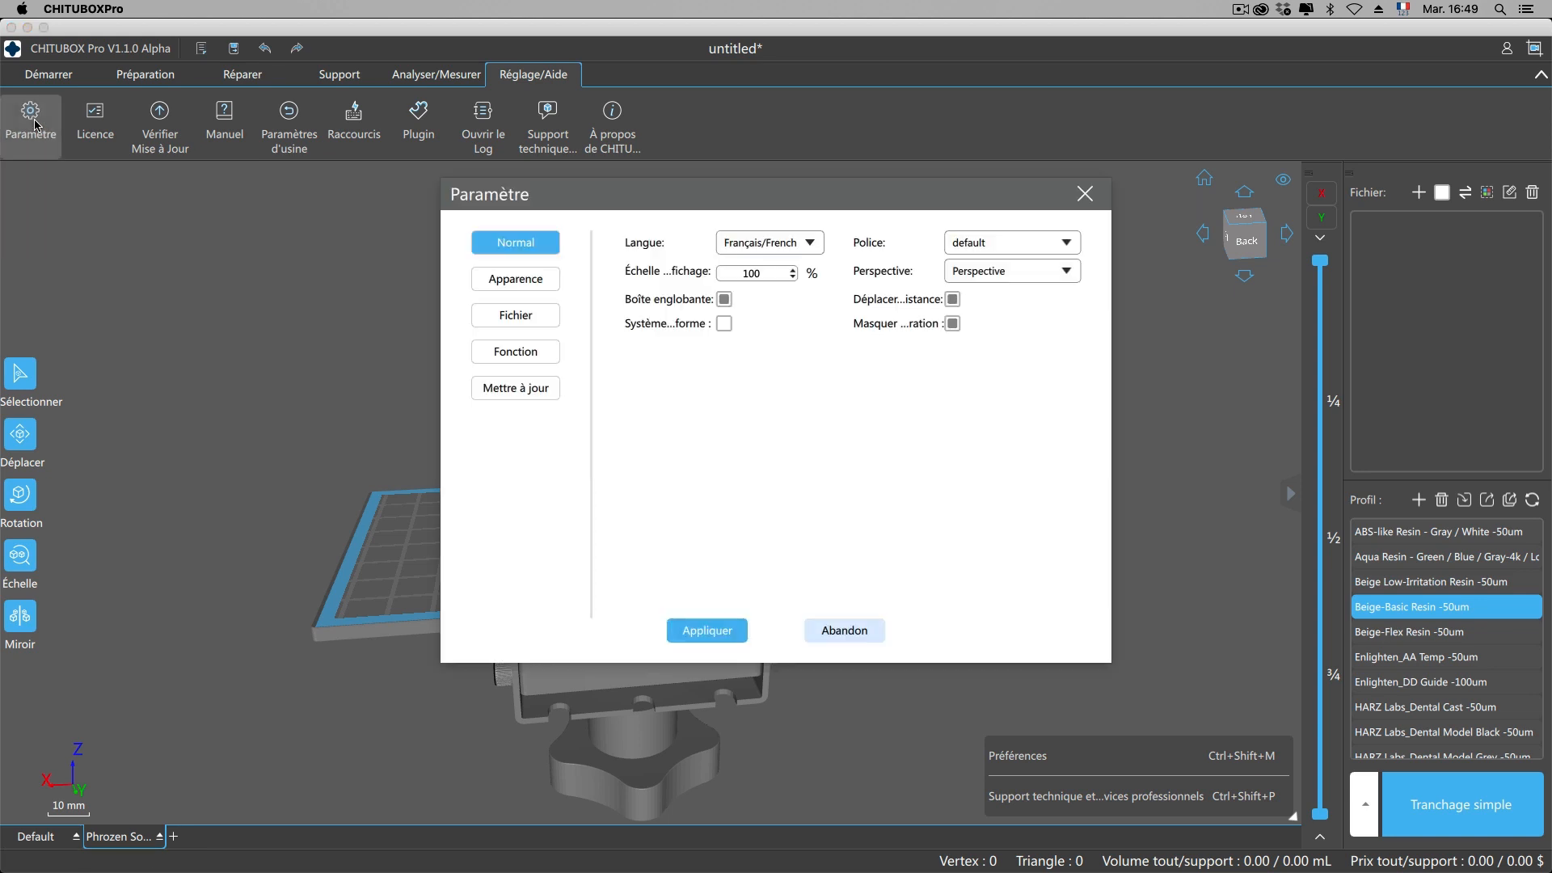
left_click(533, 284)
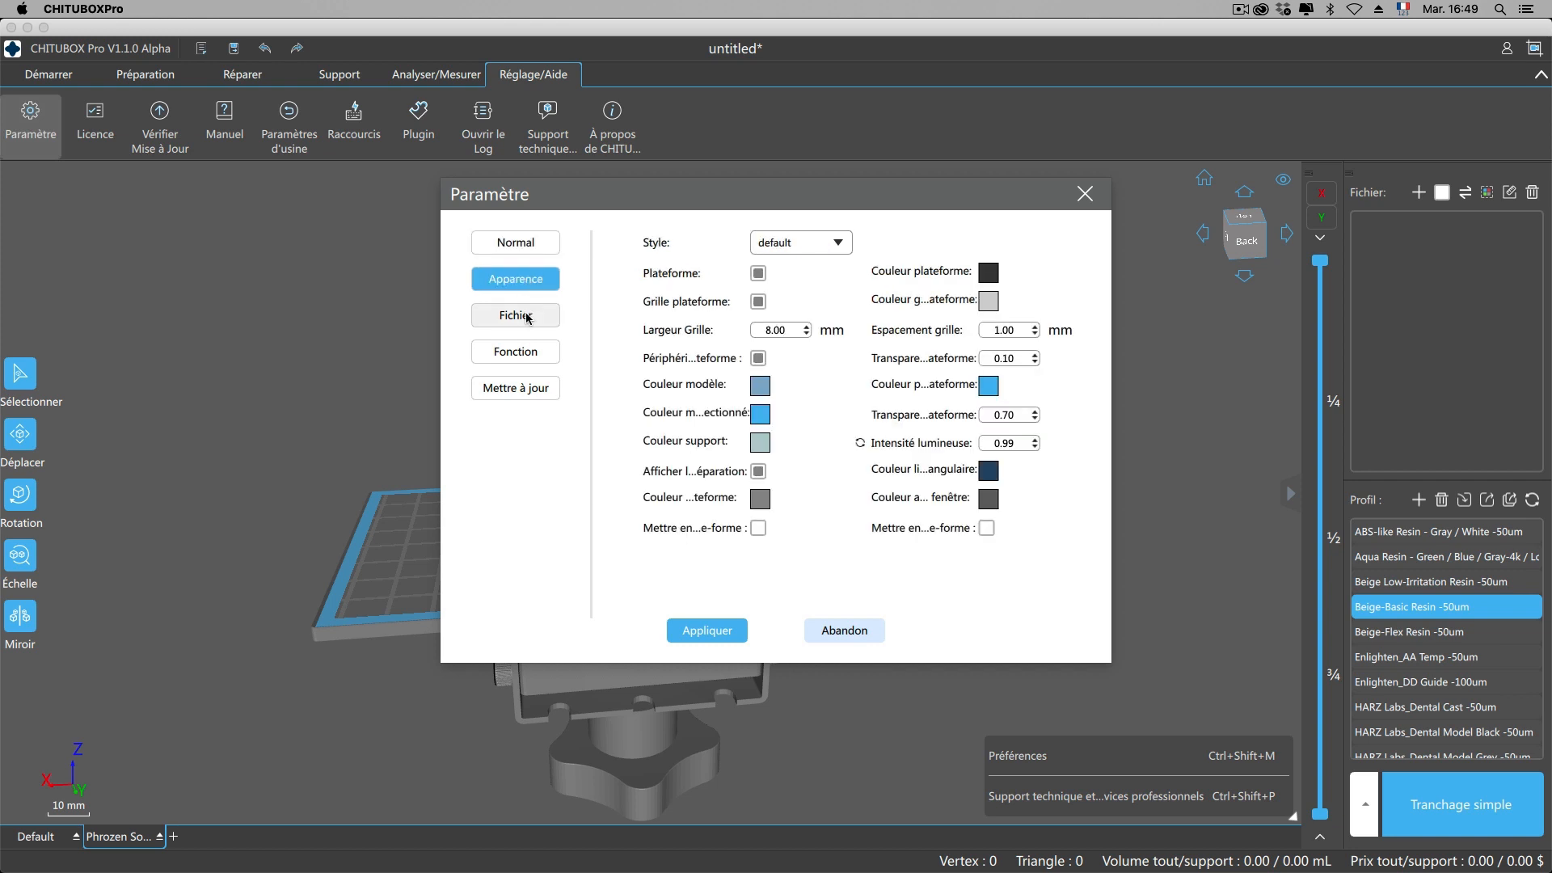
left_click(527, 317)
left_click(523, 349)
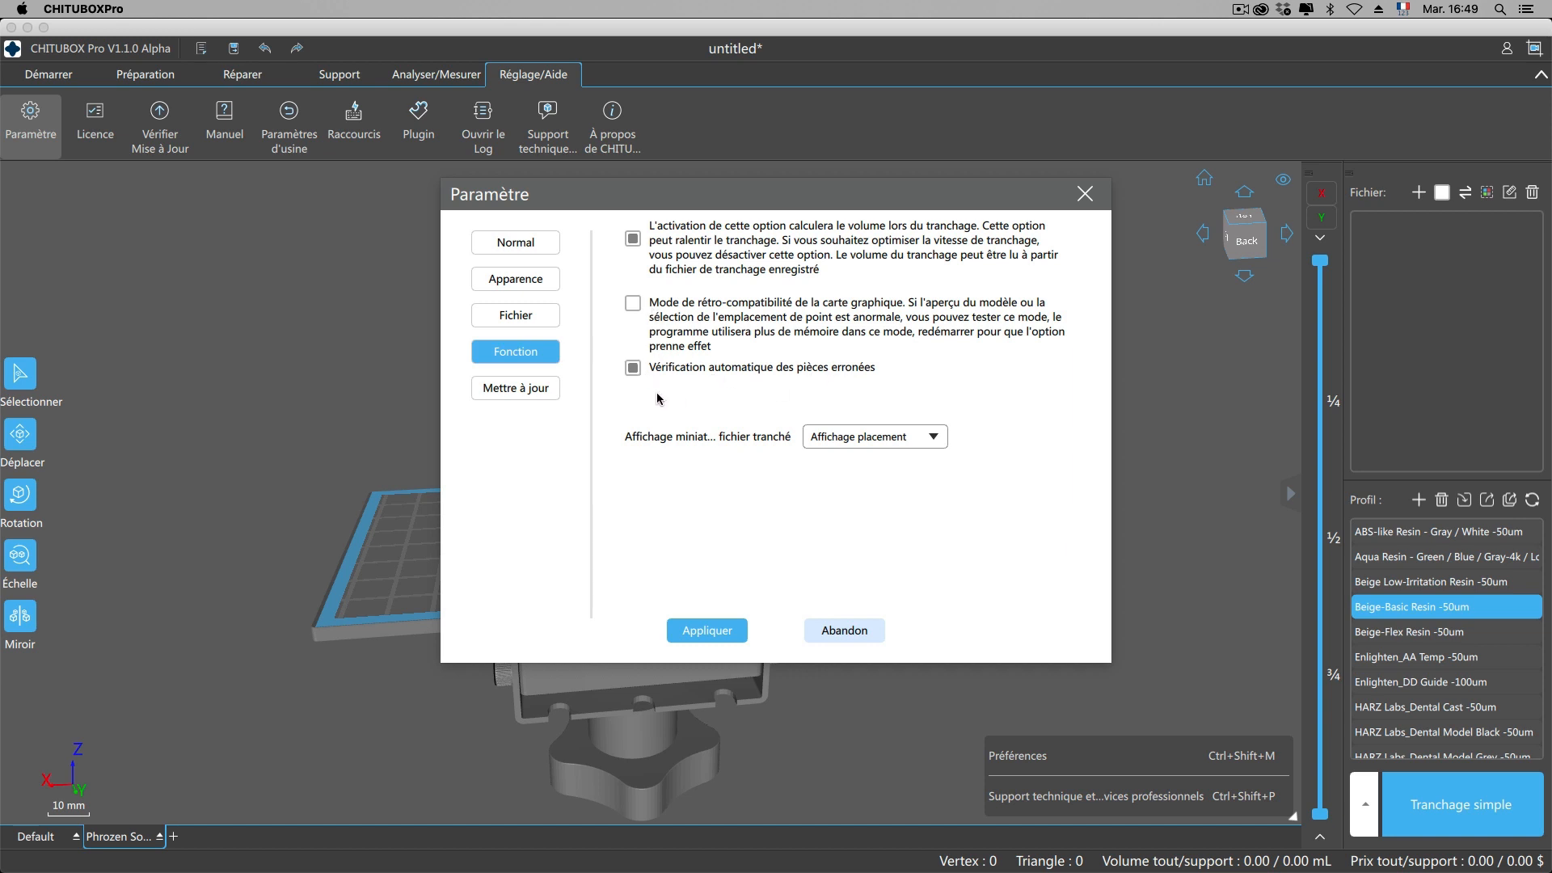
left_click(1084, 198)
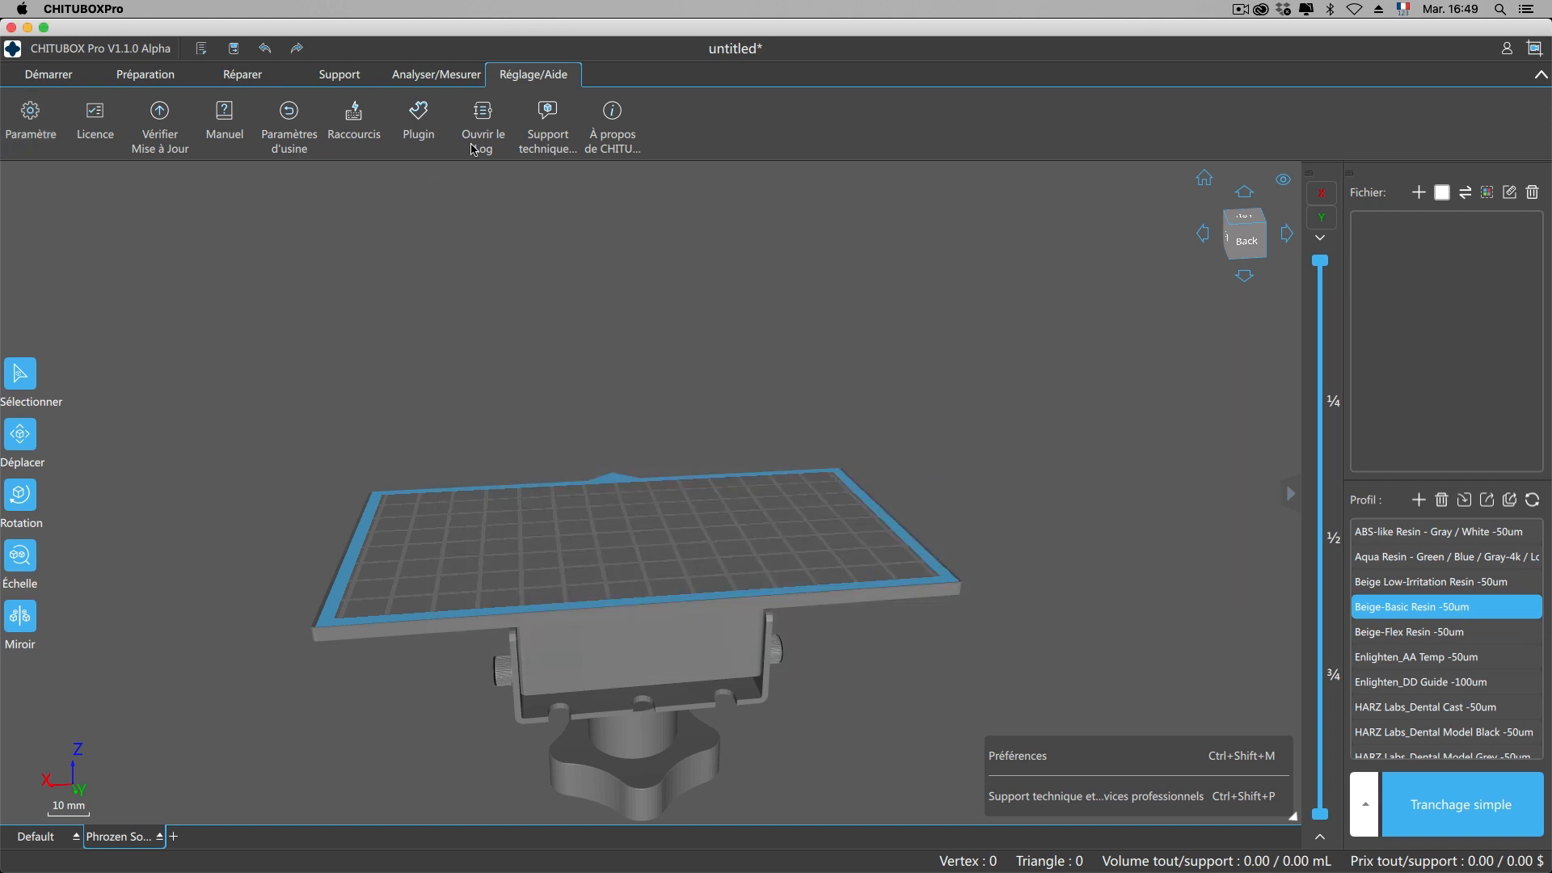
Try to open the repair tools again, and hide and redisplay the shortcut hints.
left_click(230, 77)
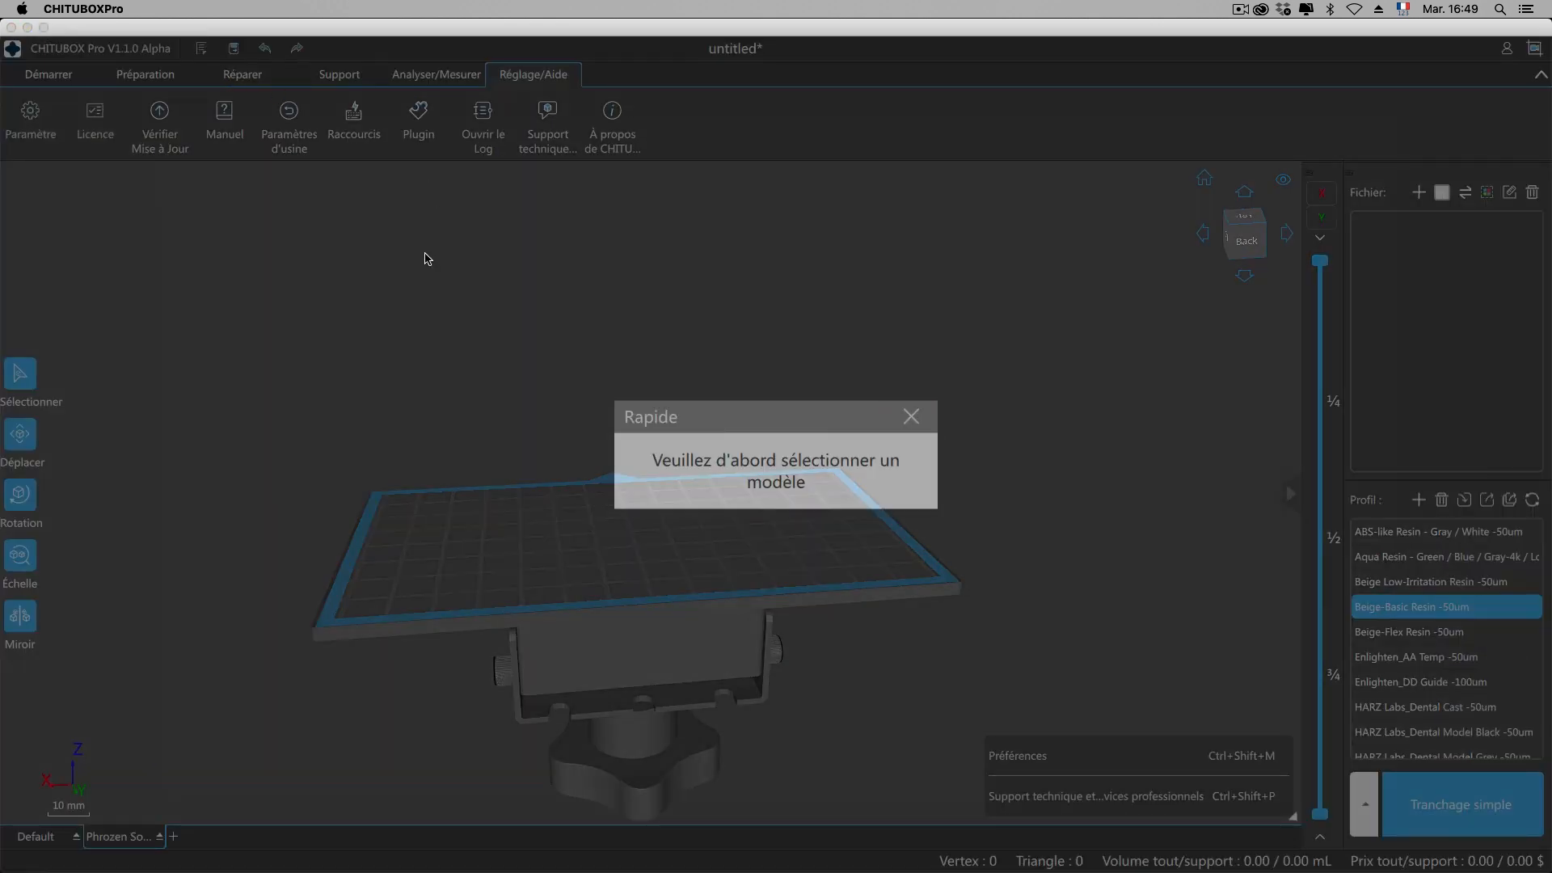
left_click(914, 417)
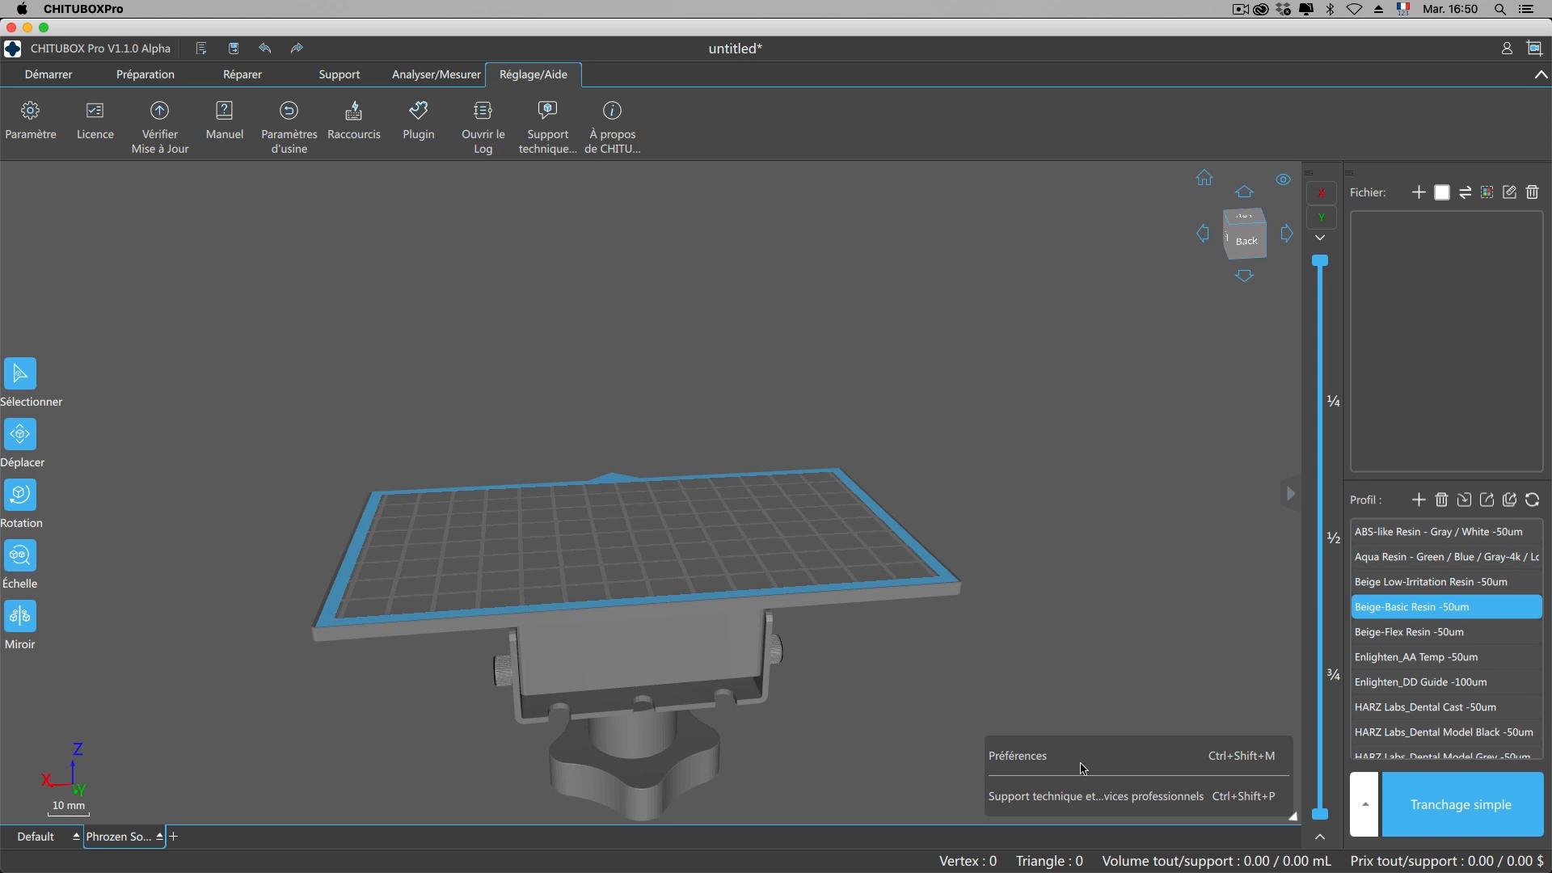
left_click(1294, 819)
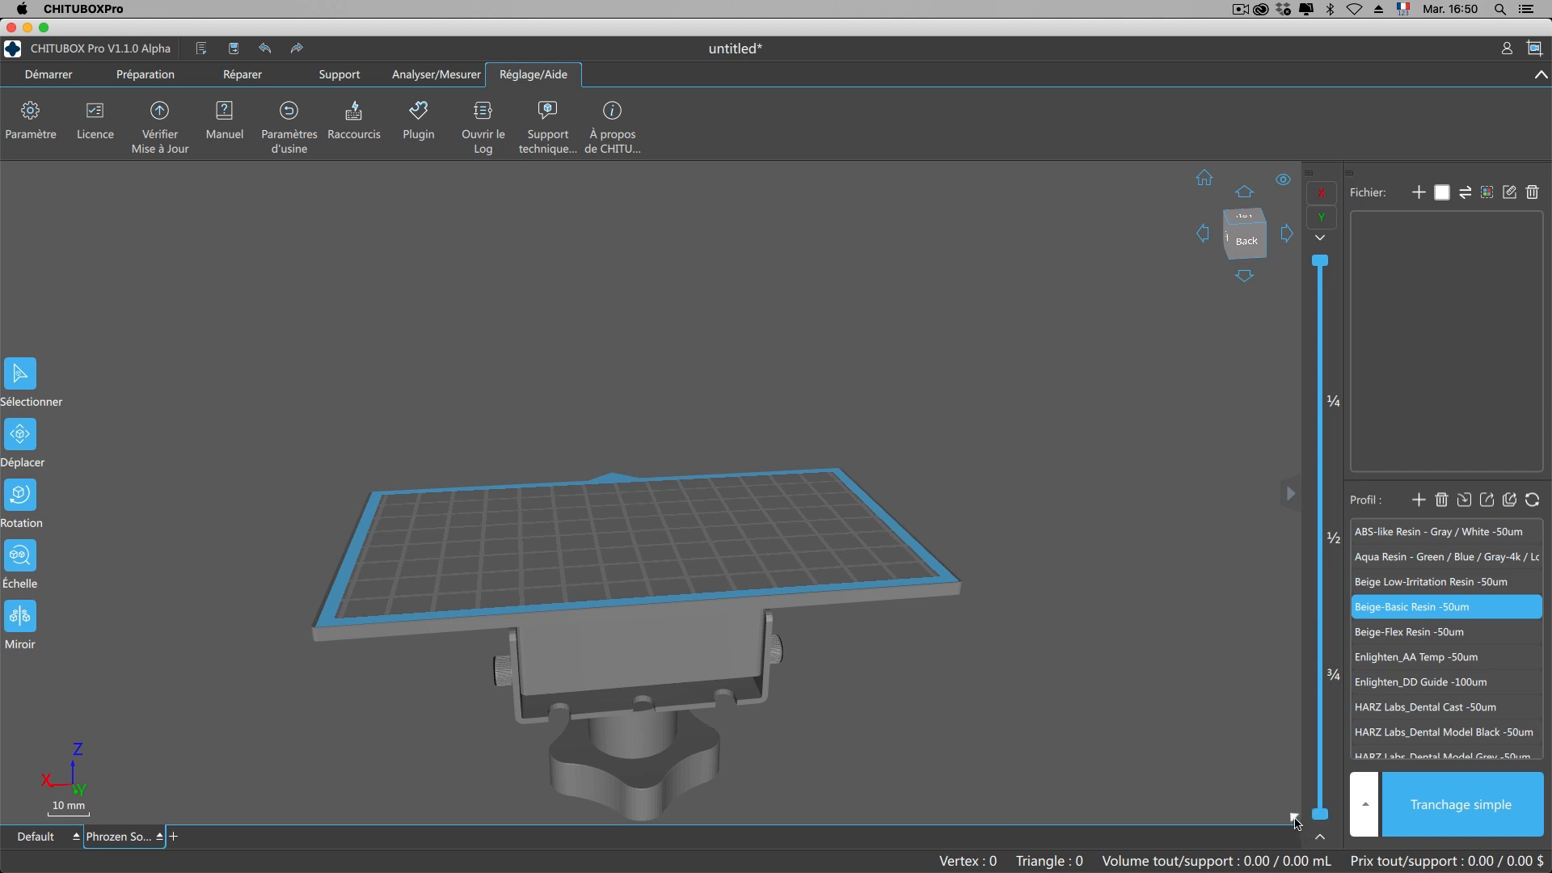
left_click(1294, 819)
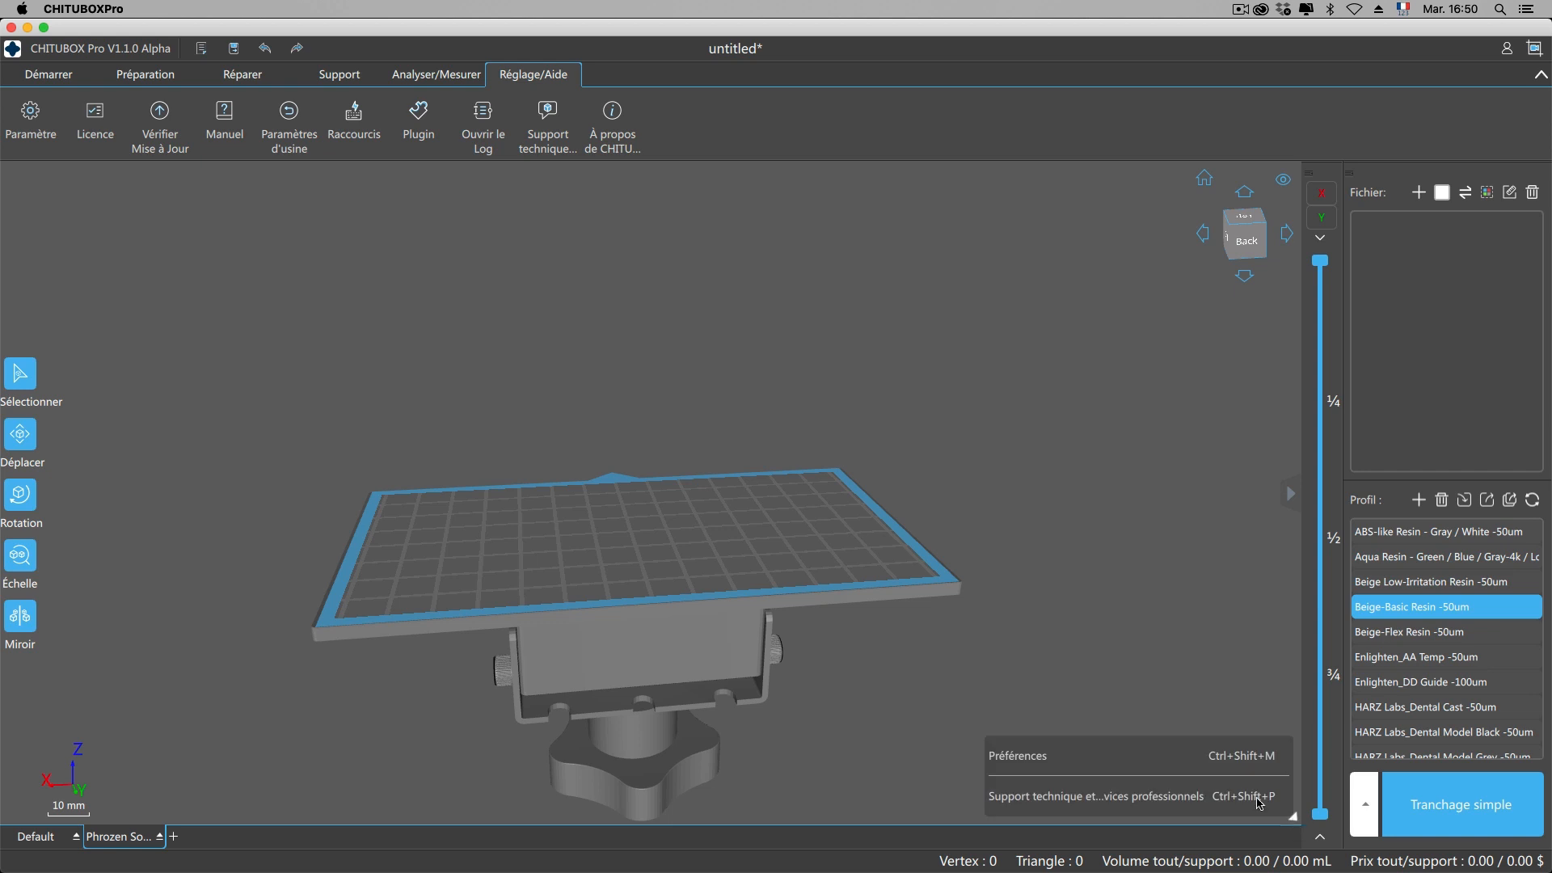
Show the analysis and measurement tools and try to open the support tools with no model selected.
left_click(435, 73)
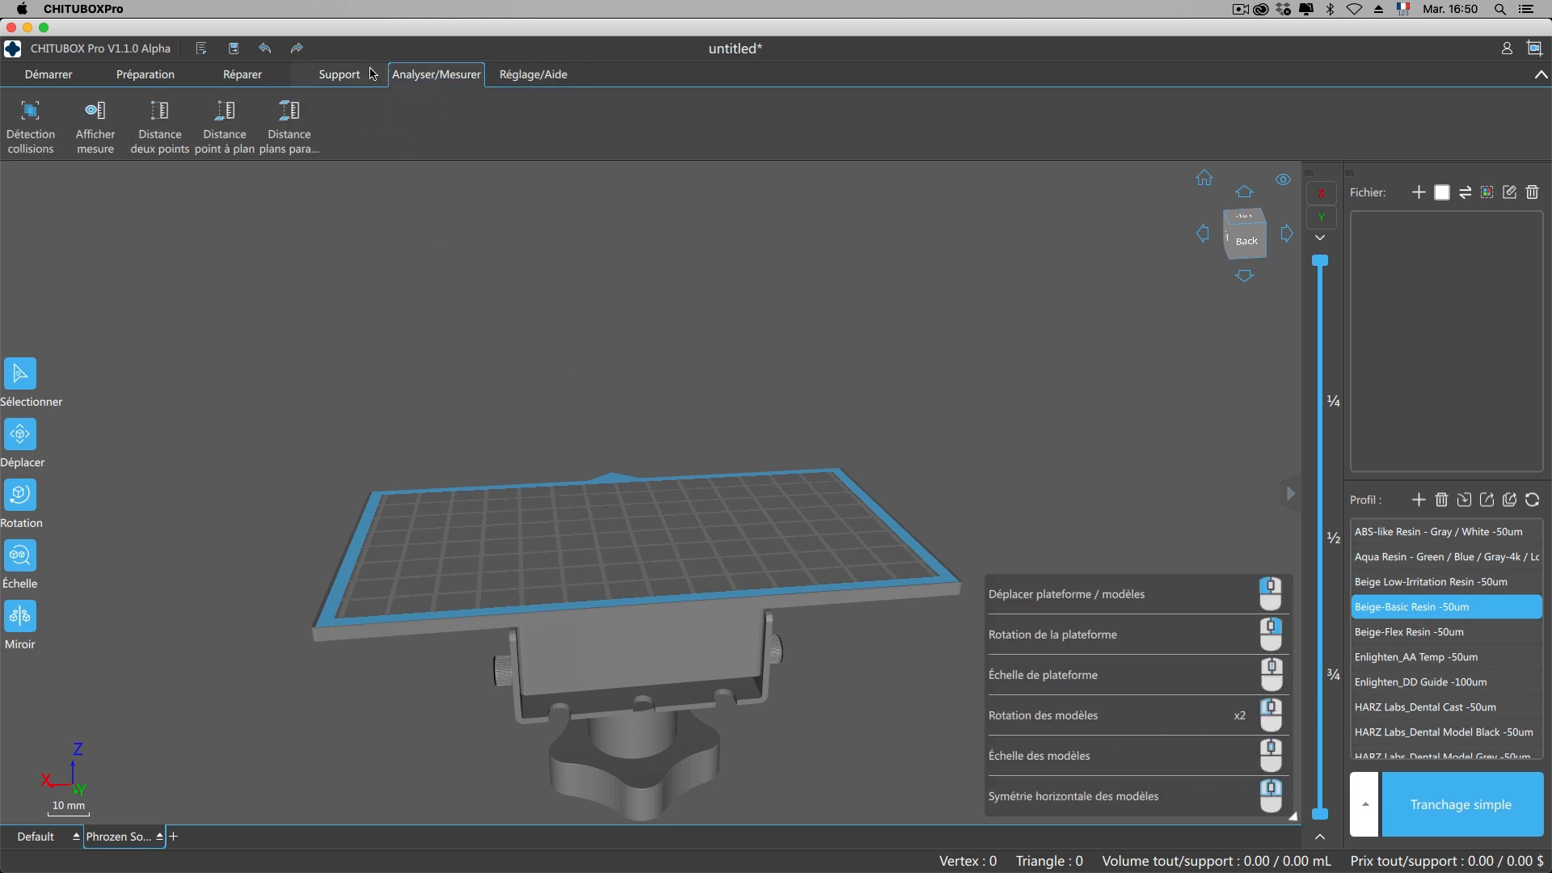
left_click(370, 74)
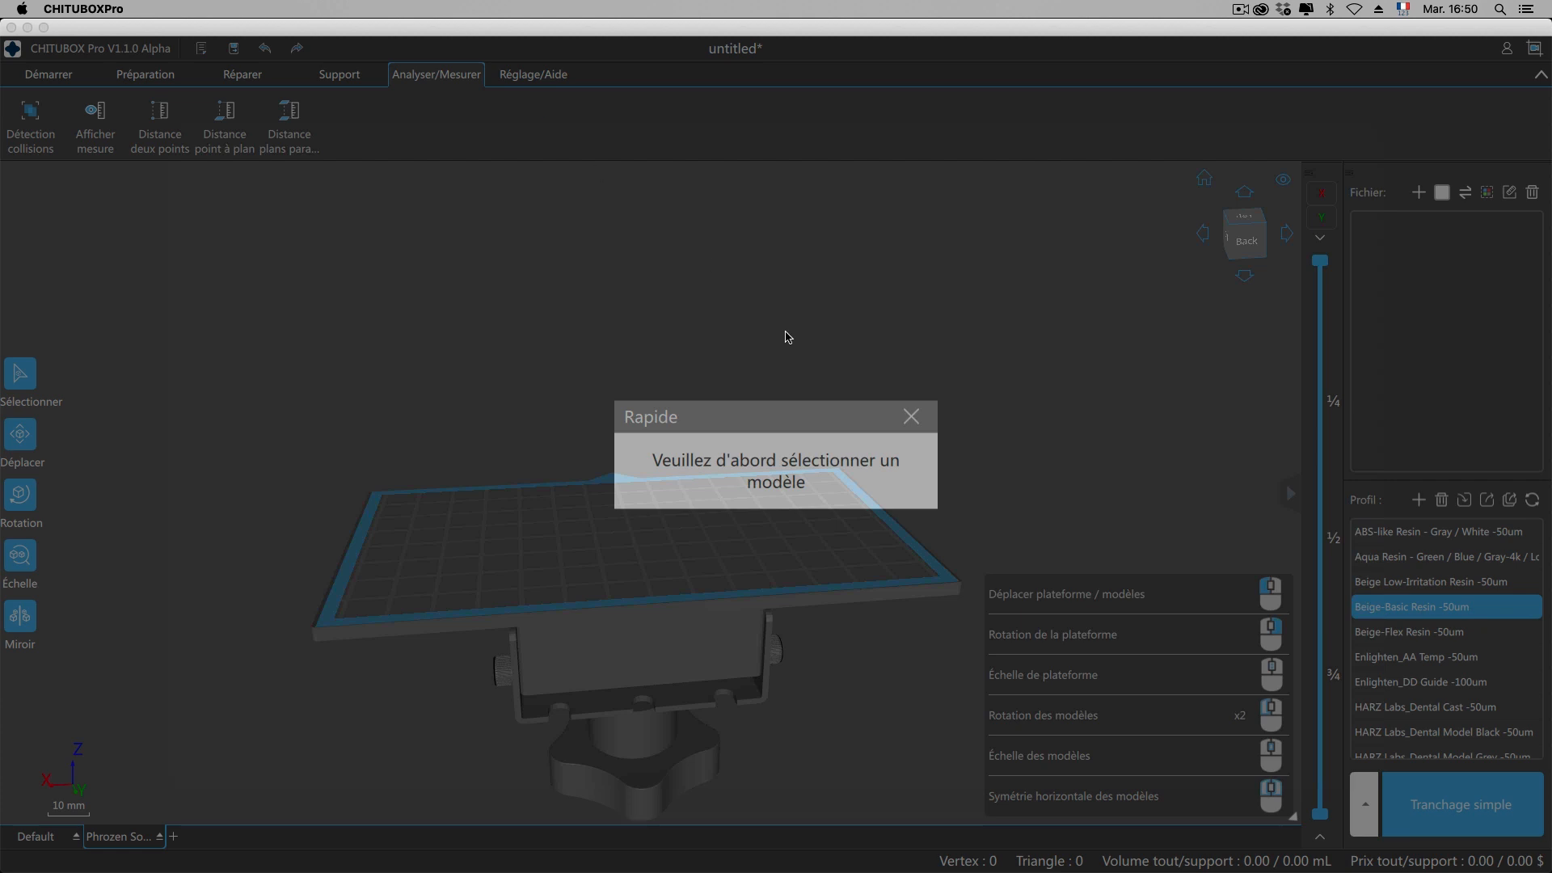
left_click(911, 417)
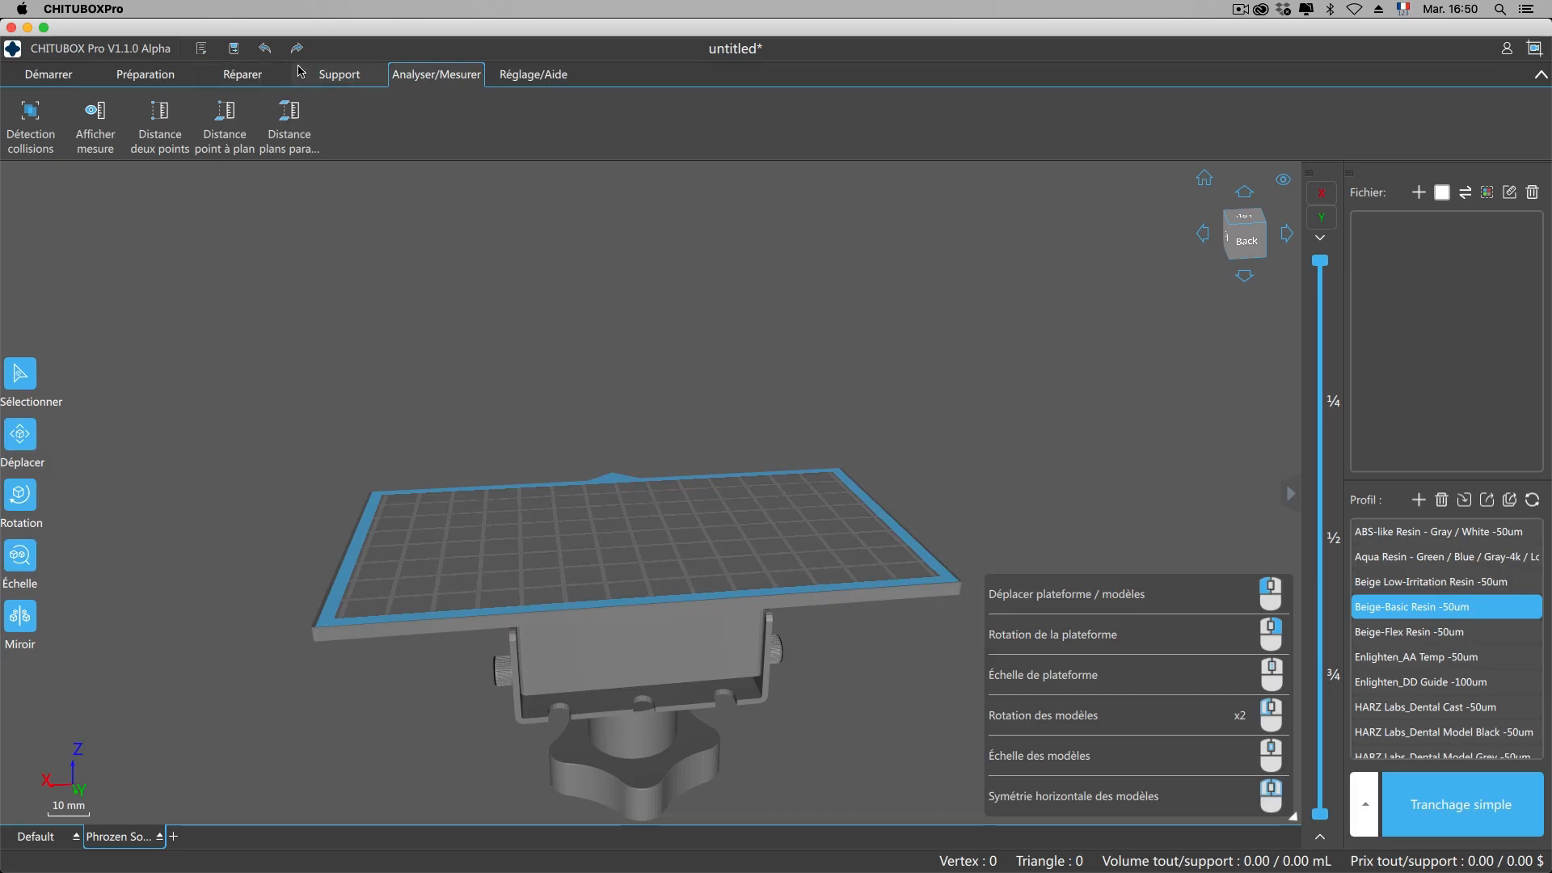
left_click(337, 77)
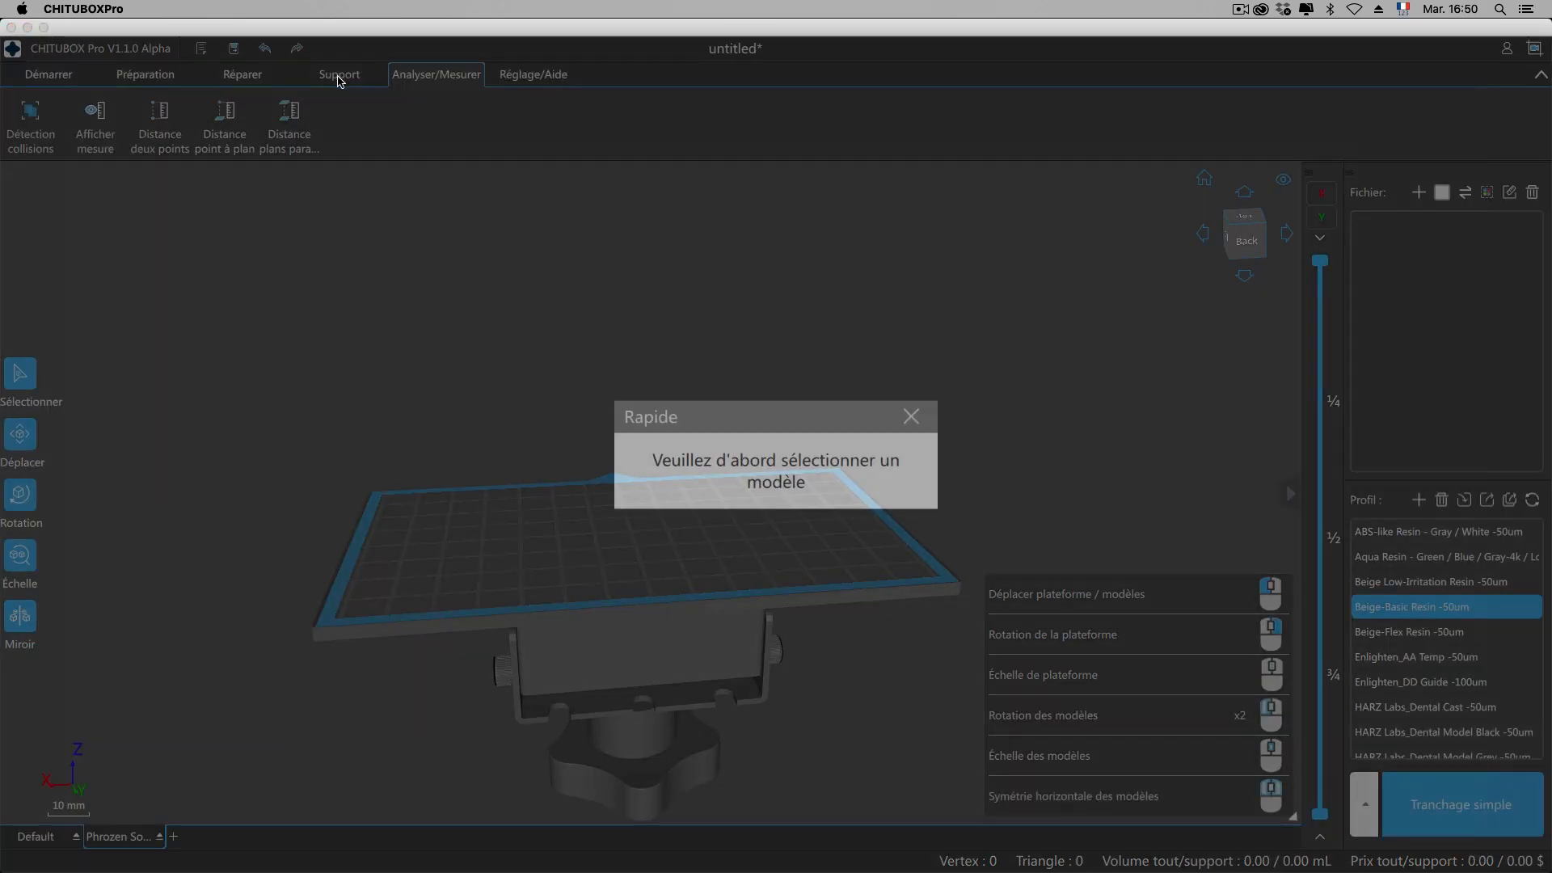
left_click(911, 417)
Return to the preparation tools and hide the mouse shortcut hints.
left_click(163, 75)
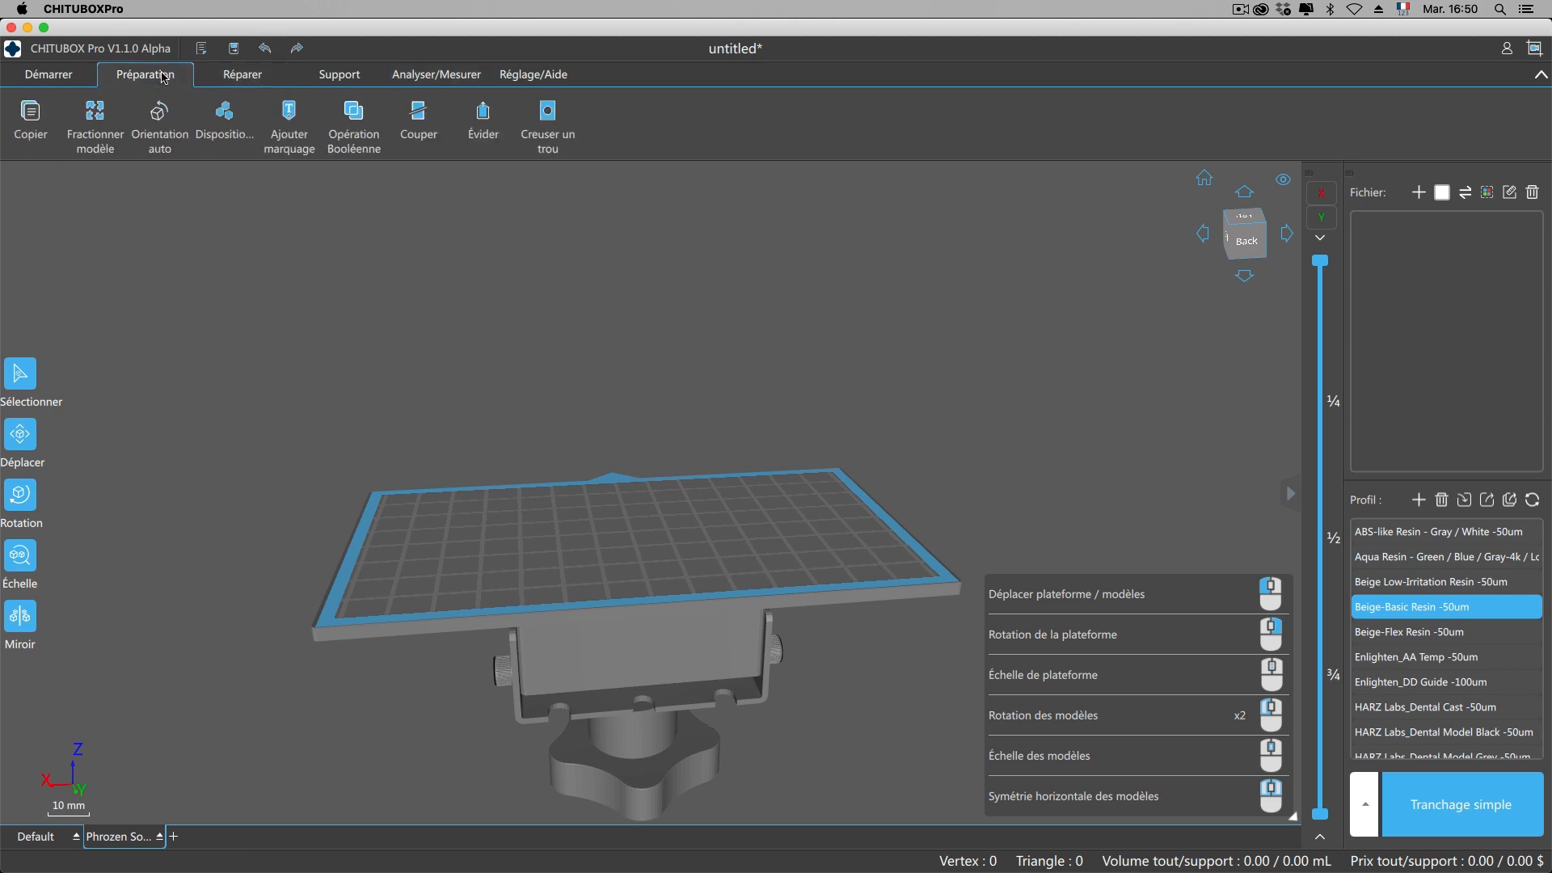
right_click_drag(247, 357, 226, 360)
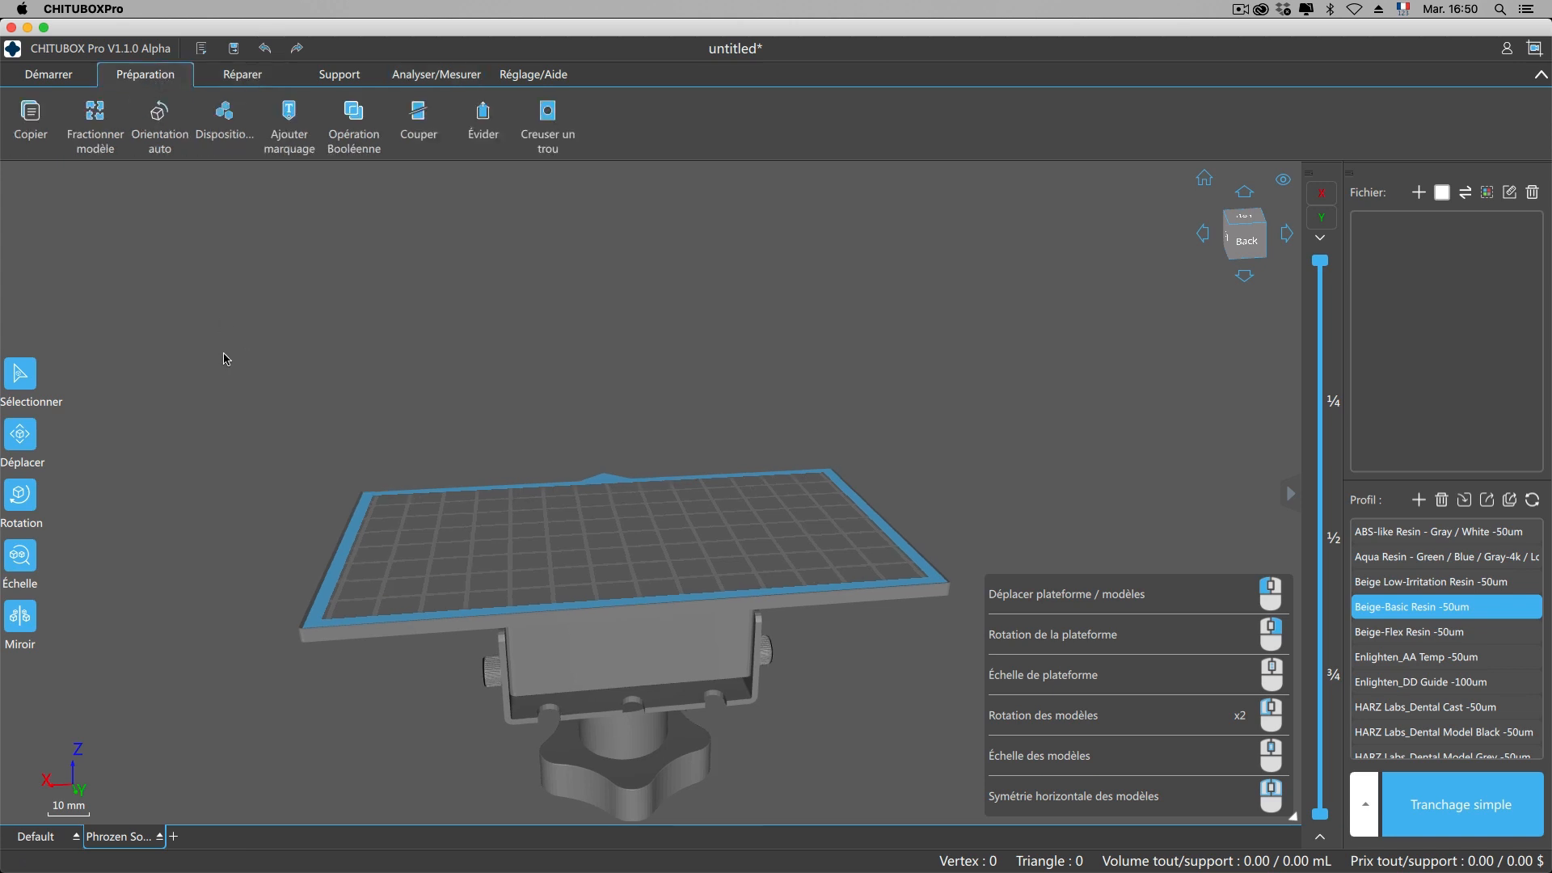
left_click(1294, 818)
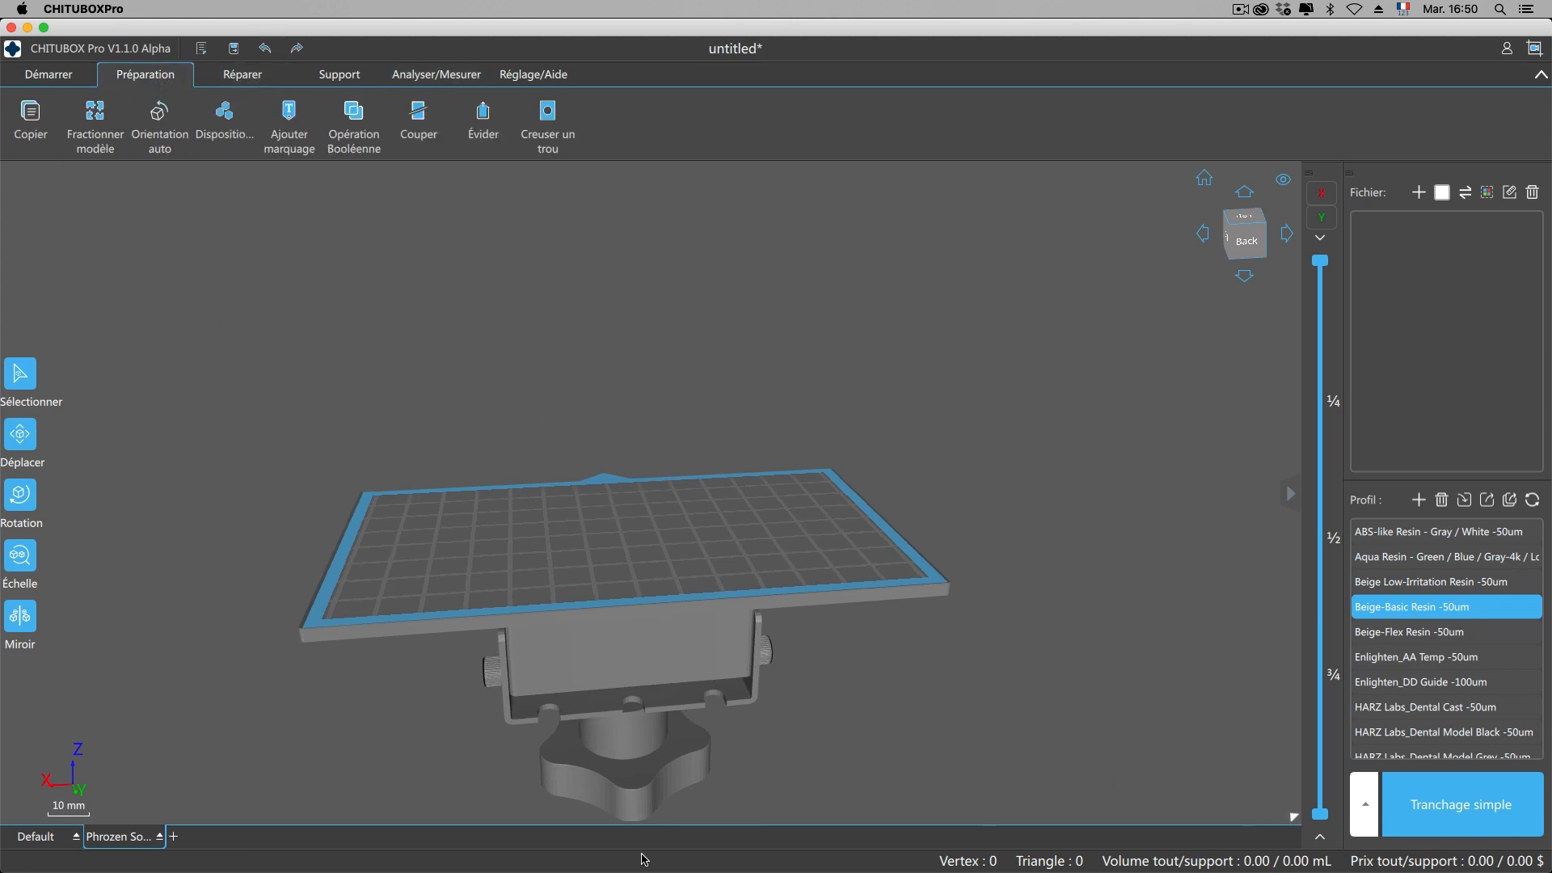
Hide the Phrozen printer's build platform and display it again.
left_click(160, 838)
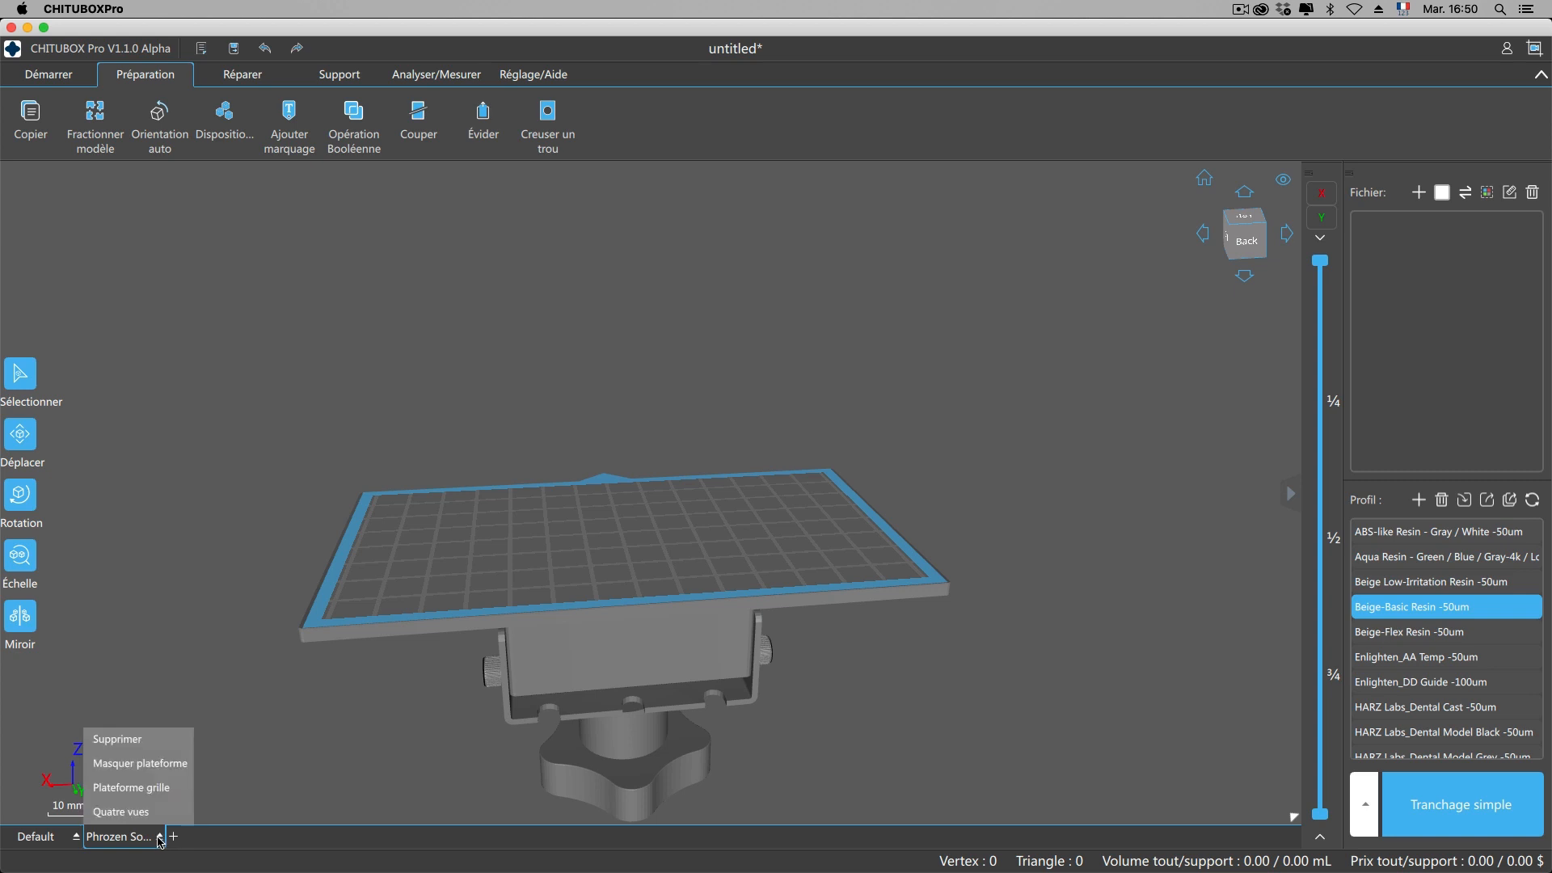
left_click(160, 765)
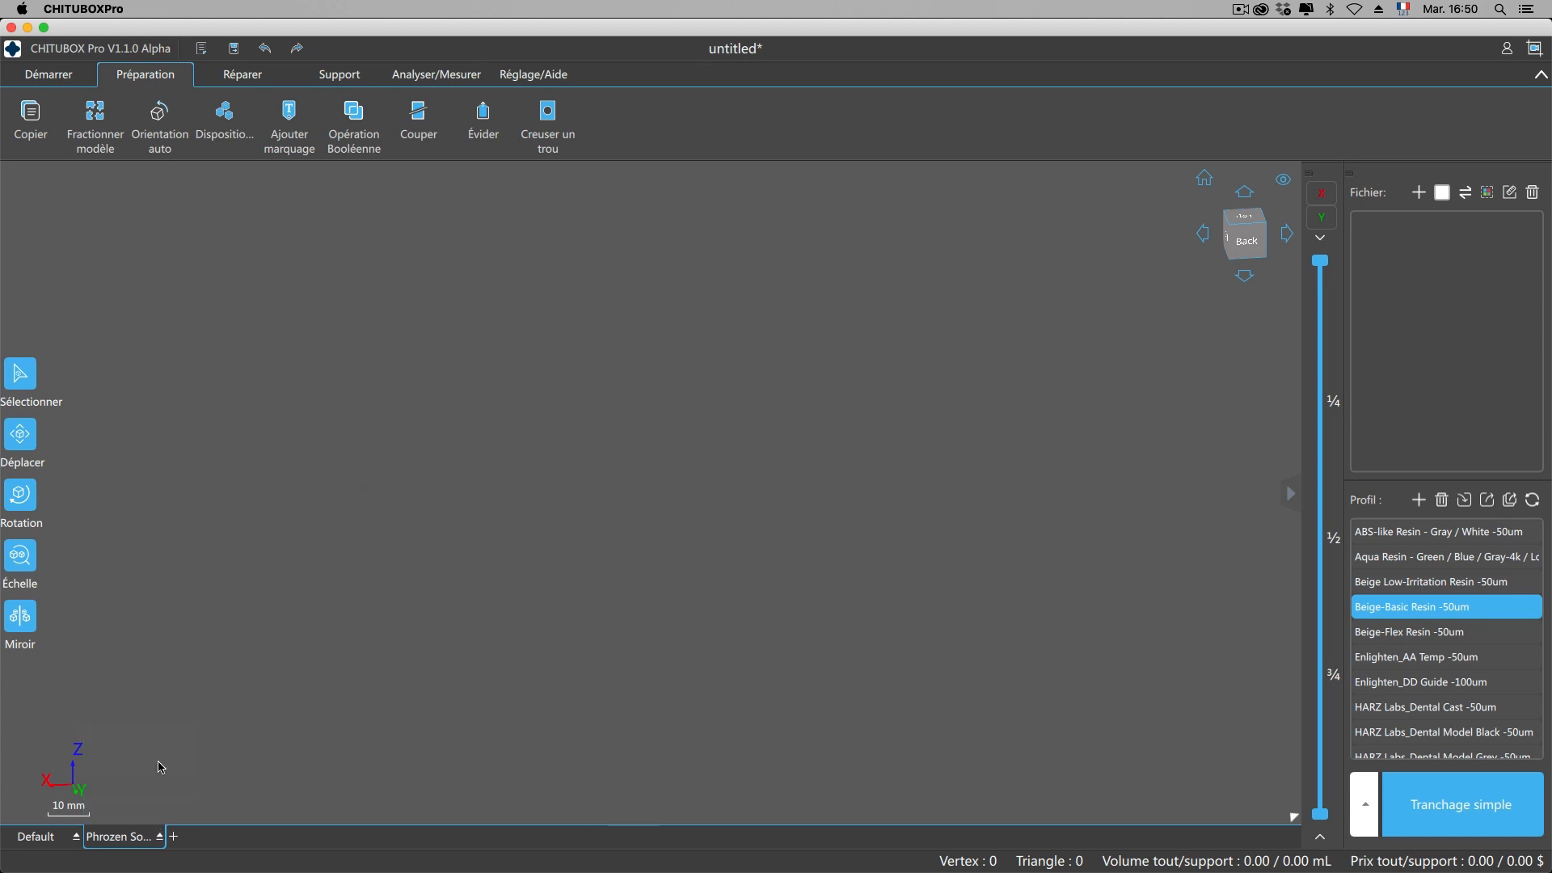
left_click(160, 837)
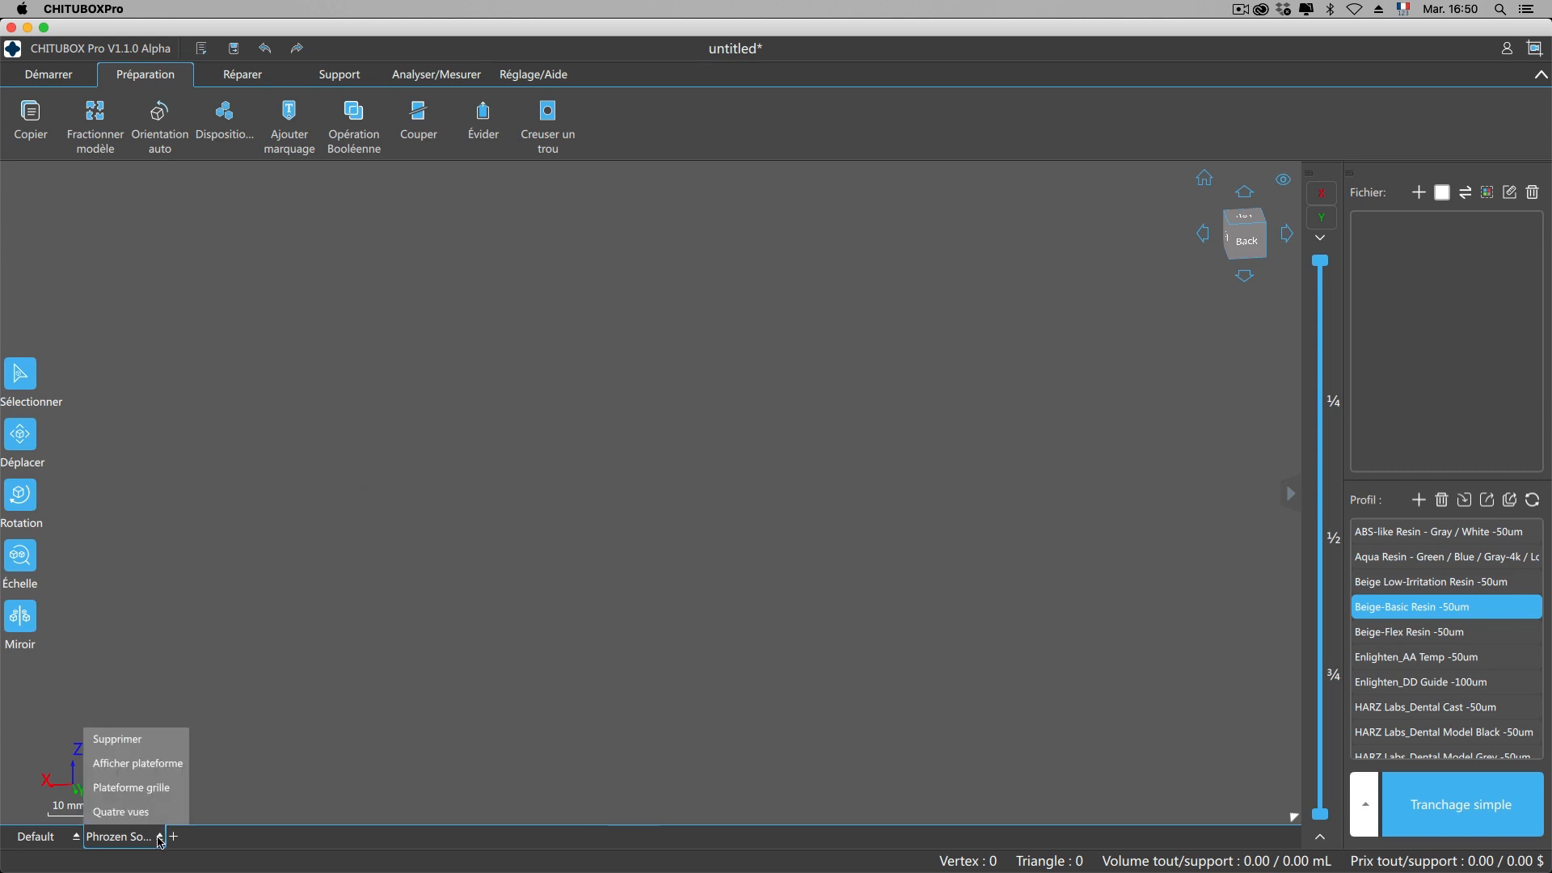
left_click(163, 768)
Switch the Phrozen platform display to the grid platform and back to the print platform.
left_click(159, 836)
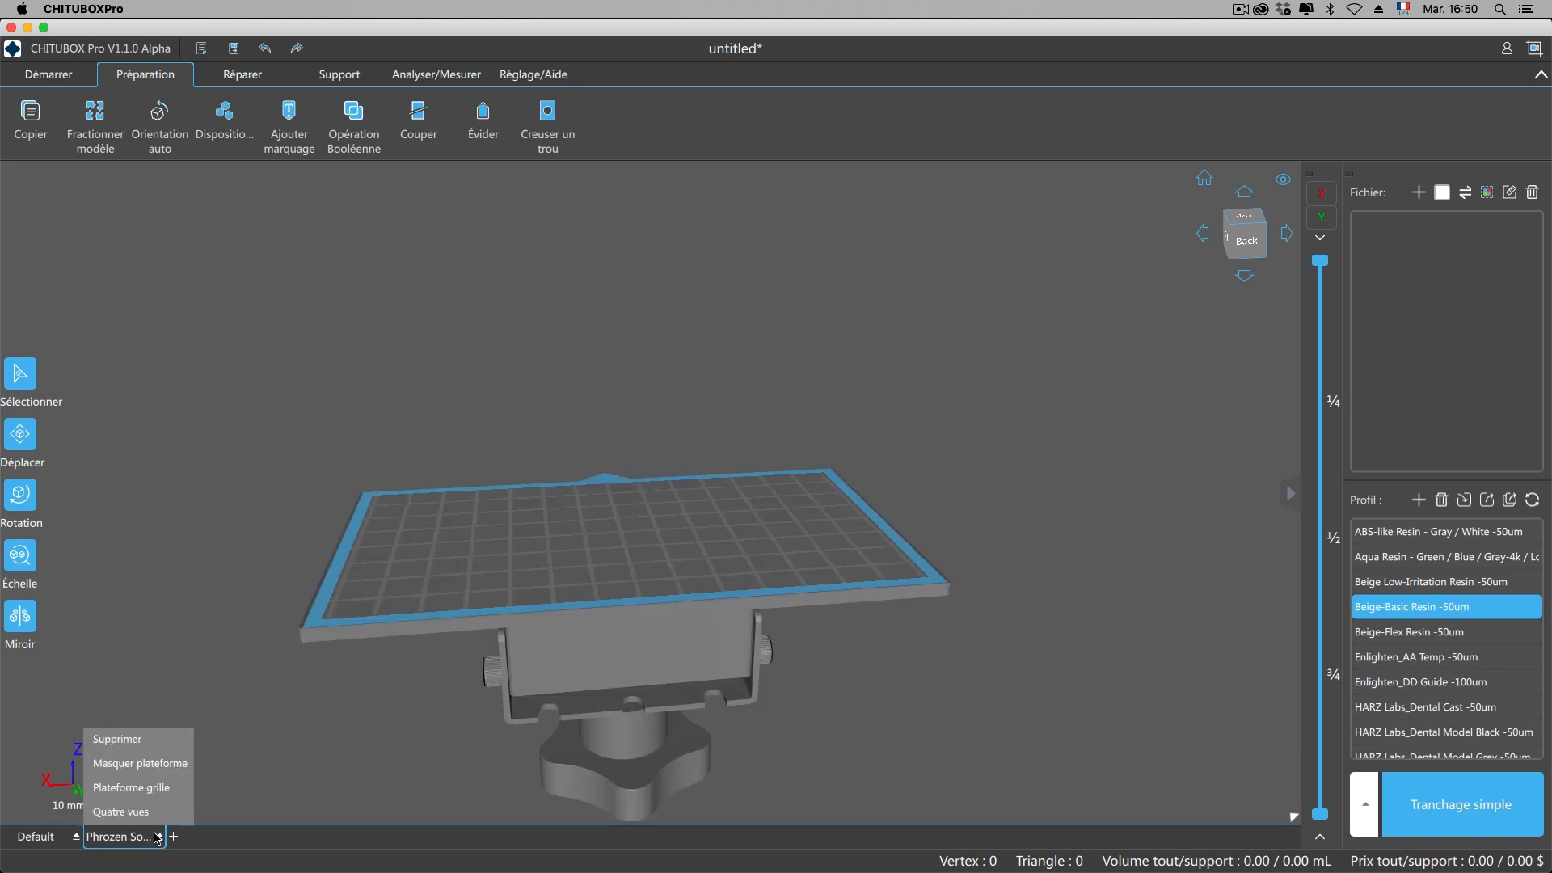
left_click(161, 788)
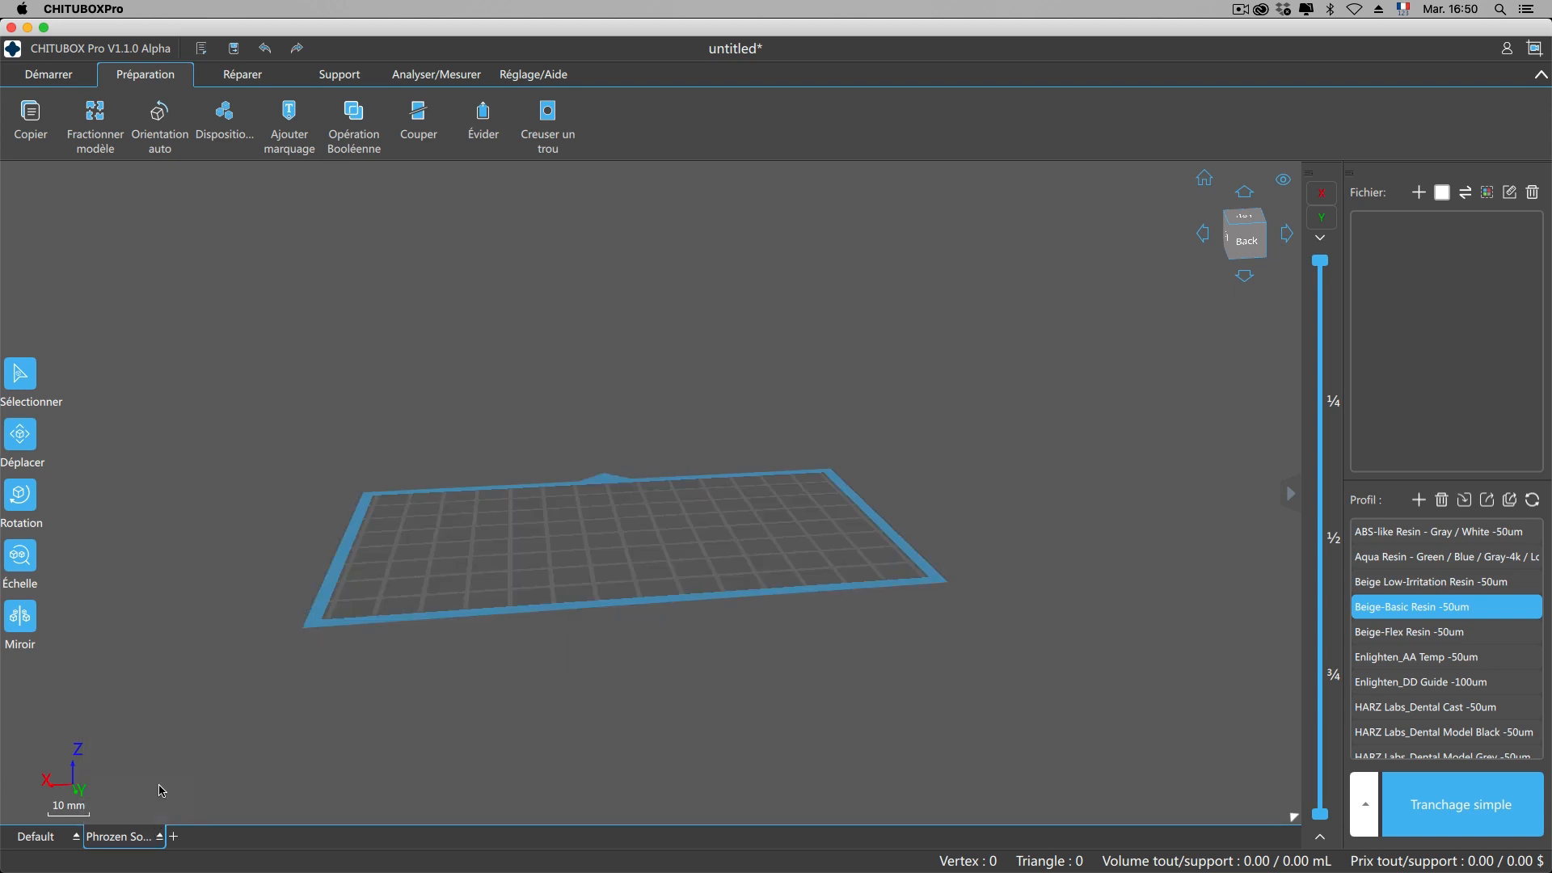
left_click(160, 836)
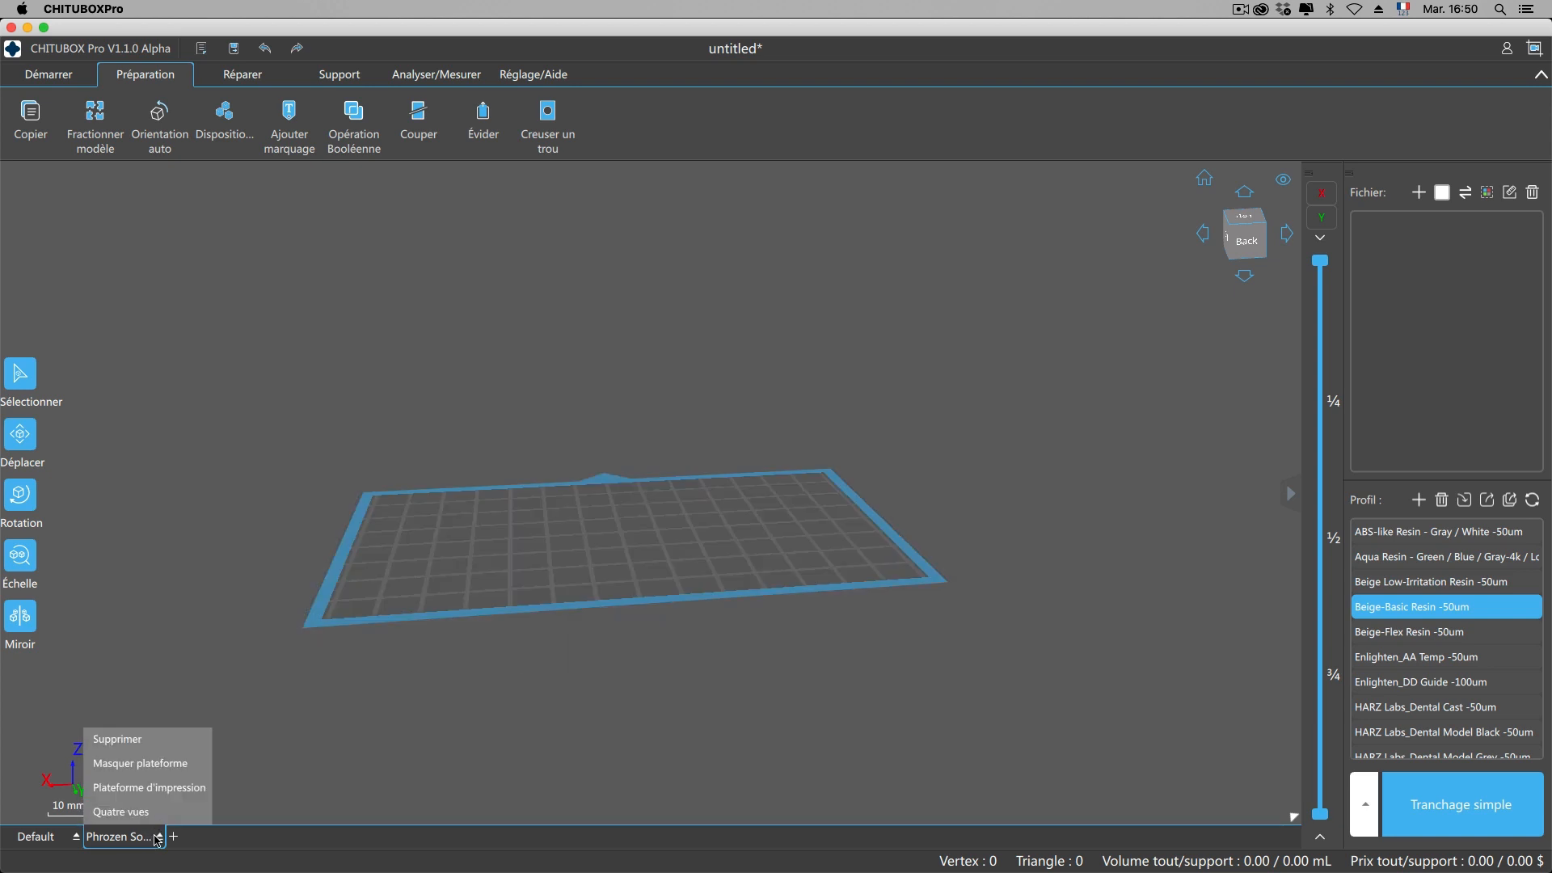
left_click(160, 788)
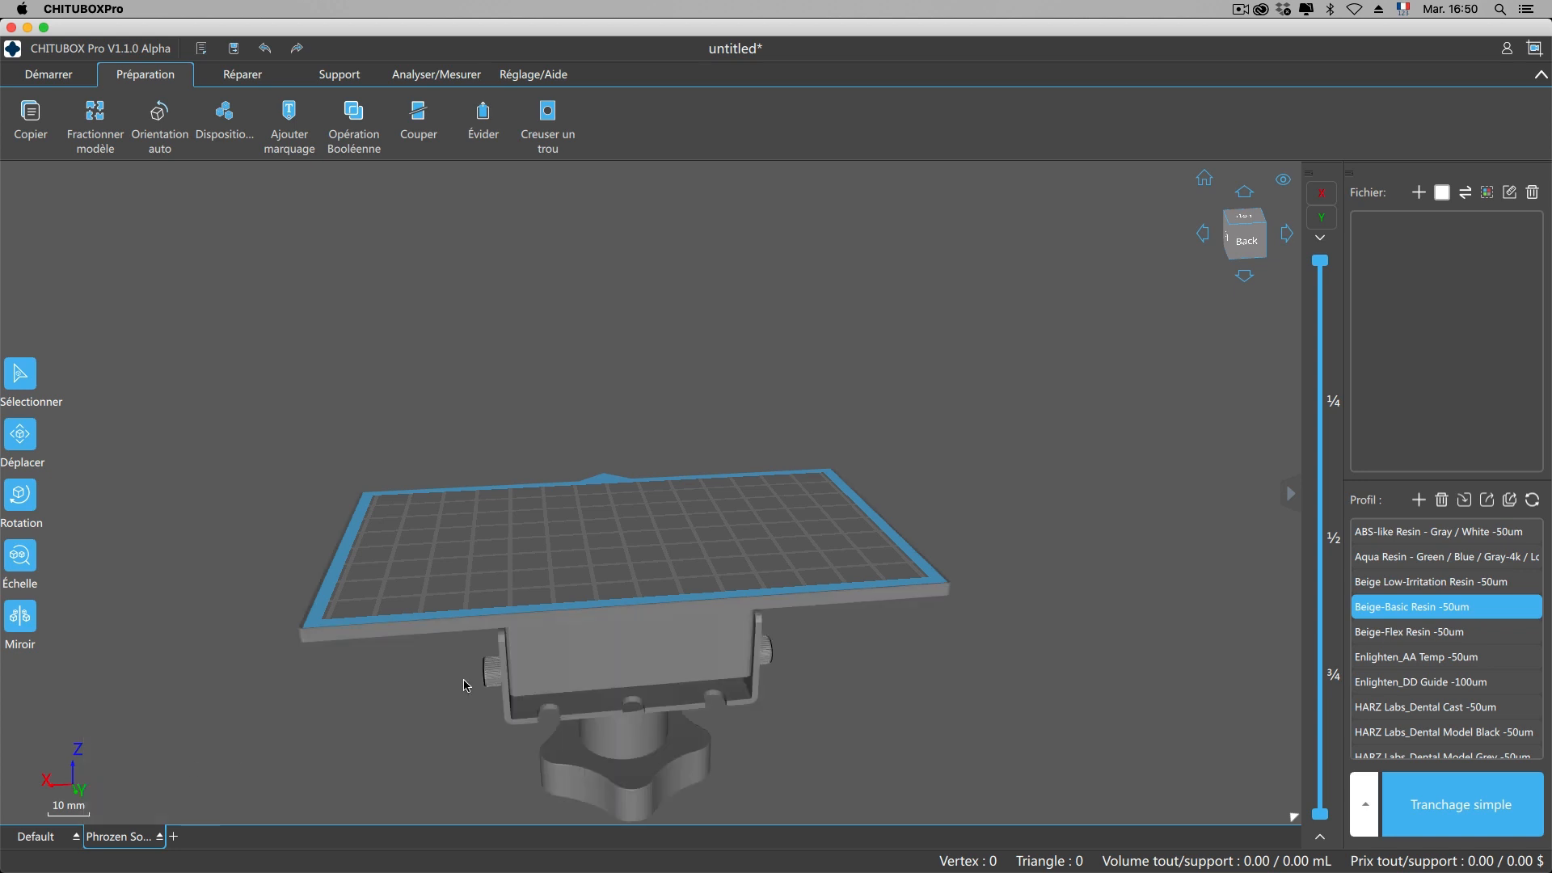
Show the Phrozen platform in four views and return to the single view.
left_click(159, 836)
left_click(158, 812)
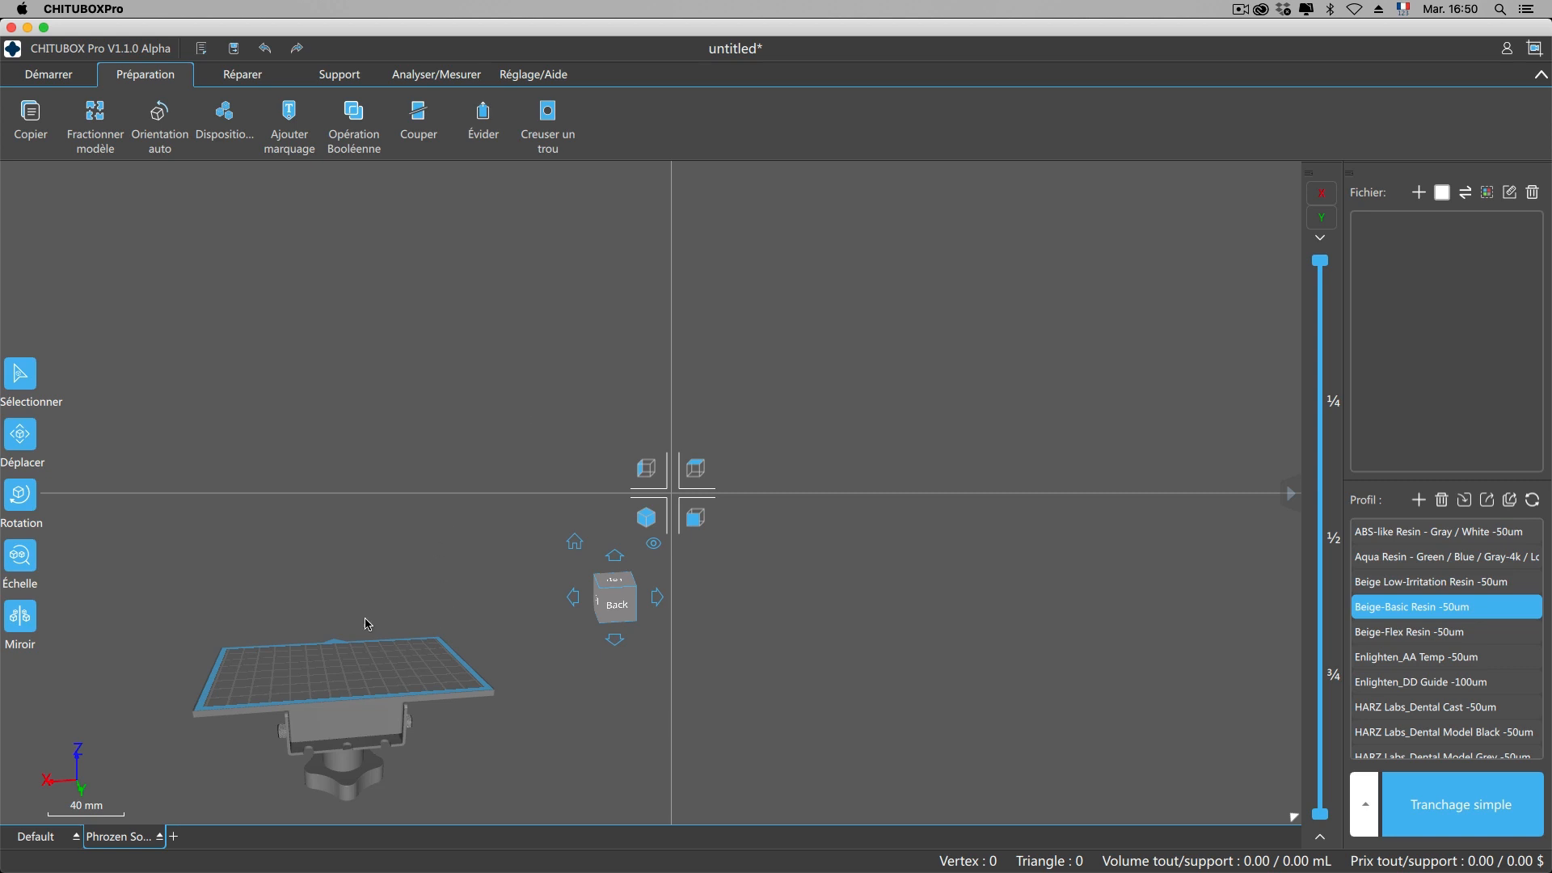
left_click(162, 837)
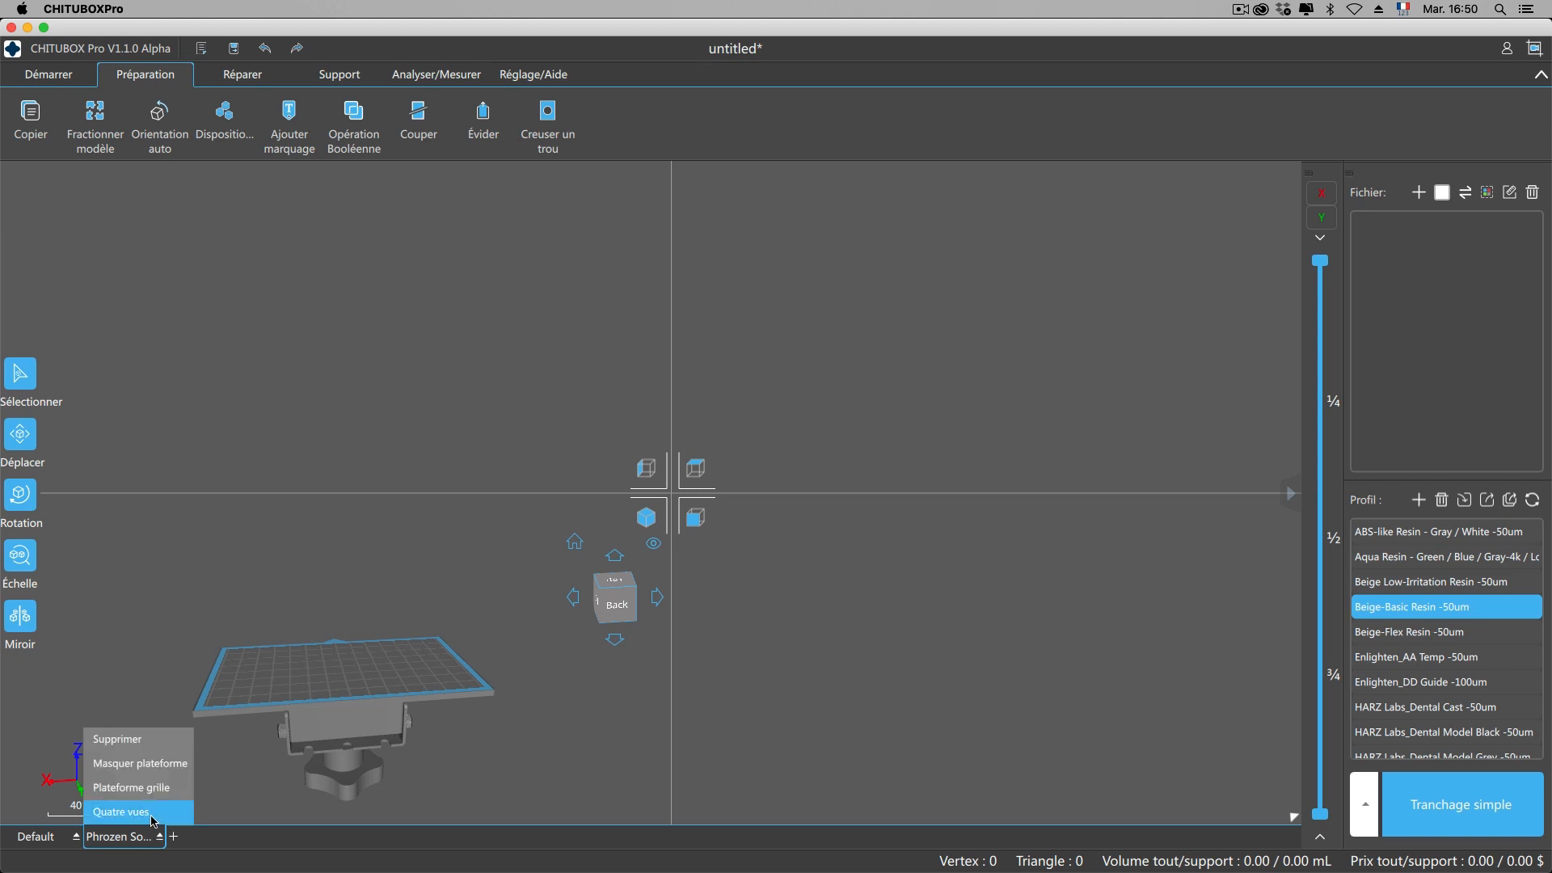
left_click(156, 811)
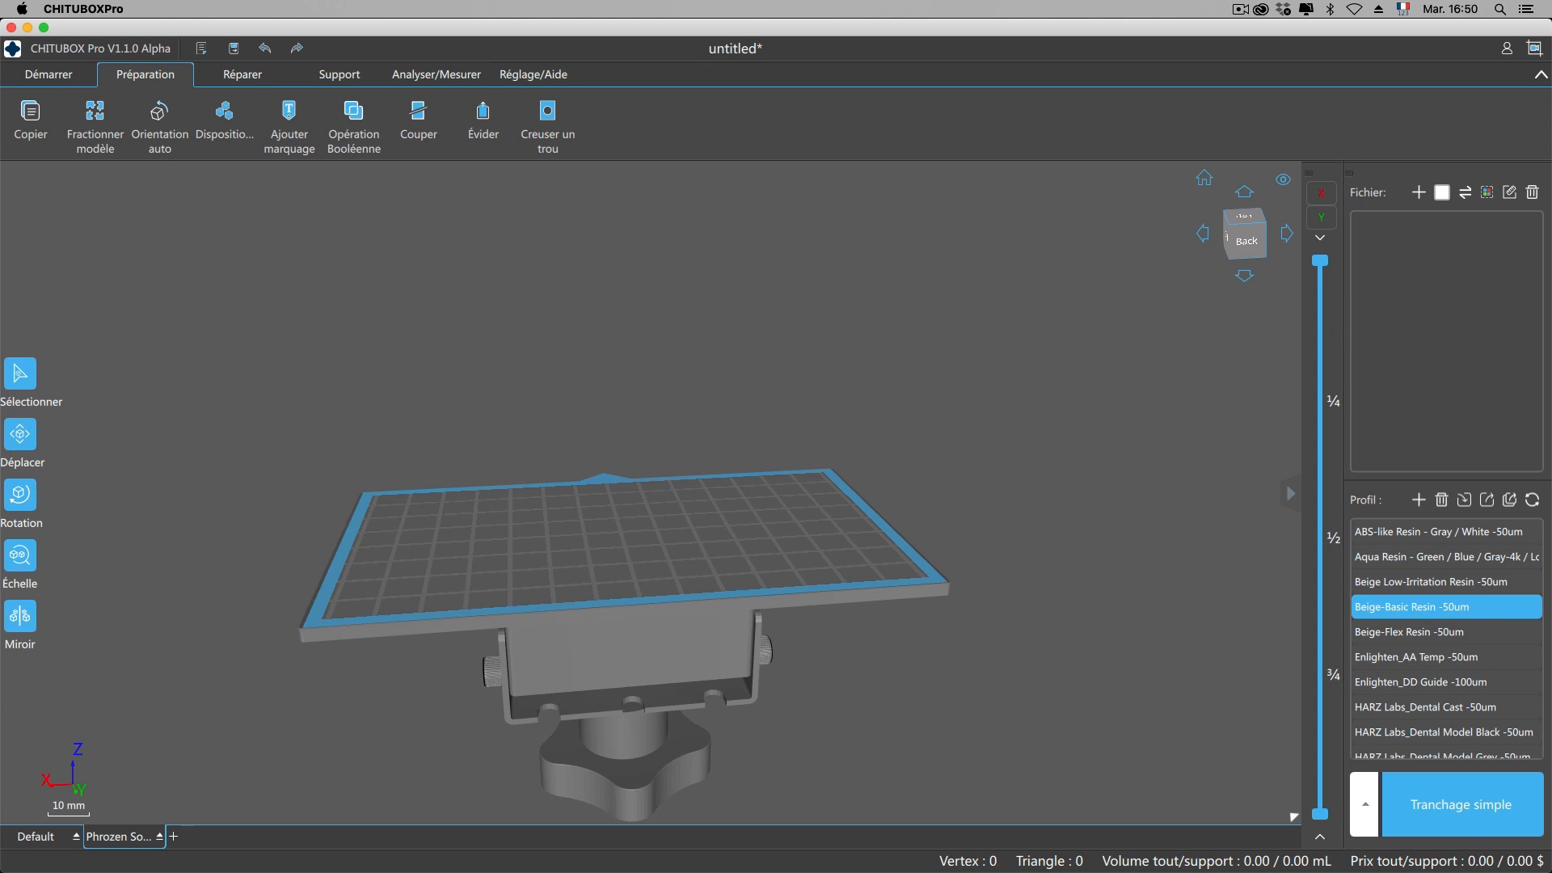
Import Snord_base.stl and repair it automatically, keeping only the repaired model on the plate.
left_click_drag(0, 311, 1416, 336)
left_click_drag(0, 420, 676, 475)
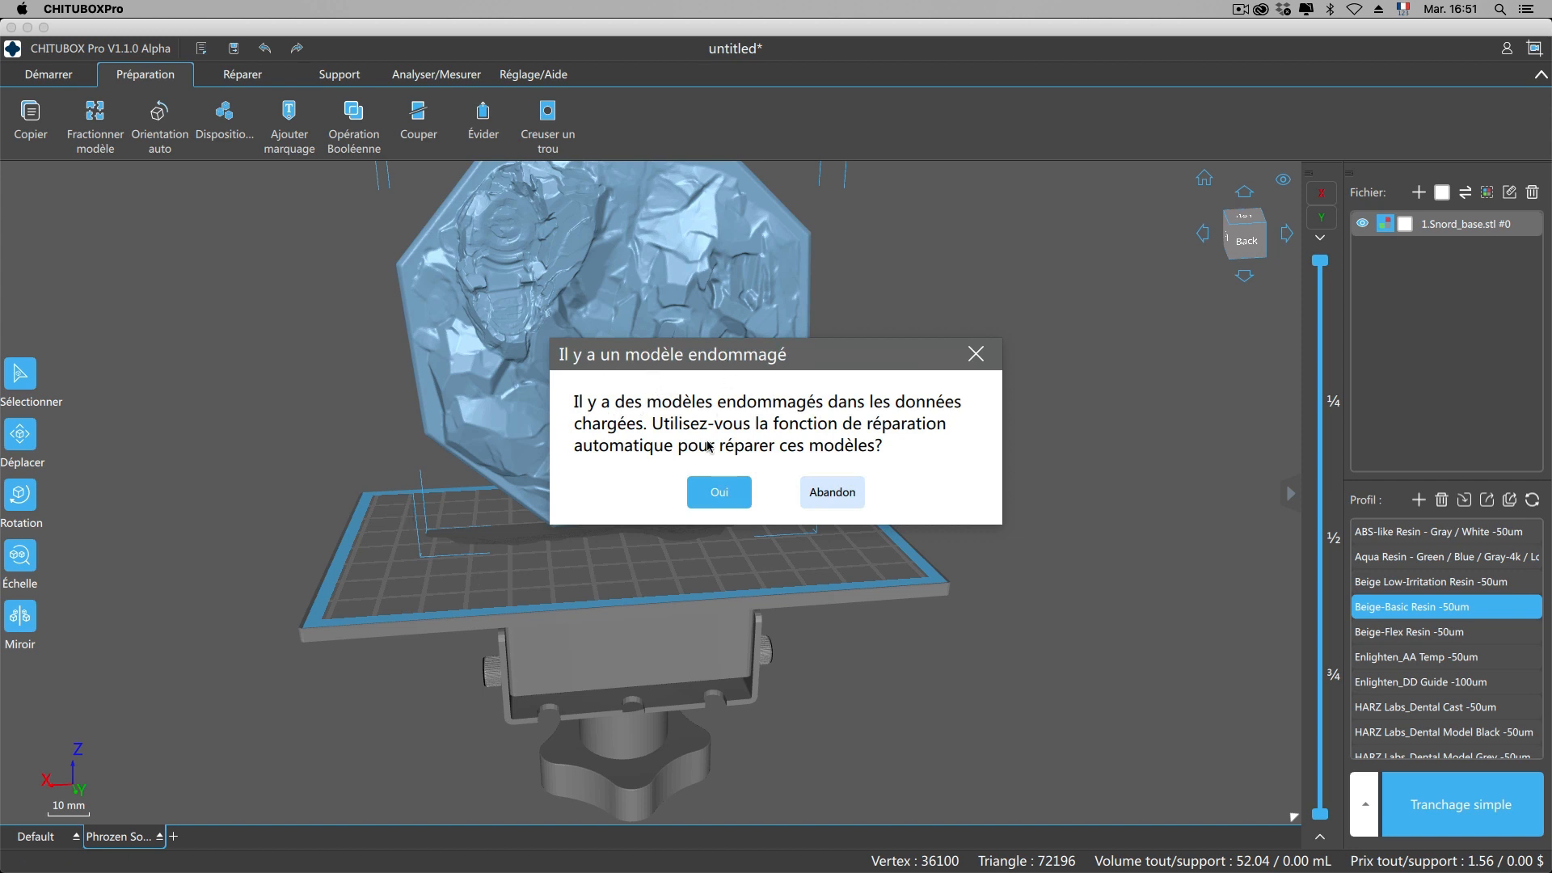
left_click(718, 494)
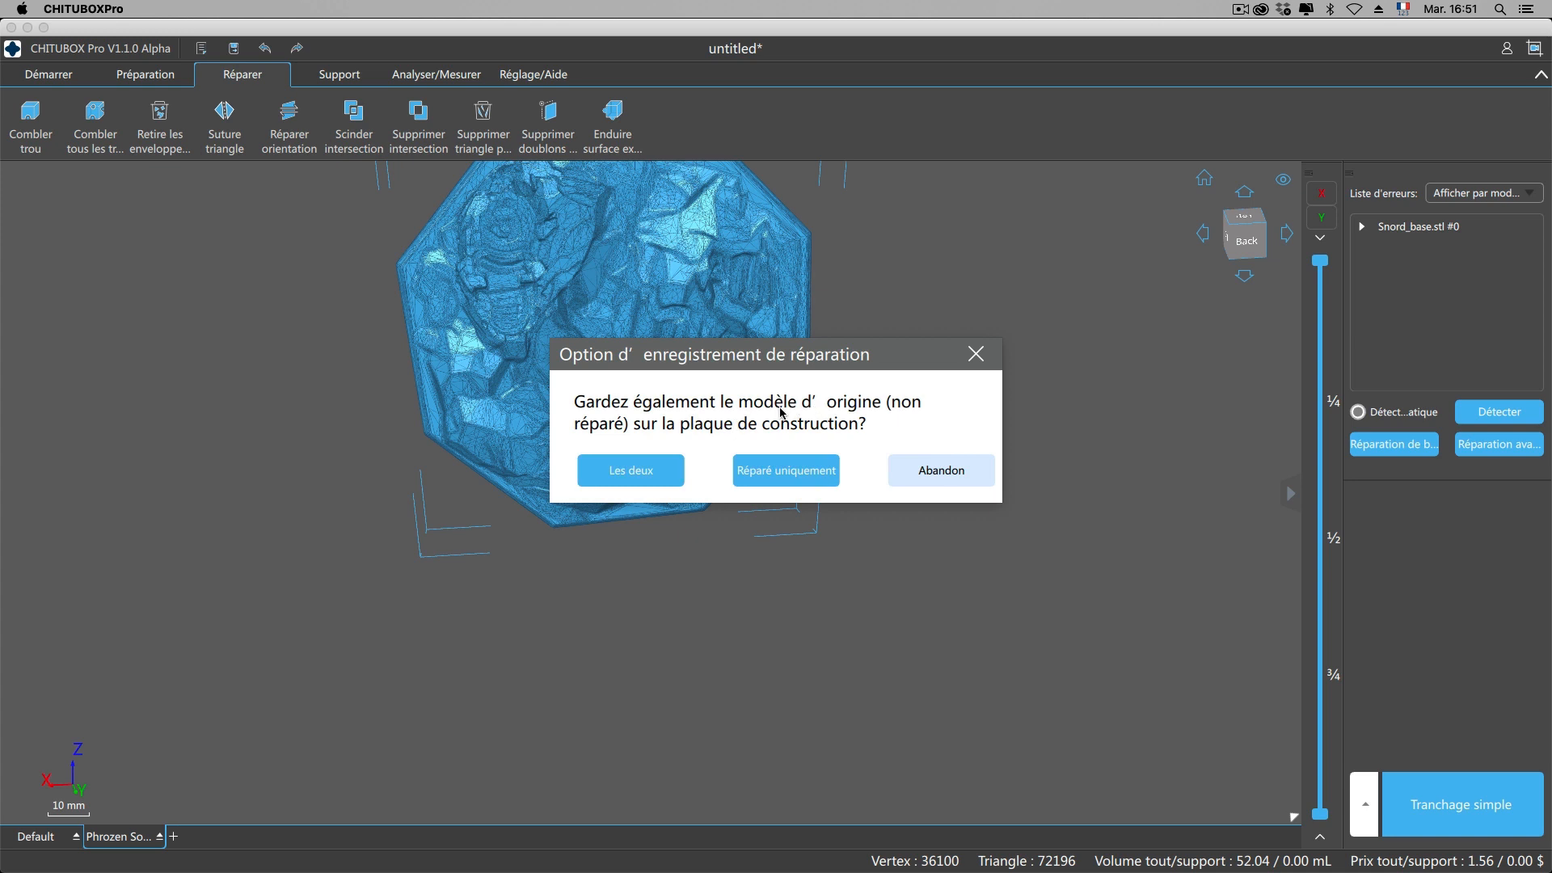
left_click(788, 476)
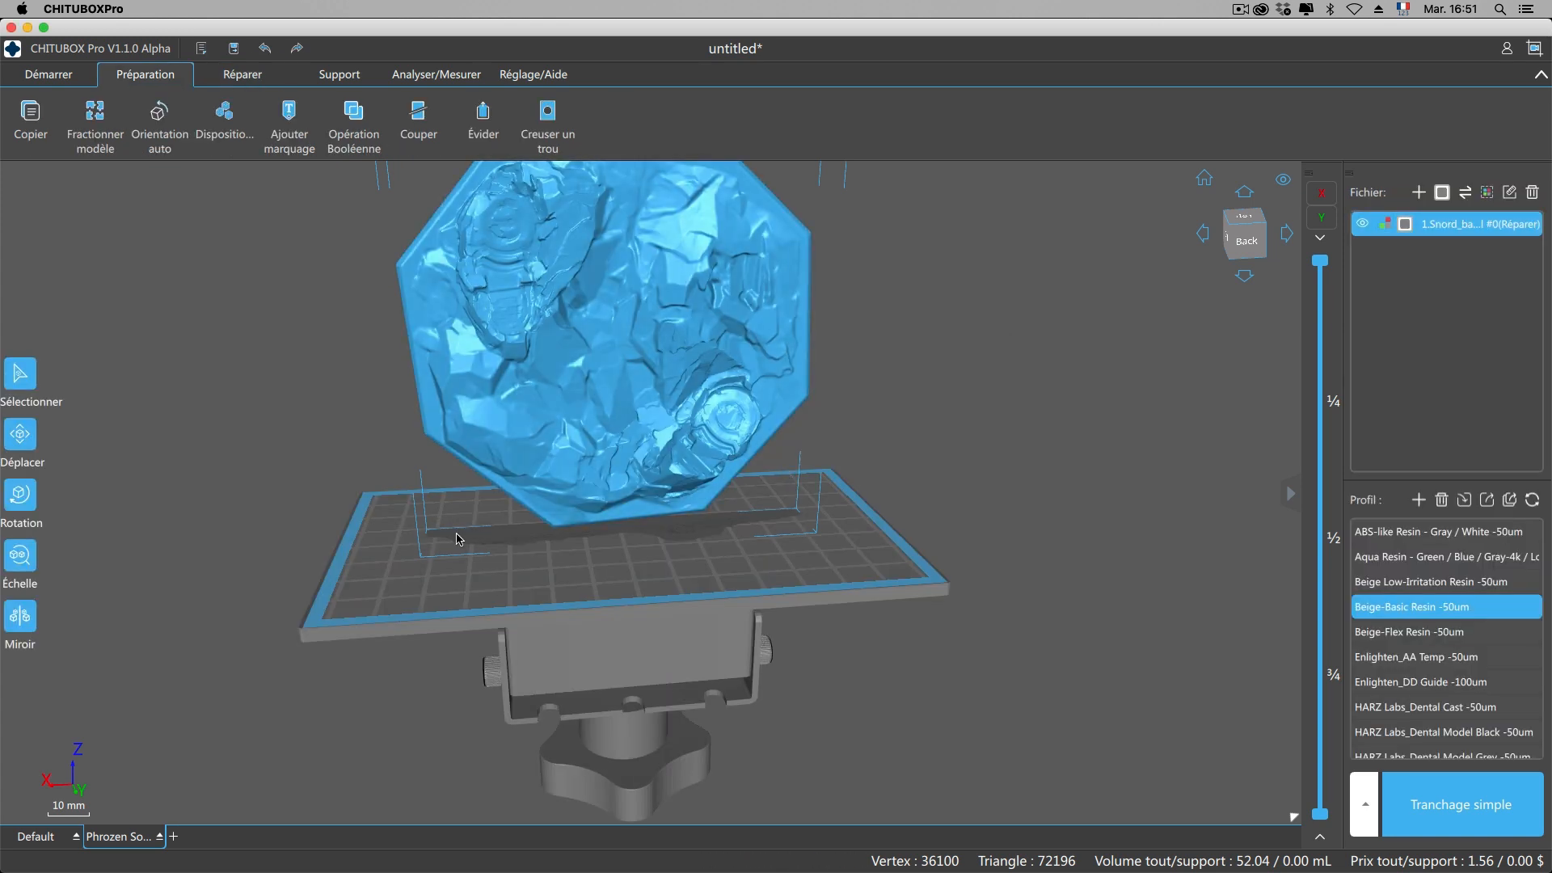
Run automatic orientation on the repaired Snord_base model several times.
mouse_move(457, 537)
right_mouse_down()
mouse_move(578, 540)
mouse_move(462, 538)
right_mouse_up()
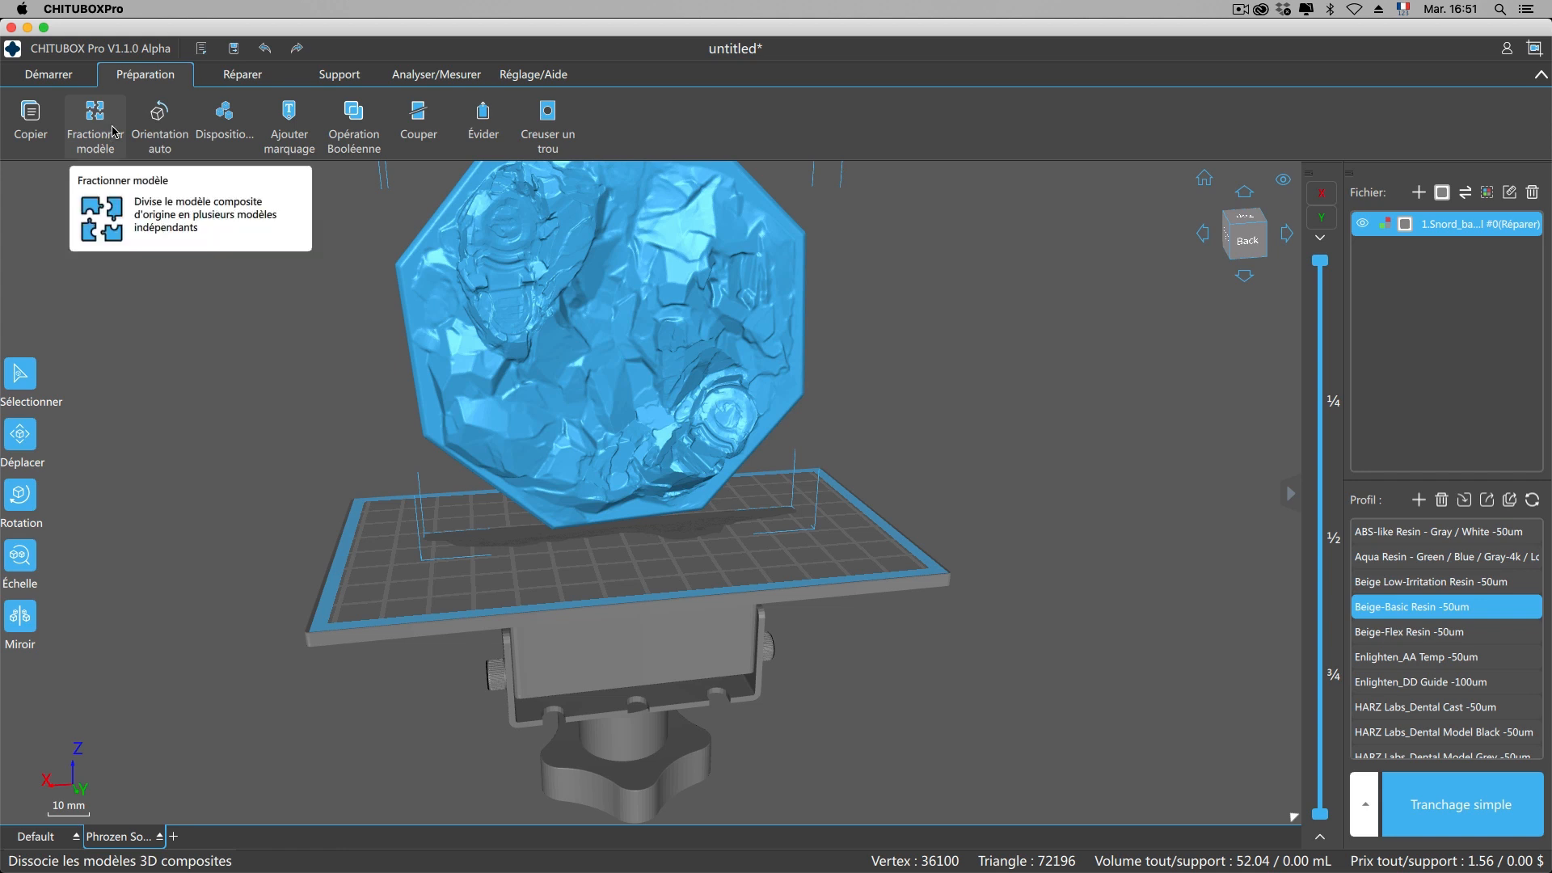
left_click(159, 125)
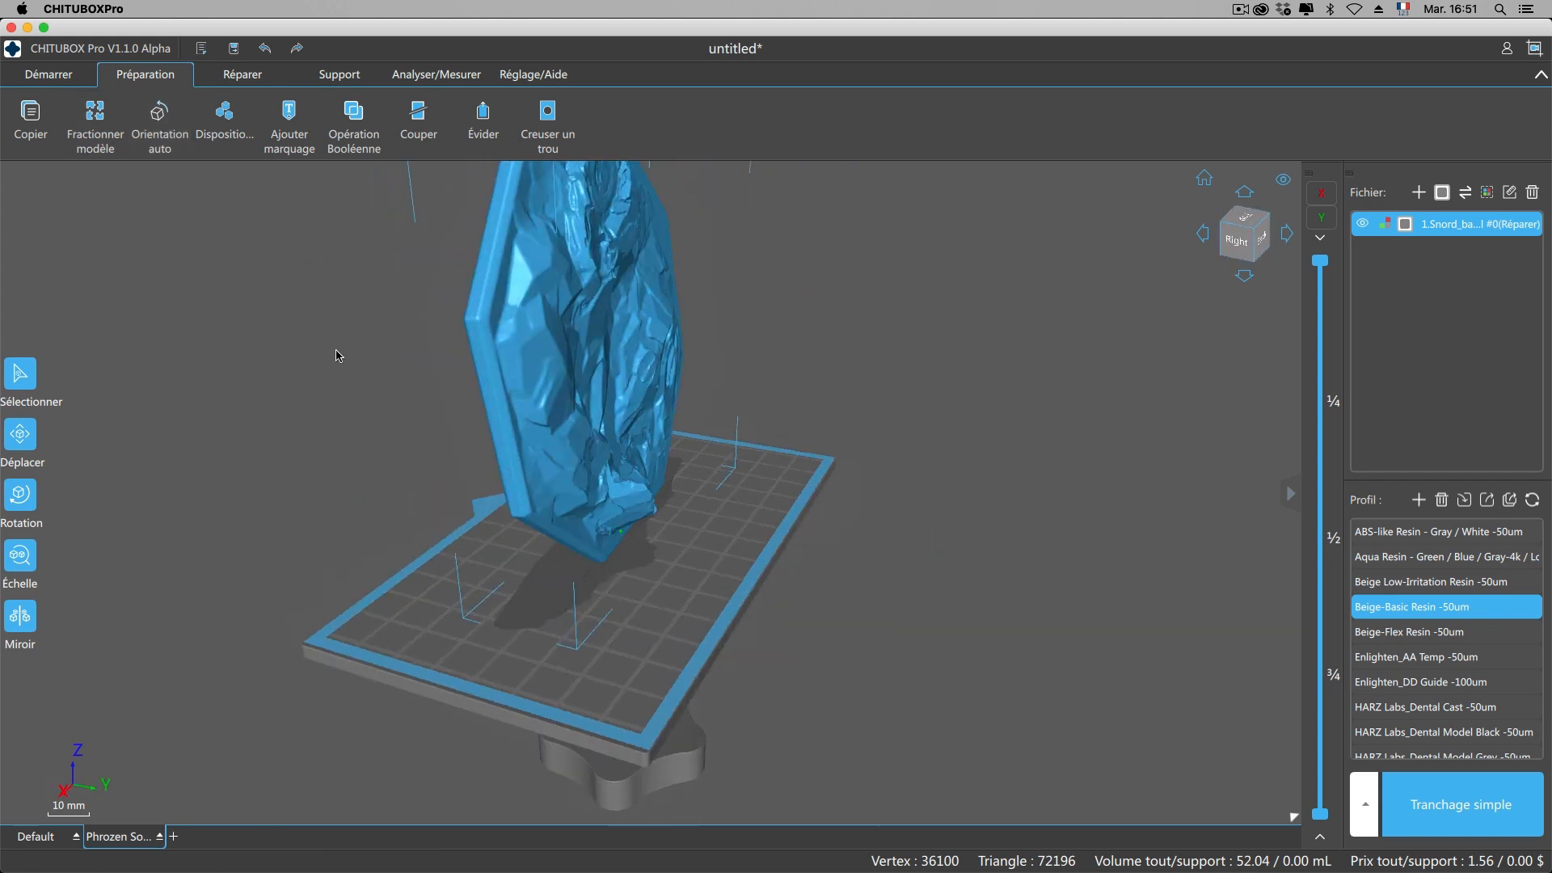
right_click_drag(354, 346, 557, 467)
left_click(161, 128)
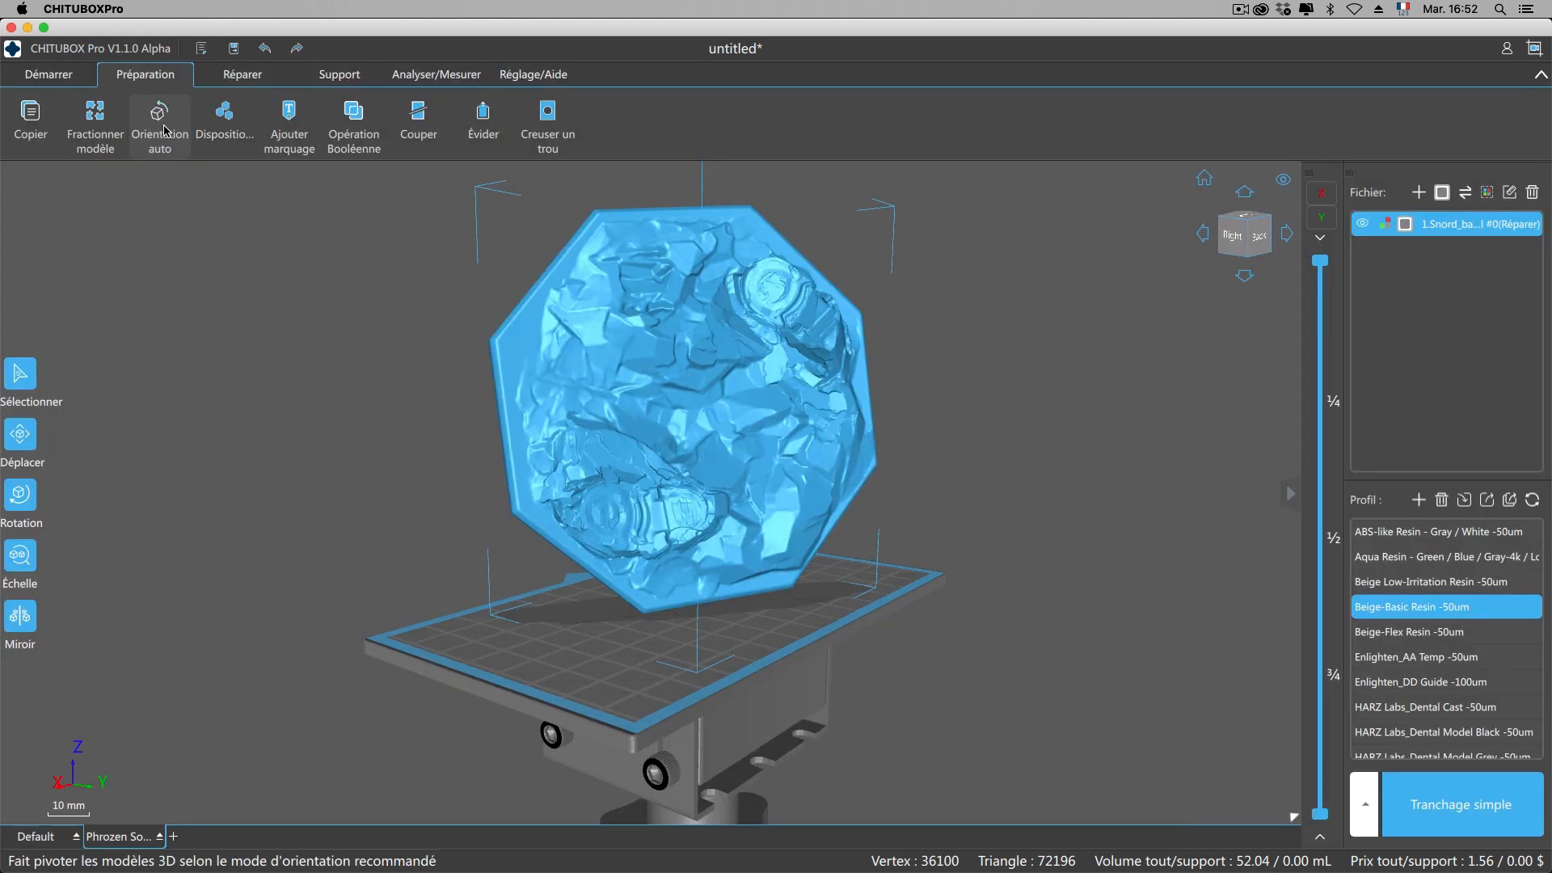
left_click(164, 129)
left_click(165, 129)
left_click(164, 129)
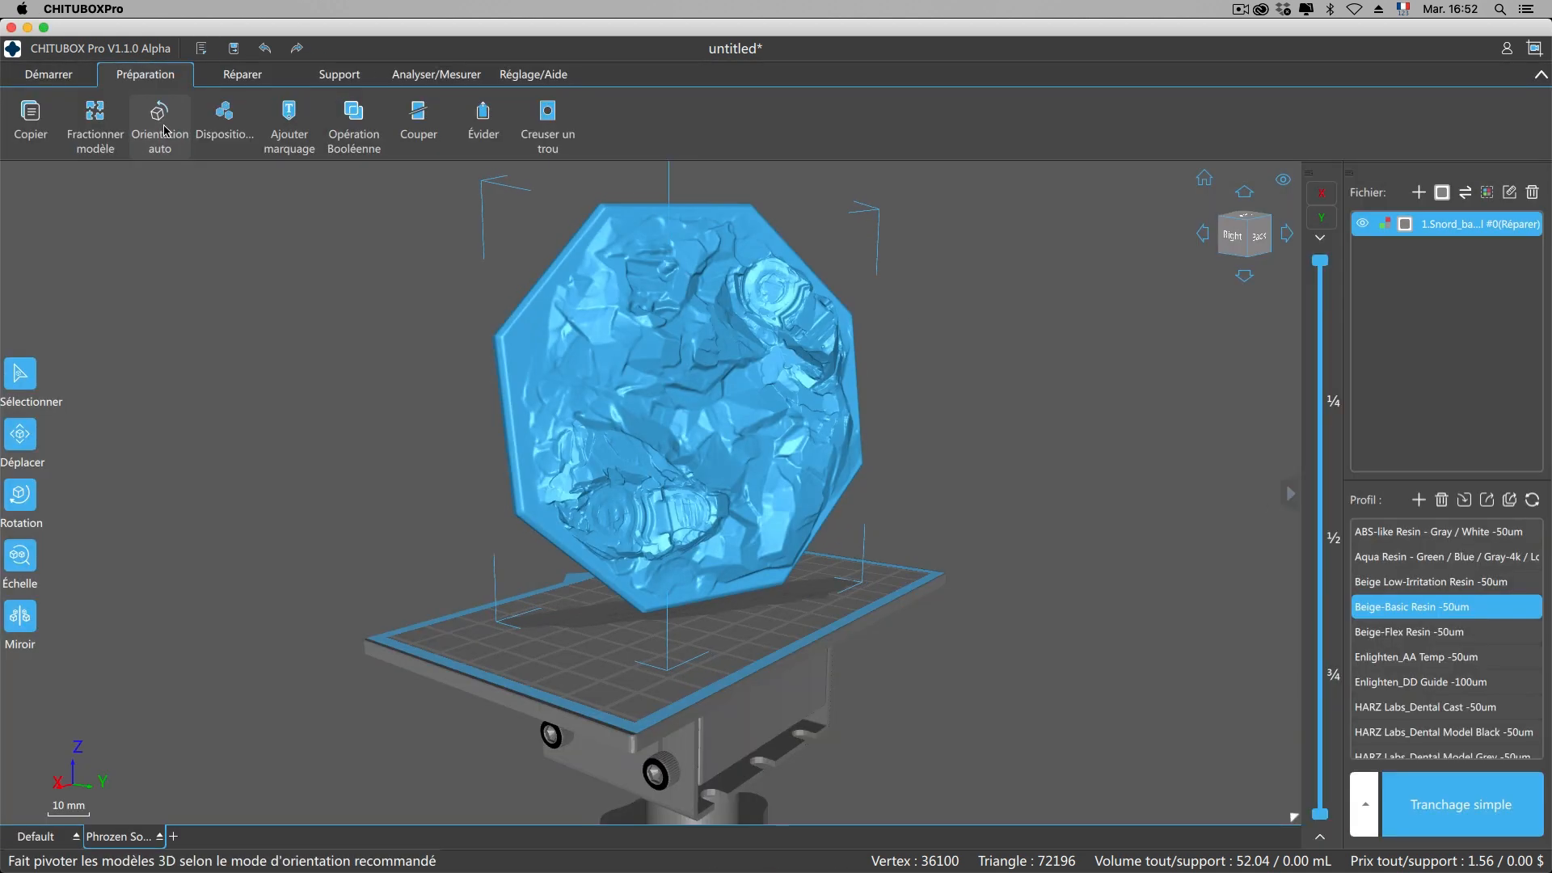
left_click(164, 129)
left_click(164, 129)
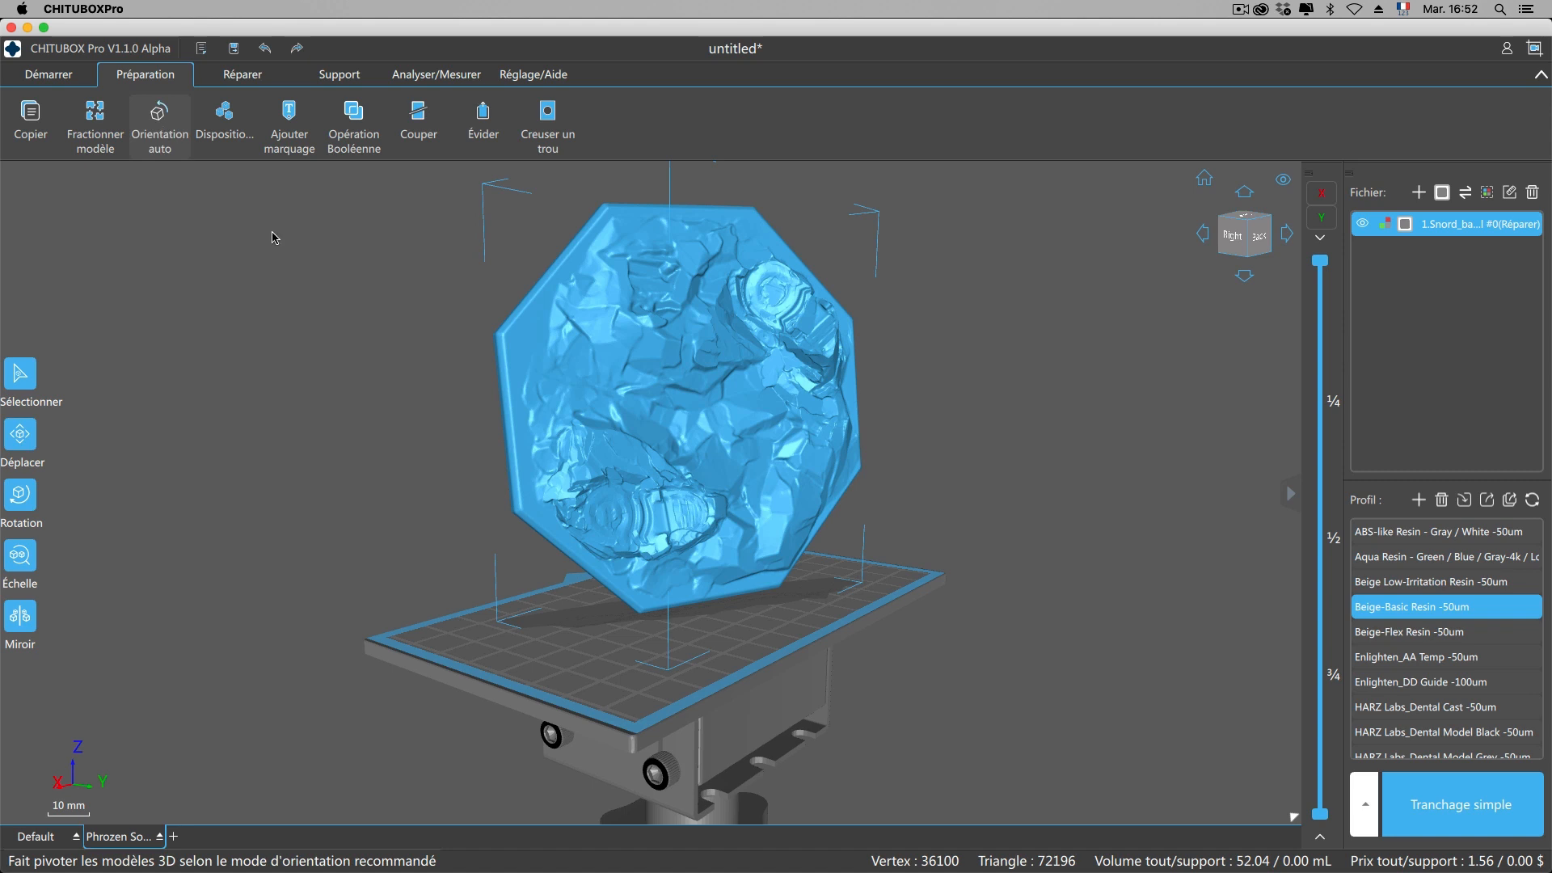
Rotate the model freehand with the rotation rings and run automatic orientation on it again.
left_click(20, 494)
left_click_drag(698, 406, 745, 367)
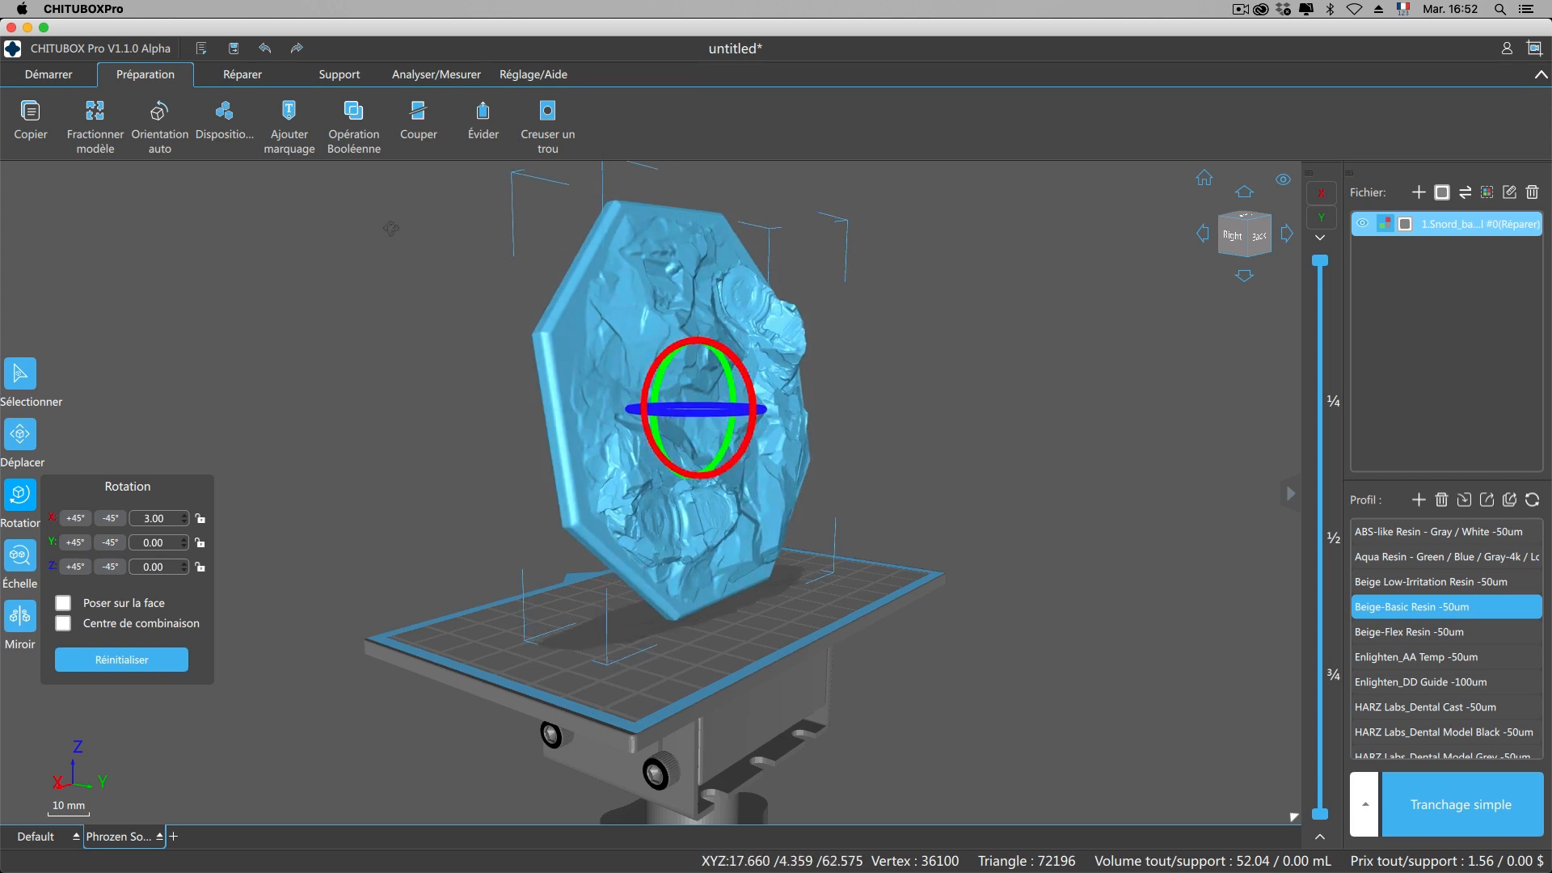
left_click(153, 130)
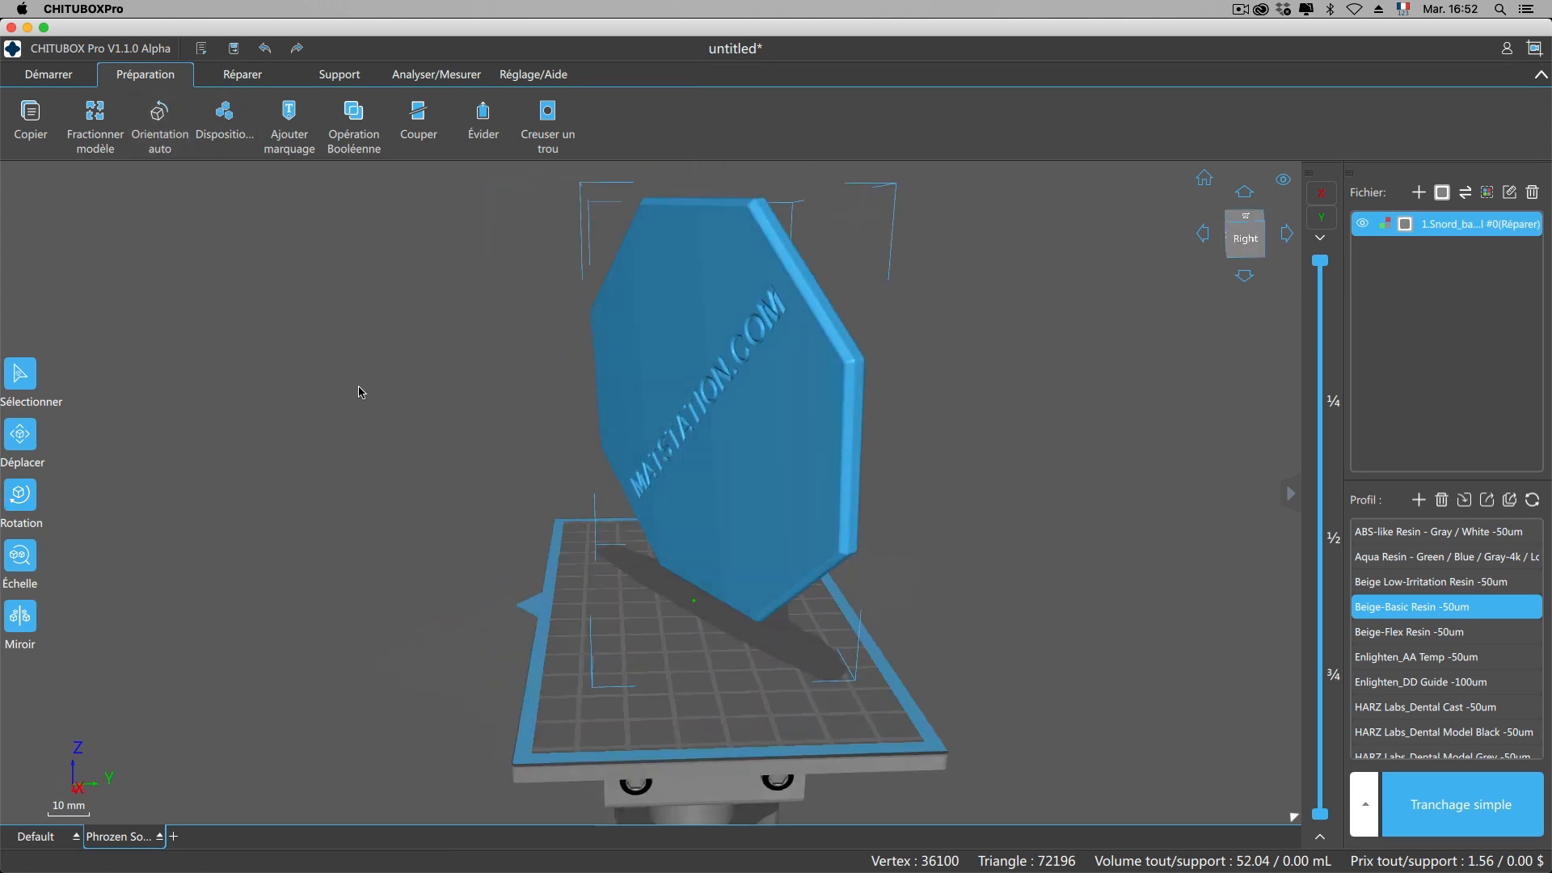
left_click(158, 131)
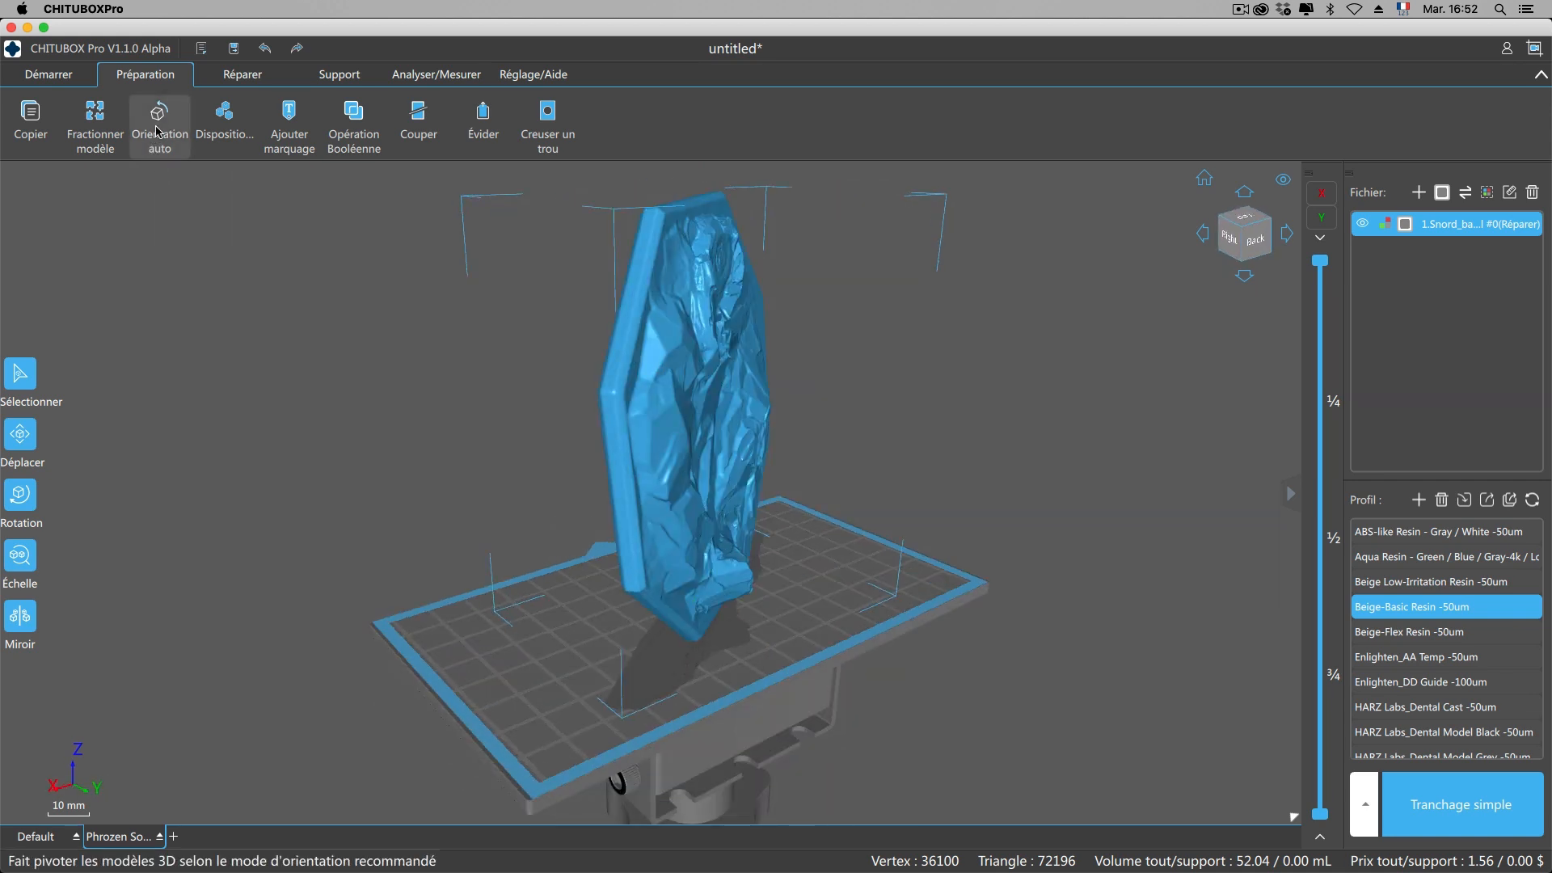
left_click(158, 131)
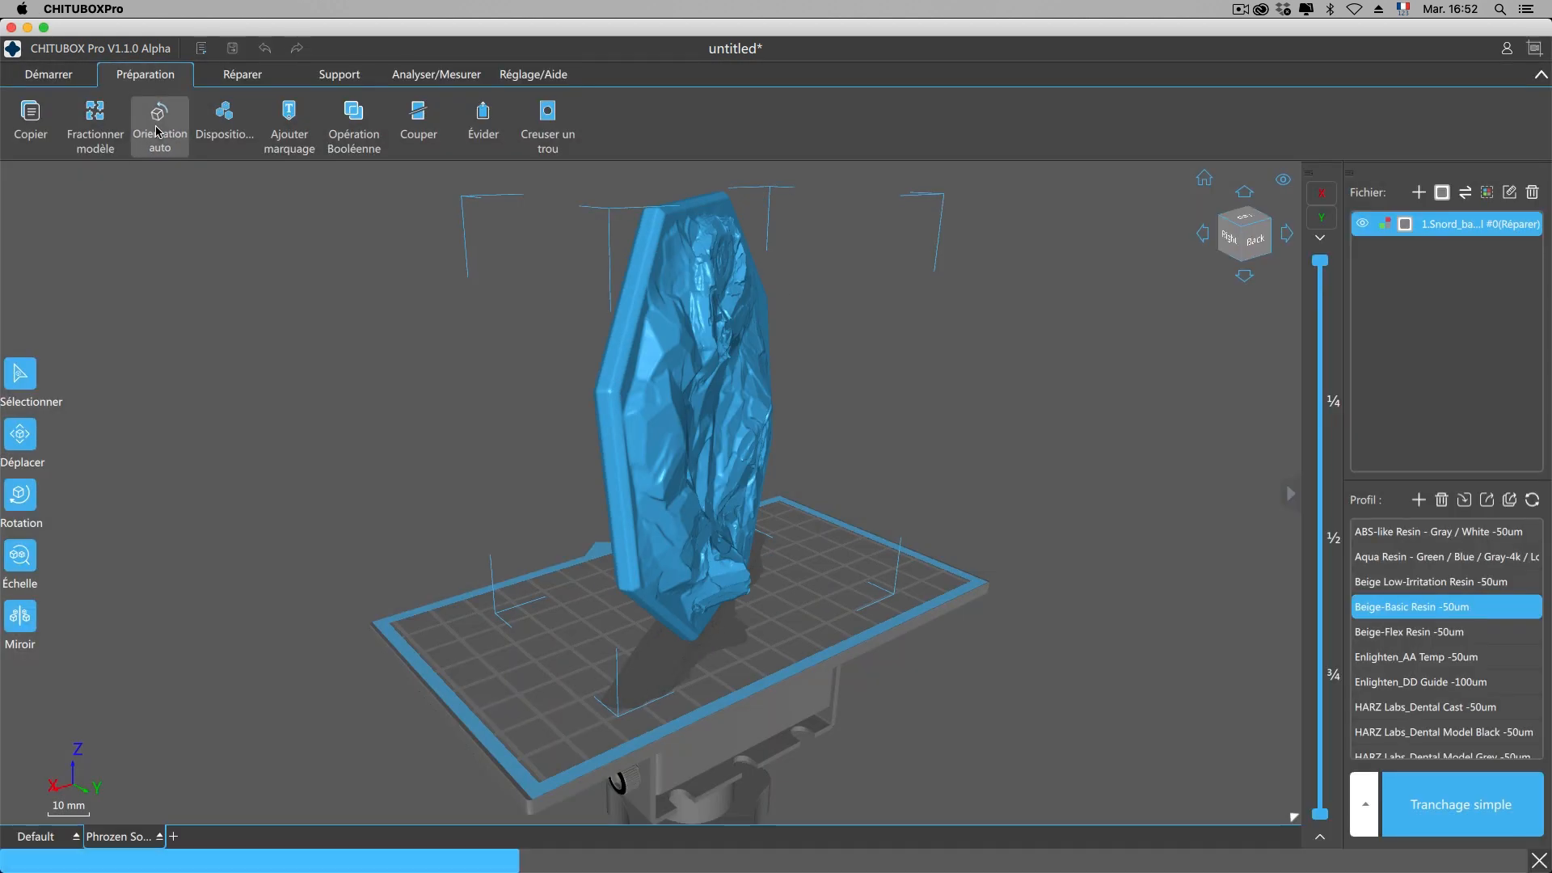
Rotate the automatically oriented model freehand with the rotation rings and close the Rotation tool.
left_click(20, 493)
left_click_drag(733, 440, 738, 395)
left_click(404, 415)
mouse_move(380, 412)
right_mouse_down()
mouse_move(493, 409)
mouse_move(379, 414)
right_mouse_up()
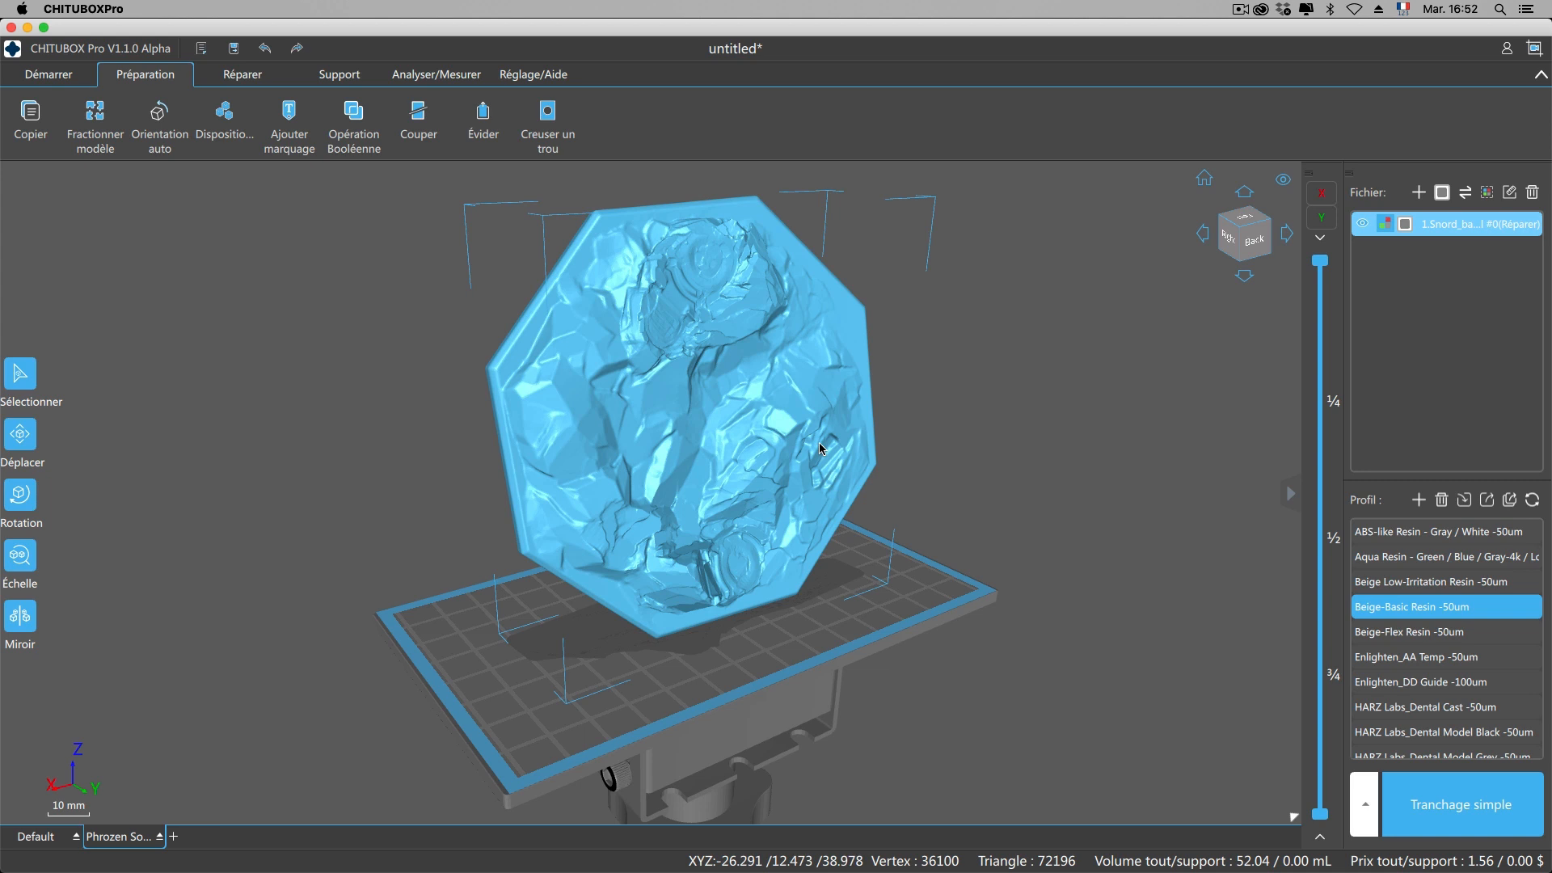
double_click(754, 371)
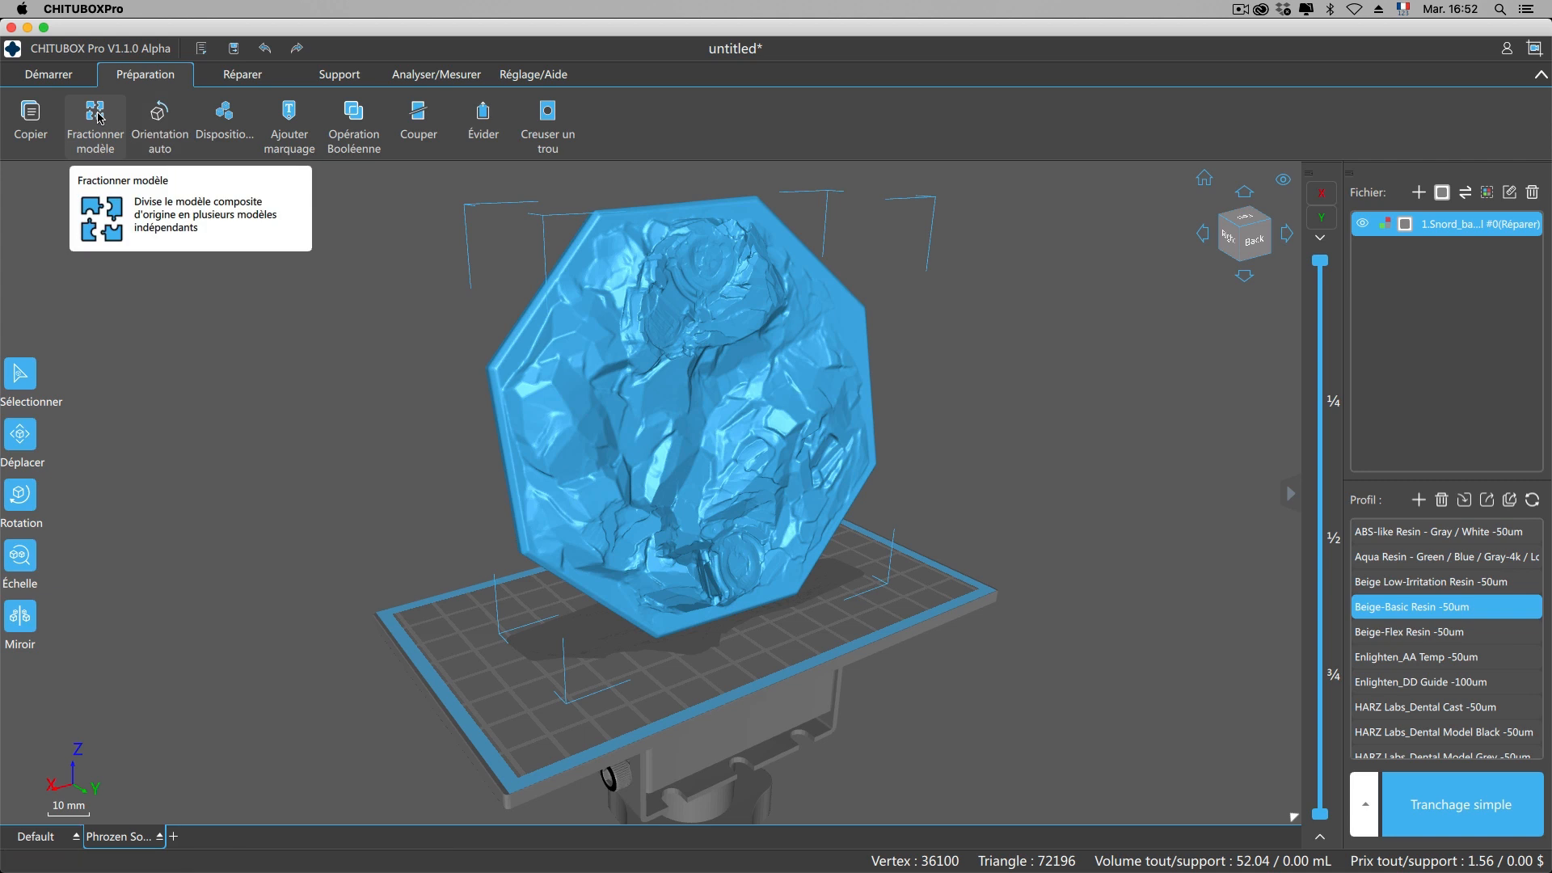
Apply an automatic layout using the model contour, zone placement, 3.00 mm model spacing and the minimal zone arrangement.
left_click(224, 121)
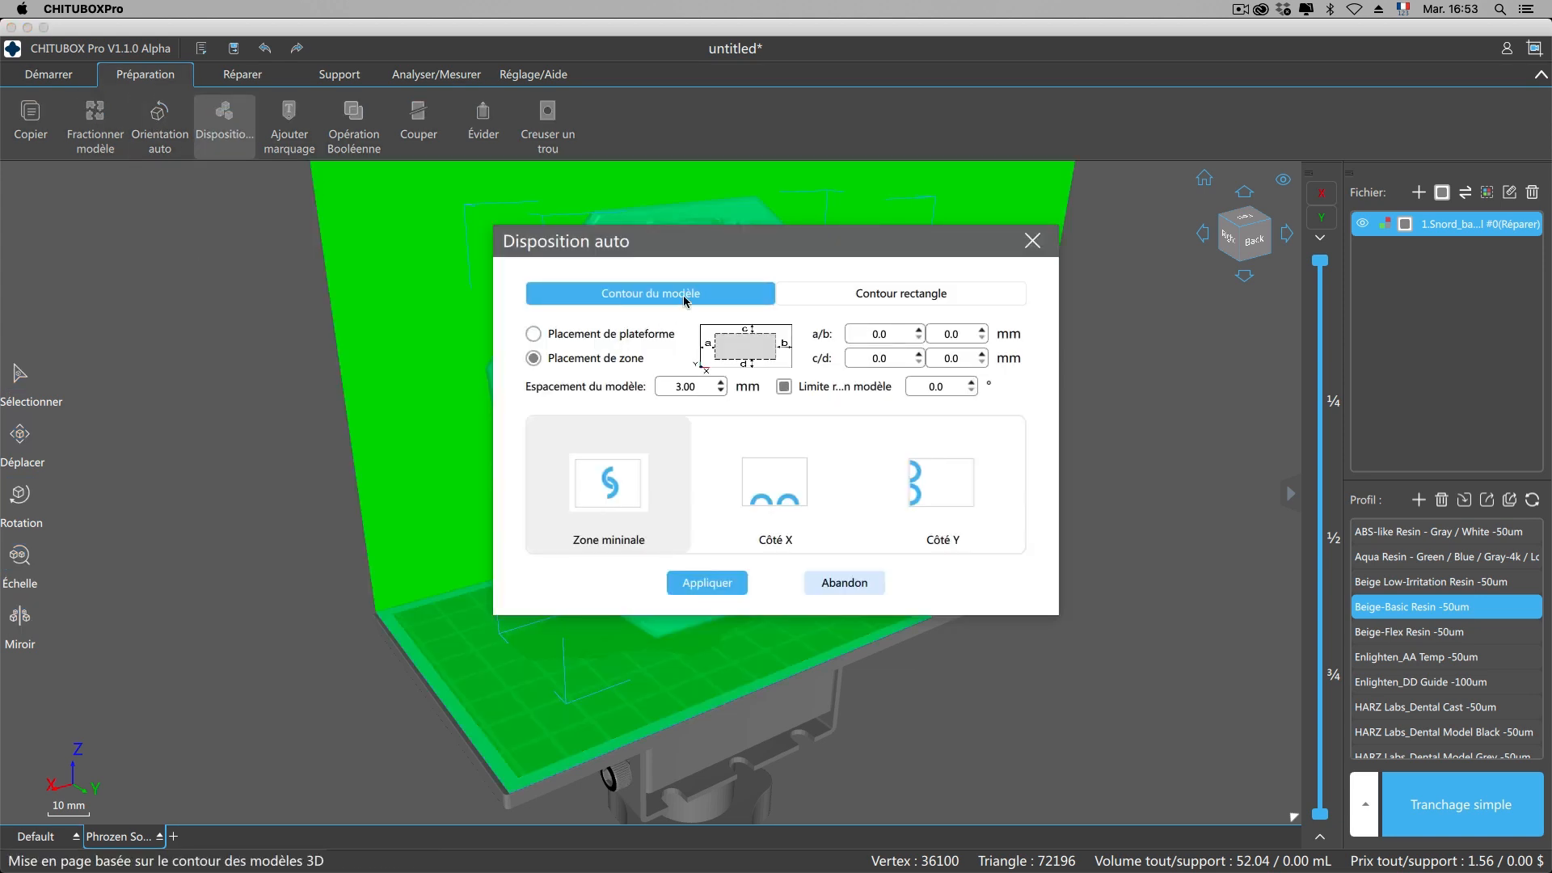
left_click_drag(720, 240, 339, 248)
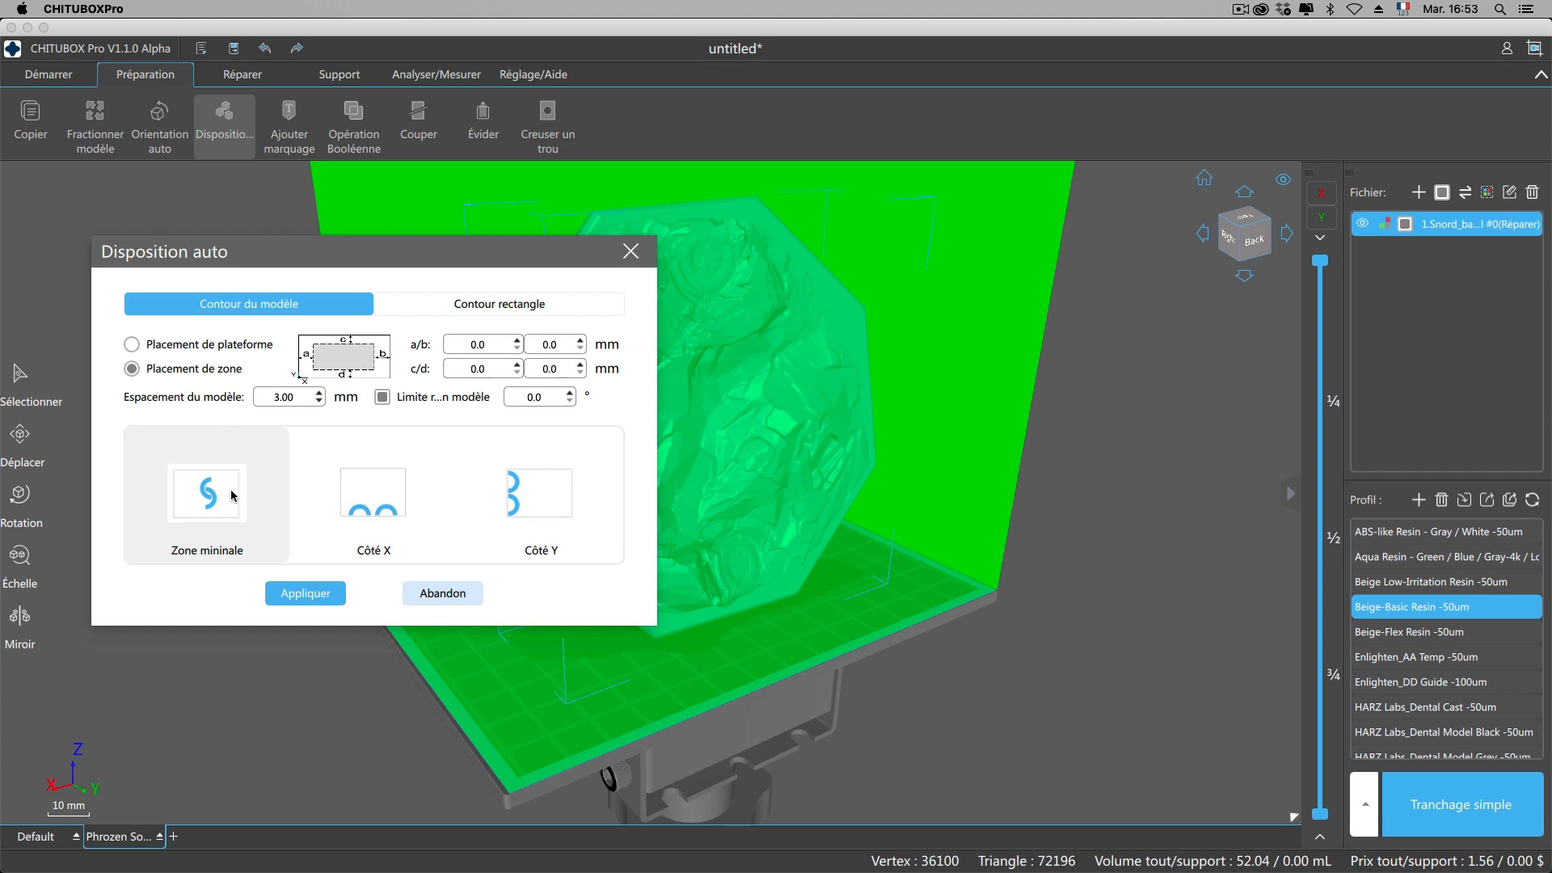
left_click(431, 492)
left_click(542, 494)
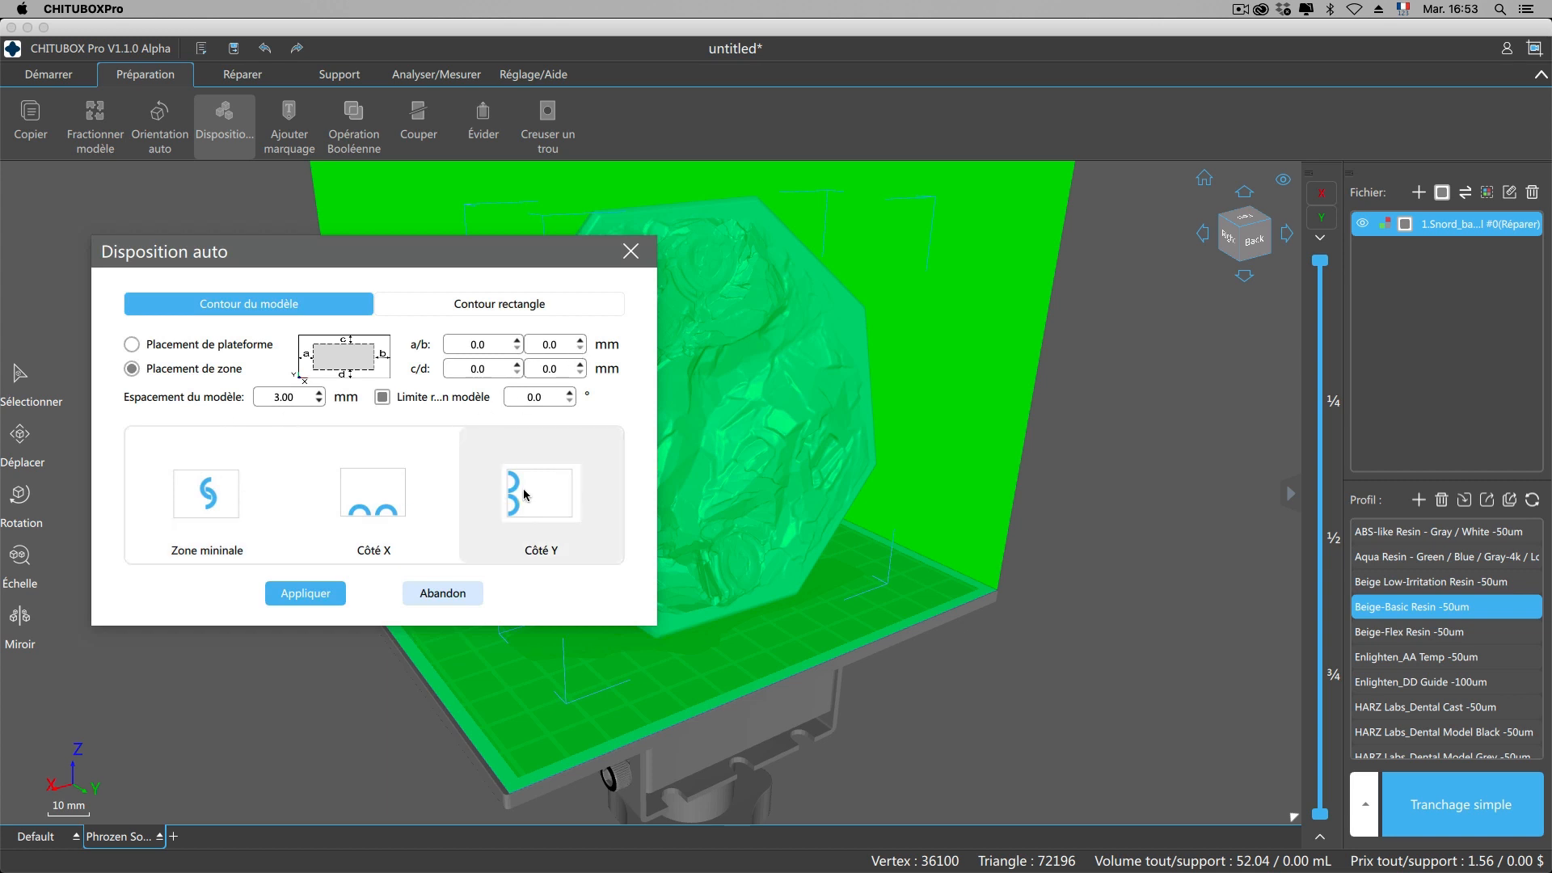
left_click(226, 491)
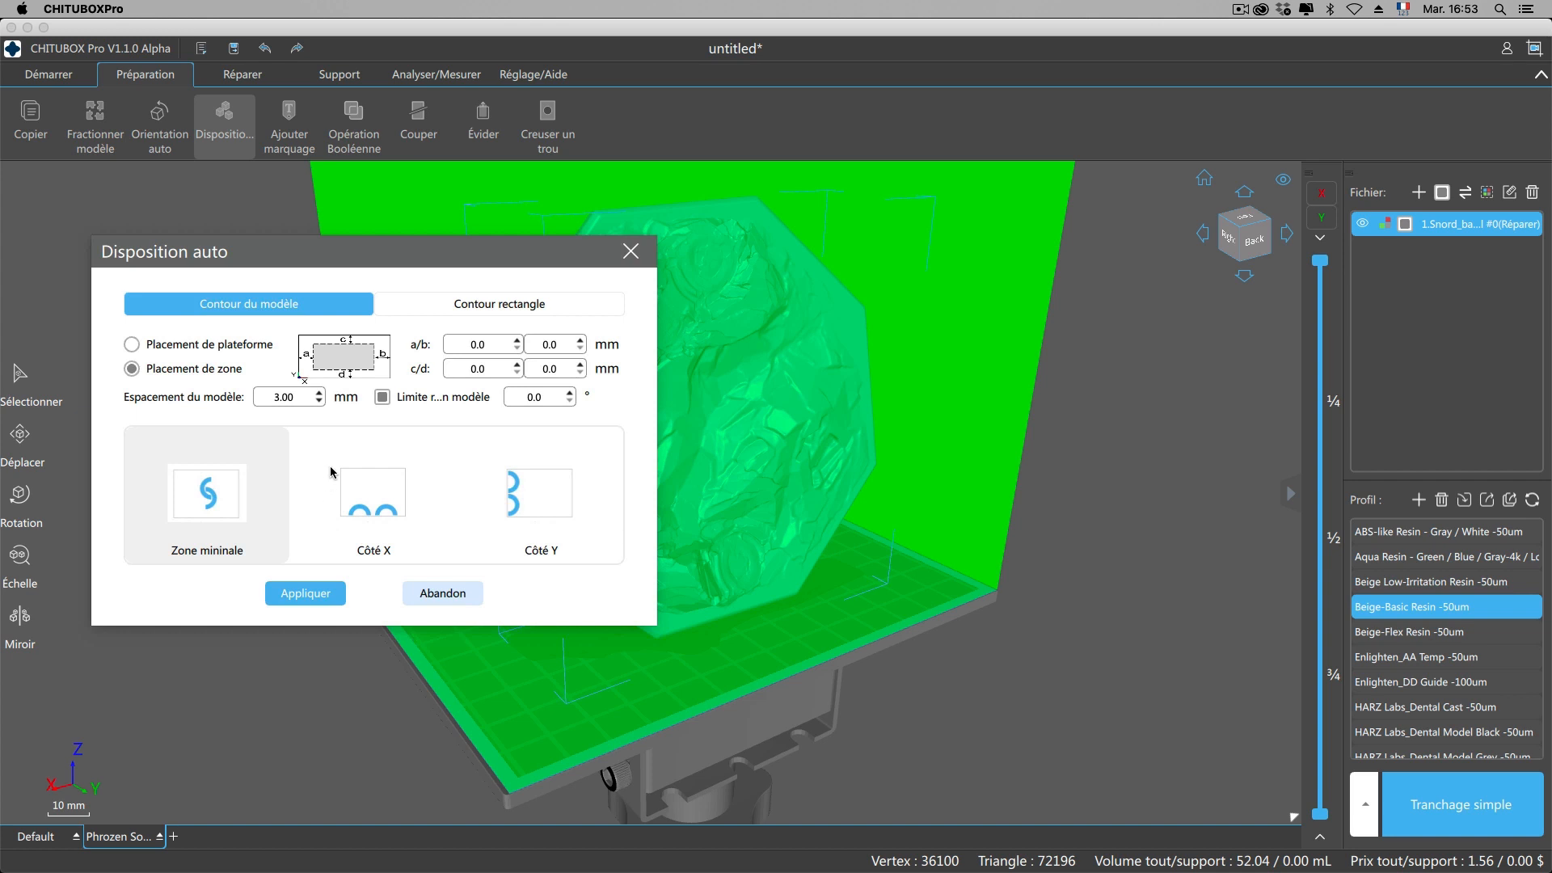
left_click(327, 596)
mouse_move(284, 495)
left_mouse_down()
mouse_move(371, 485)
mouse_move(259, 507)
left_mouse_up()
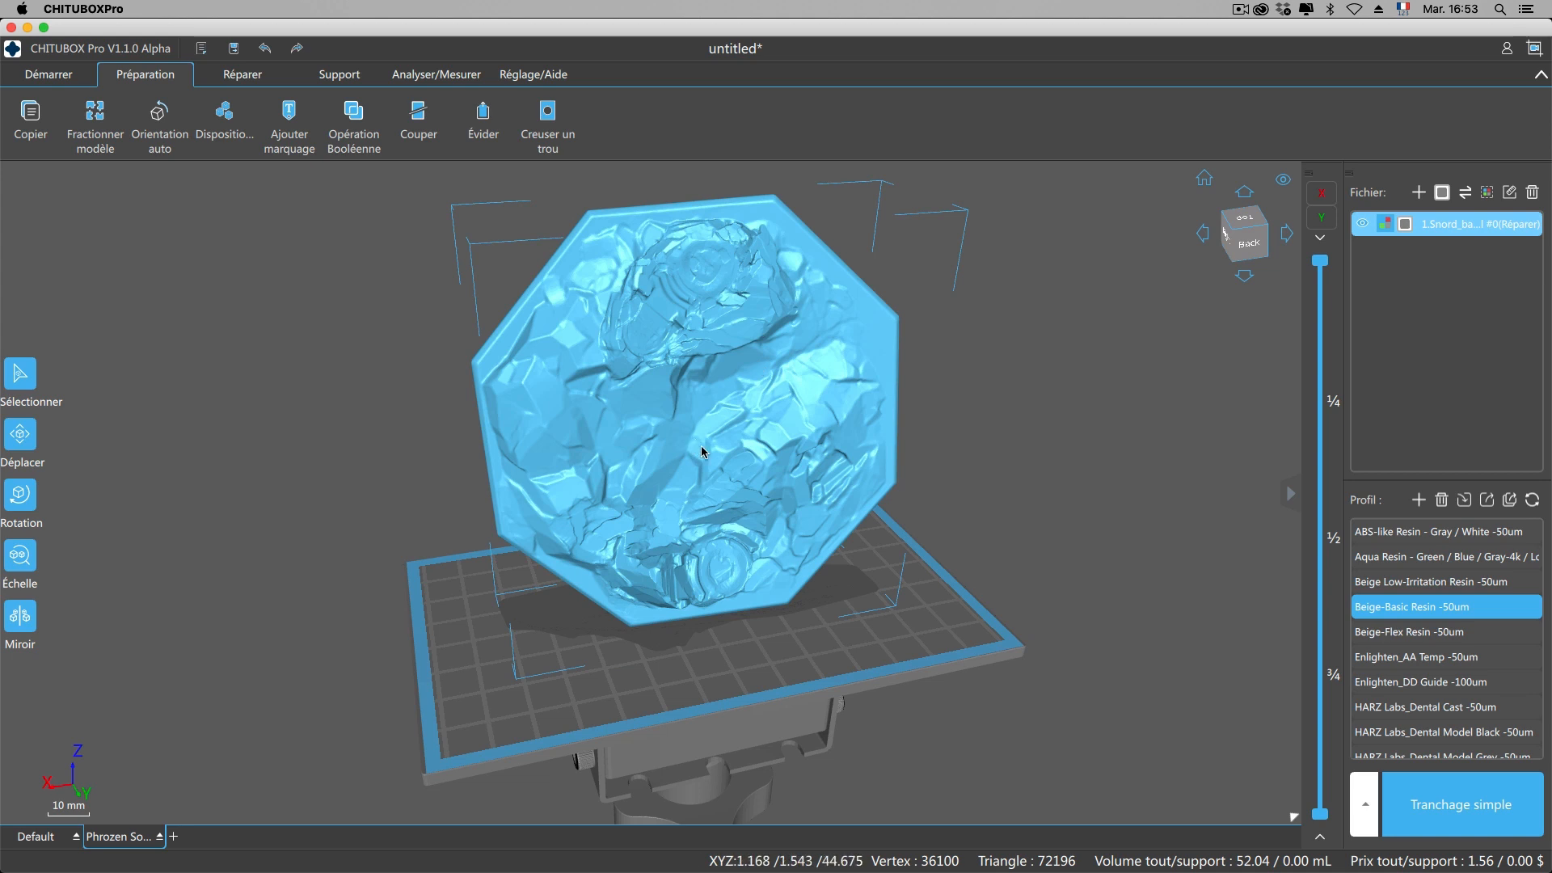
Set up the "hello" text marking for the model with a 2.00 mm depth and an italic Avenir font.
right_click_drag(274, 419, 596, 408)
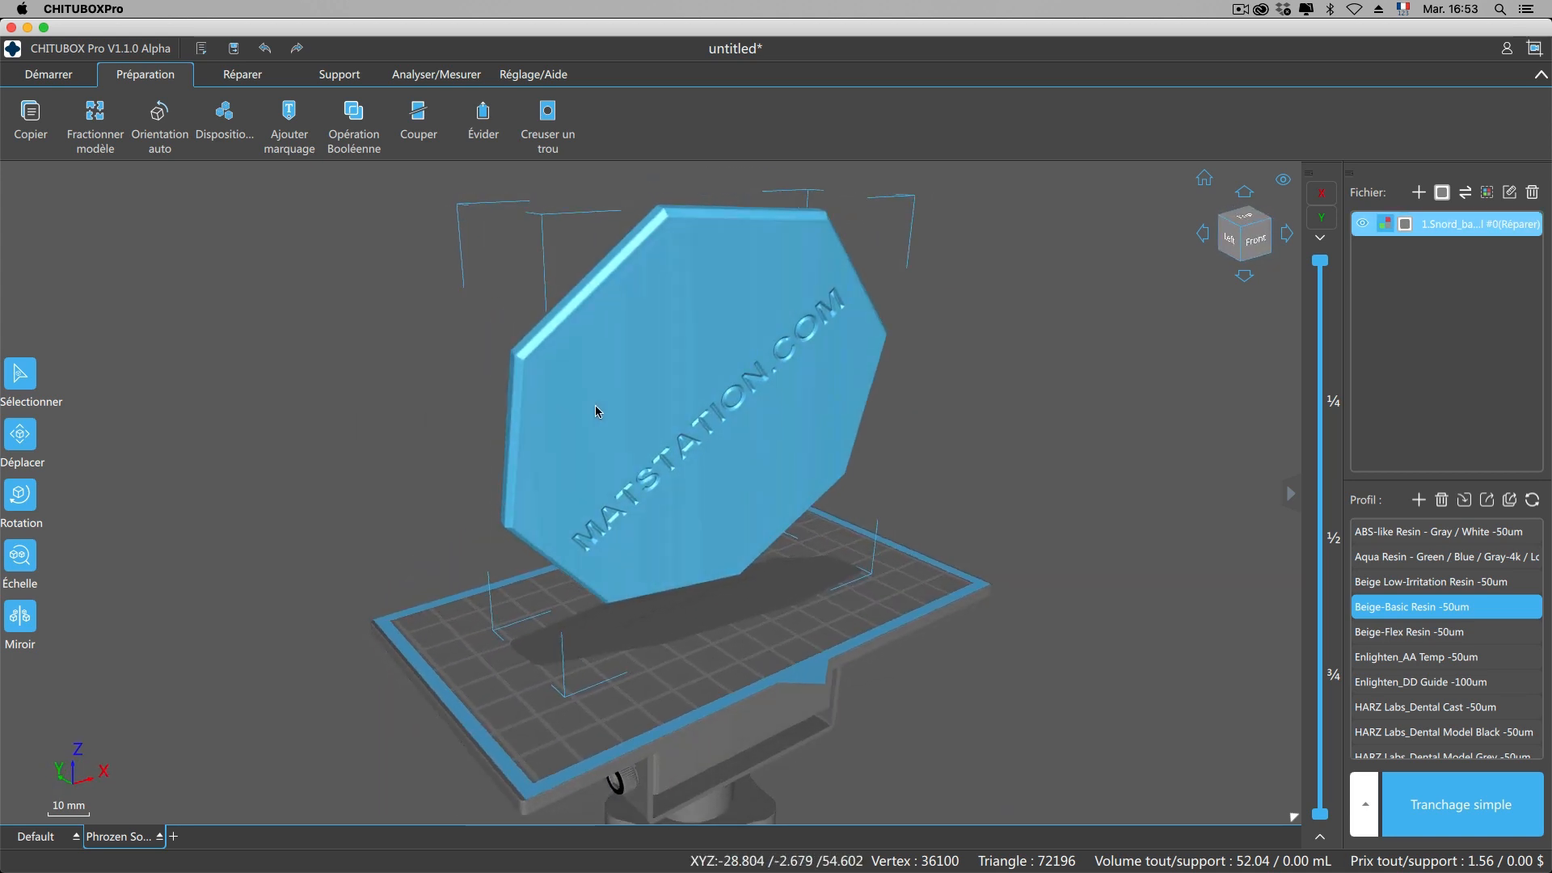
left_click(288, 125)
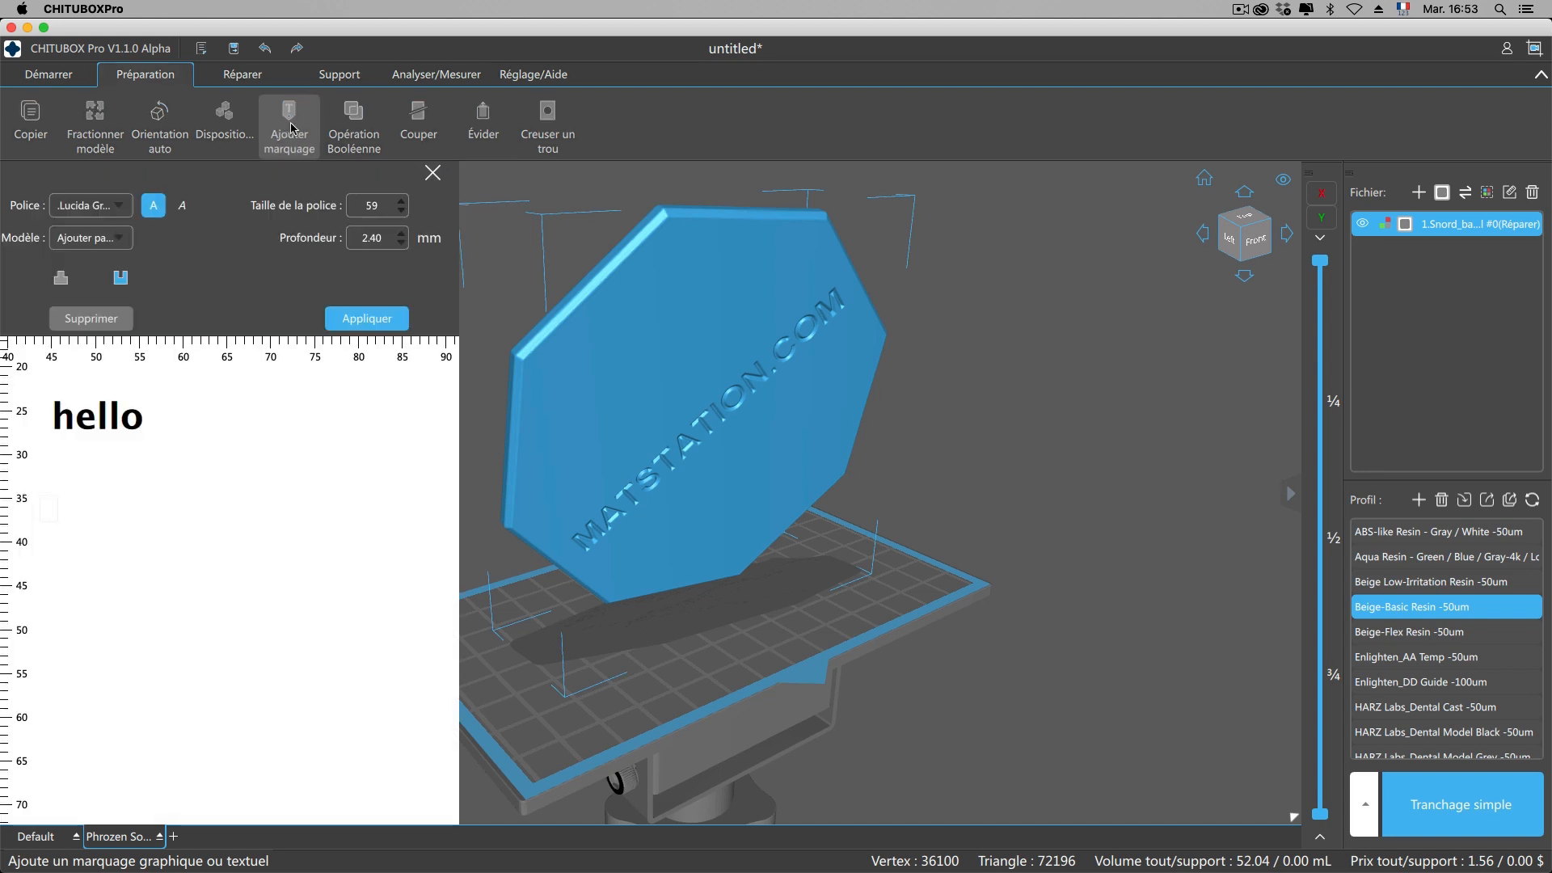
left_click(152, 423)
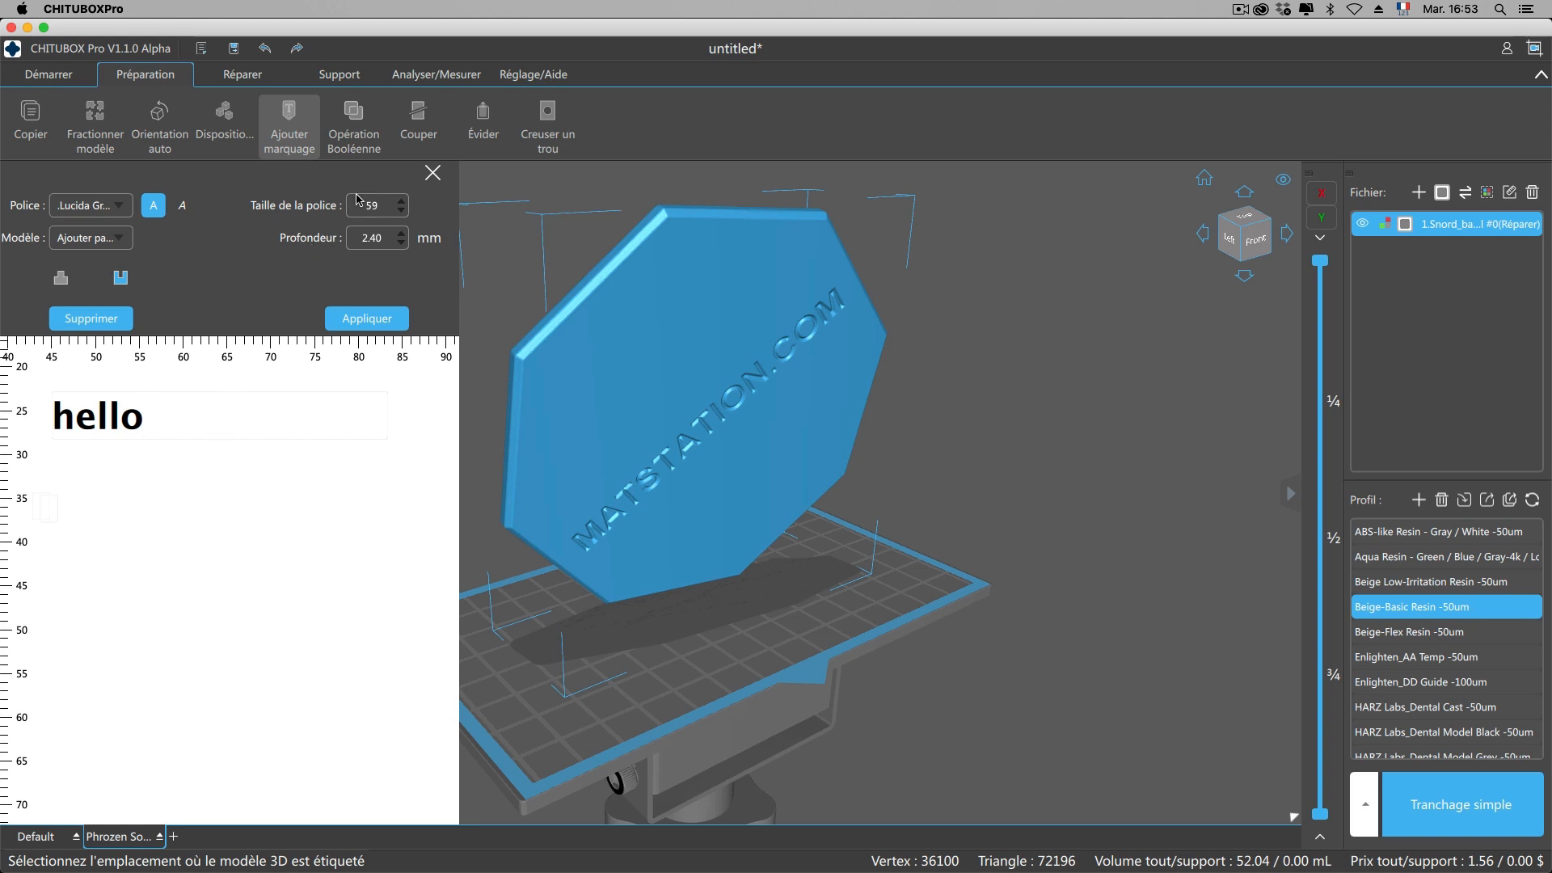
double_click(402, 244)
left_click(126, 207)
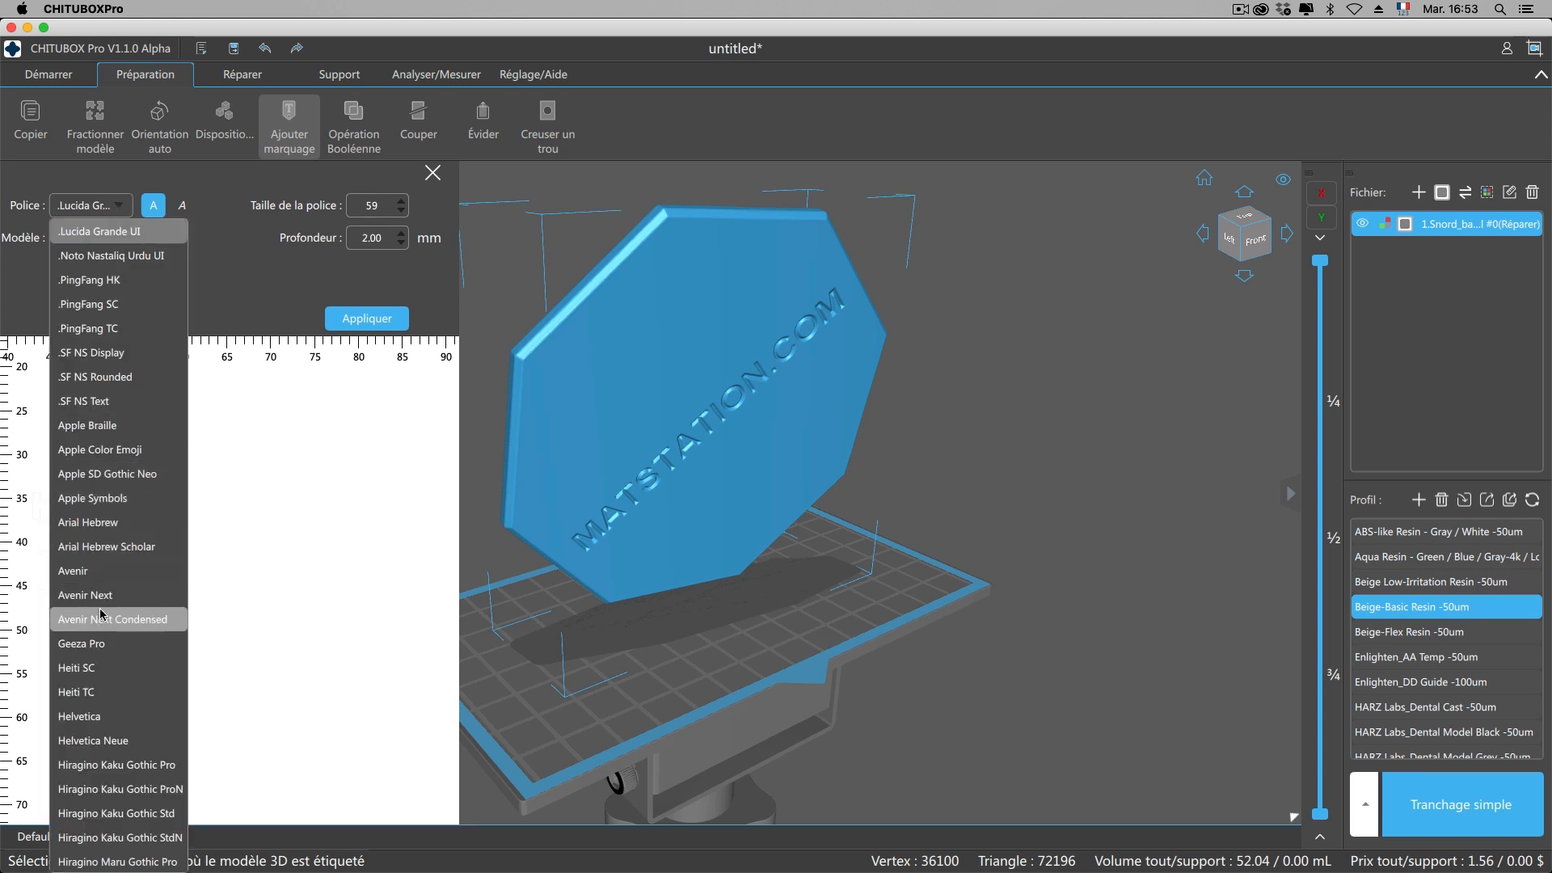
left_click(104, 571)
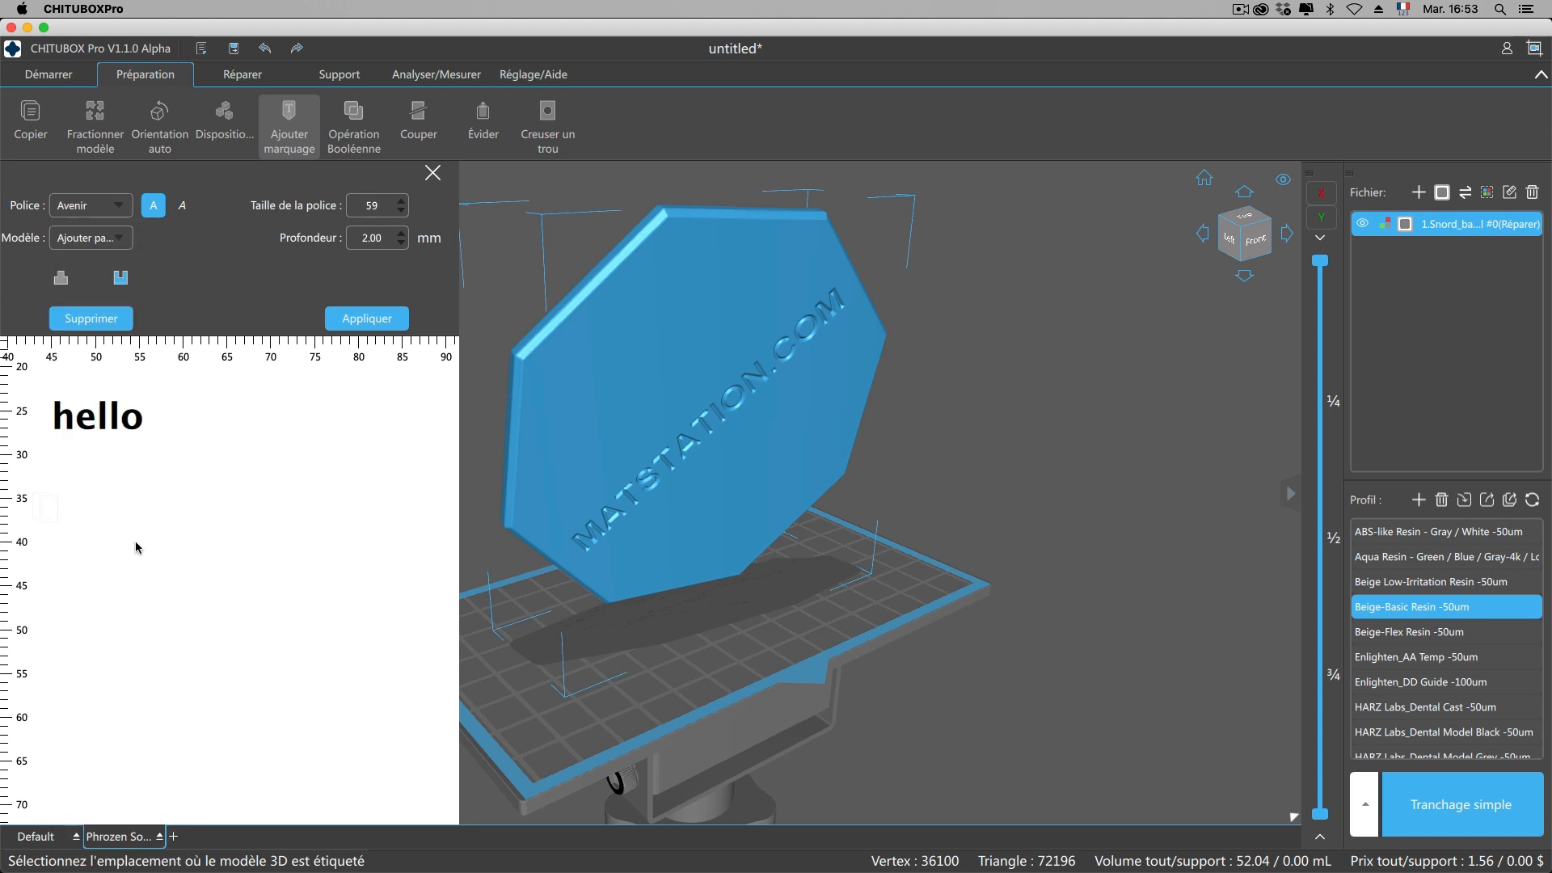
left_click(181, 208)
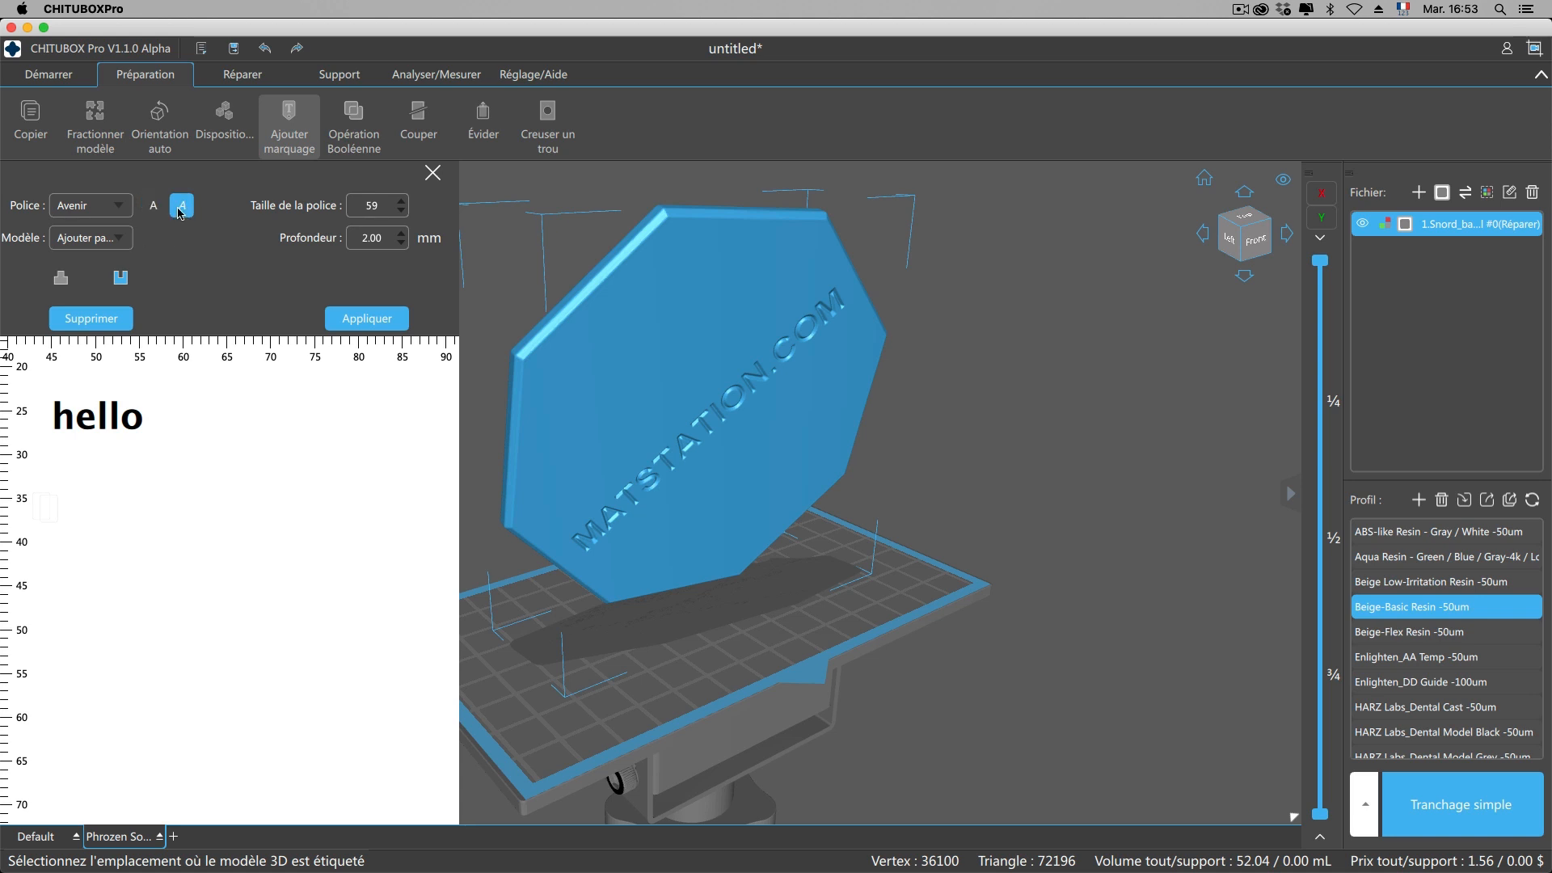
Make the "hello" marking text bold and italic.
double_click(118, 419)
left_click(156, 203)
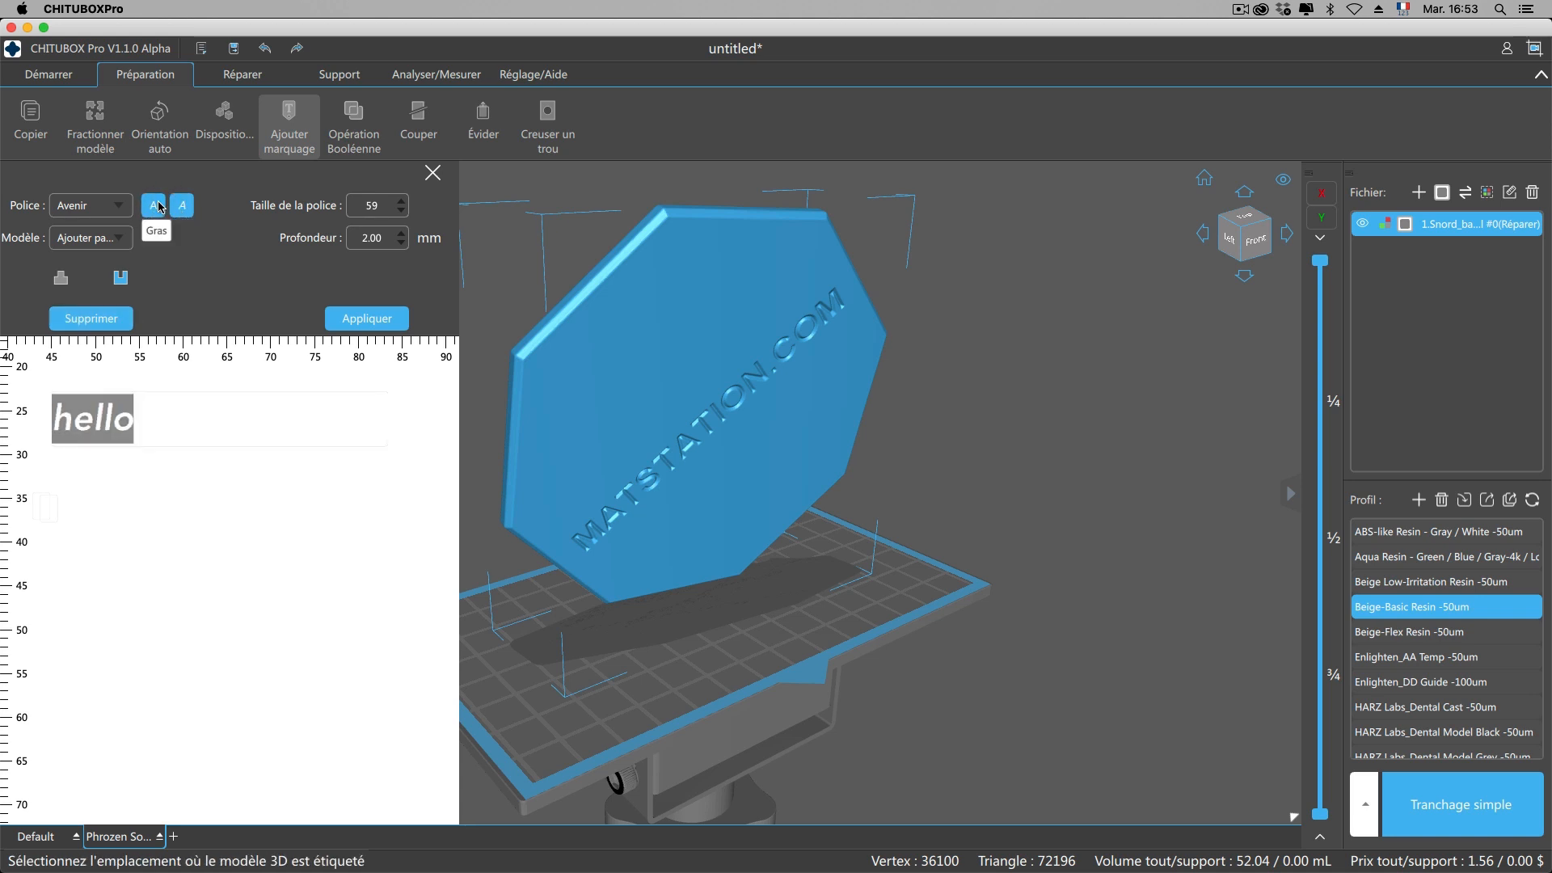
left_click(183, 208)
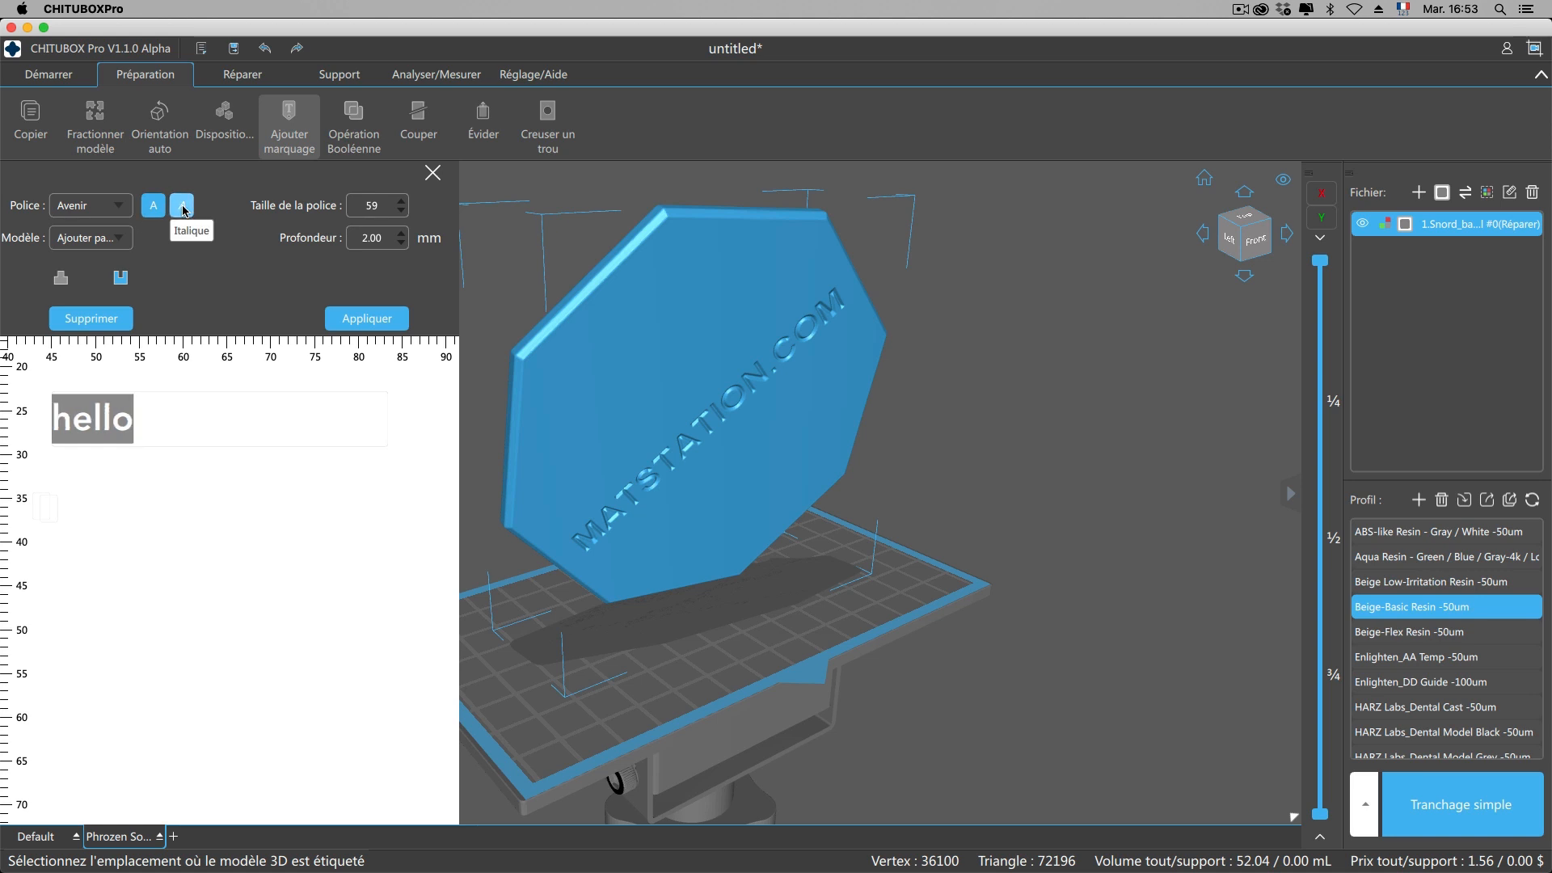
left_click(182, 208)
left_click(155, 208)
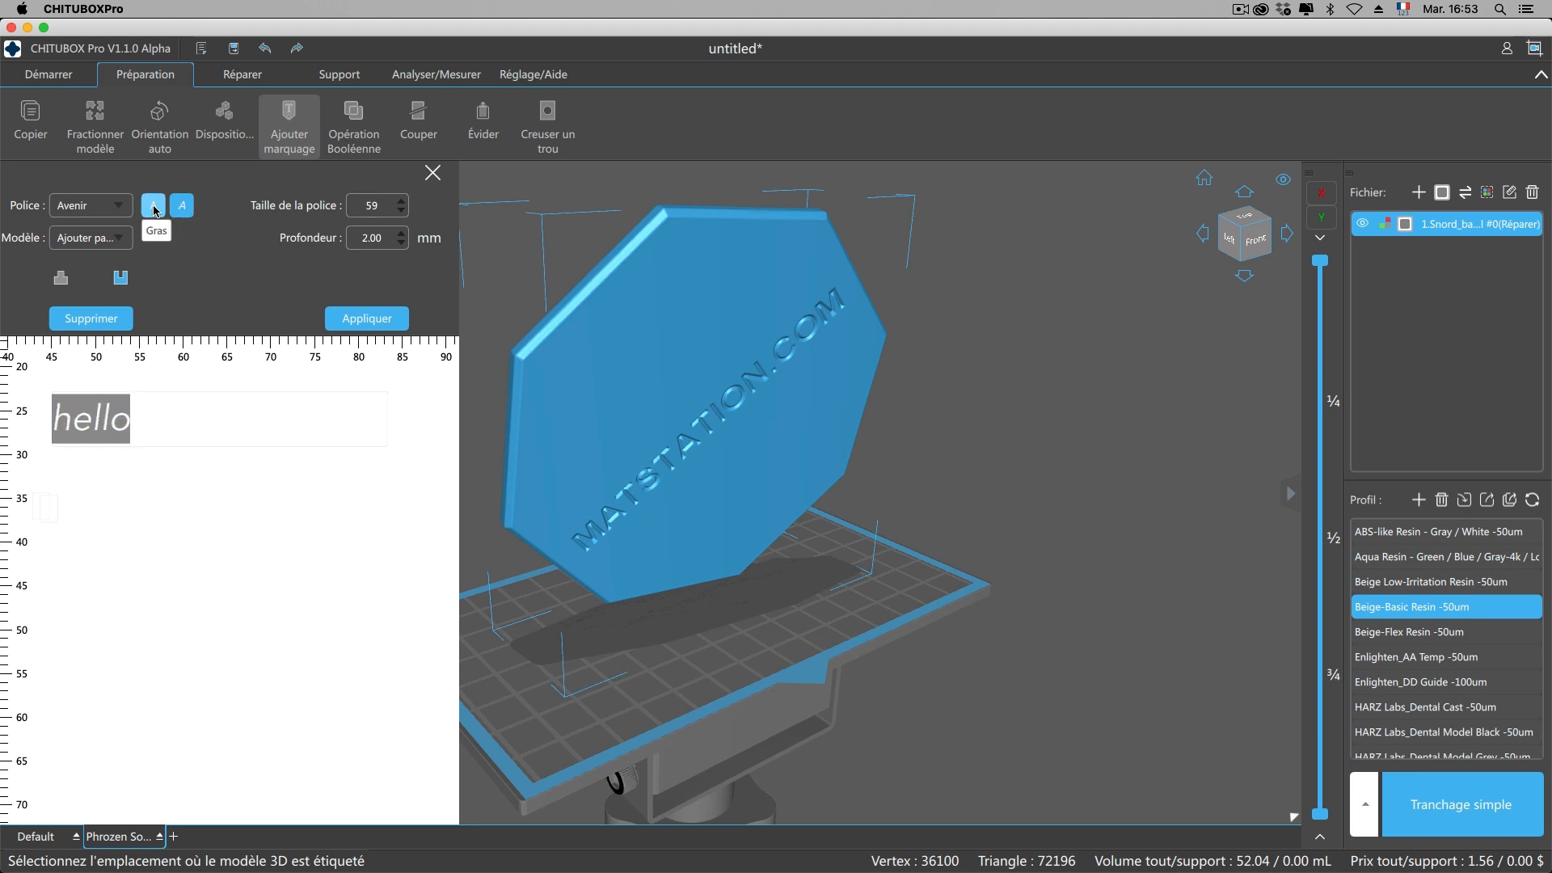
left_click(156, 207)
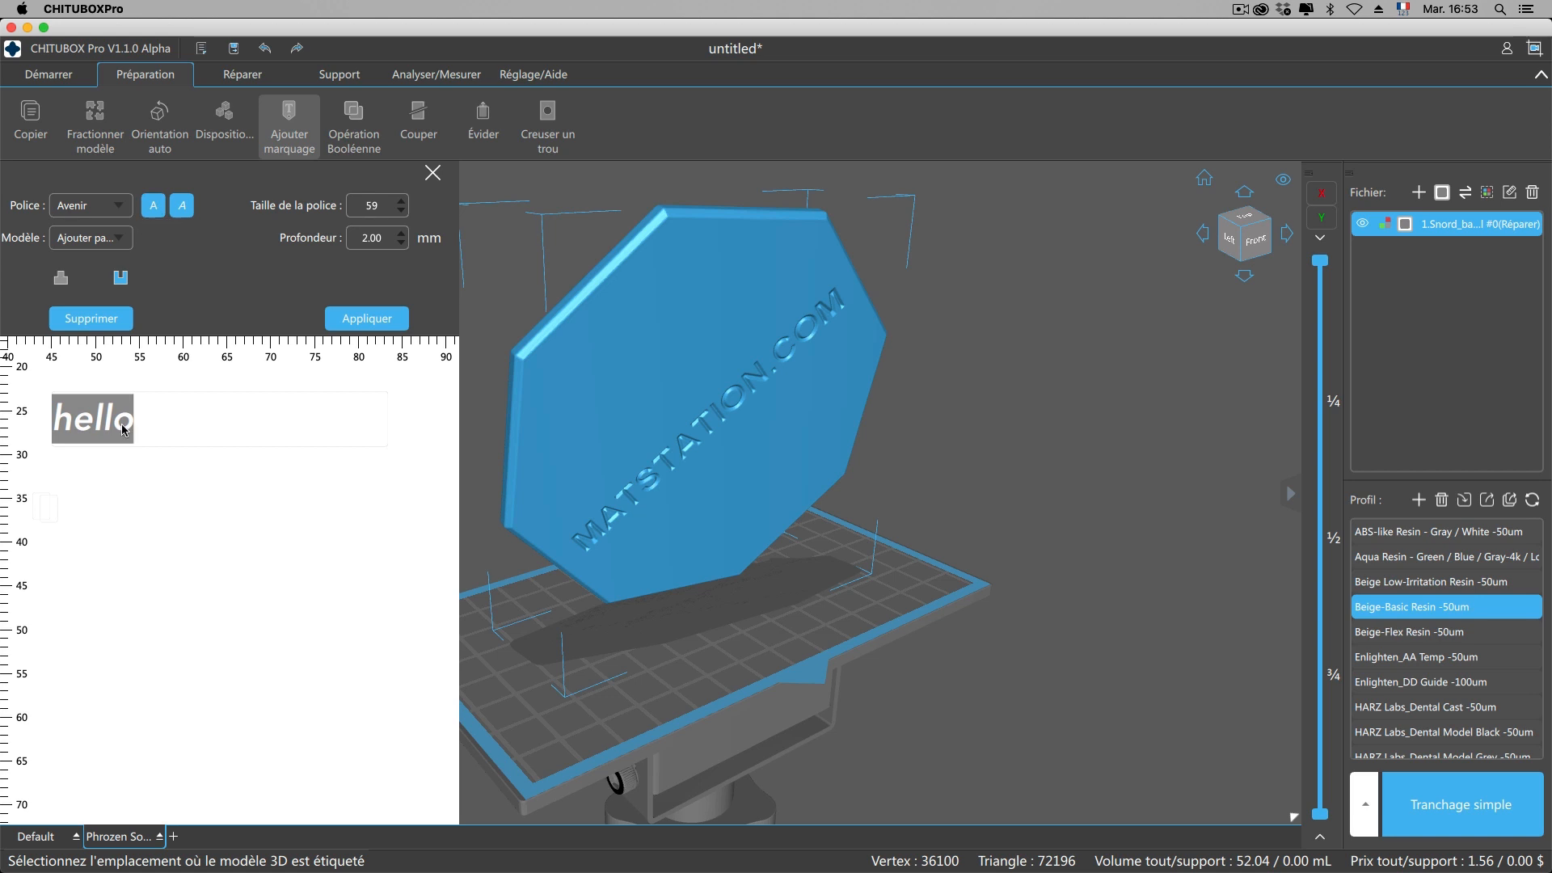
Engrave the "hello my name is" marking on the model's flat face, above the MATSTATION.COM lettering.
left_click(120, 244)
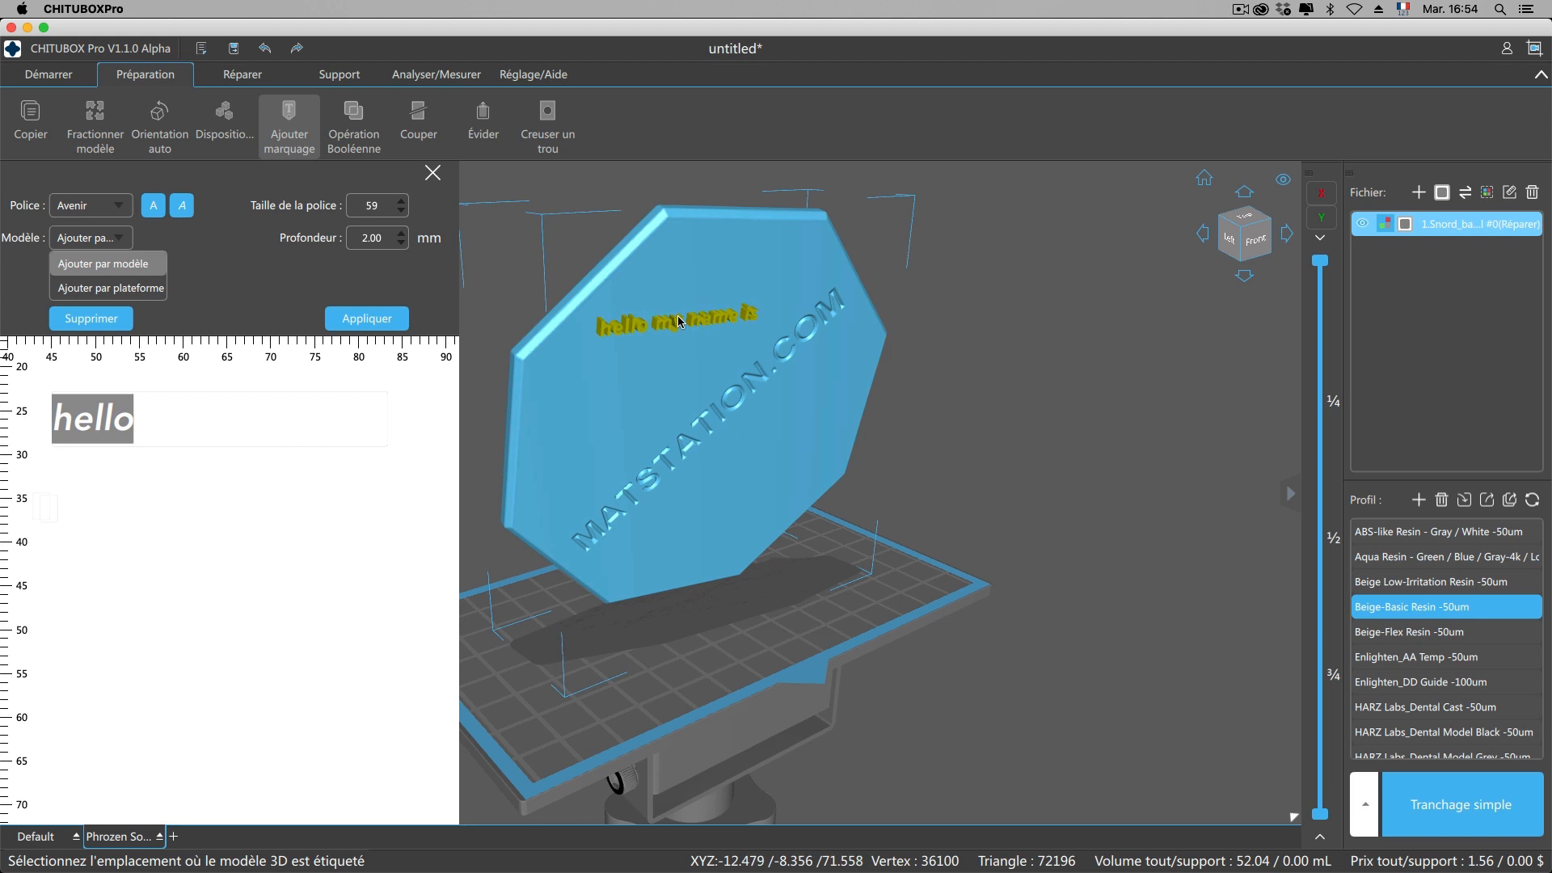
left_click(198, 420)
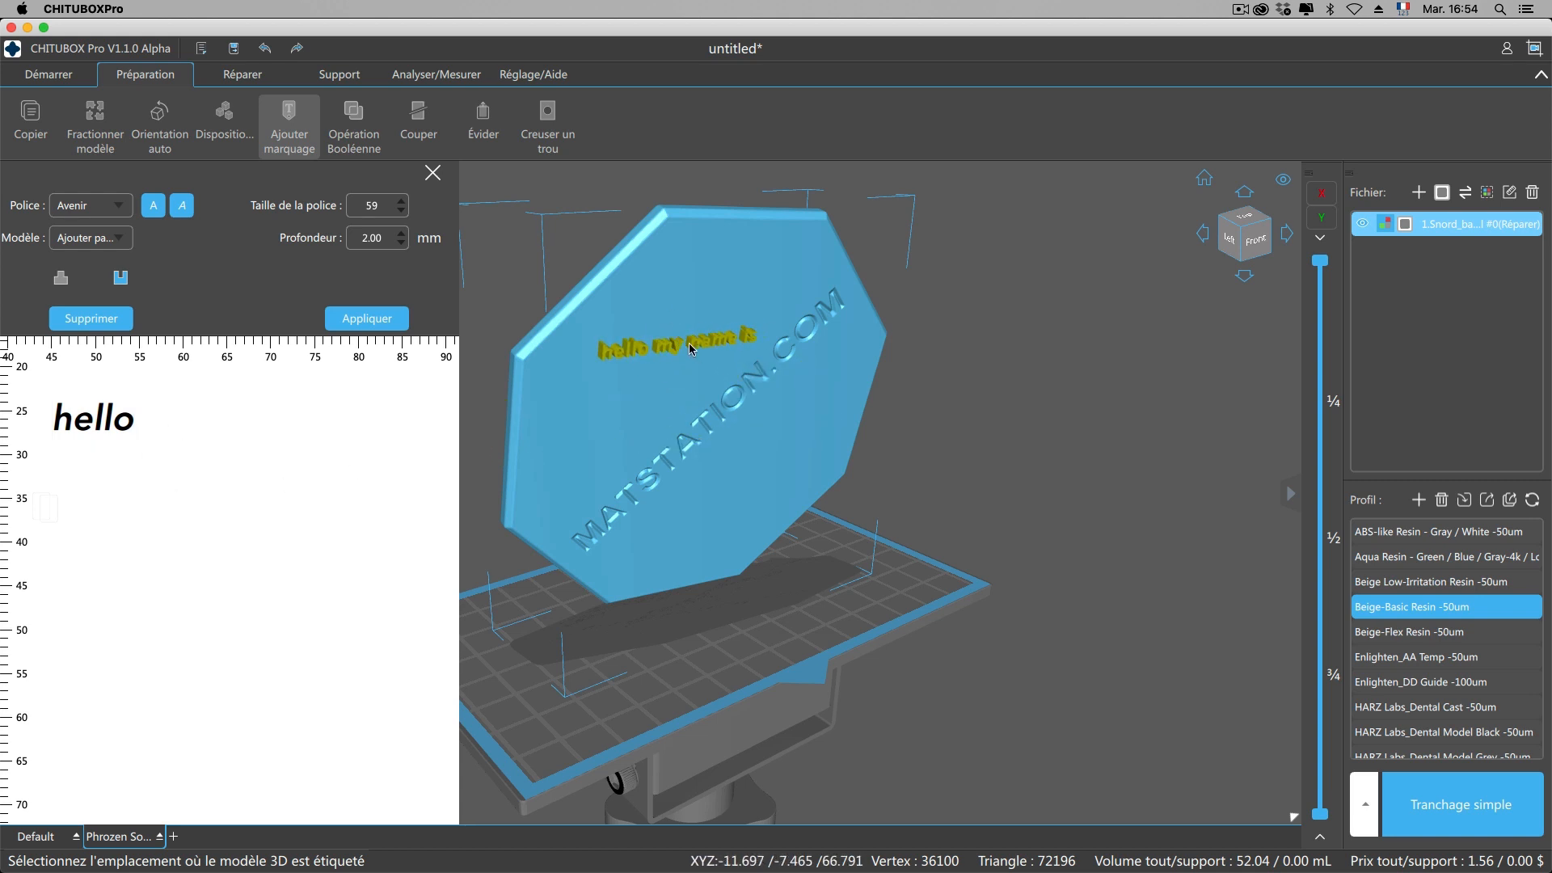
left_click(691, 348)
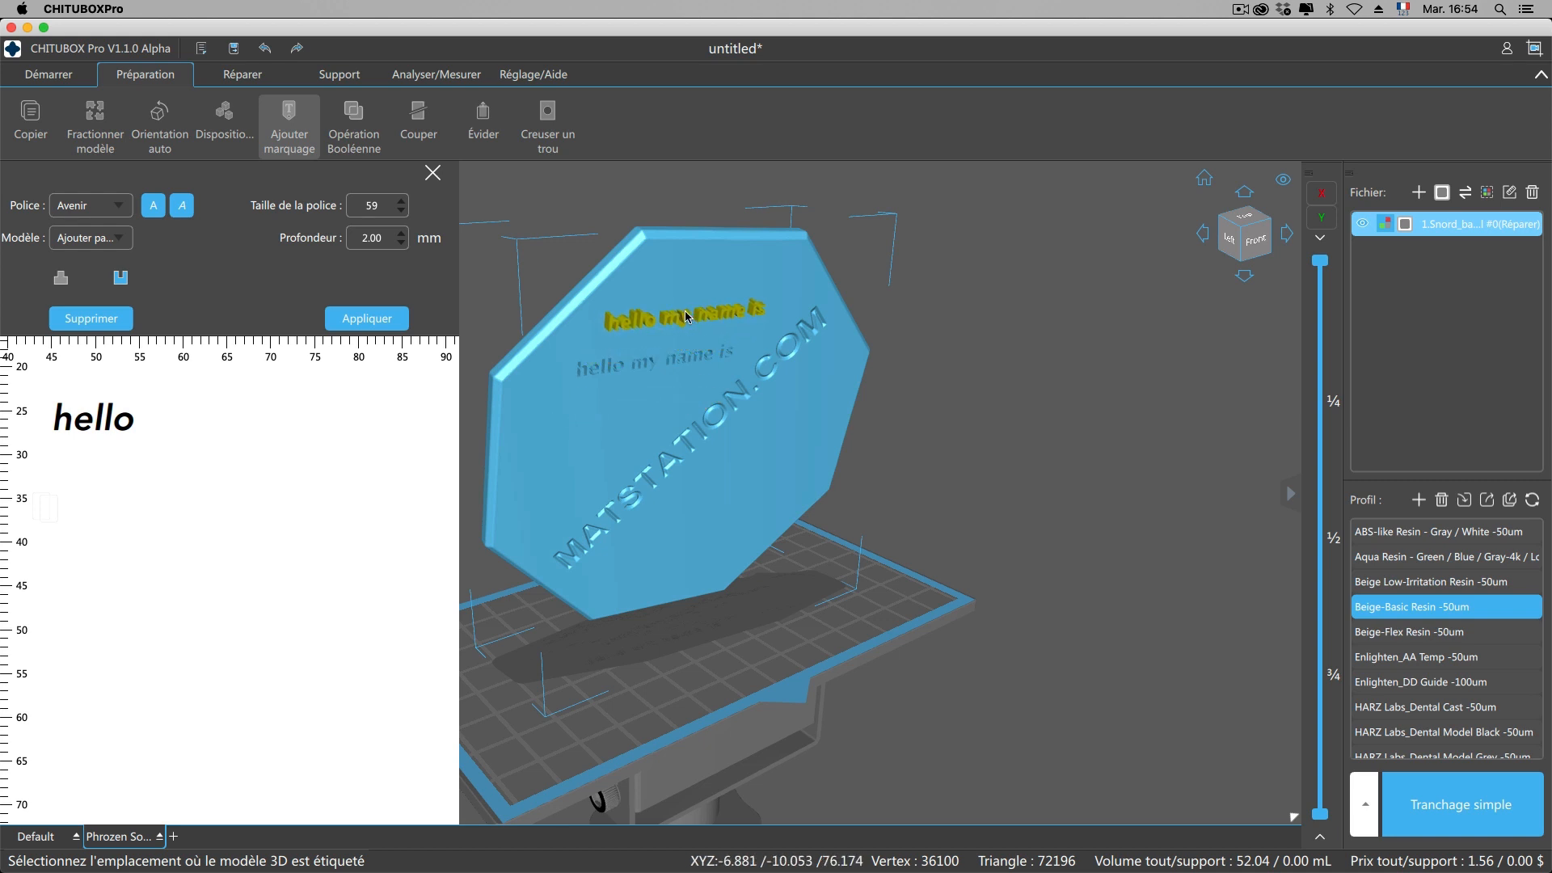
Add a raised "hello my name is" marking above the engraved one, then delete it and close the marking tool.
left_click(61, 277)
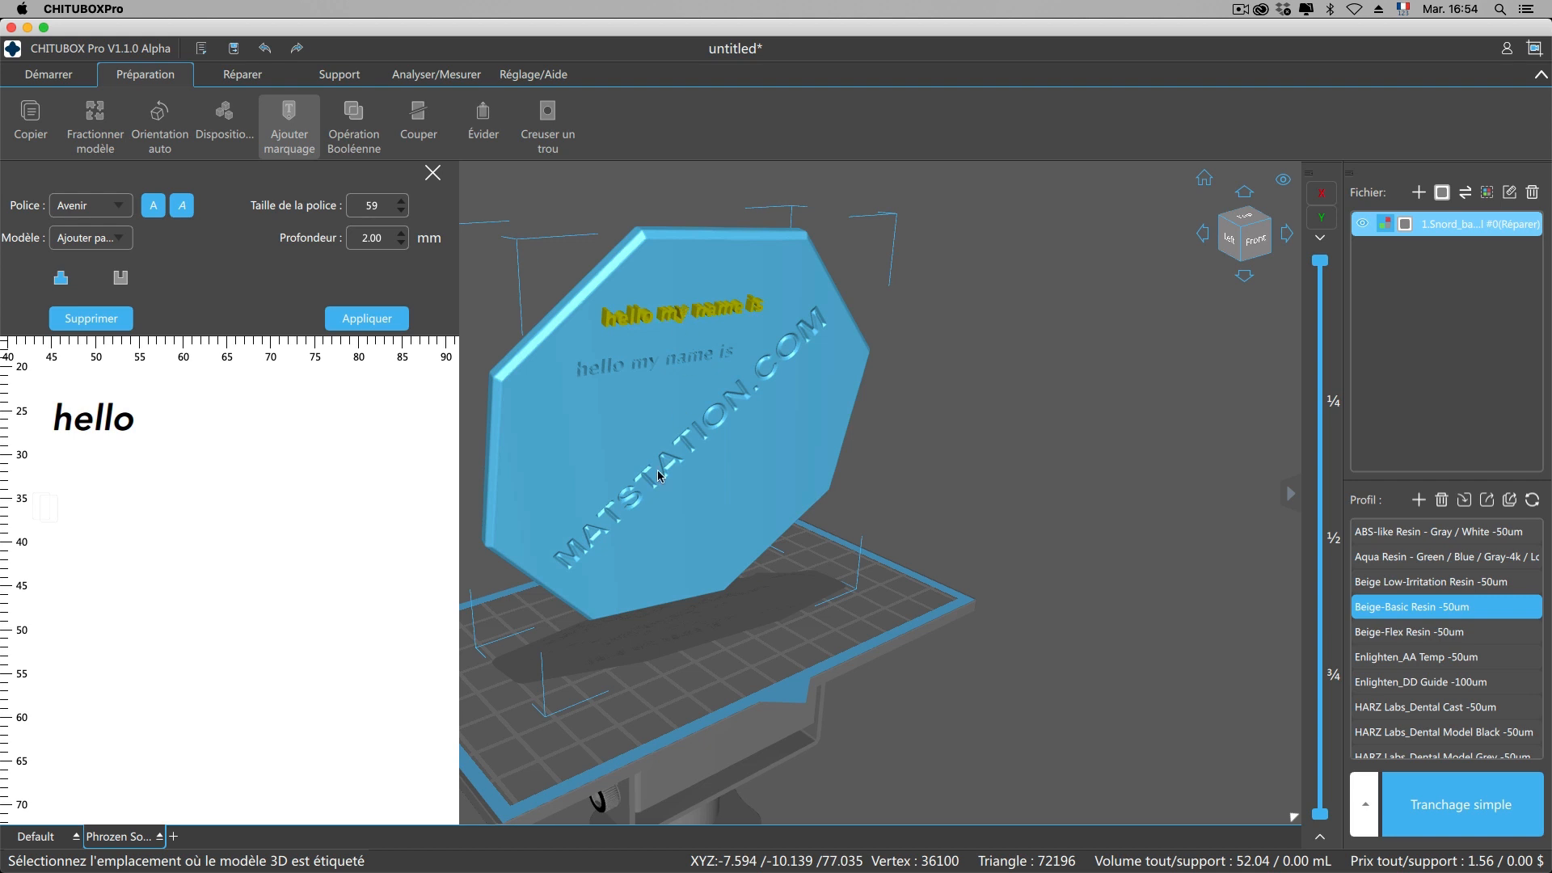
right_click_drag(658, 465, 687, 458)
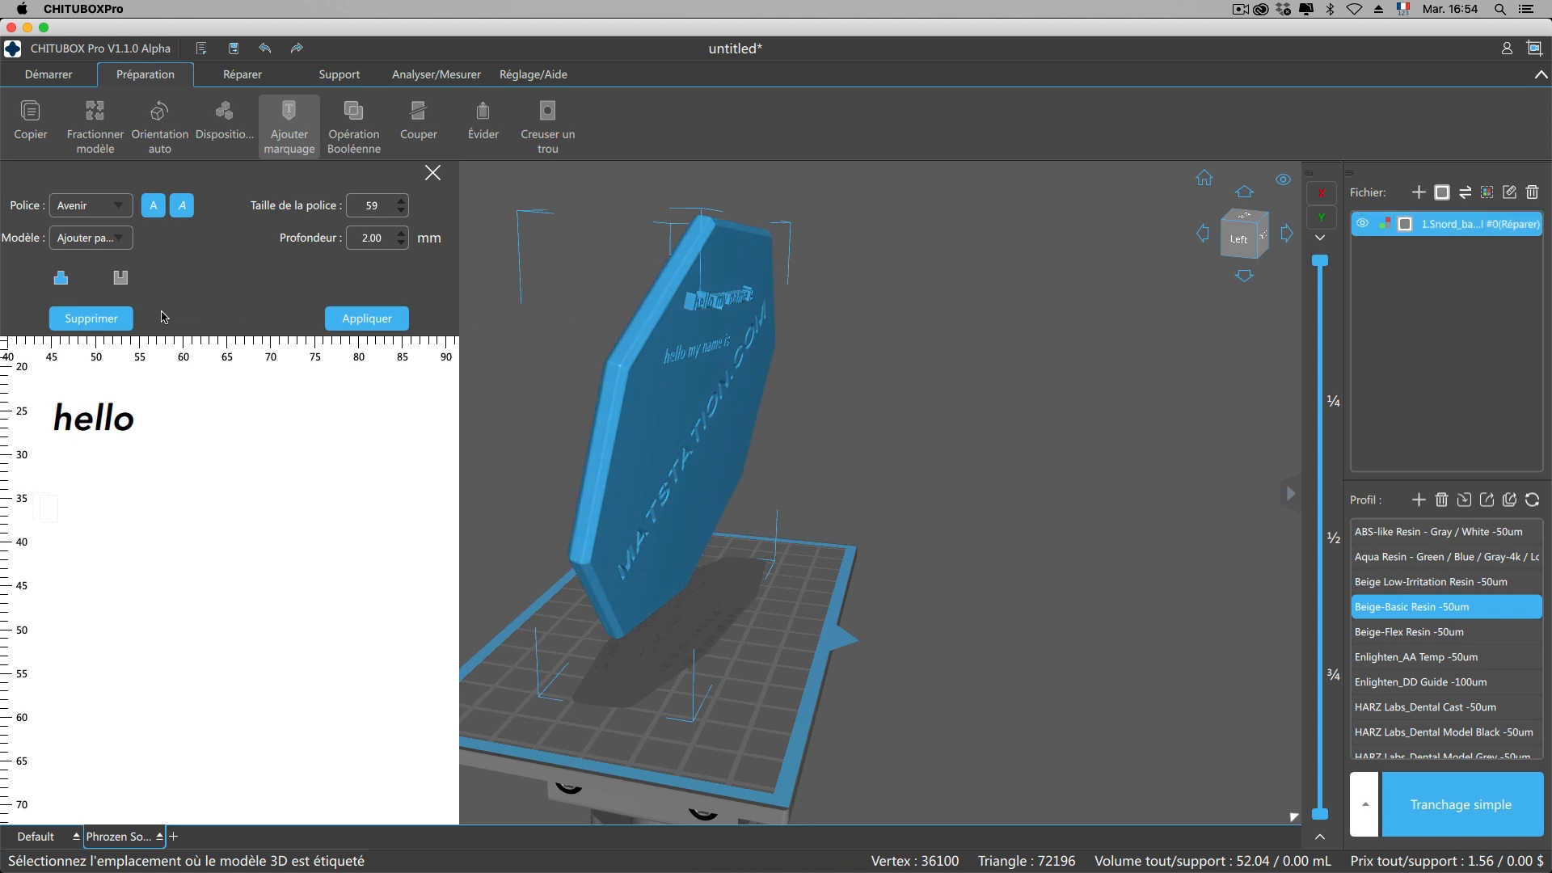
left_click(126, 284)
left_click(105, 317)
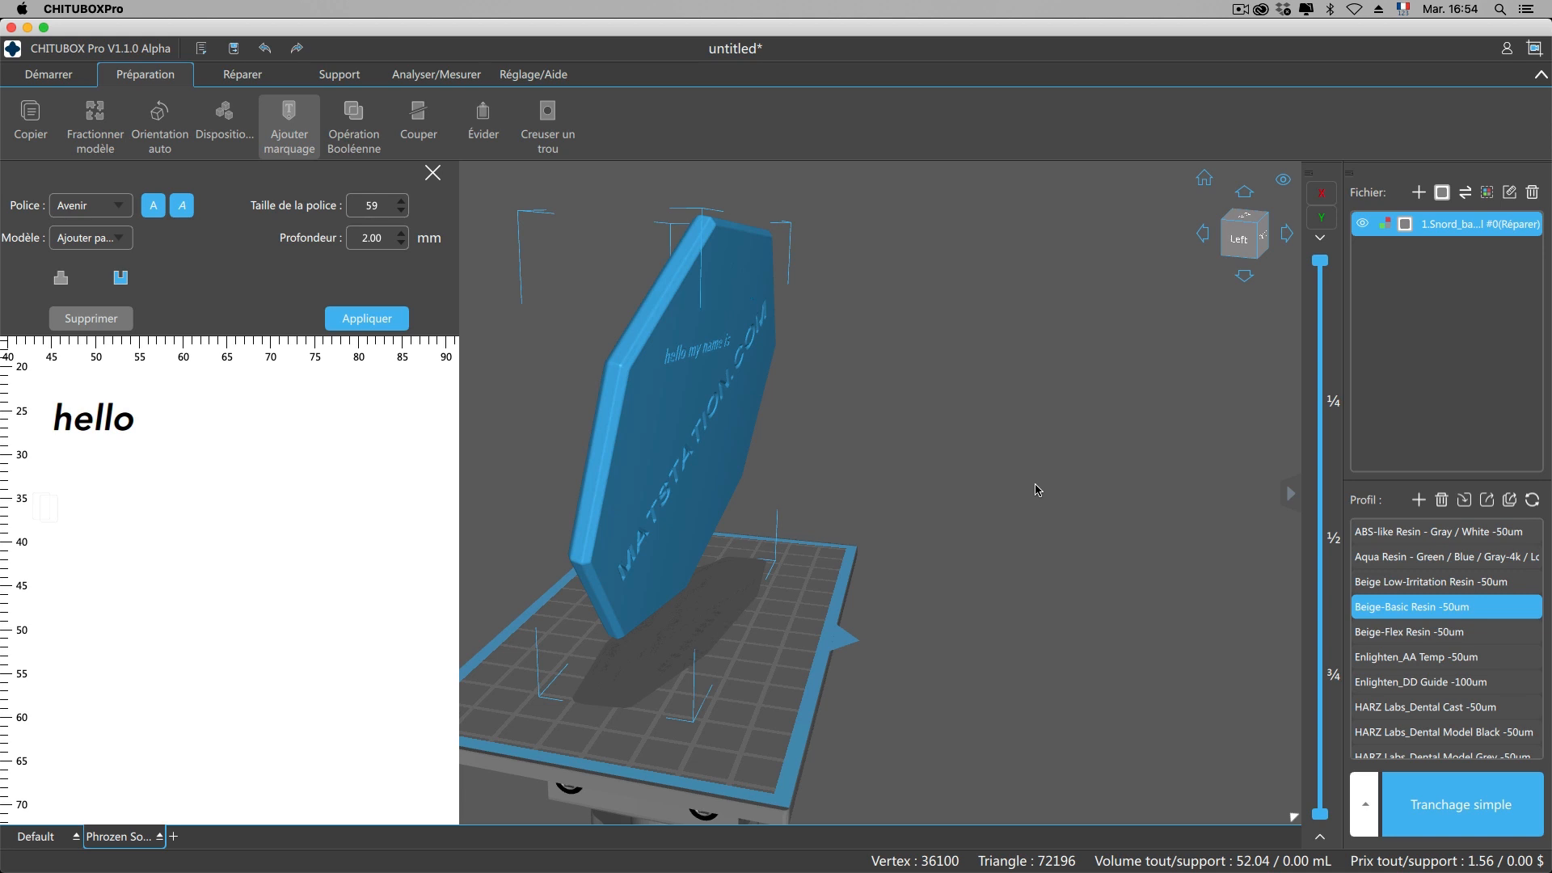
mouse_move(994, 364)
left_mouse_down()
mouse_move(808, 392)
mouse_move(832, 356)
mouse_move(1015, 346)
mouse_move(1008, 360)
left_mouse_up()
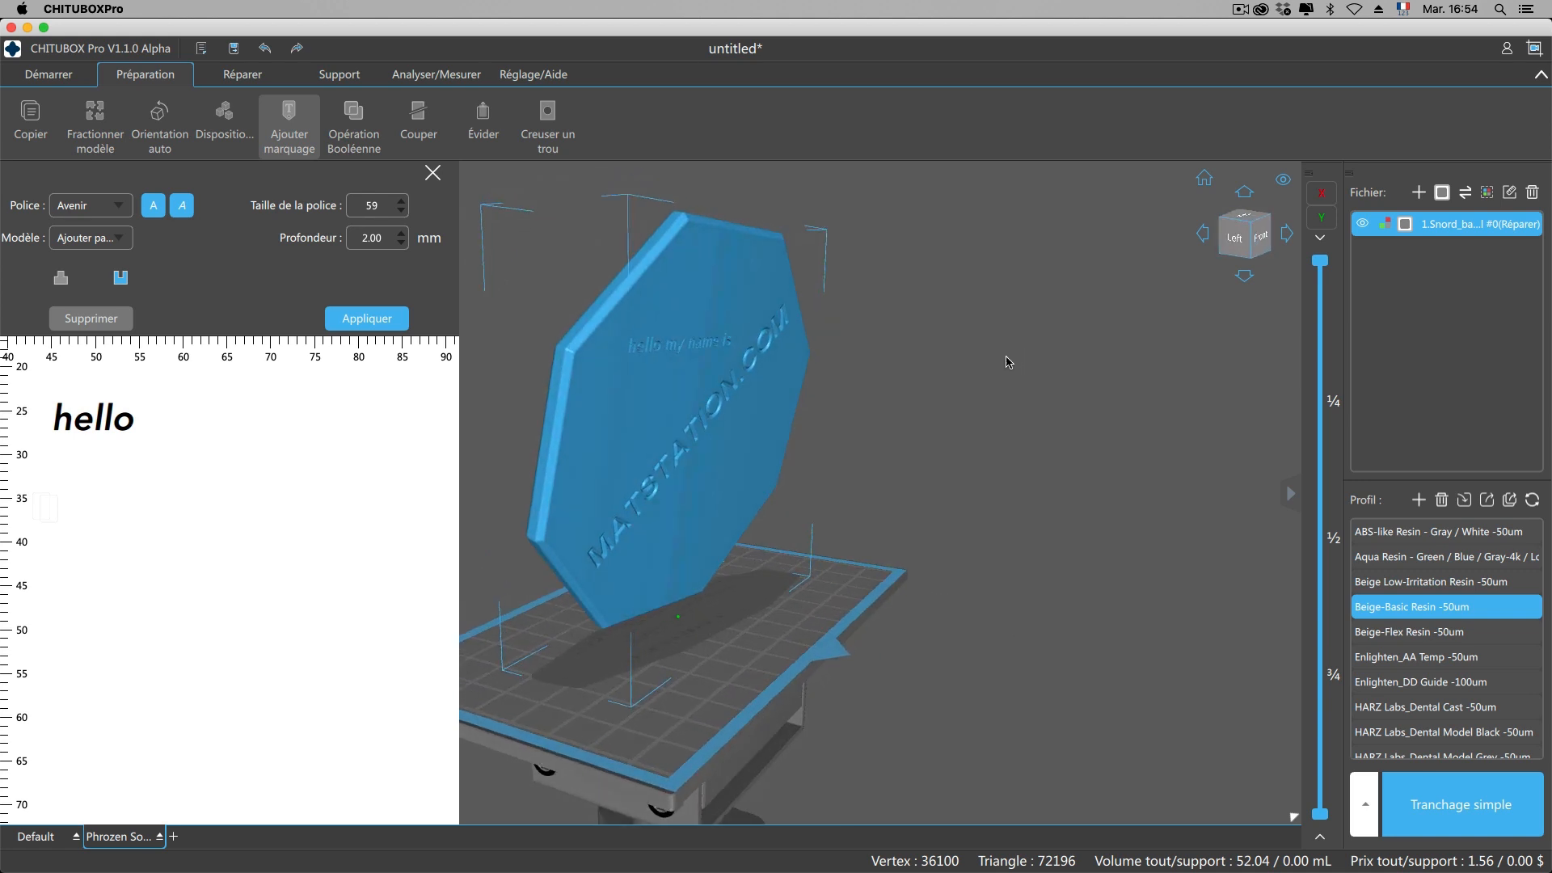
left_click(433, 172)
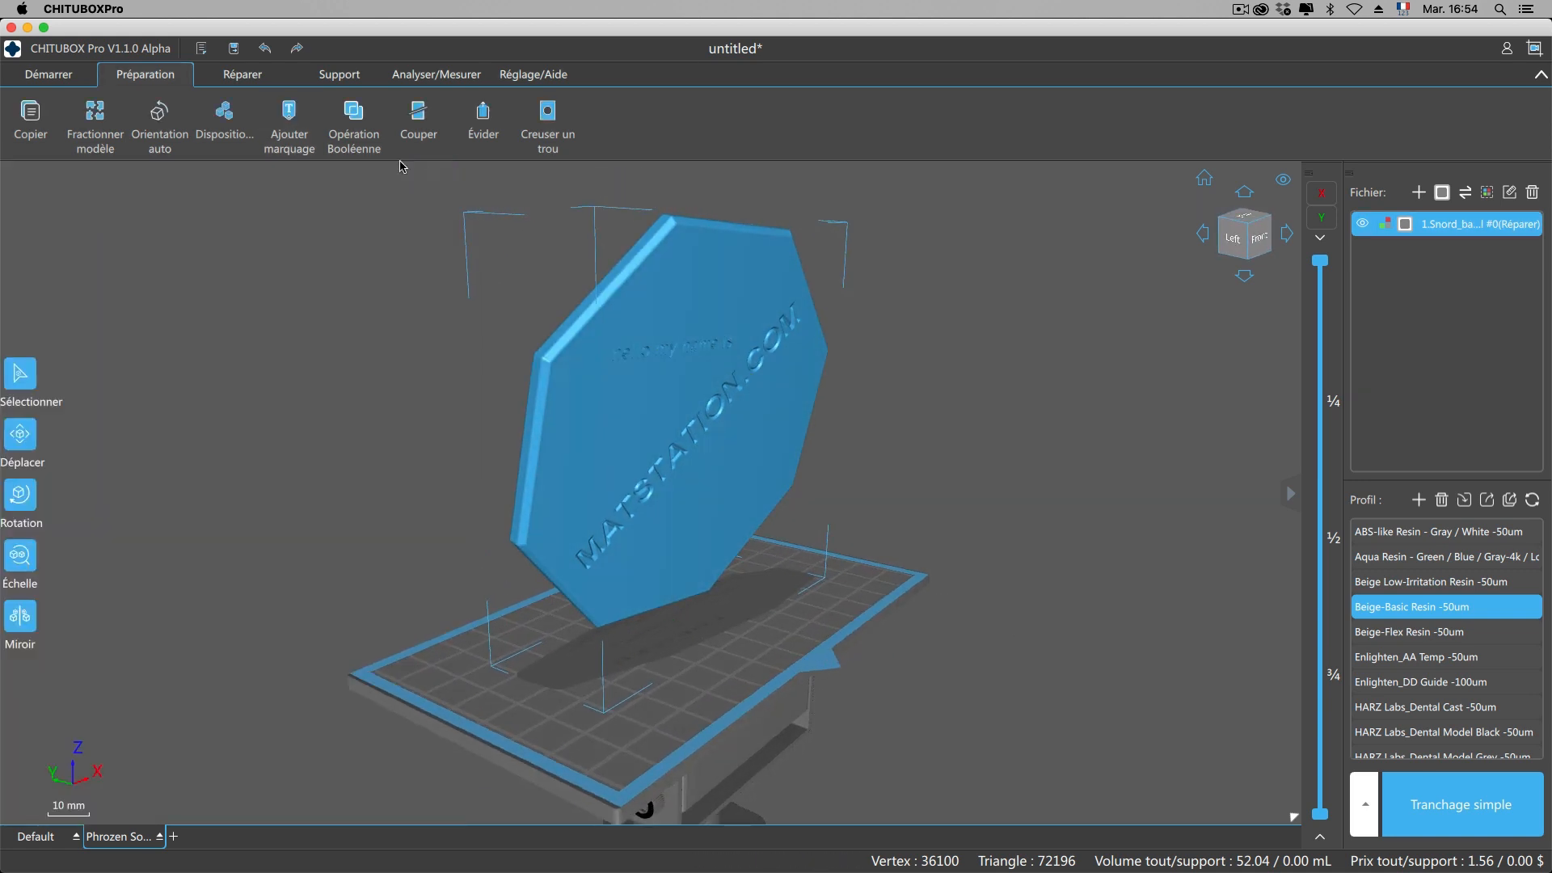
Examine the Boolean operation options and inspect the model's engraved lettering from several angles, without applying an operation.
left_click(361, 121)
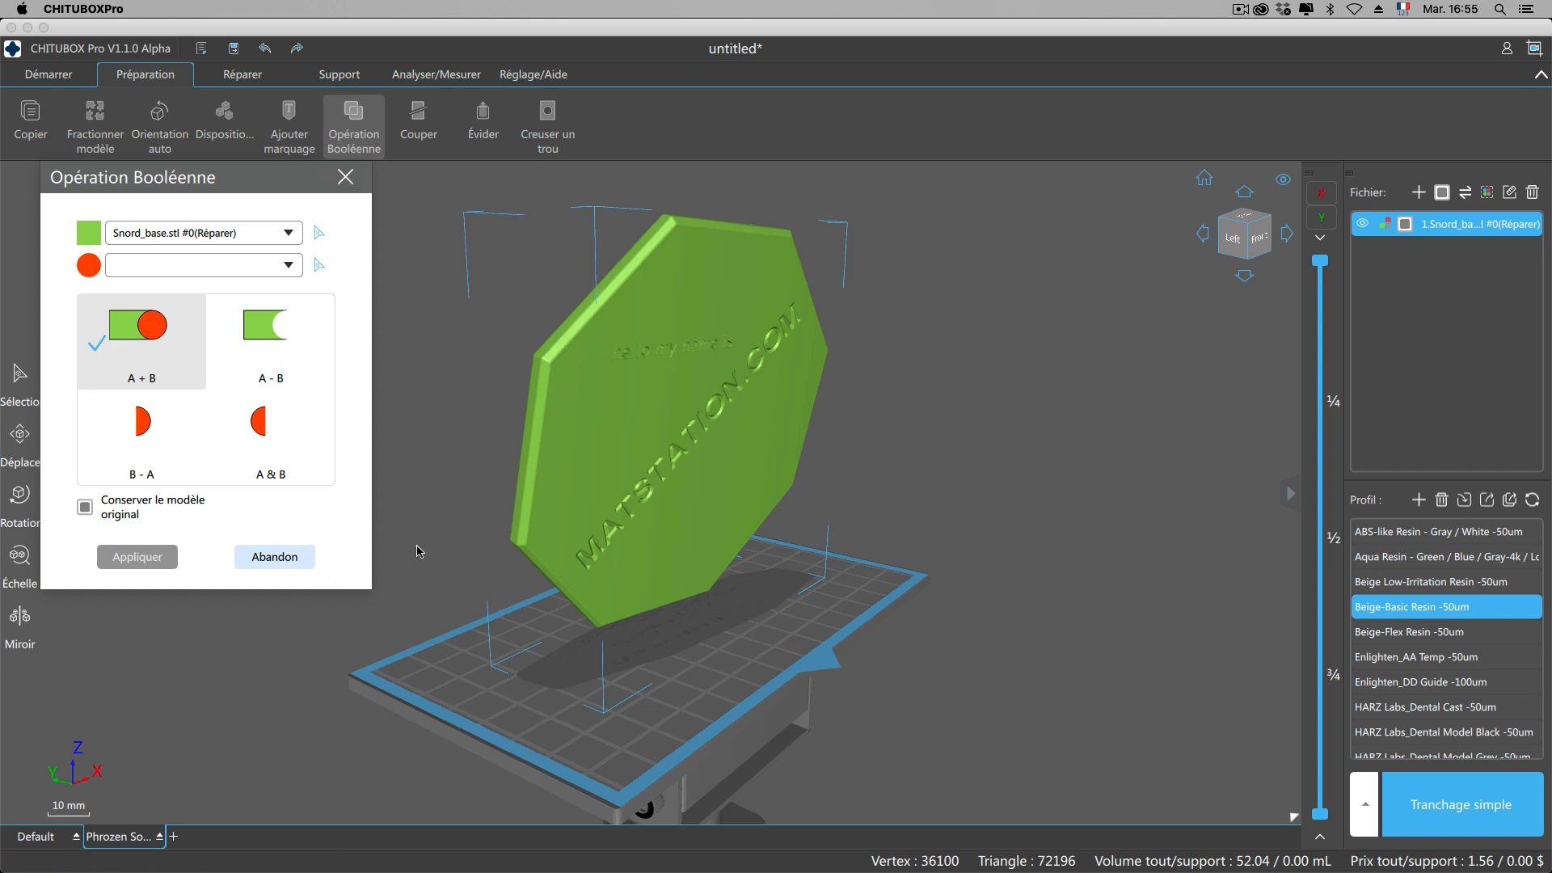
right_click_drag(950, 464, 792, 461)
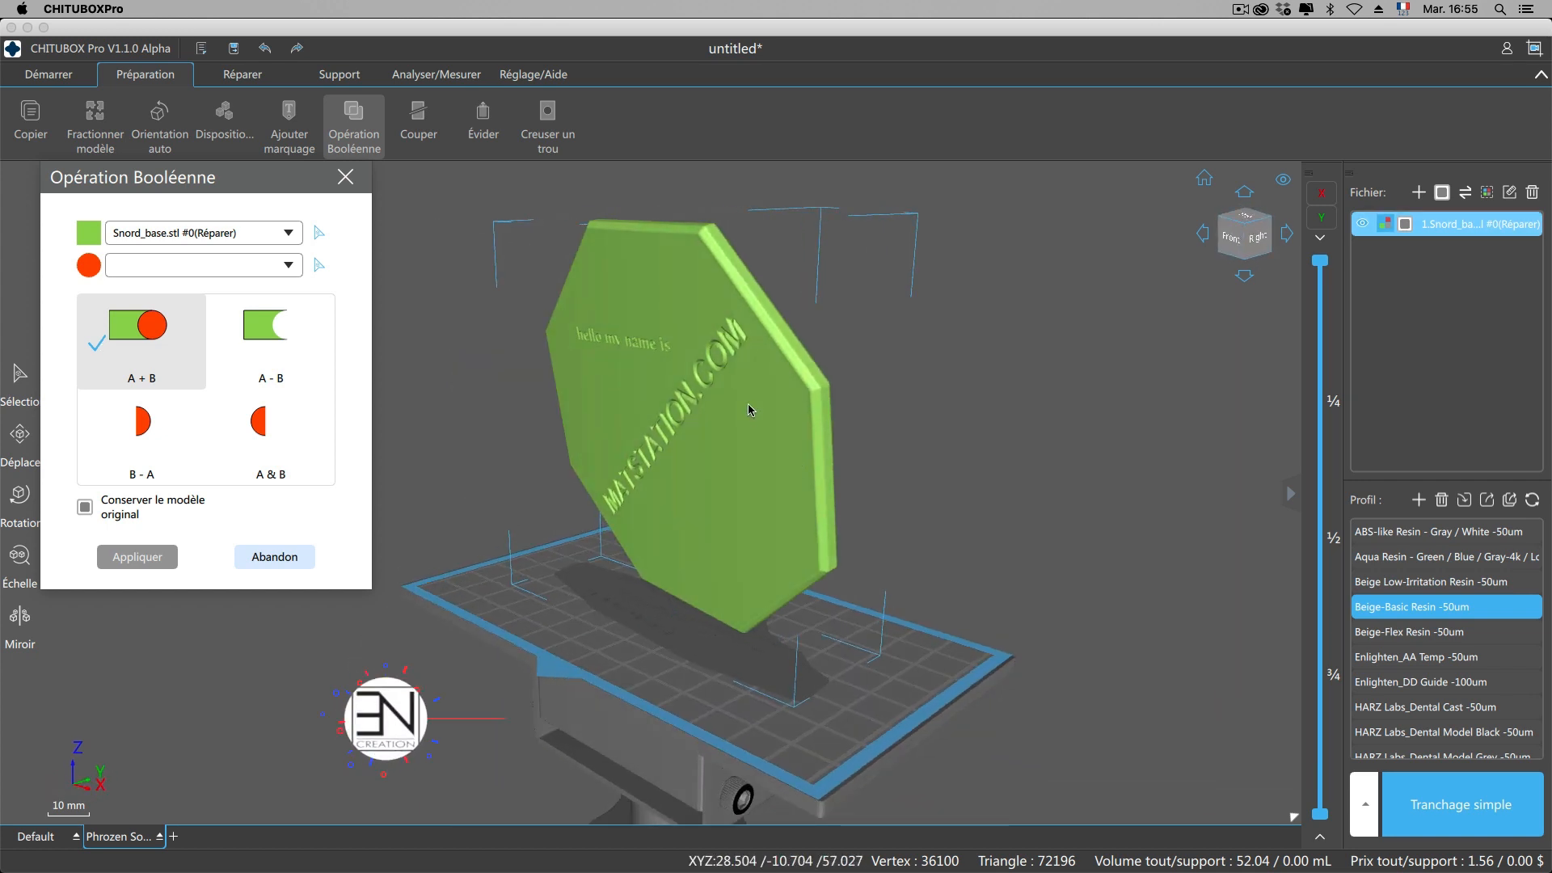
right_click_drag(685, 381, 730, 360)
scroll(727, 361, "up", 6)
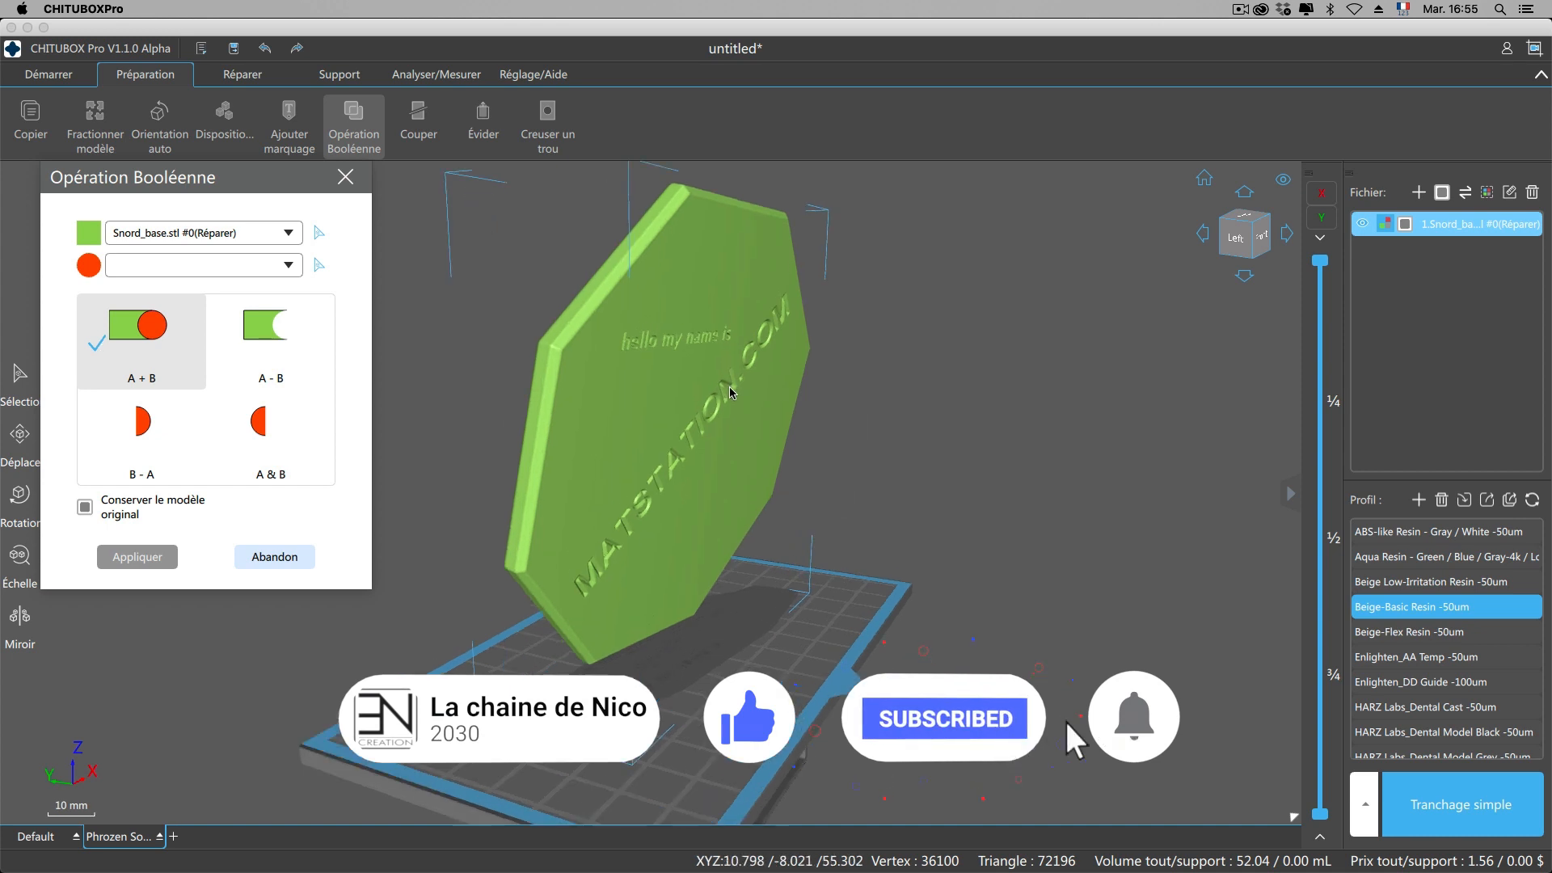
mouse_move(821, 440)
right_mouse_down()
mouse_move(877, 432)
mouse_move(832, 416)
right_mouse_up()
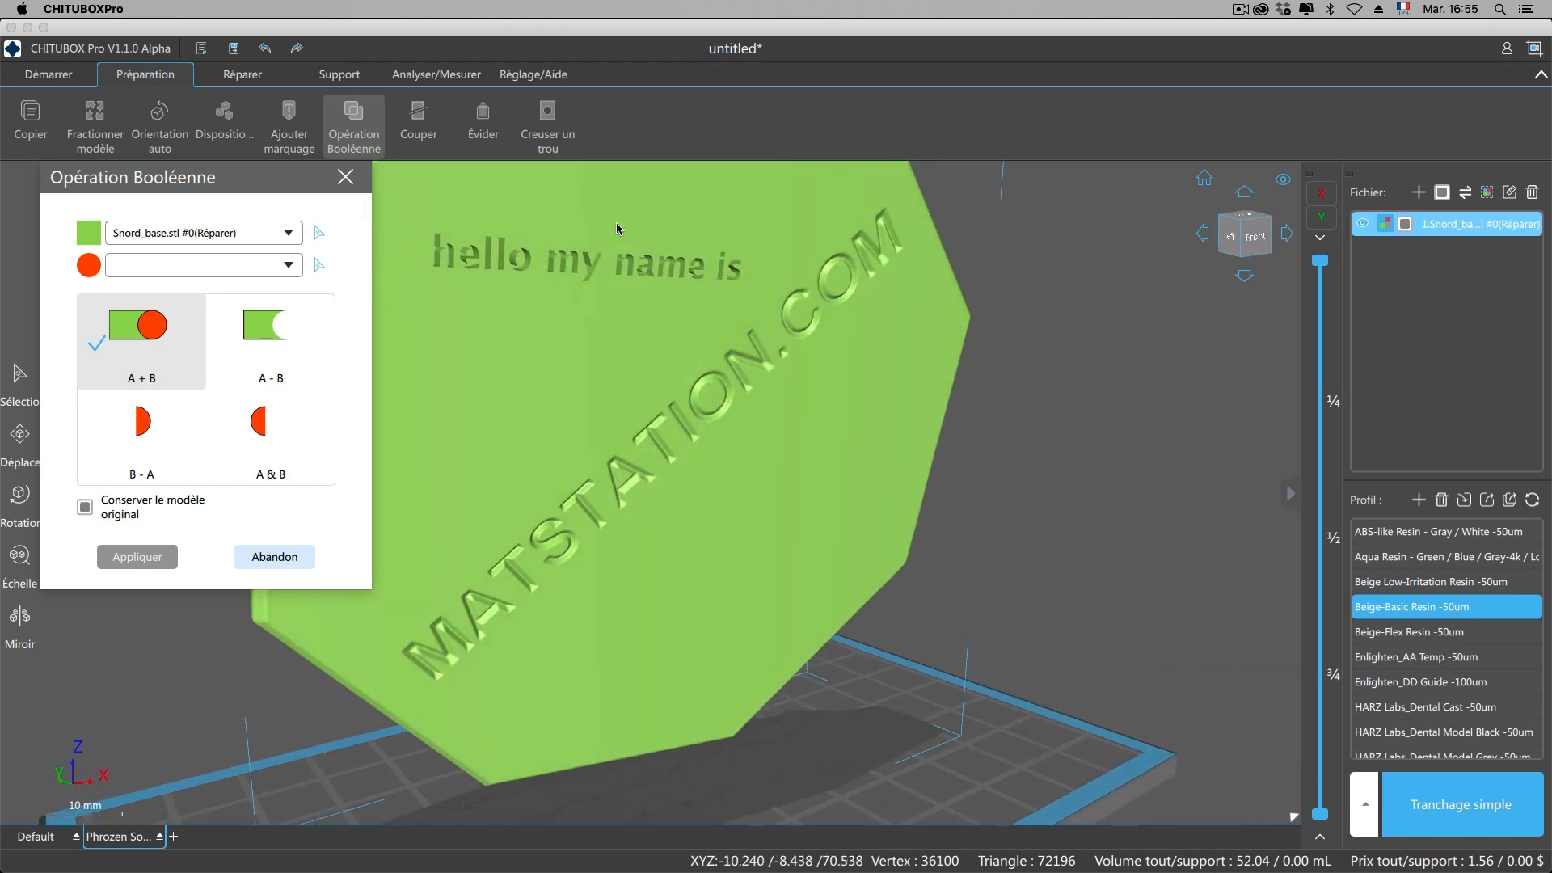
right_click_drag(766, 290, 675, 202)
scroll(652, 507, "down", 5)
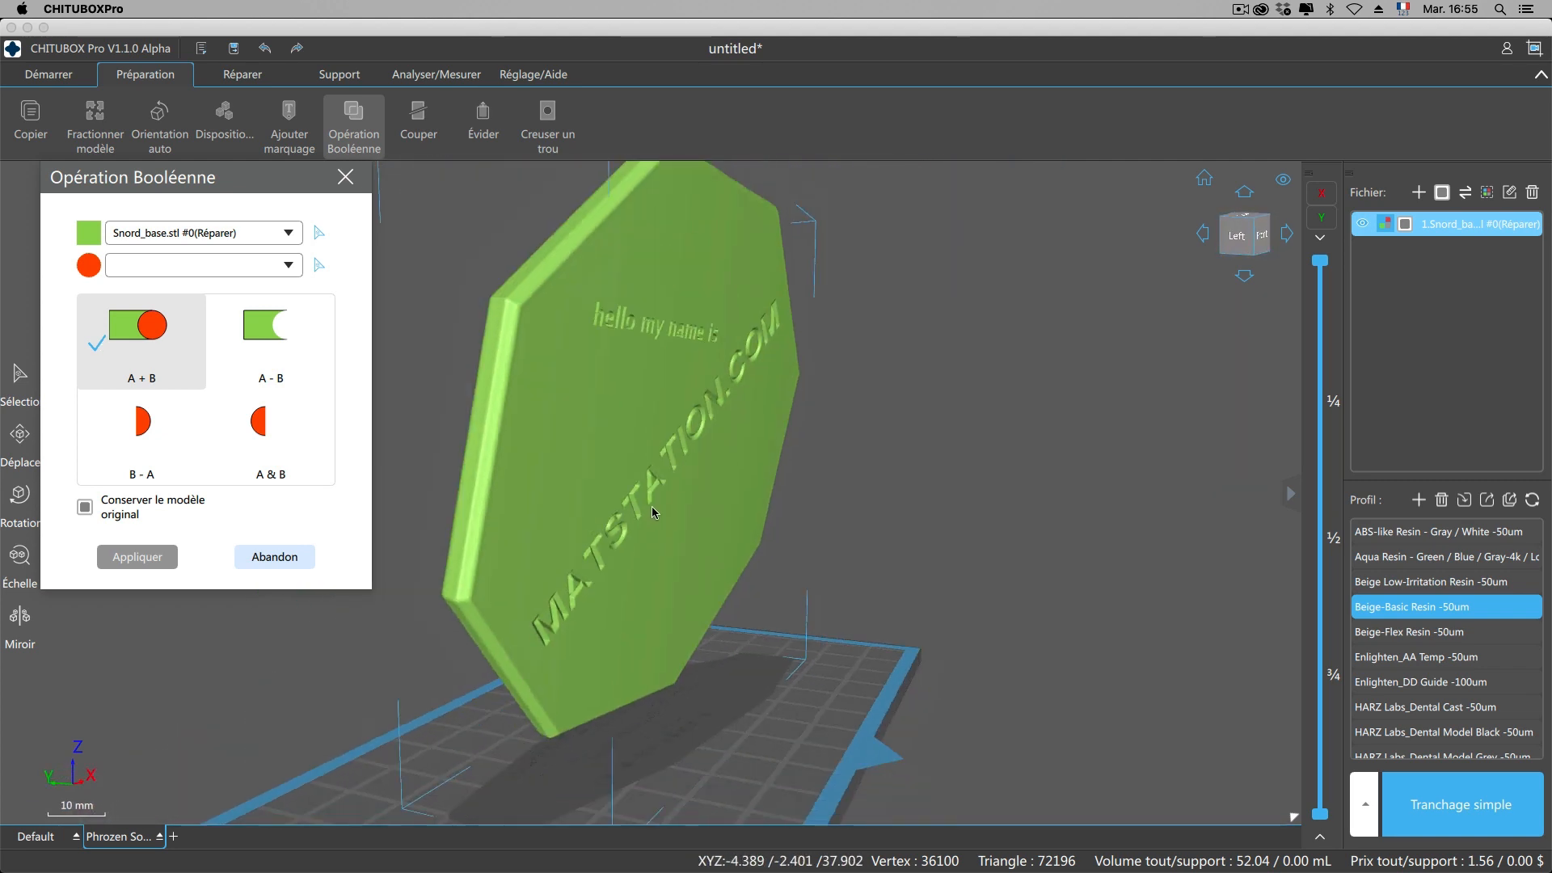
right_click_drag(868, 480, 820, 509)
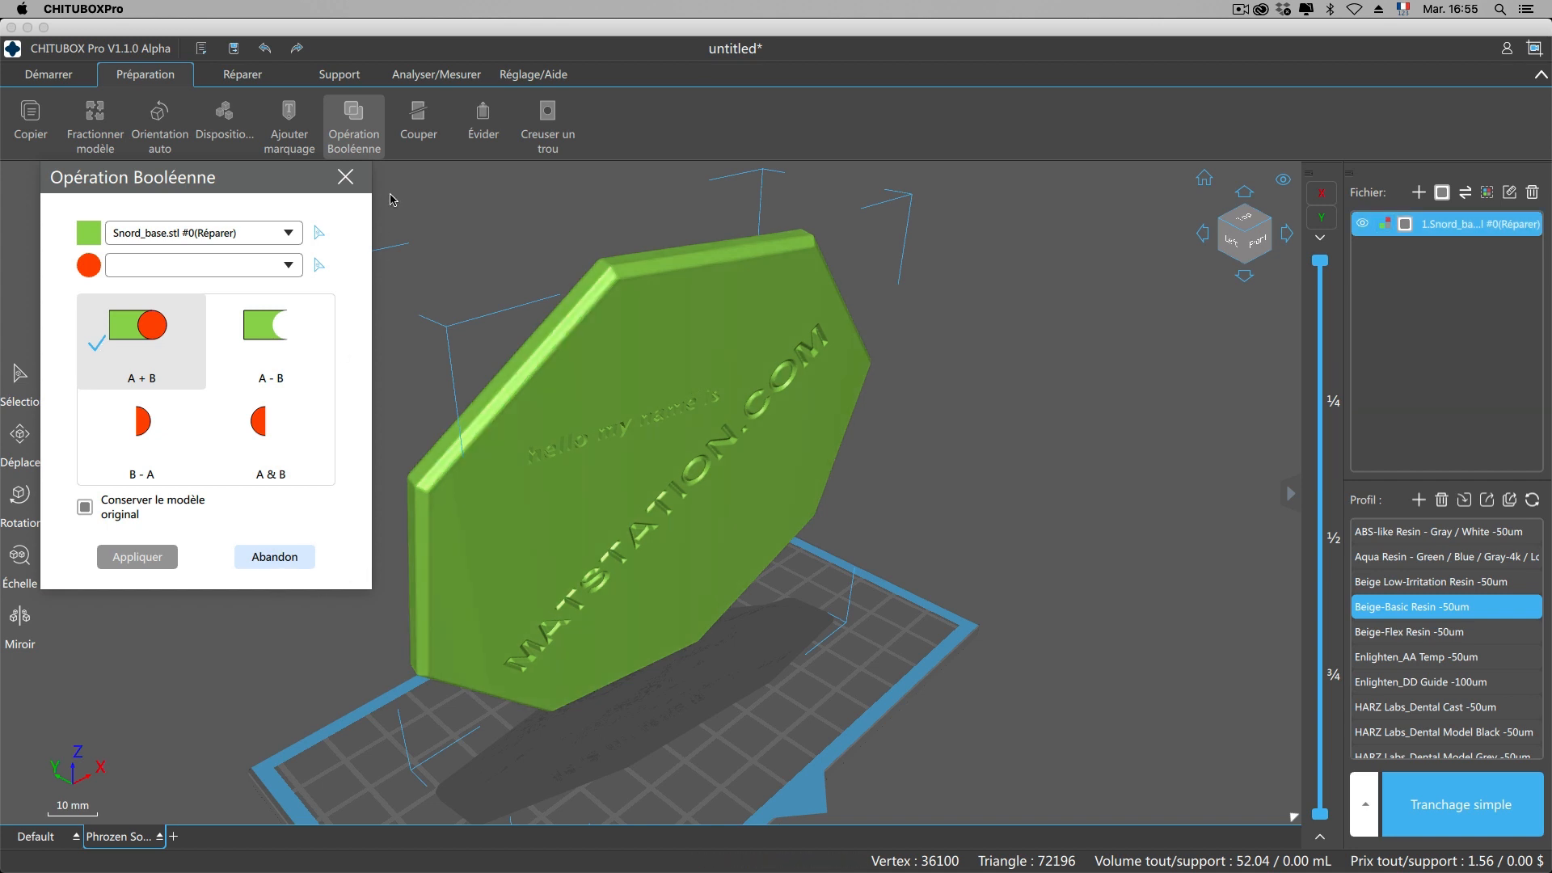
left_click(345, 177)
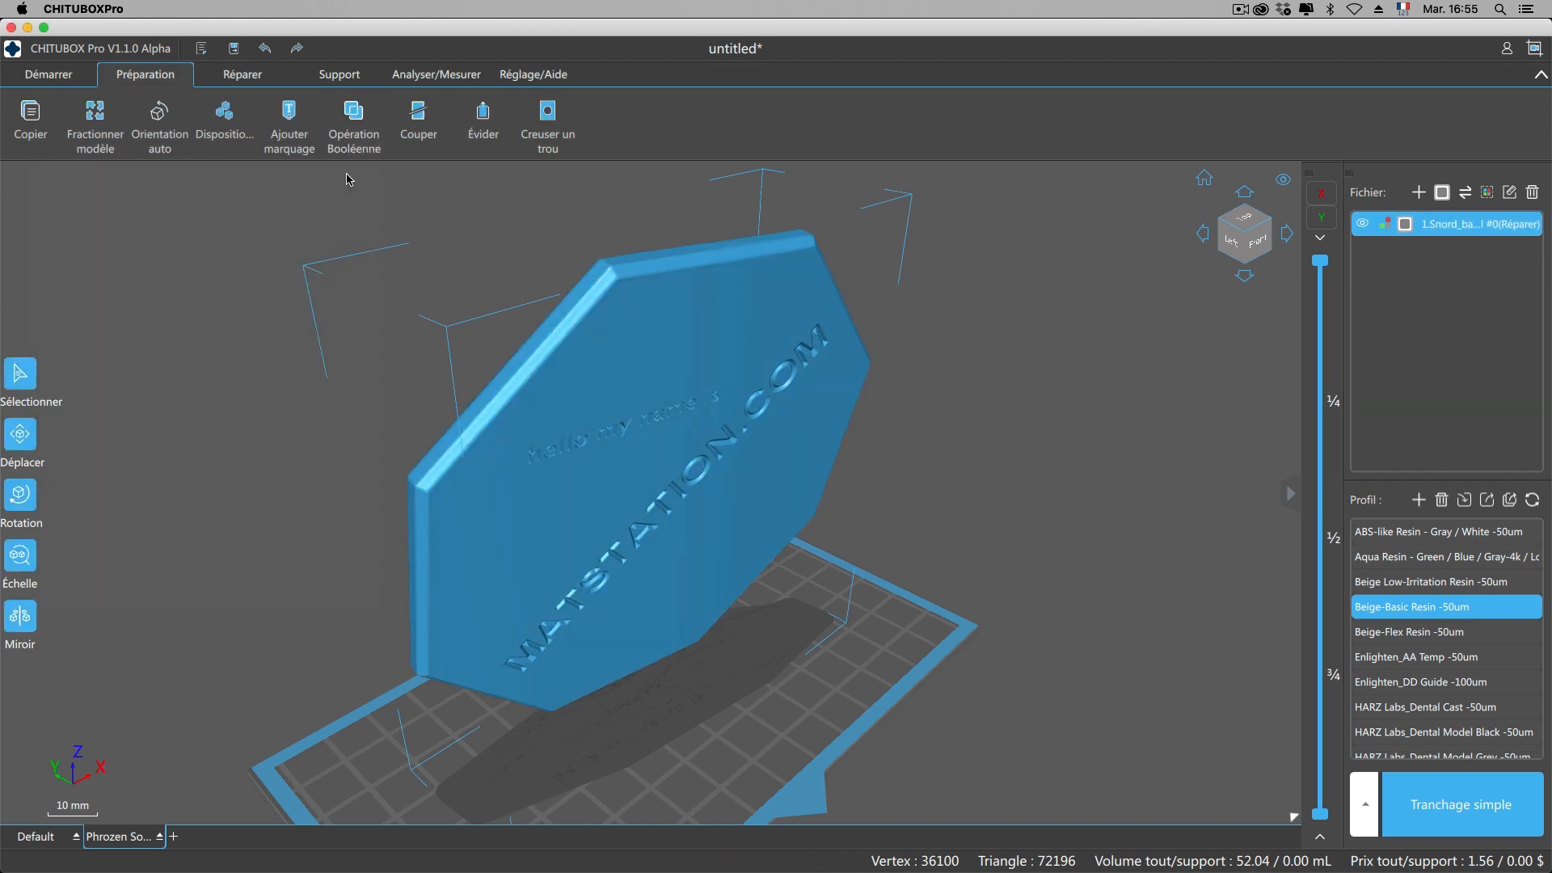
left_click(349, 122)
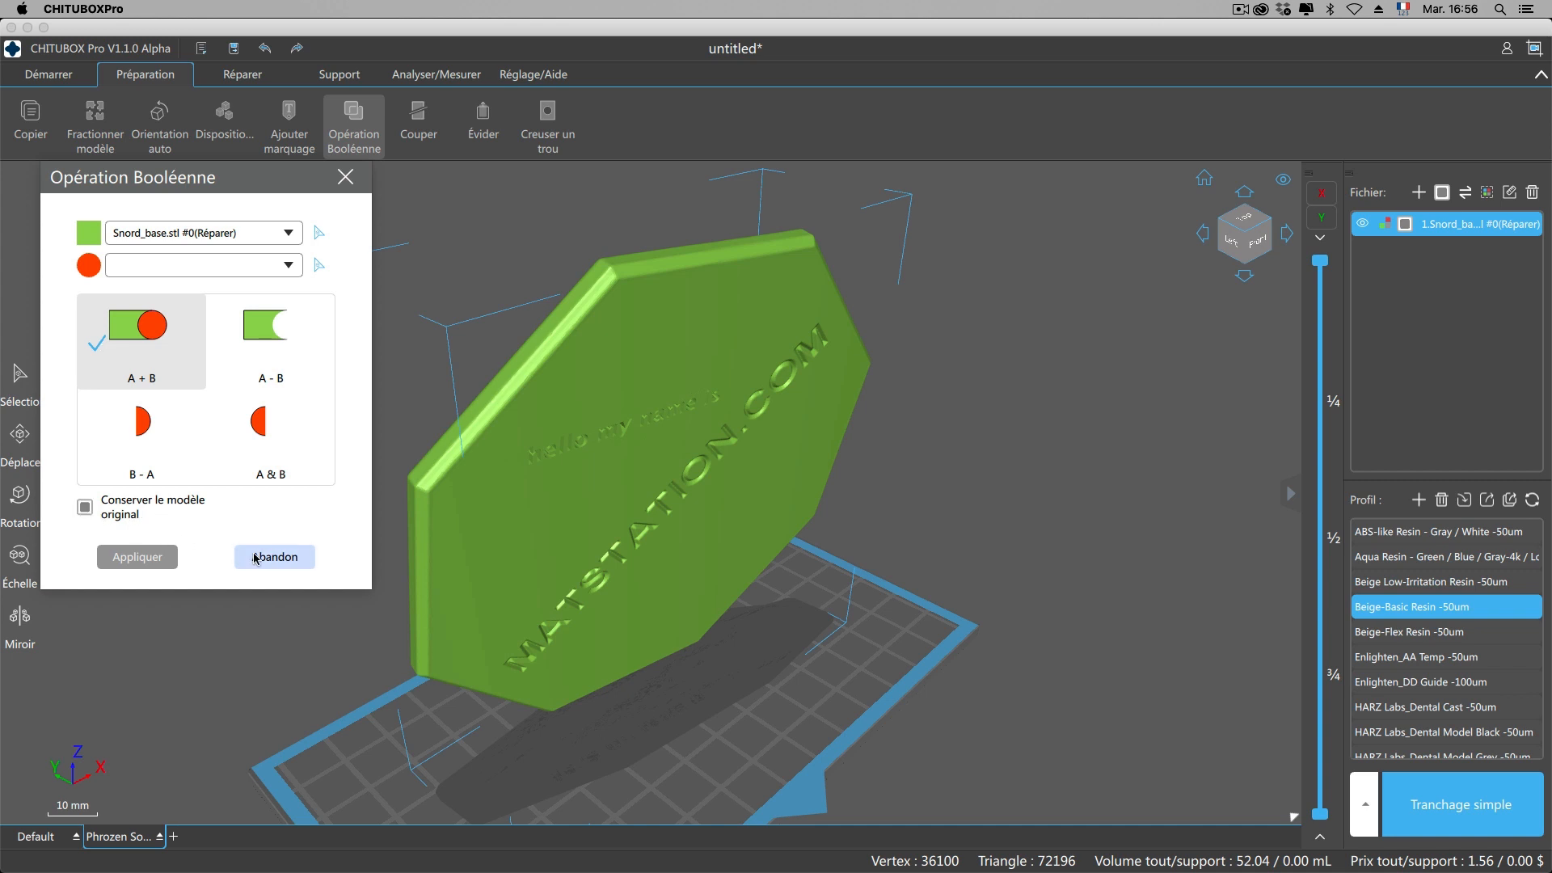
left_click(345, 177)
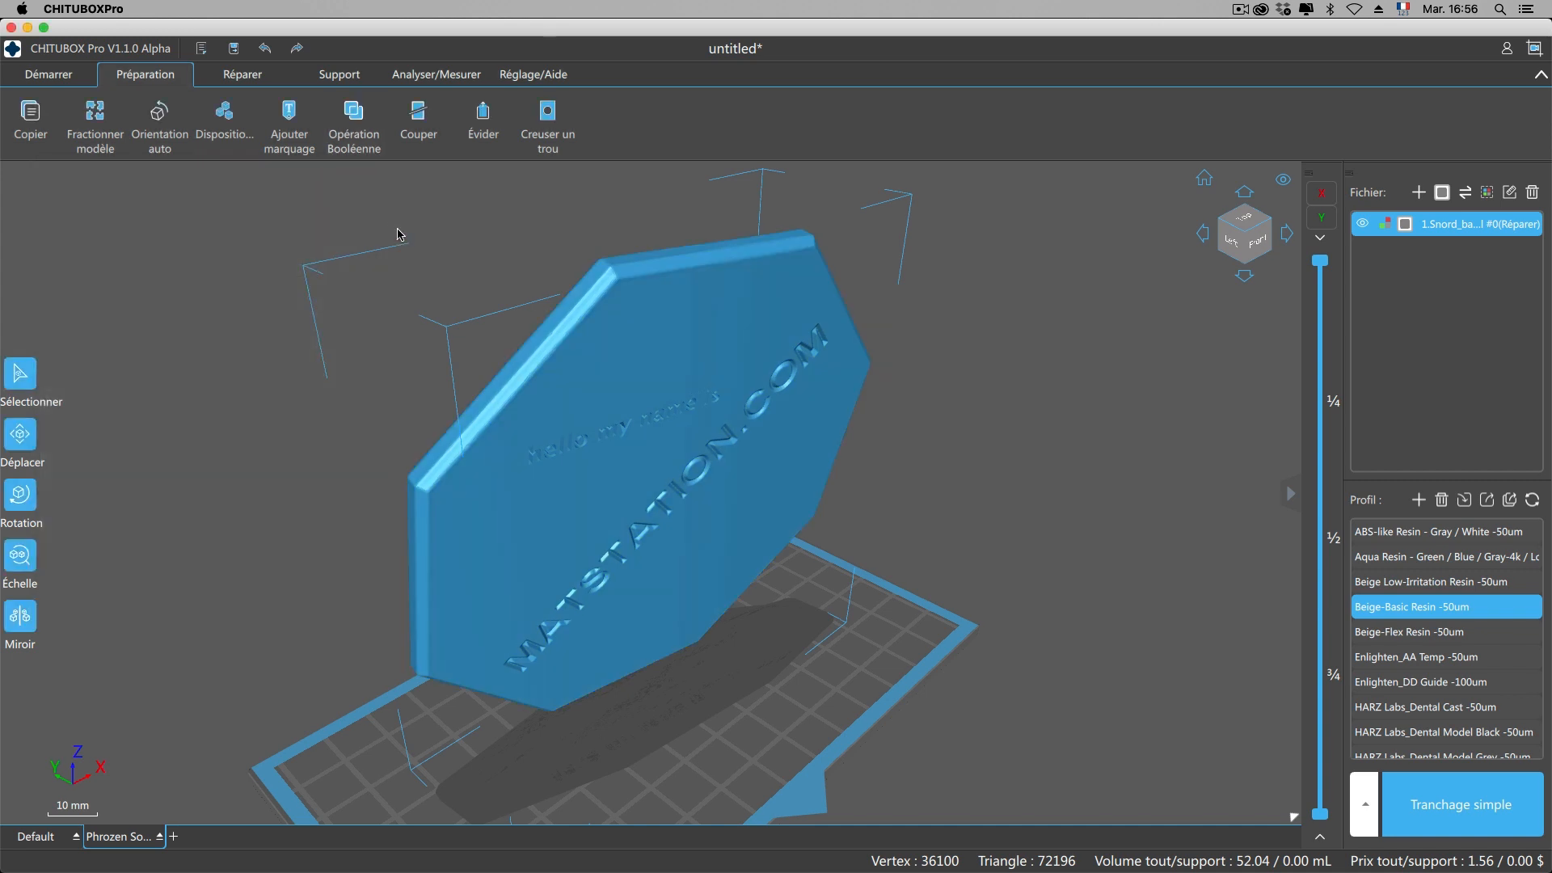
Preview the Cut plane through the model on the X, Y and Z axes.
left_click(419, 135)
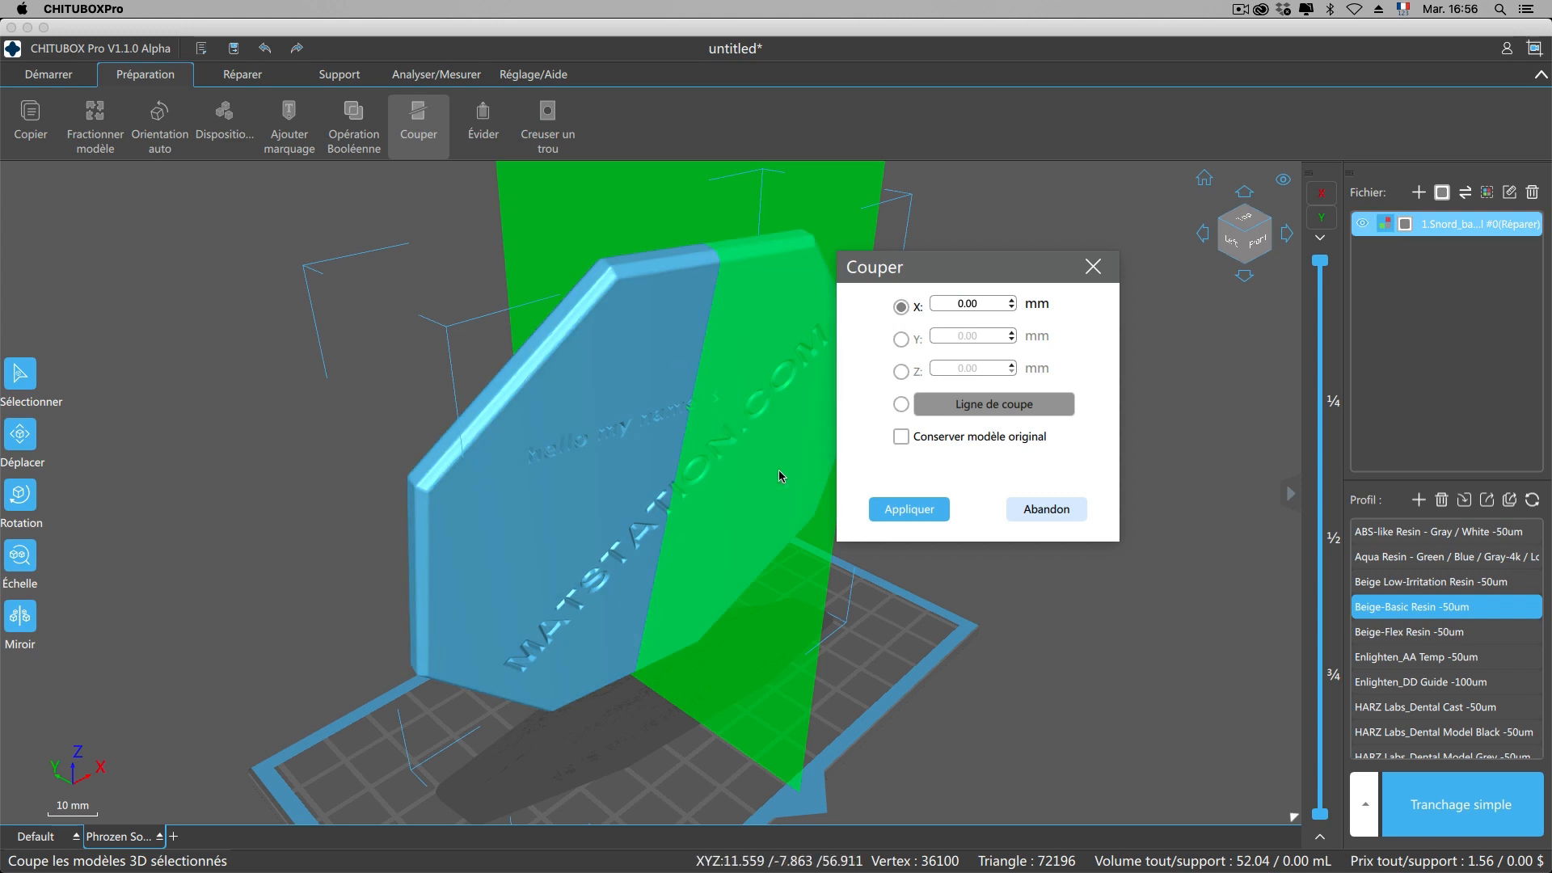
right_click_drag(950, 620, 635, 659)
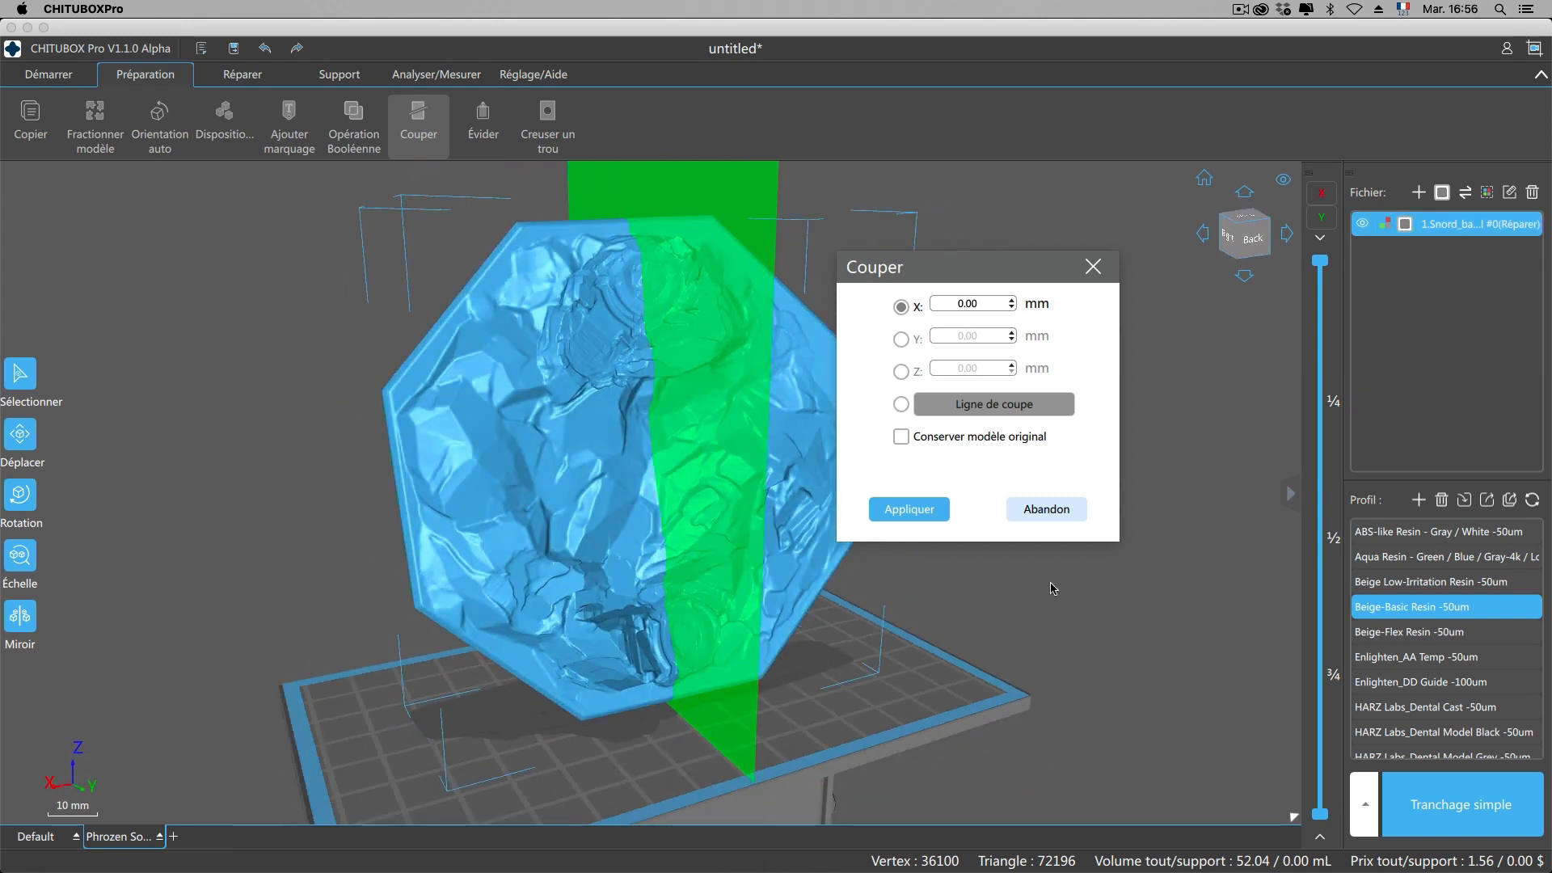
left_click(903, 339)
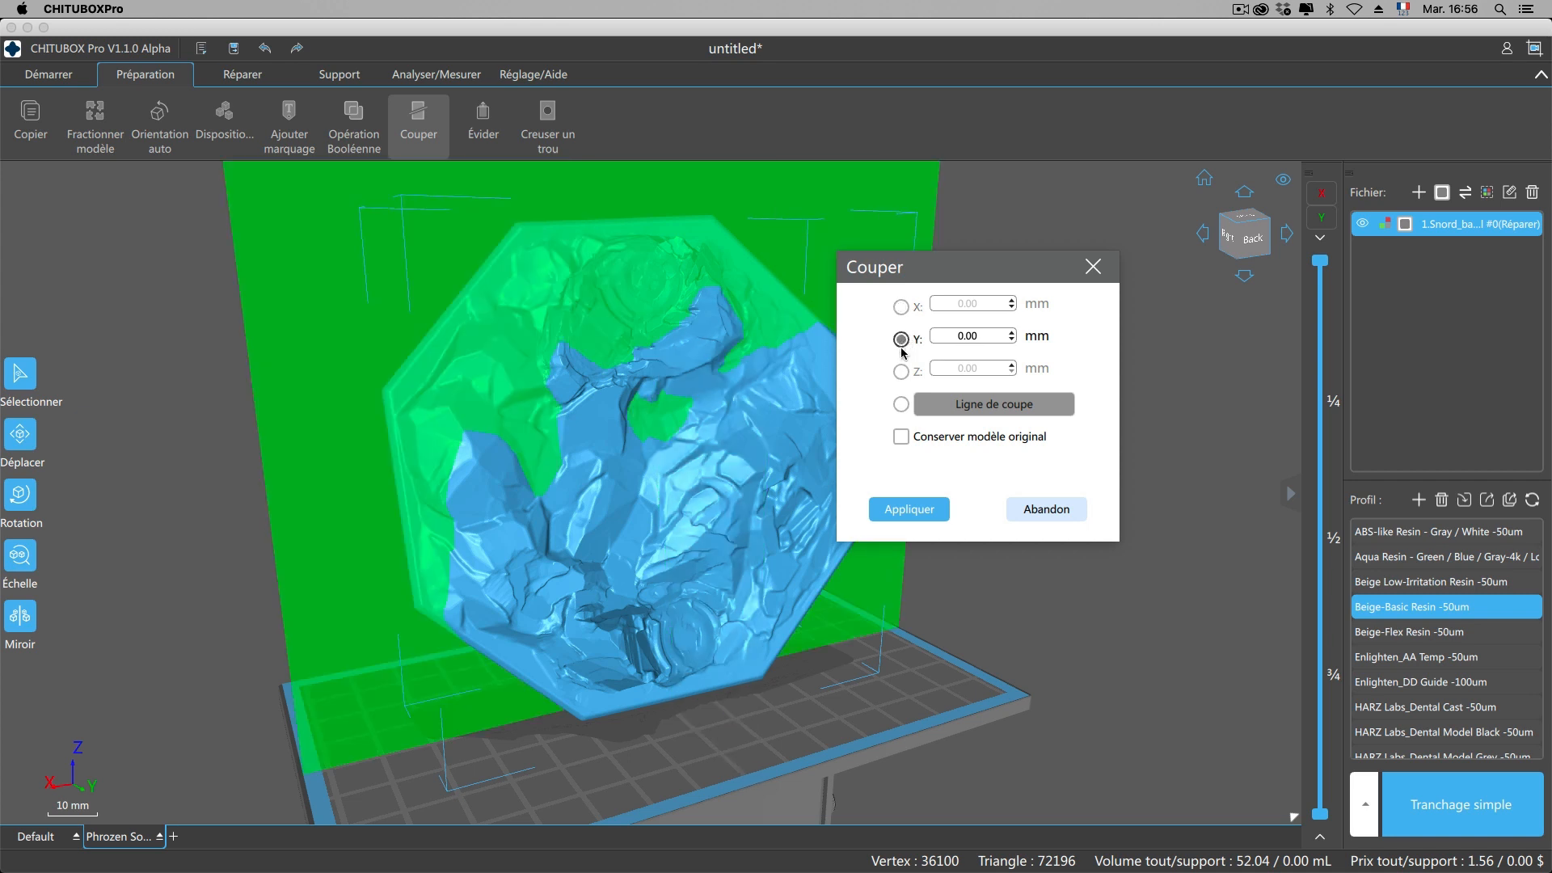
left_click(900, 371)
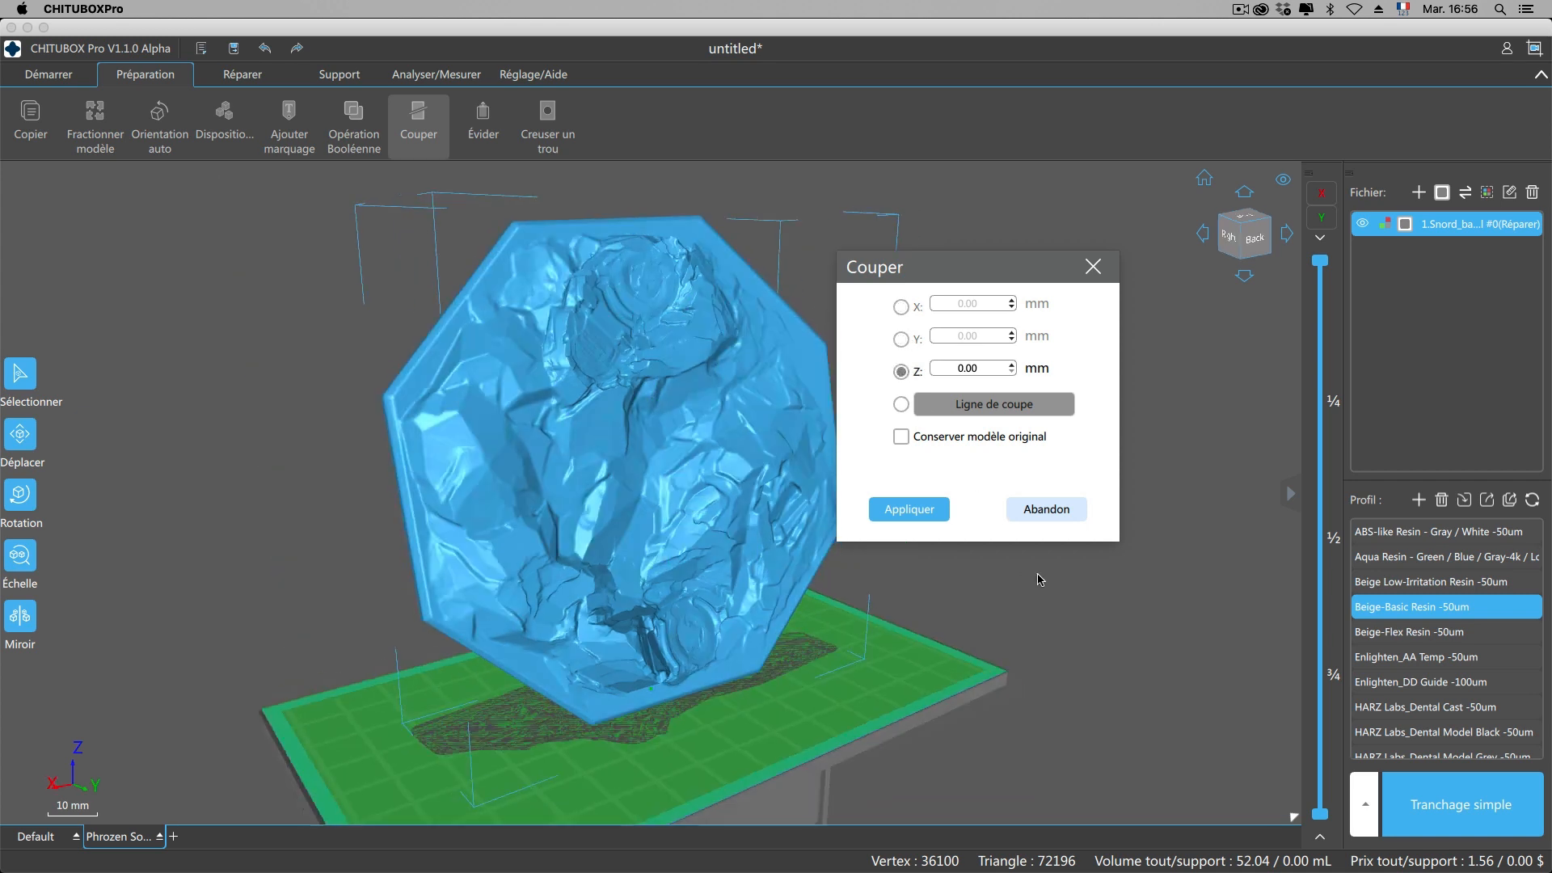
right_click_drag(1040, 579, 1089, 575)
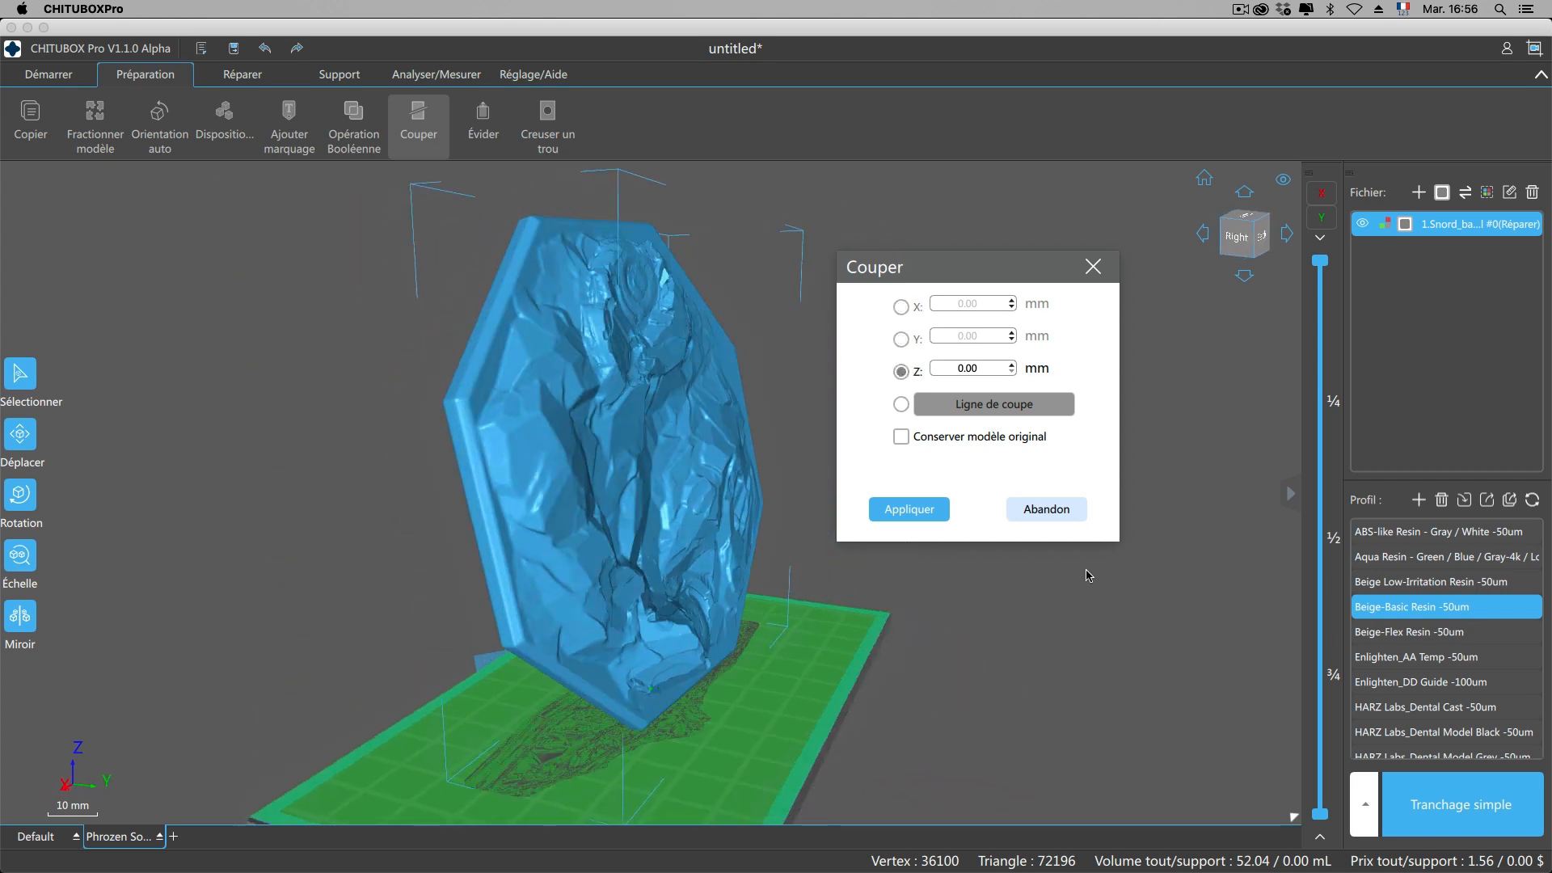
Try the Z cutting plane at 14.20 mm, return to the X plane and discard the cut.
left_click(1013, 366)
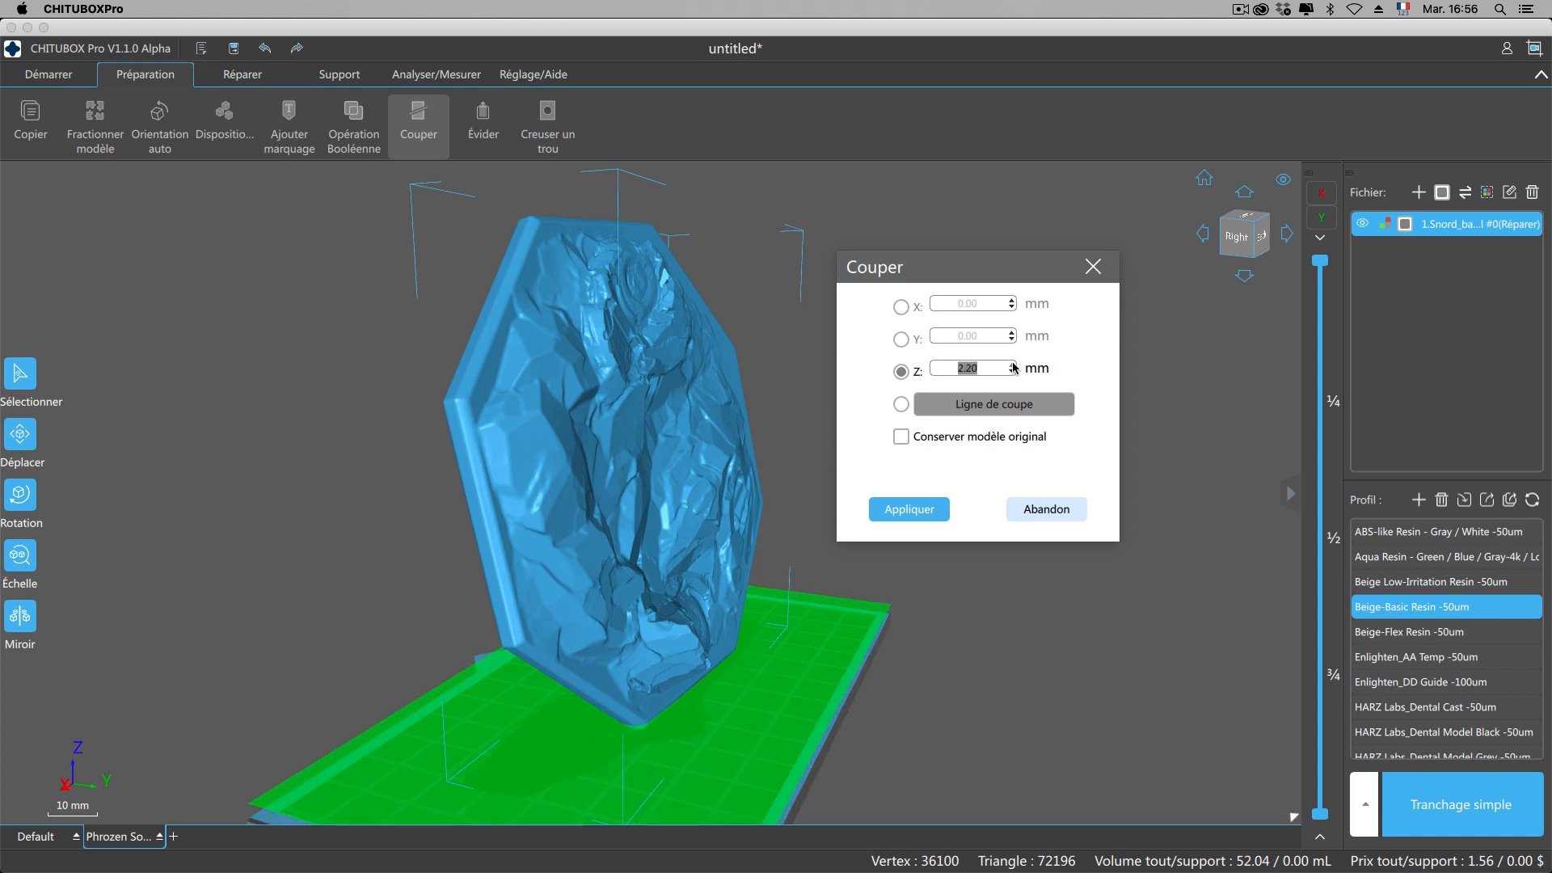
left_click_drag(1012, 366, 1013, 367)
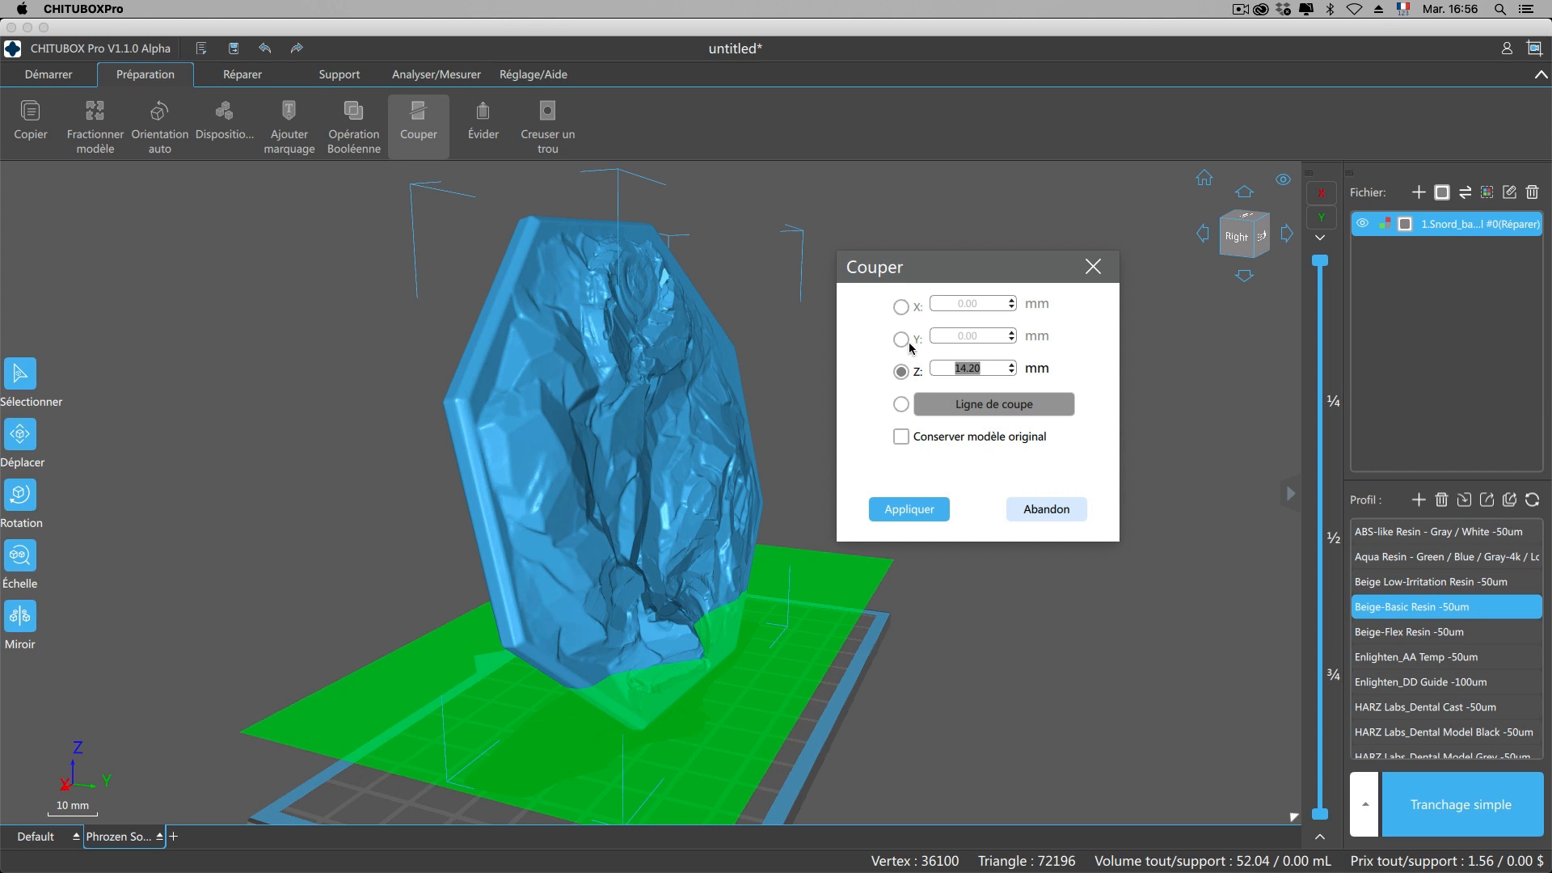
left_click(902, 339)
left_click(901, 307)
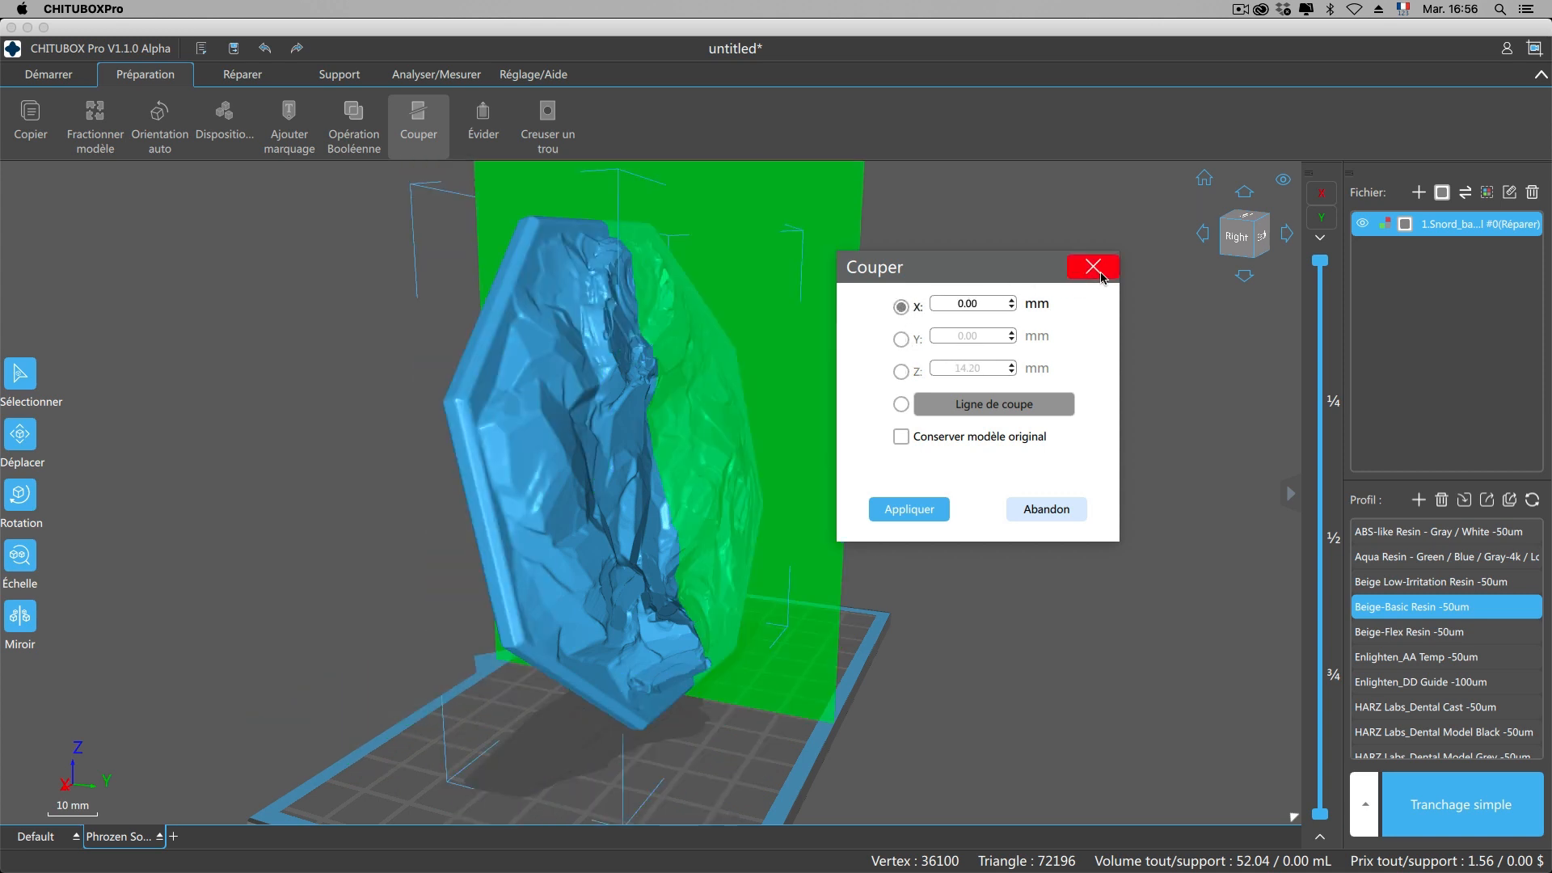
left_click(1093, 268)
left_click_drag(981, 291, 884, 306)
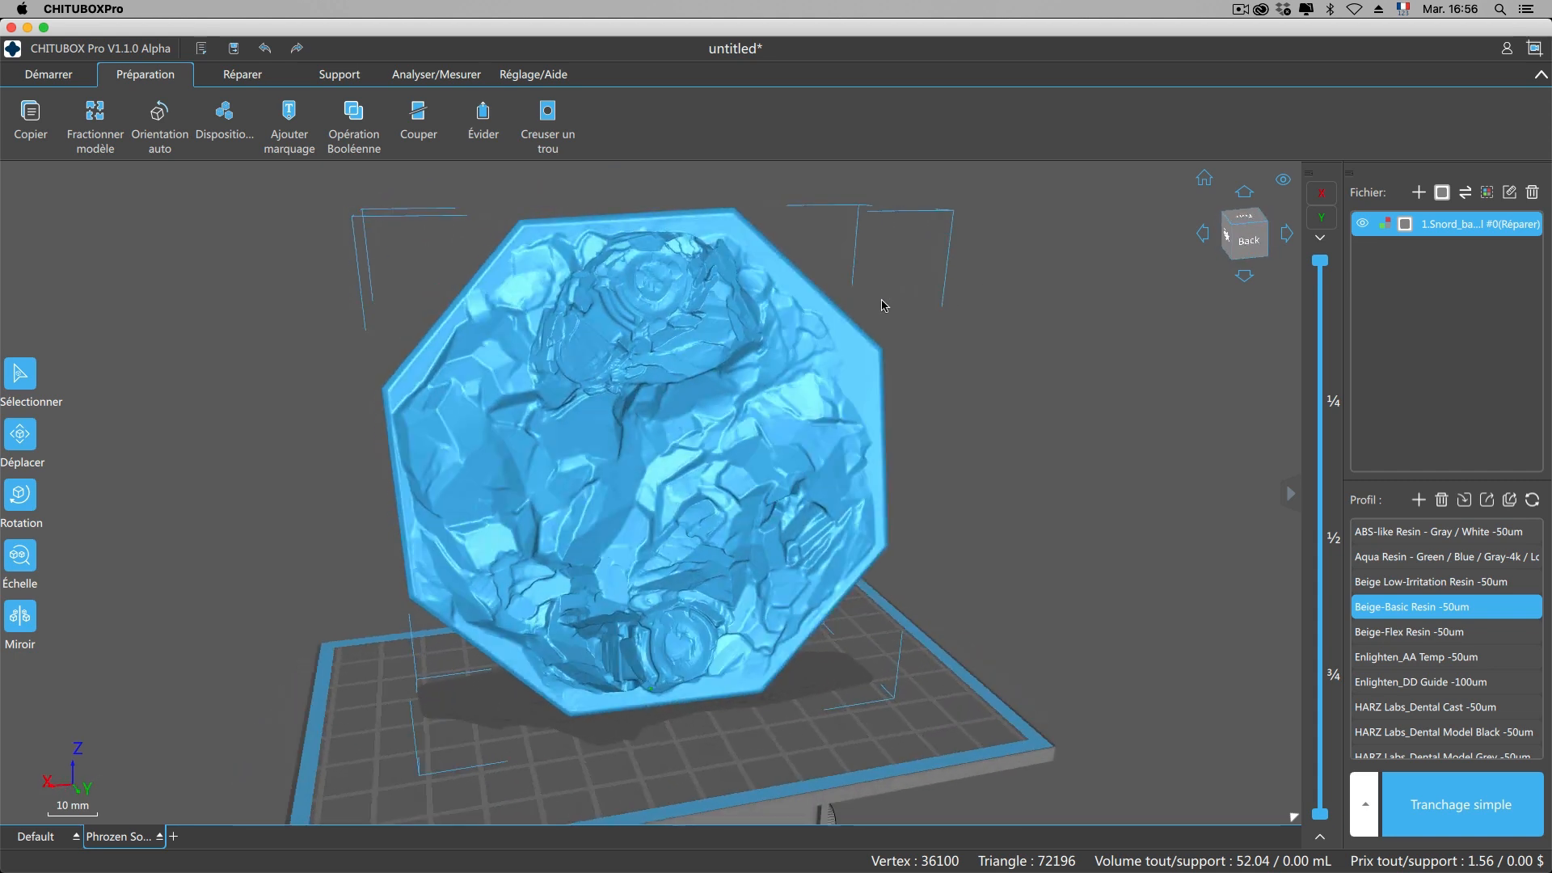
left_click(484, 121)
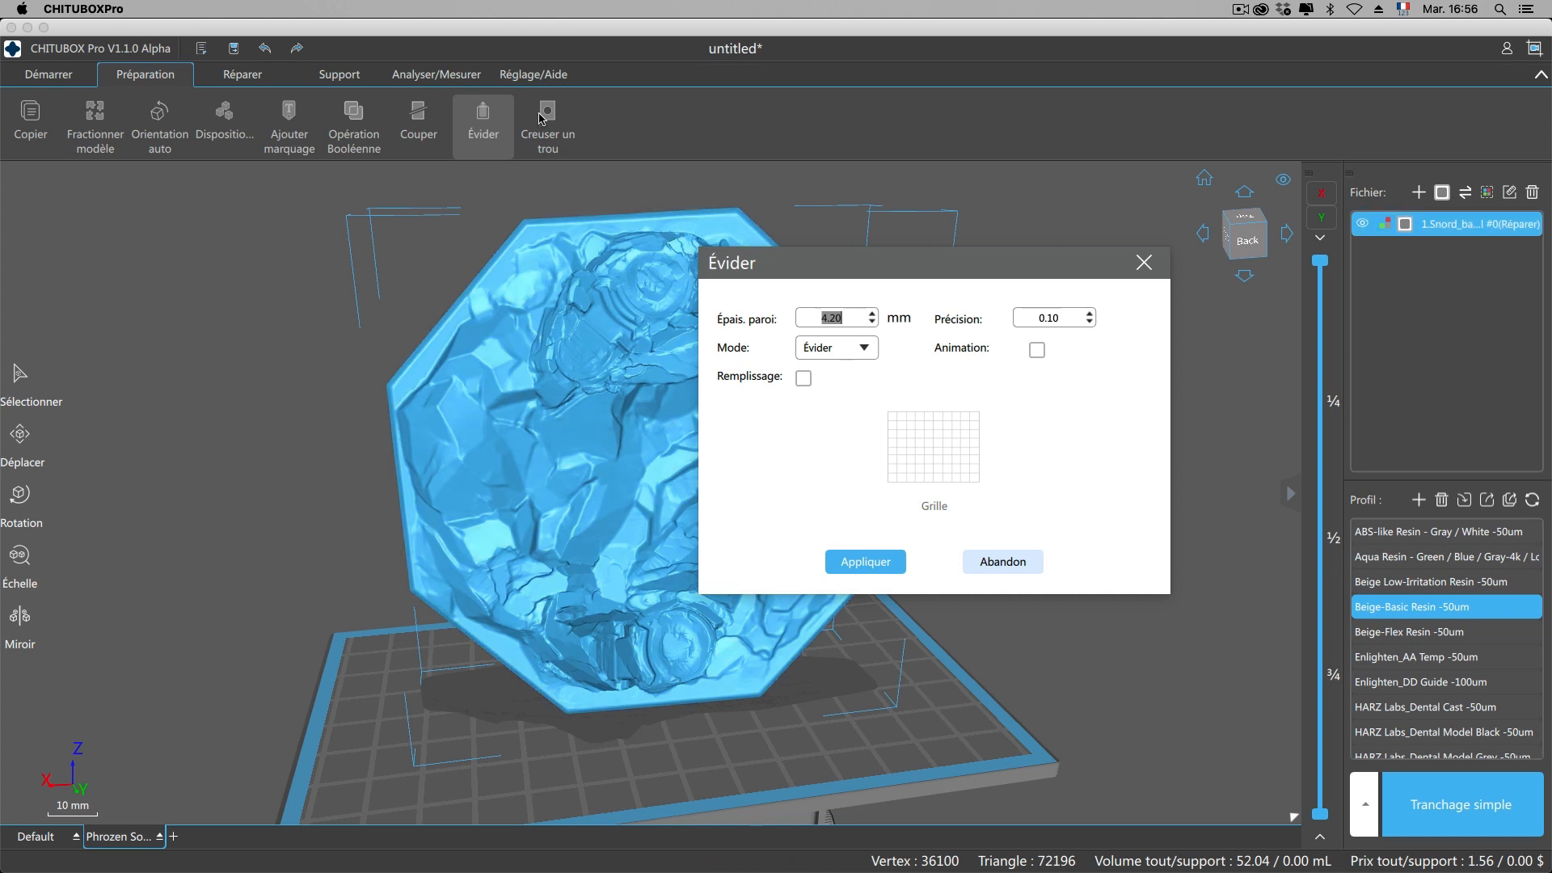
left_click(1138, 266)
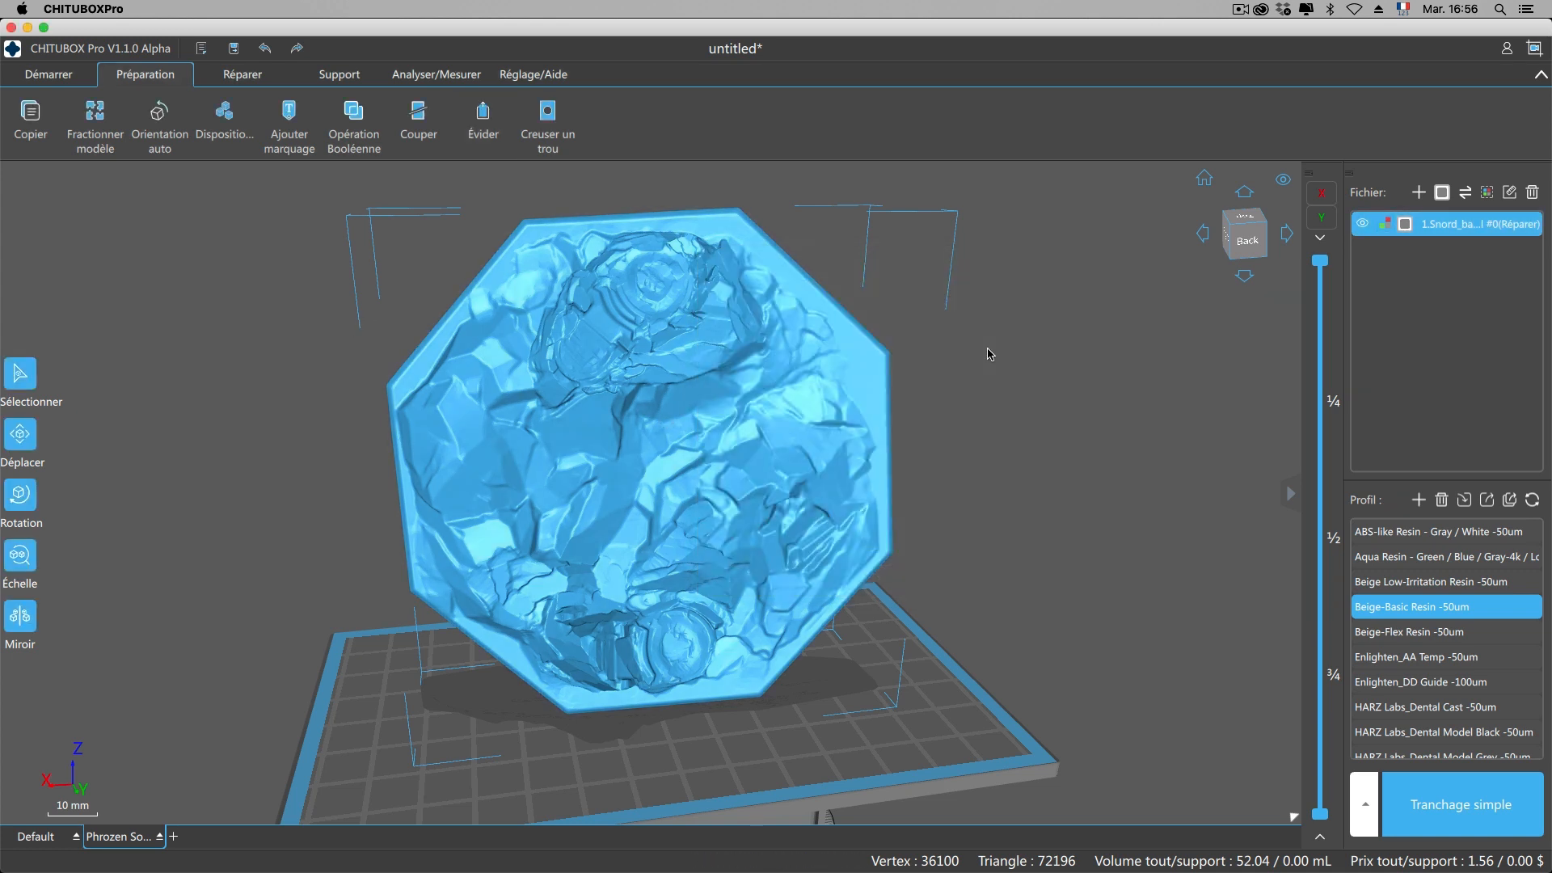
right_click_drag(967, 357, 813, 354)
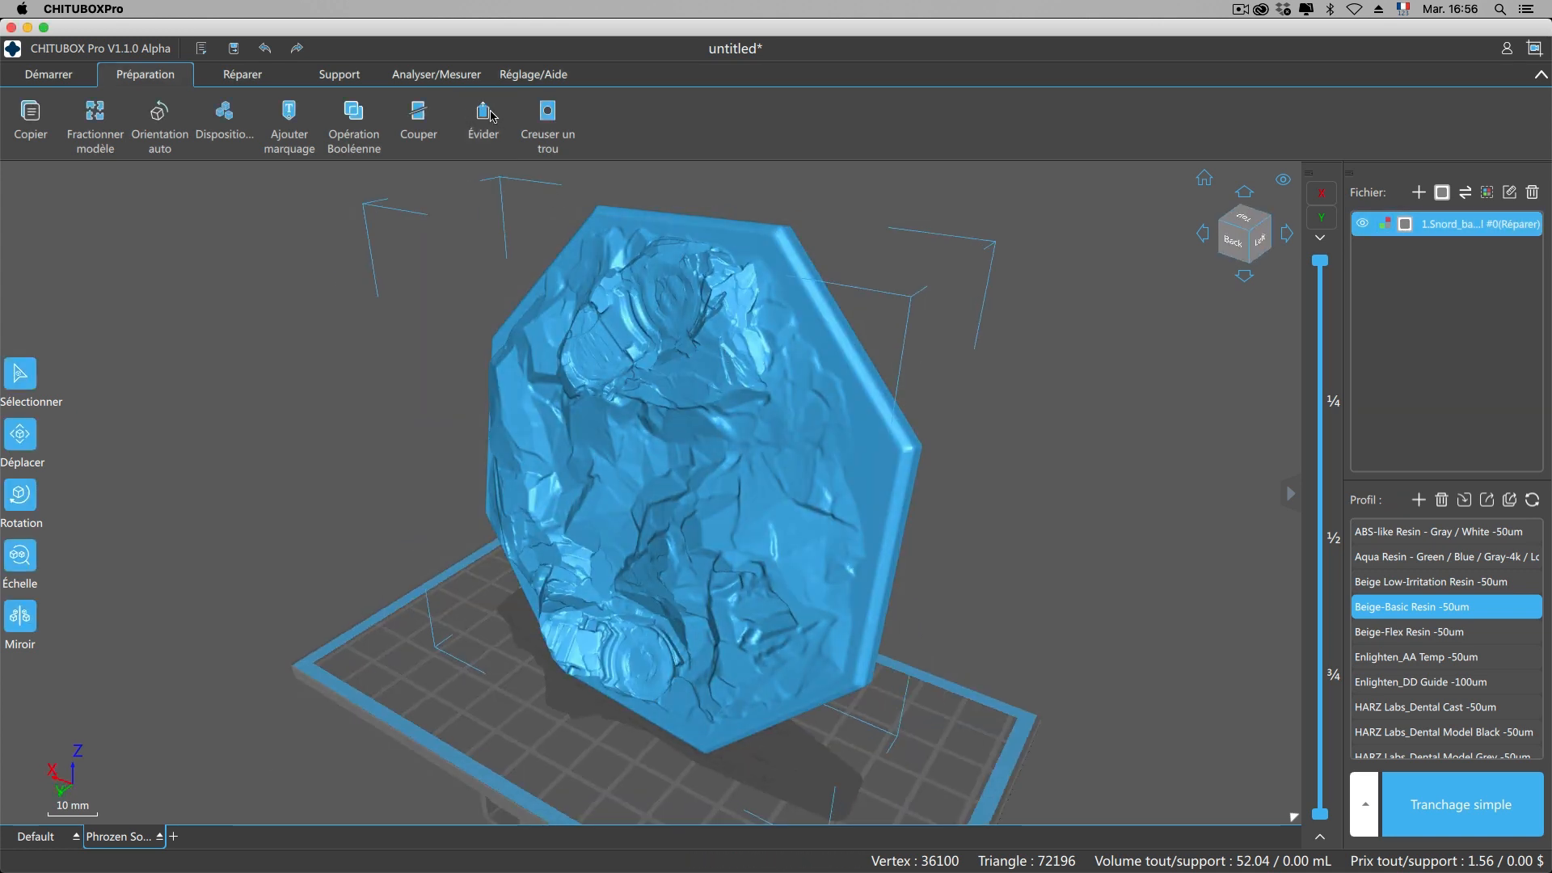
Hollow the model with a 3.00 mm wall thickness, 0.10 precision and the animation option enabled.
left_click(483, 114)
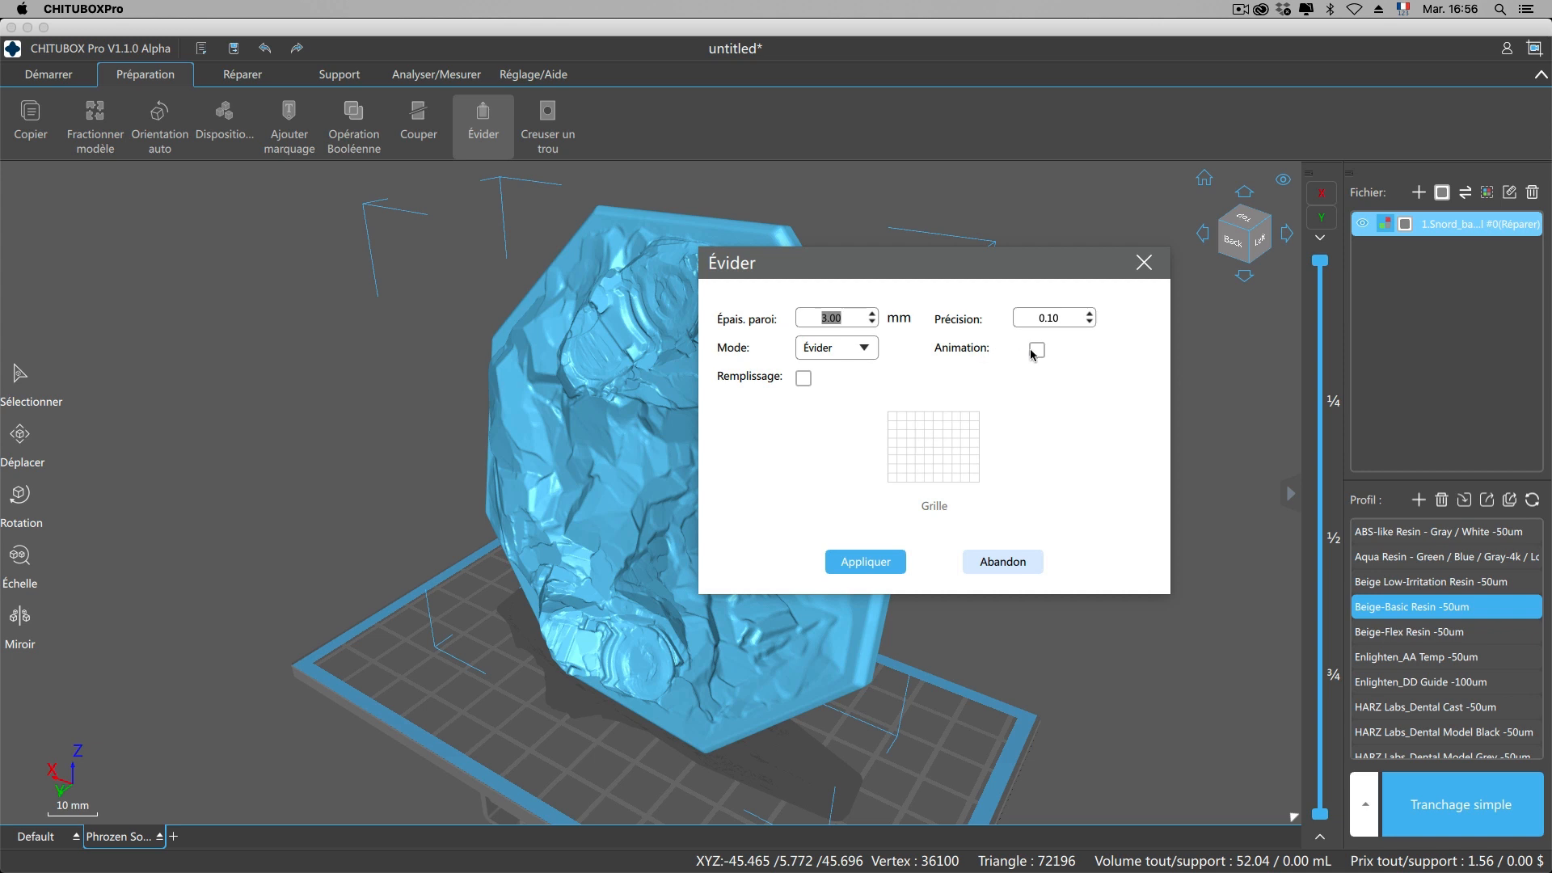
left_click(1035, 351)
left_click(852, 567)
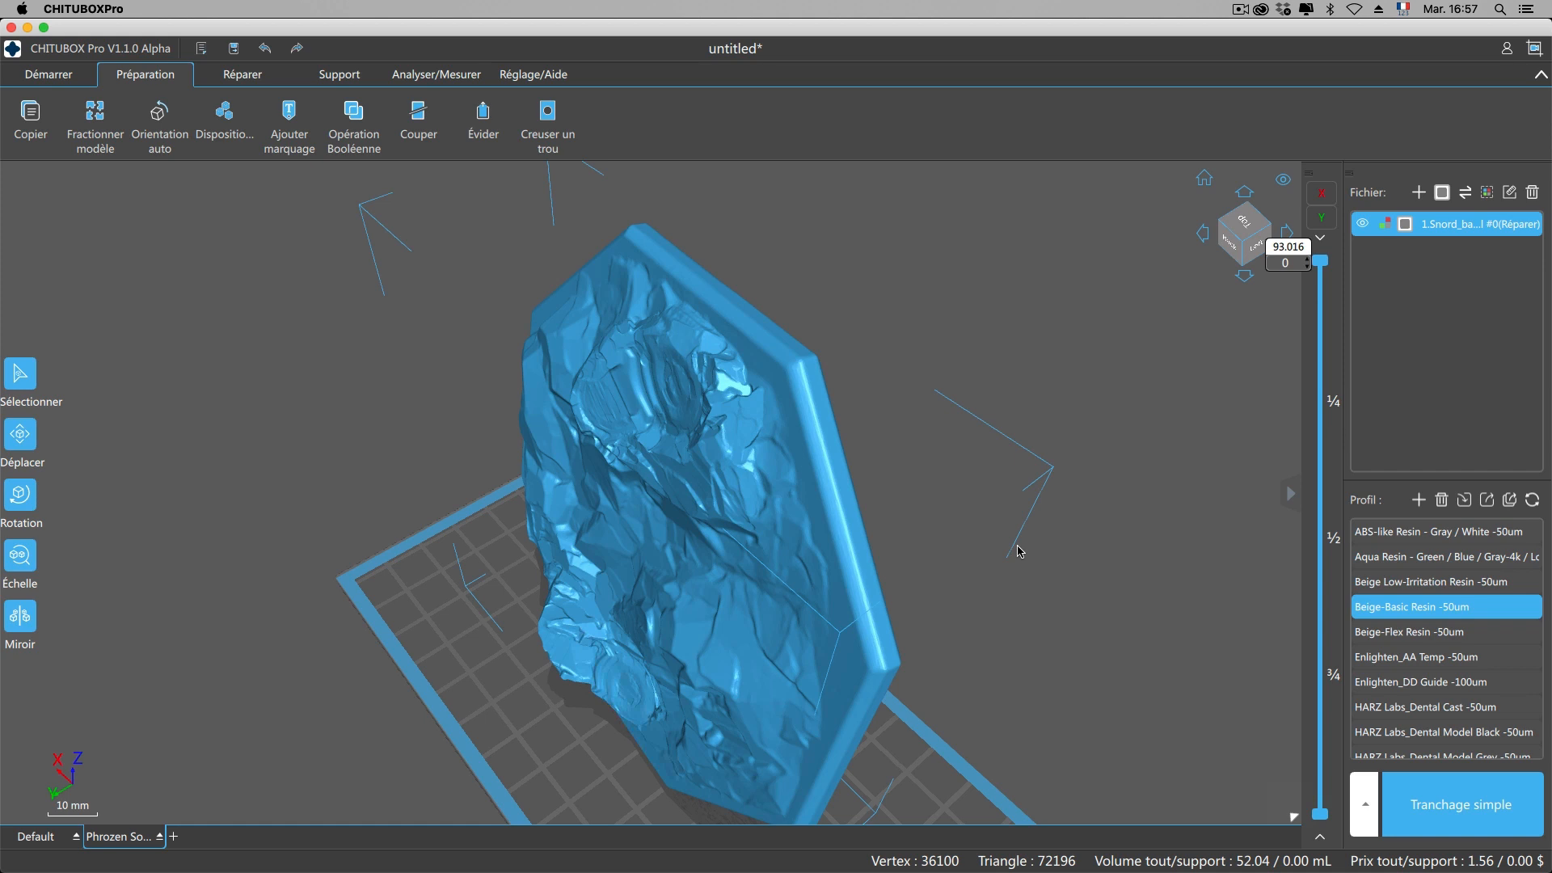
Punch a perpendicular hole through the base's flat engraved face with 31 edges, Φ 5.30 mm, B 4.10 mm and C 90°, keeping the plug.
left_click(549, 116)
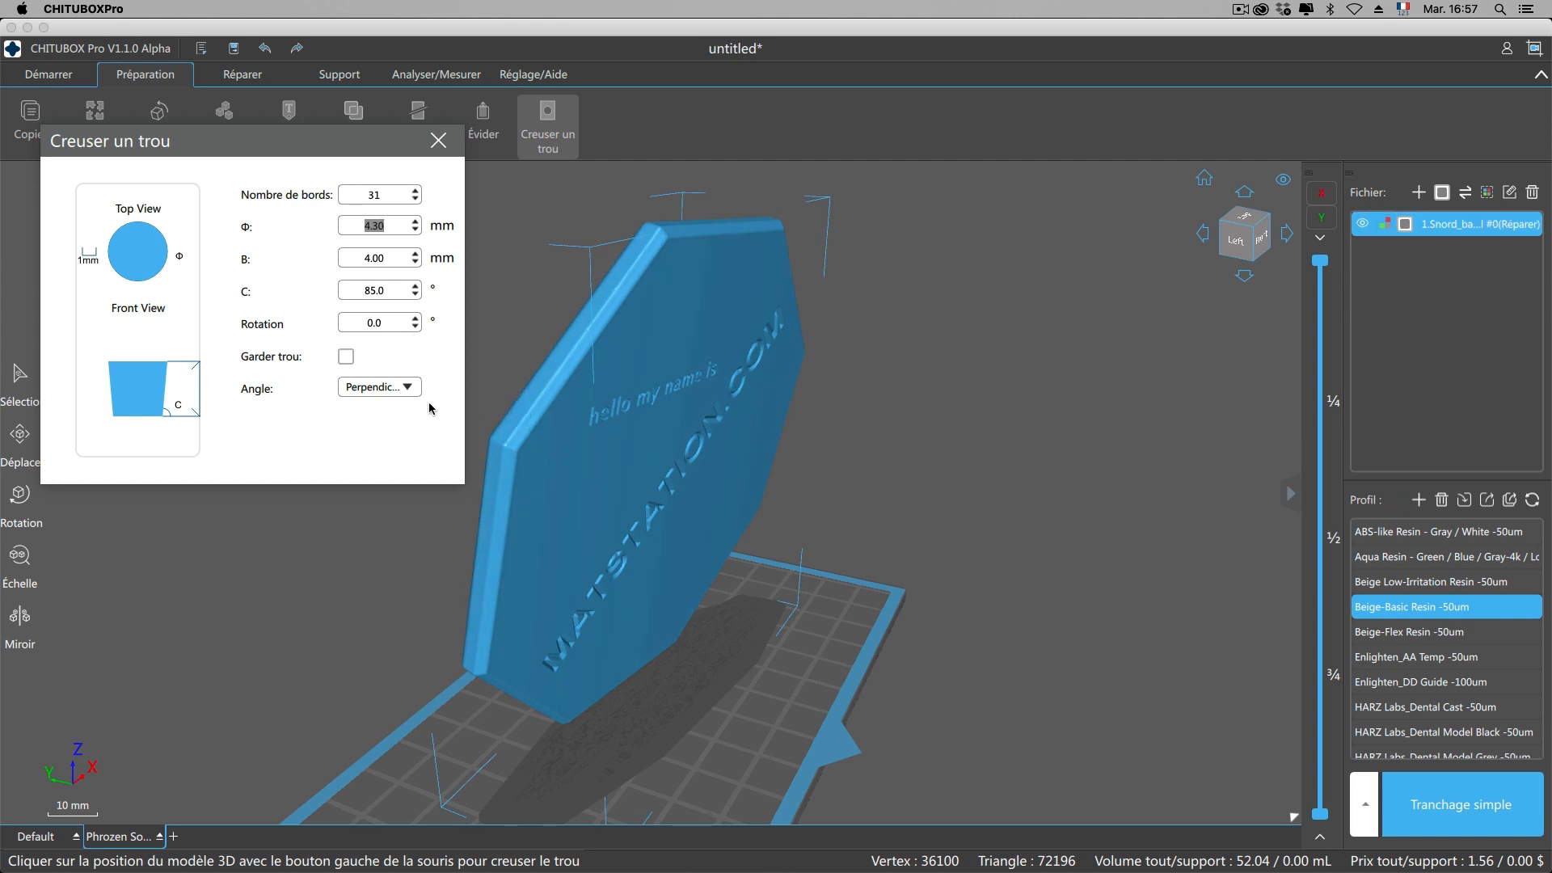
left_click(345, 357)
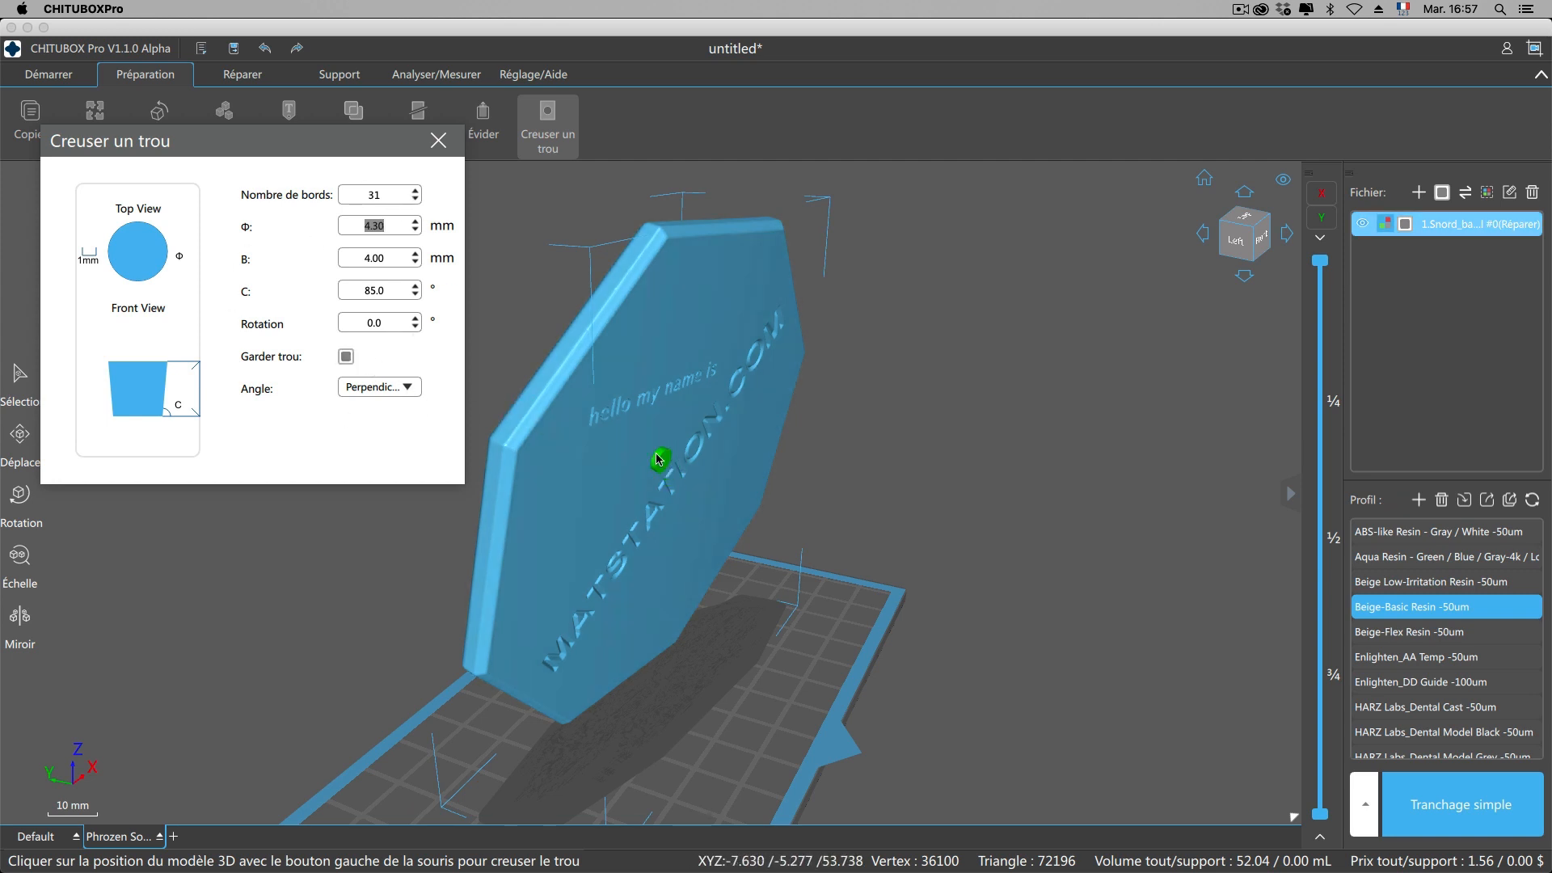
left_click(657, 457)
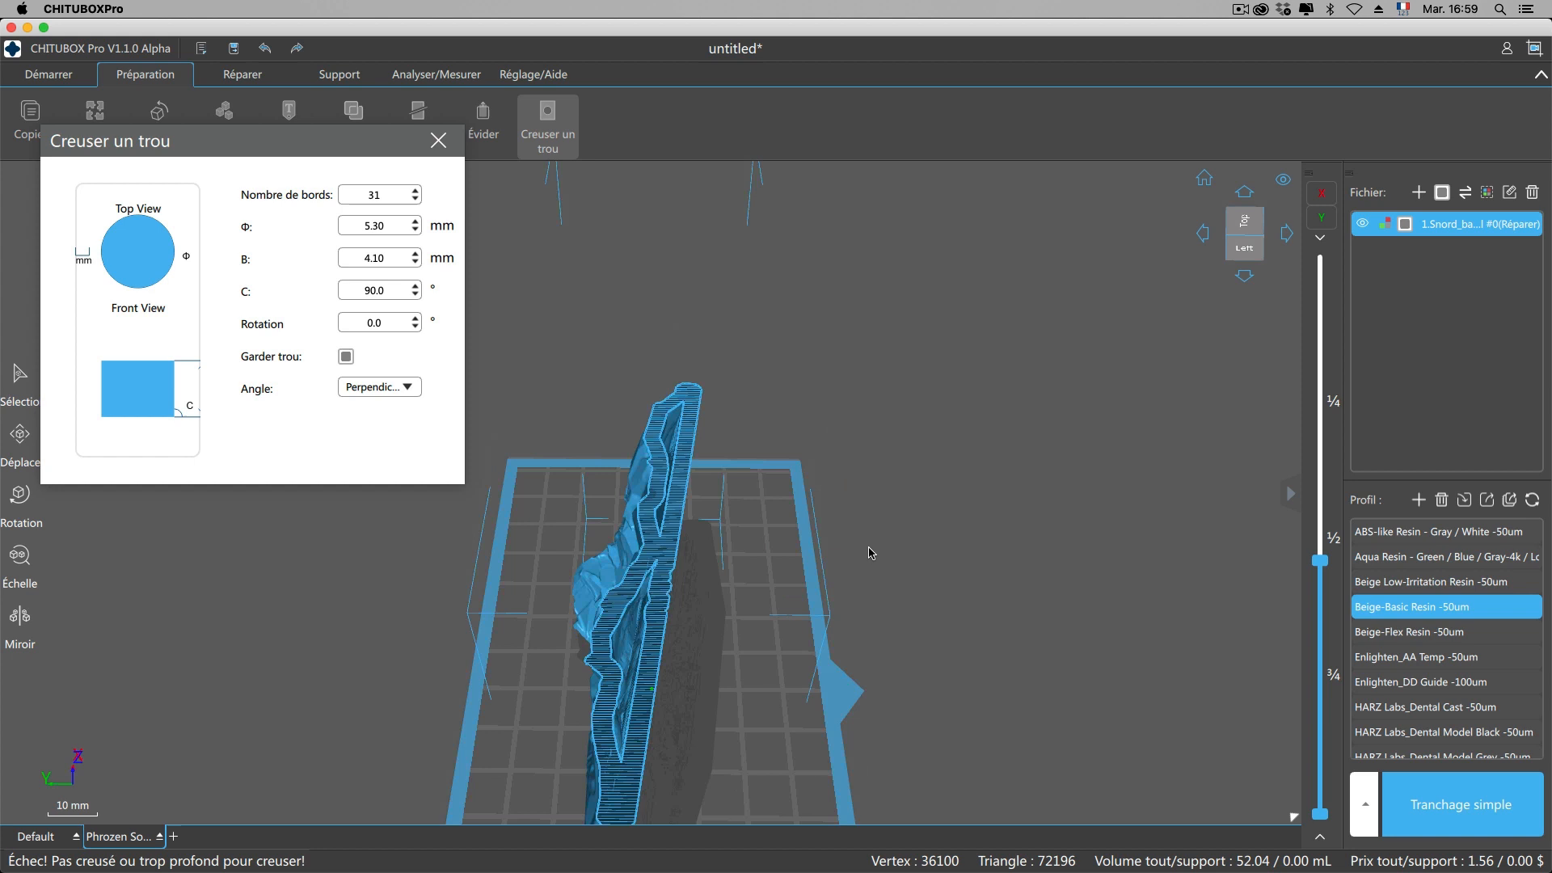
left_click_drag(869, 553, 881, 555)
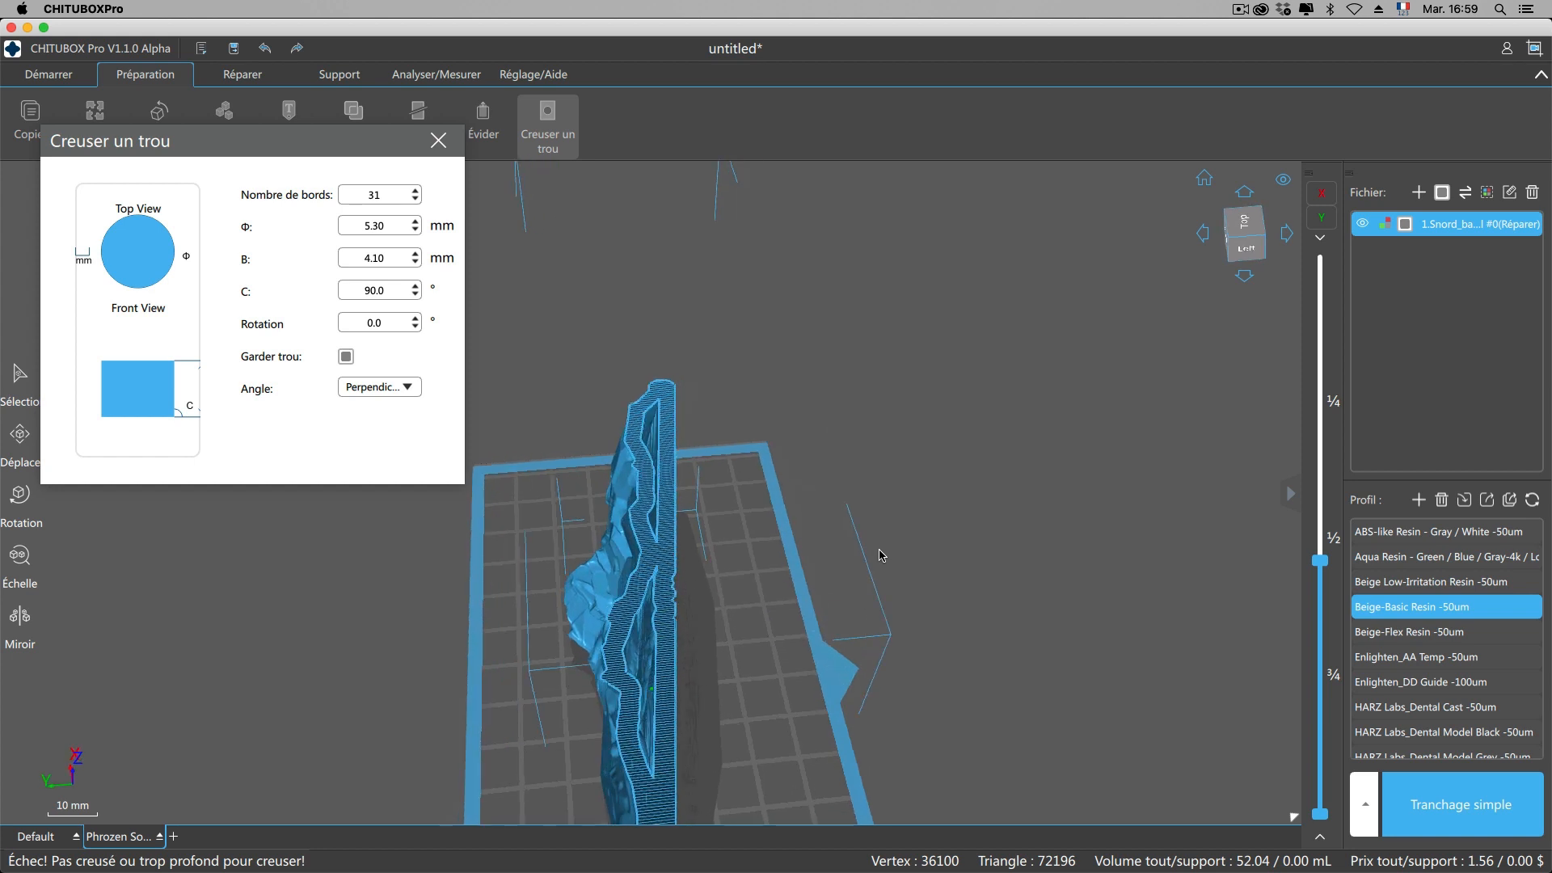
left_click(656, 666)
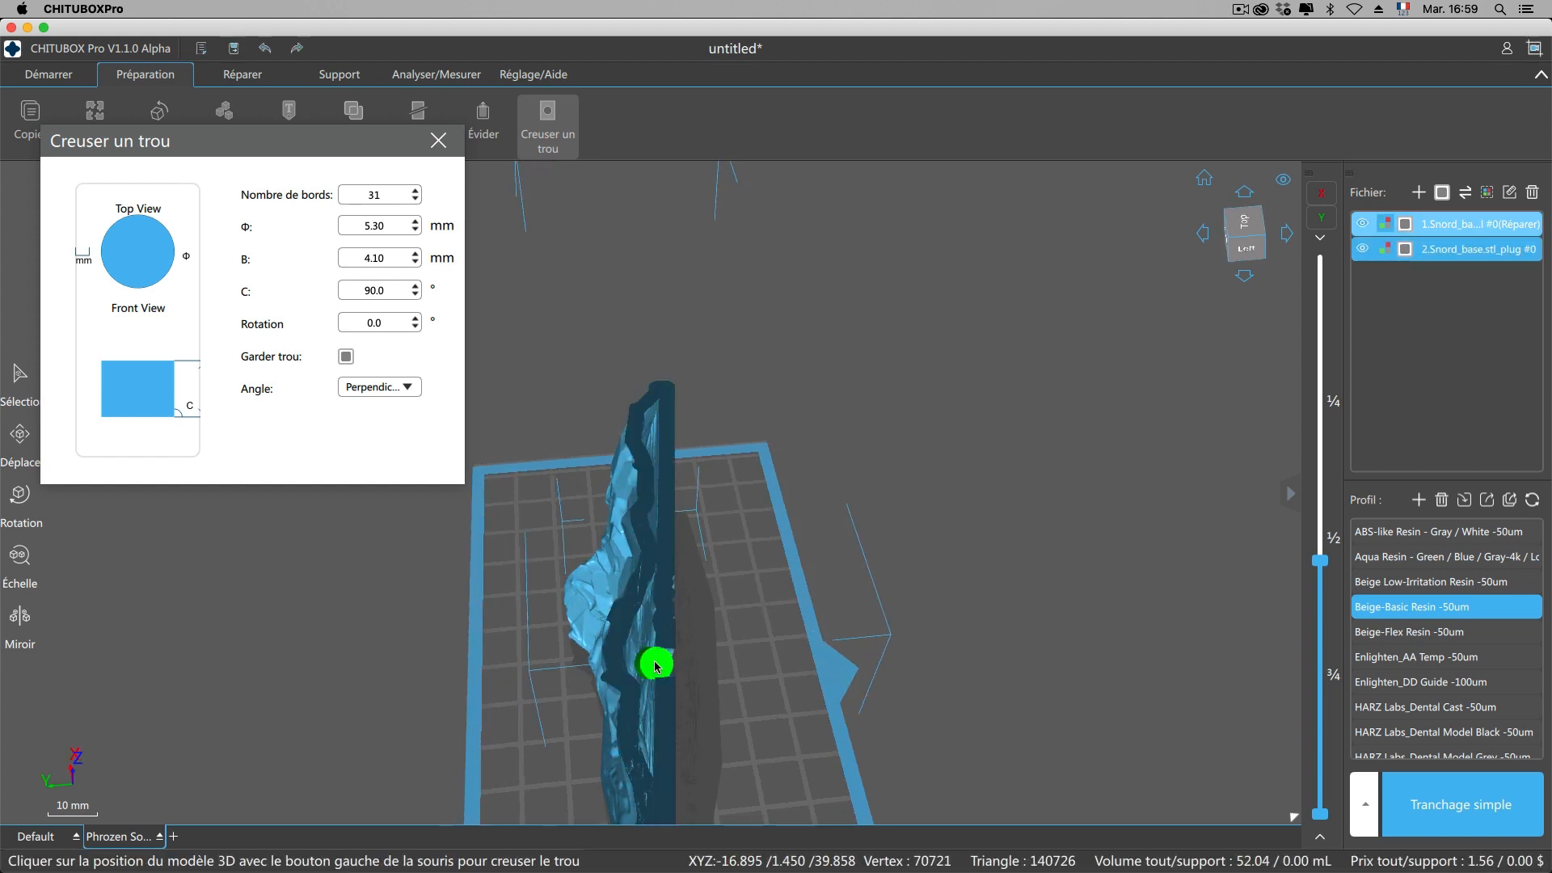
left_click_drag(759, 665, 877, 626)
right_click_drag(877, 625, 791, 644)
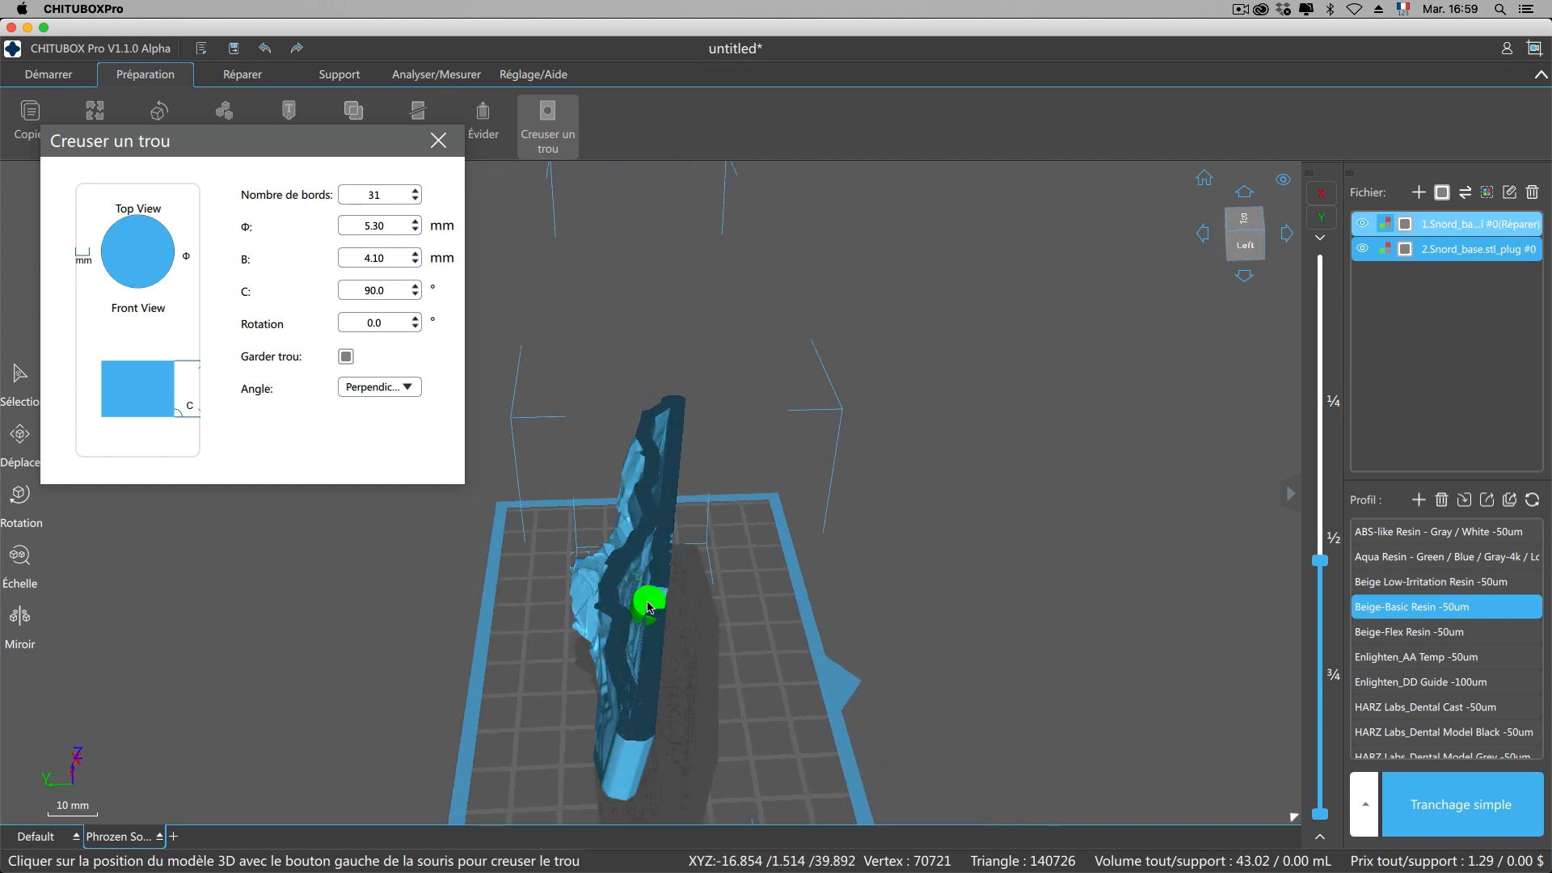
left_click(643, 616)
right_click_drag(781, 581, 730, 462)
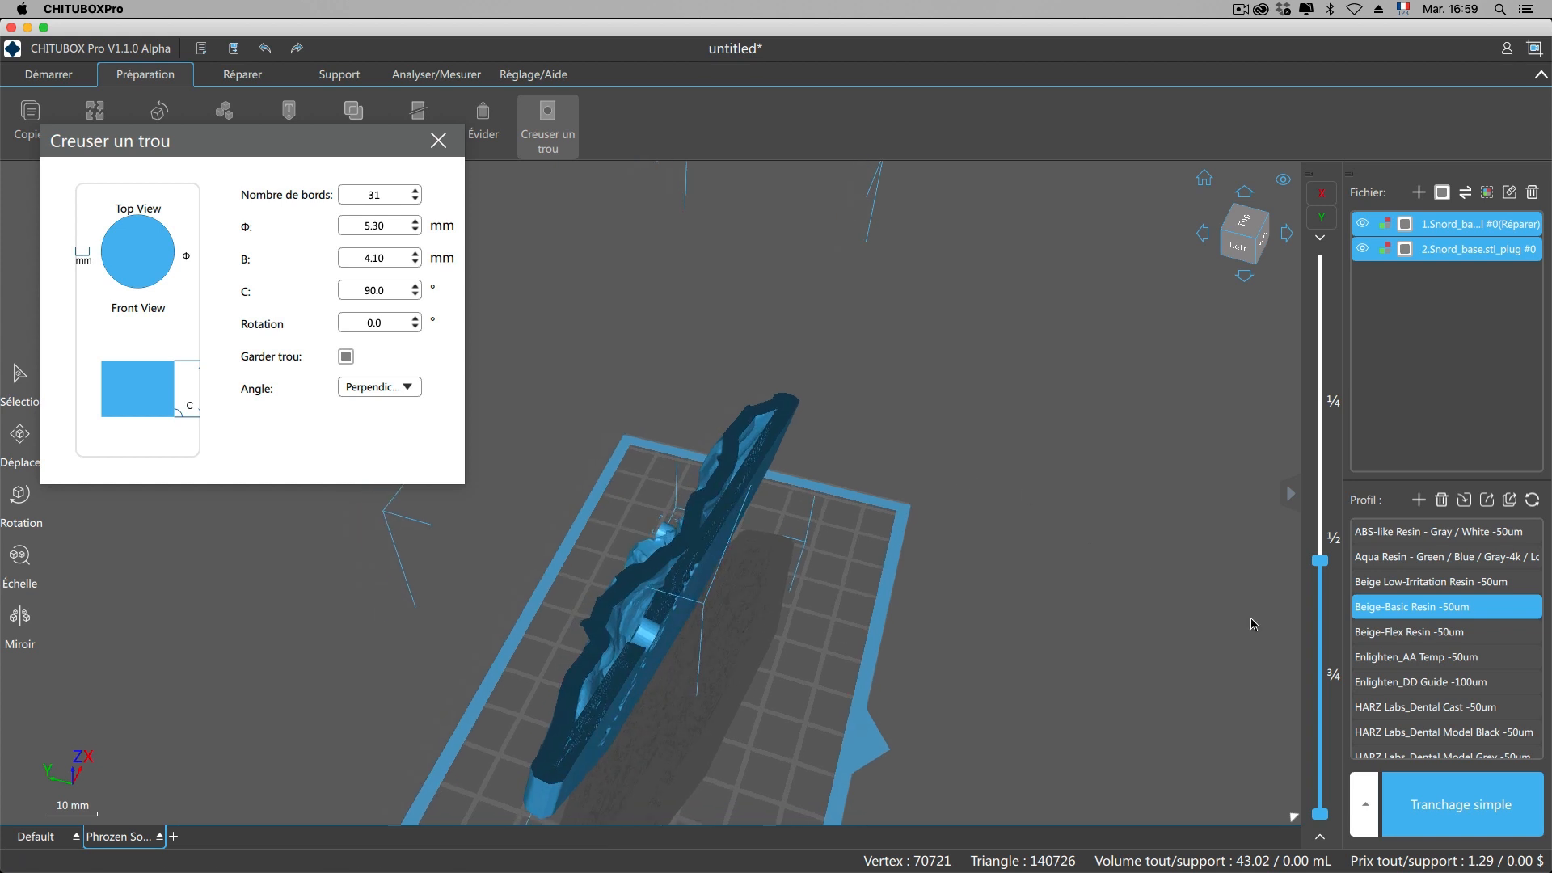
Lower the layer view to 61.157 mm, punch a second hole with a kept plug near the end of the MATSTATION lettering, and close the hole tool.
left_click_drag(1319, 560, 1326, 450)
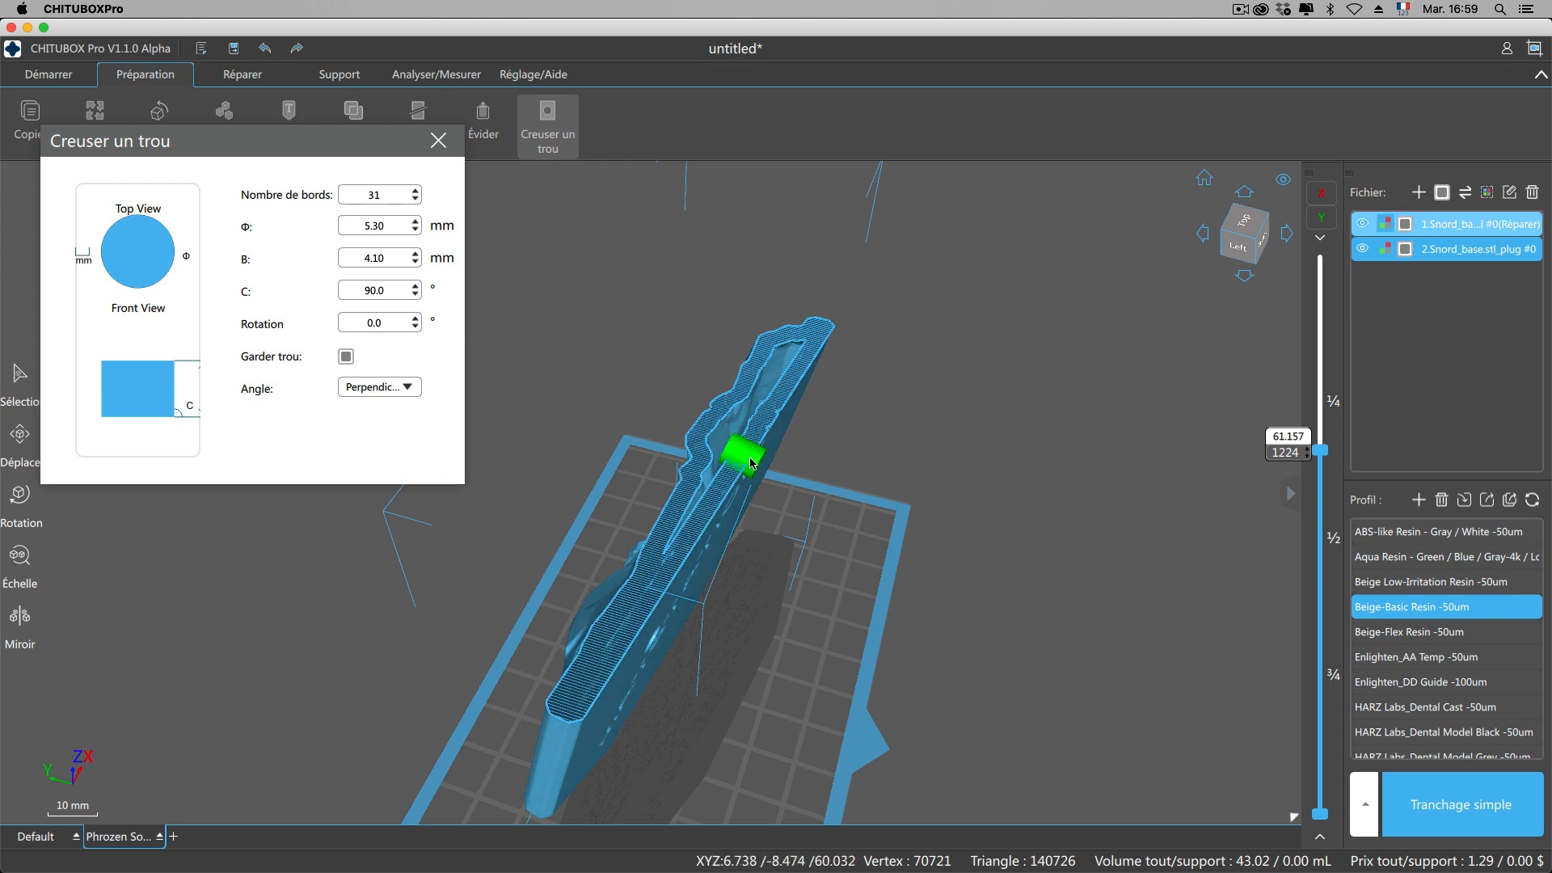
left_click(747, 458)
right_click_drag(806, 452, 760, 404)
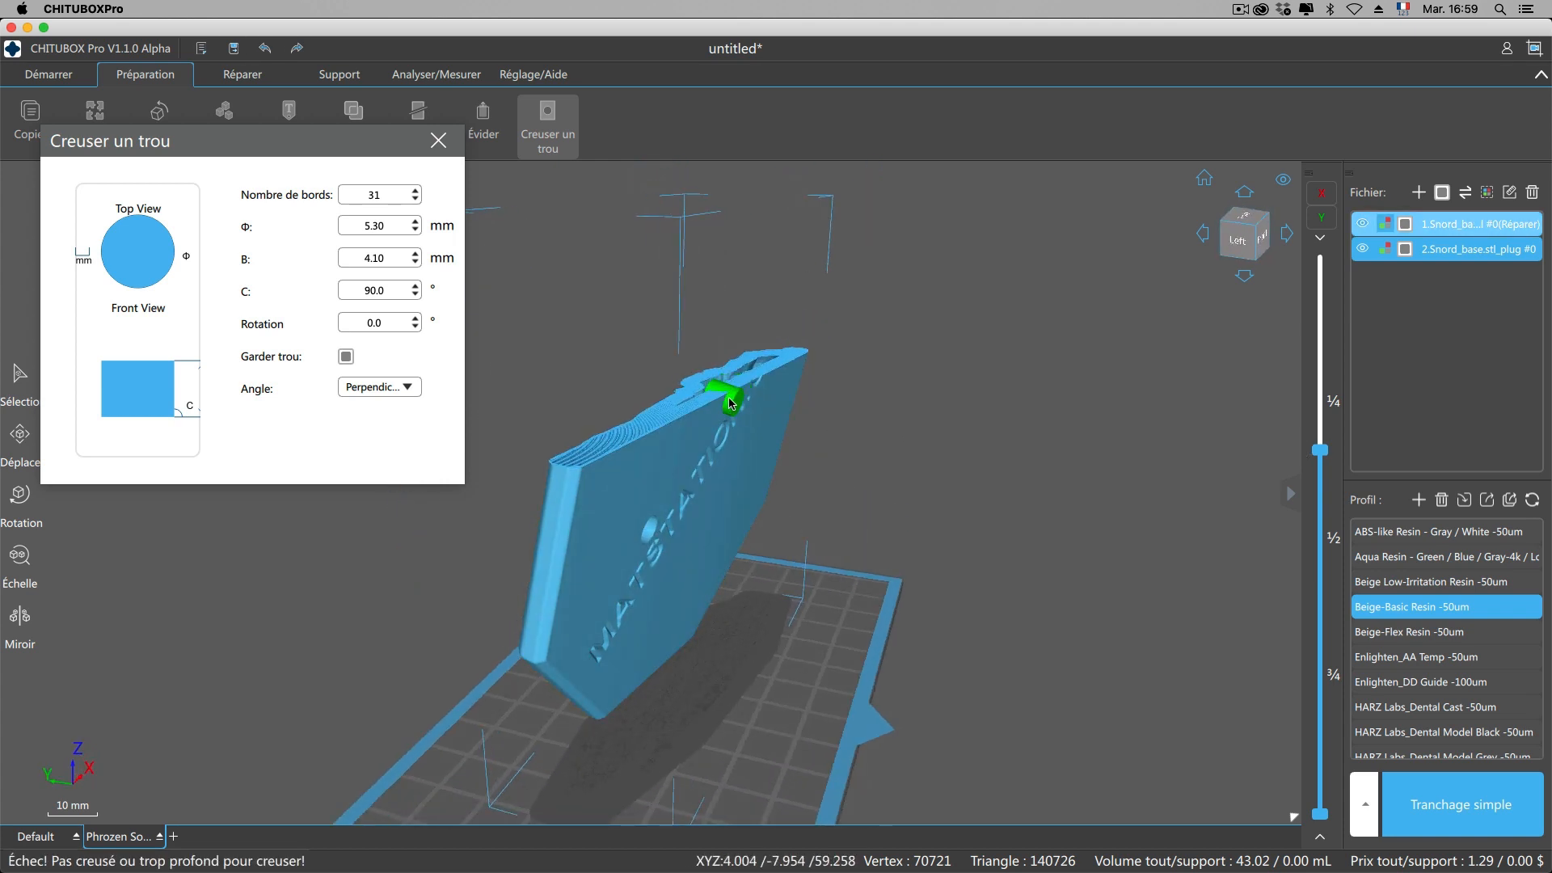
left_click(767, 387)
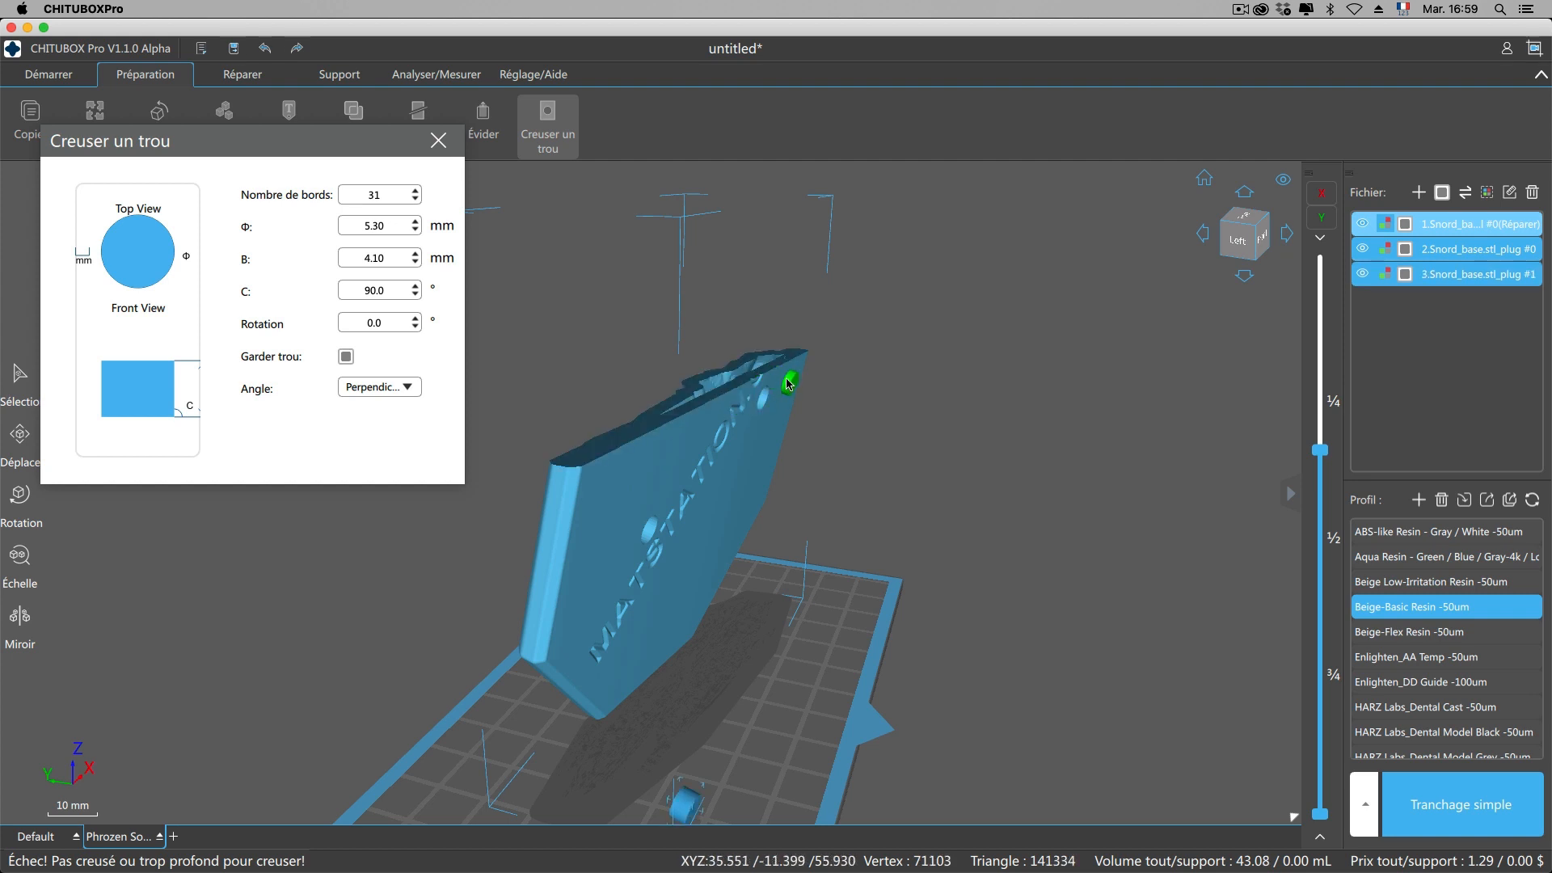
mouse_move(796, 376)
right_mouse_down()
mouse_move(825, 469)
mouse_move(809, 386)
right_mouse_up()
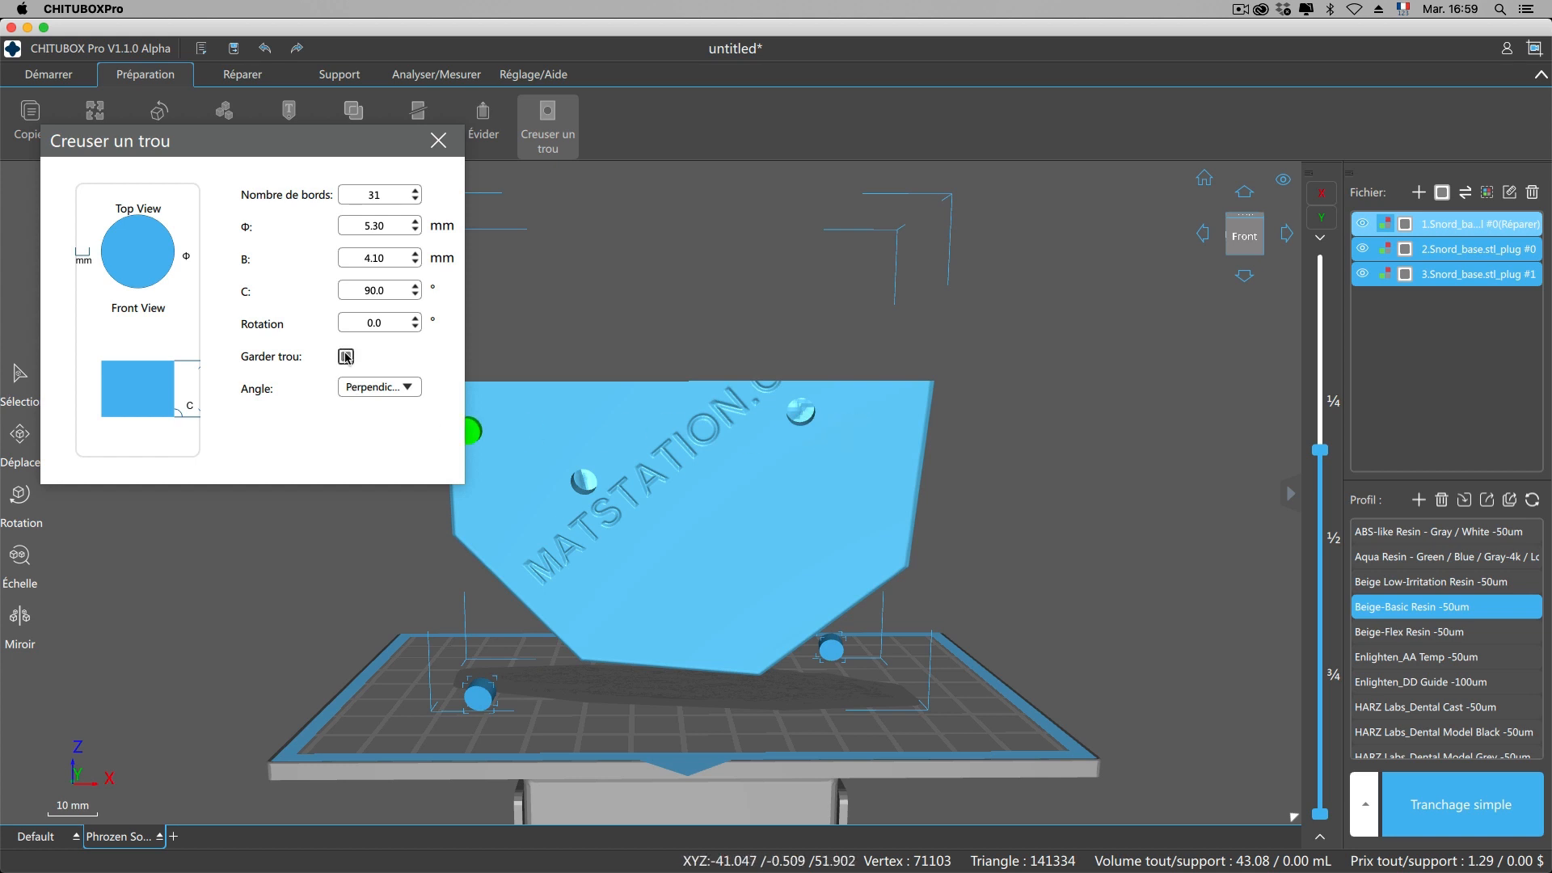
left_click(582, 479)
right_click_drag(993, 693, 1007, 647)
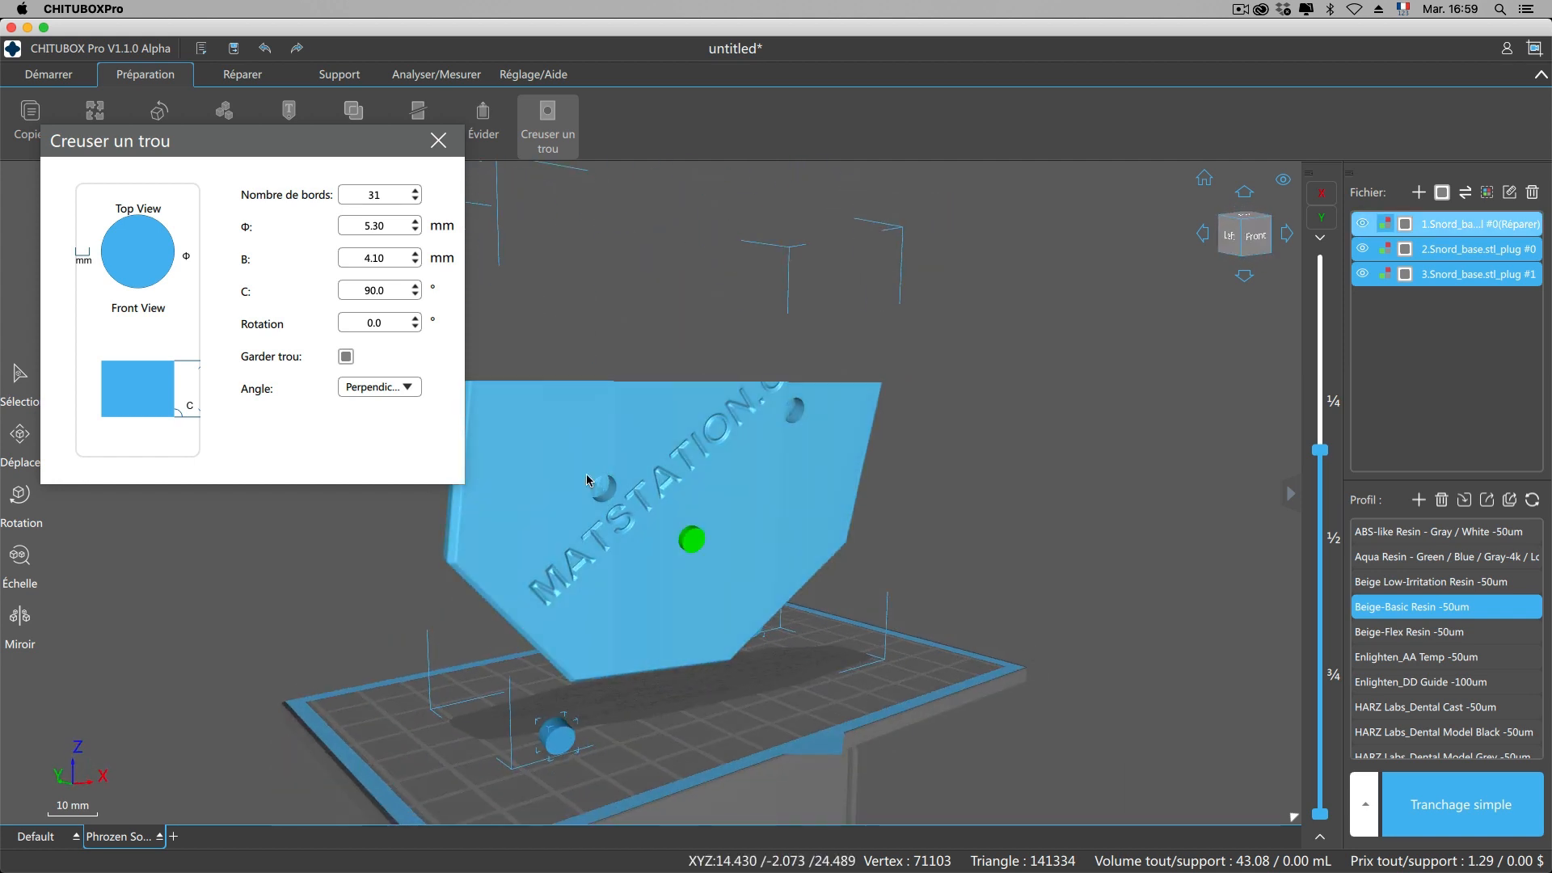
left_click(438, 140)
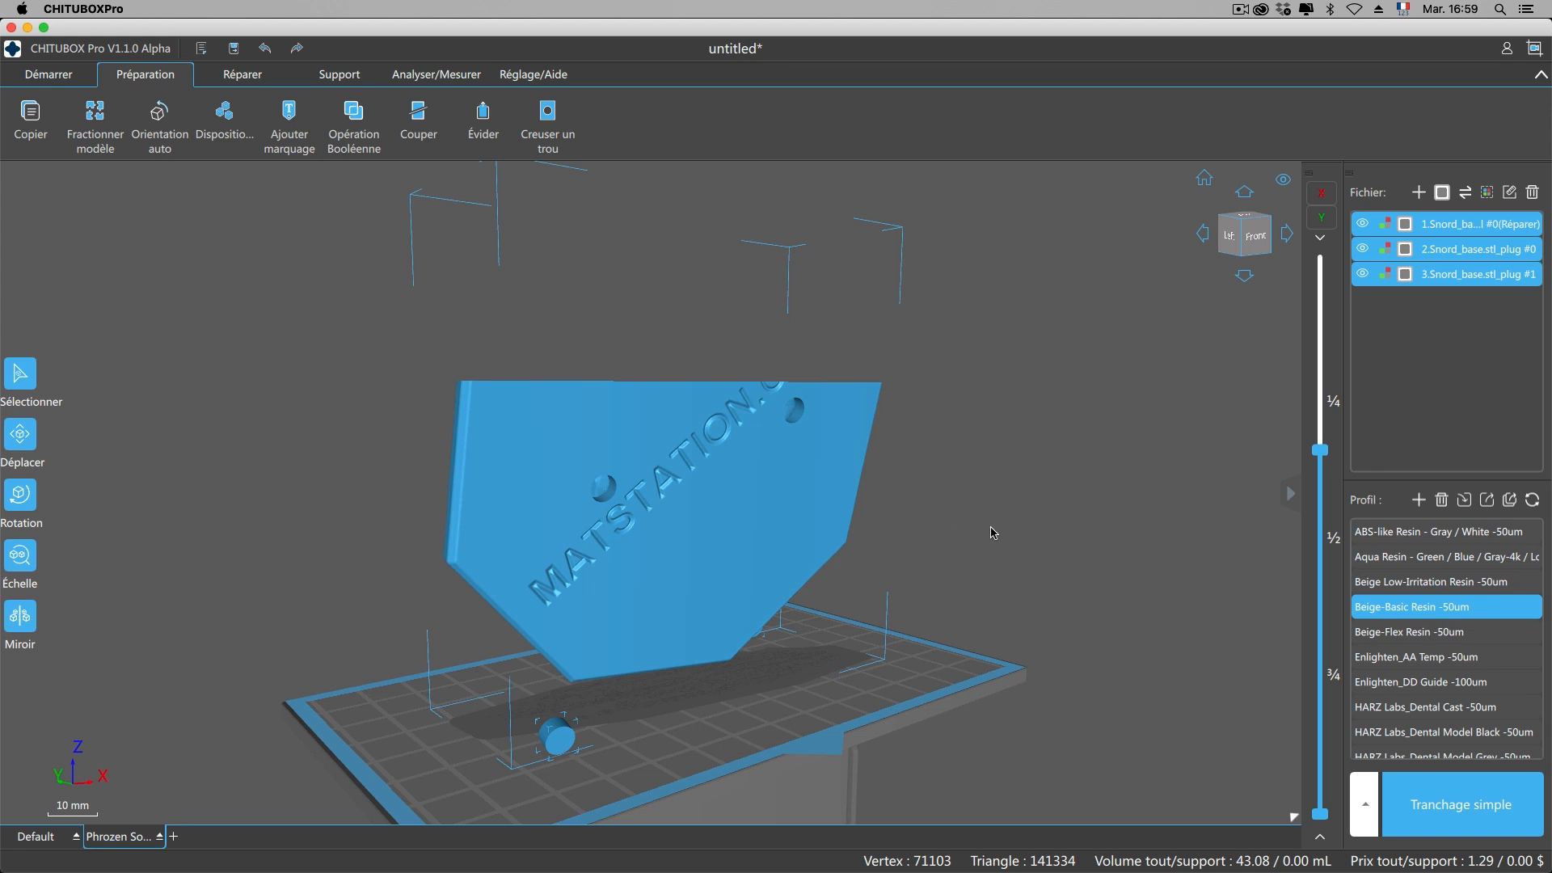
Toggle the visibility of the base and the two plugs one by one, and view the parts from the rocky side.
left_click_drag(993, 533, 1055, 547)
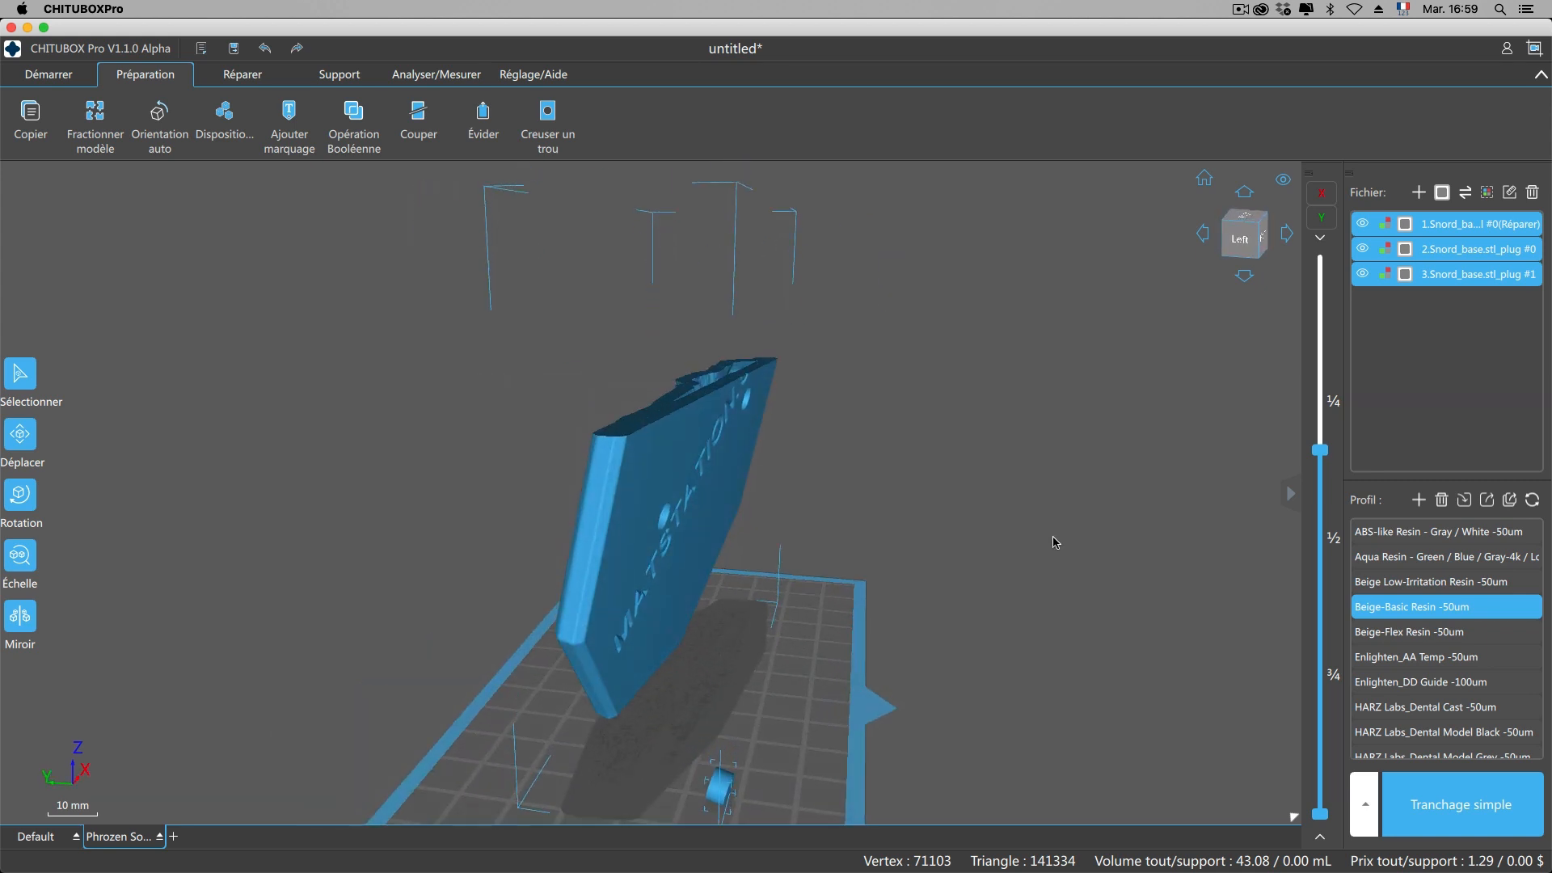
left_click(1363, 225)
left_click(1366, 226)
left_click(1363, 247)
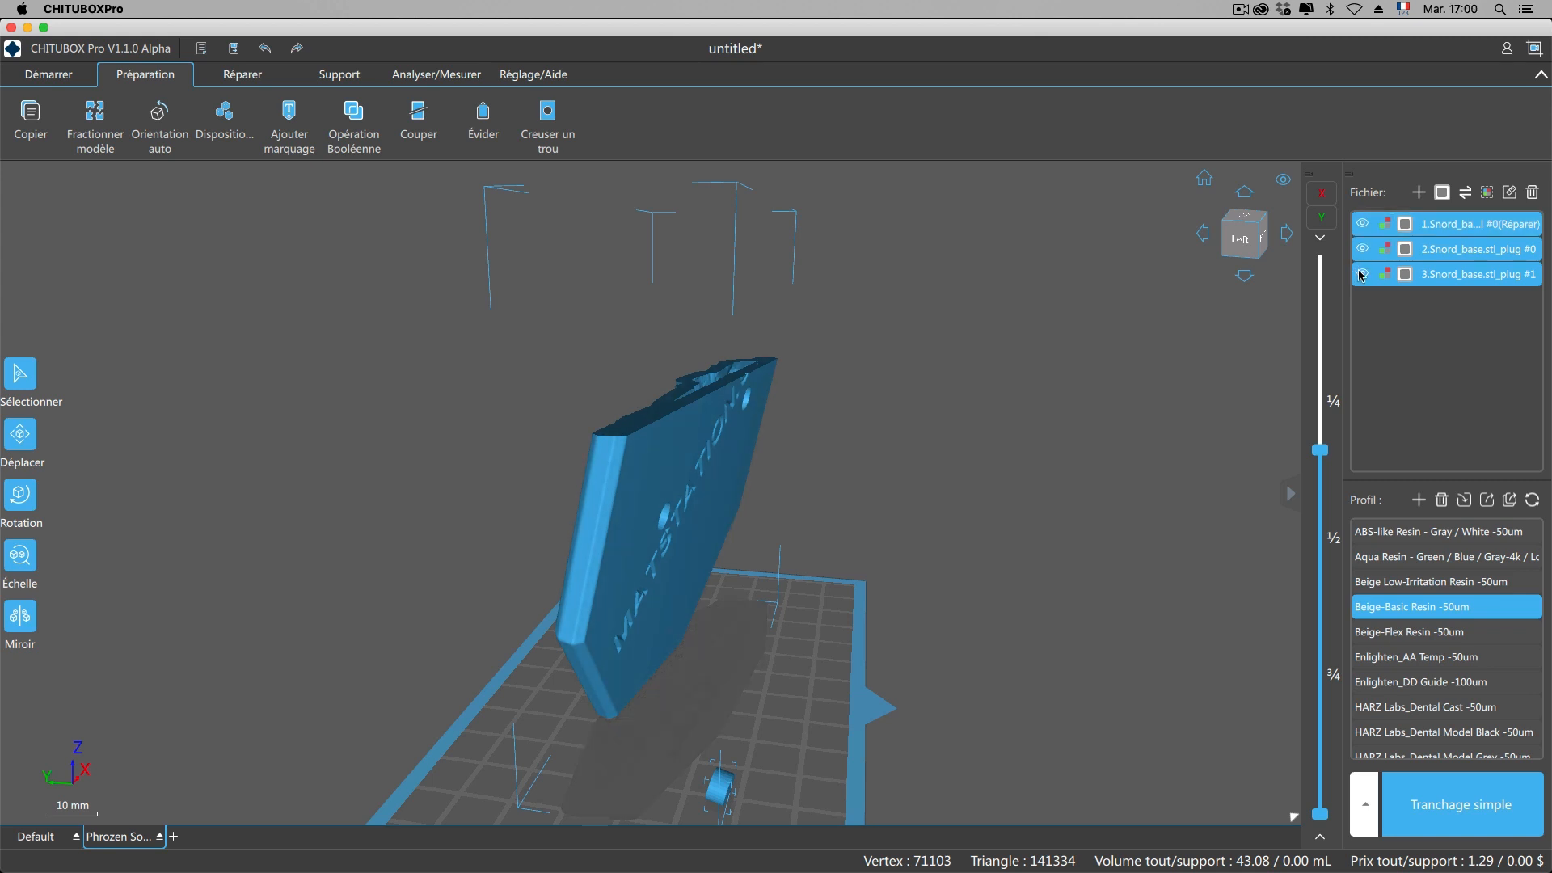
left_click(1361, 275)
left_click(1361, 275)
left_click_drag(1136, 349, 1172, 394)
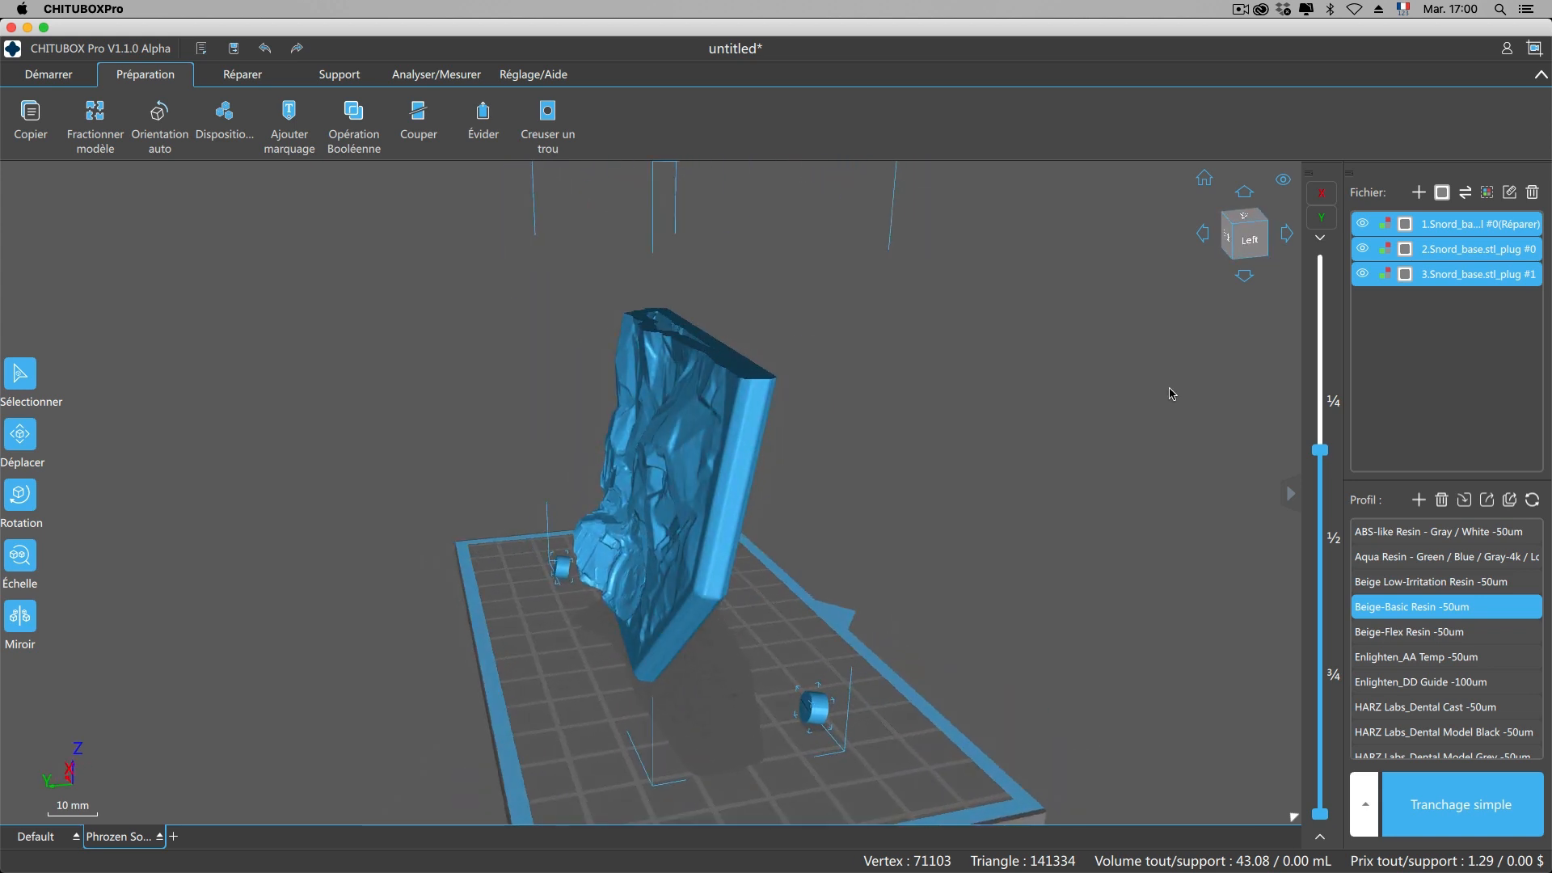
Try an orange-red display colour for the models without applying it.
left_click(1391, 230)
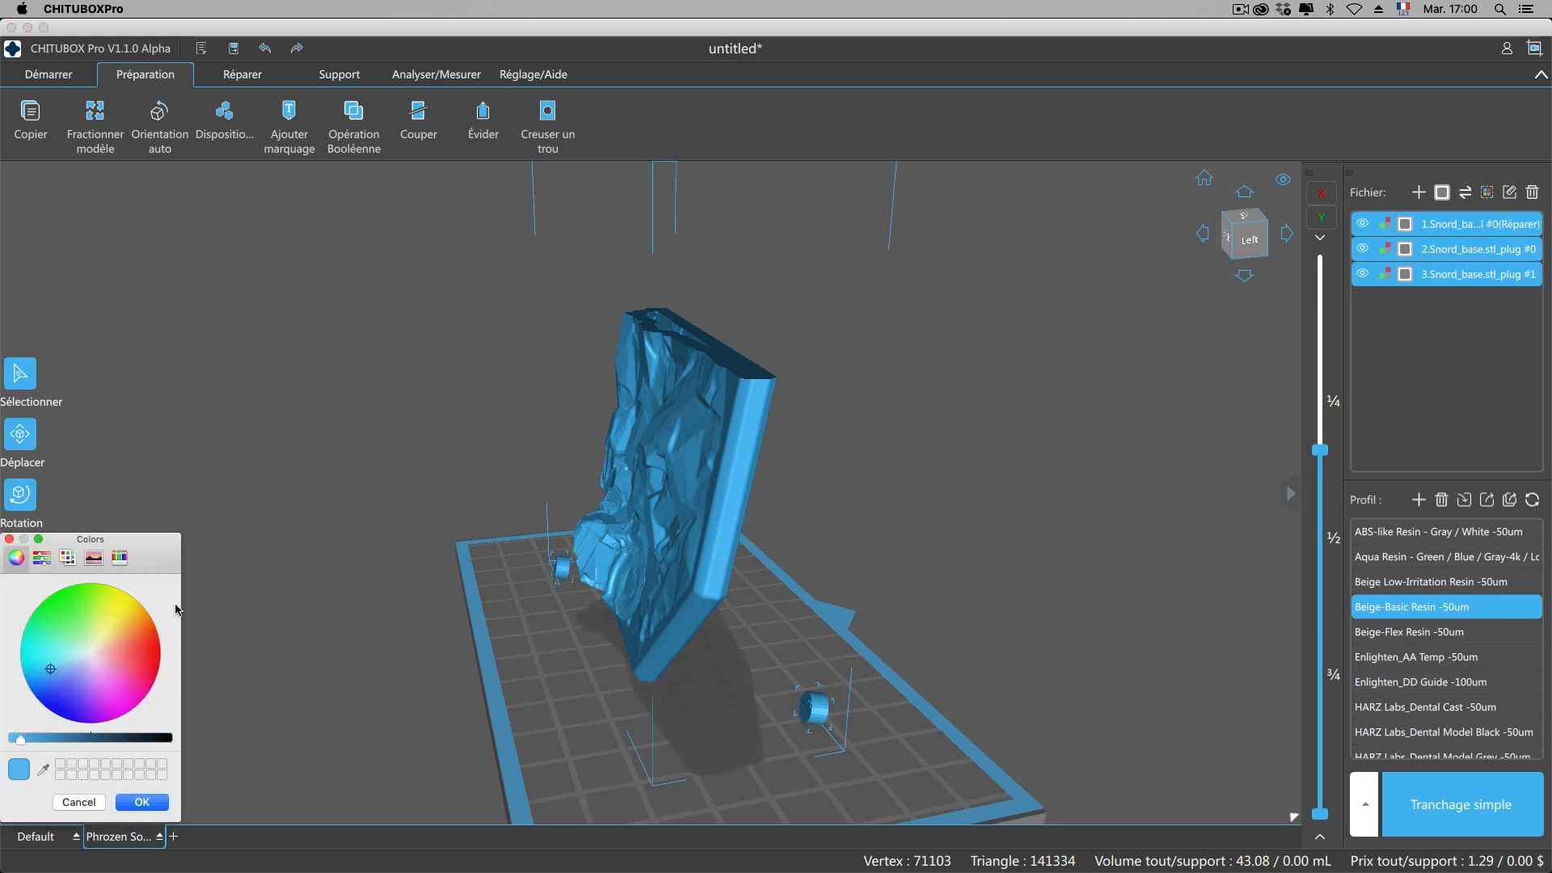
left_click(150, 638)
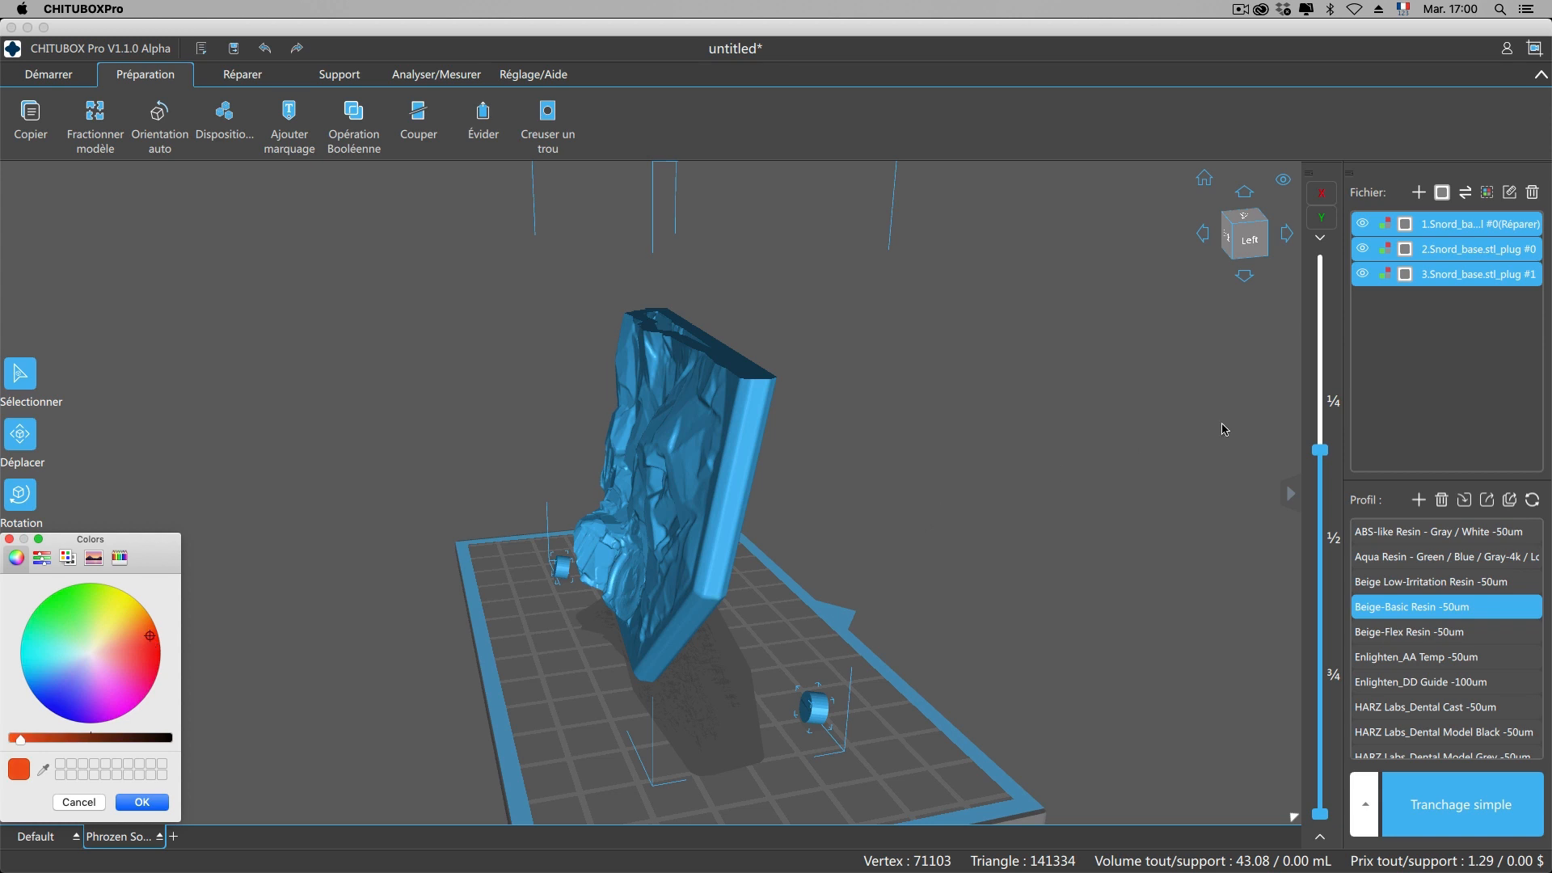
left_click(1401, 357)
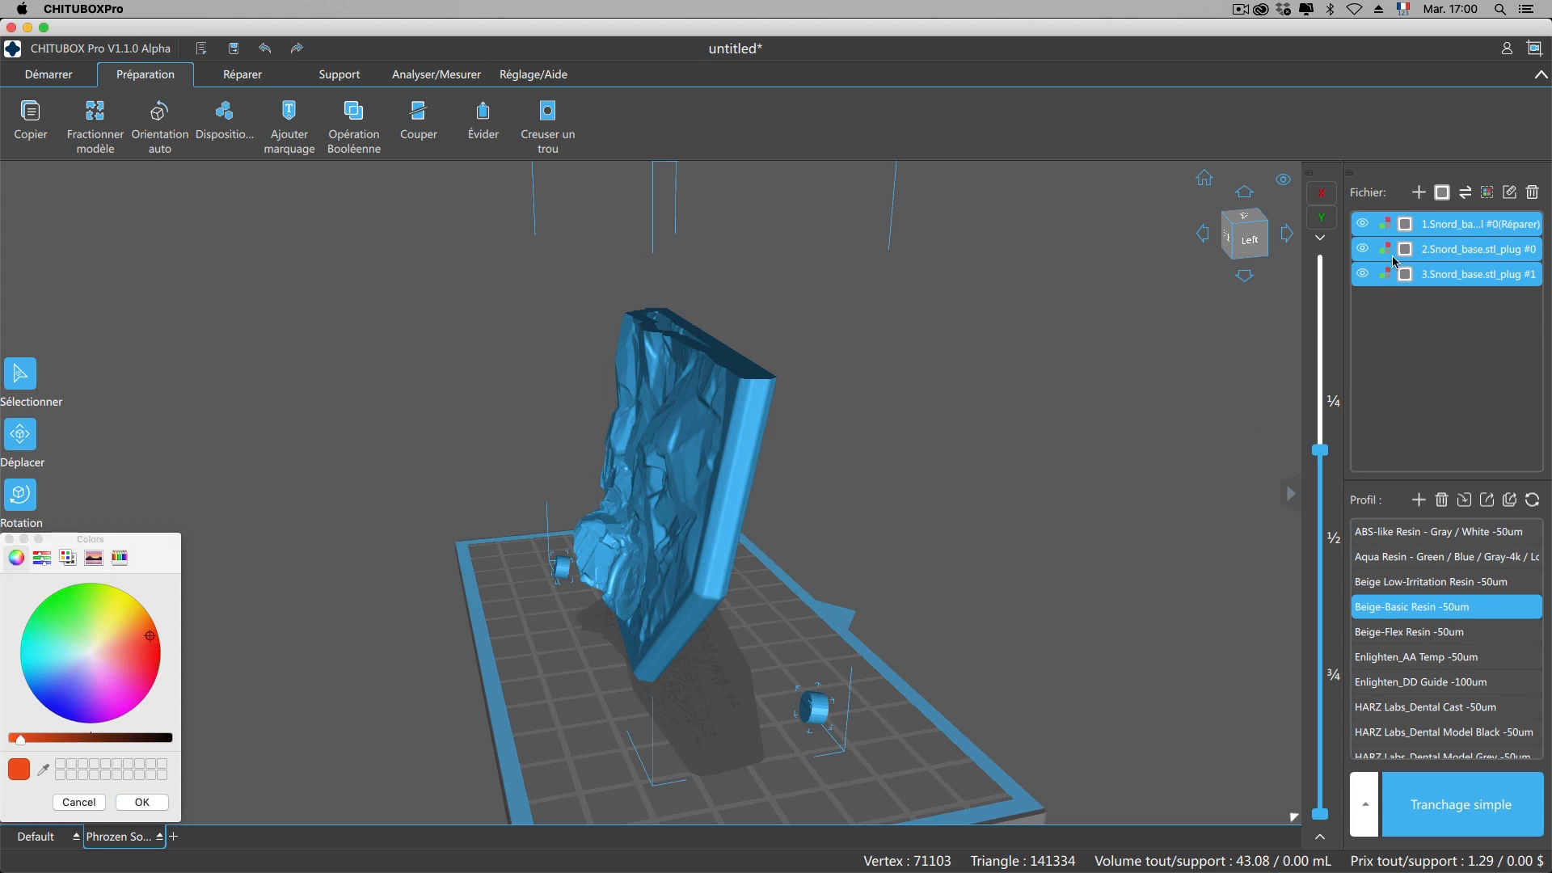
Toggle the selection of all three models on and off, ending with none selected.
left_click(1448, 189)
left_click(1443, 199)
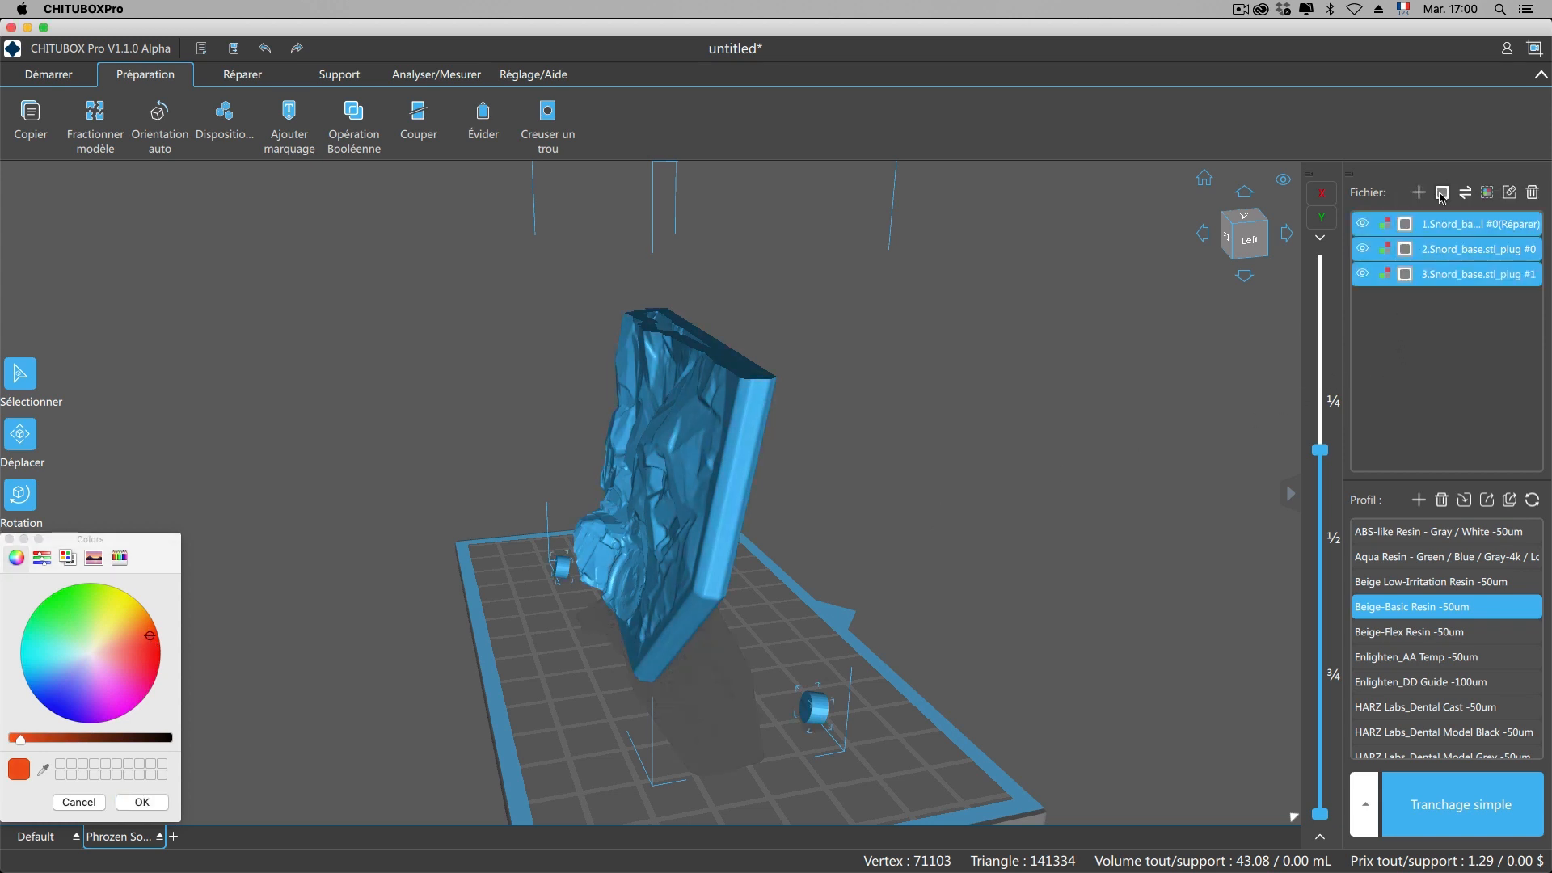
left_click(1442, 197)
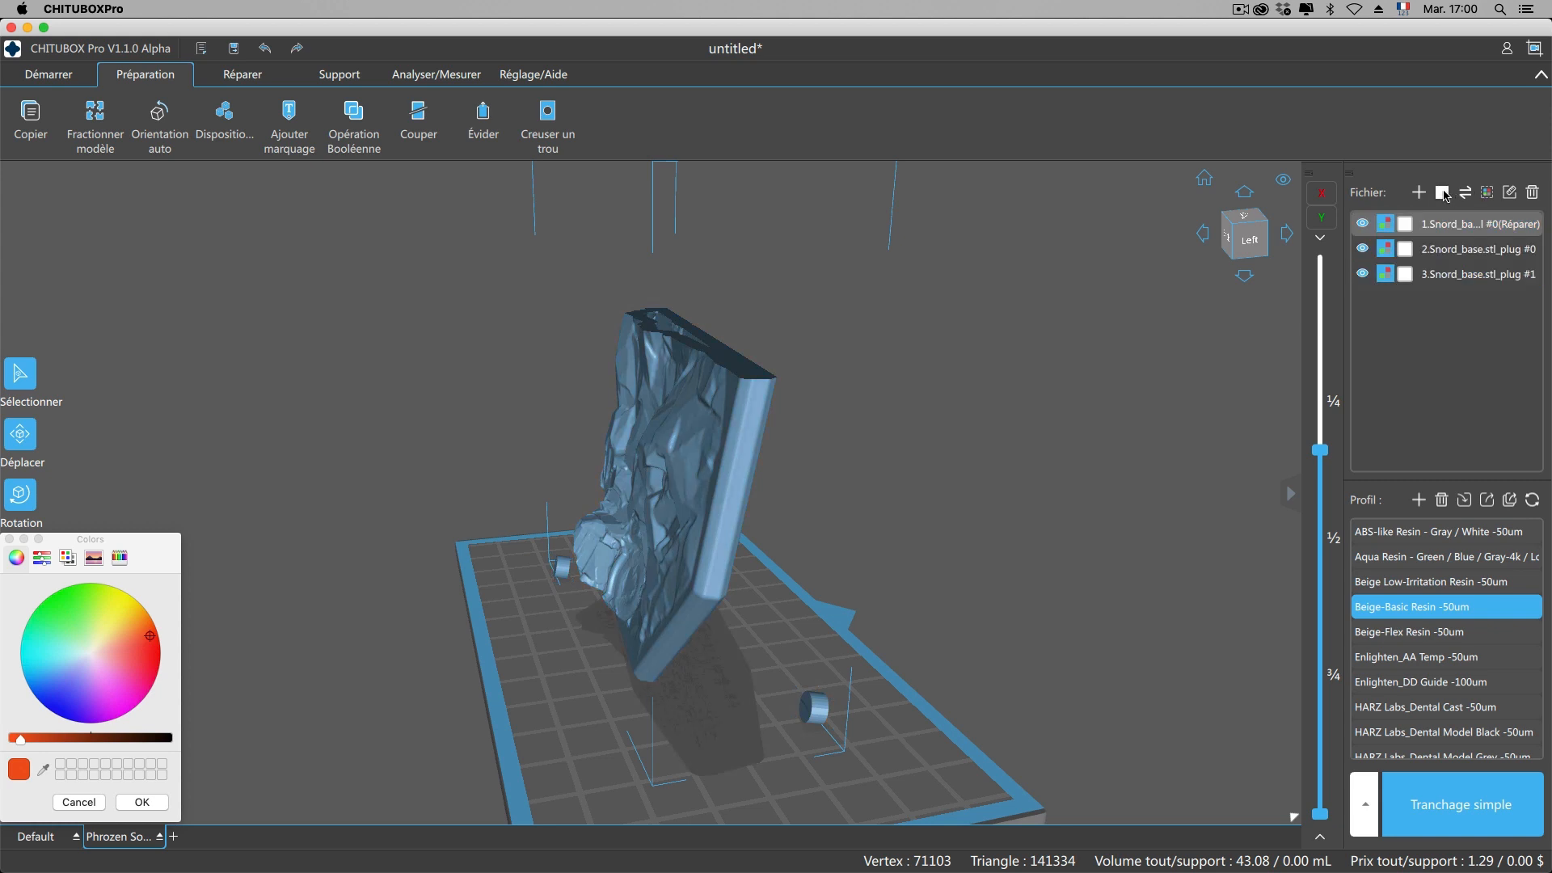
left_click(1444, 196)
left_click(1444, 196)
Randomize the models' display colours, checking the result on plug #1 and plug #0.
left_click(1441, 249)
left_click(1438, 277)
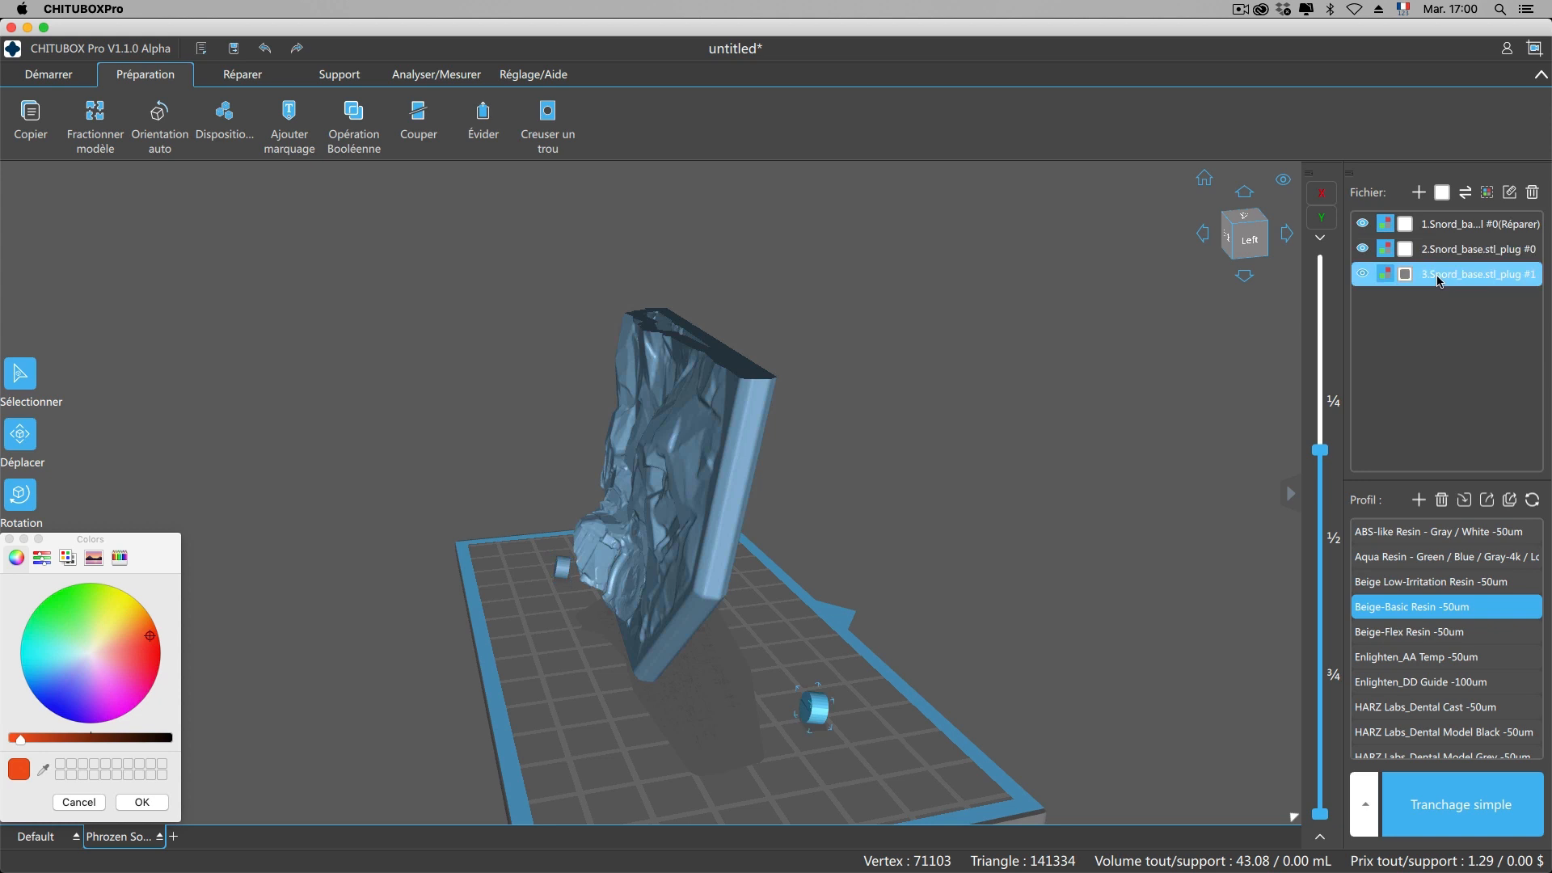
left_click(1490, 197)
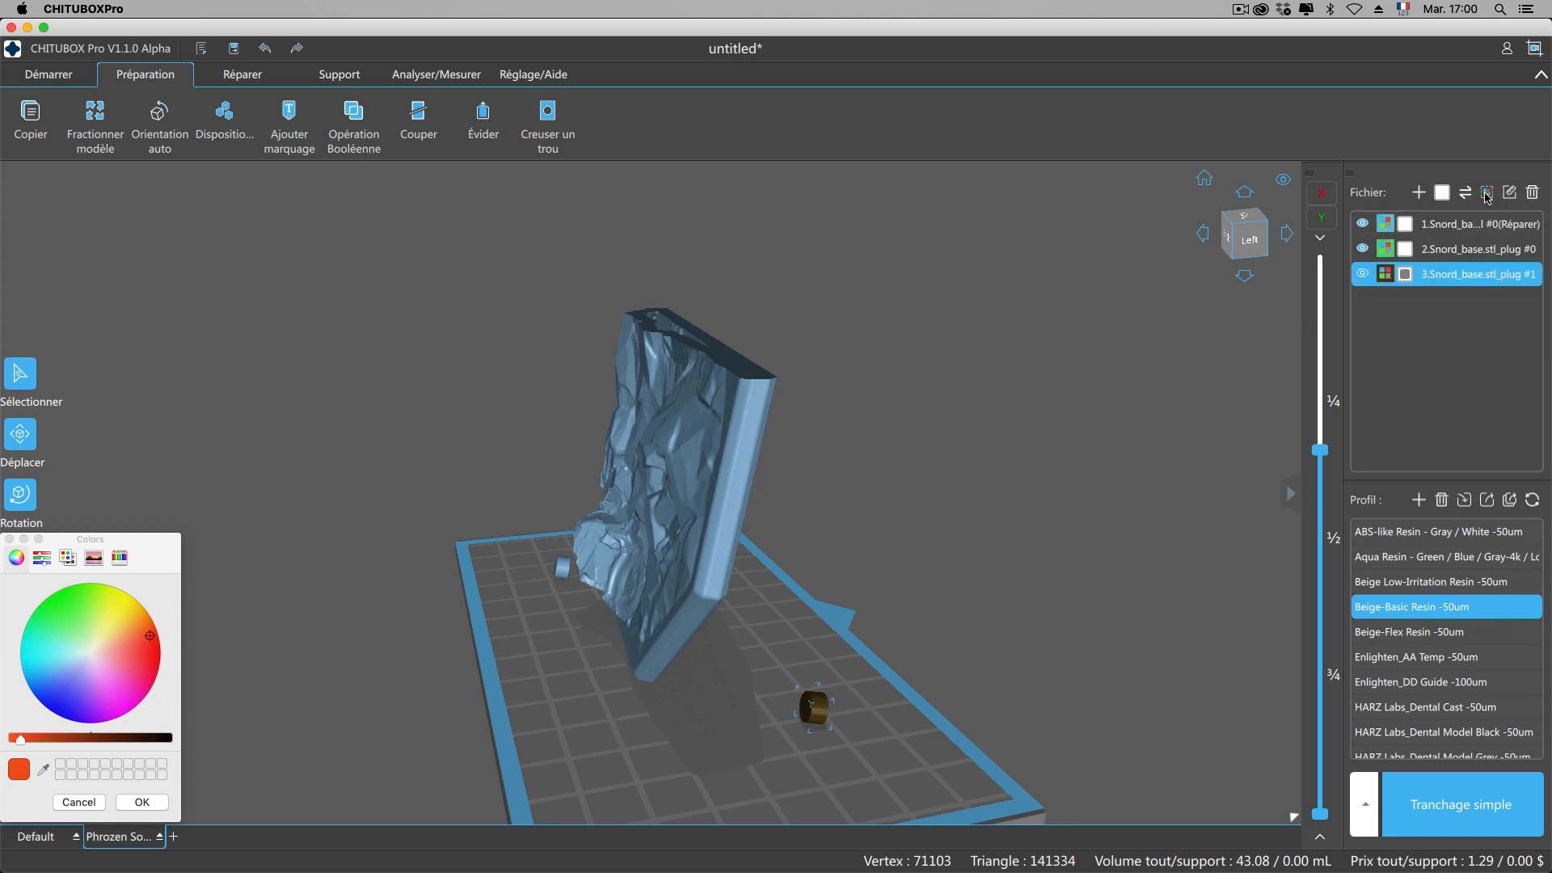
left_click(1443, 250)
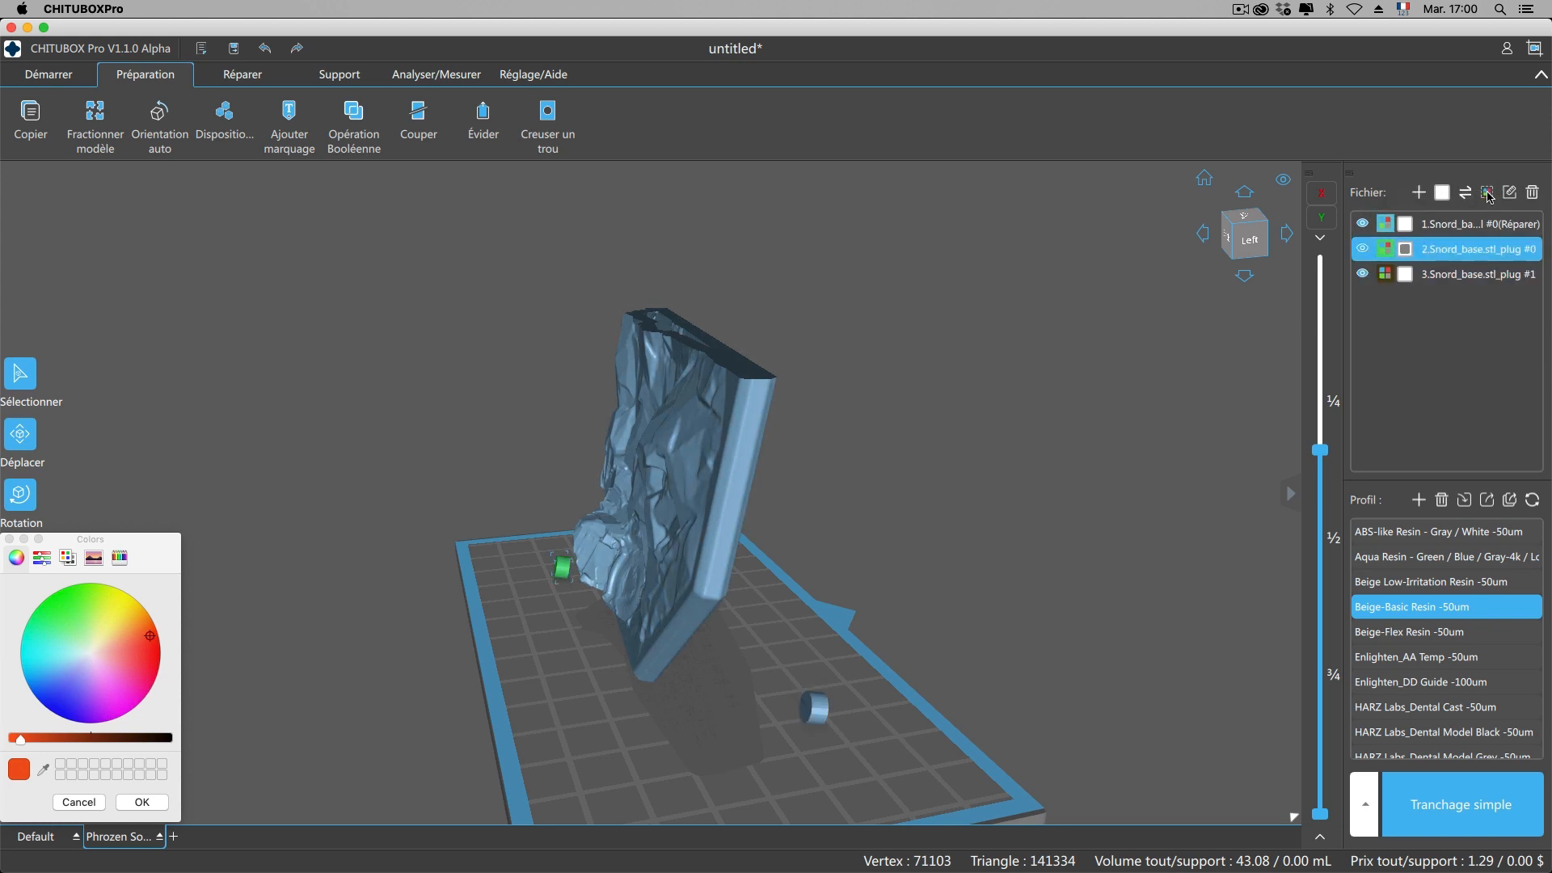
left_click(1490, 196)
left_click(1490, 196)
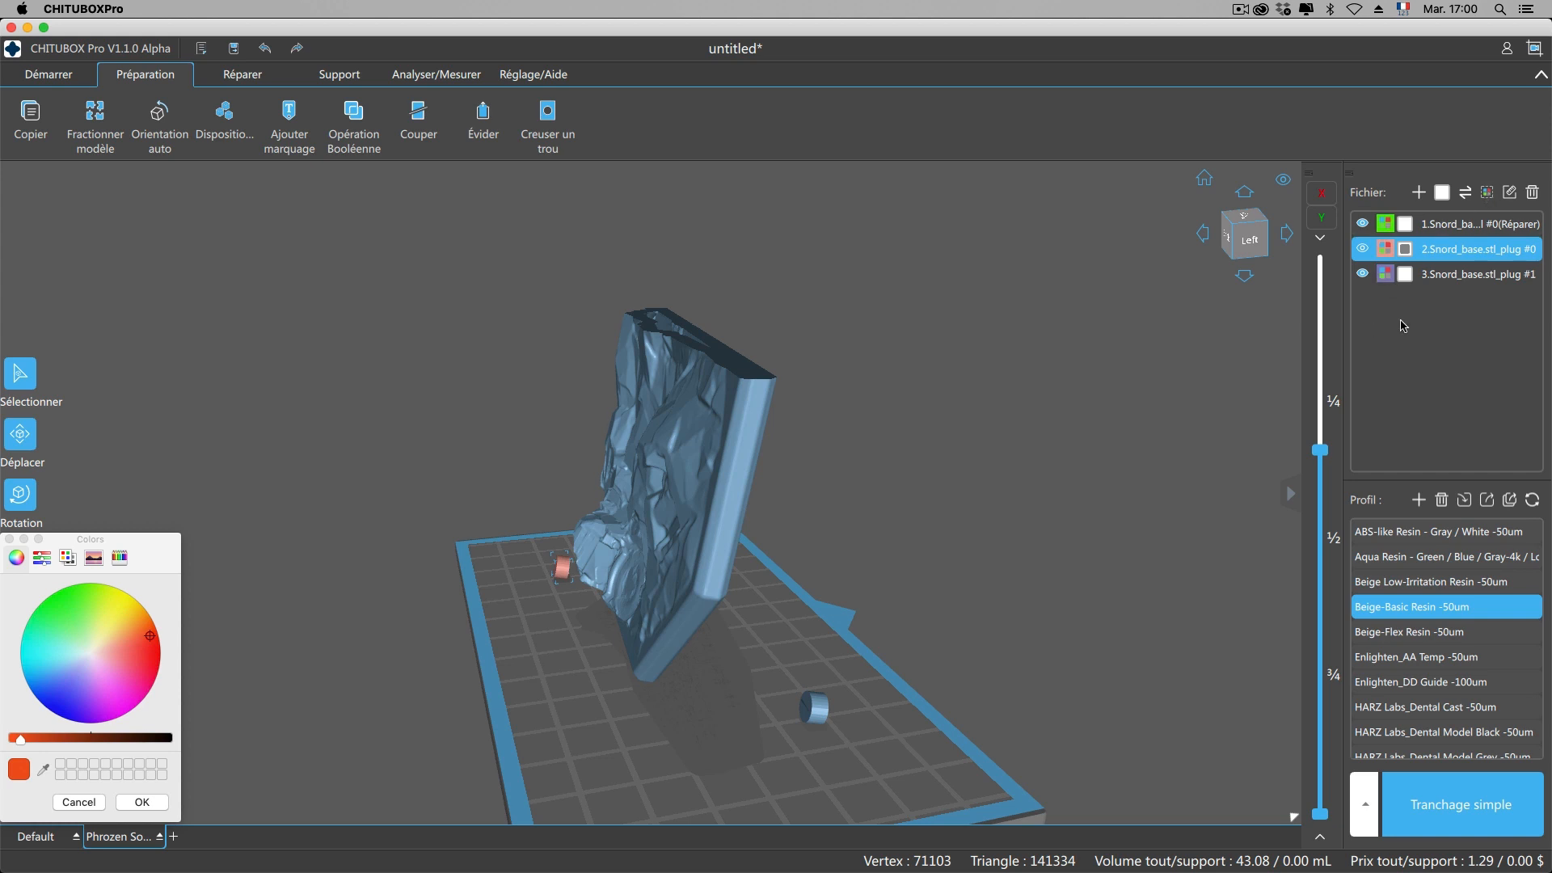
Select the base and each plug in turn to compare their assigned colours, and dismiss the colour picker.
left_click(1453, 226)
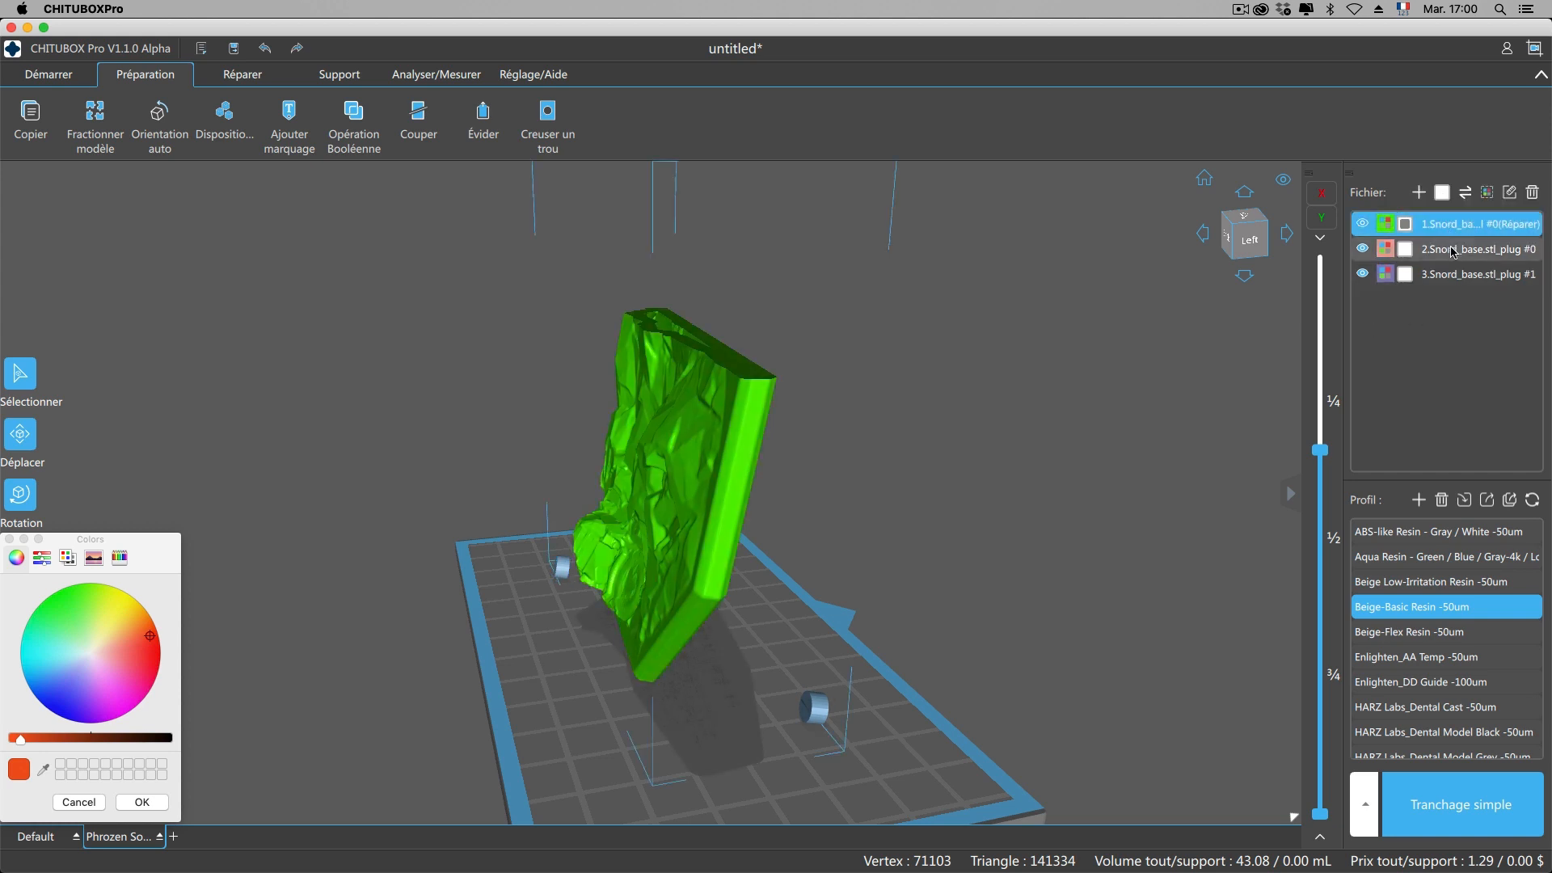
left_click(1452, 252)
left_click(1450, 277)
left_click(1451, 252)
left_click(1449, 278)
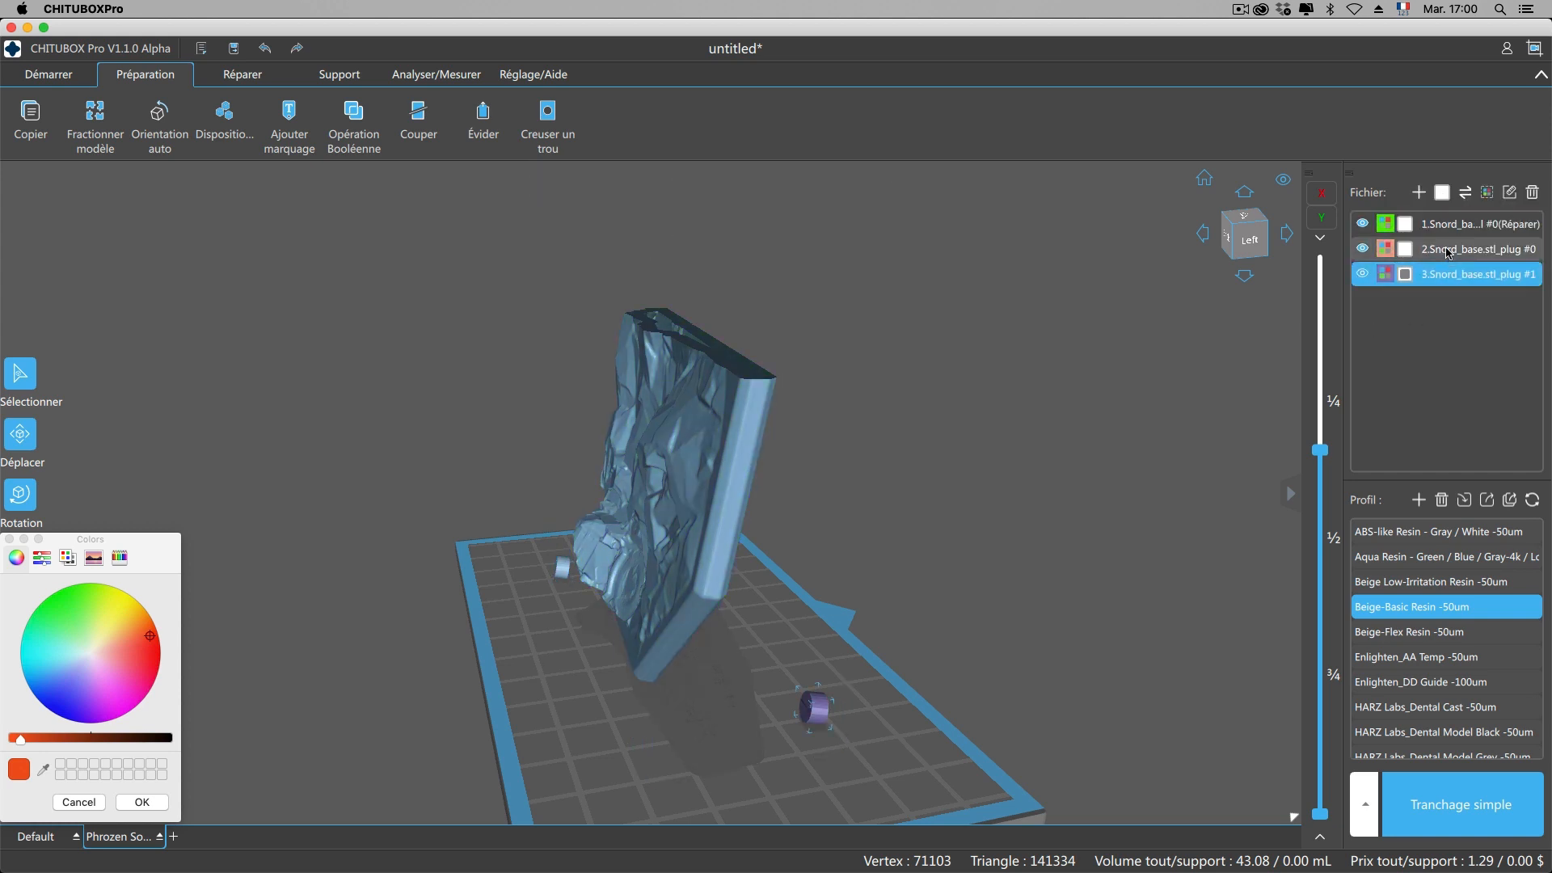
left_click(1448, 250)
left_click(1451, 226)
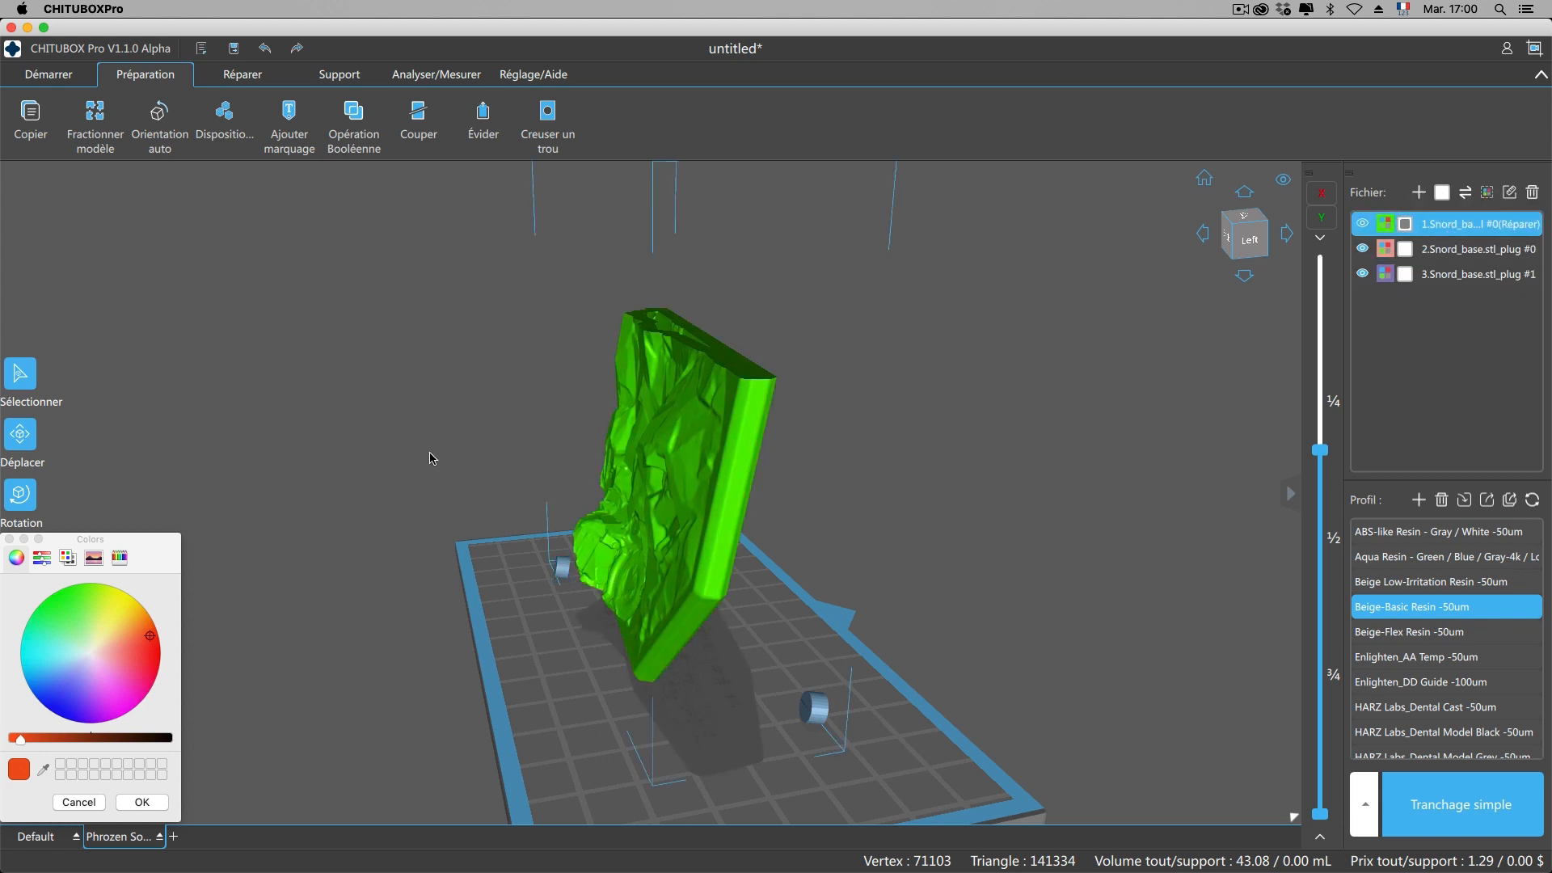
left_click(9, 540)
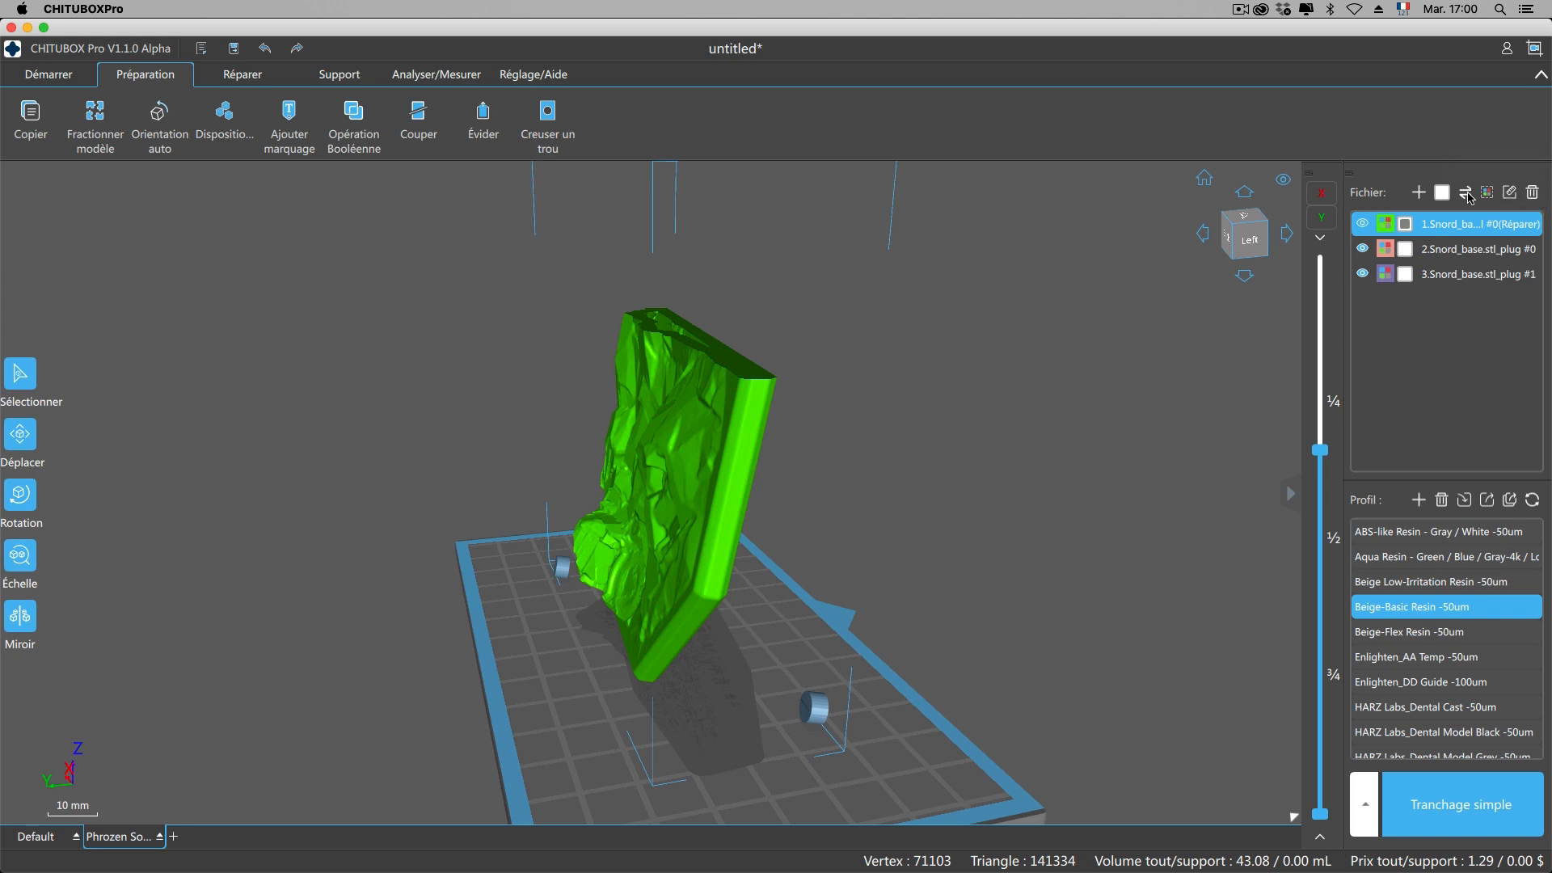
Invert the model selection back and forth between the base and the two plugs, ending with the base selected.
left_click(1465, 193)
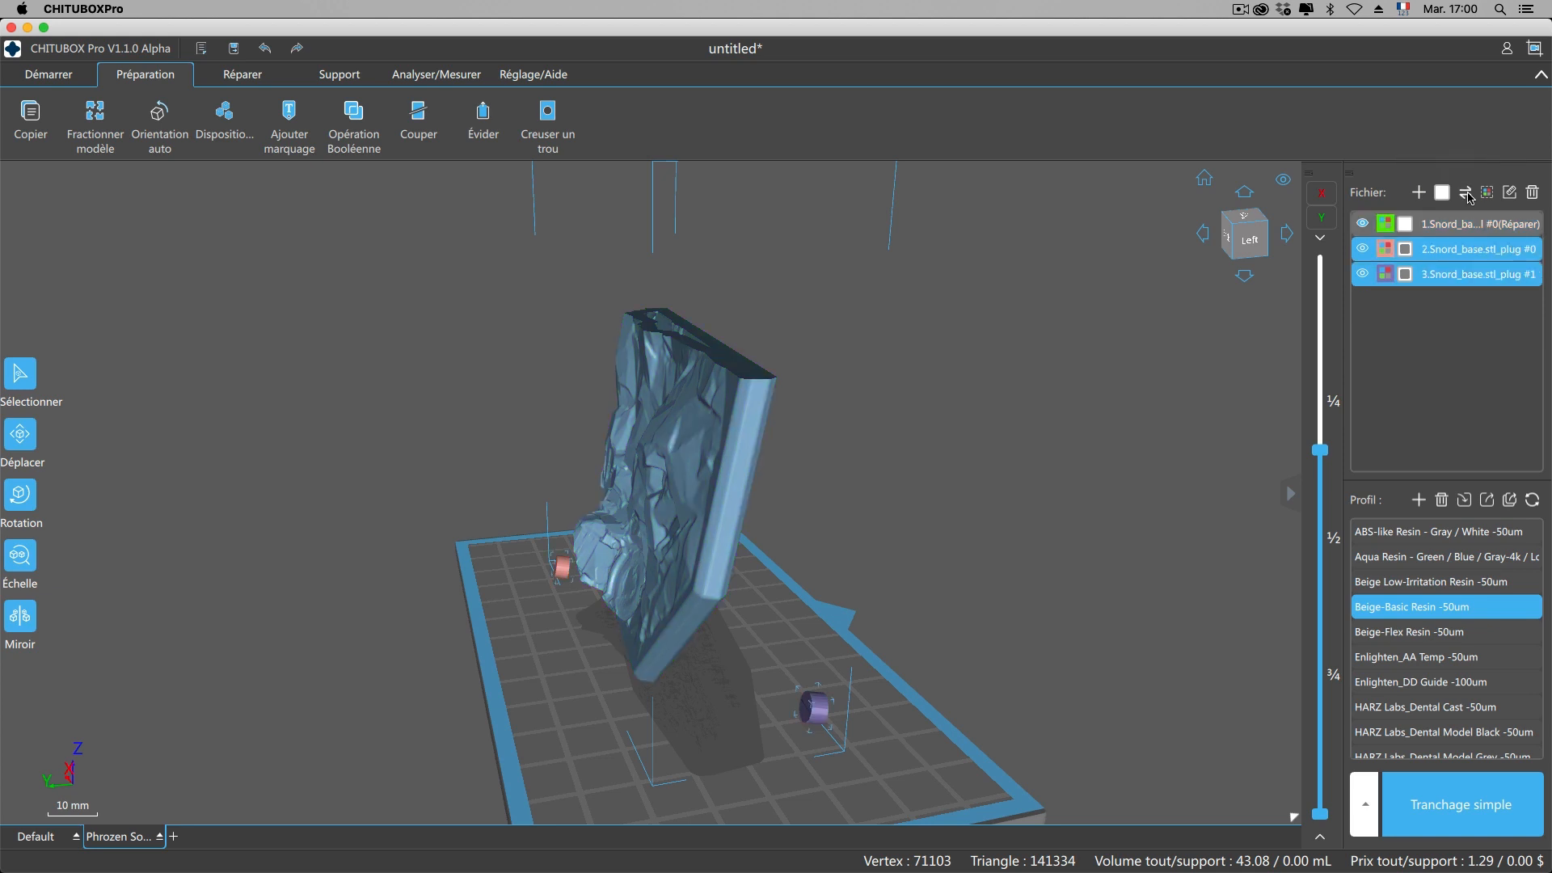
left_click(1467, 194)
left_click(1467, 194)
left_click(1467, 194)
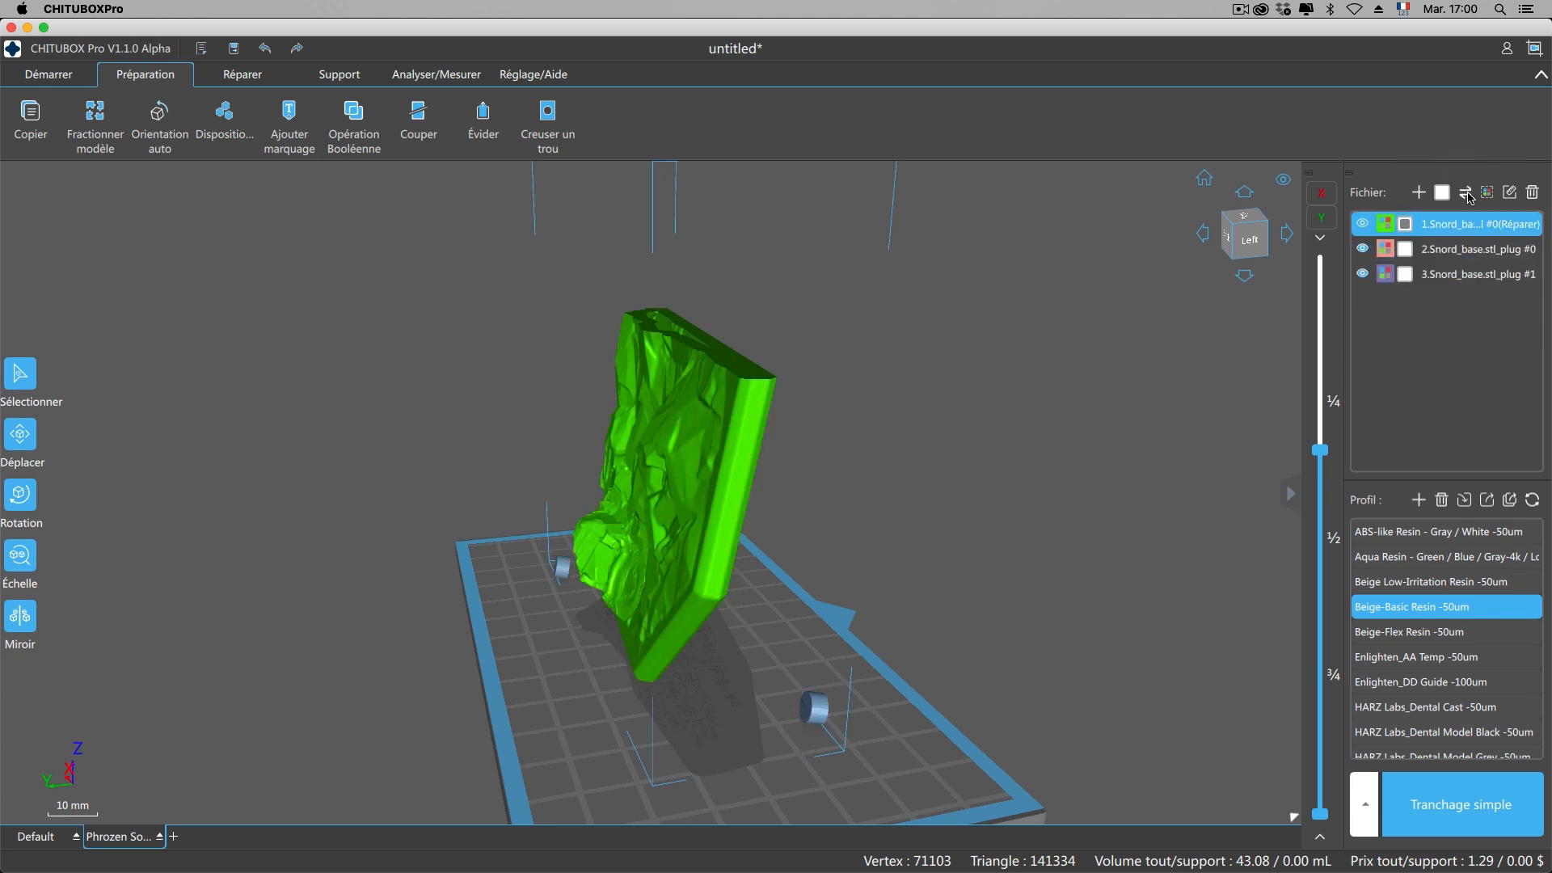
left_click(1467, 194)
left_click(1467, 194)
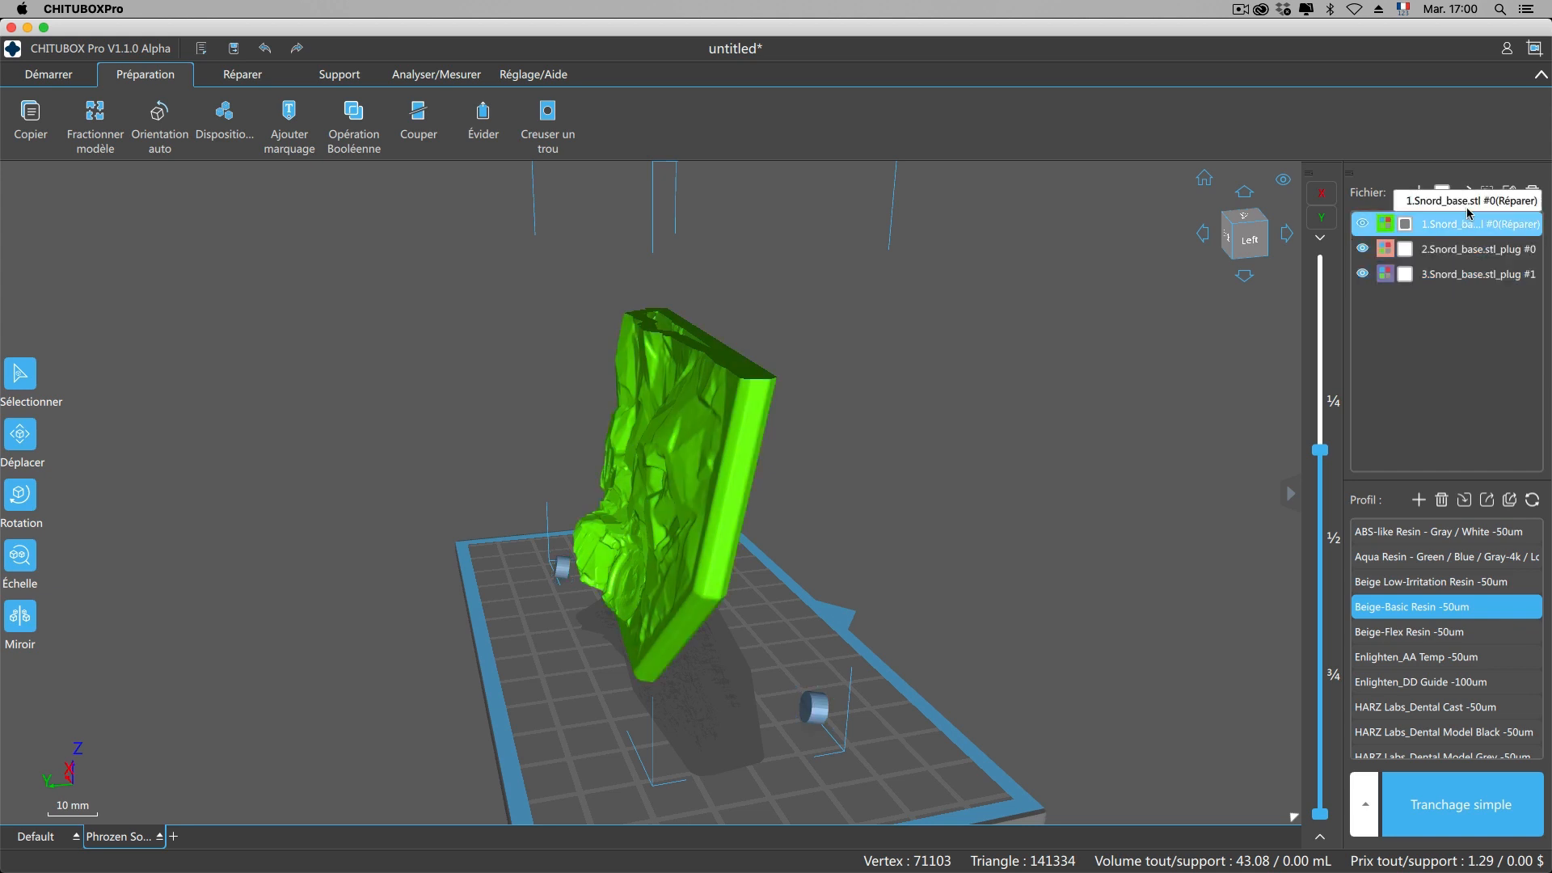
Delete both plug models, leaving only the base on the build plate.
left_click(1444, 251)
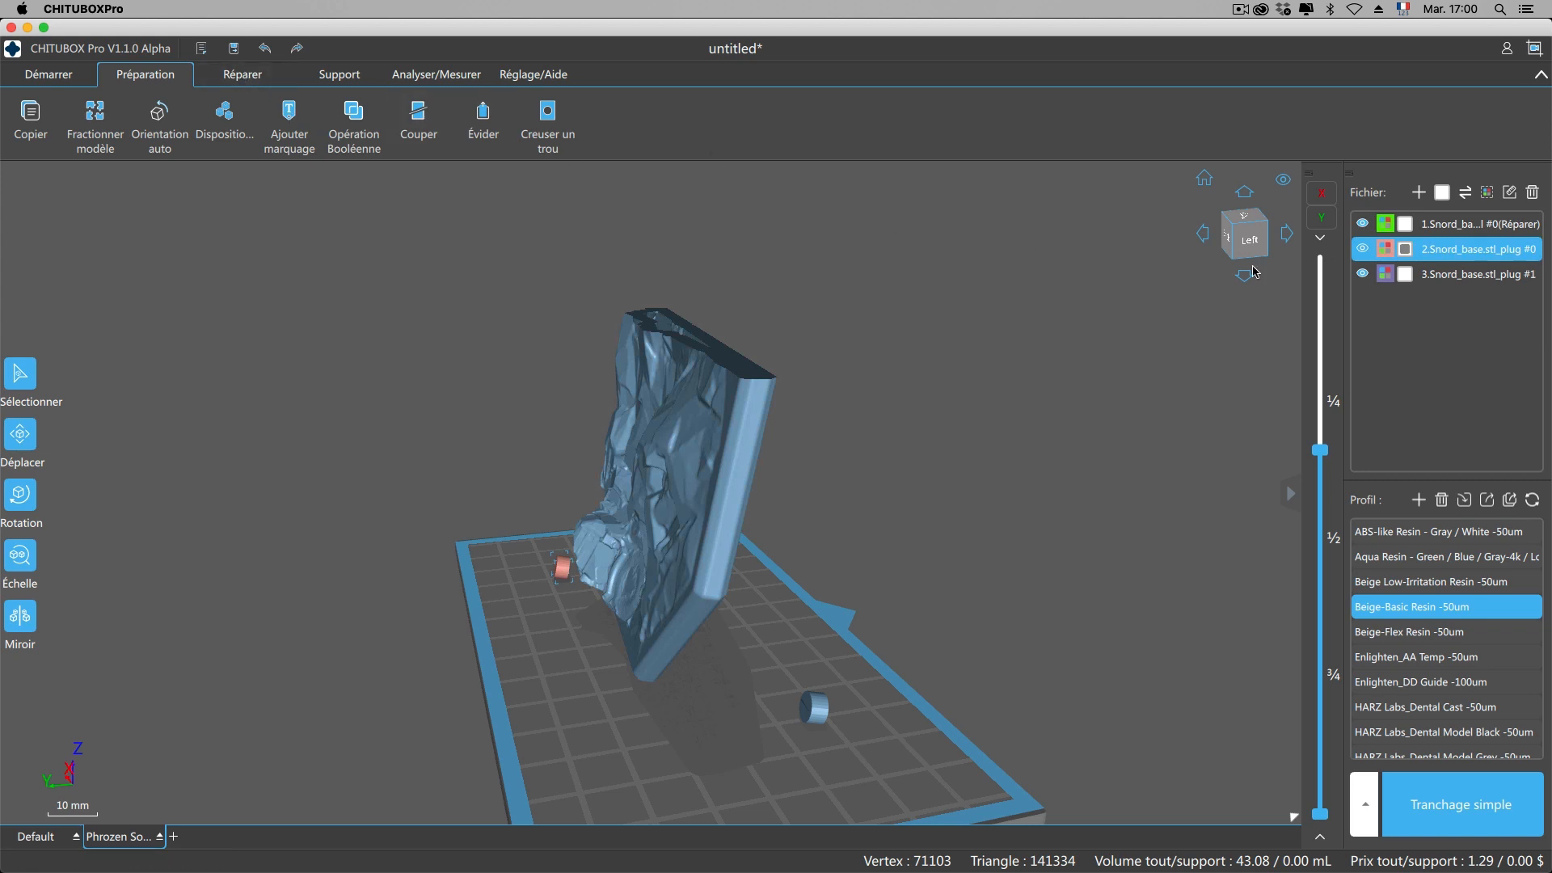
left_click(1532, 192)
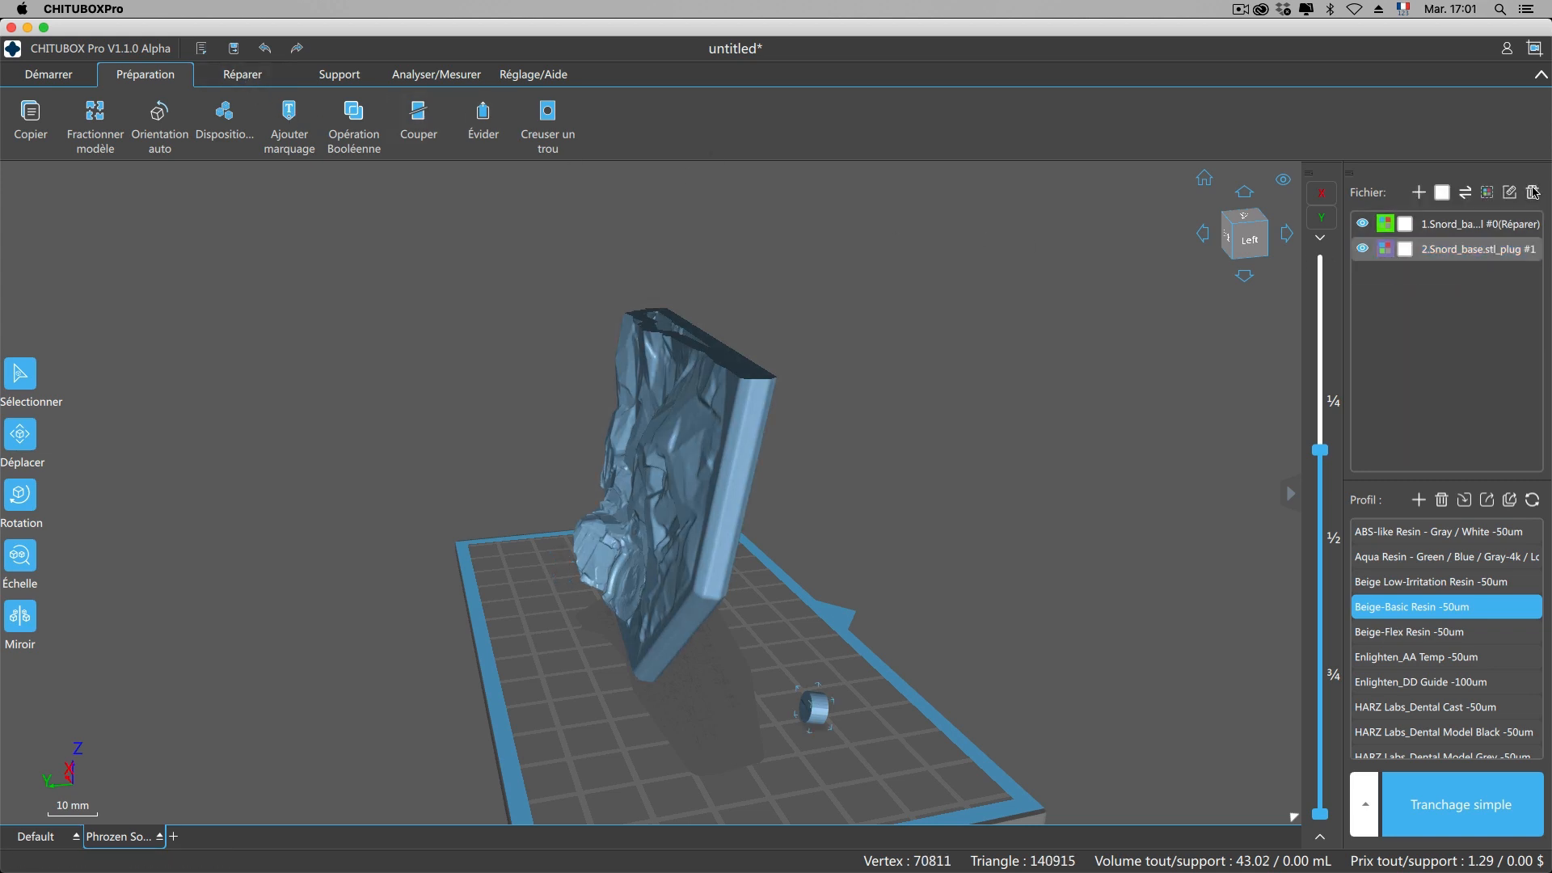
left_click(1532, 191)
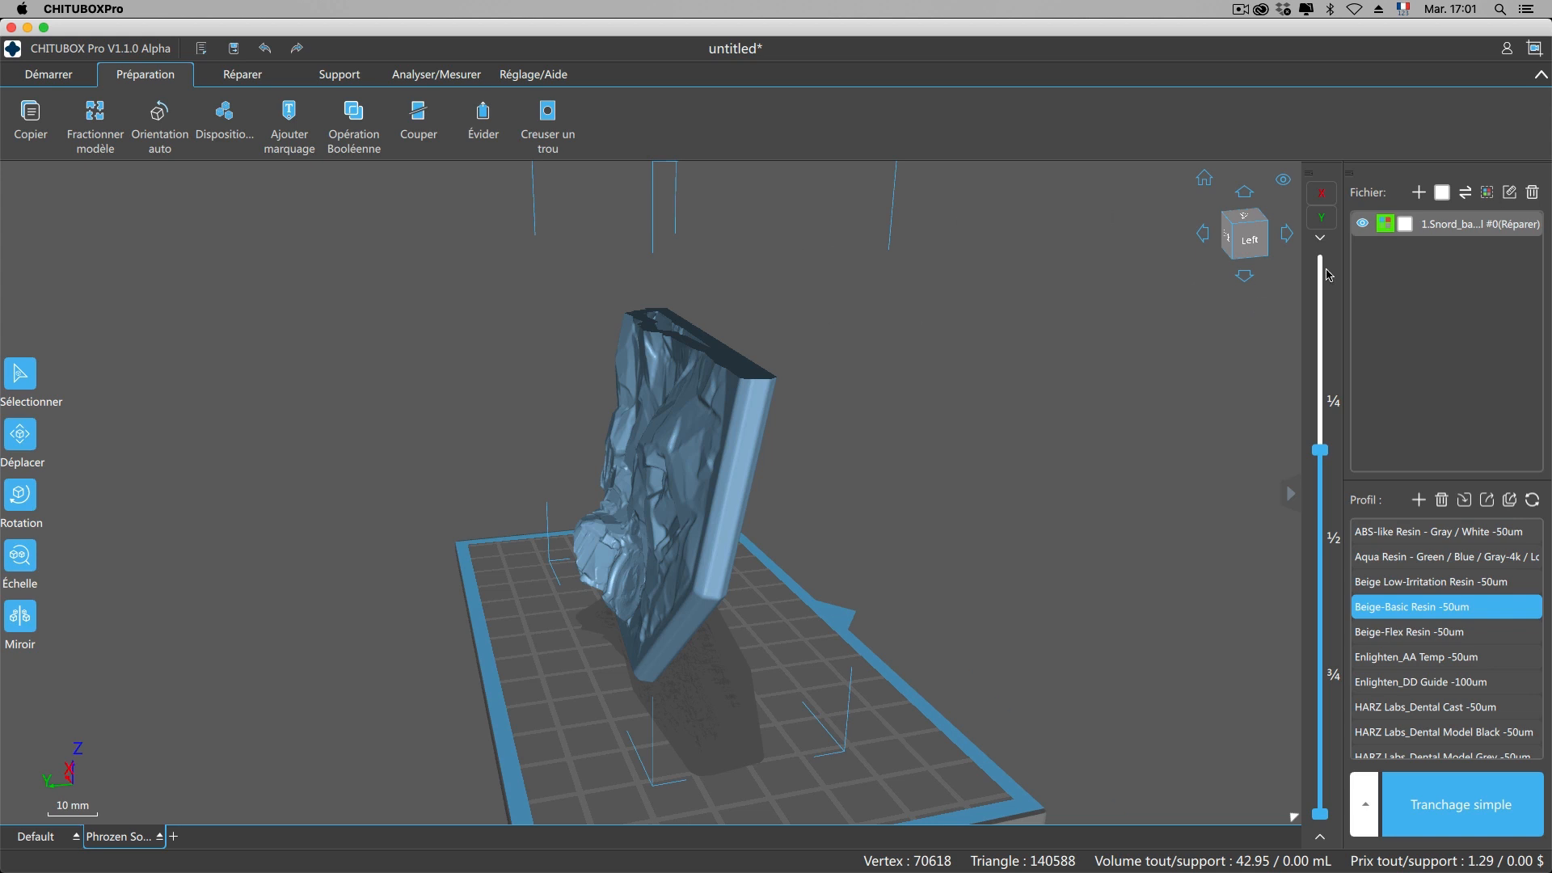
Delete the base from the build plate and re-import Snord_base.stl, accepting the automatic repair of damaged models.
left_click(1478, 227)
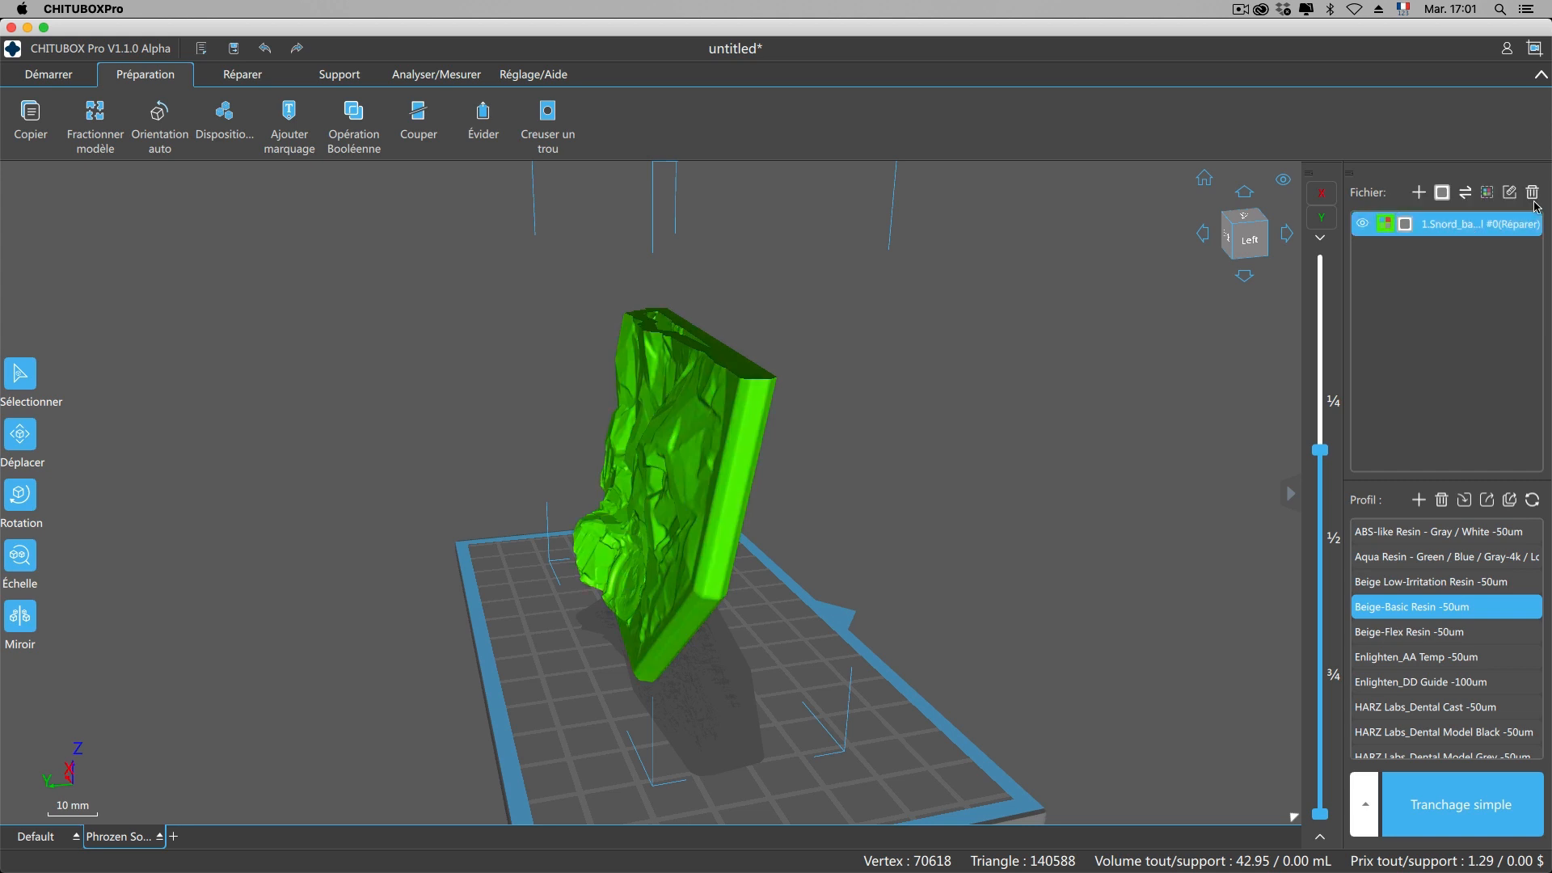
left_click(1533, 194)
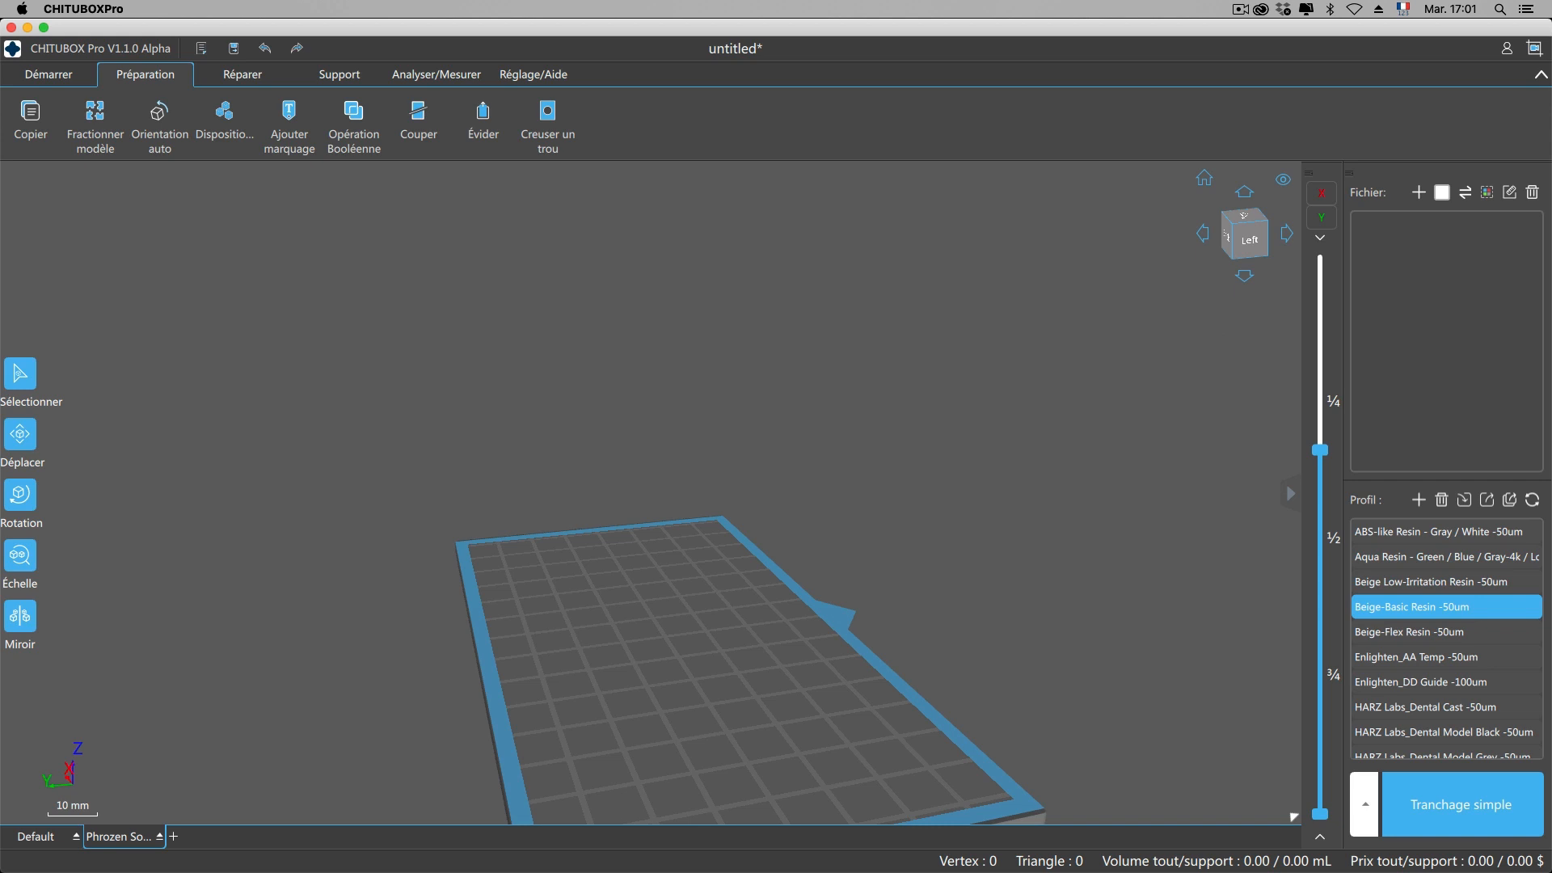
left_click_drag(307, 409, 620, 458)
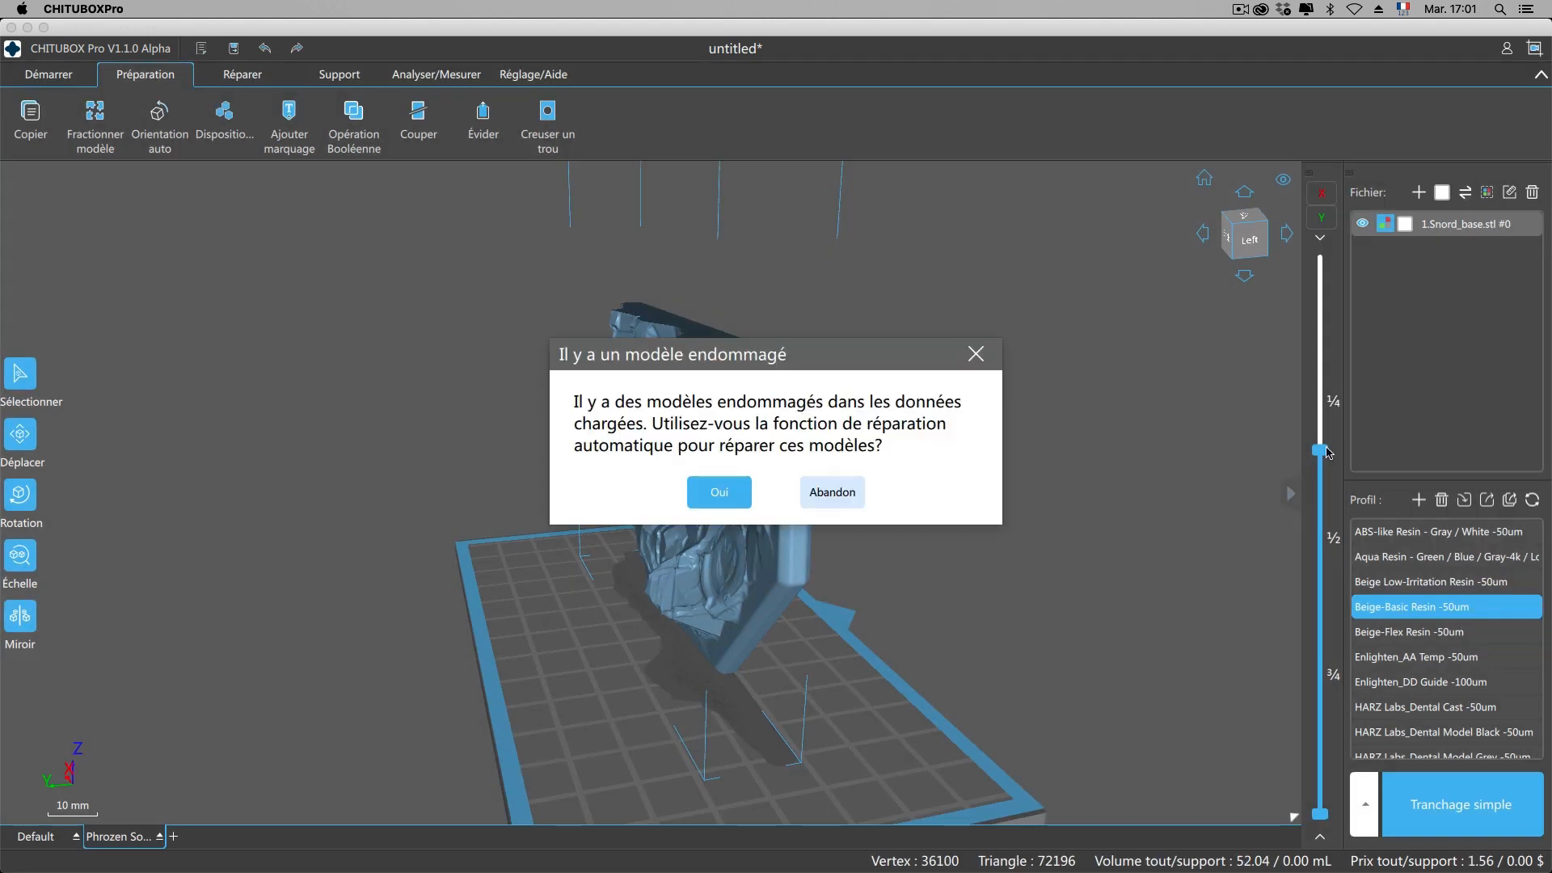
left_click(721, 485)
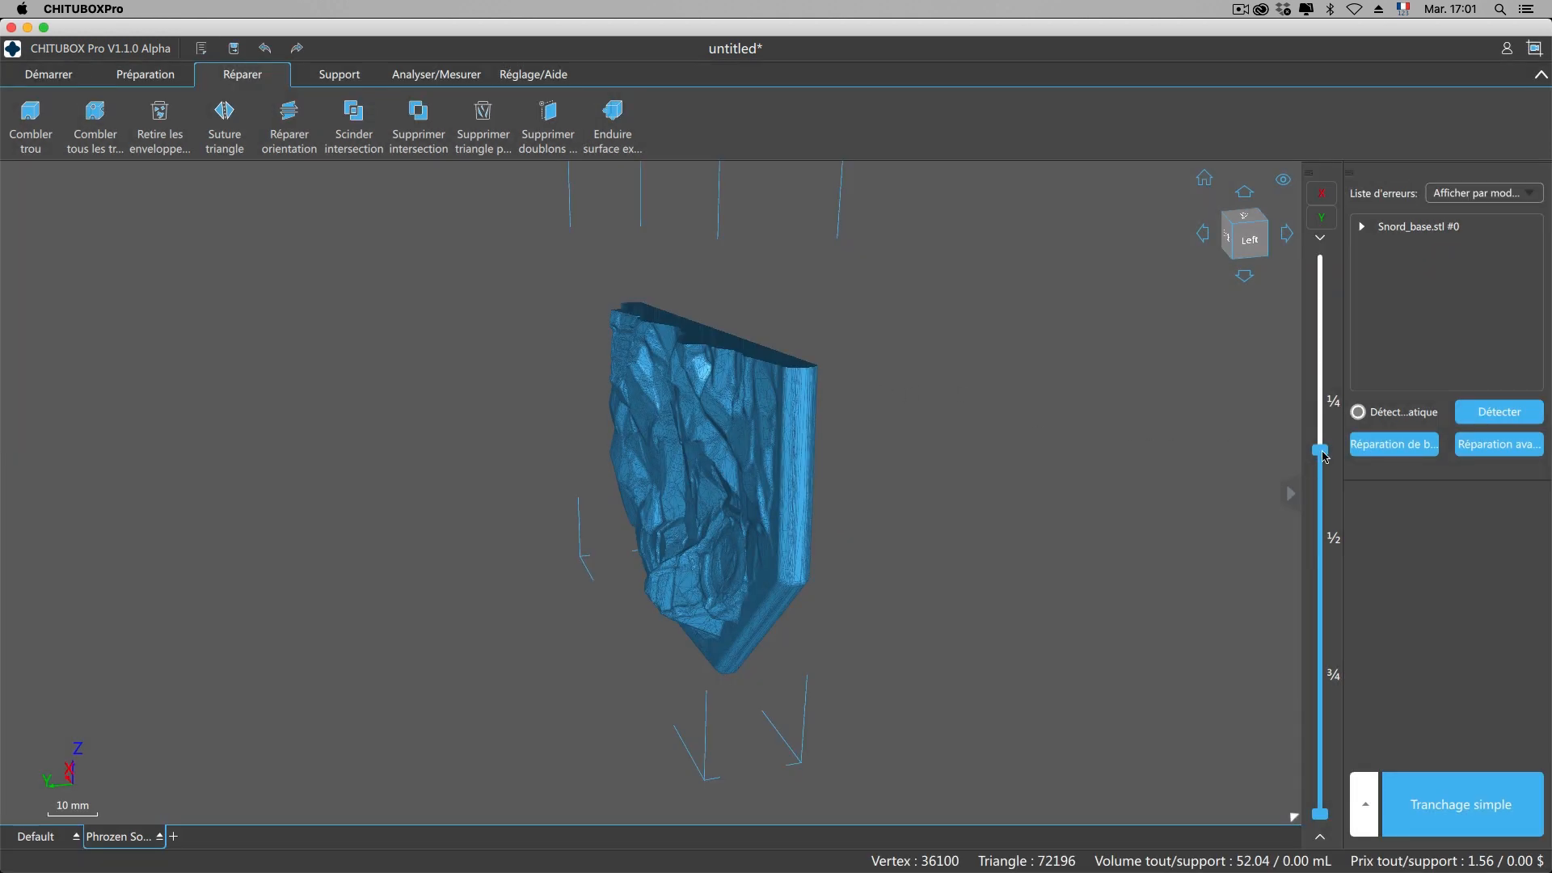
Raise the layer view to the base's full height, then fill all its holes and keep only the repaired model.
left_click_drag(1325, 457, 1341, 253)
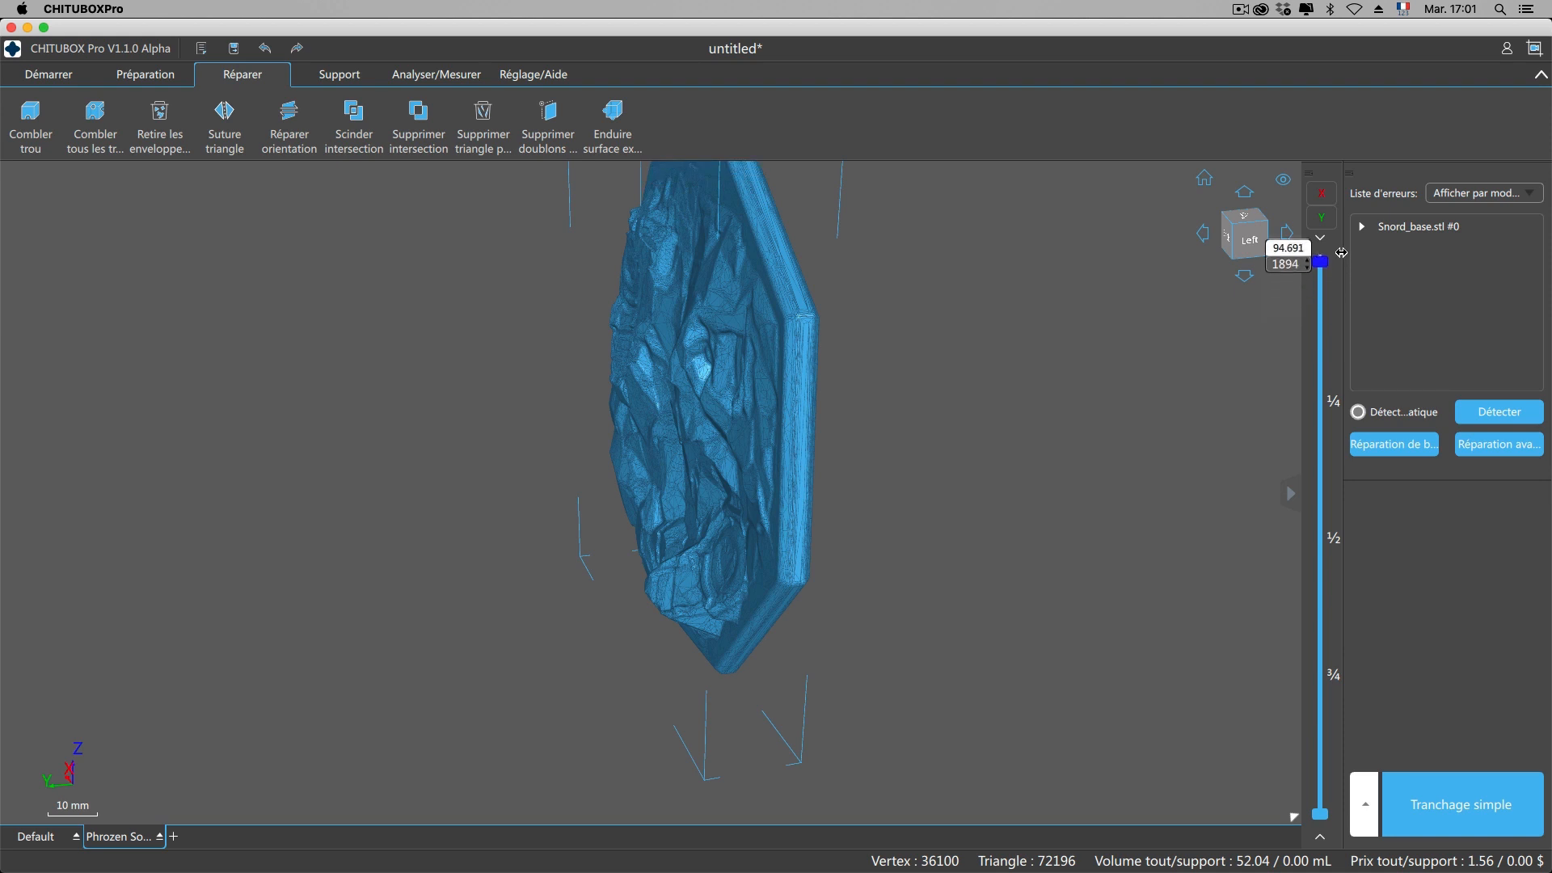
left_click(95, 121)
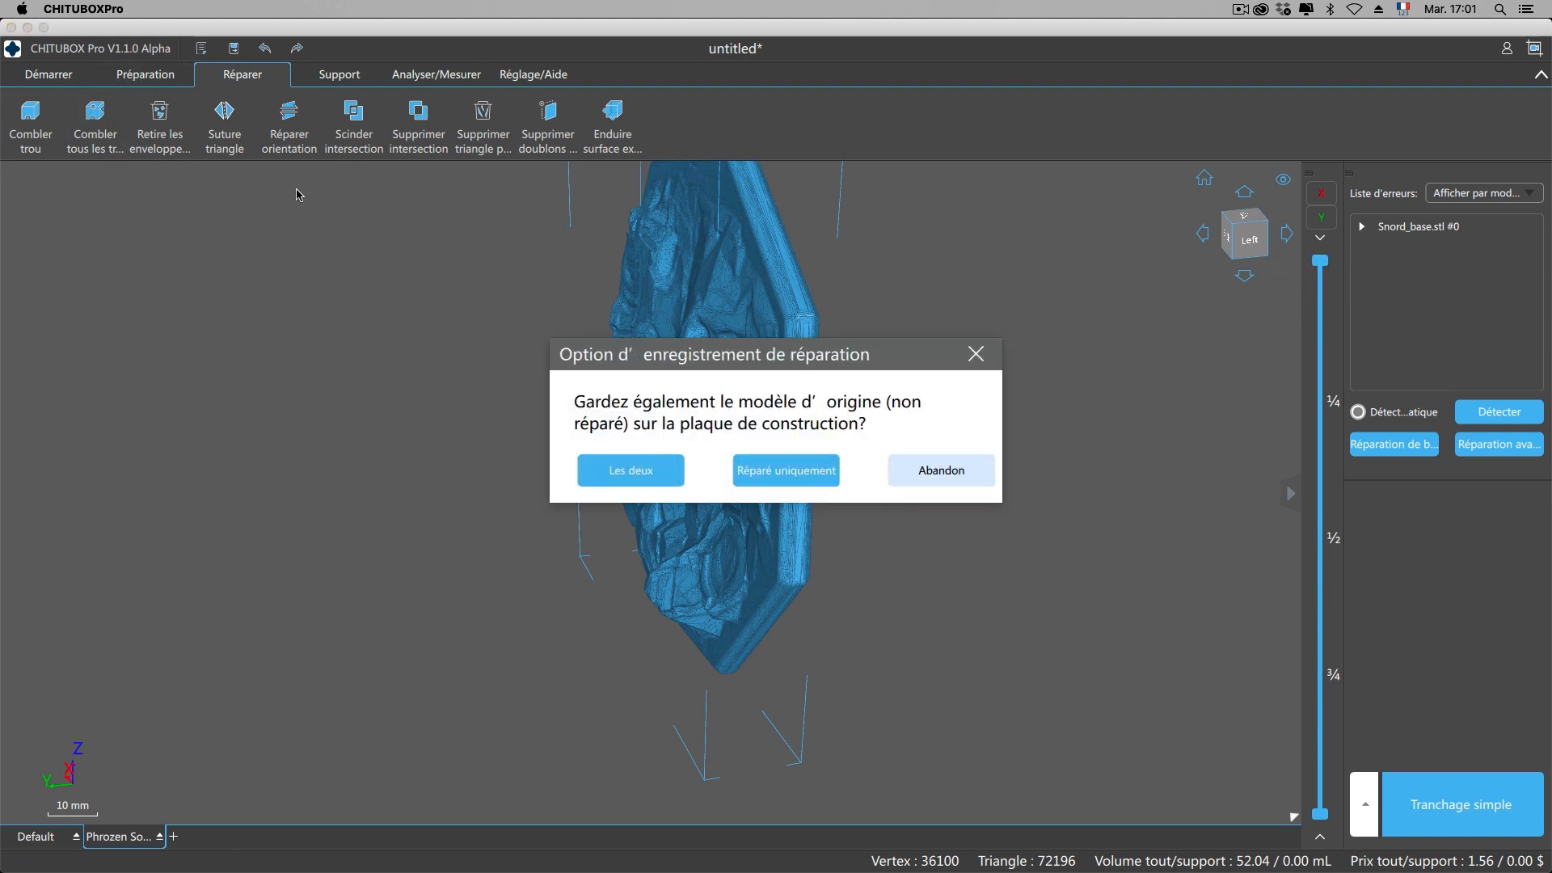
left_click(769, 475)
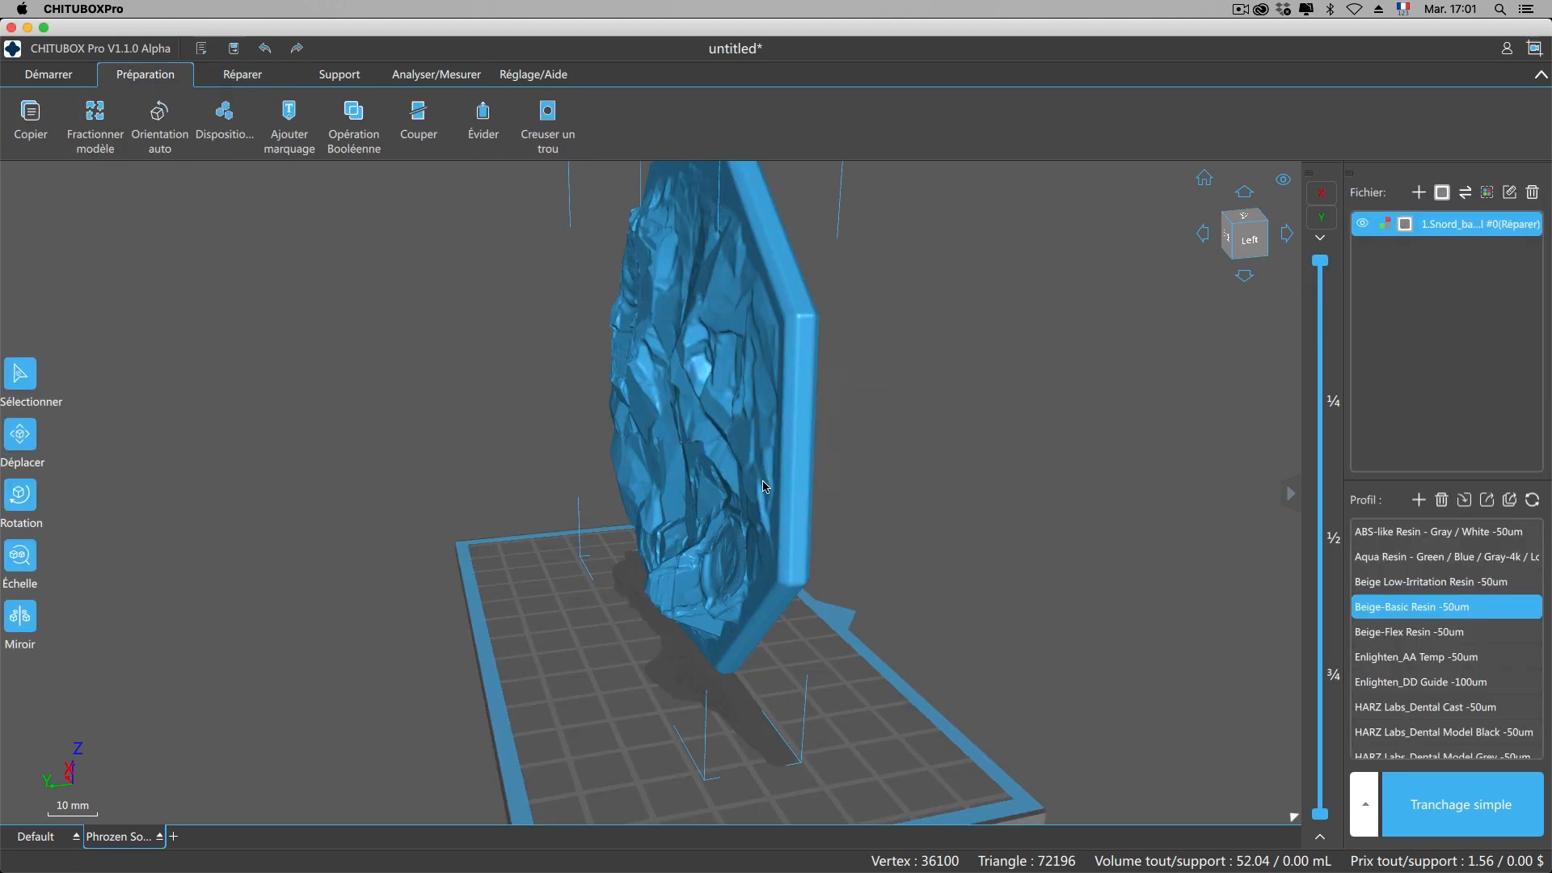
Auto-orient the repaired base and tilt it 12° about the X axis.
right_click_drag(450, 550, 669, 534)
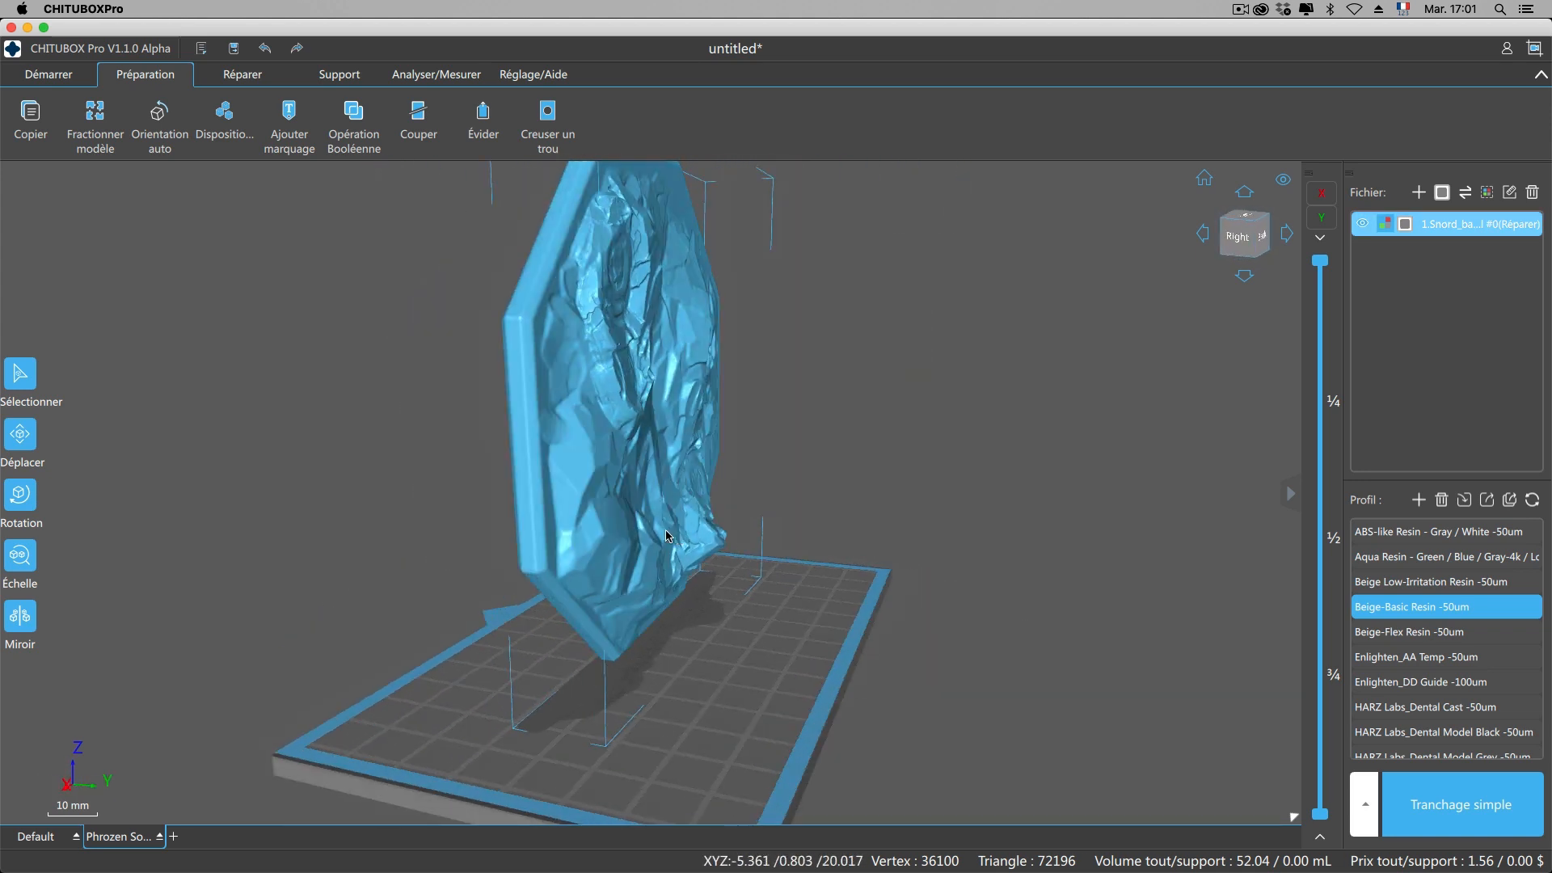
left_click(168, 123)
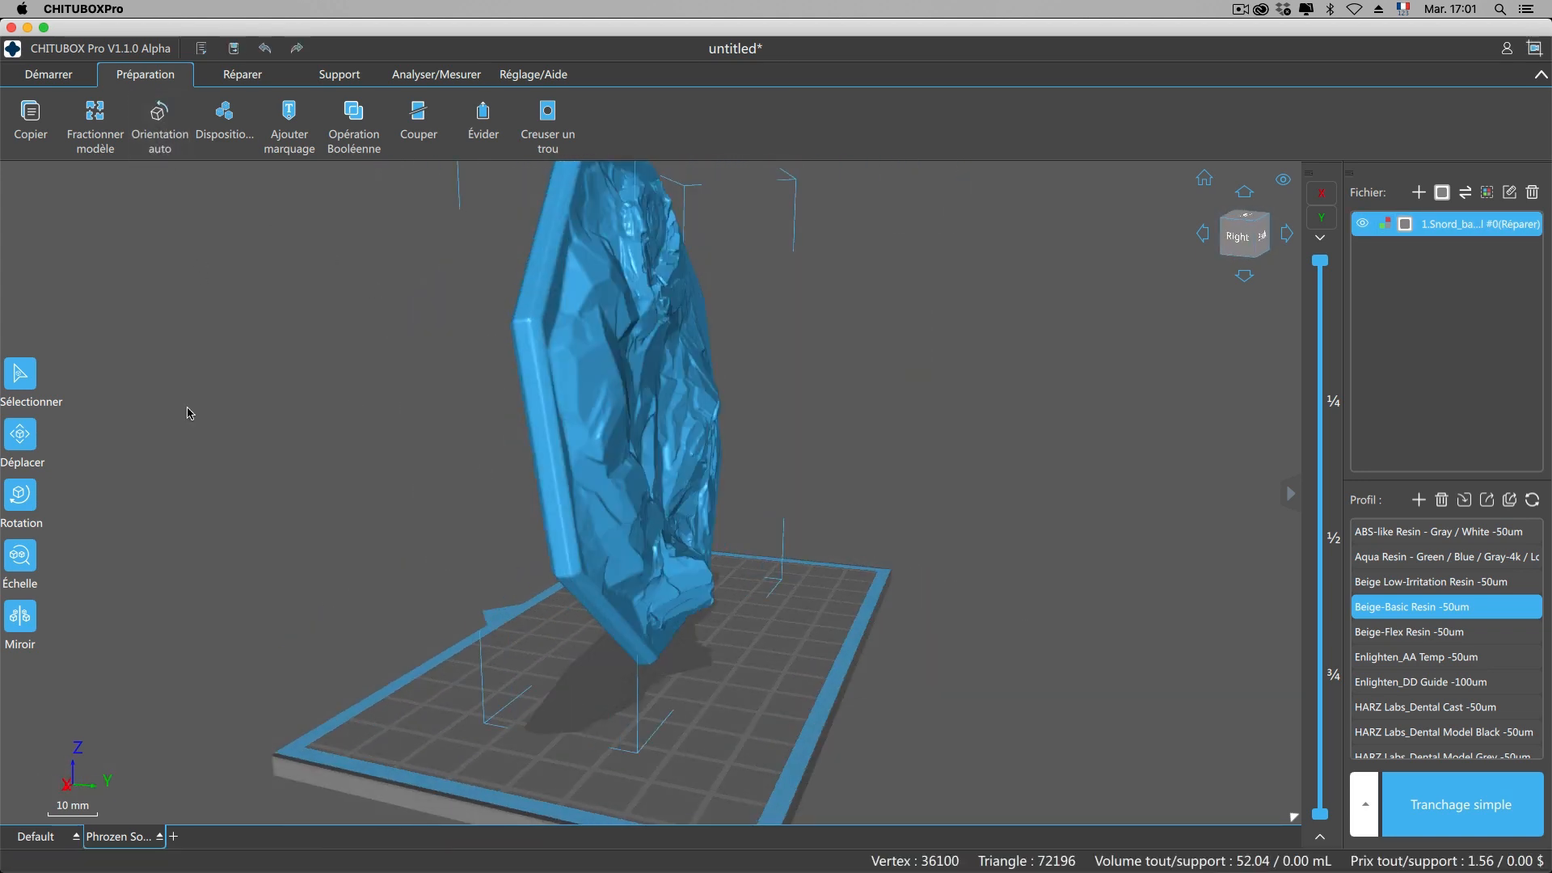
left_click(23, 499)
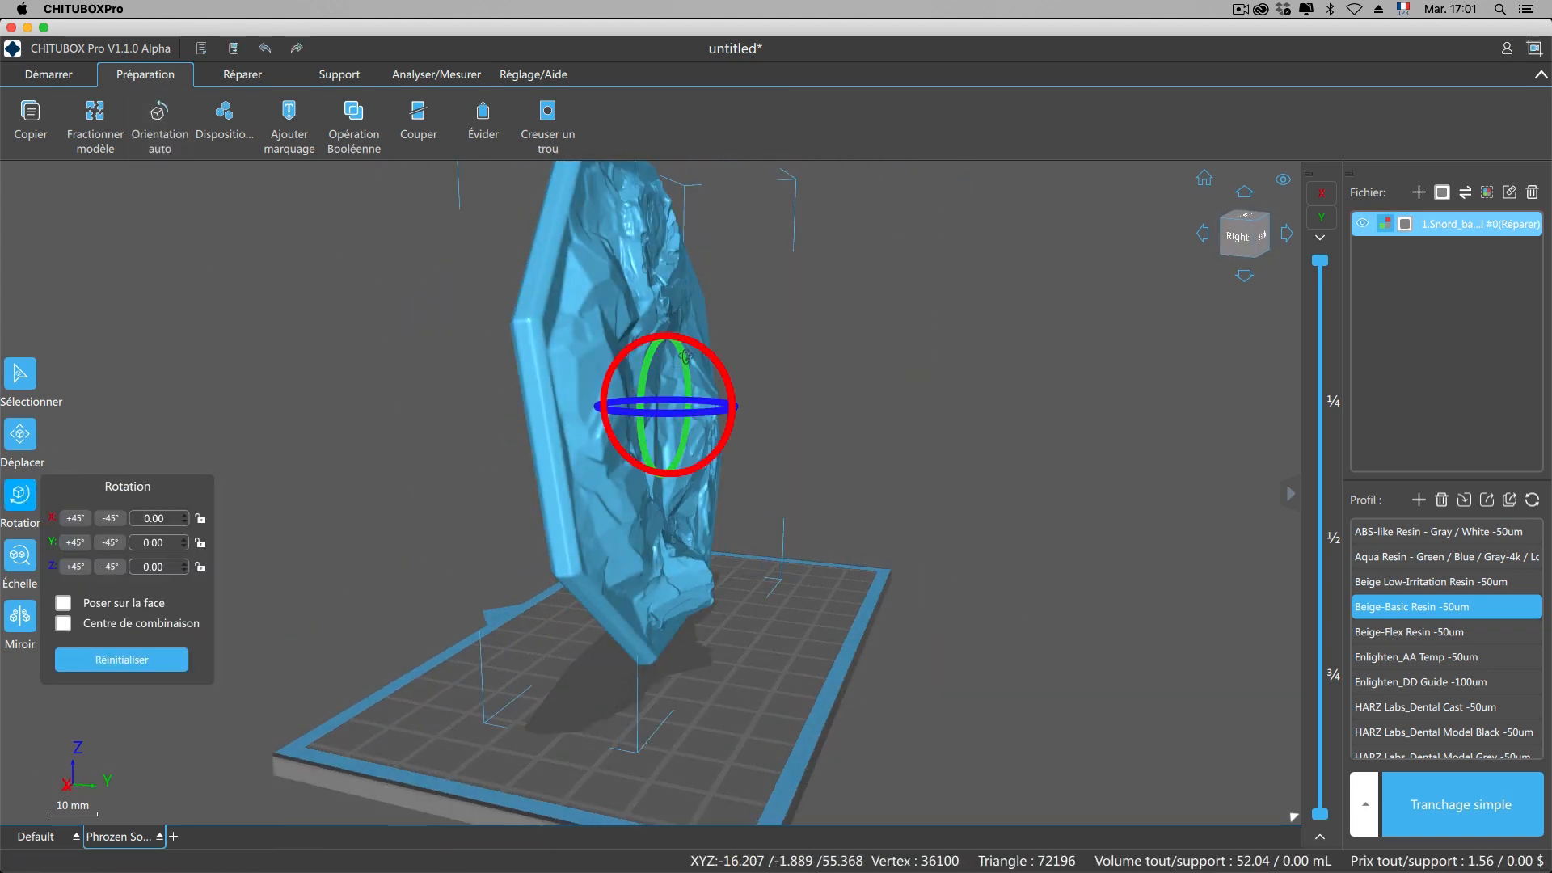
left_click_drag(684, 344, 681, 341)
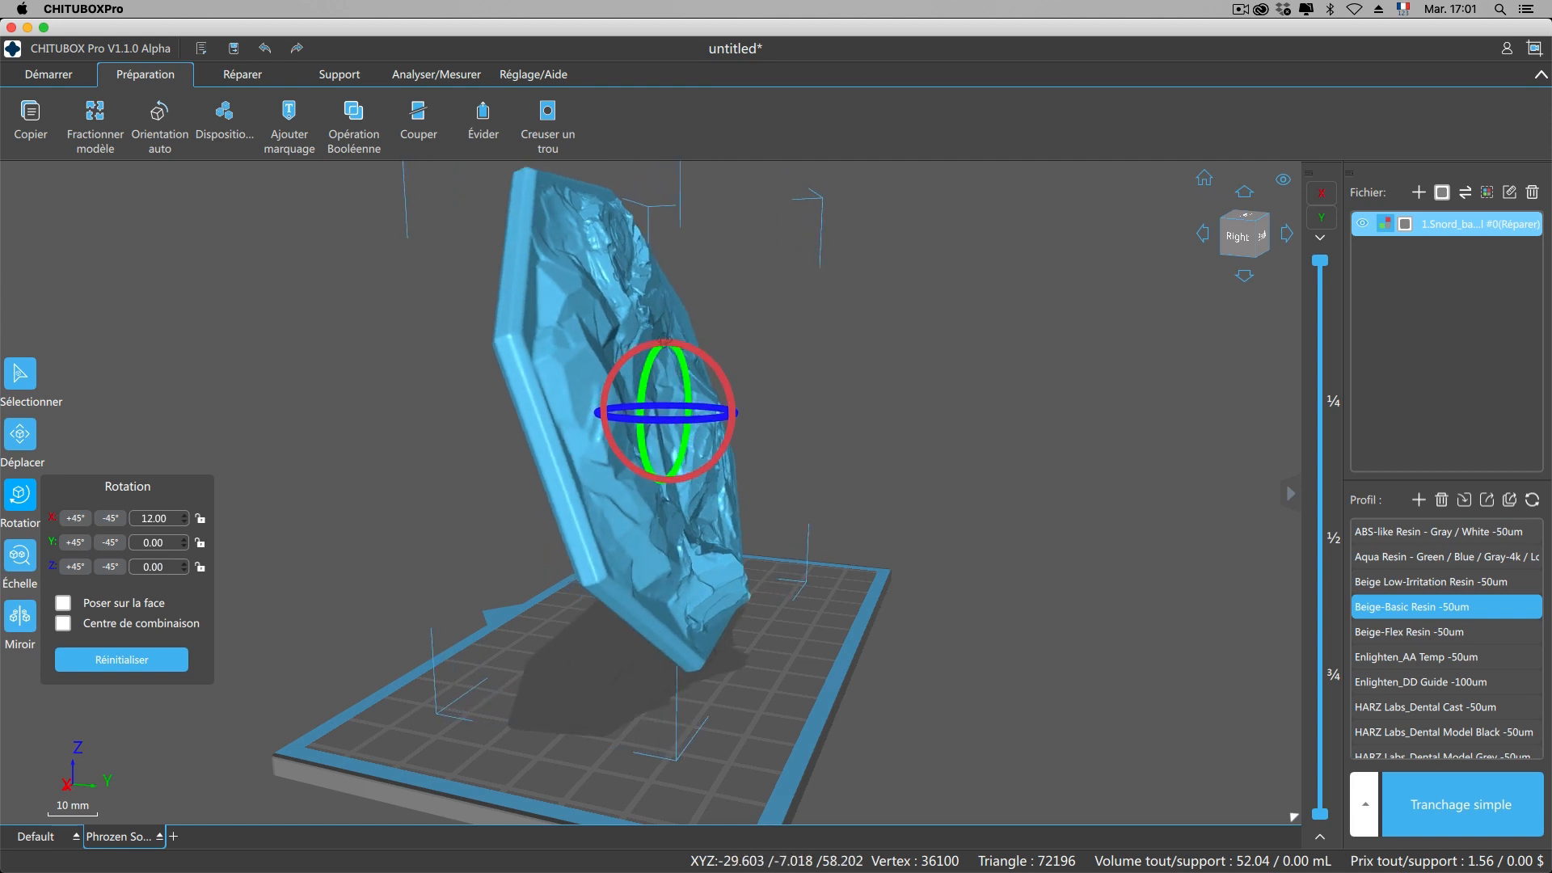
right_click_drag(273, 254, 265, 217)
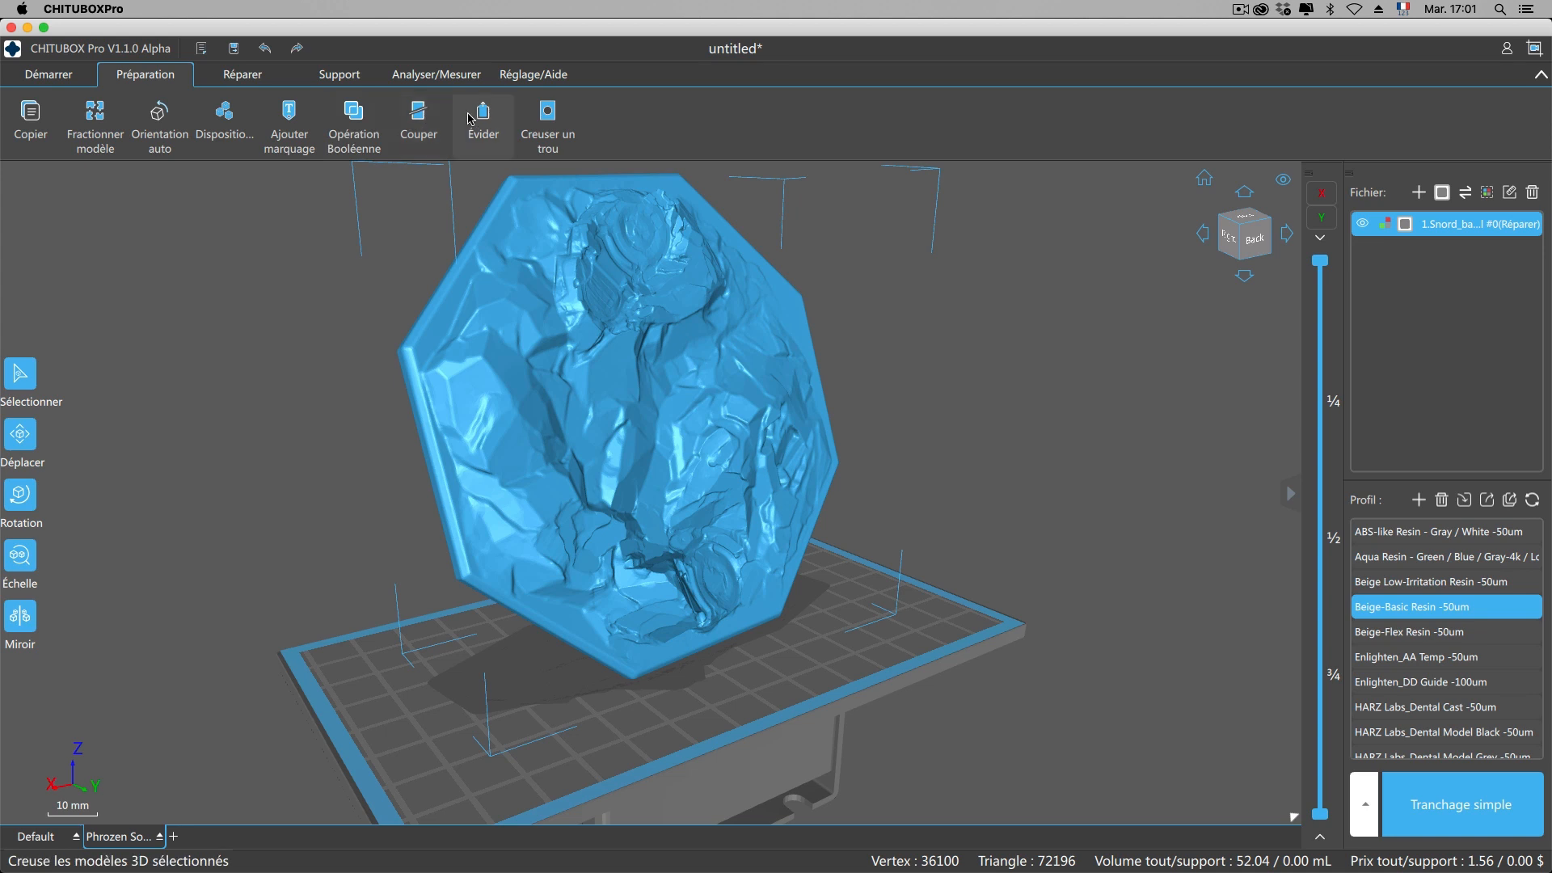
Open the tilted base for repair and run Split Intersection on its overlapping triangles.
left_click(255, 78)
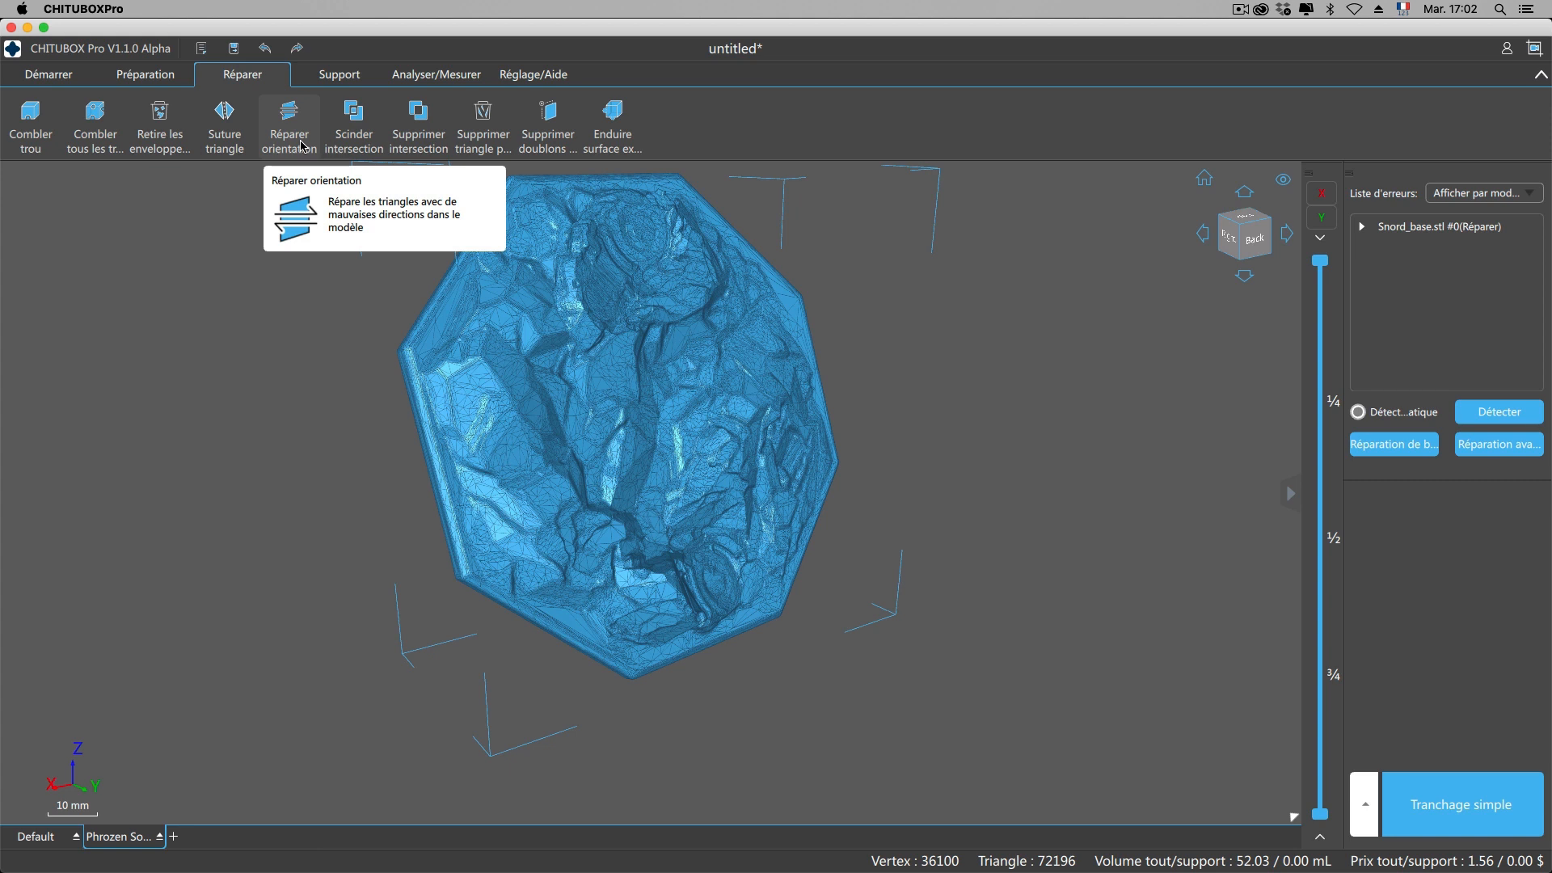
left_click(352, 138)
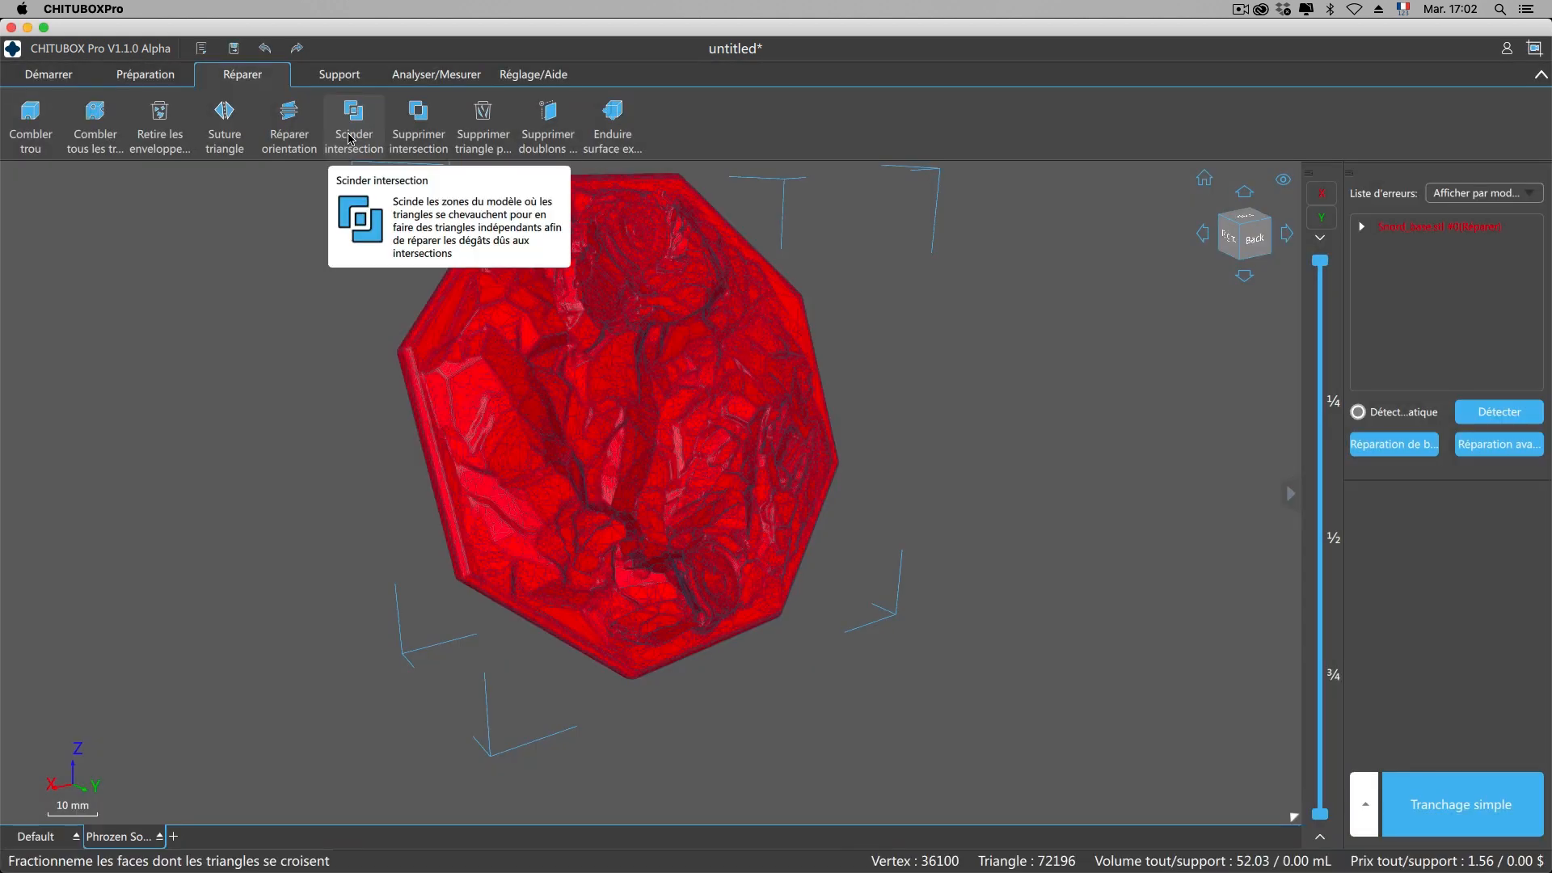
left_click_drag(293, 498, 556, 489)
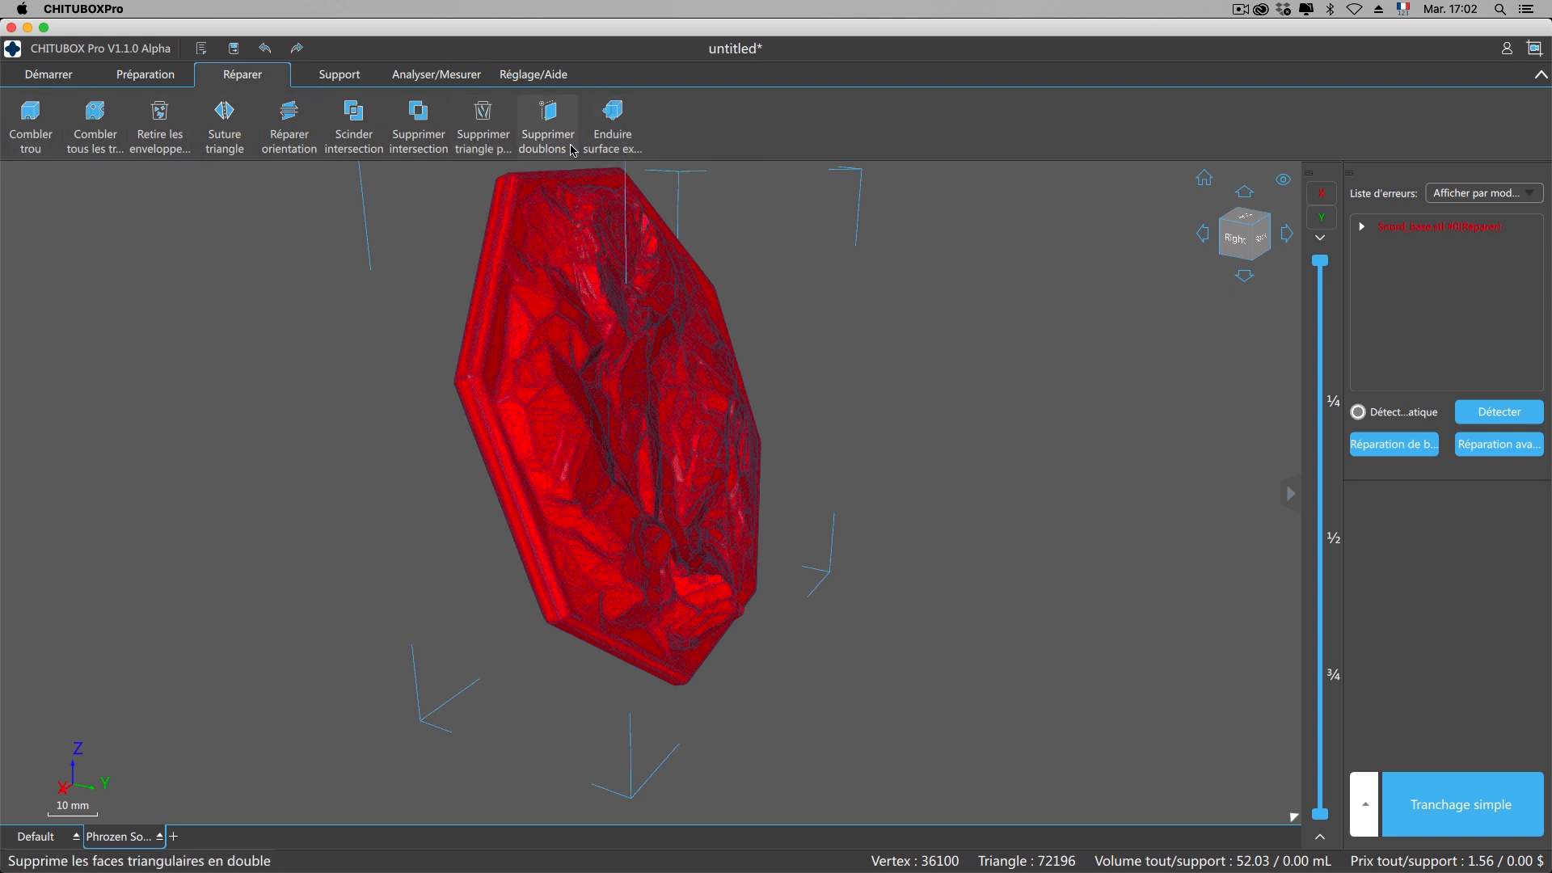
Run the basic repair on the base, inspect its mesh and keep only the repaired version.
left_click(1398, 446)
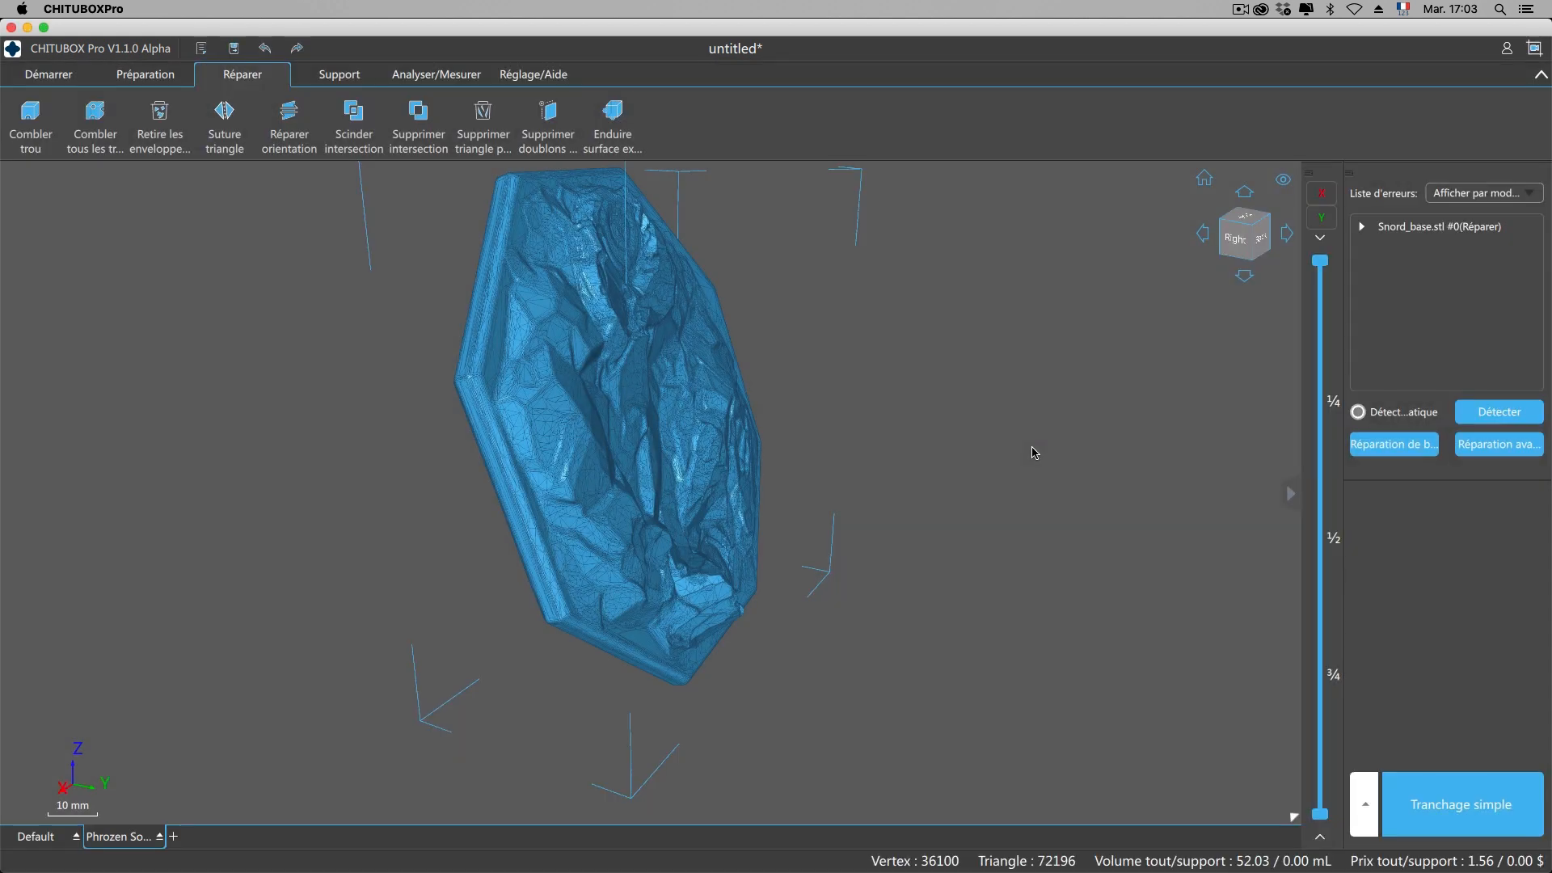
left_click_drag(1034, 453, 1032, 561)
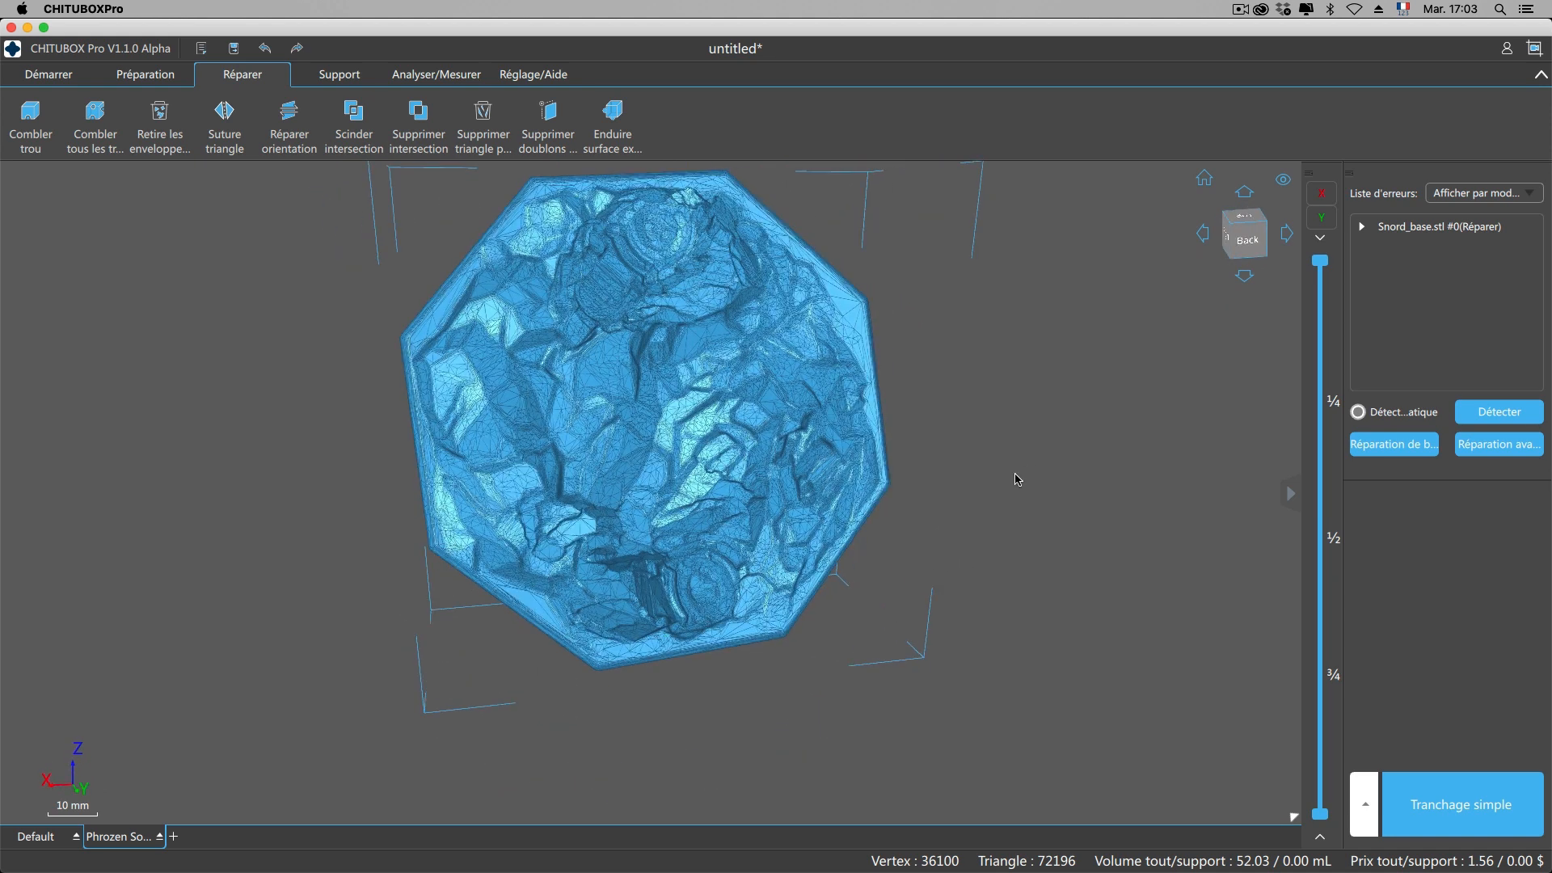
left_click_drag(273, 415, 322, 413)
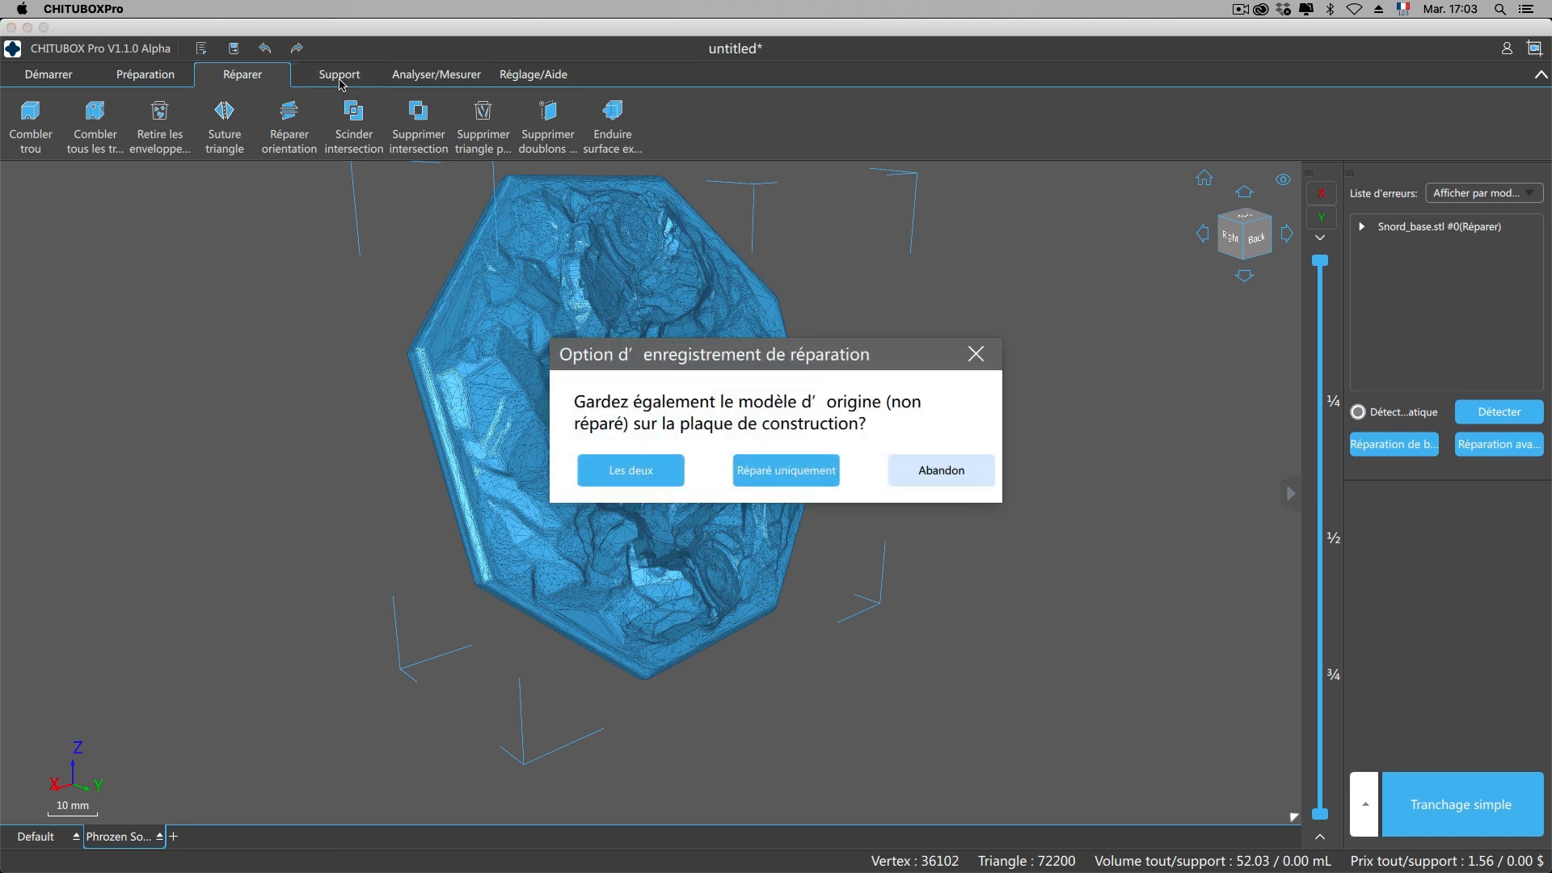
left_click(806, 481)
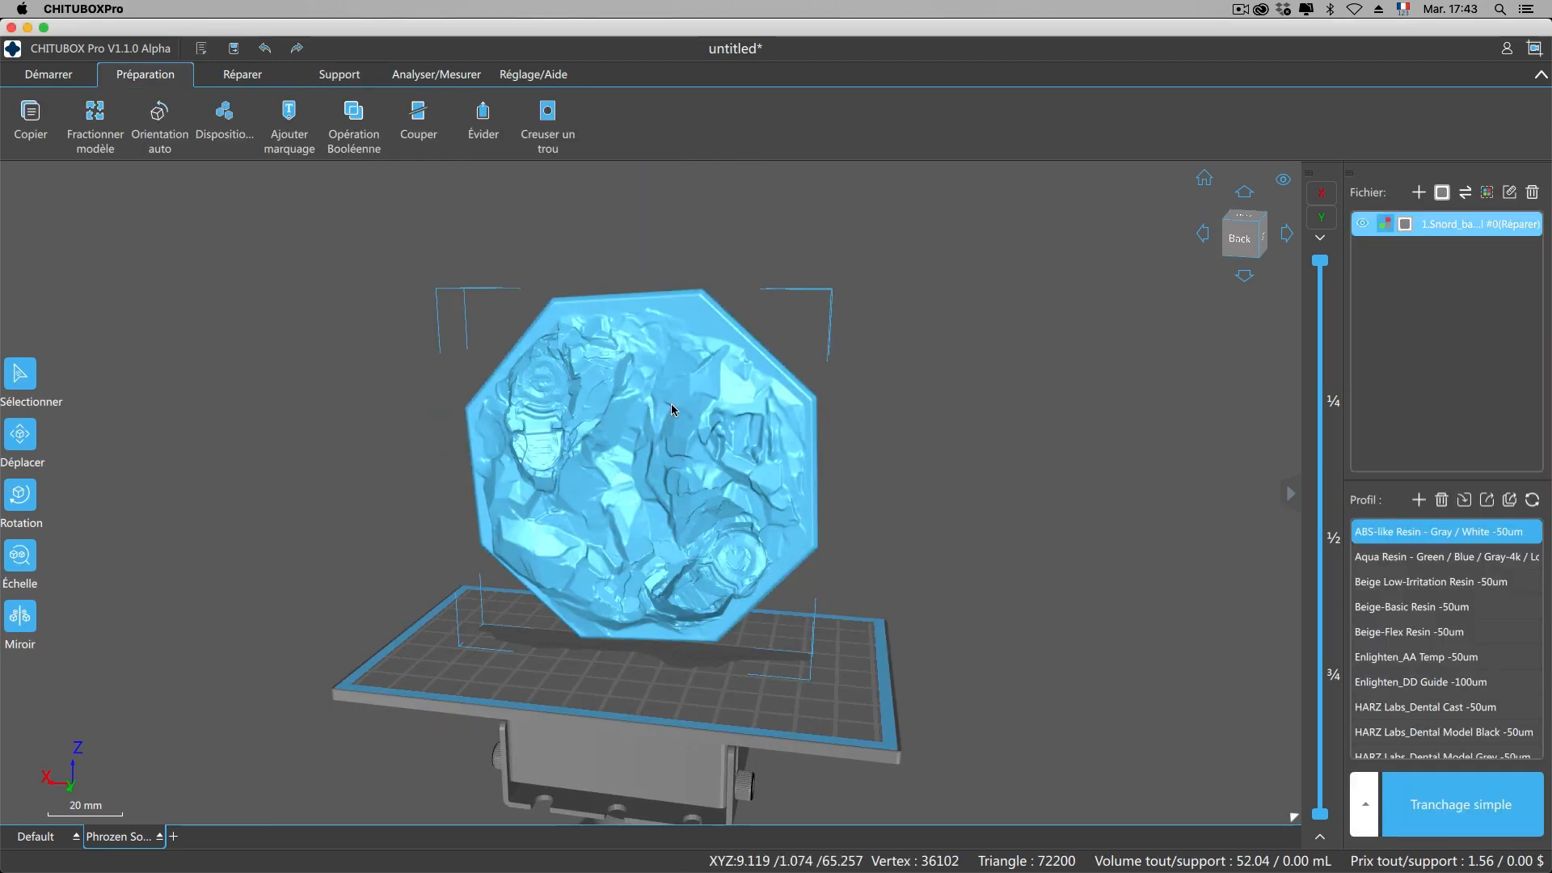
Delete the repaired base, then apply the function settings with the automatic check for erroneous parts disabled.
left_click(1533, 193)
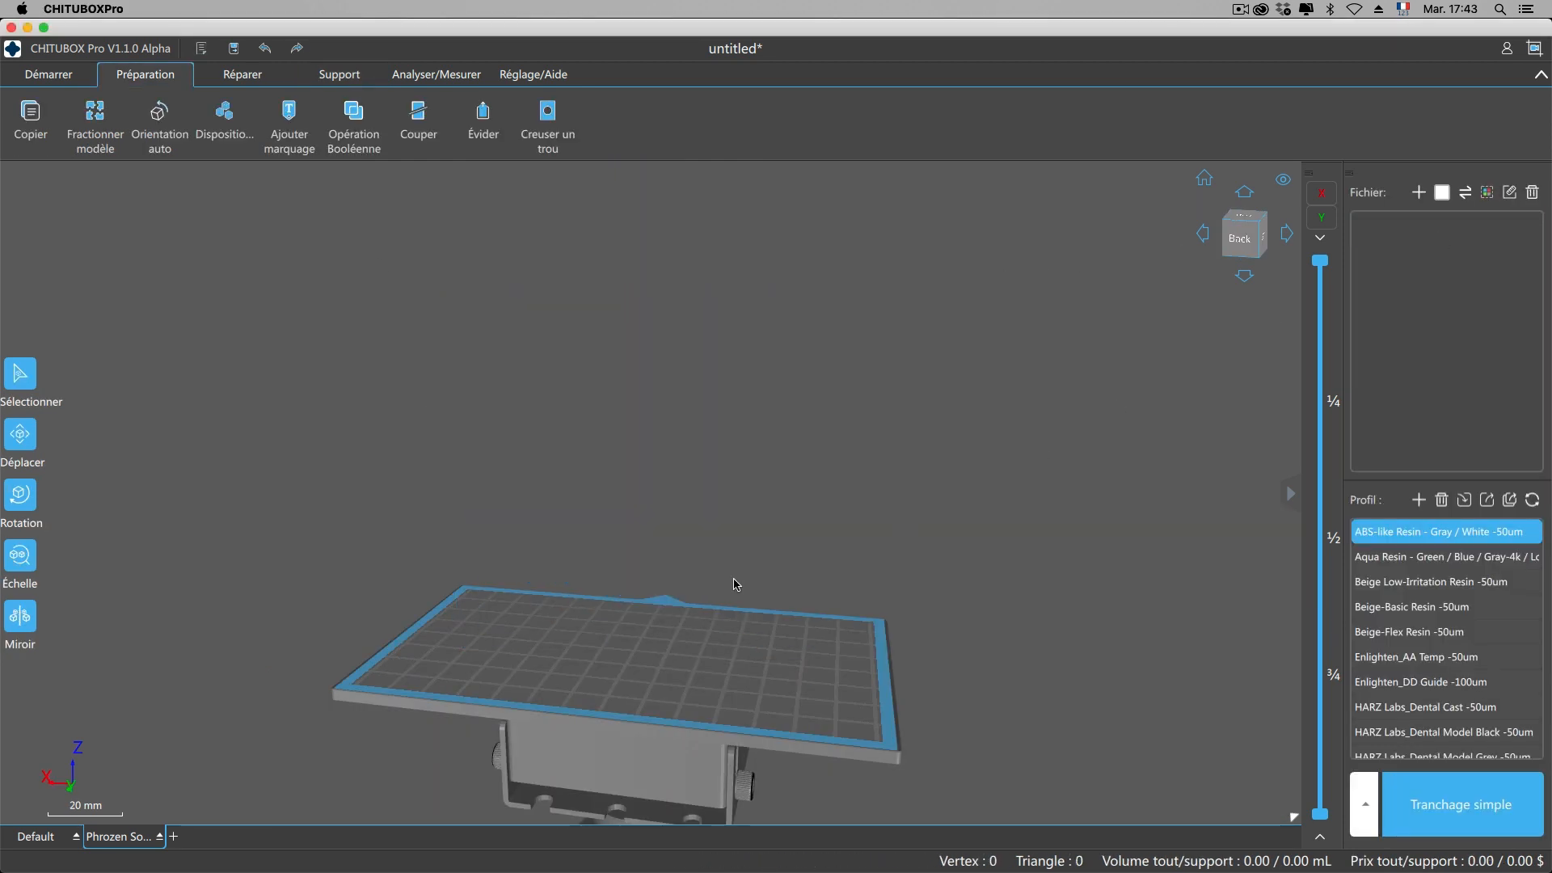
left_click(553, 78)
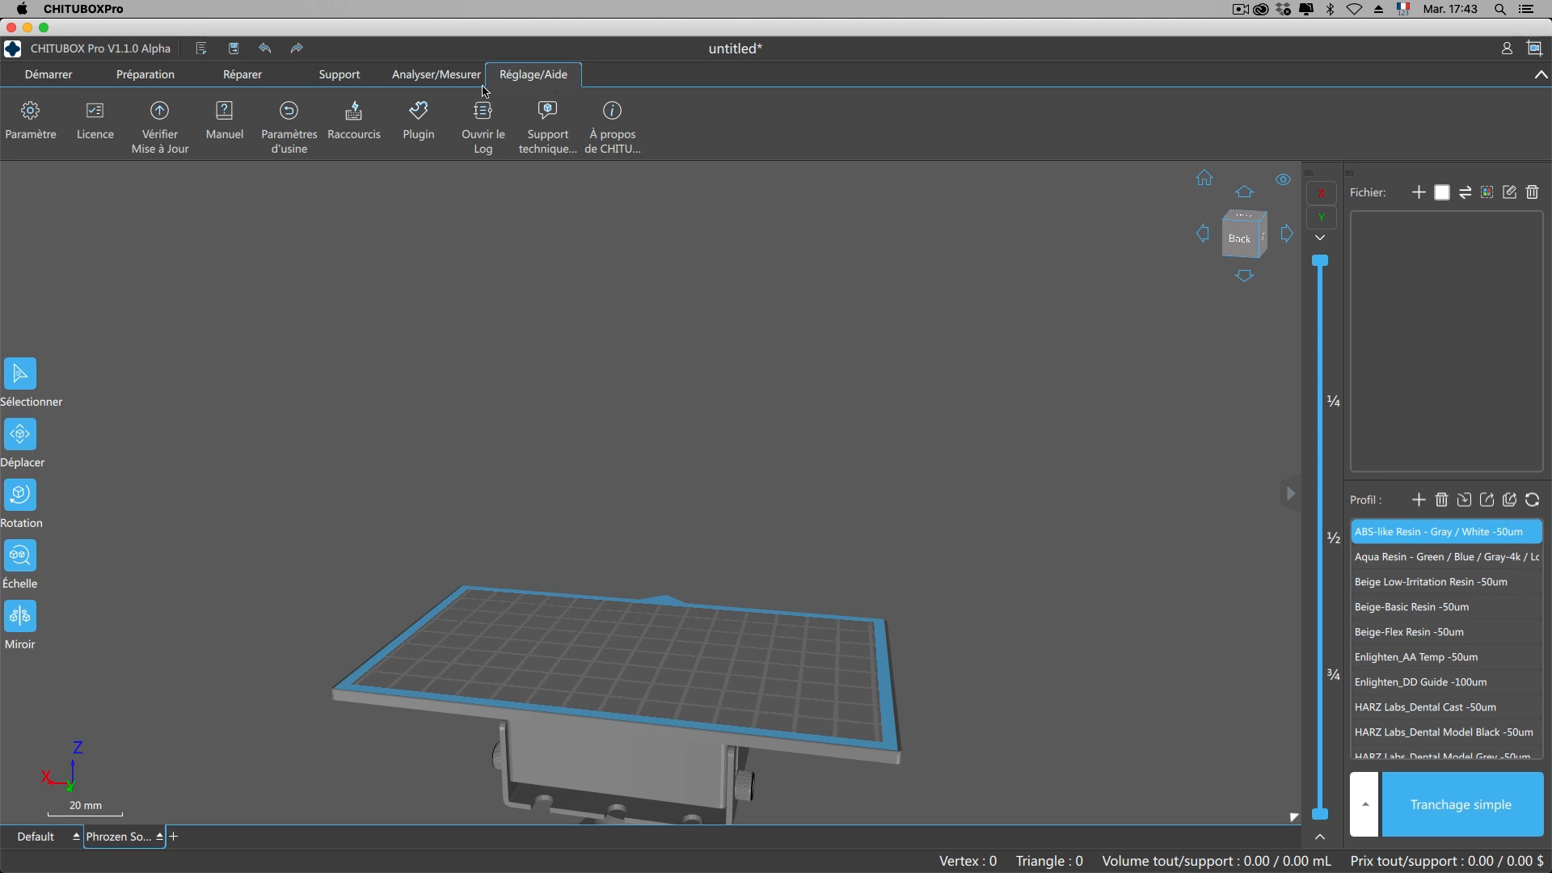
left_click(29, 129)
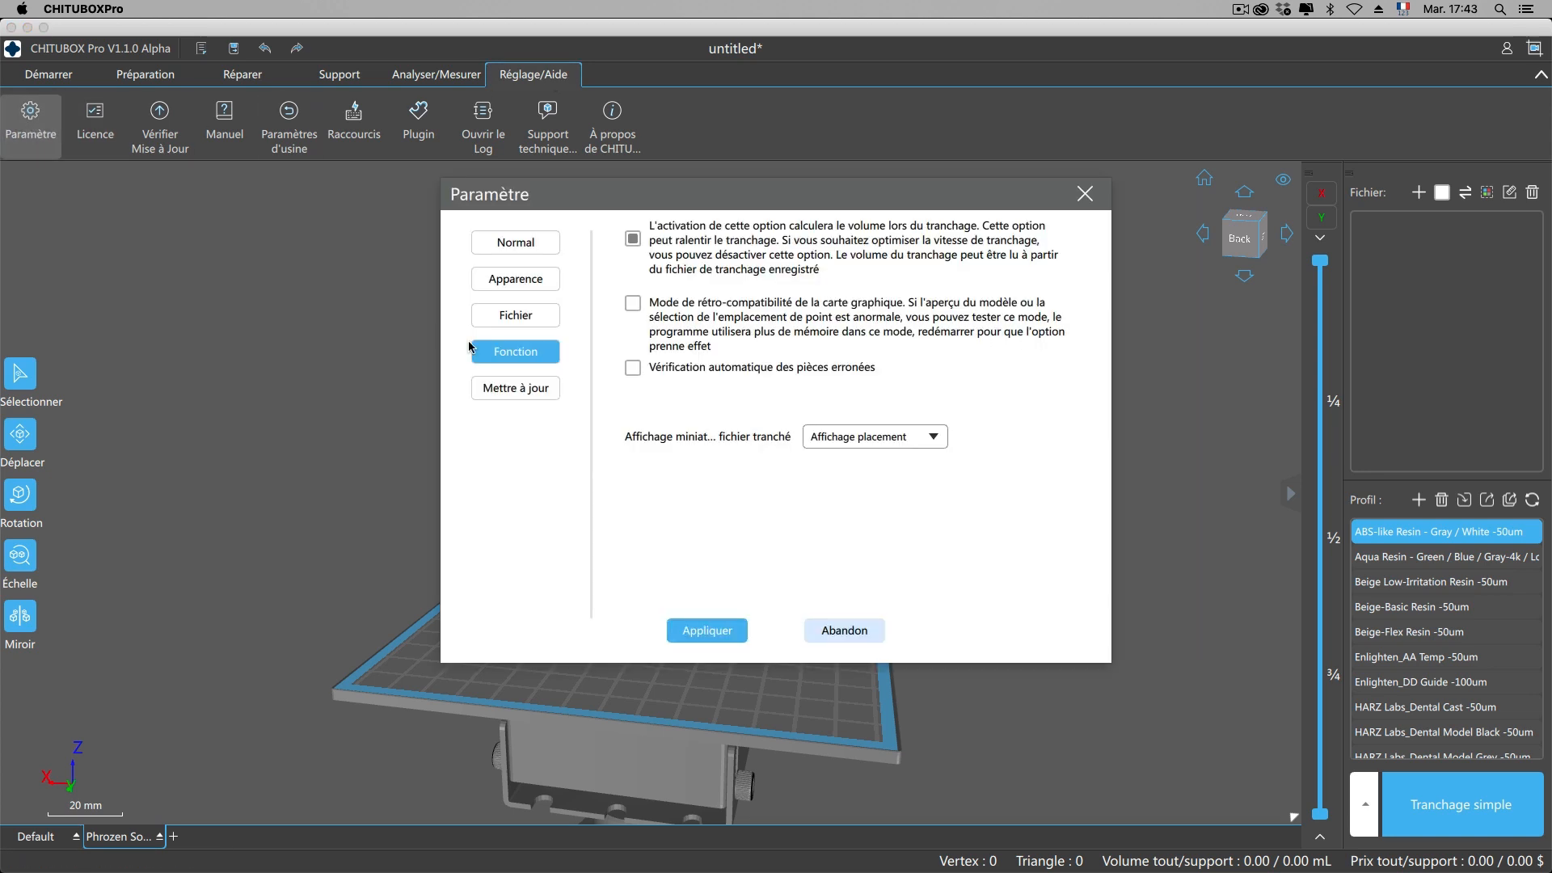
left_click(633, 369)
left_click(634, 369)
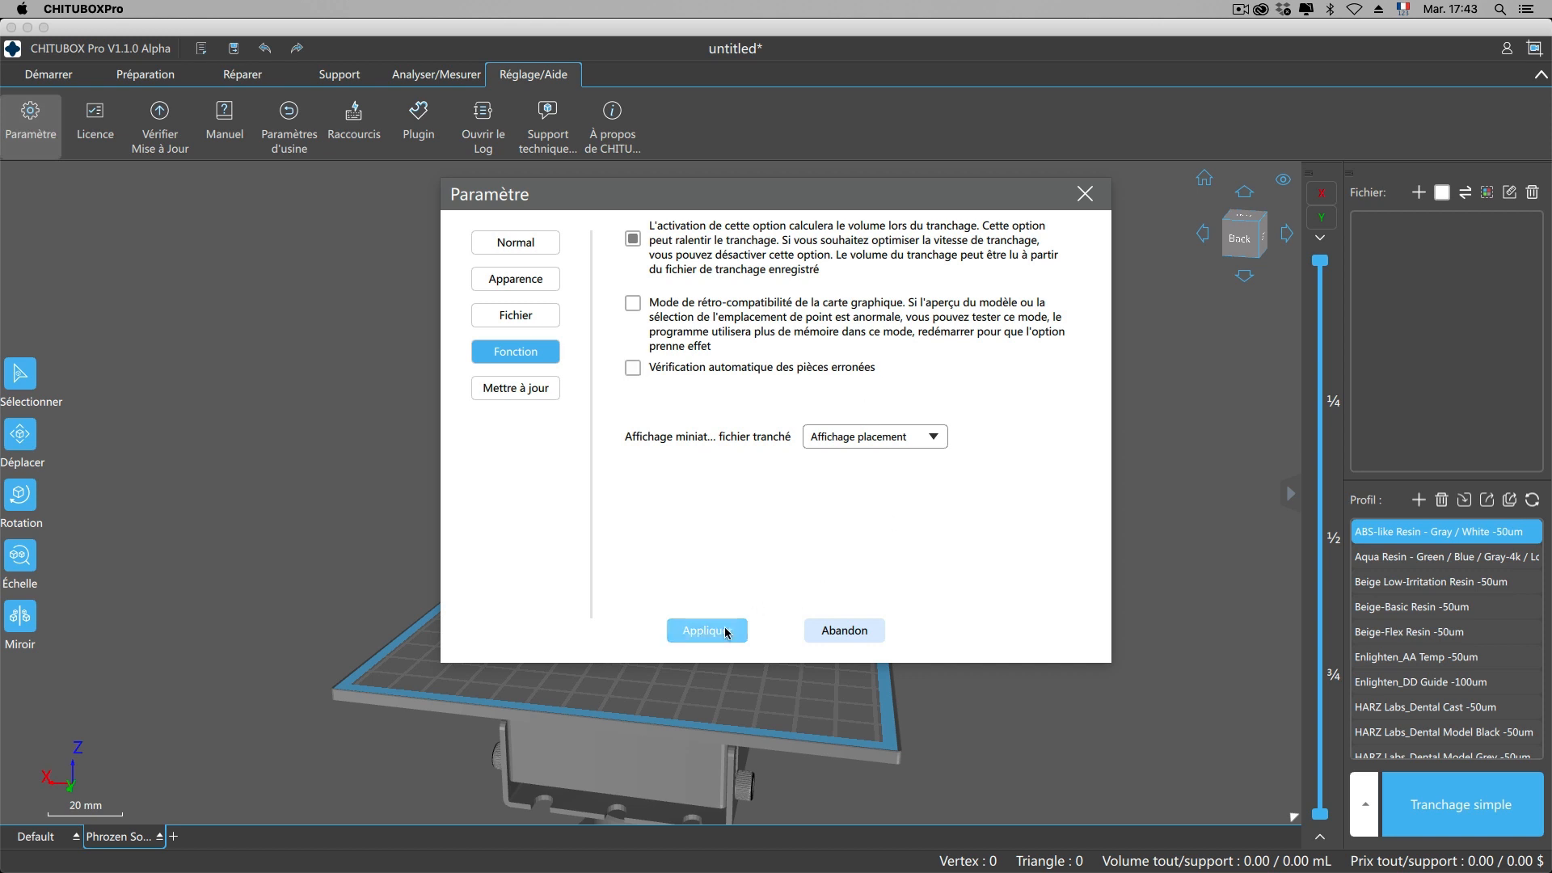
left_click(727, 631)
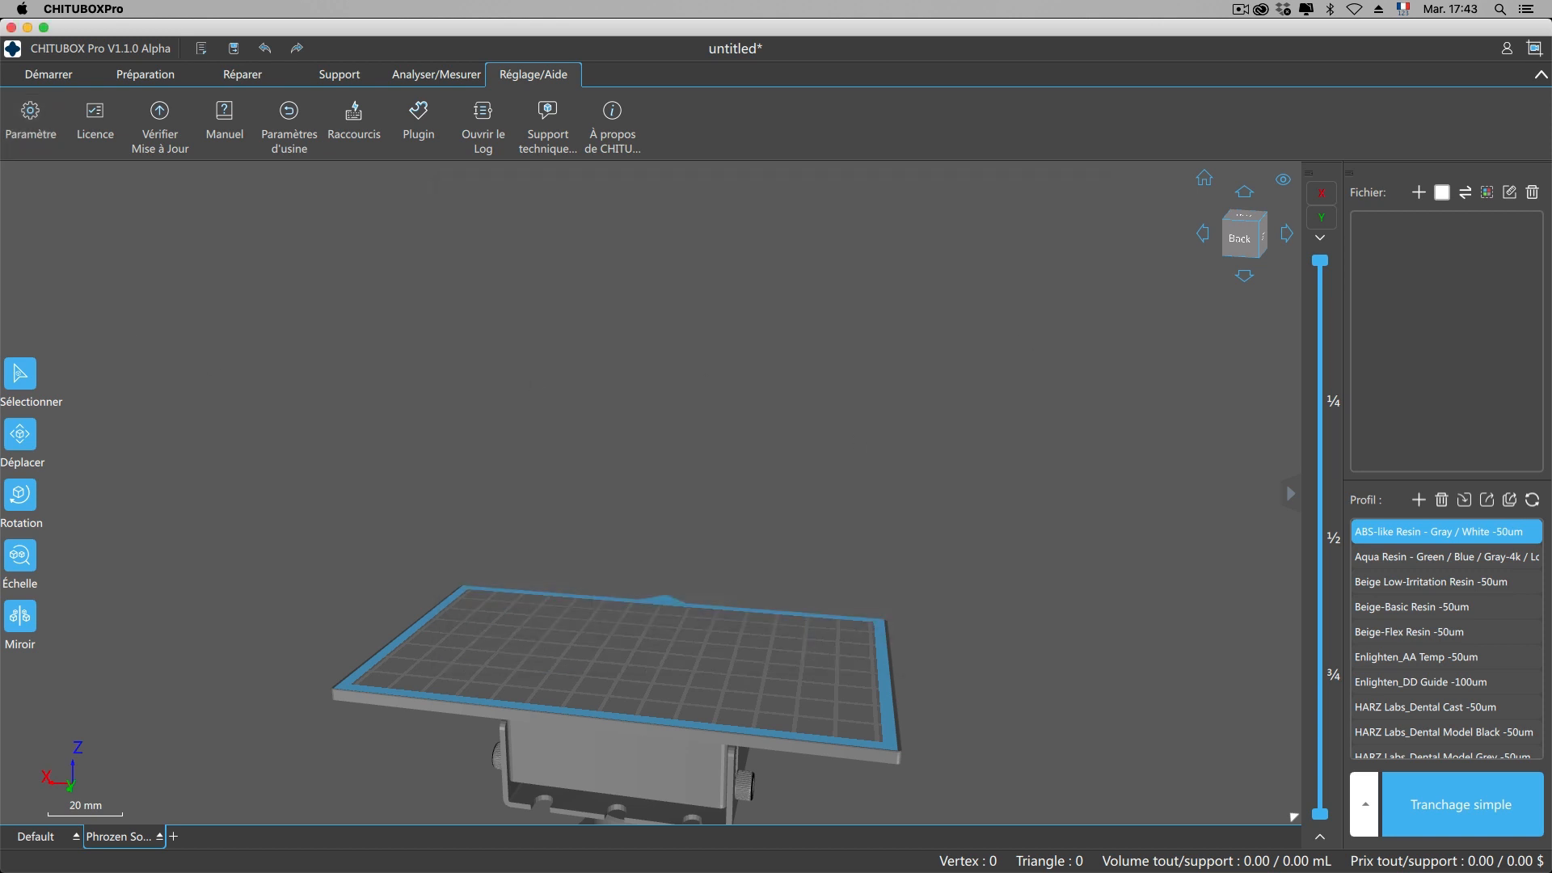
Import Snord_base.stl onto the empty build plate and inspect it from several sides.
left_click_drag(107, 272, 708, 379)
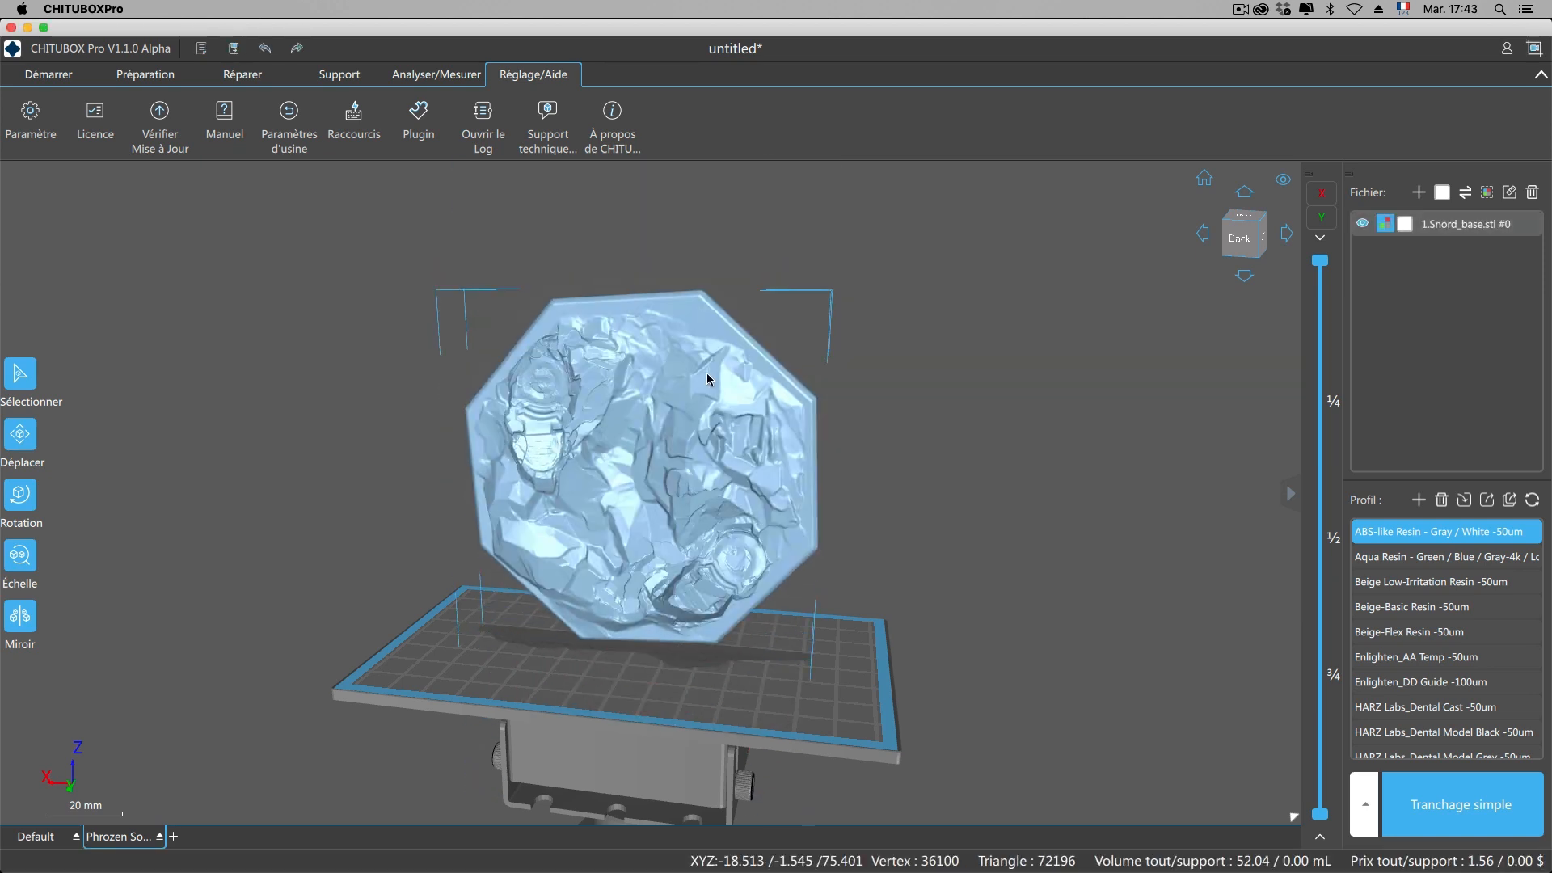
mouse_move(370, 514)
right_mouse_down()
mouse_move(525, 488)
mouse_move(362, 510)
right_mouse_up()
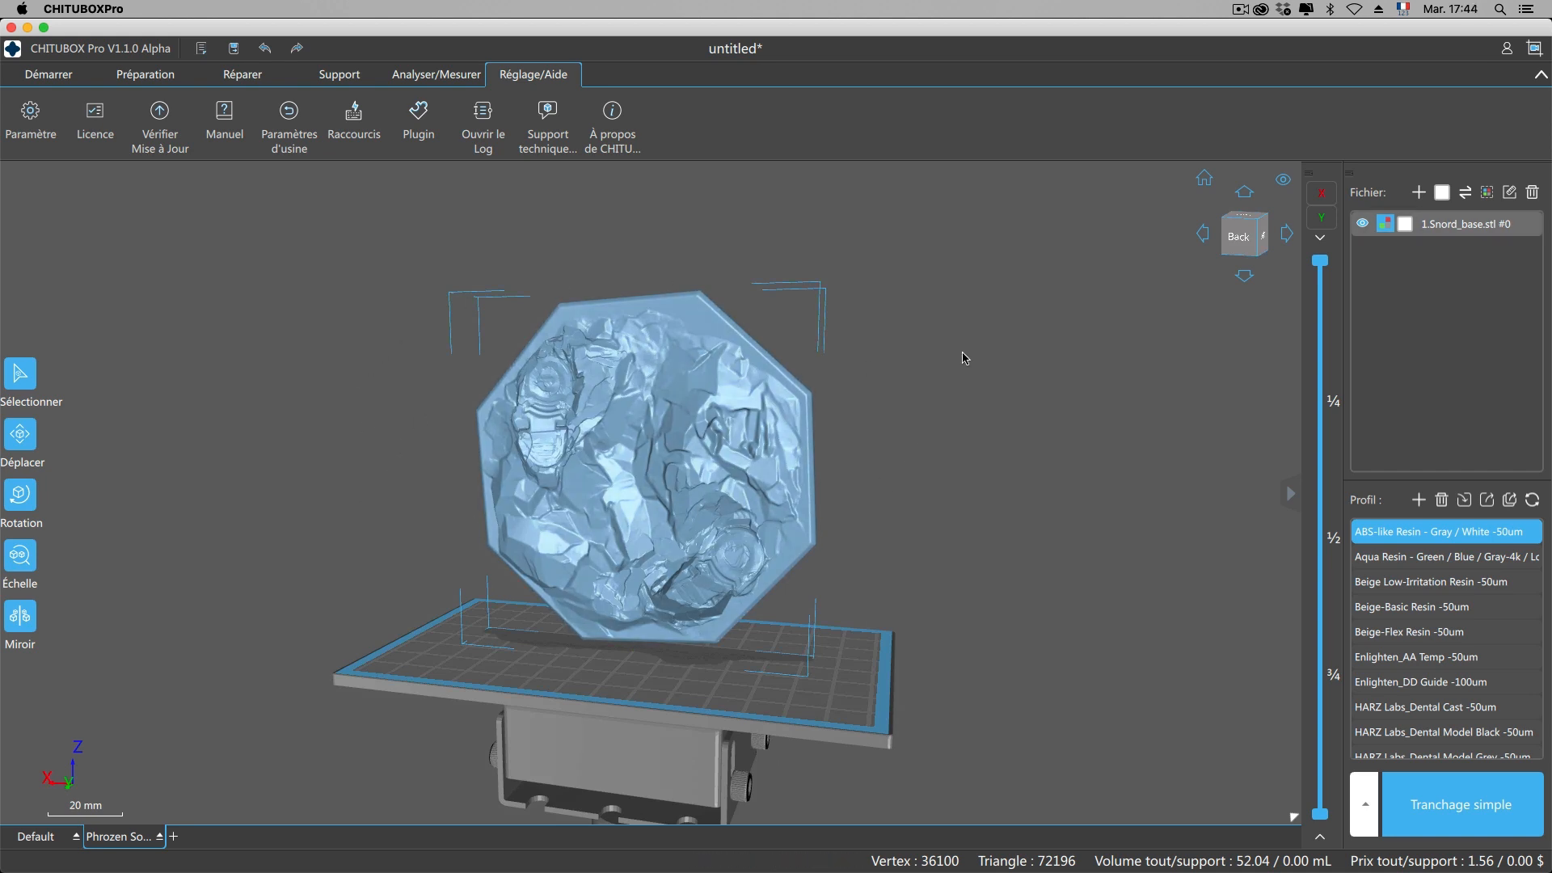
right_click_drag(961, 357, 867, 377)
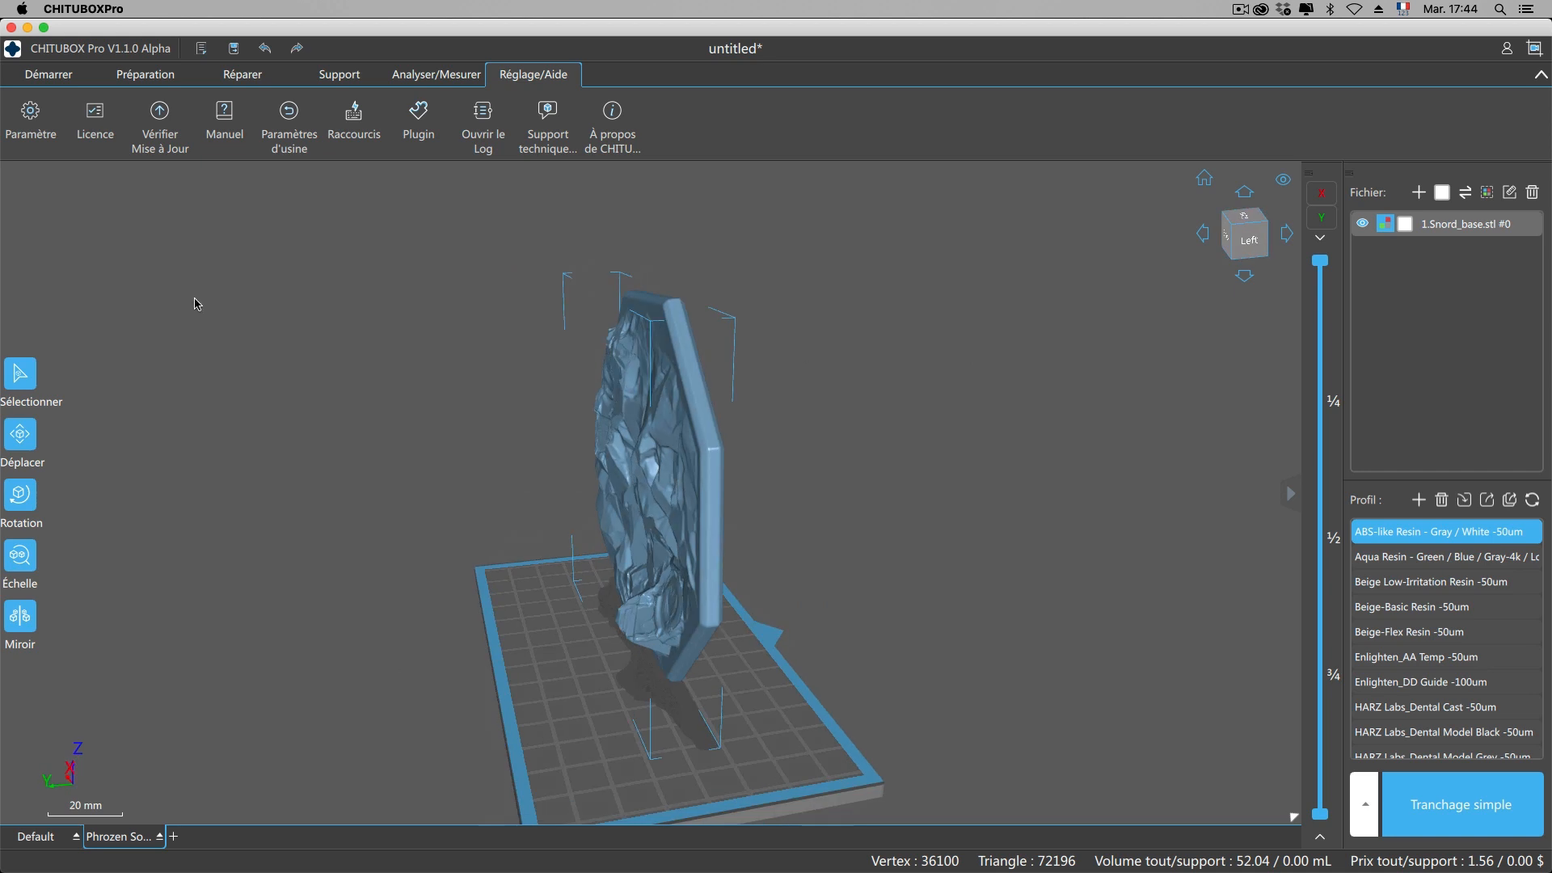
right_click_drag(212, 300, 396, 265)
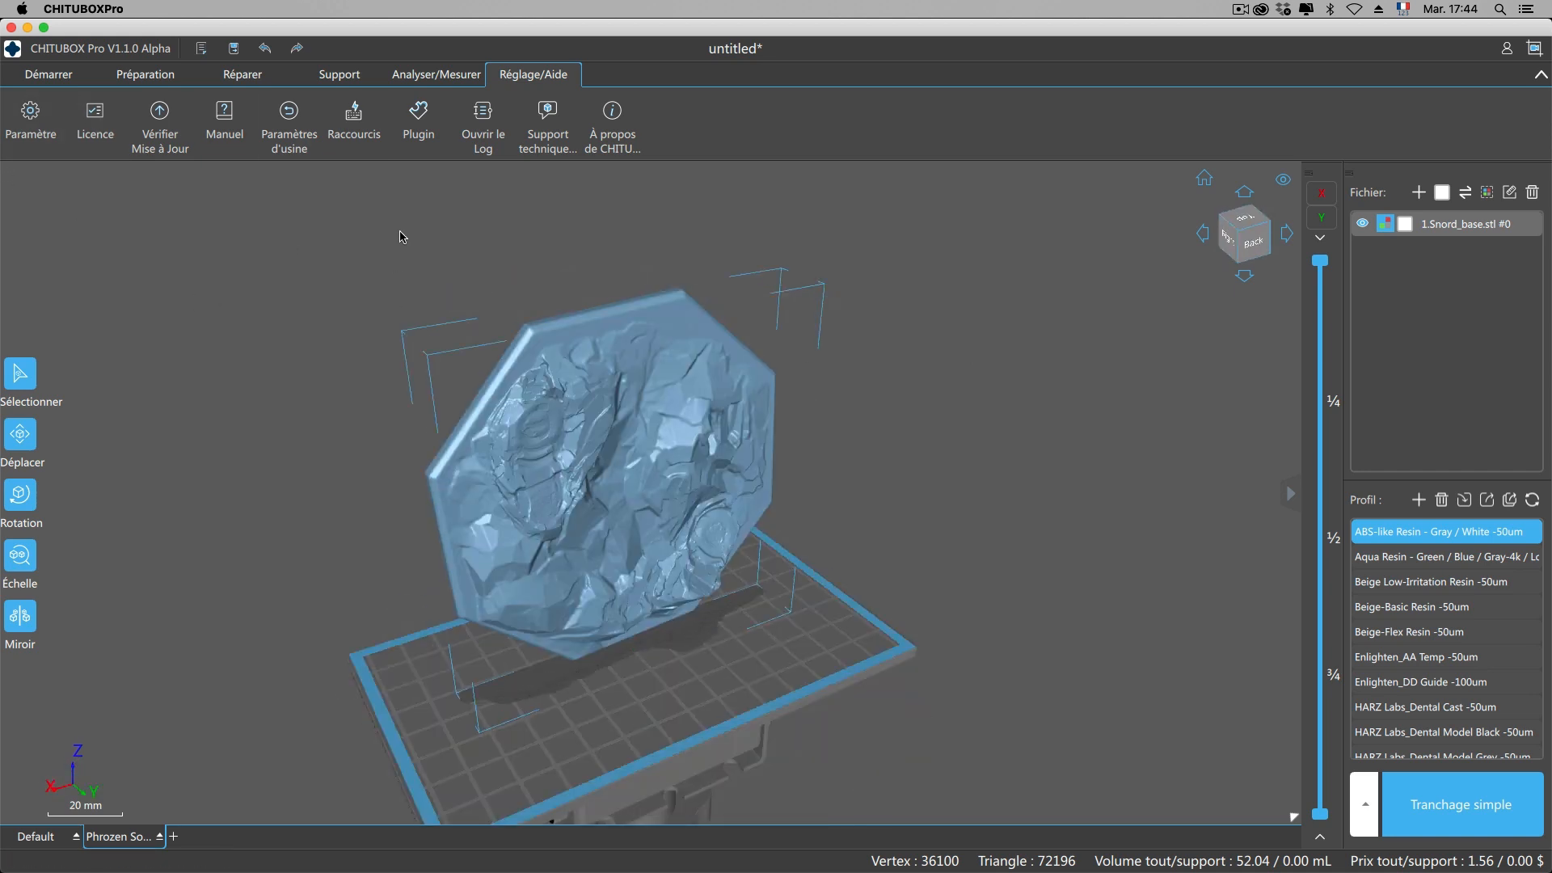
Select the newly imported base and open it in the repair workspace.
left_click(225, 77)
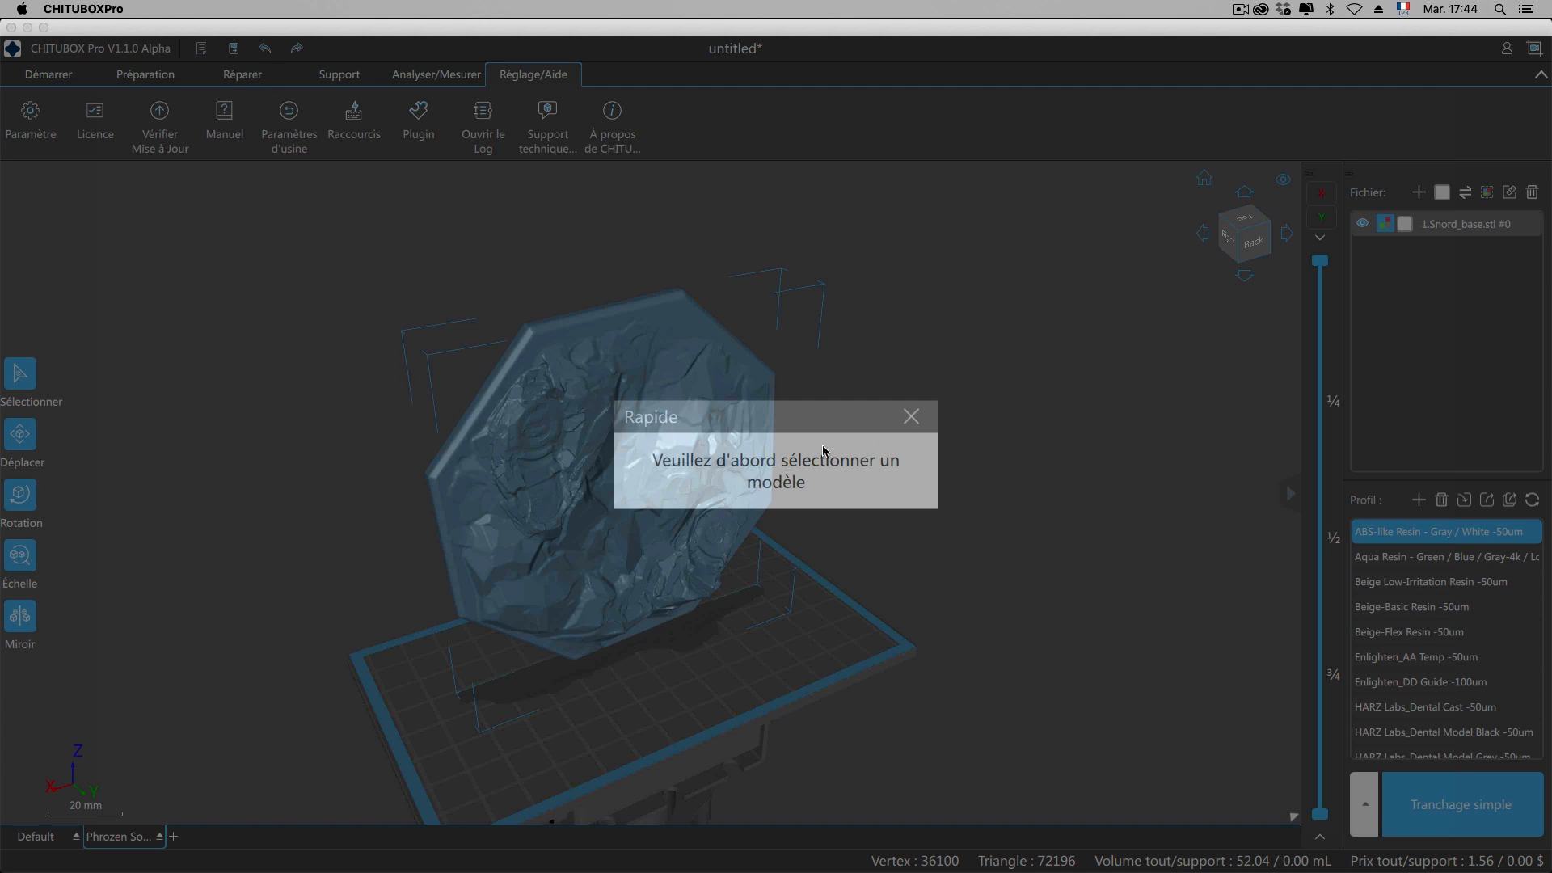
left_click(911, 417)
left_click(1423, 231)
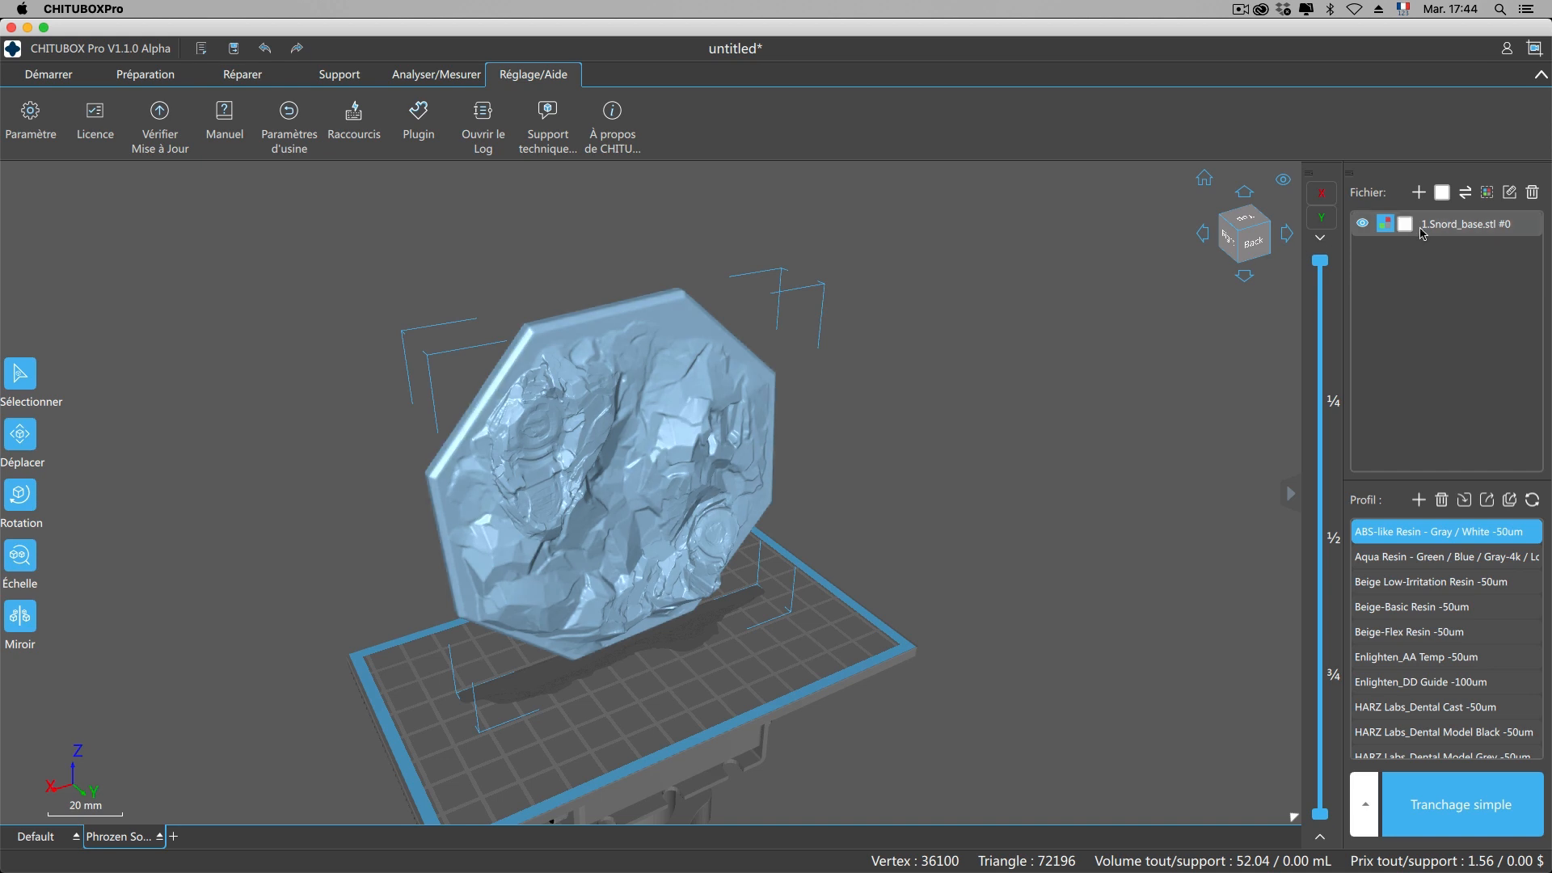
left_click(1443, 230)
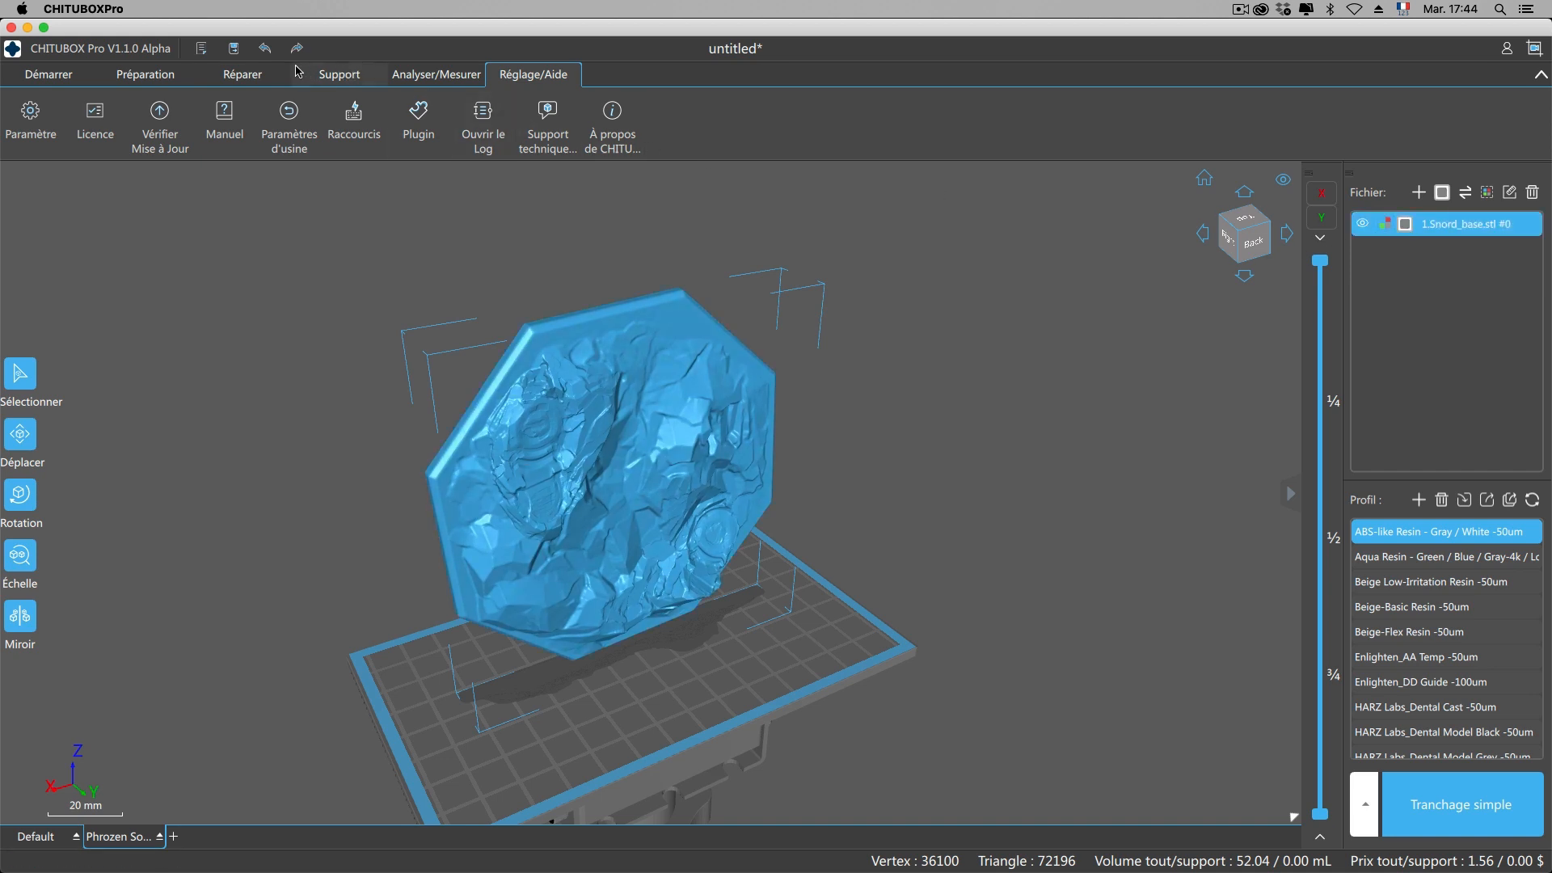
left_click(270, 83)
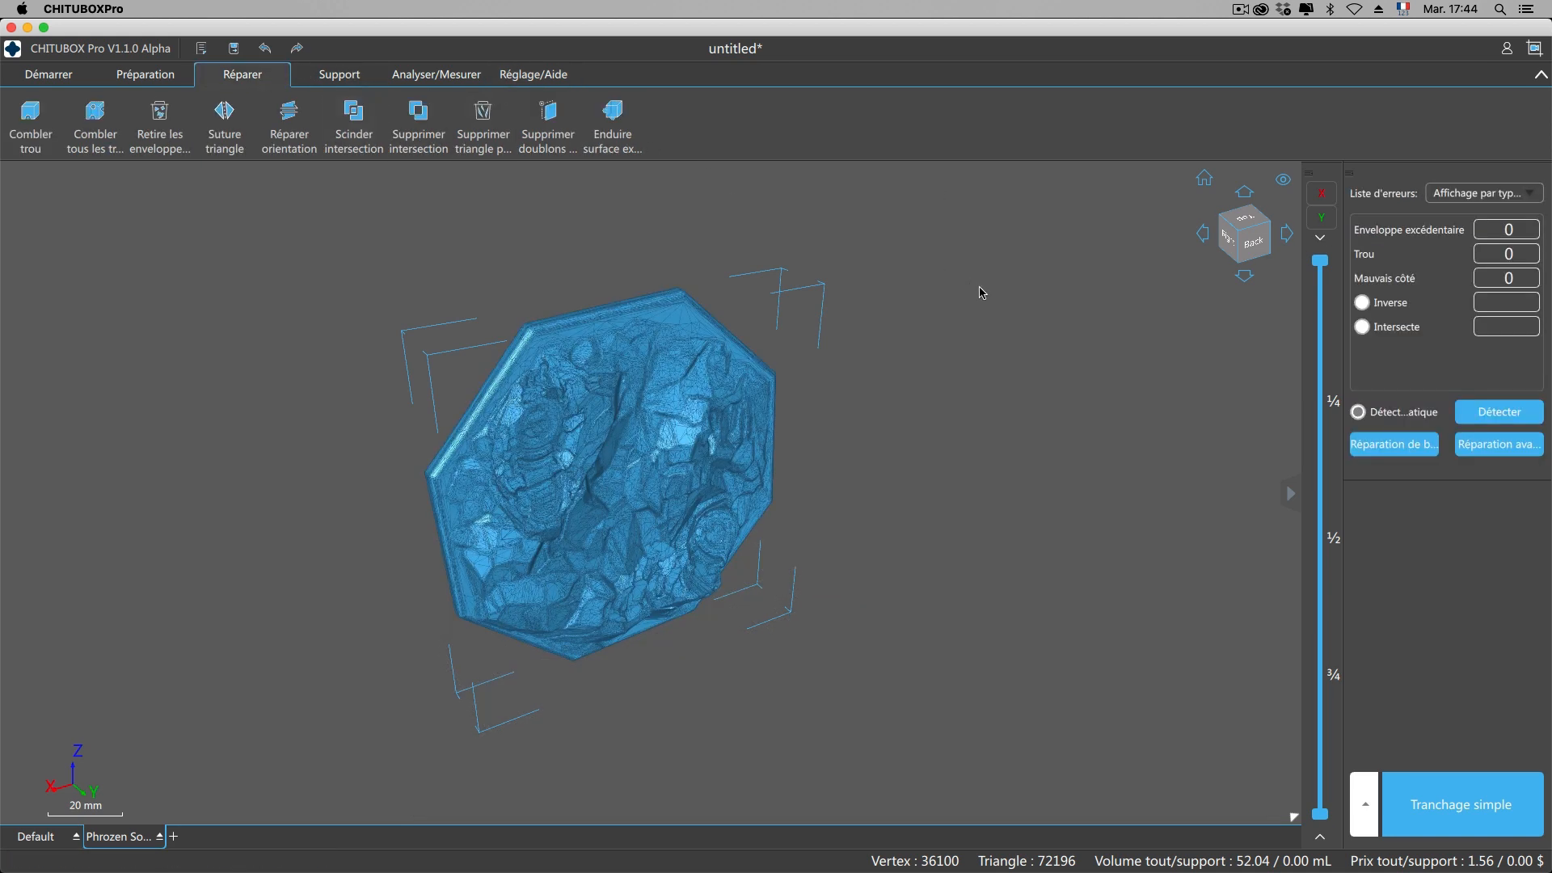
List the detected errors by model, and return the error list to display by error type.
left_click(1472, 195)
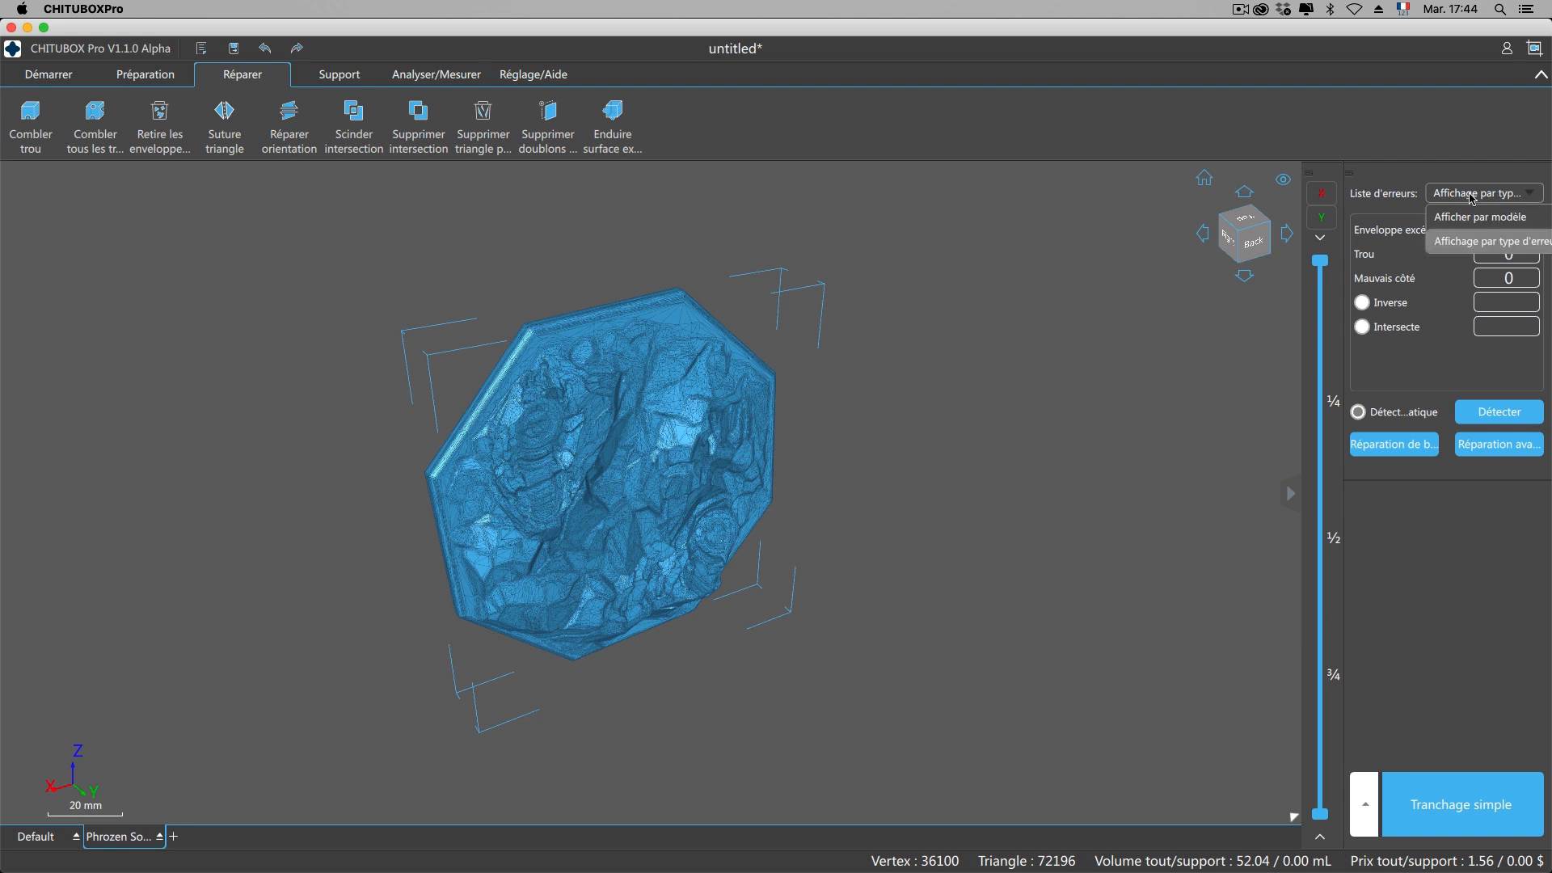
left_click(1481, 208)
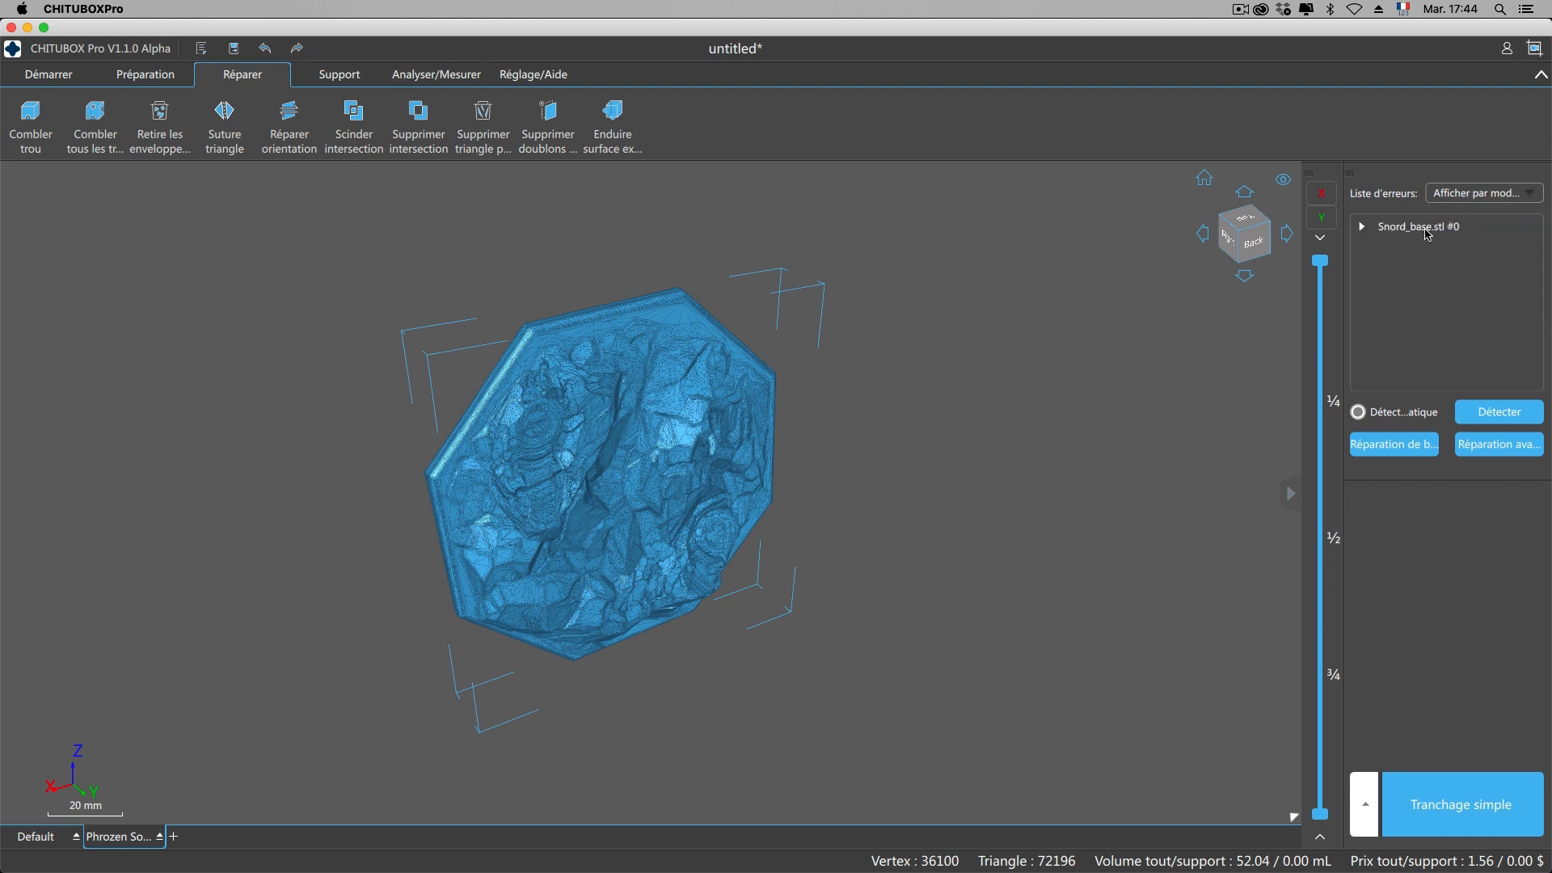
left_click(1491, 195)
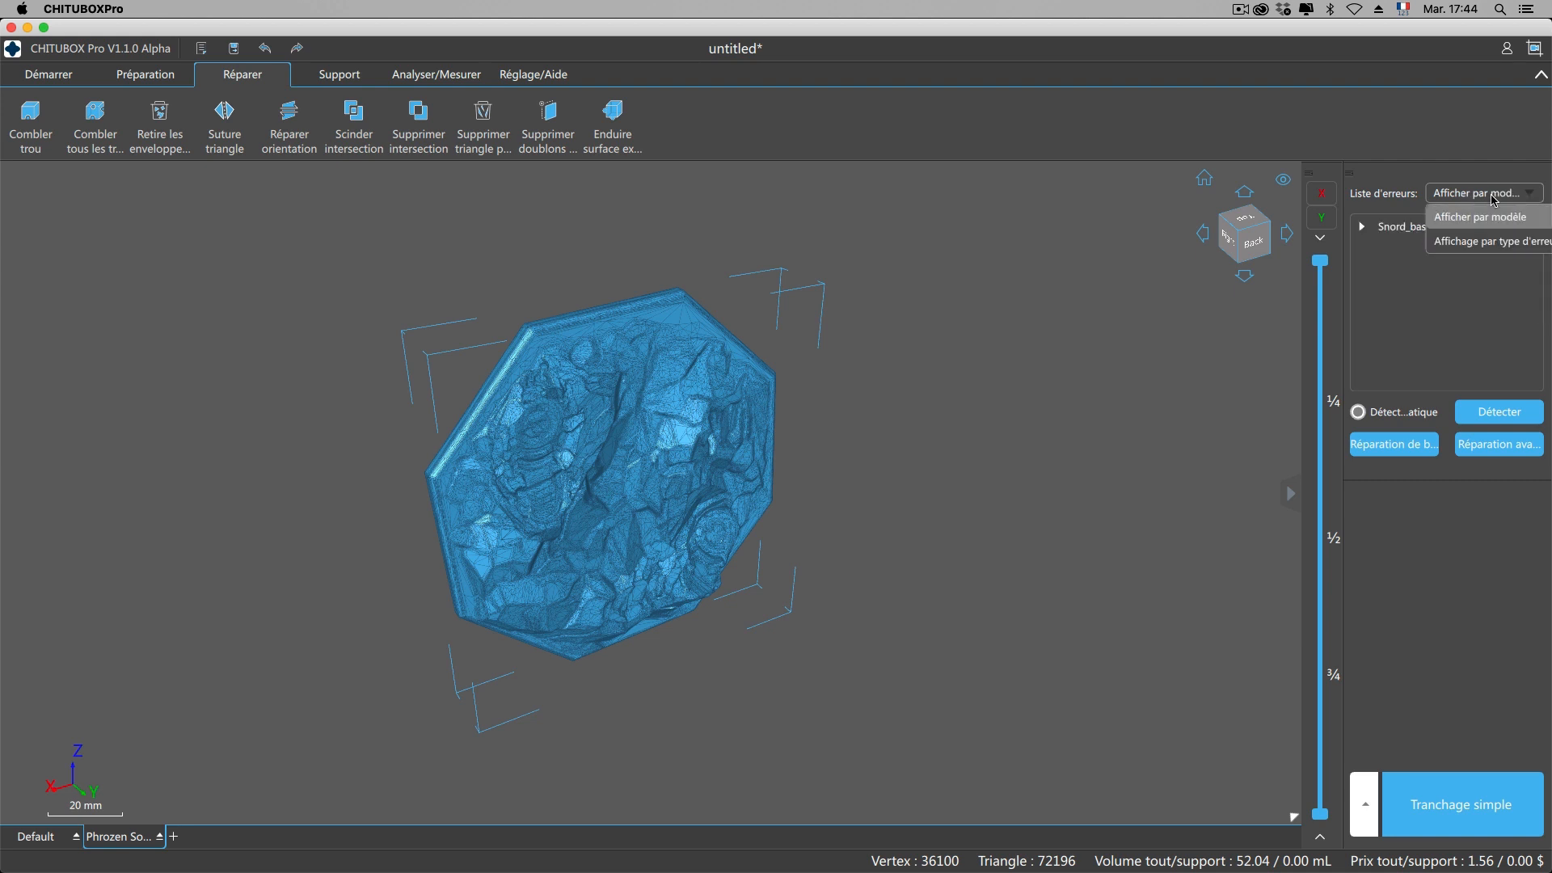
left_click(1485, 242)
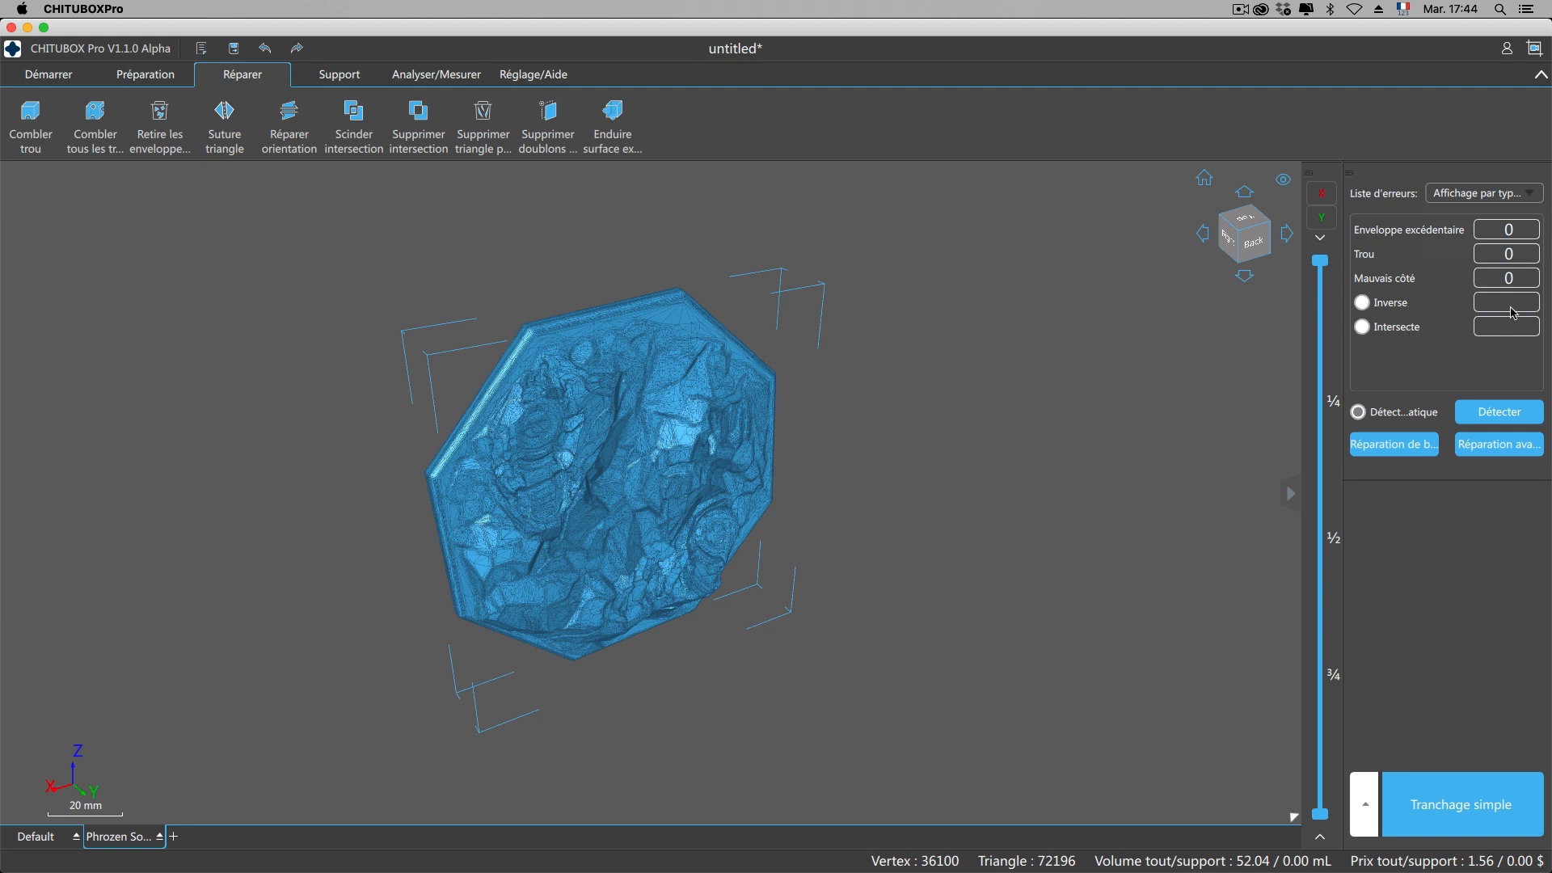
Detect errors on the base, run the basic and advanced repairs, and keep only the repaired version on the build plate.
left_click(1501, 416)
left_click(1394, 447)
left_click(1501, 447)
left_click(139, 78)
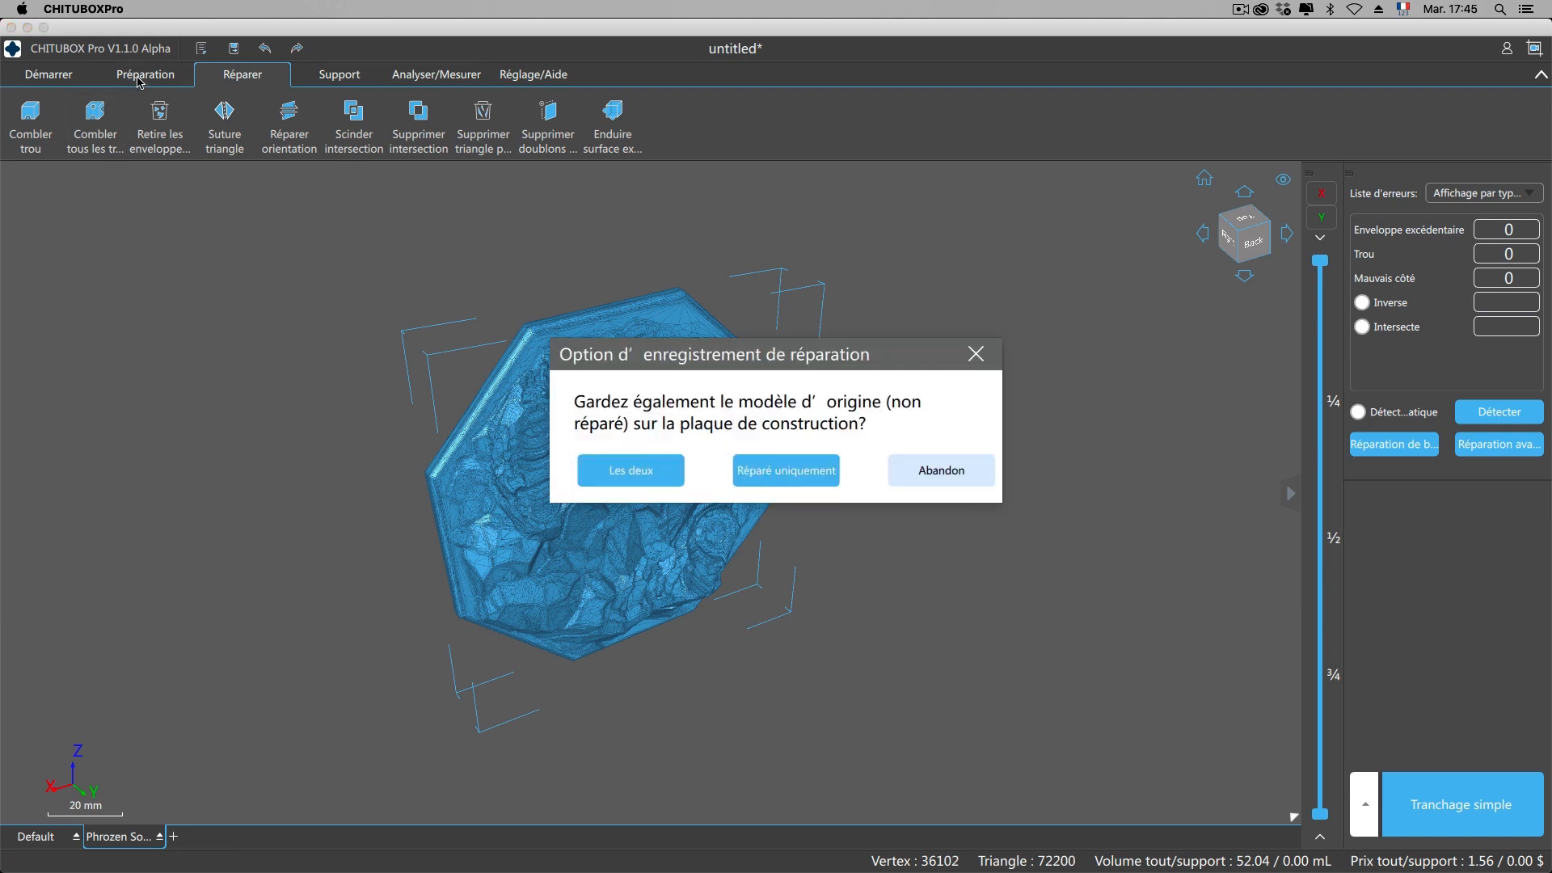
left_click(809, 481)
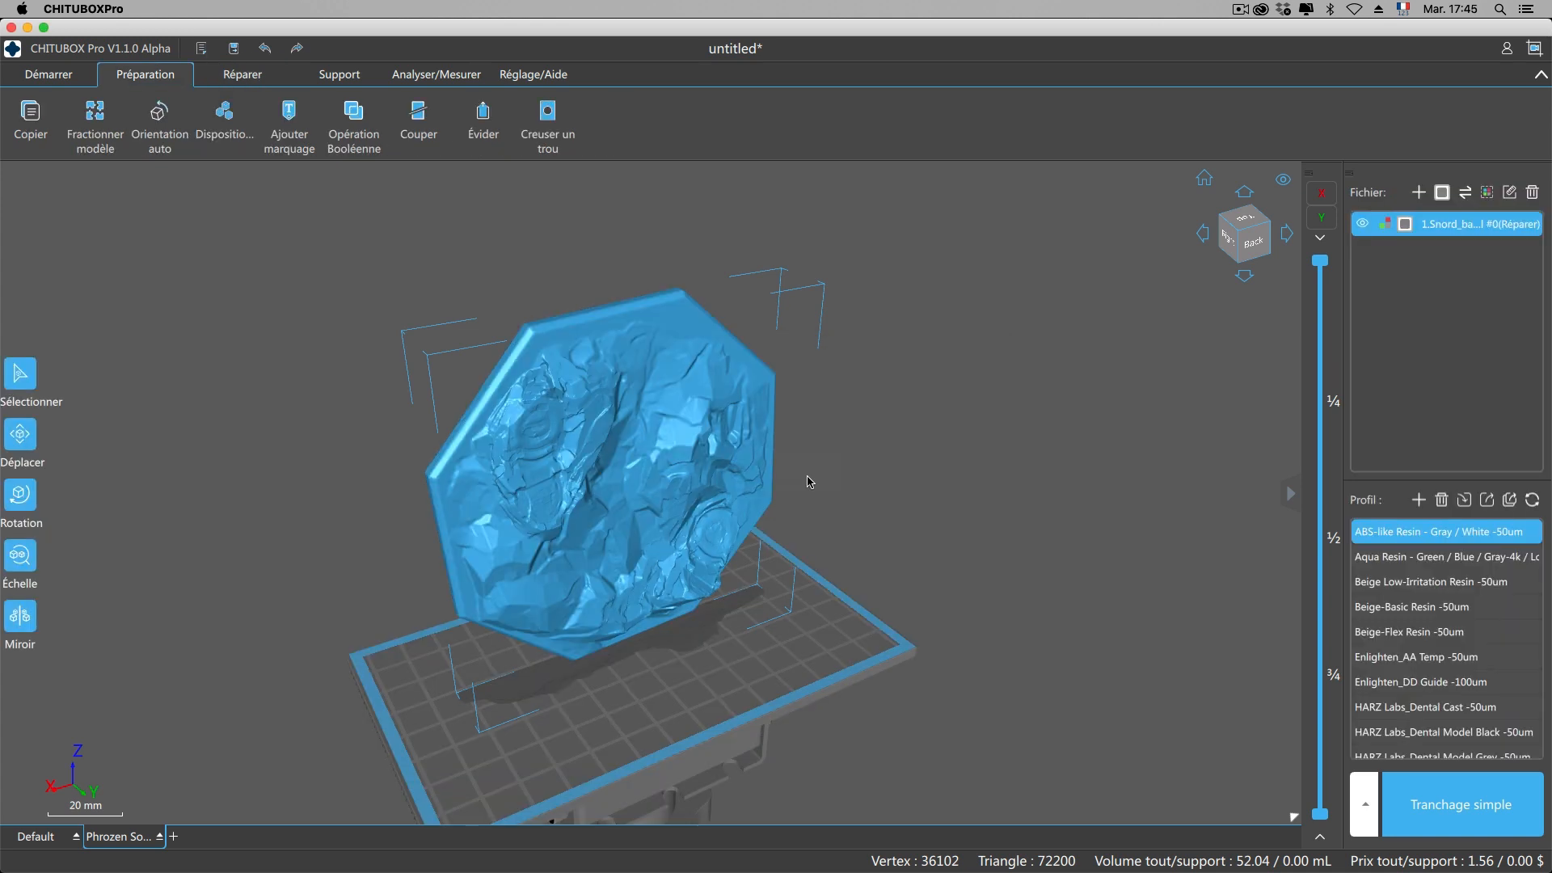
right_click_drag(921, 430, 432, 277)
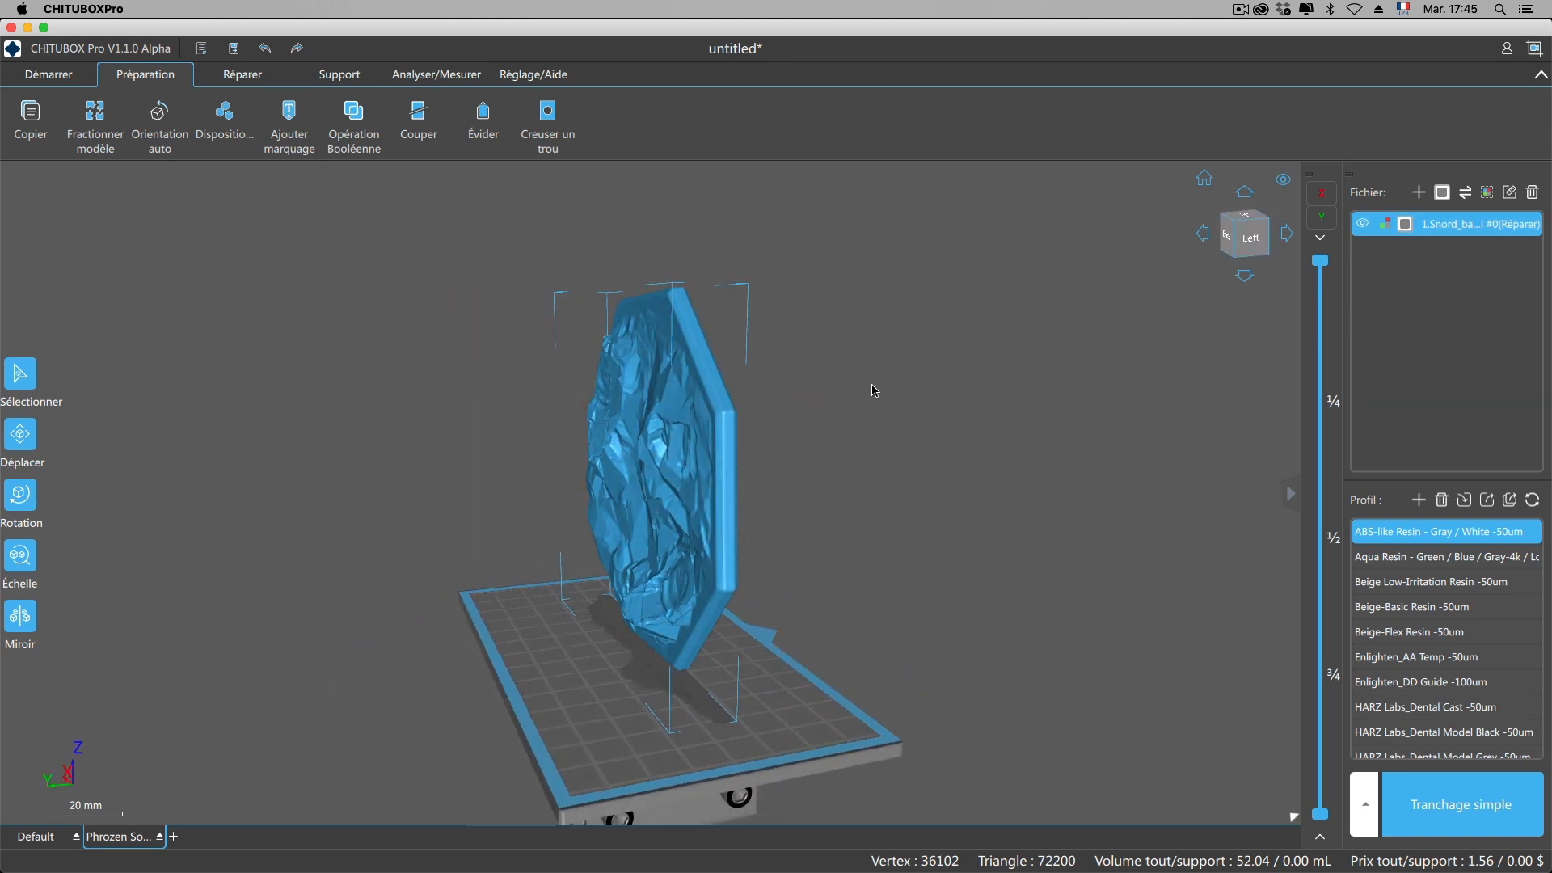
right_click_drag(887, 390, 933, 402)
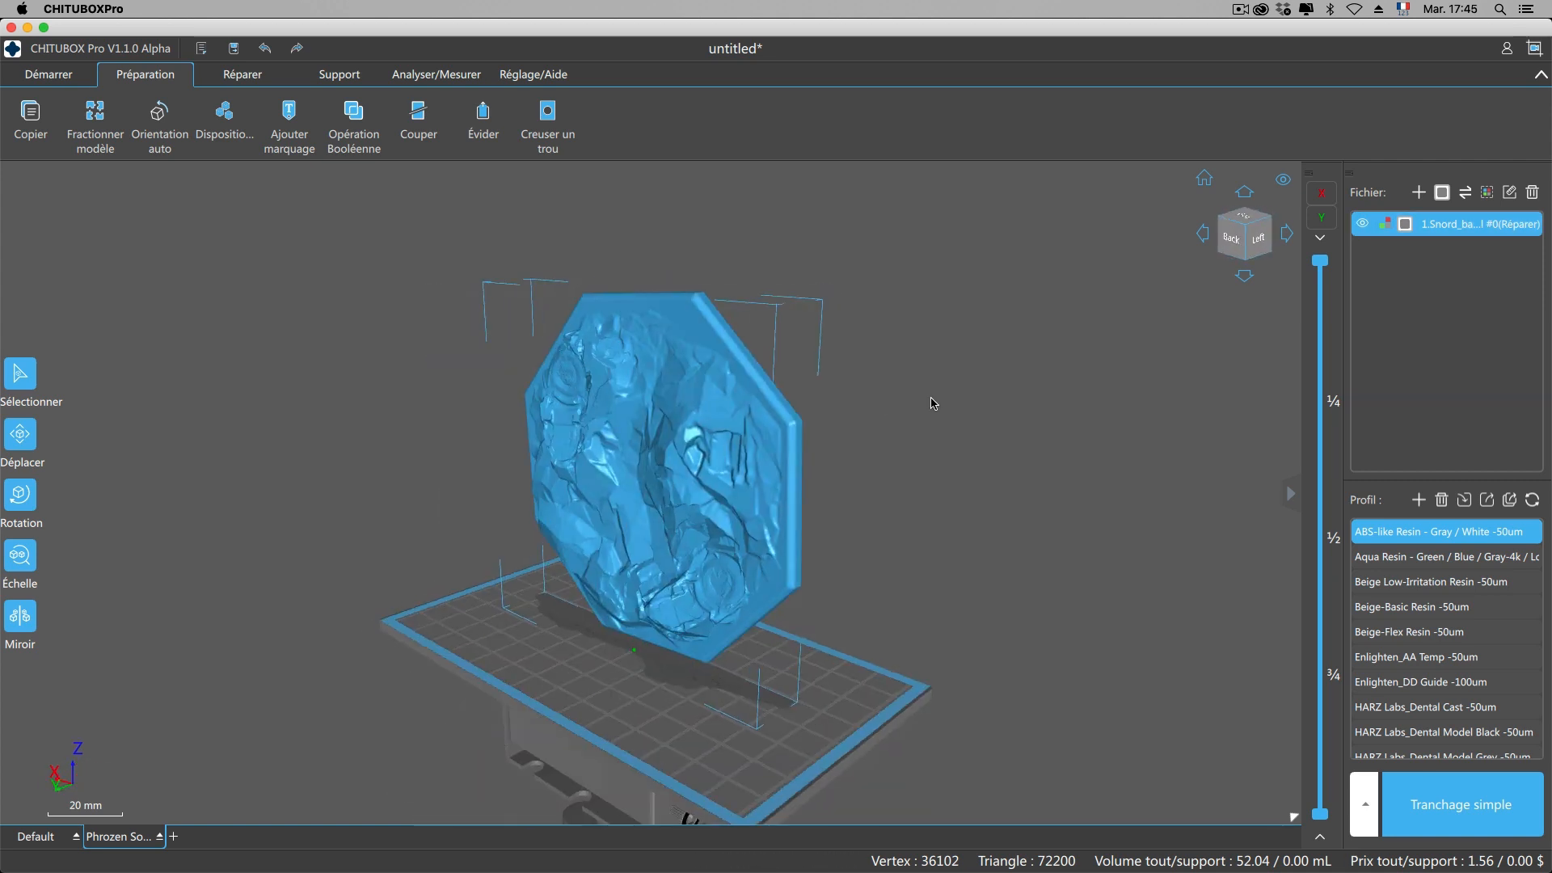
right_click_drag(826, 409, 855, 430)
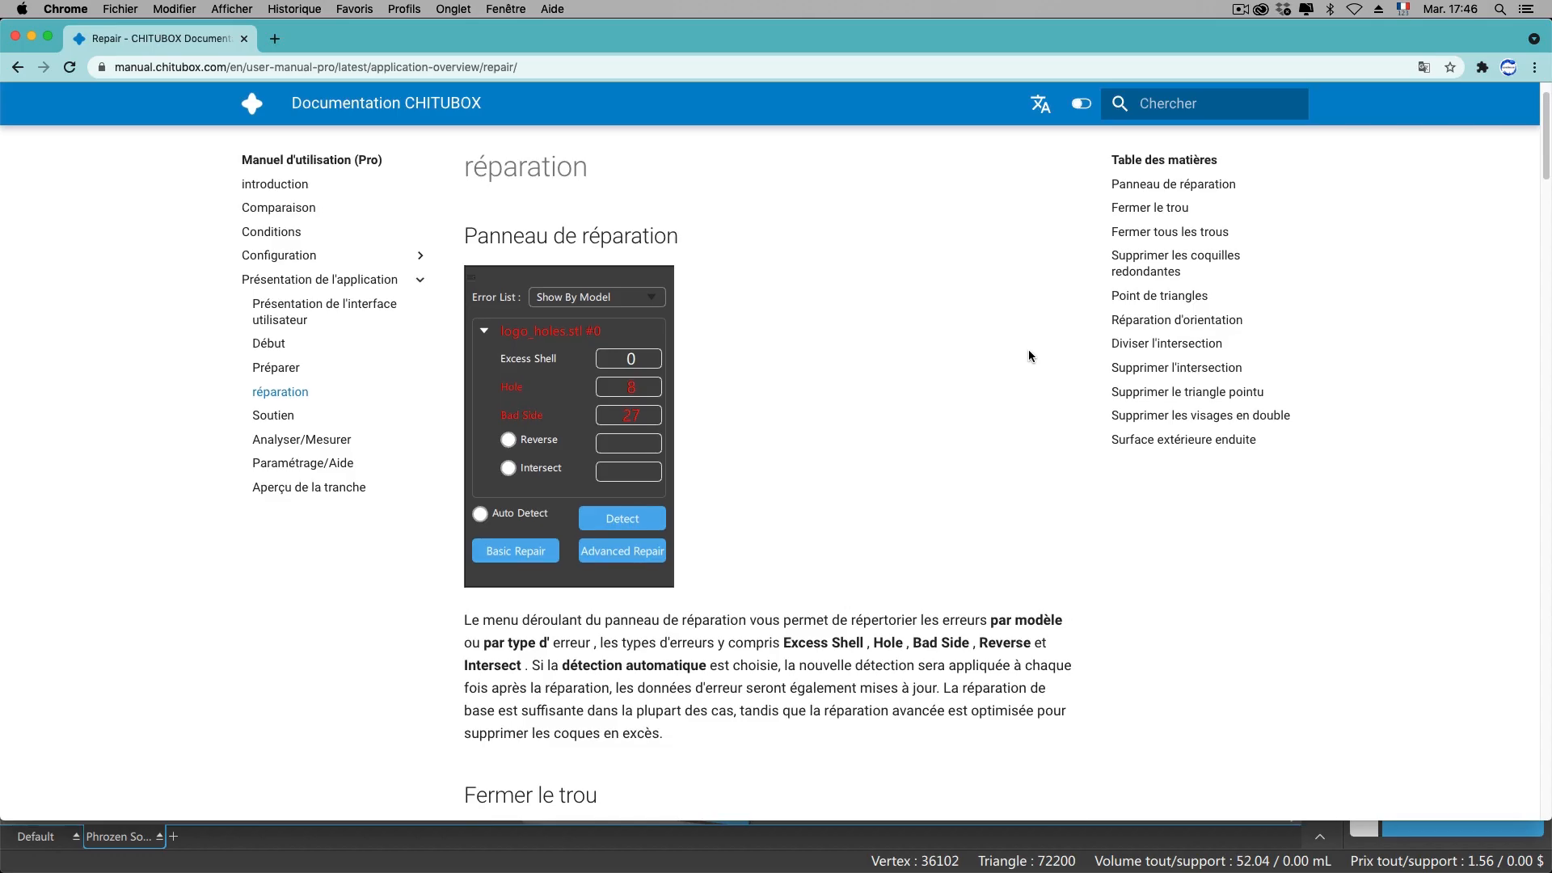
Switch to Chrome and read the CHITUBOX manual's sections on the repair panel, closing small holes and closing all holes.
scroll(1028, 350, "down", 2)
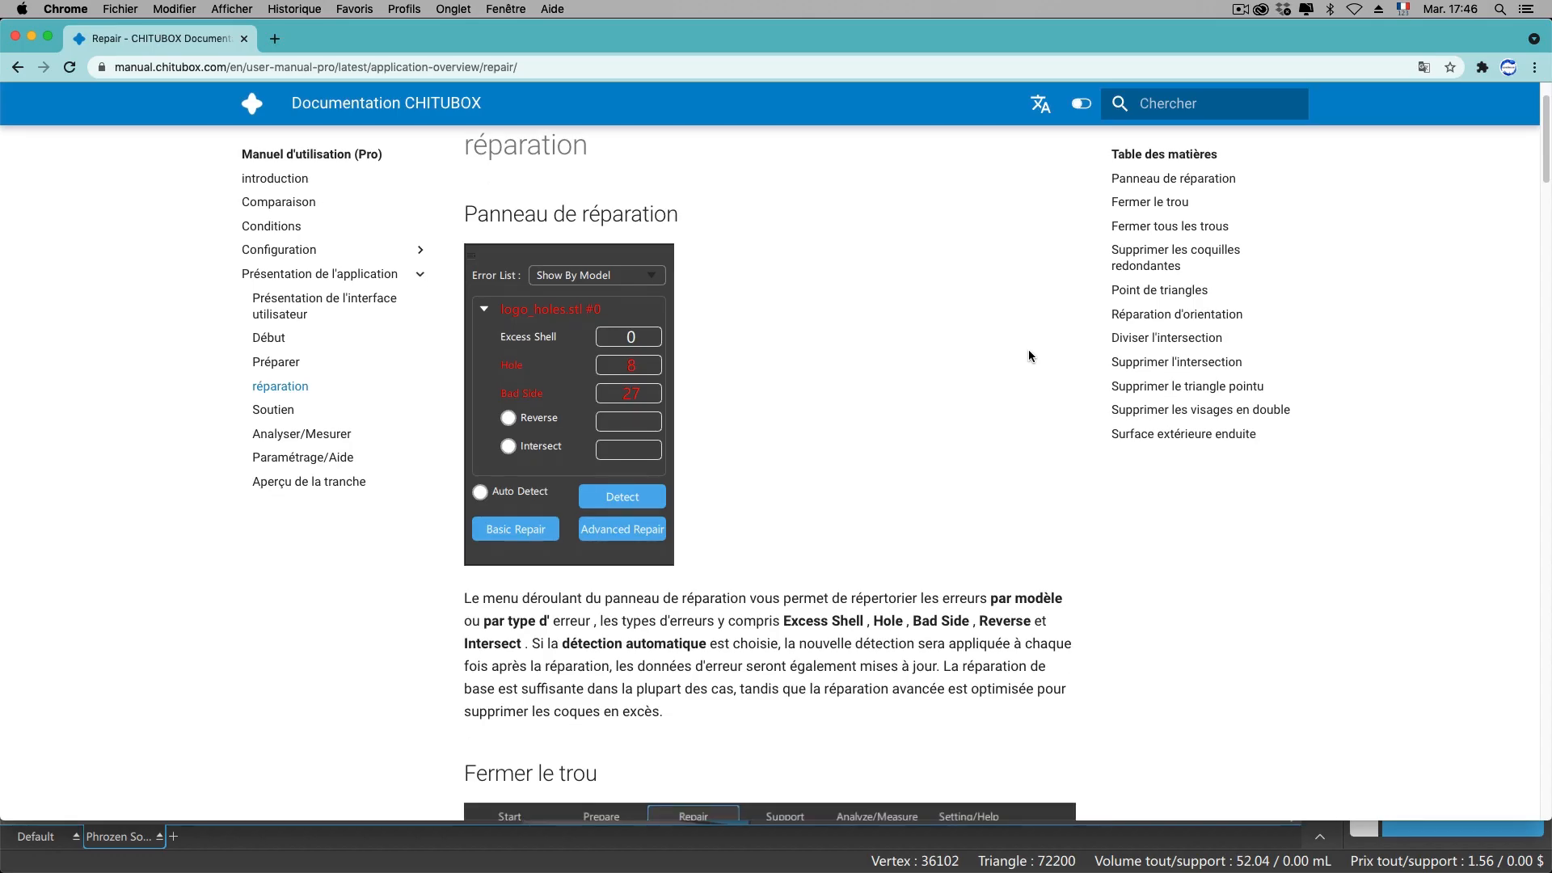
scroll(1028, 356, "down", 2)
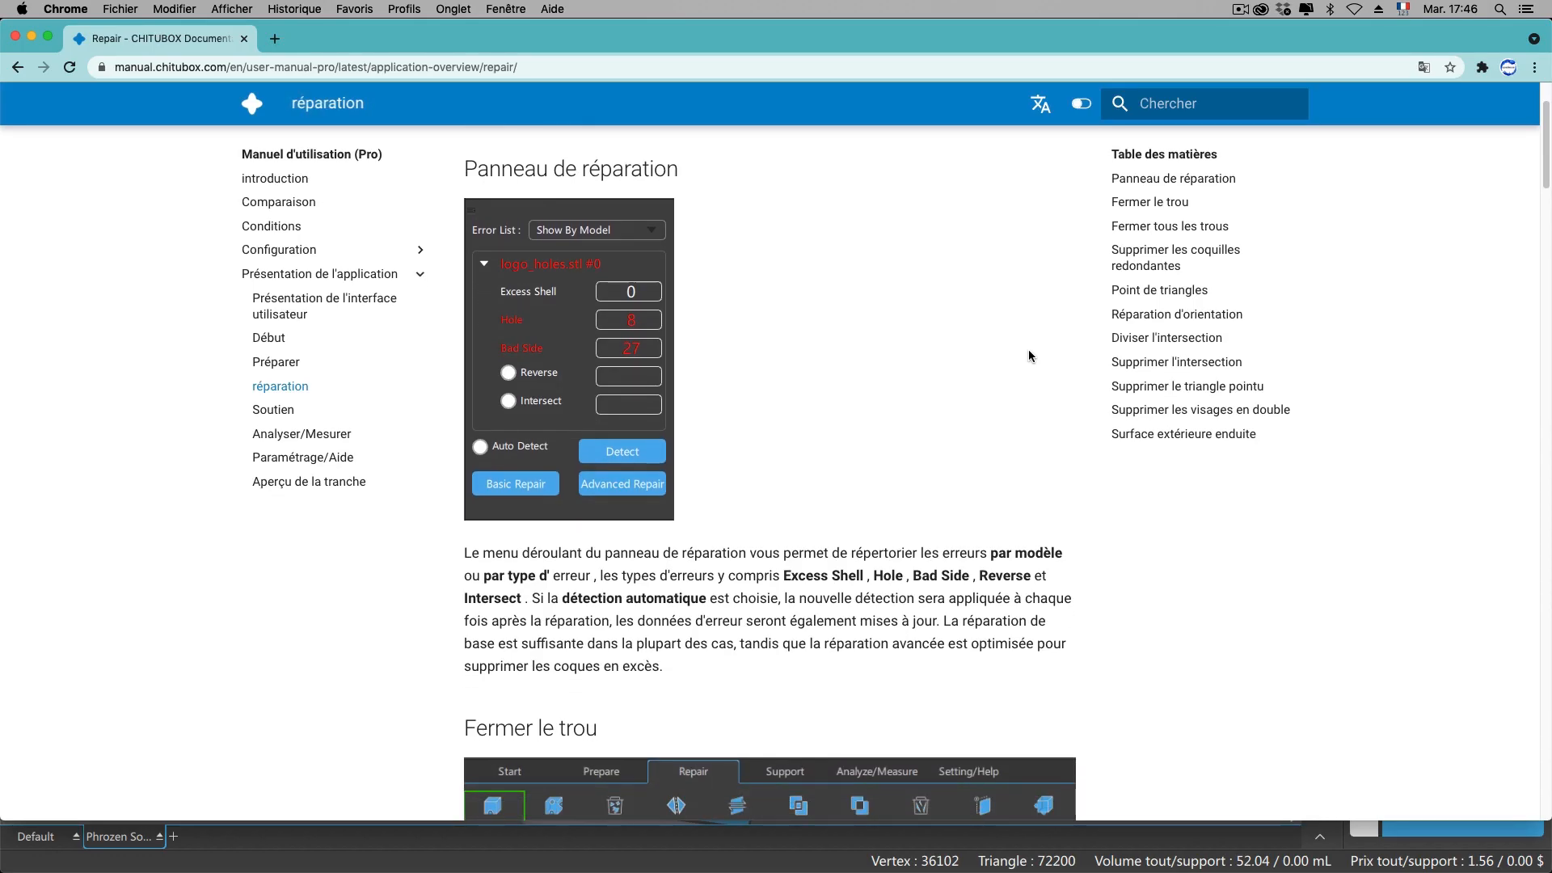
scroll(1029, 351, "down", 10)
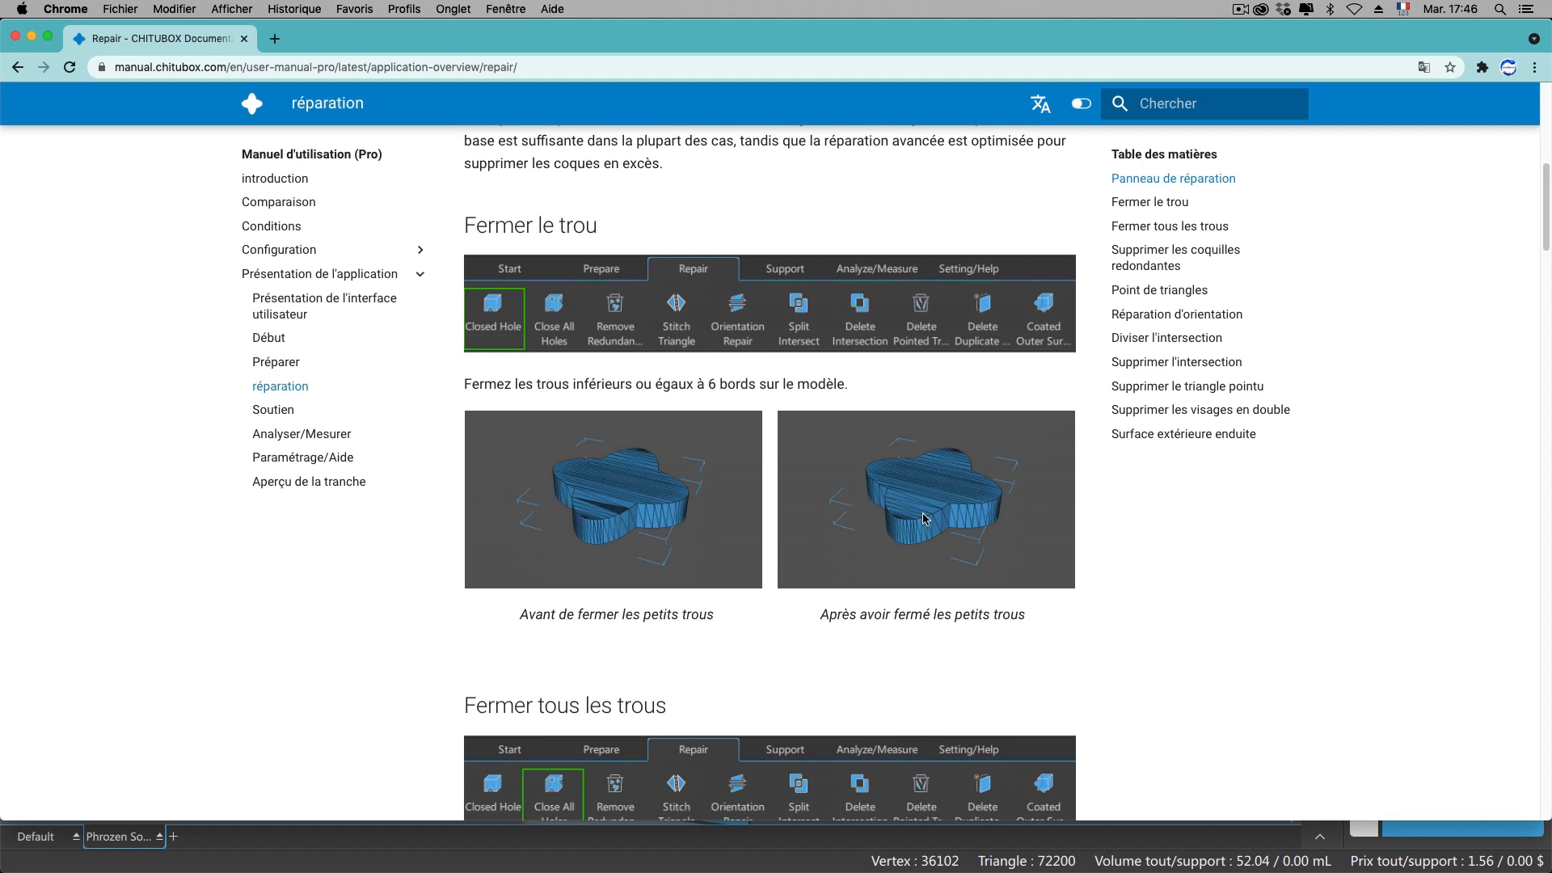
scroll(926, 518, "down", 5)
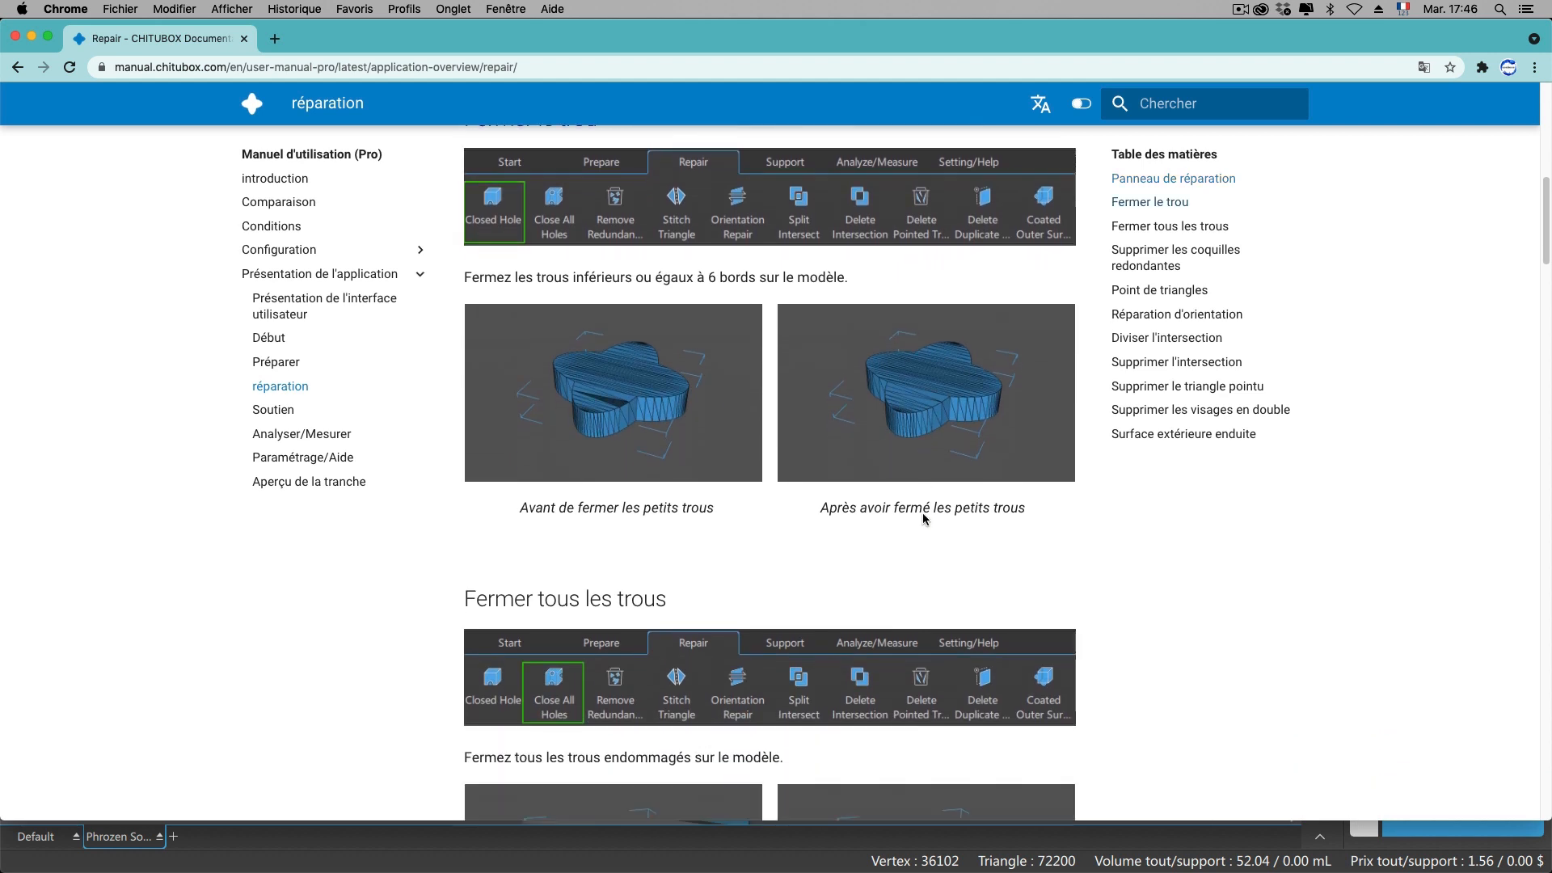
scroll(926, 518, "down", 2)
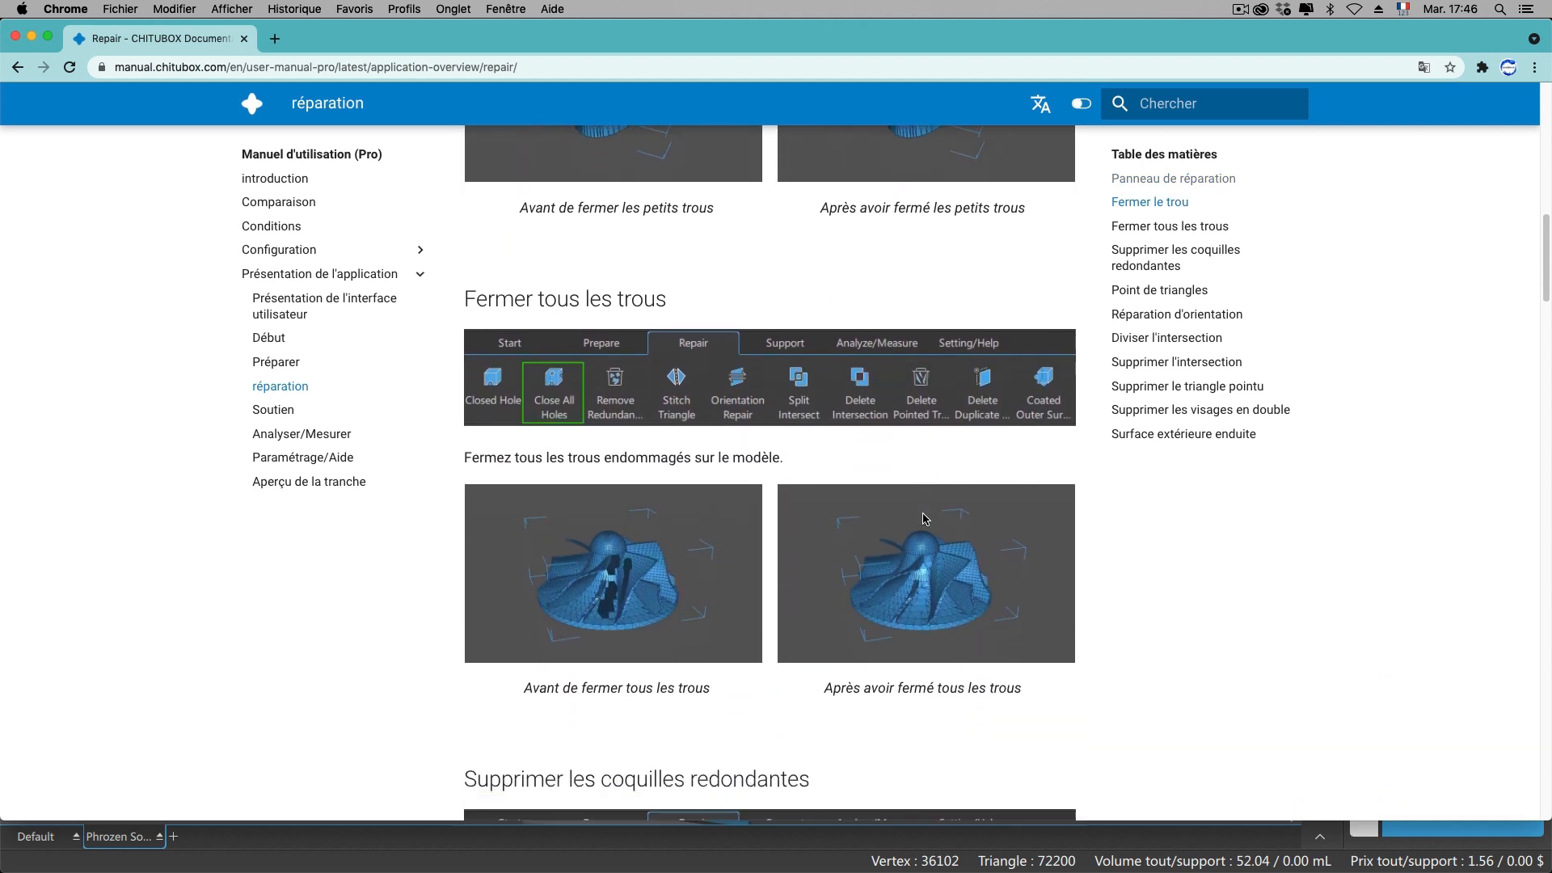
scroll(925, 518, "down", 1)
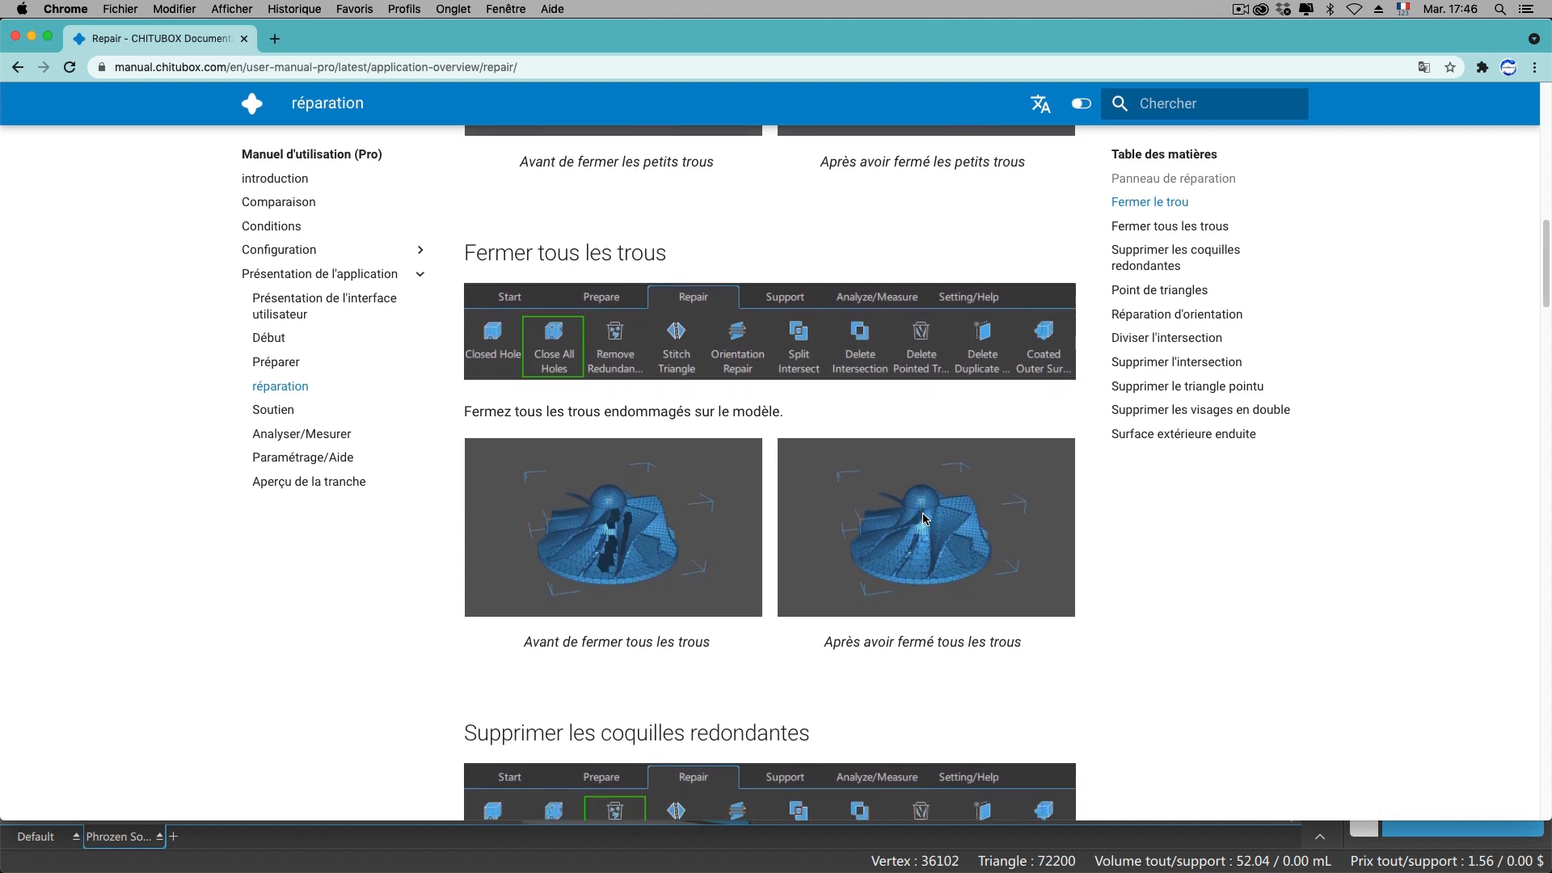
Examine the manual's sections on removing redundant shells, stitching triangles and repairing orientation, including their before-and-after images.
scroll(769, 539, "down", 5)
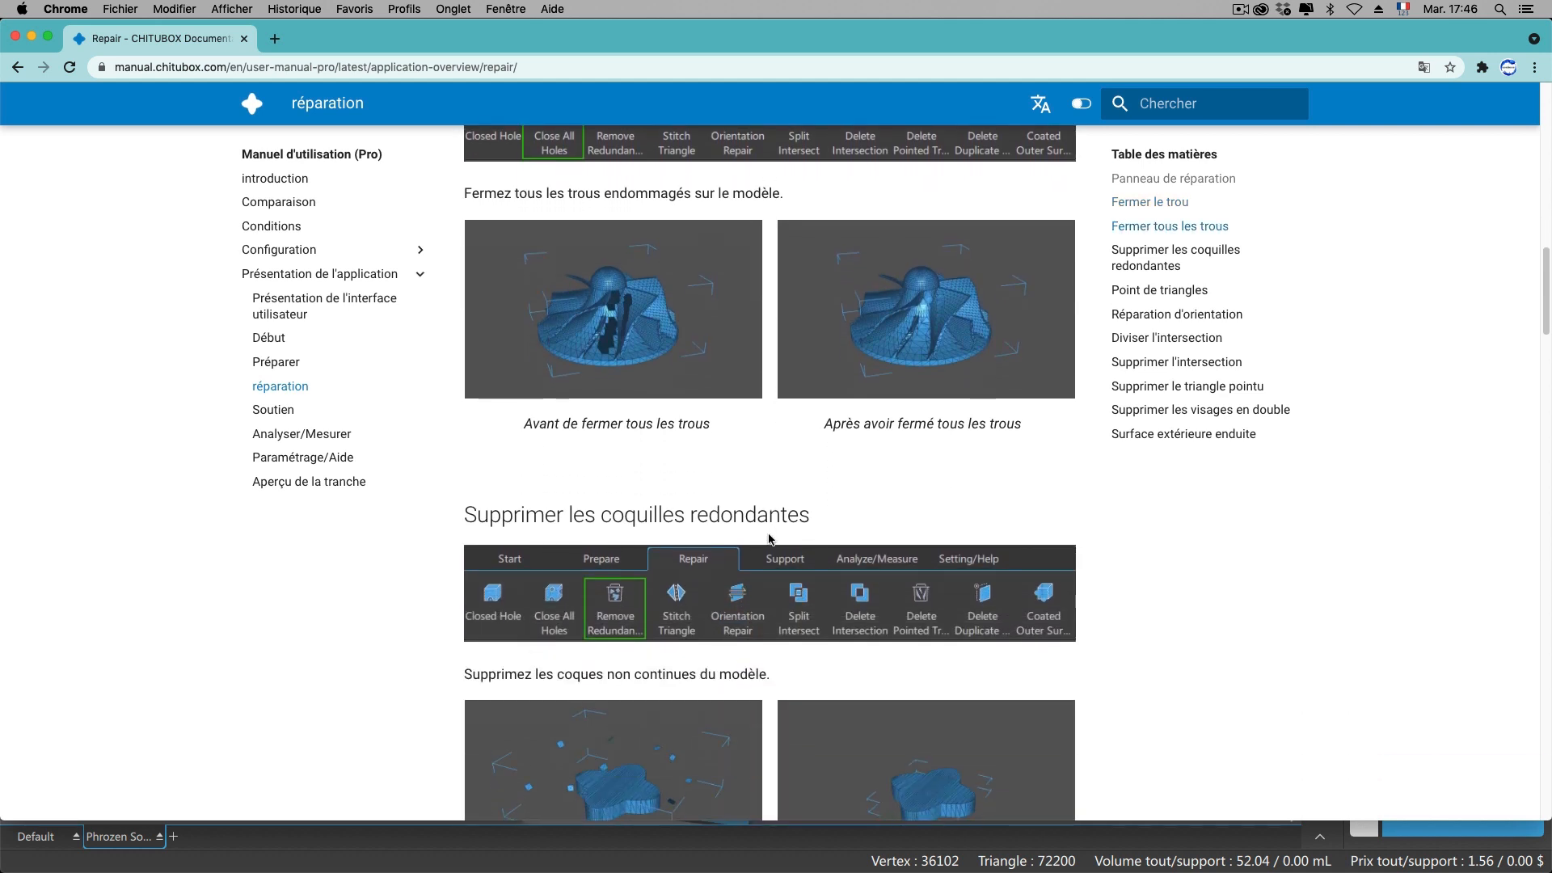
scroll(769, 539, "down", 3)
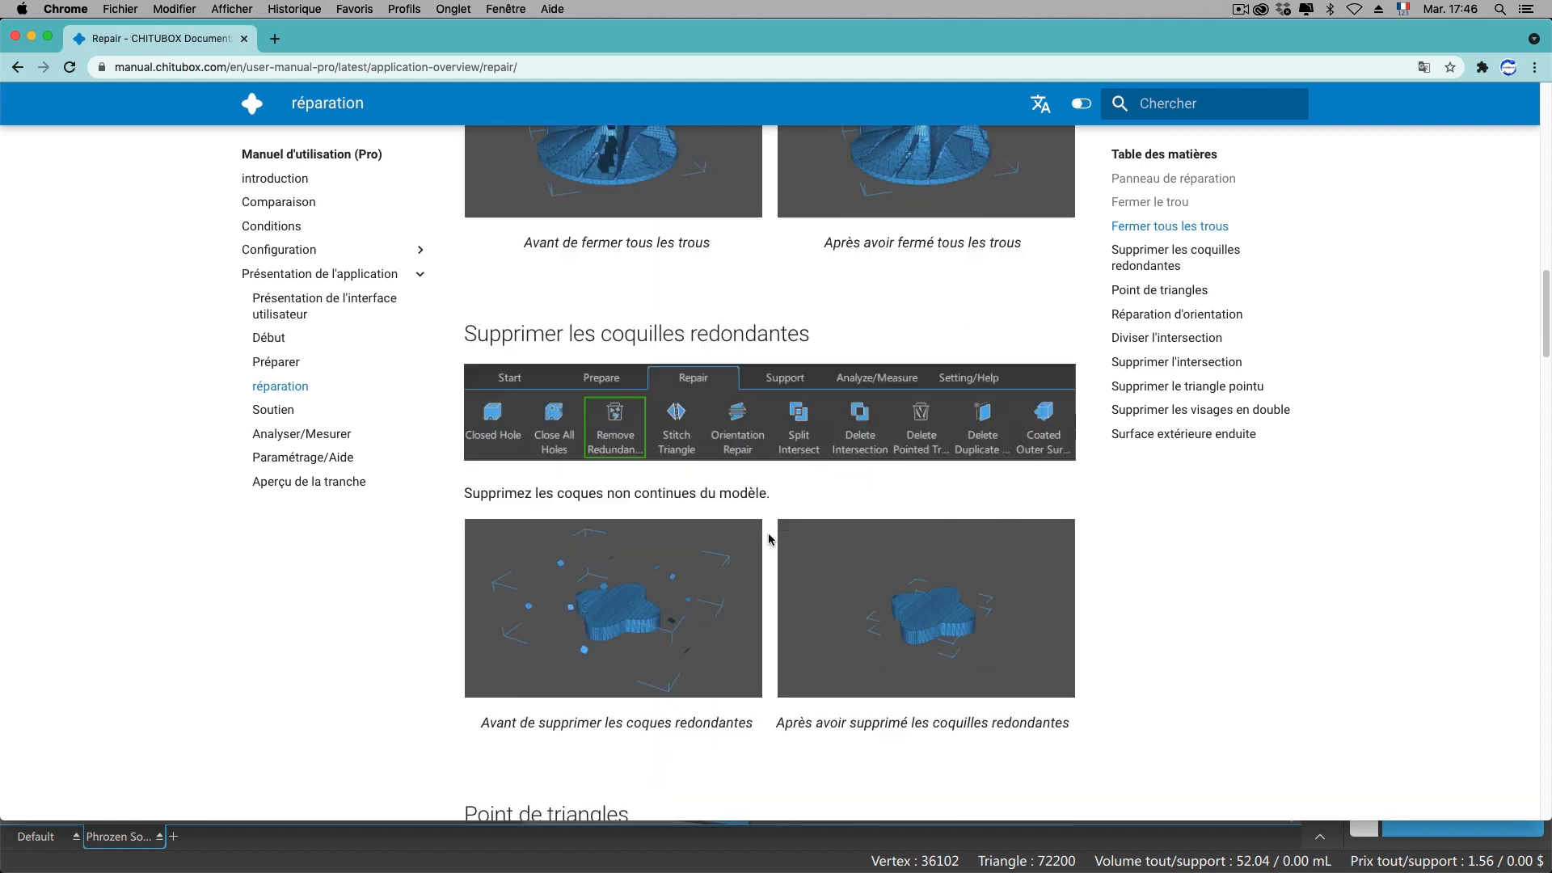
scroll(768, 539, "up", 1)
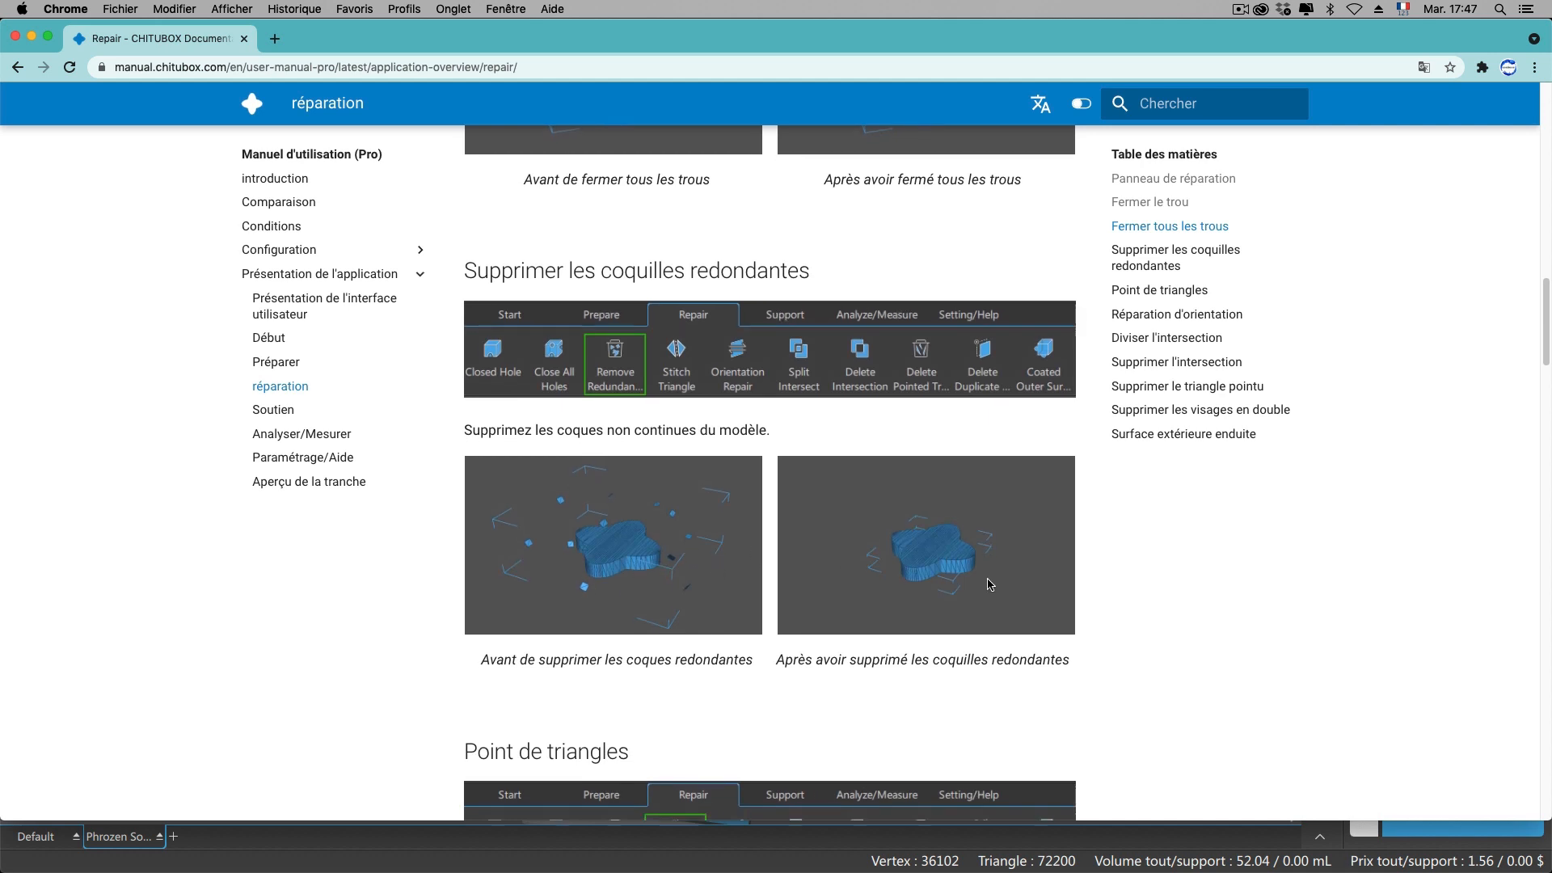
scroll(929, 526, "down", 1)
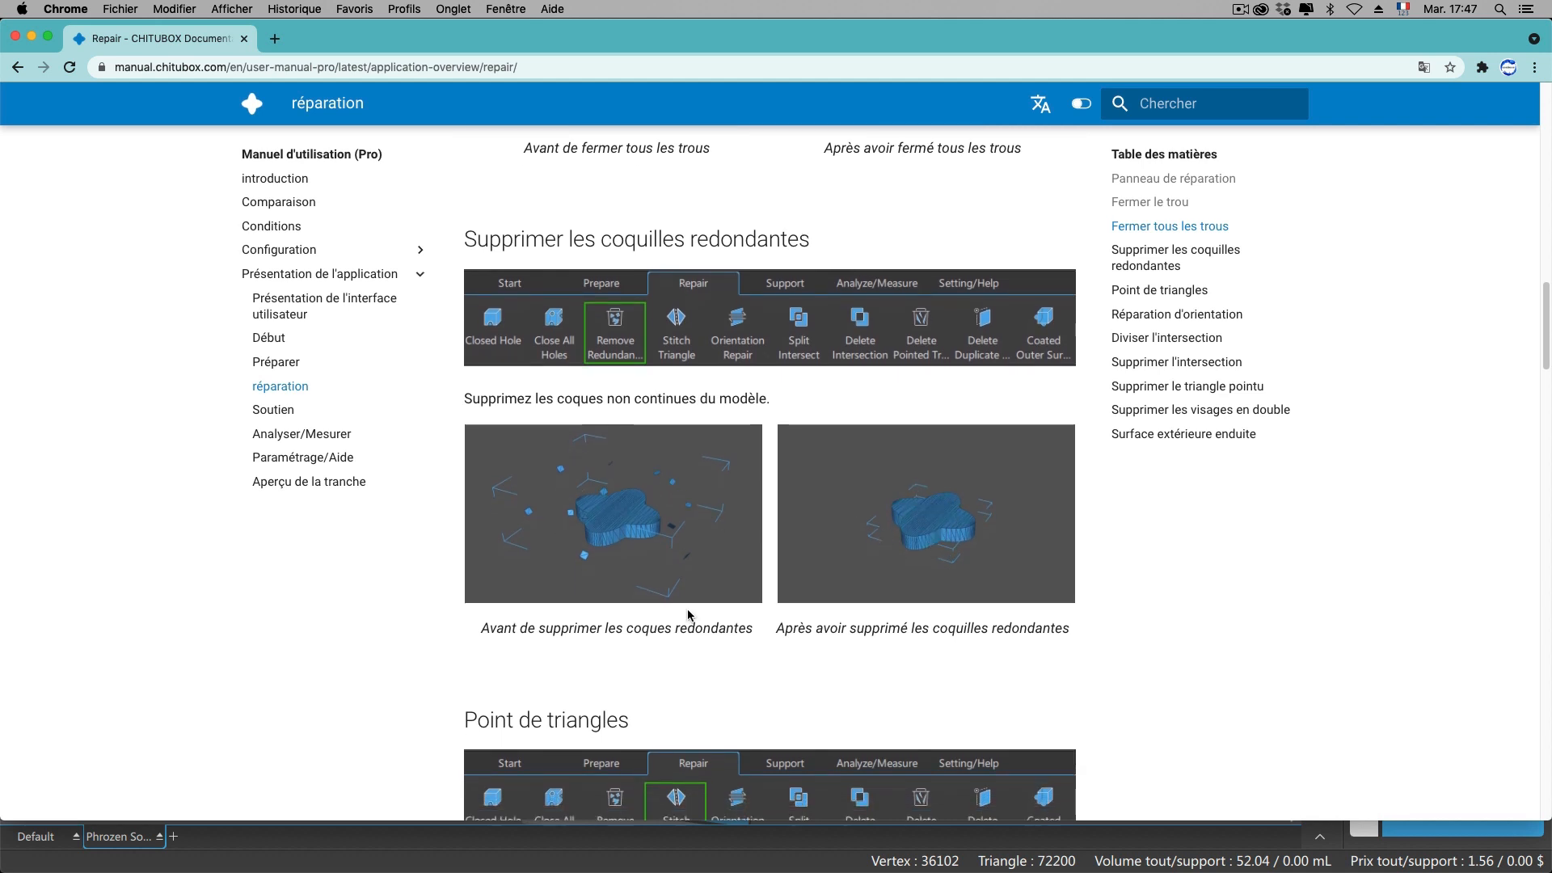
scroll(922, 532, "down", 5)
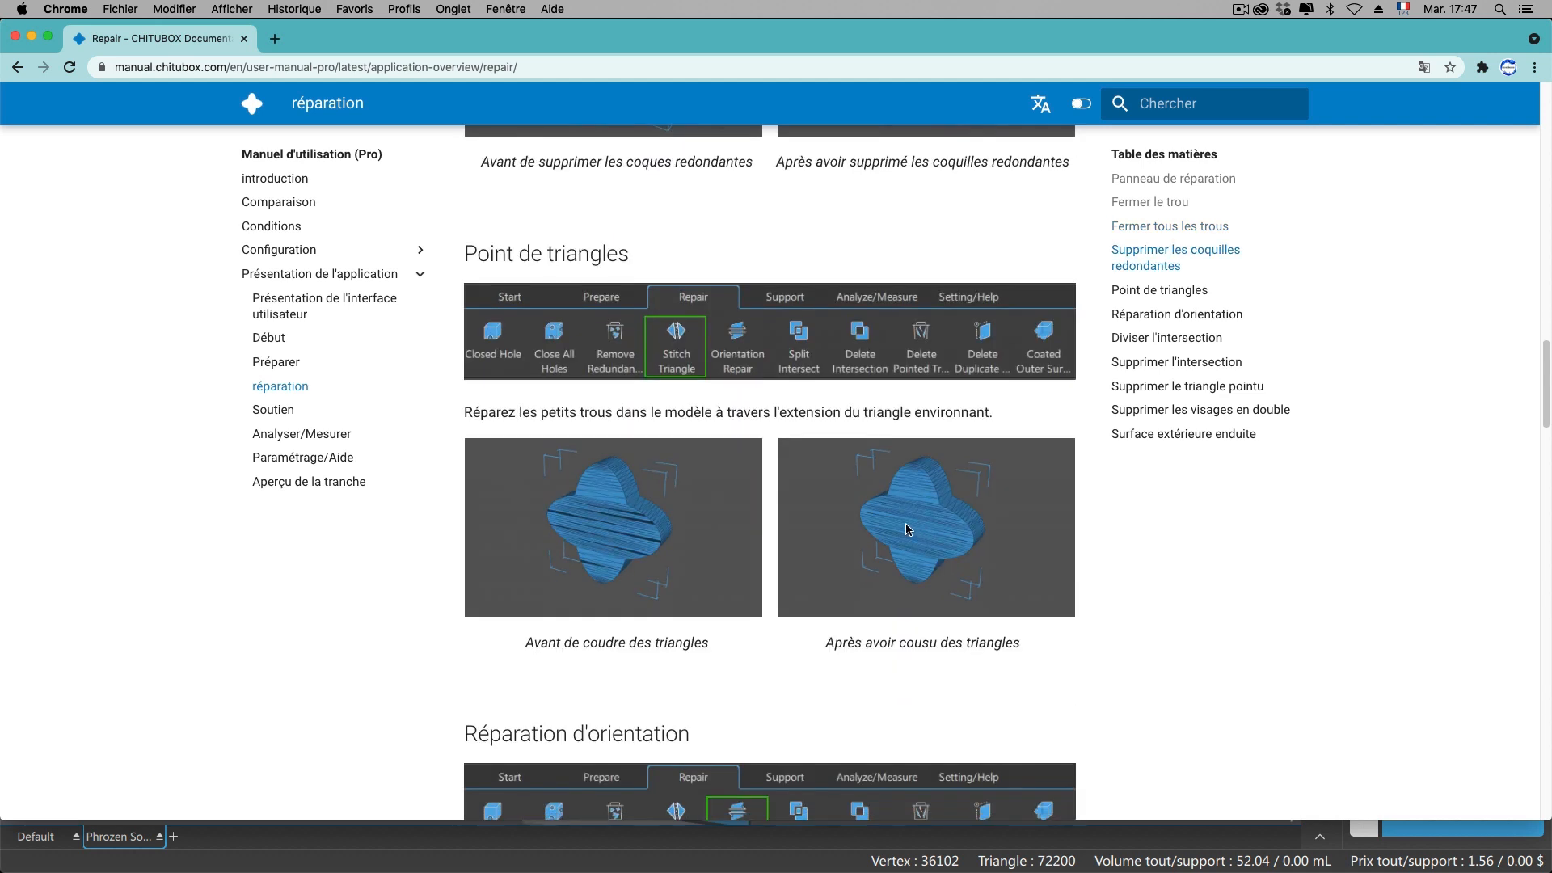
scroll(897, 527, "up", 1)
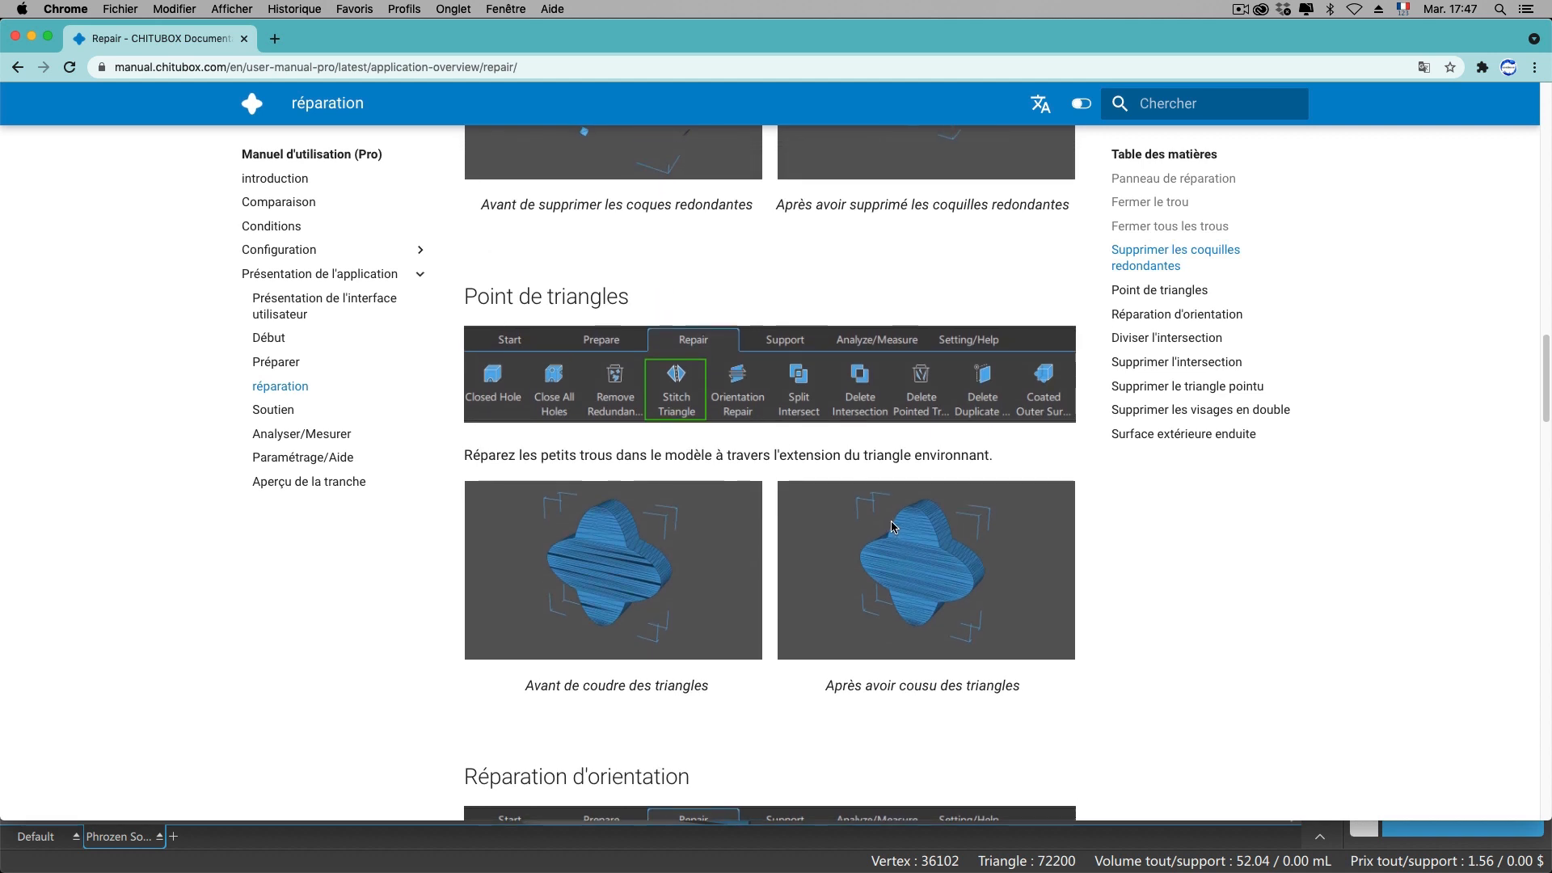
scroll(752, 478, "down", 1)
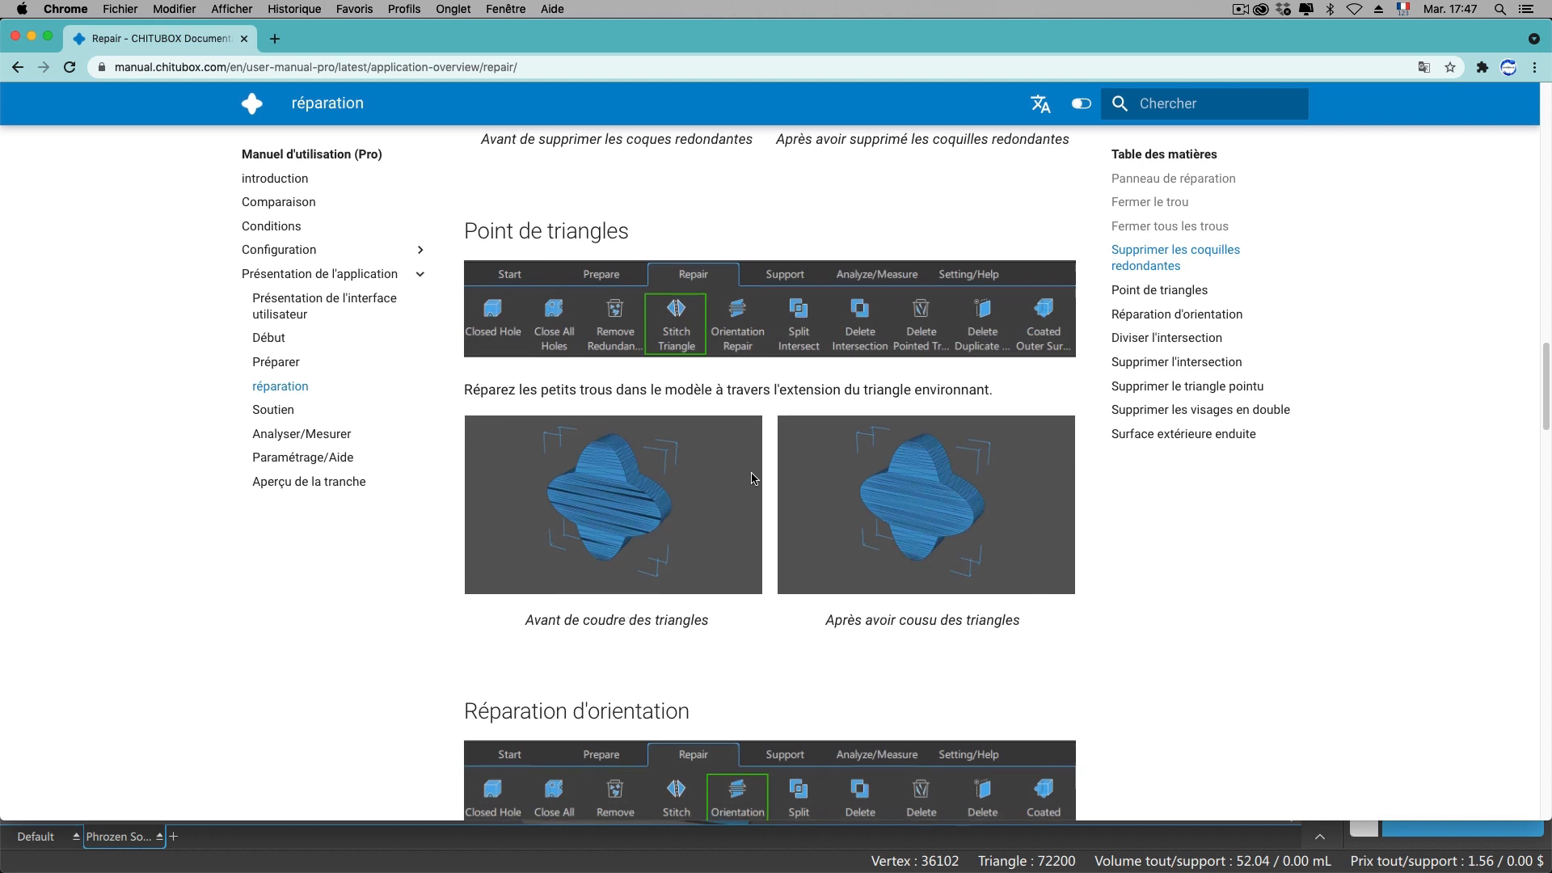
scroll(752, 479, "down", 3)
scroll(752, 479, "down", 2)
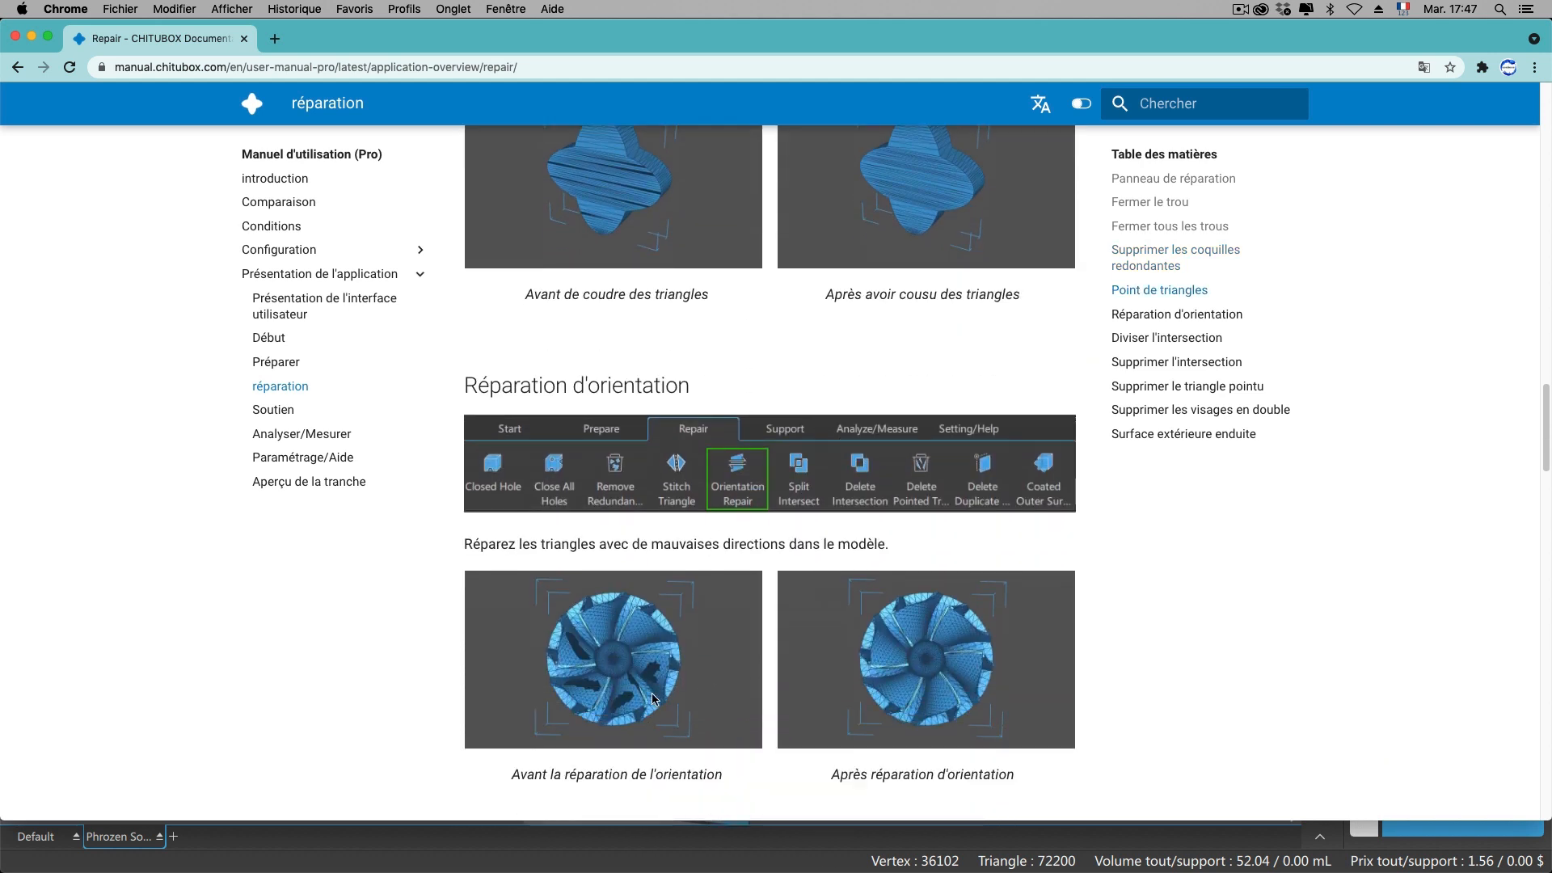
scroll(654, 700, "down", 1)
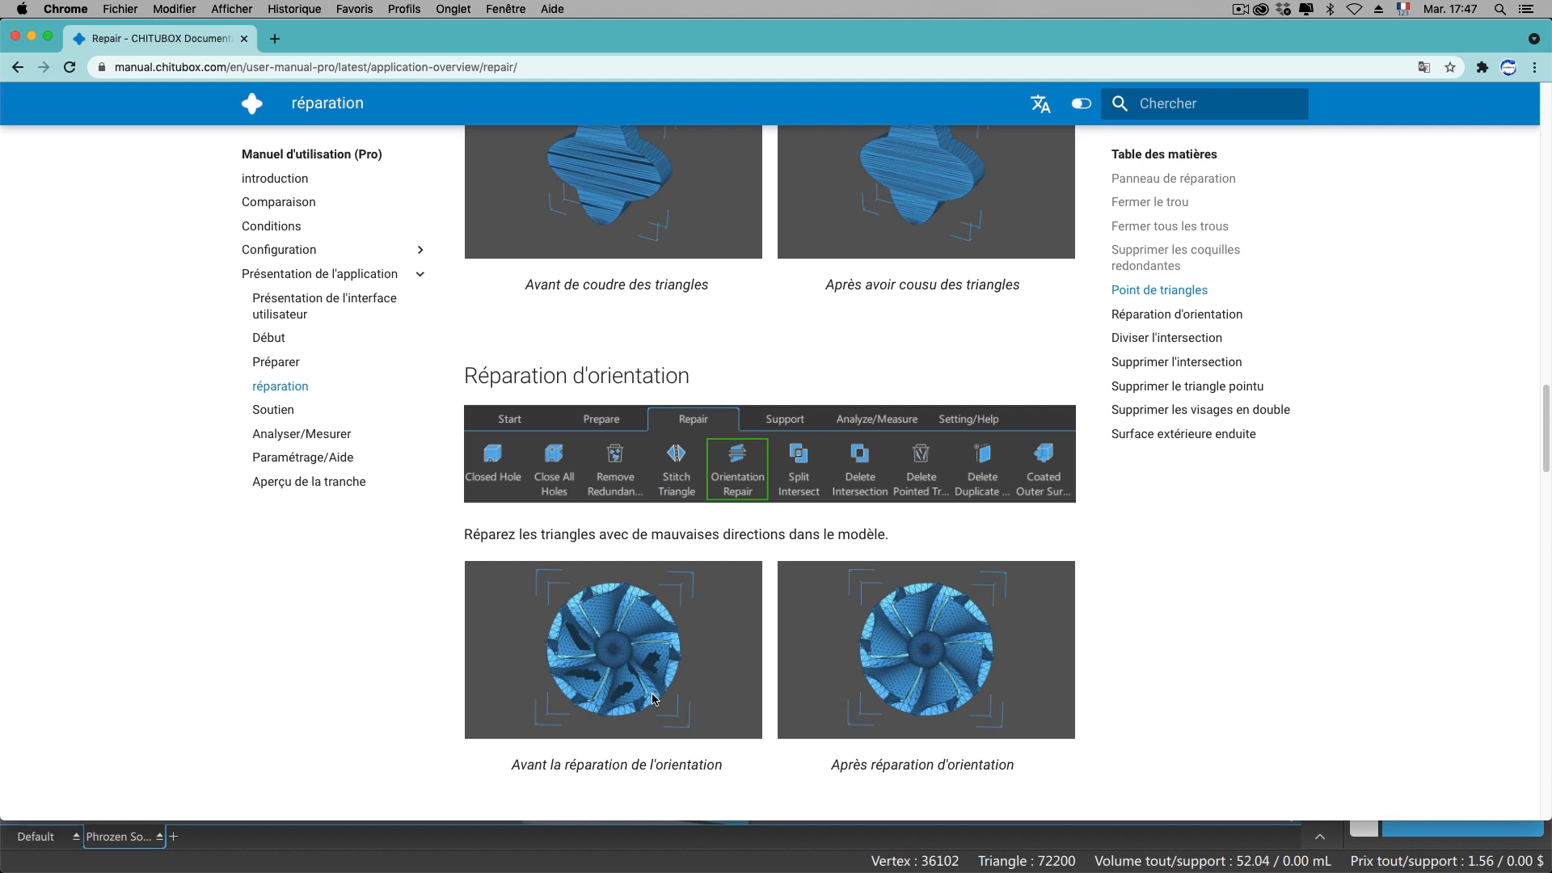
scroll(654, 700, "down", 3)
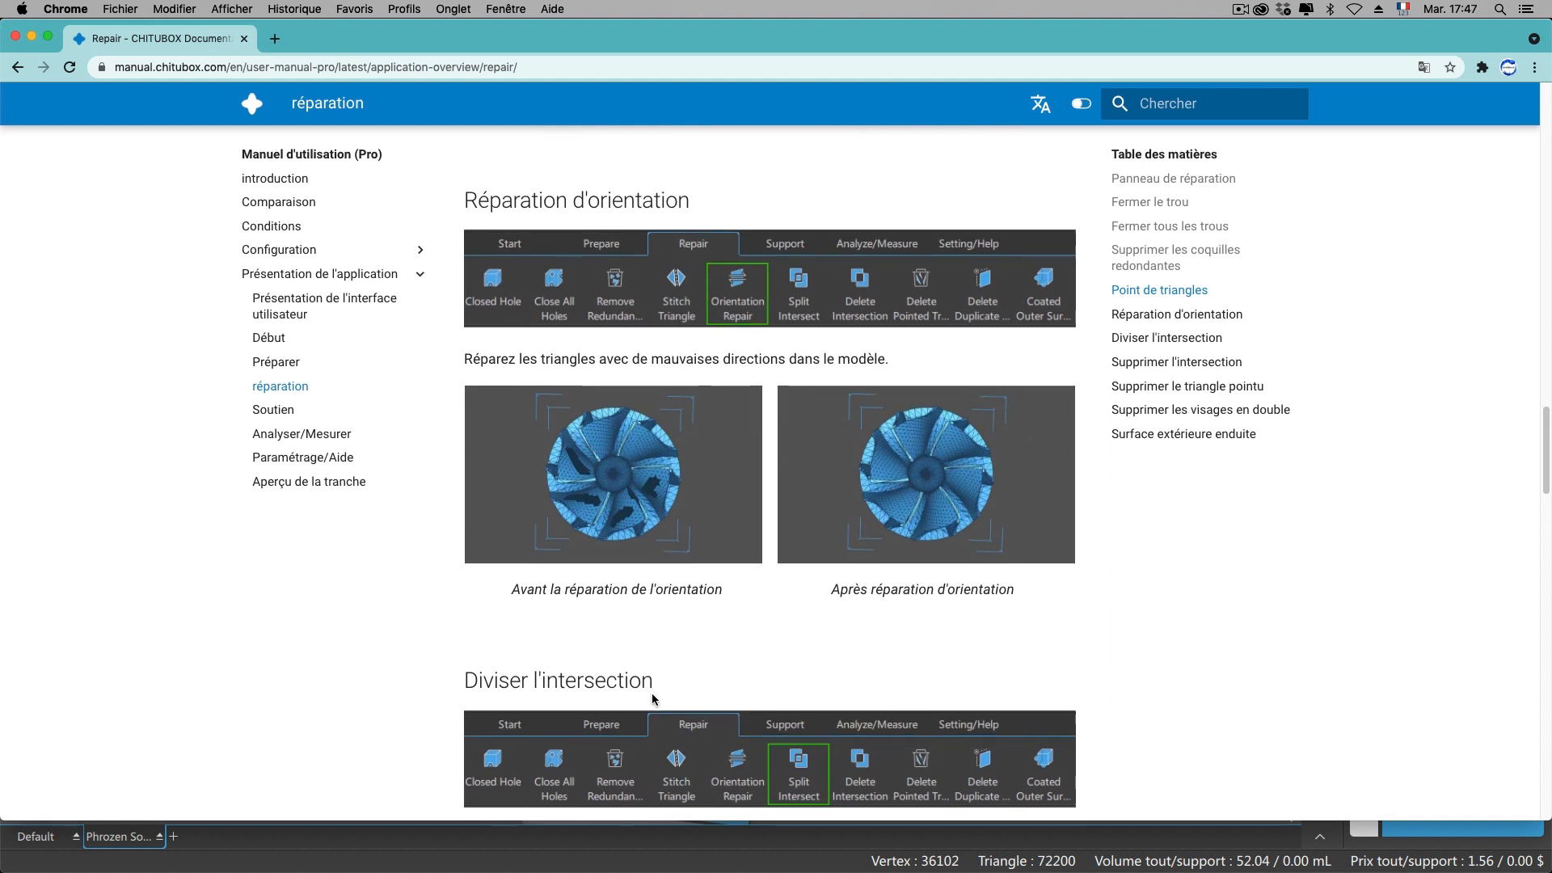
Examine the manual's explanations of splitting and deleting intersections, including the X-Ray display mode and the before-and-after images.
scroll(655, 700, "down", 5)
scroll(654, 700, "down", 3)
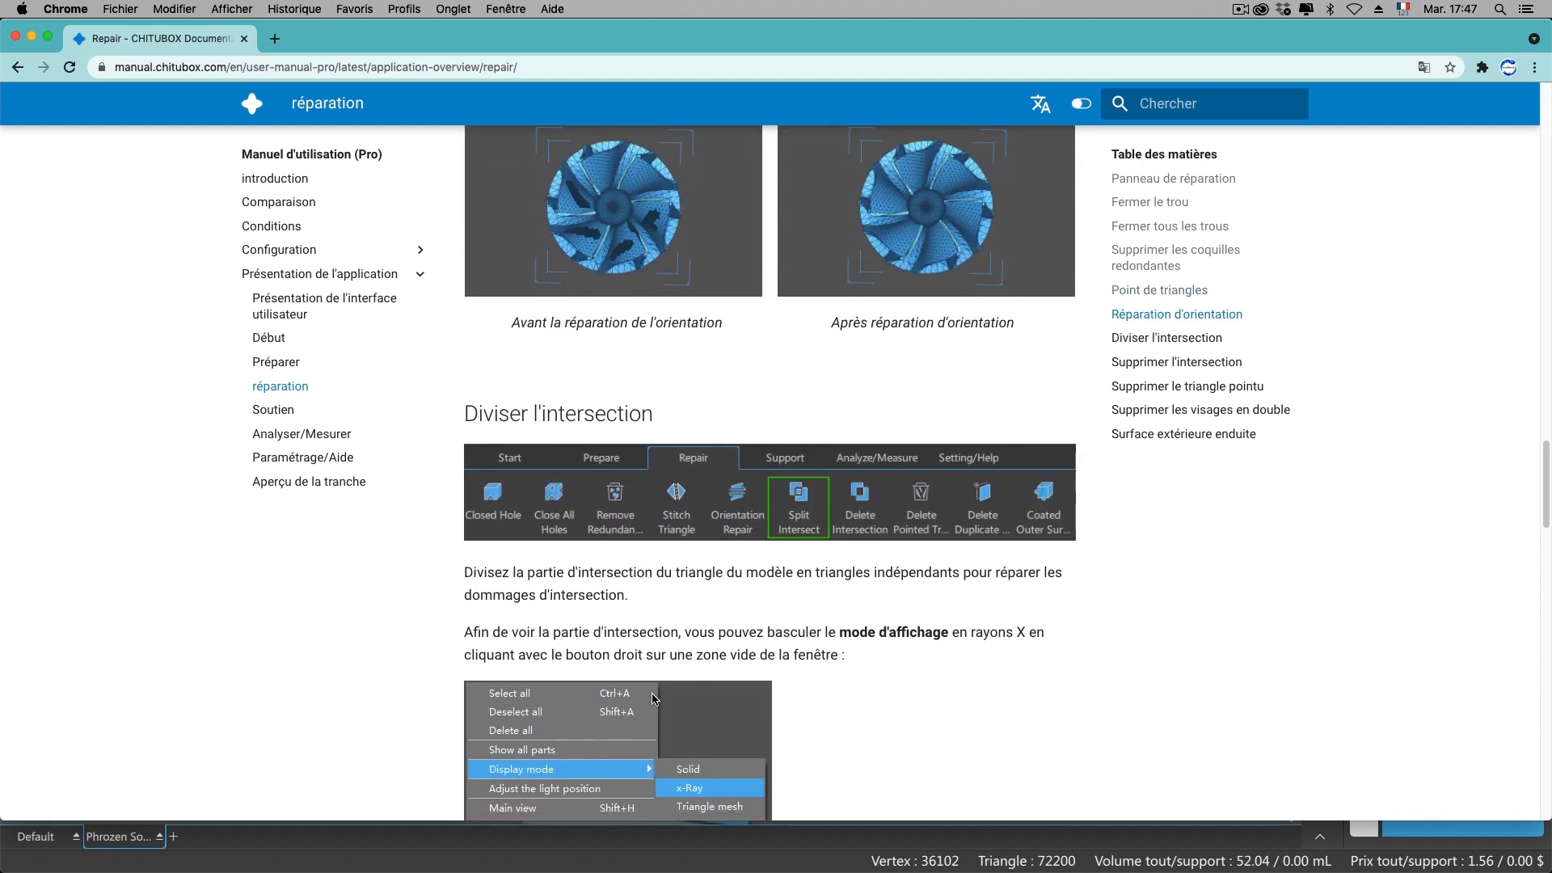
scroll(655, 700, "down", 1)
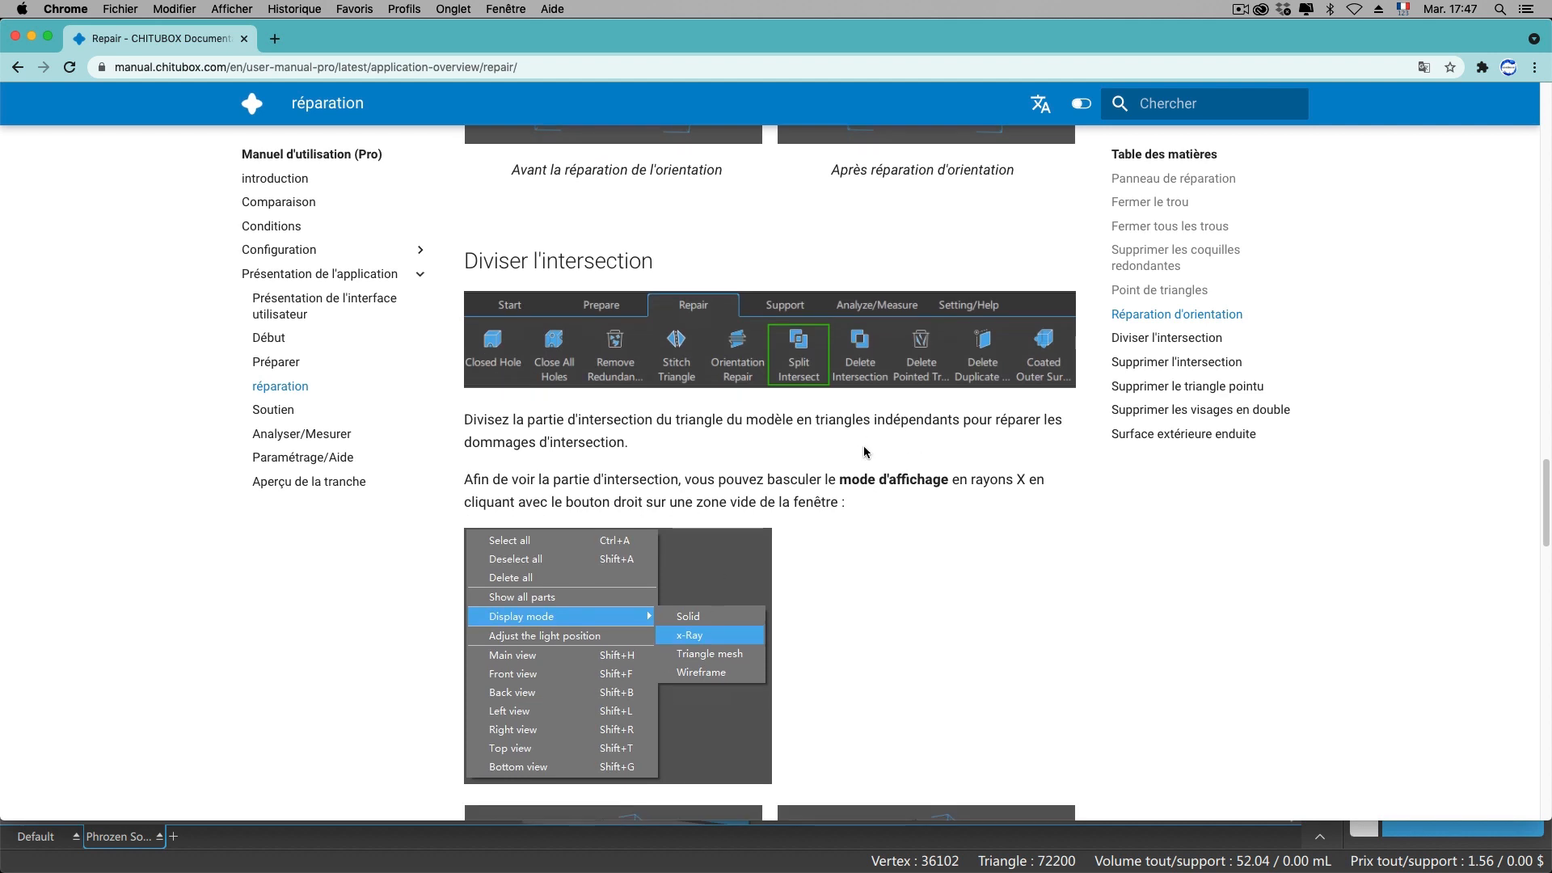
scroll(863, 446, "down", 2)
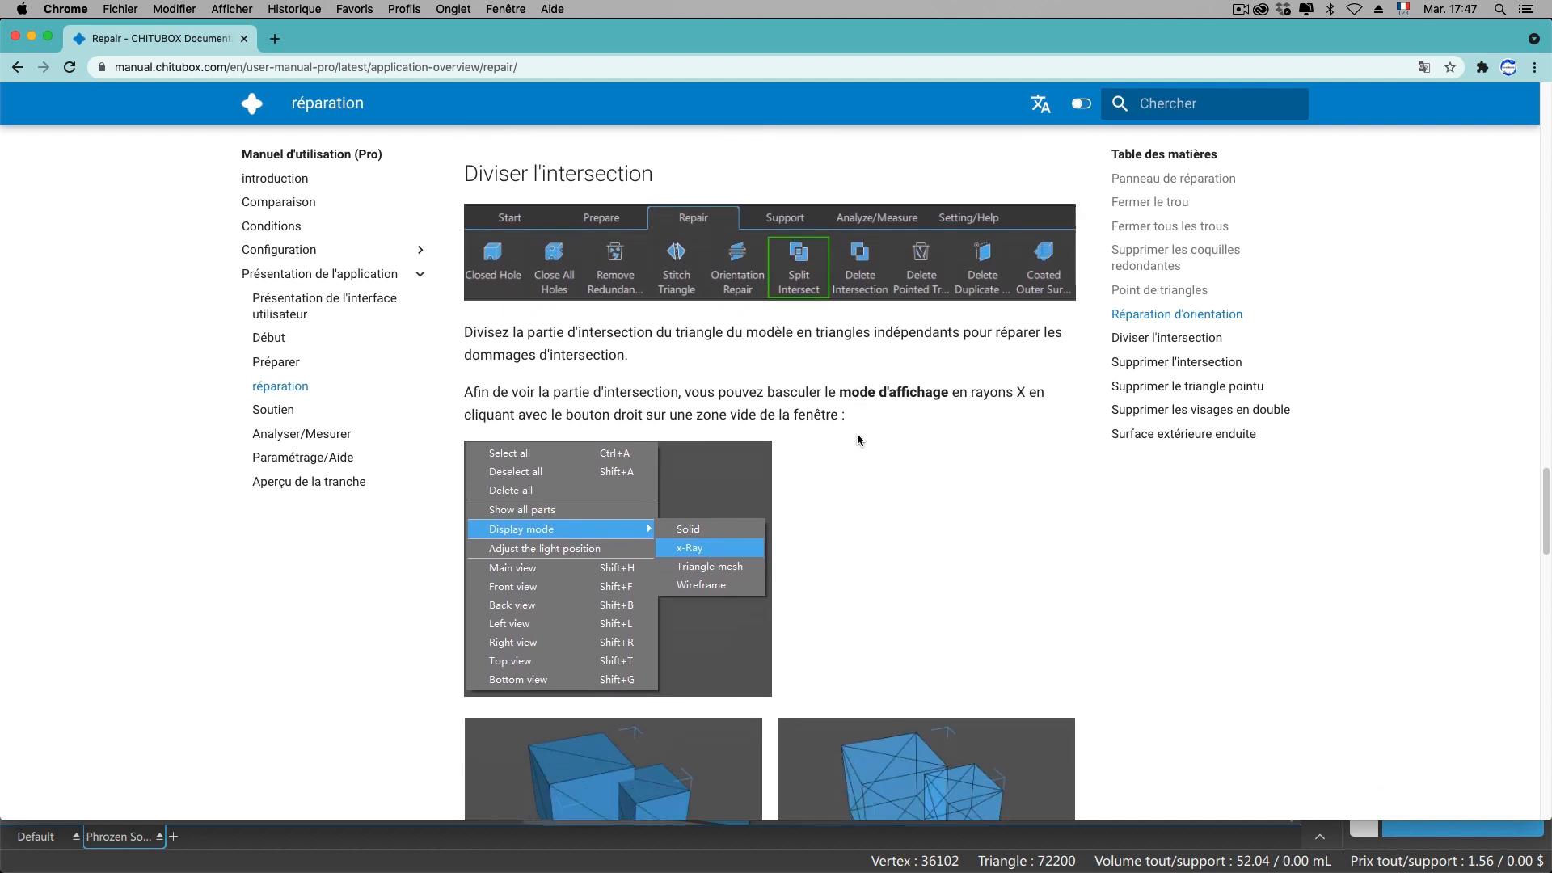
scroll(858, 438, "down", 5)
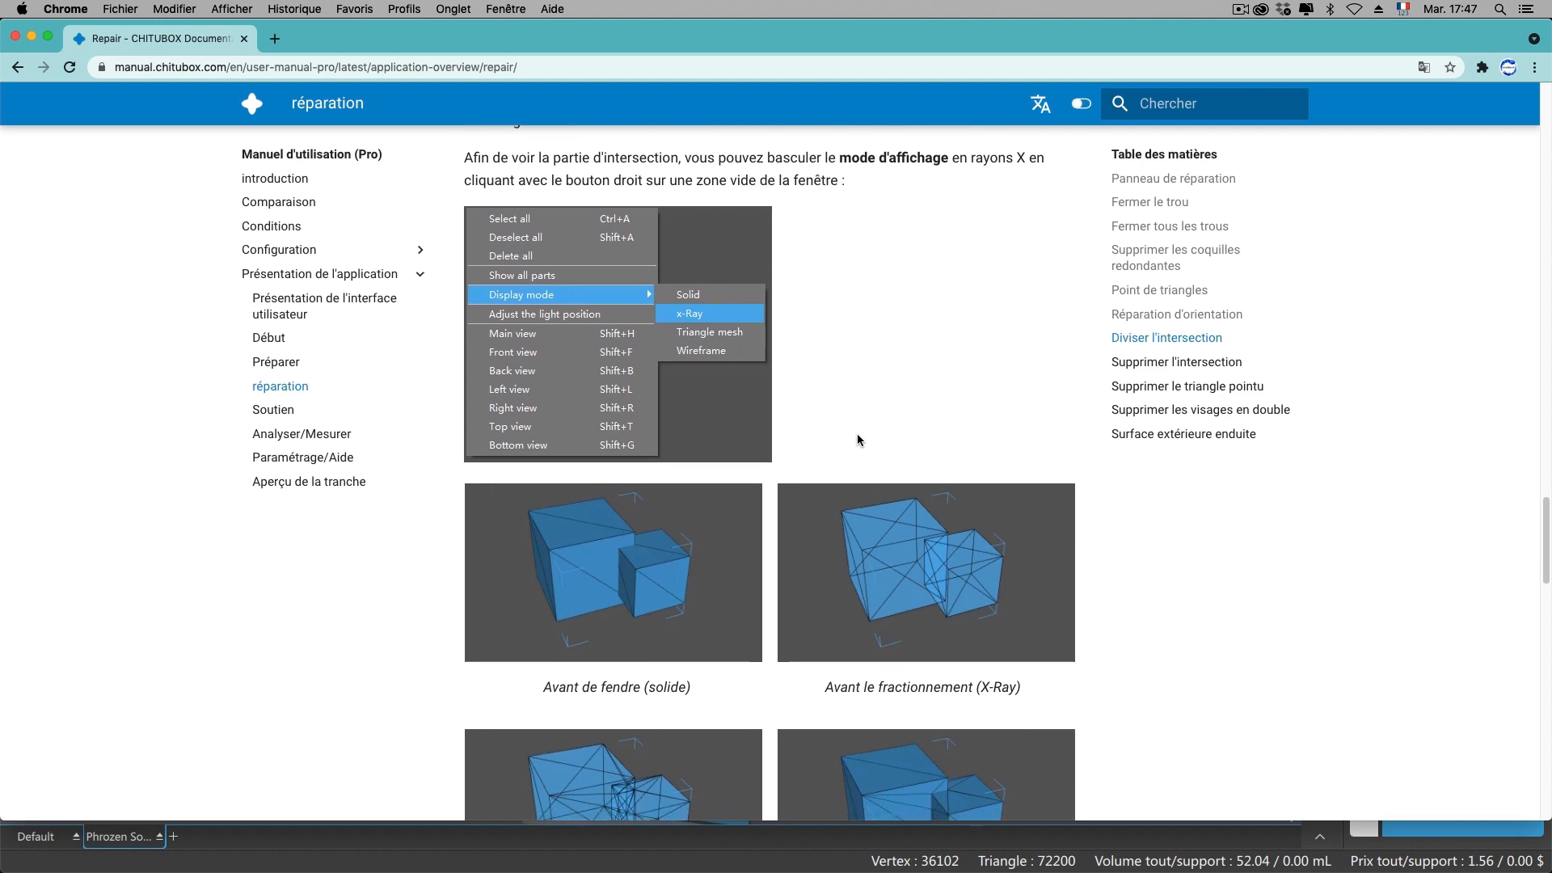
scroll(857, 438, "down", 5)
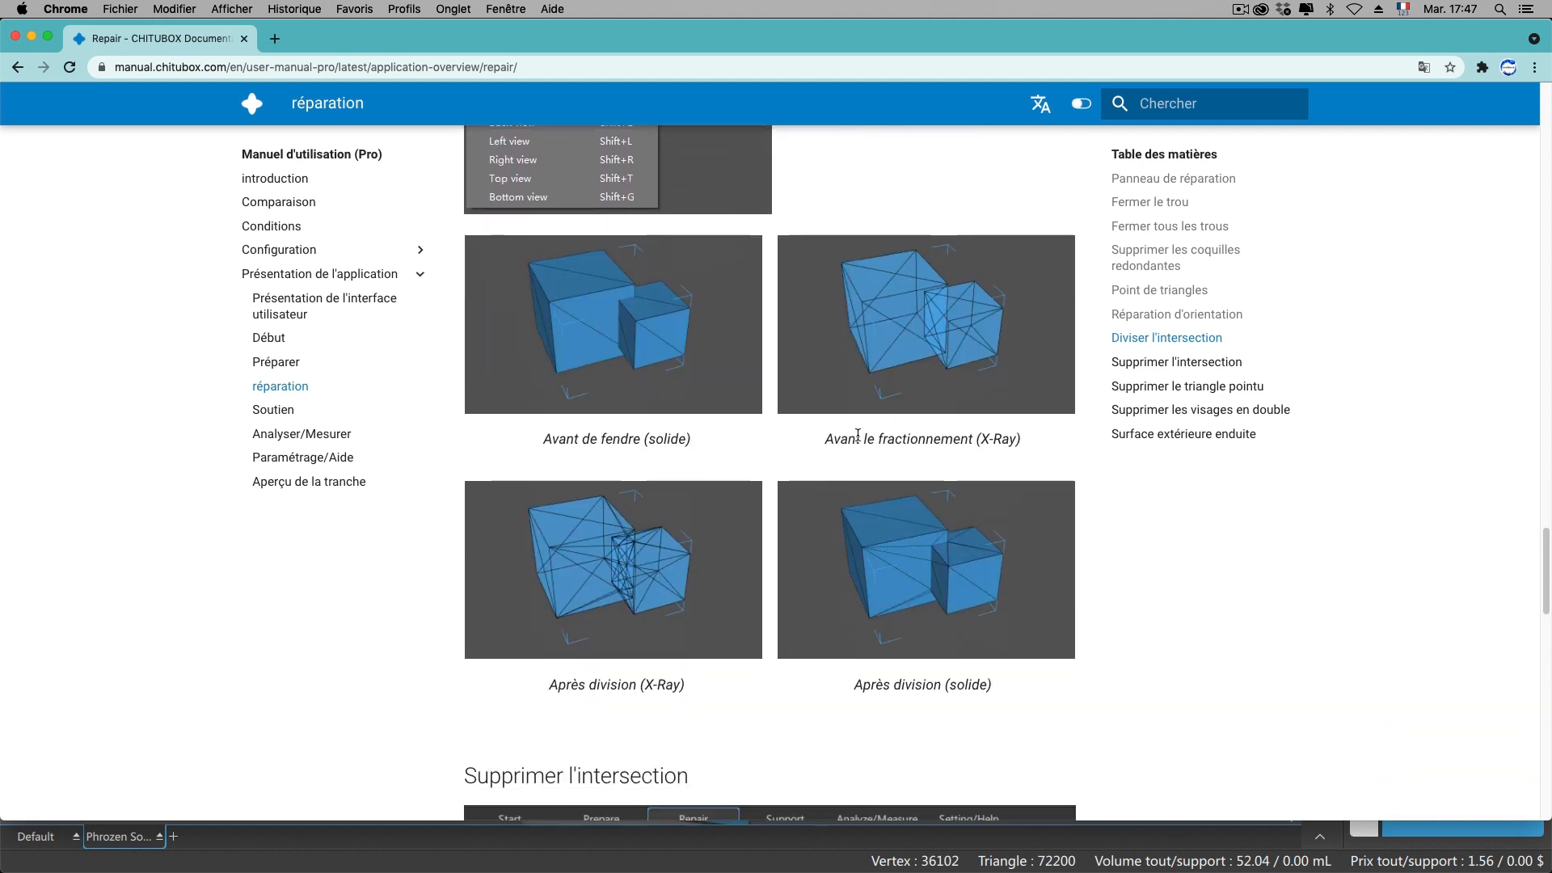
scroll(857, 436, "down", 7)
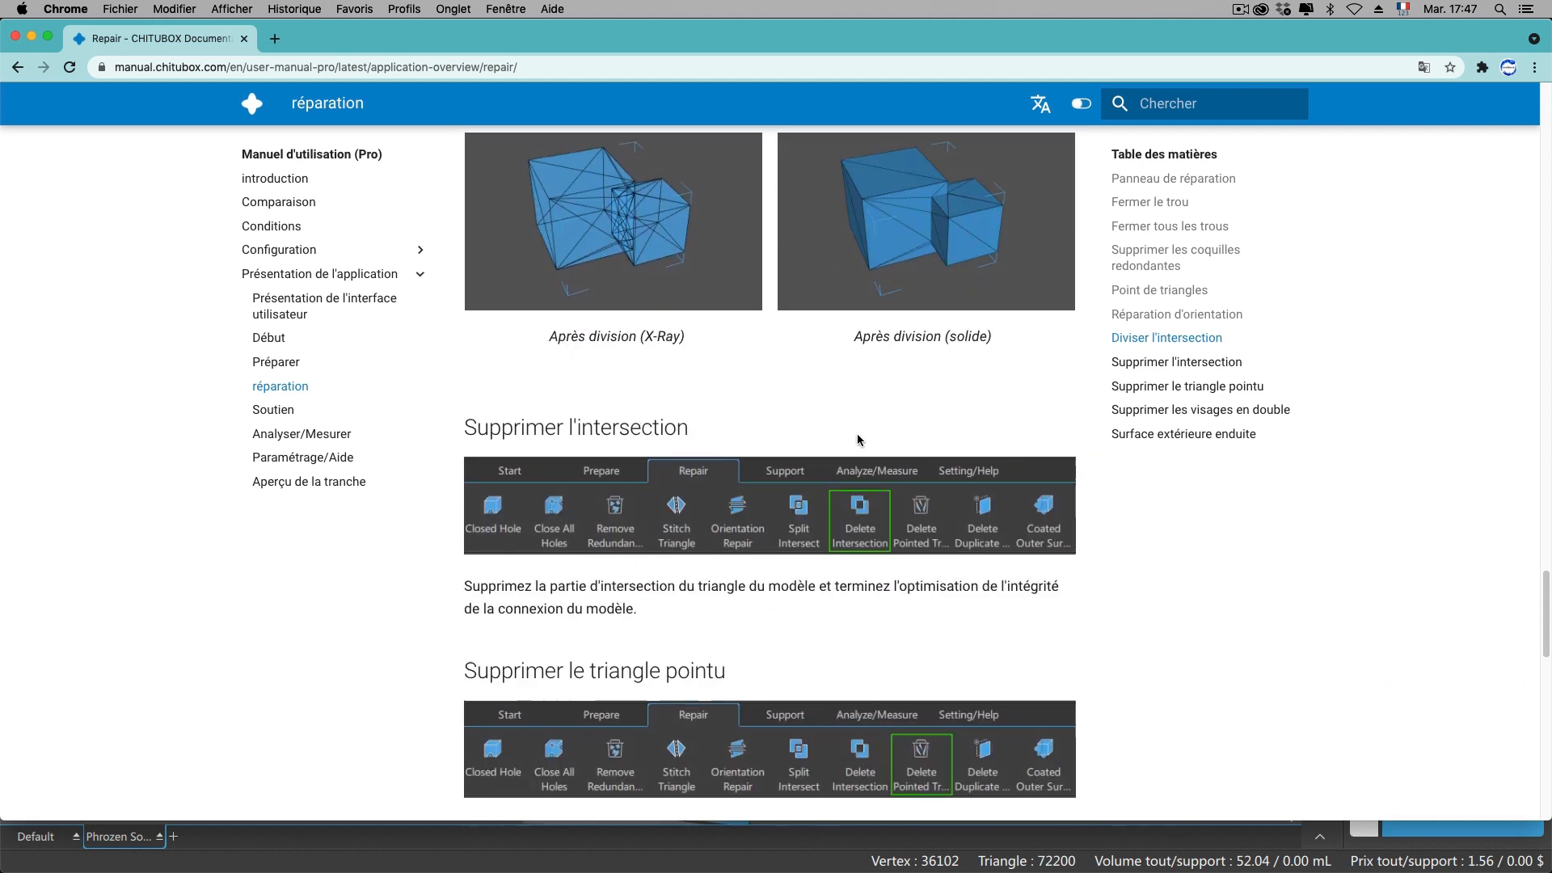
scroll(857, 435, "up", 14)
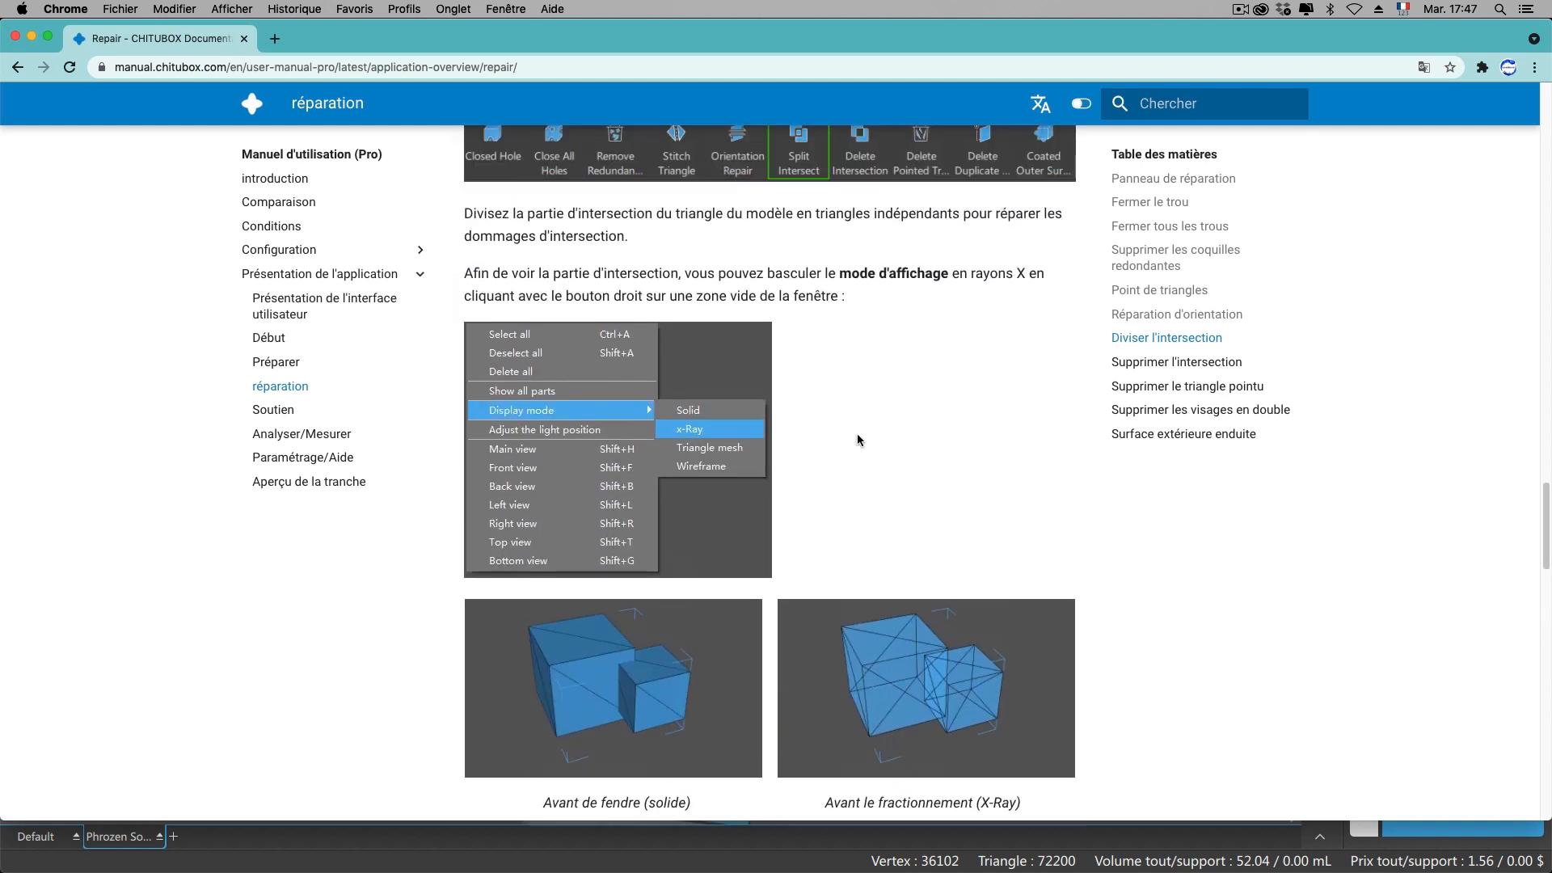
scroll(857, 439, "up", 9)
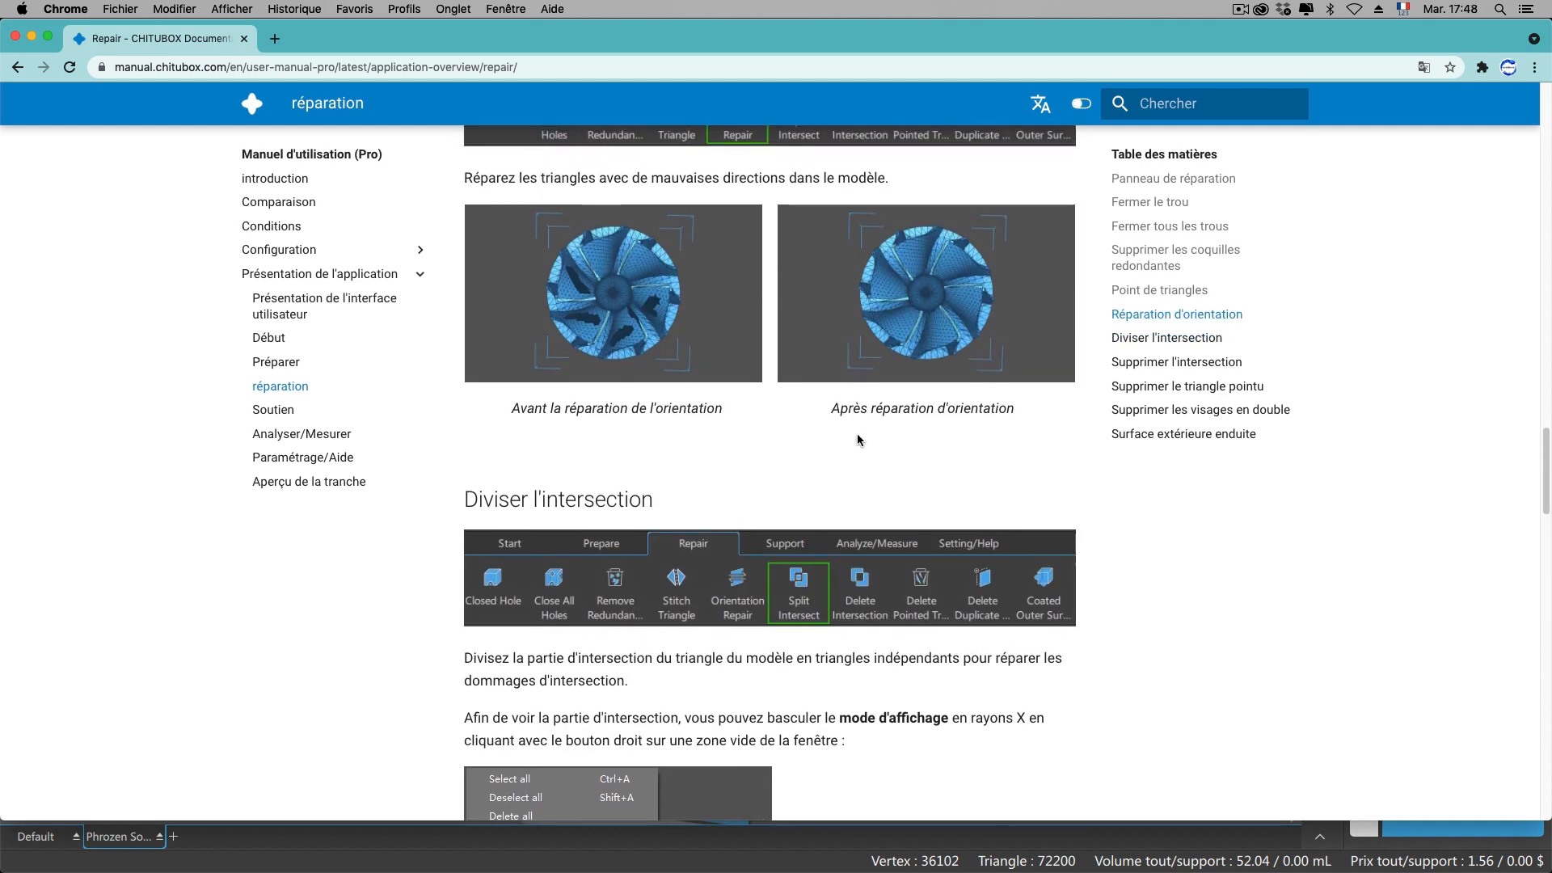
scroll(858, 439, "up", 1)
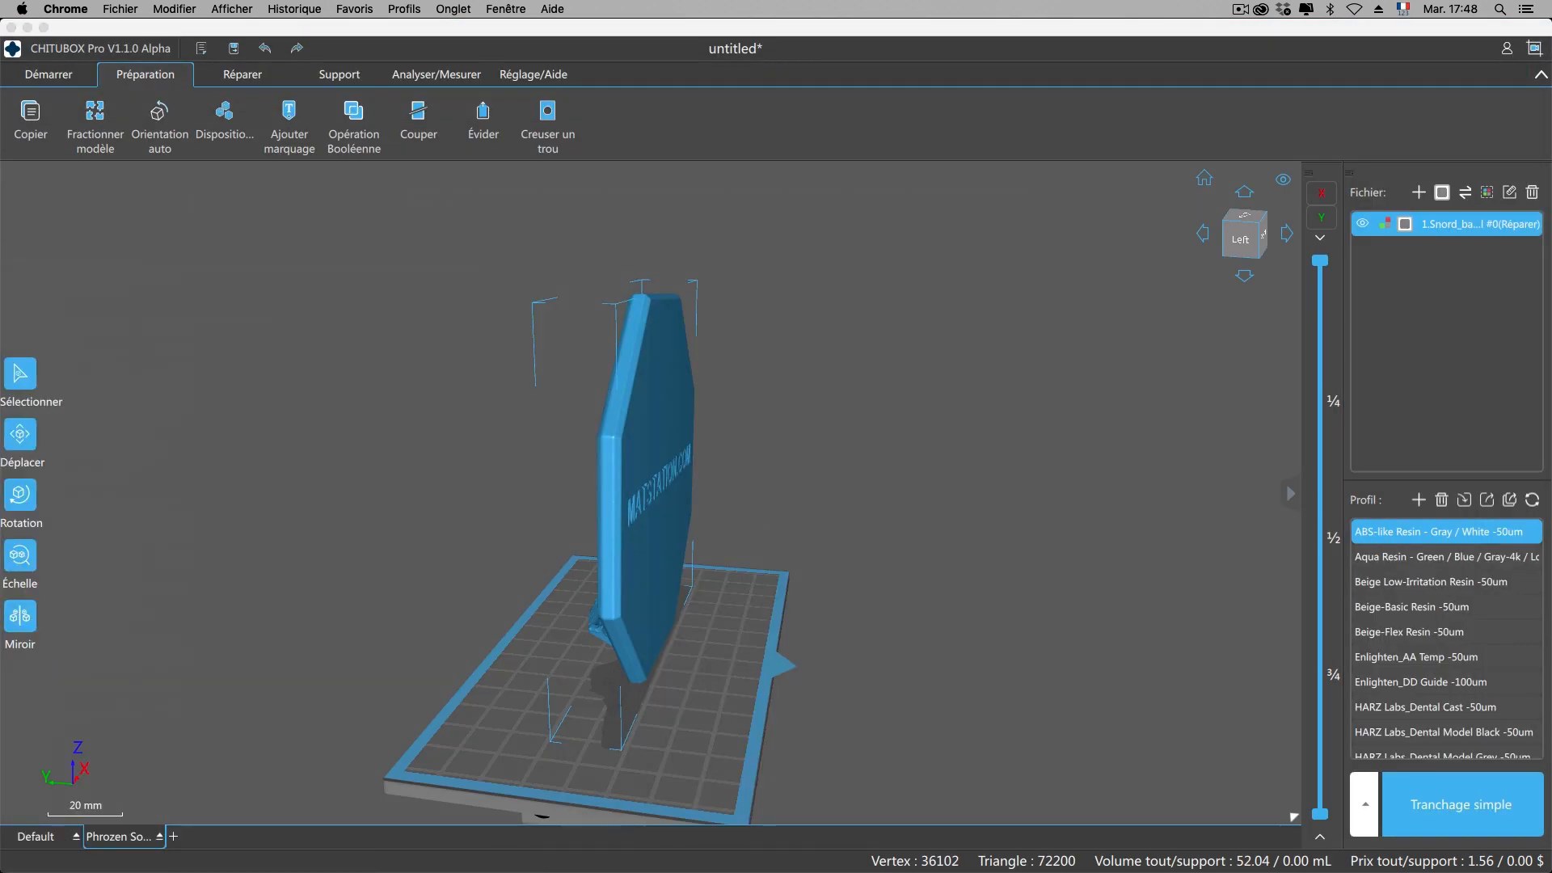
Switch back to CHITUBOX Pro and display the repaired base in RayonX mode.
mouse_move(236, 441)
right_mouse_down()
mouse_move(428, 375)
mouse_move(442, 388)
right_mouse_up()
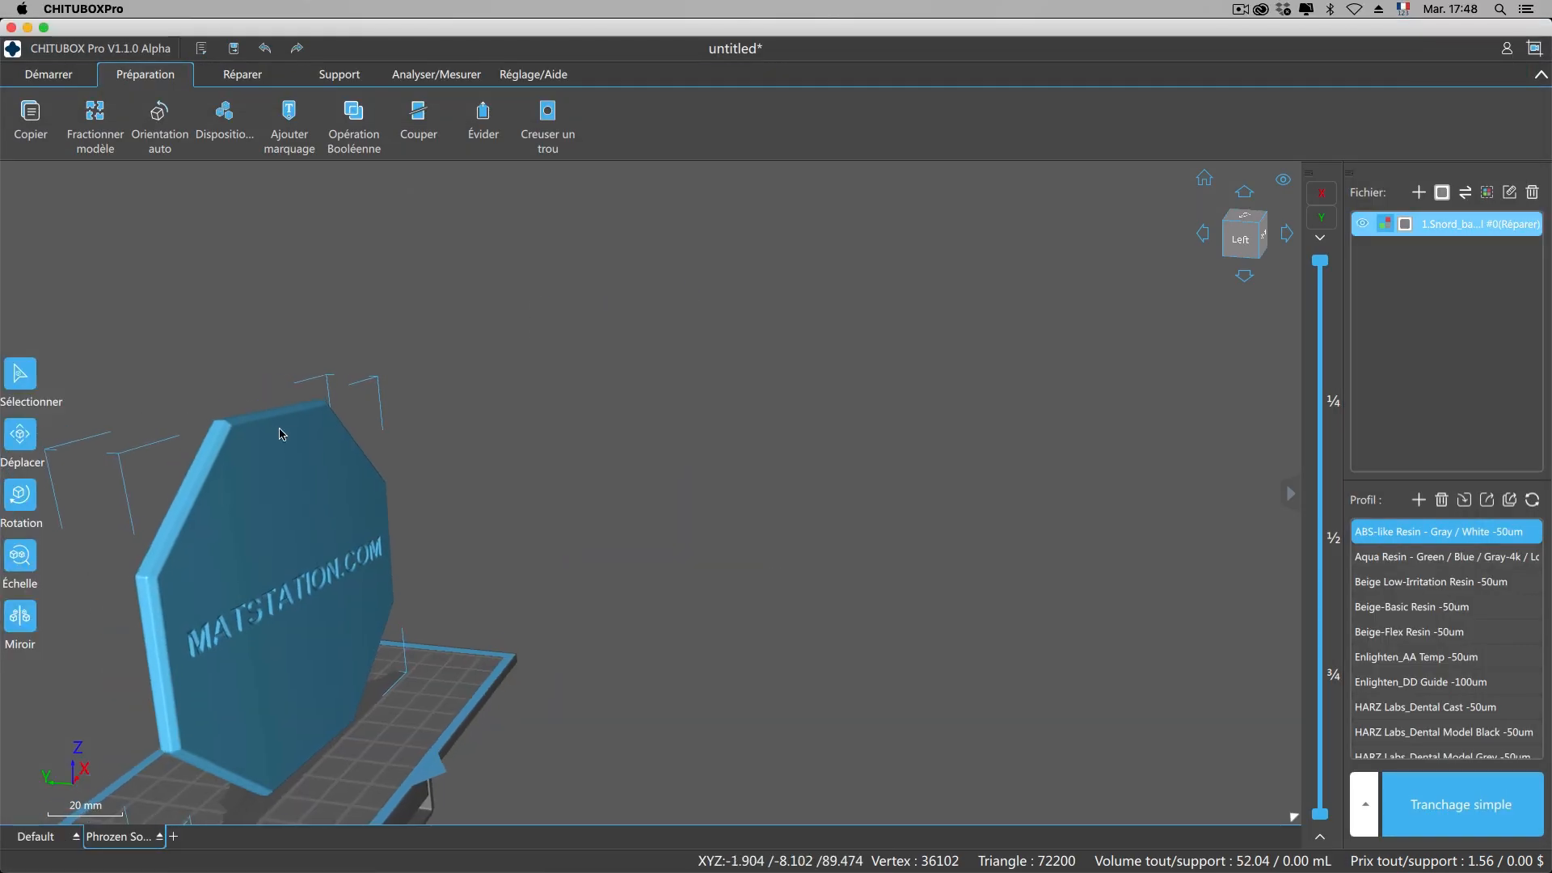
right_click_drag(488, 600, 674, 575)
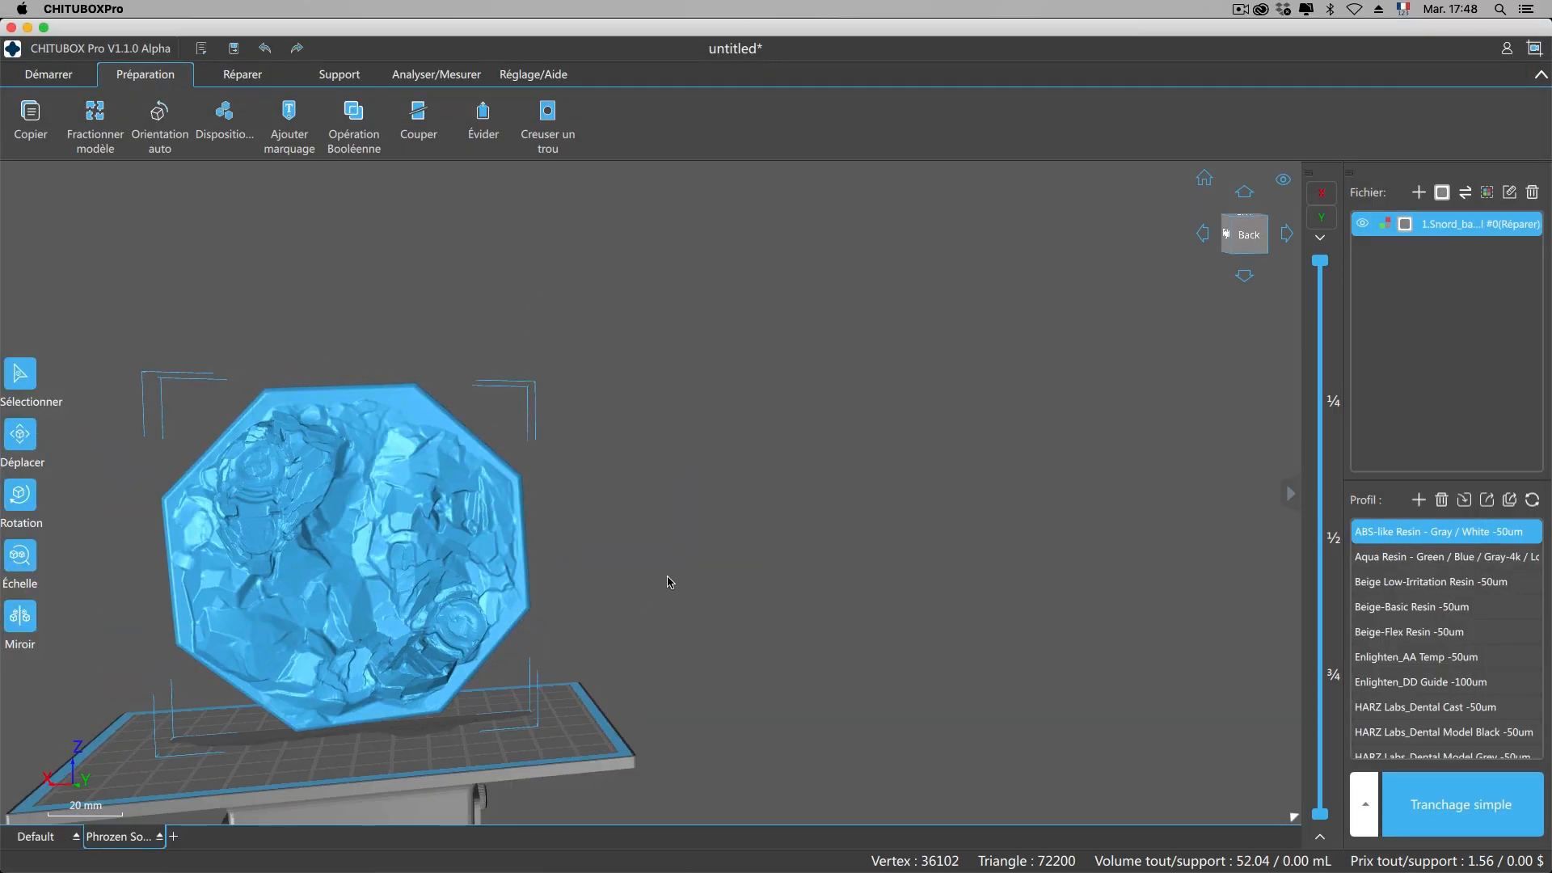
middle_click_drag(668, 575, 912, 423)
right_click_drag(797, 573, 828, 582)
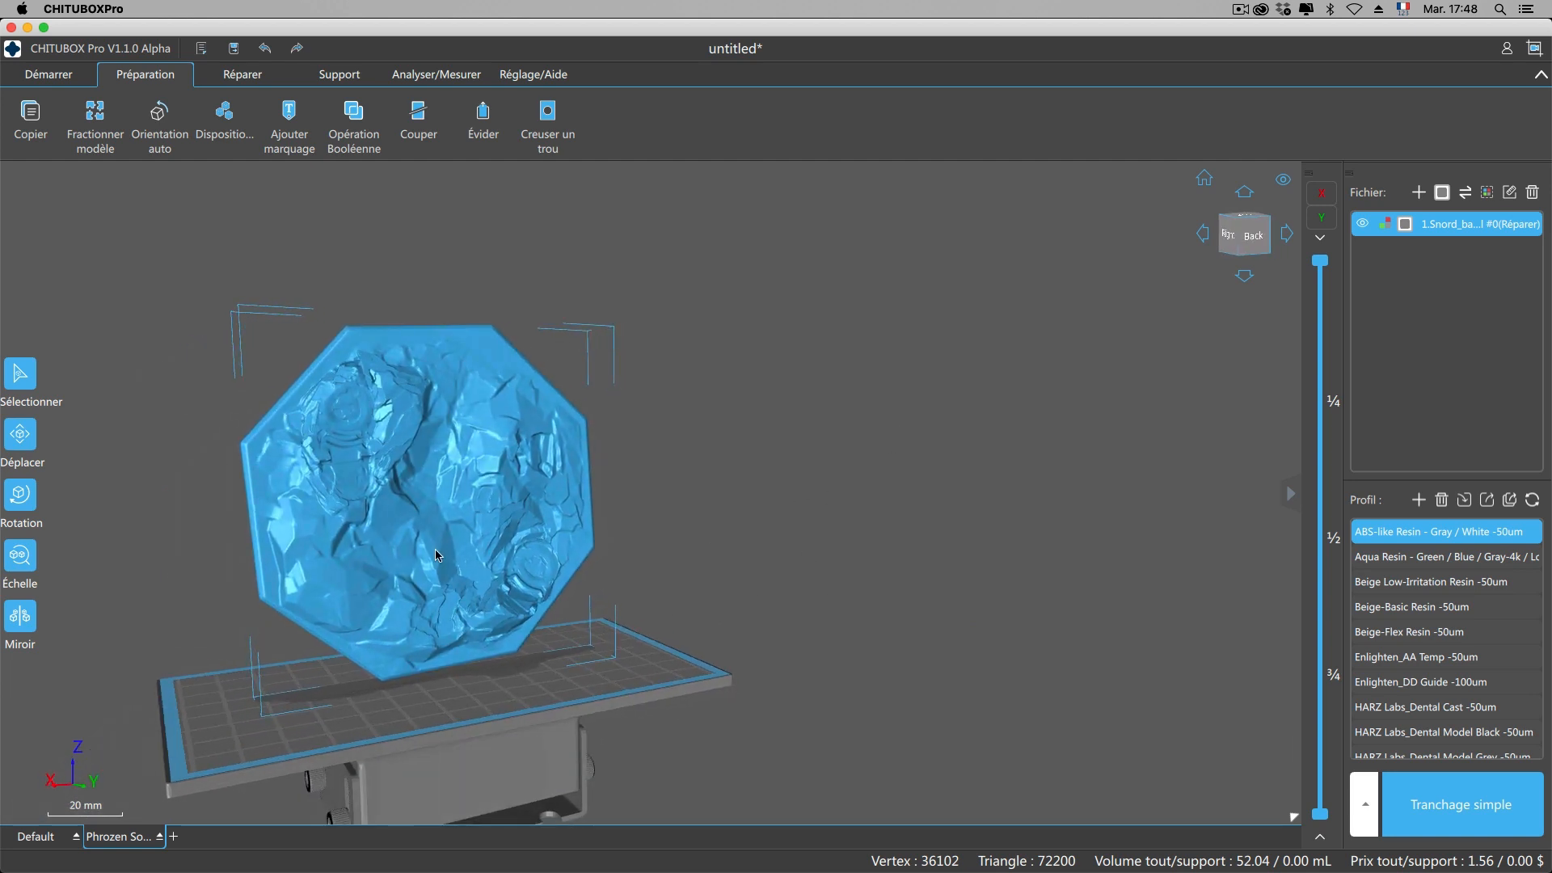
right_click(476, 509)
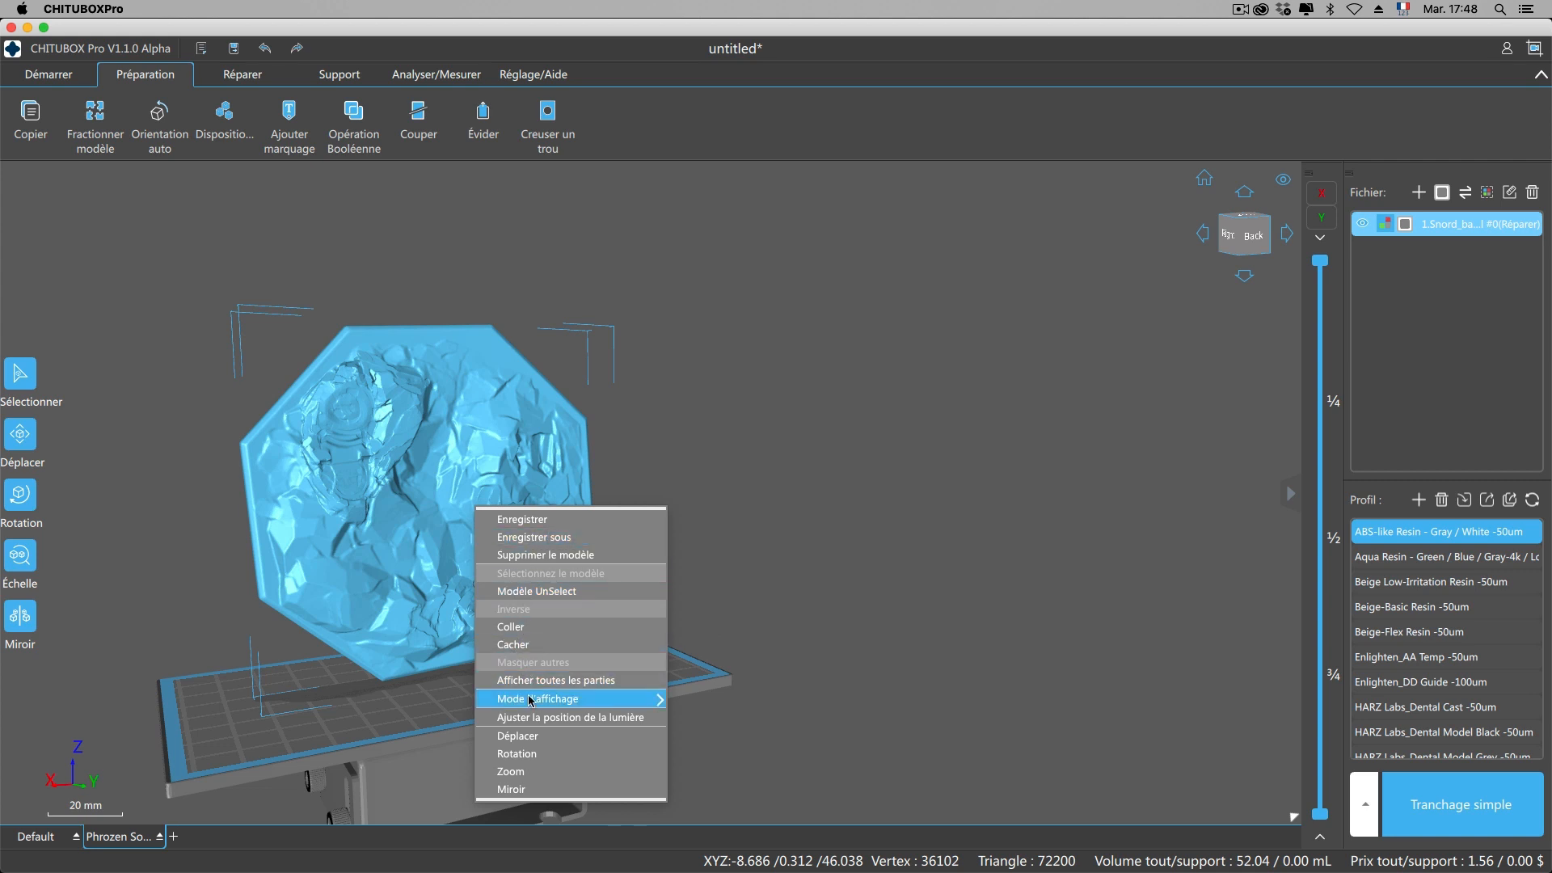
mouse_move(533, 700)
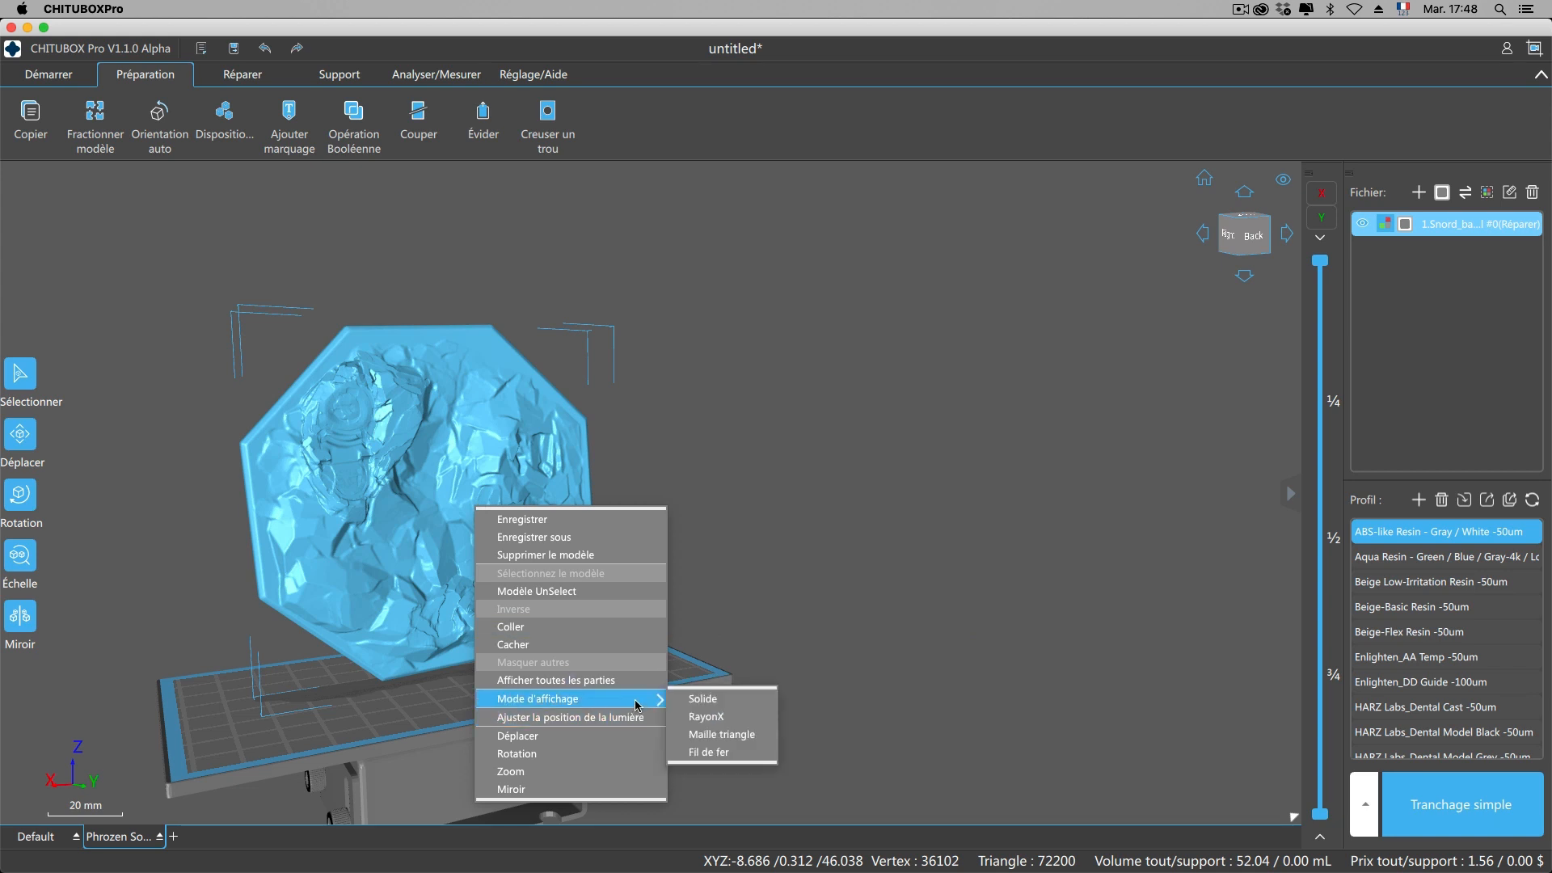
left_click(711, 716)
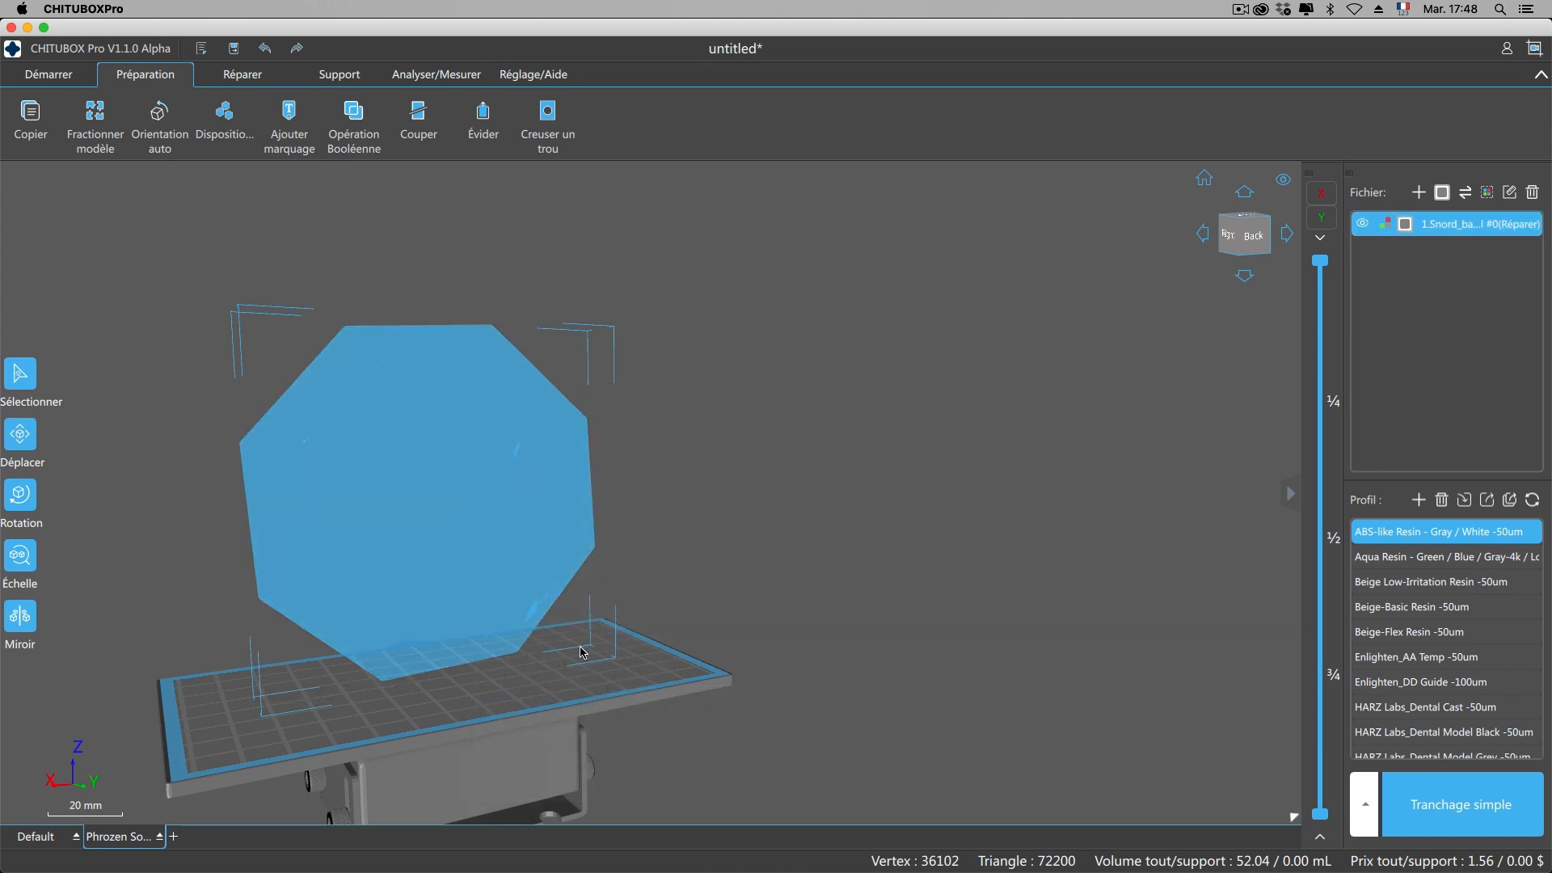
Change the base's display mode to Maille triangle.
right_click(540, 574)
mouse_move(631, 462)
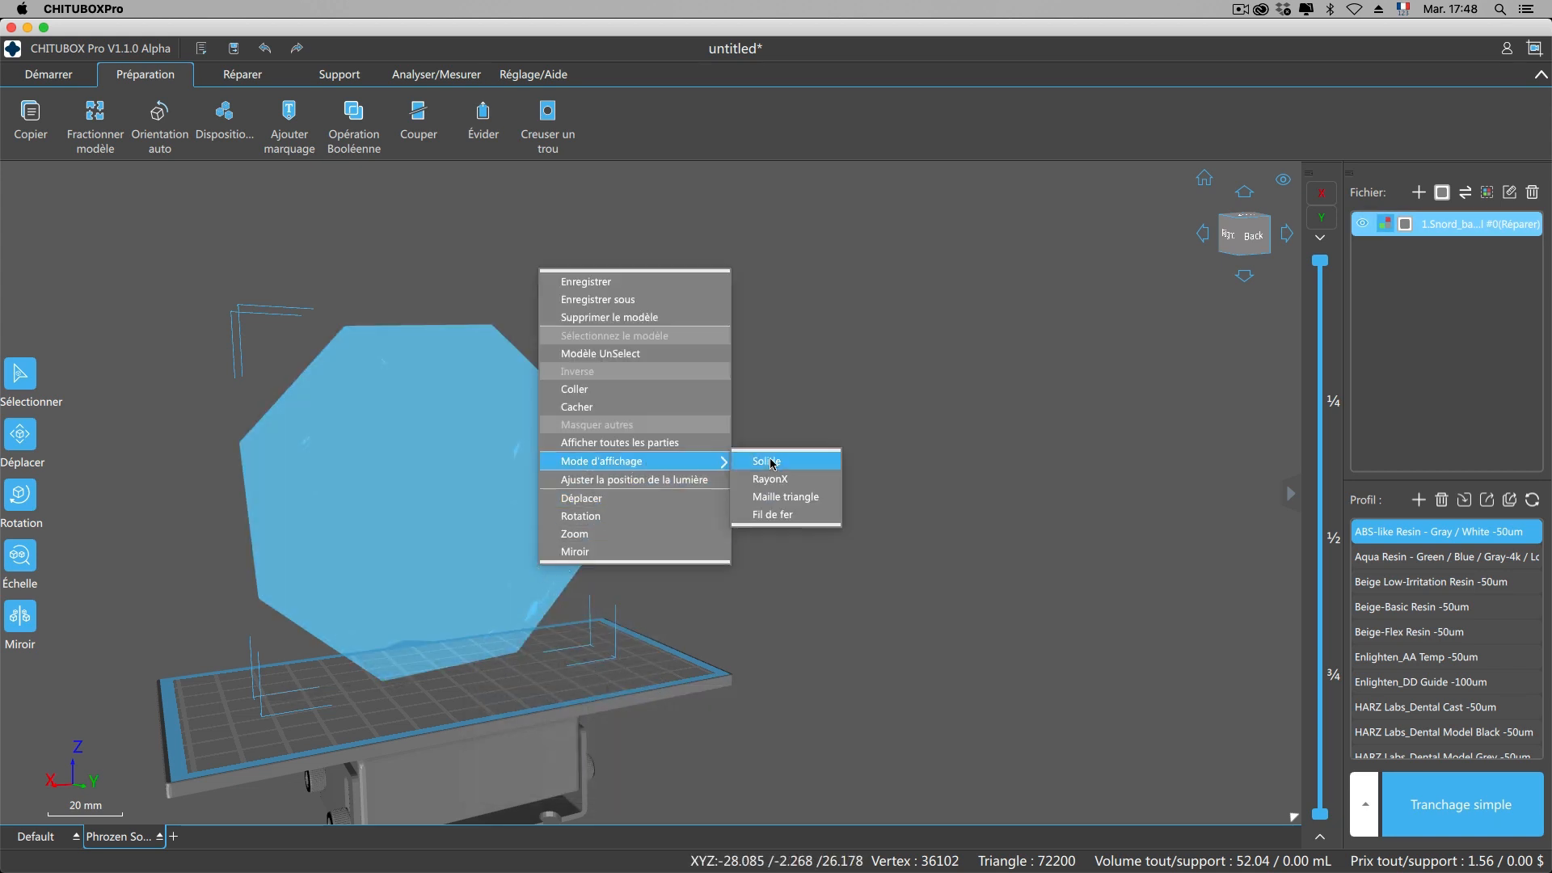
left_click(795, 494)
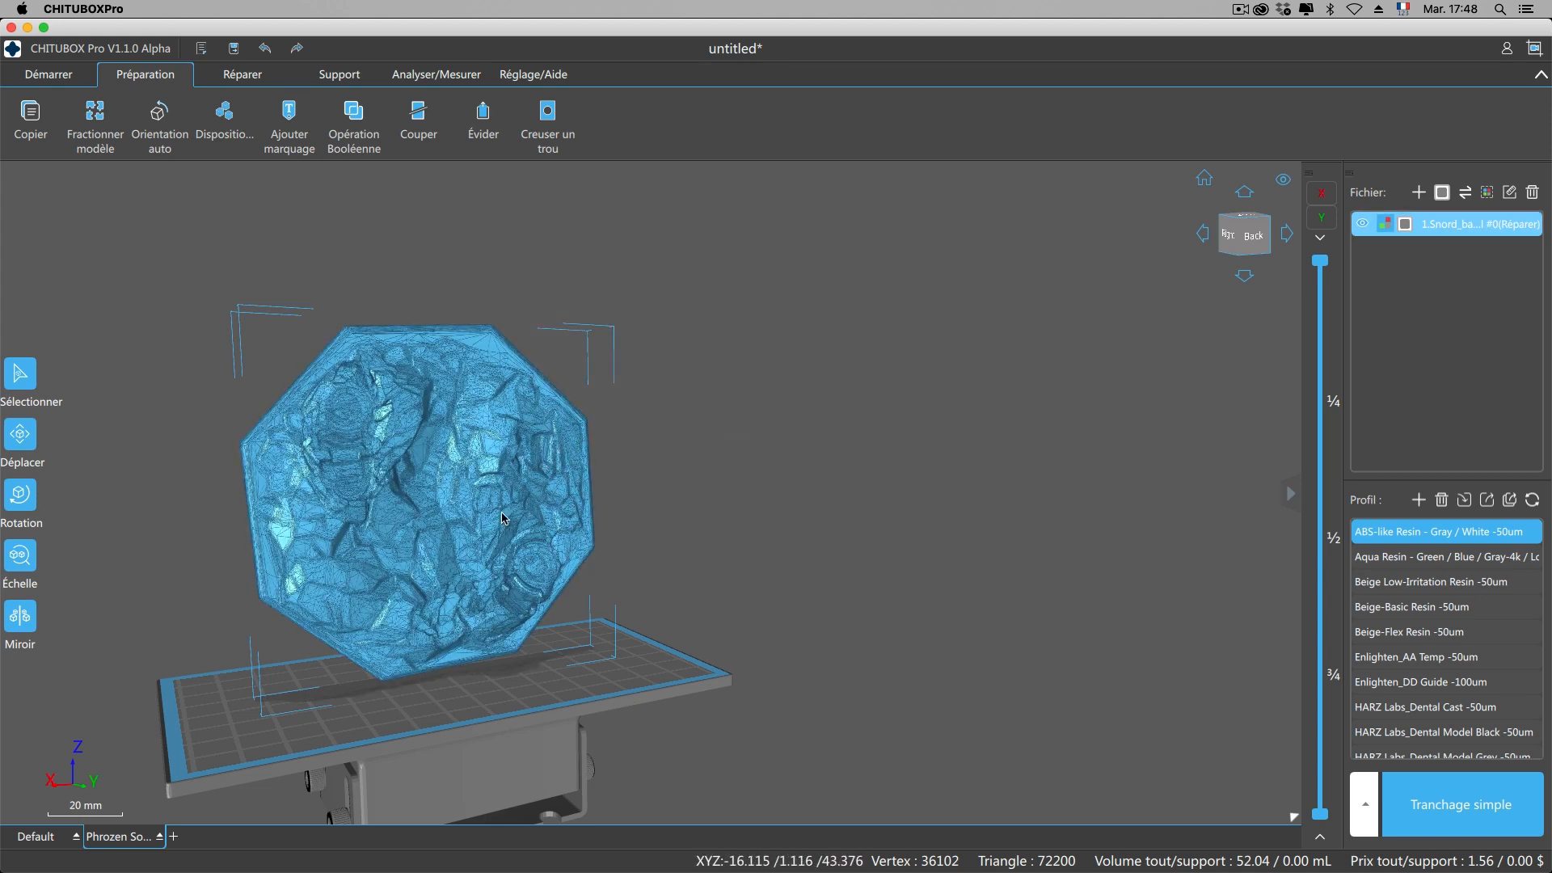
Display the base in Fil de fer mode and inspect its wireframe up close.
right_click(503, 517)
mouse_move(665, 712)
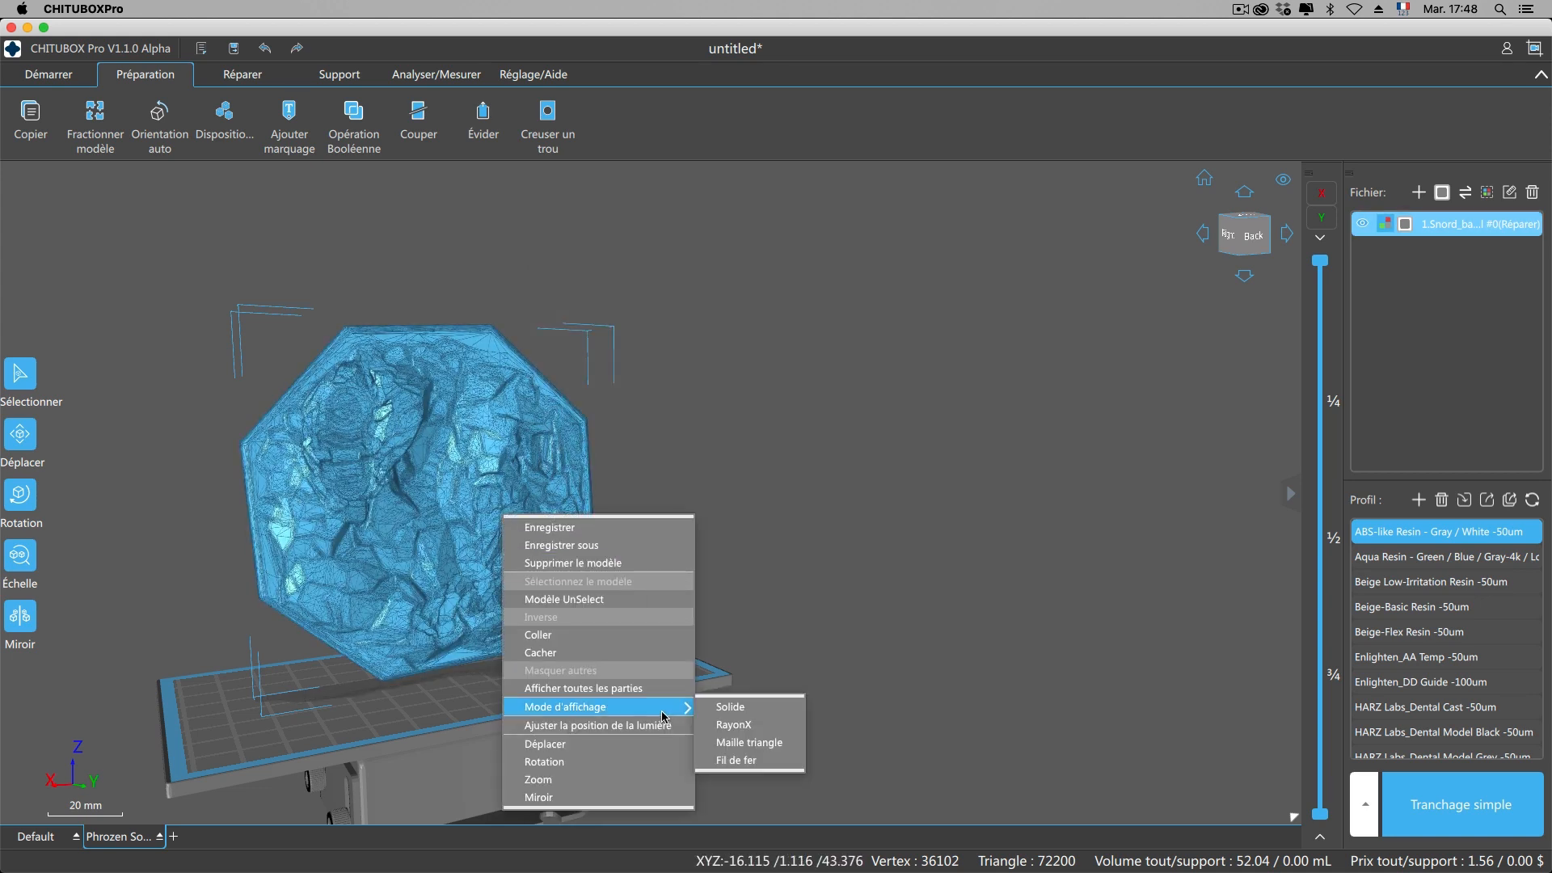
left_click(742, 762)
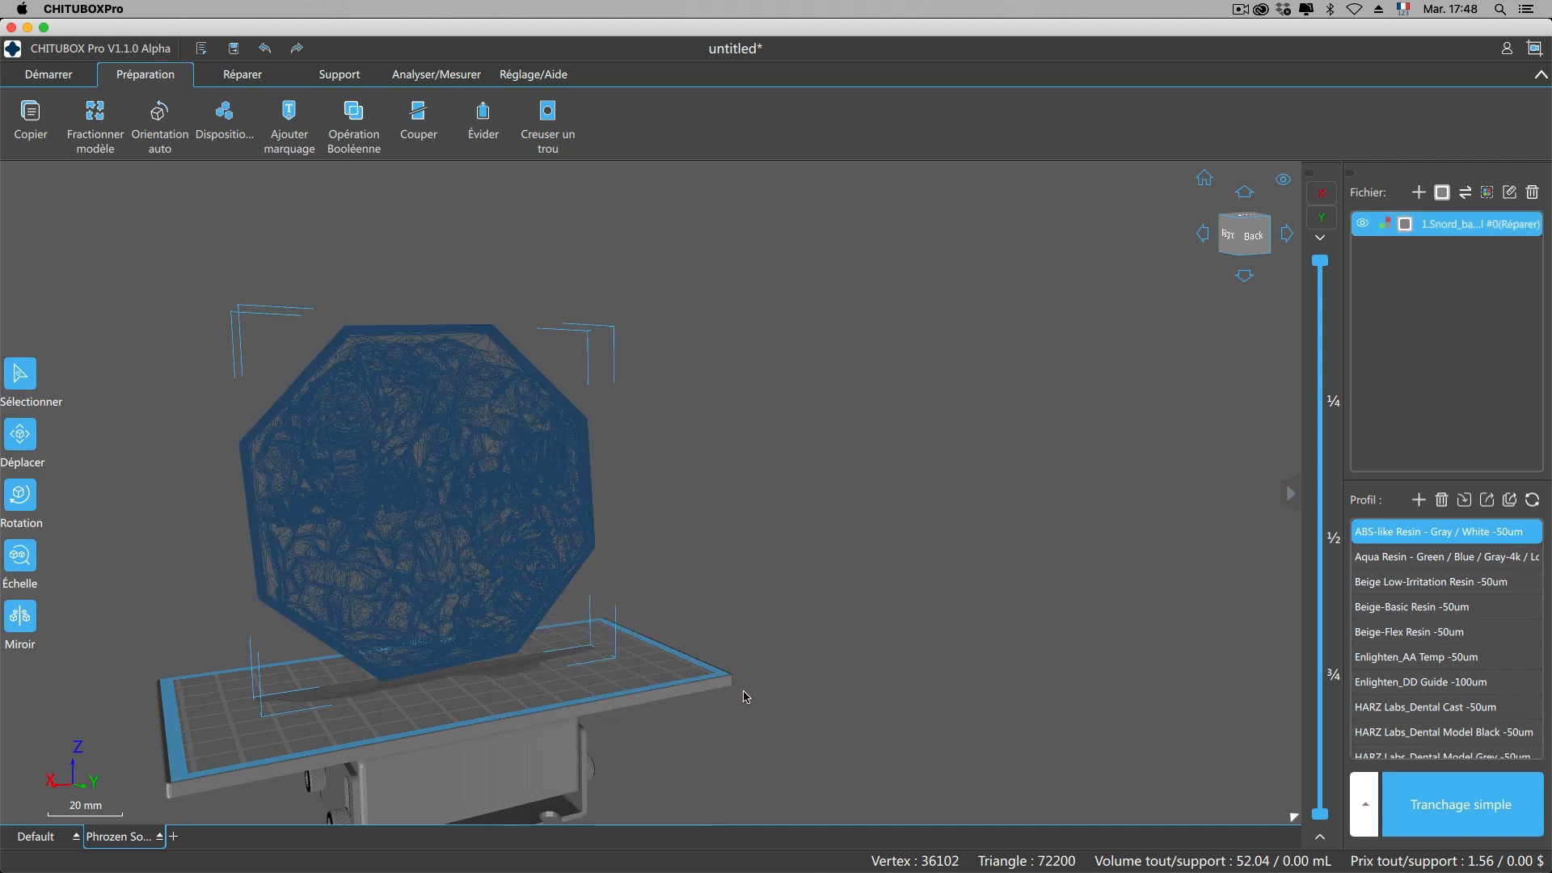
left_click_drag(738, 692, 617, 460)
scroll(696, 630, "up", 4)
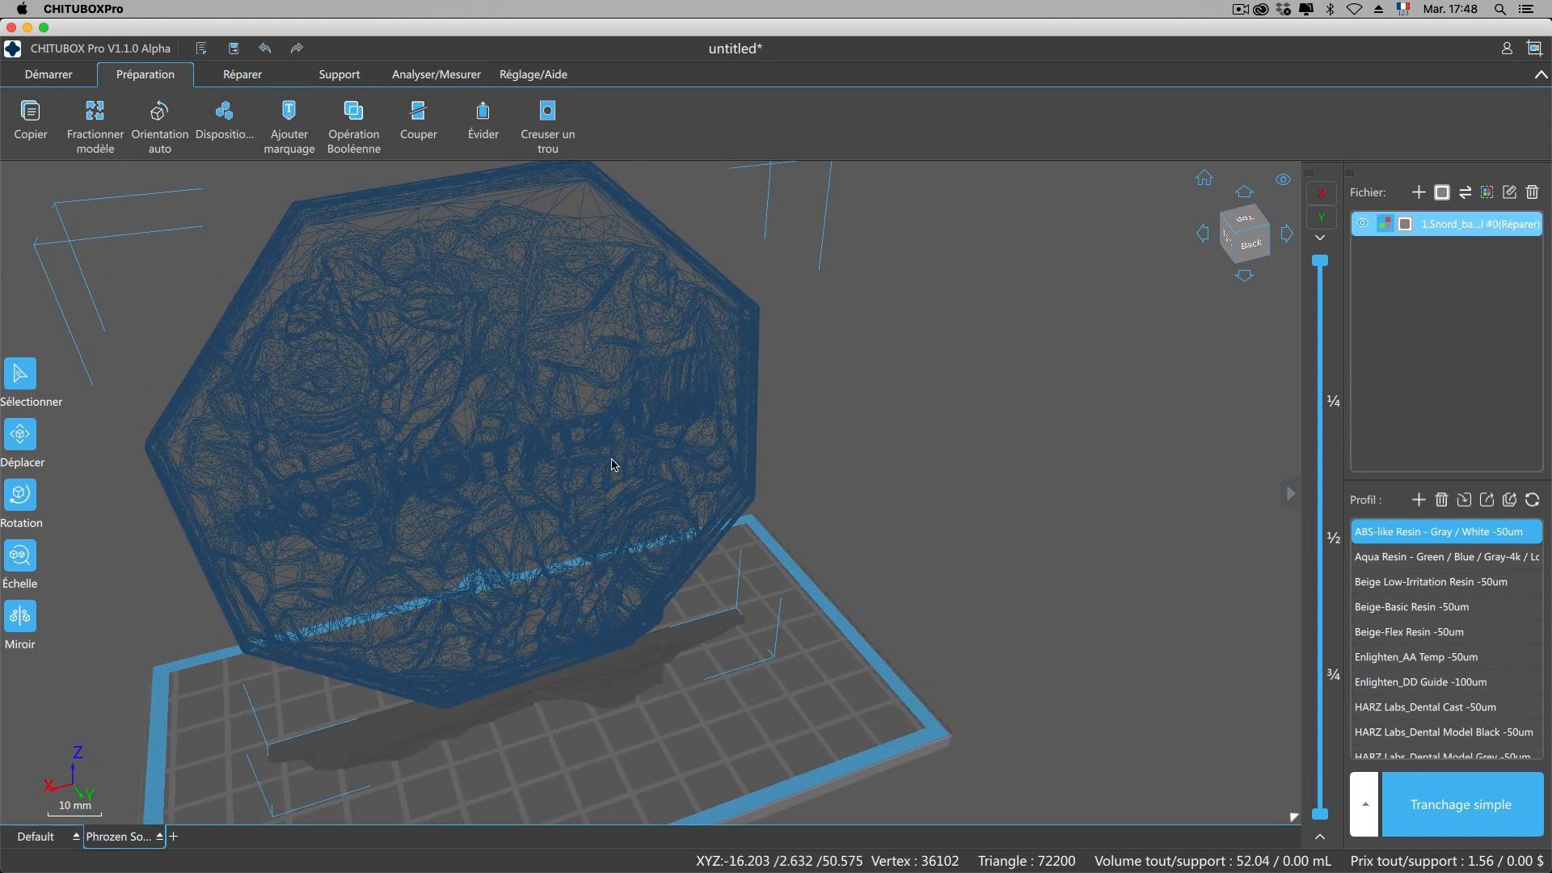
Return the base's display mode to Solide.
right_click(615, 461)
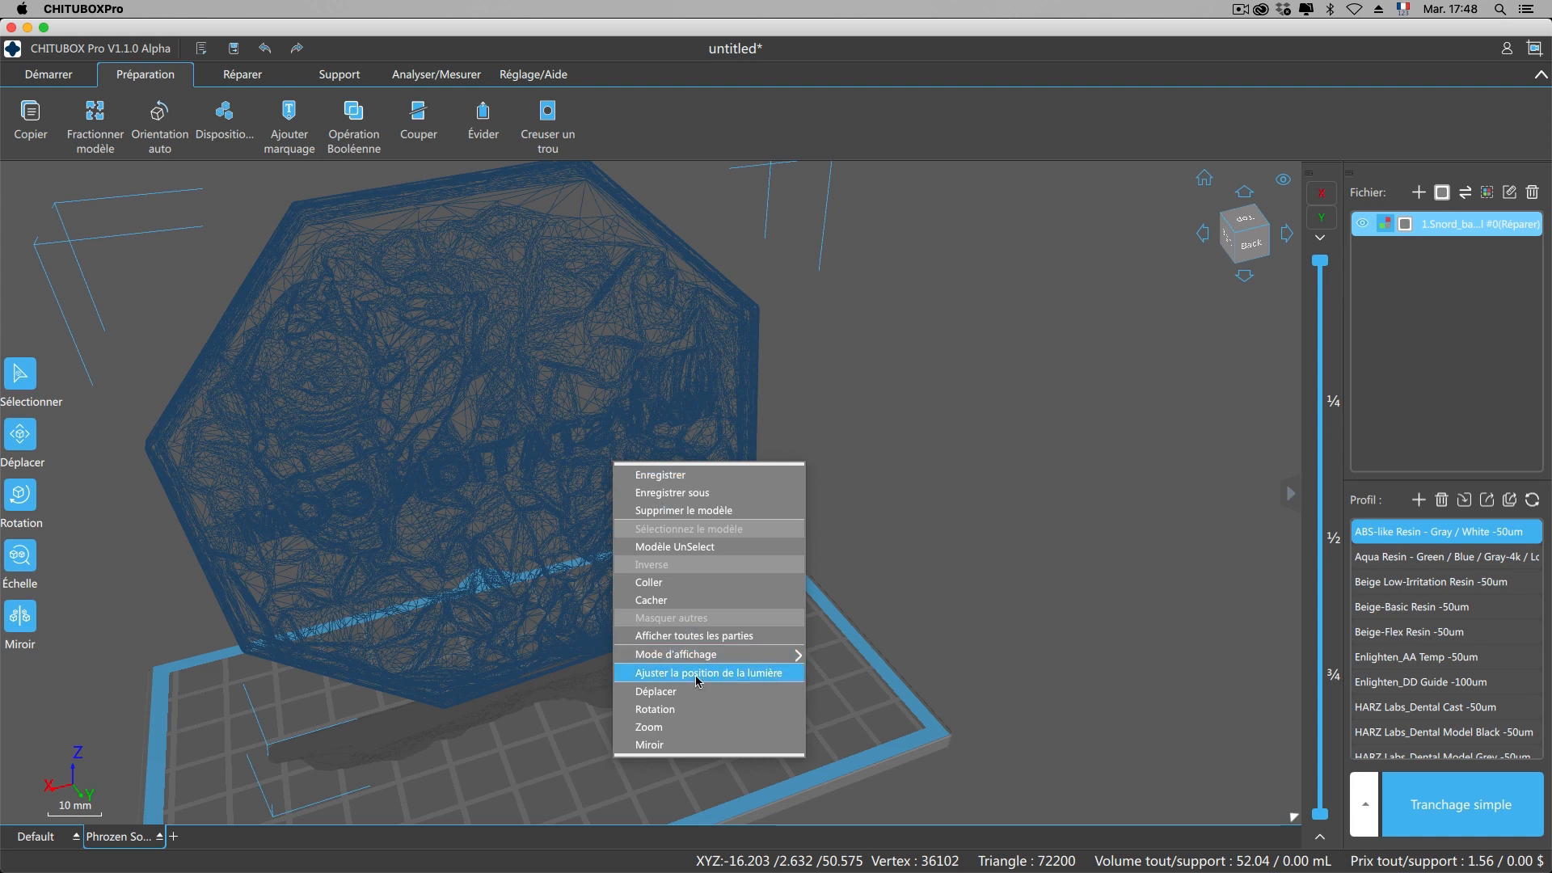
mouse_move(712, 654)
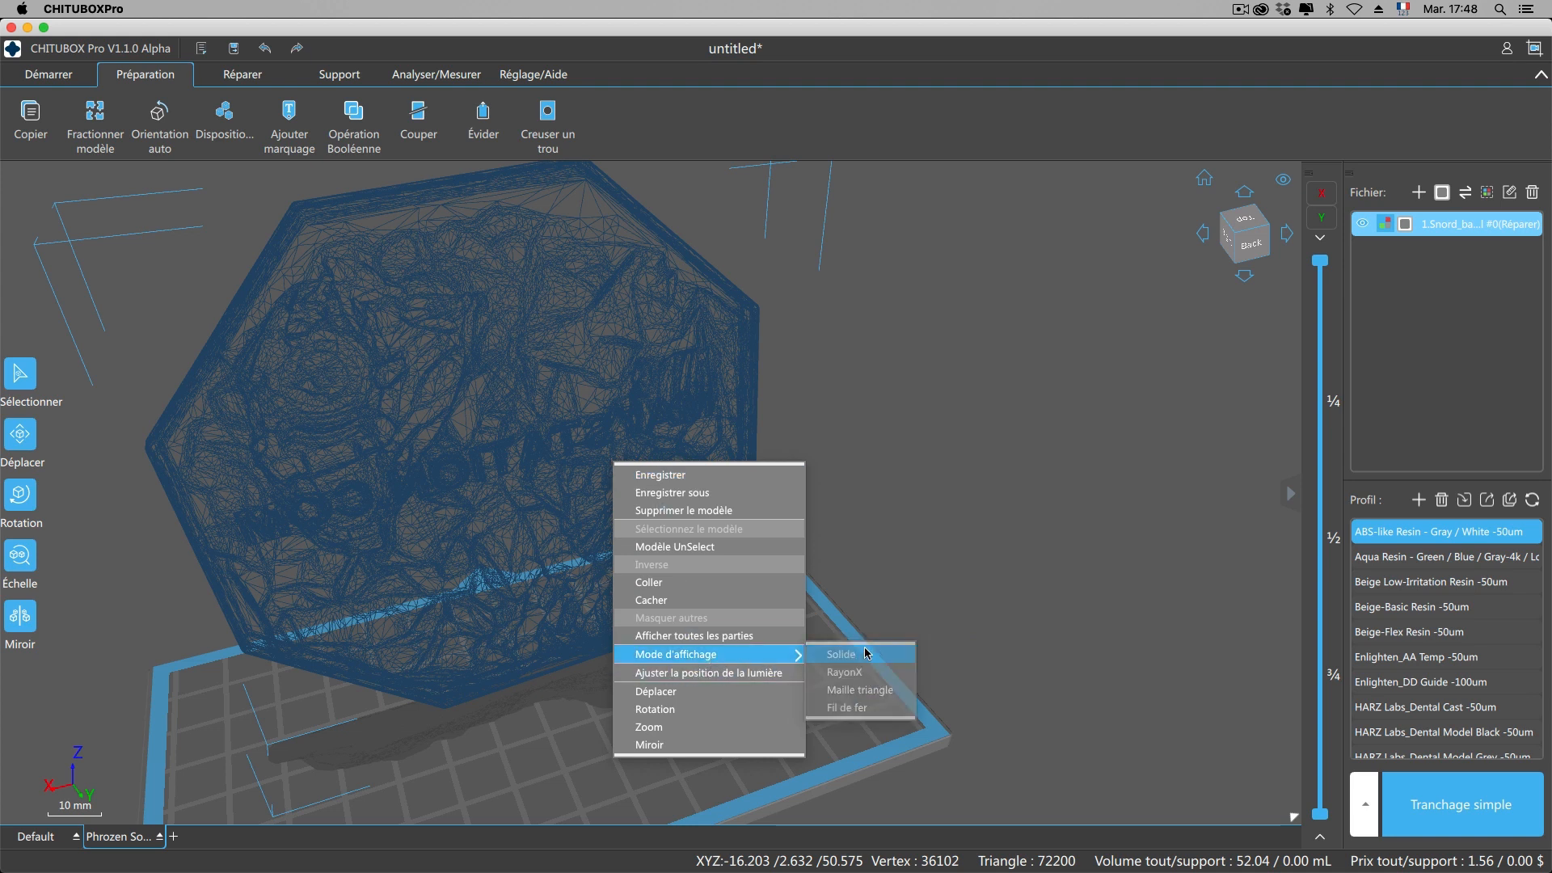
left_click(816, 655)
Open the light position settings, try another light position and reflection intensity, and reset the reflection intensity.
right_click(595, 581)
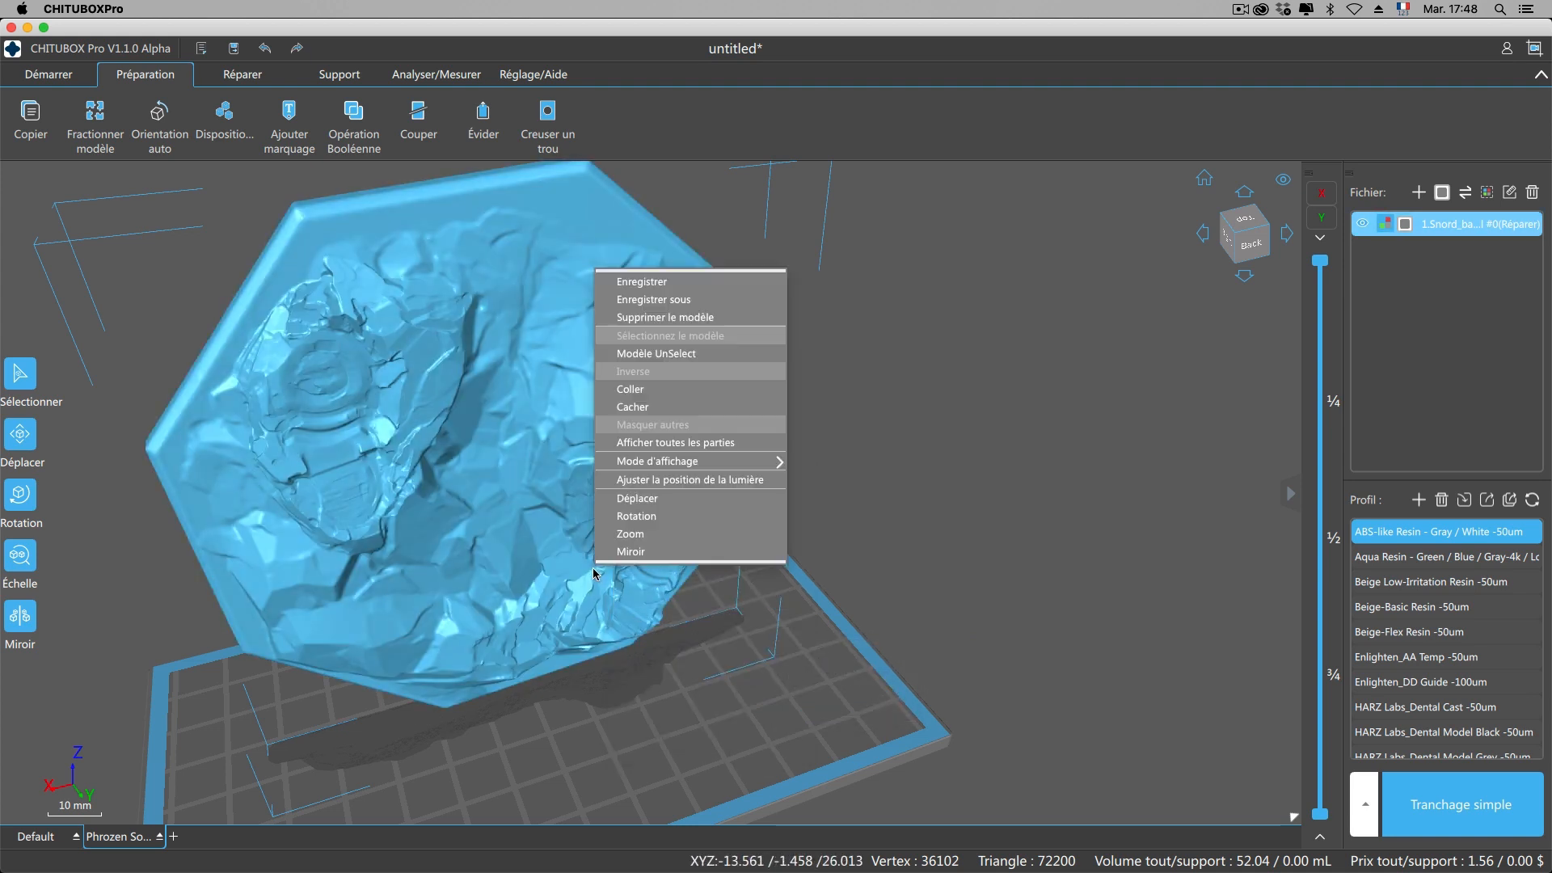
left_click(676, 485)
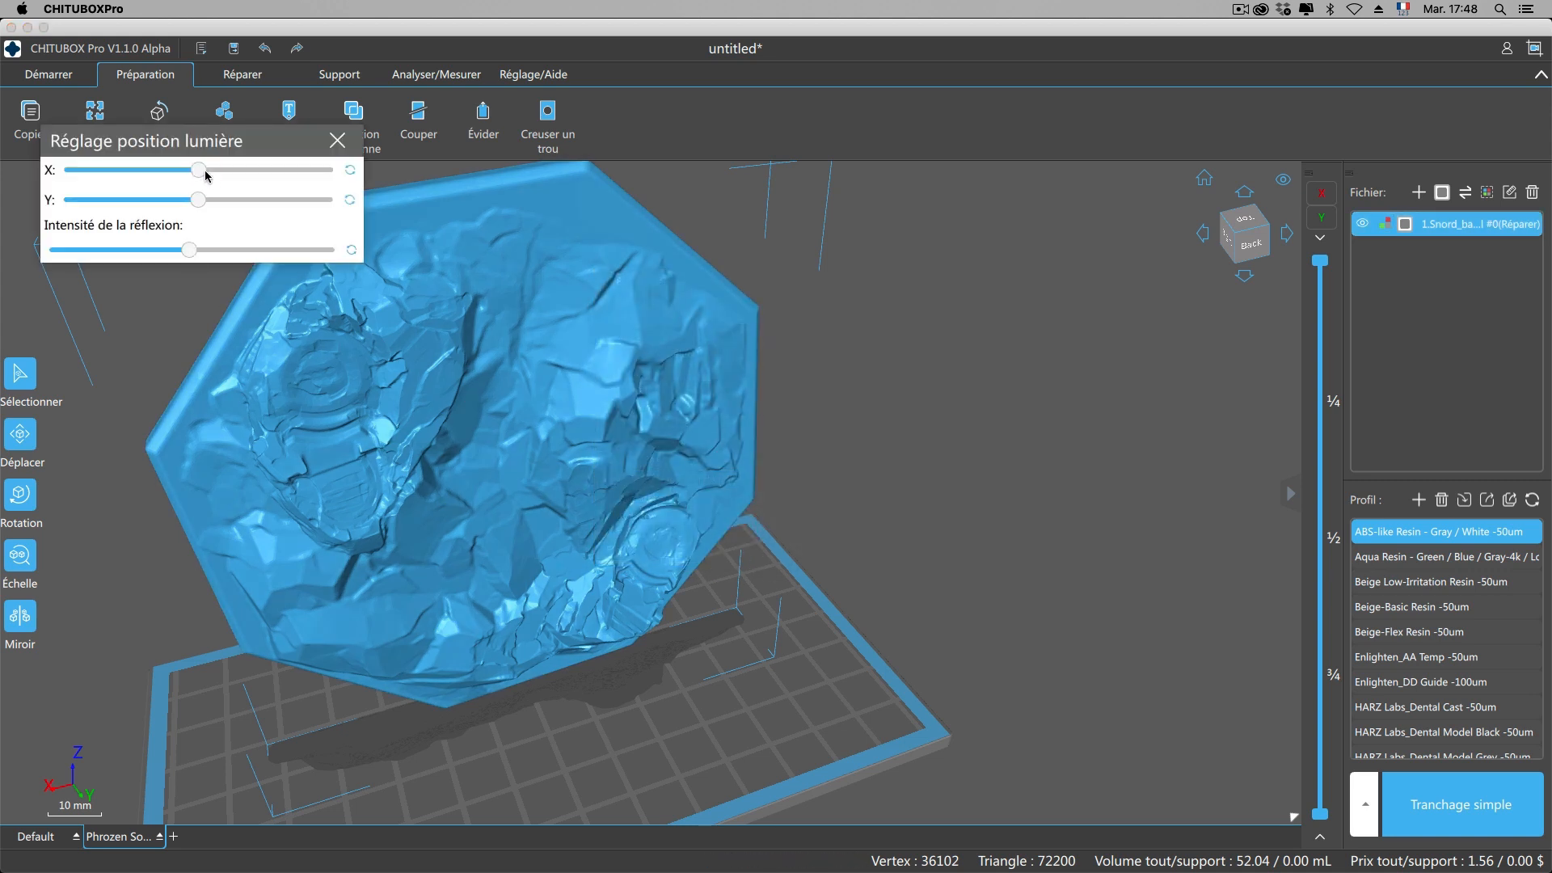
mouse_move(197, 169)
left_mouse_down()
mouse_move(108, 169)
mouse_move(202, 170)
mouse_move(191, 200)
mouse_move(115, 200)
mouse_move(201, 193)
left_mouse_up()
mouse_move(191, 255)
left_mouse_down()
mouse_move(276, 255)
mouse_move(114, 255)
mouse_move(157, 255)
left_mouse_up()
left_click(352, 250)
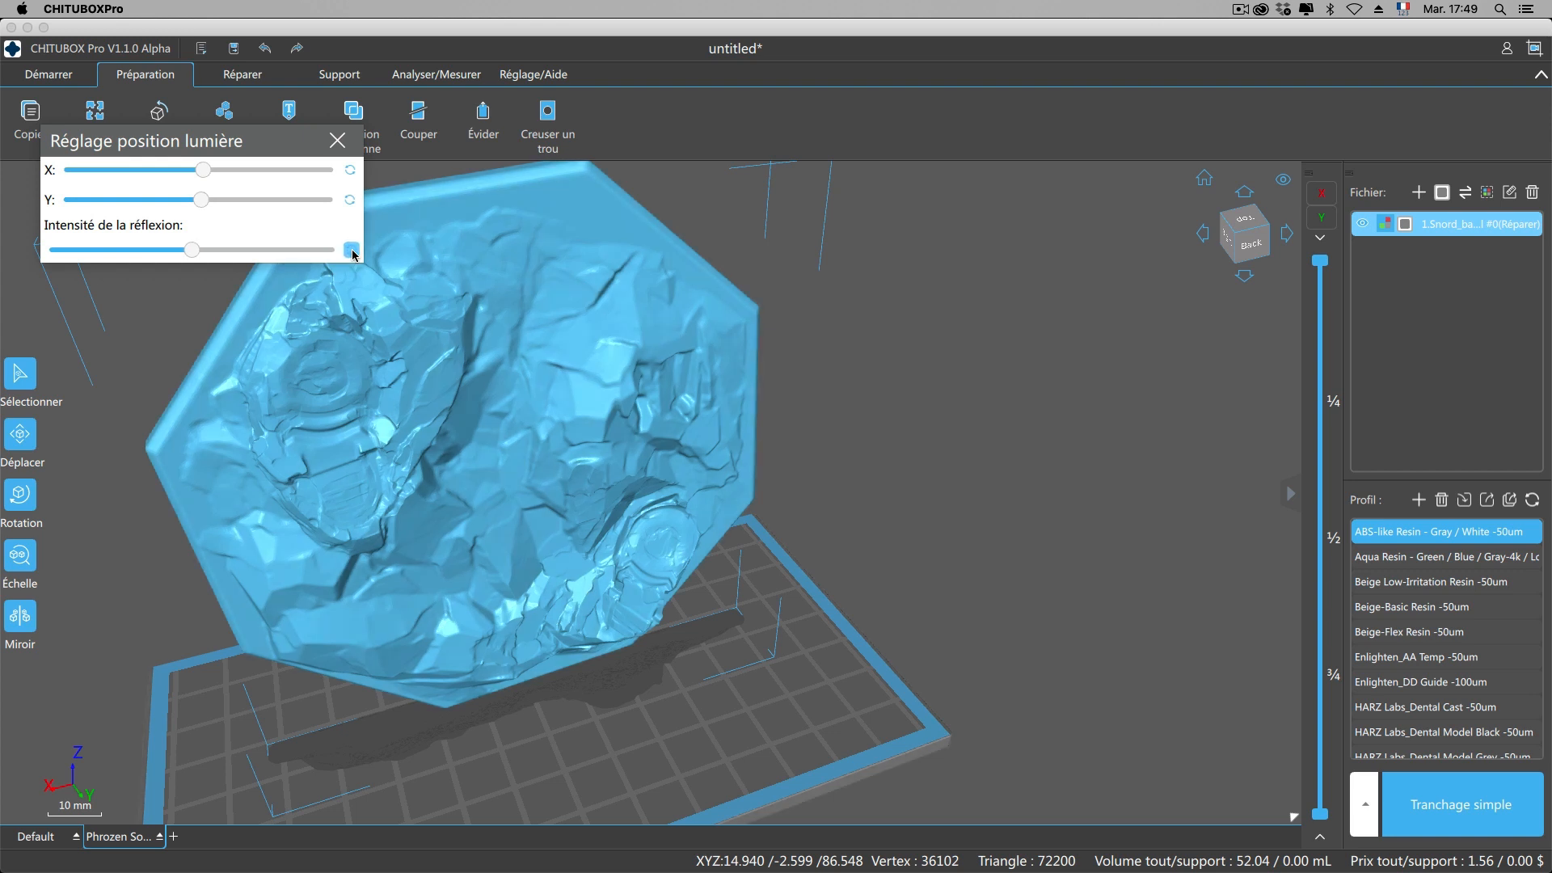
Try a lower Y and a higher X light position, resetting each to its default, and close the light settings.
left_click_drag(208, 202, 121, 200)
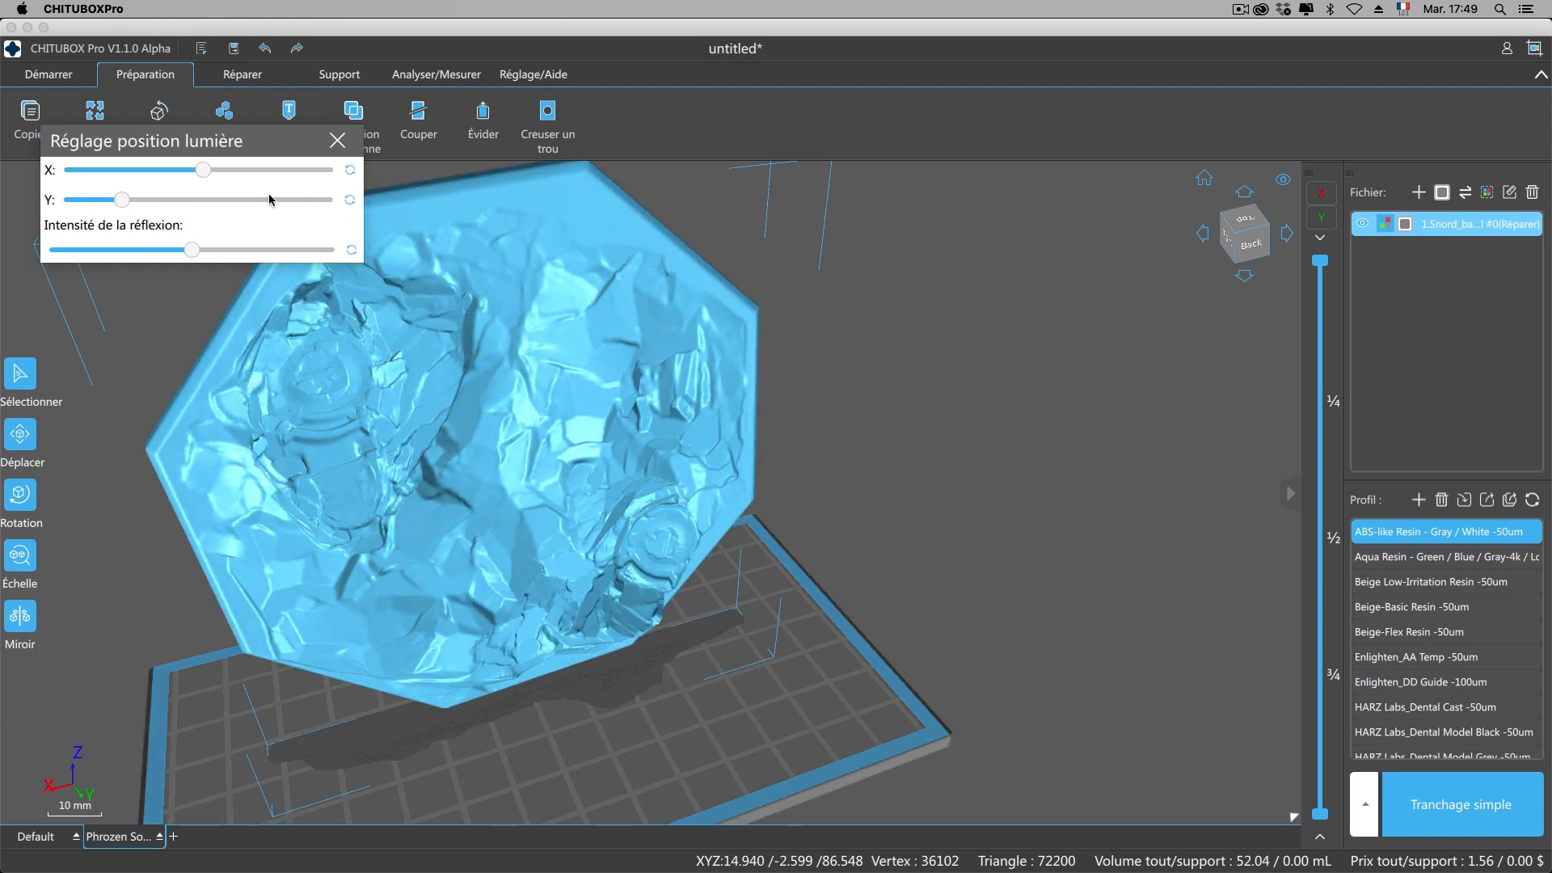
left_click(350, 200)
left_click_drag(204, 171, 299, 173)
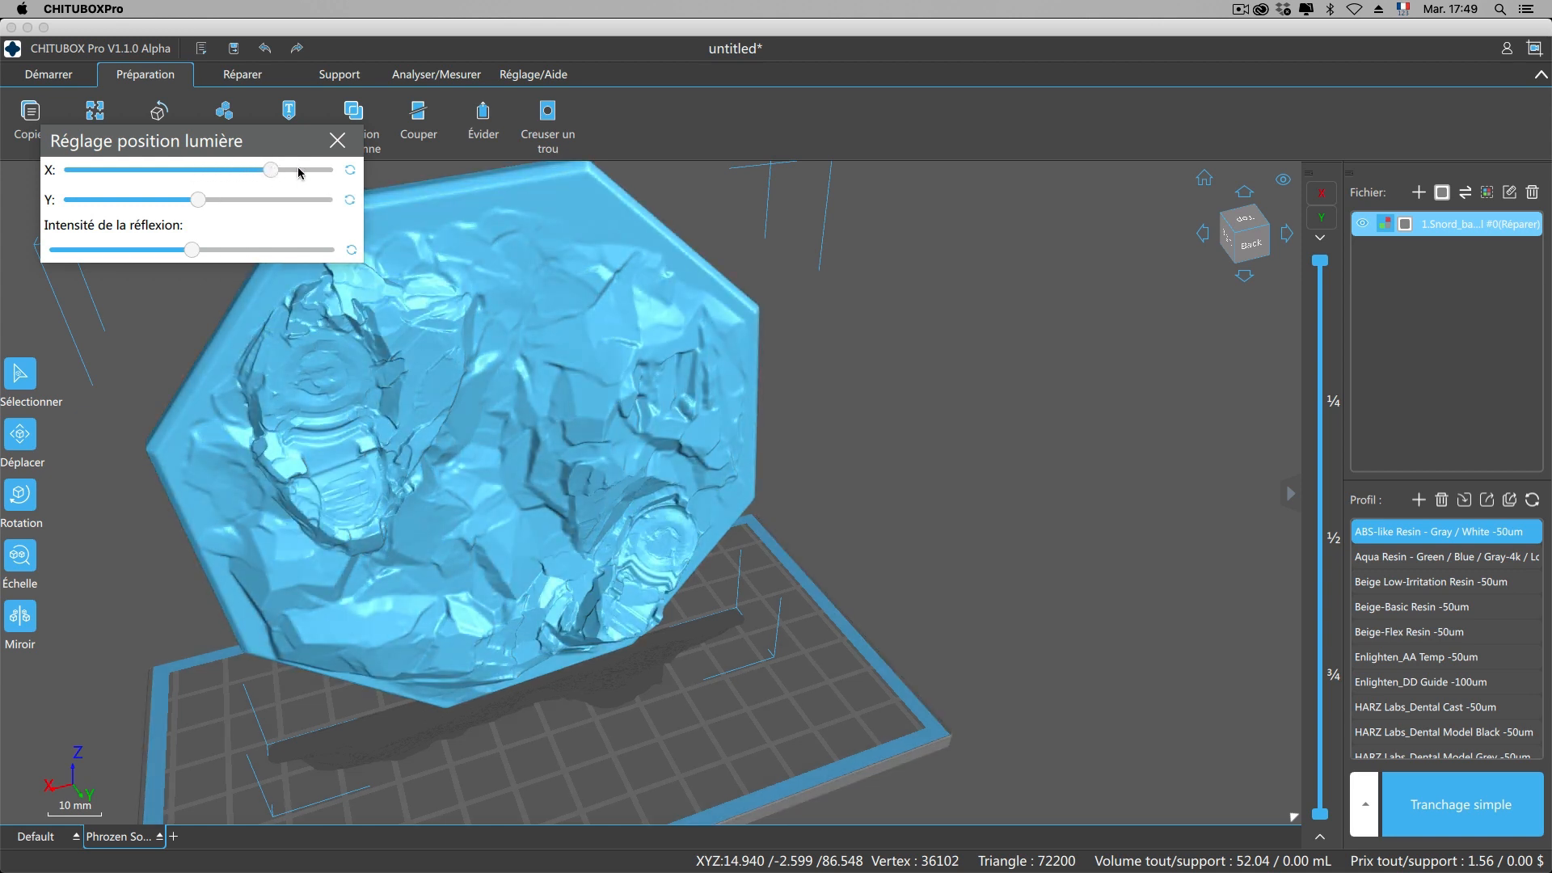
left_click(348, 170)
left_click(338, 141)
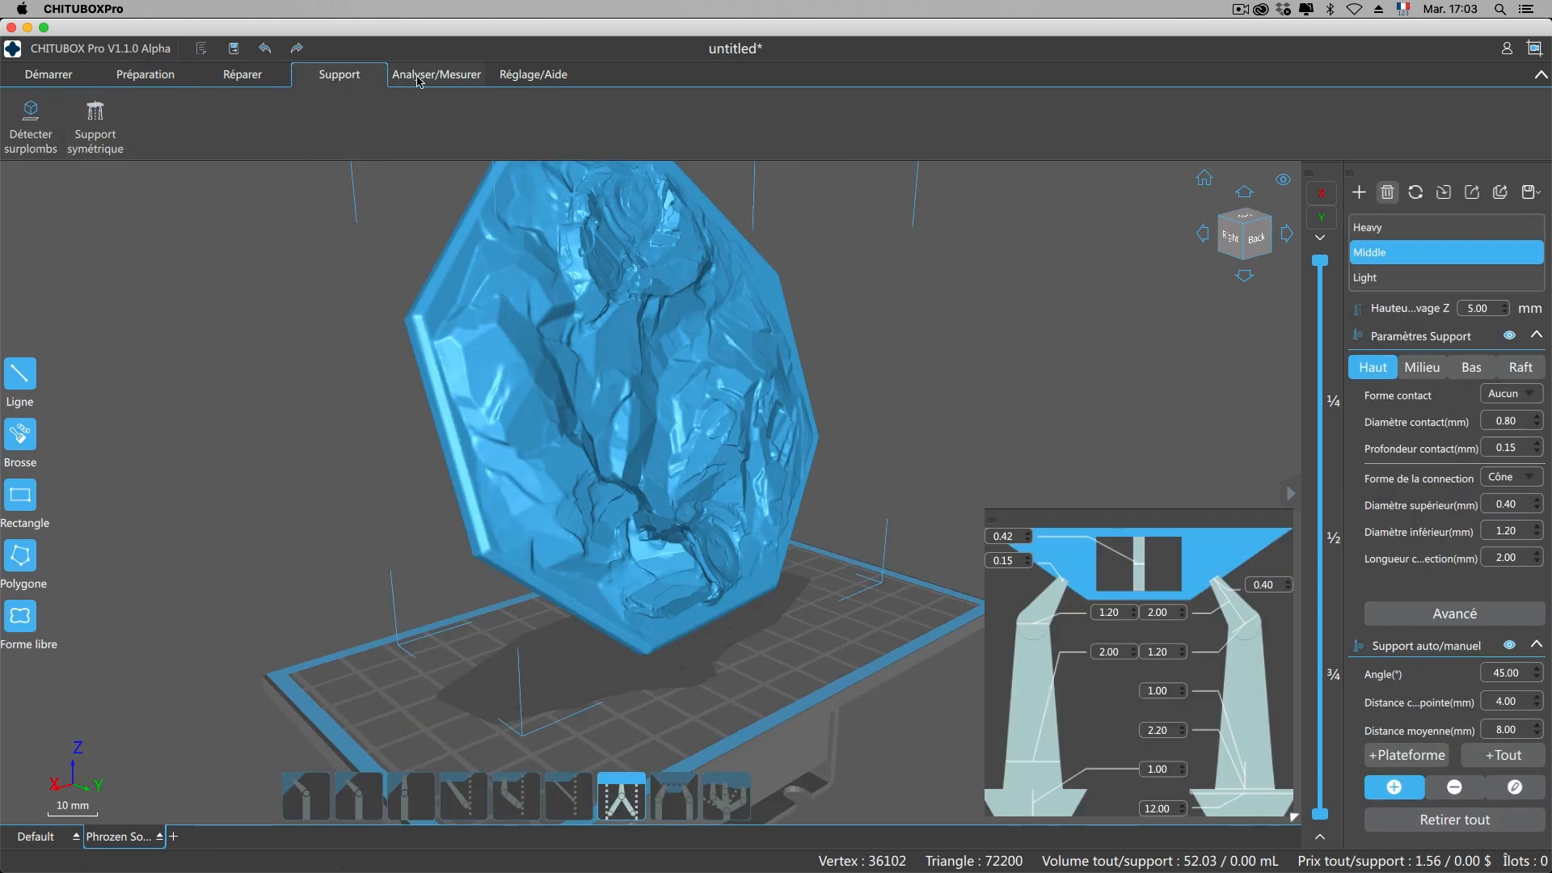
Measure the two-point distance between two corners on the base's flat underside.
left_click(419, 77)
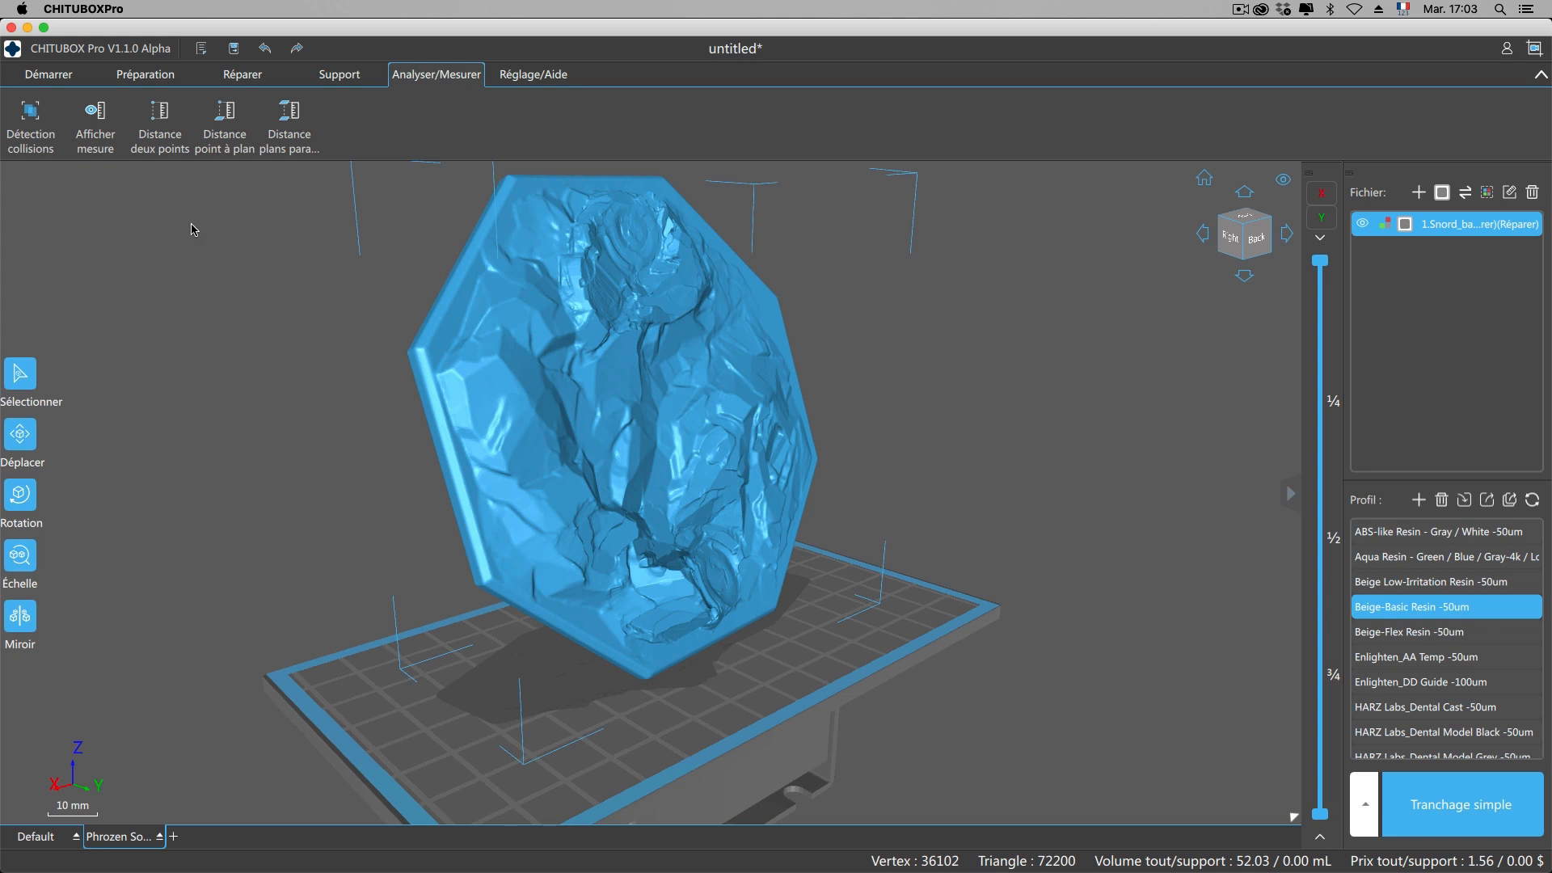
right_click_drag(156, 245, 193, 244)
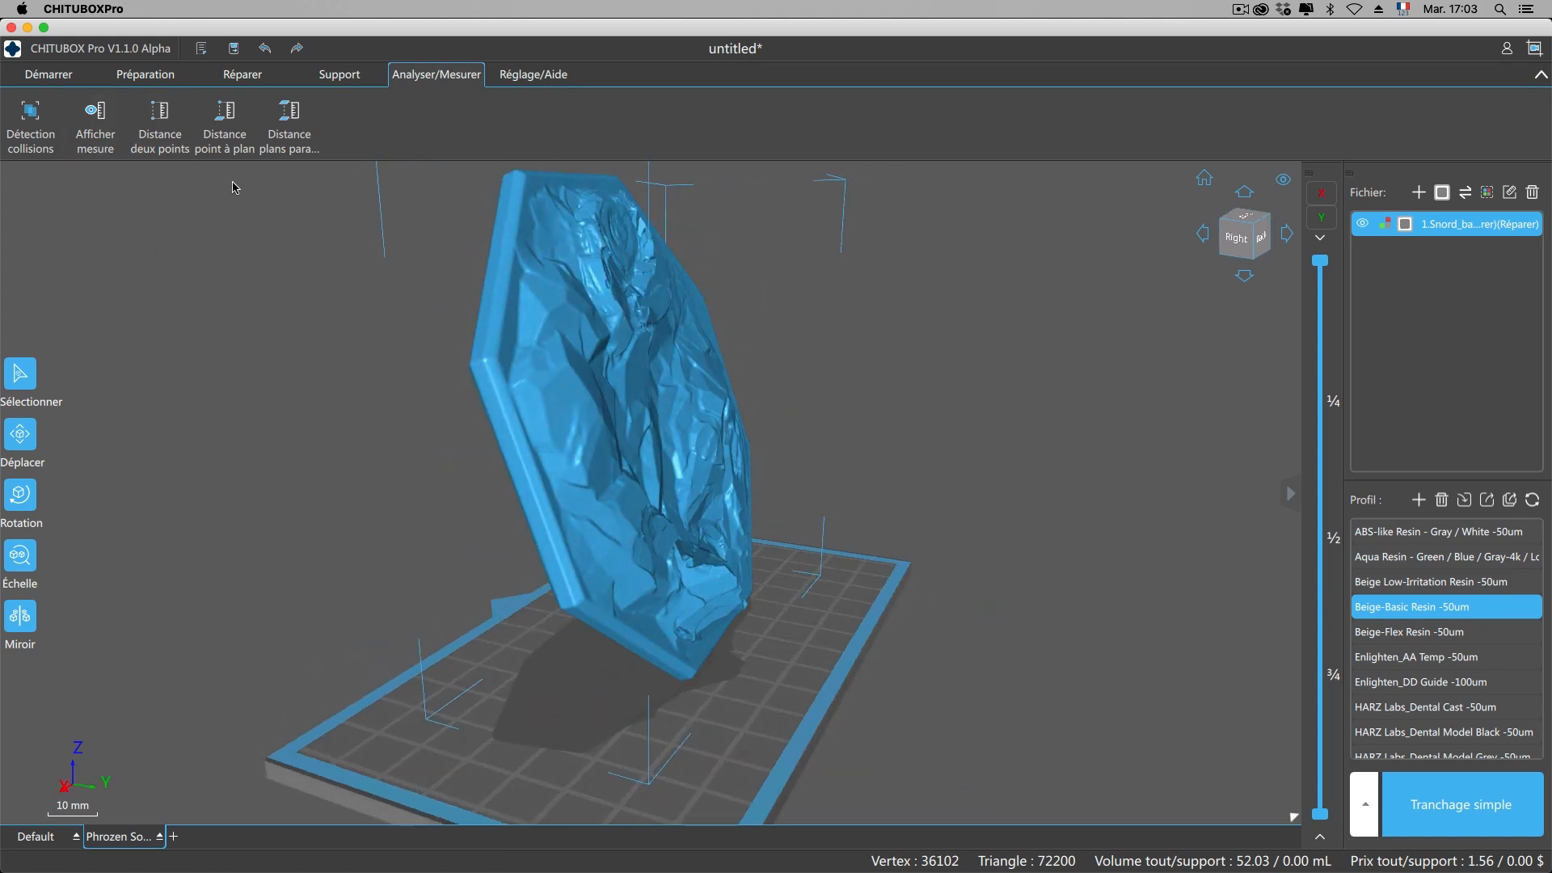
right_click_drag(189, 237, 272, 243)
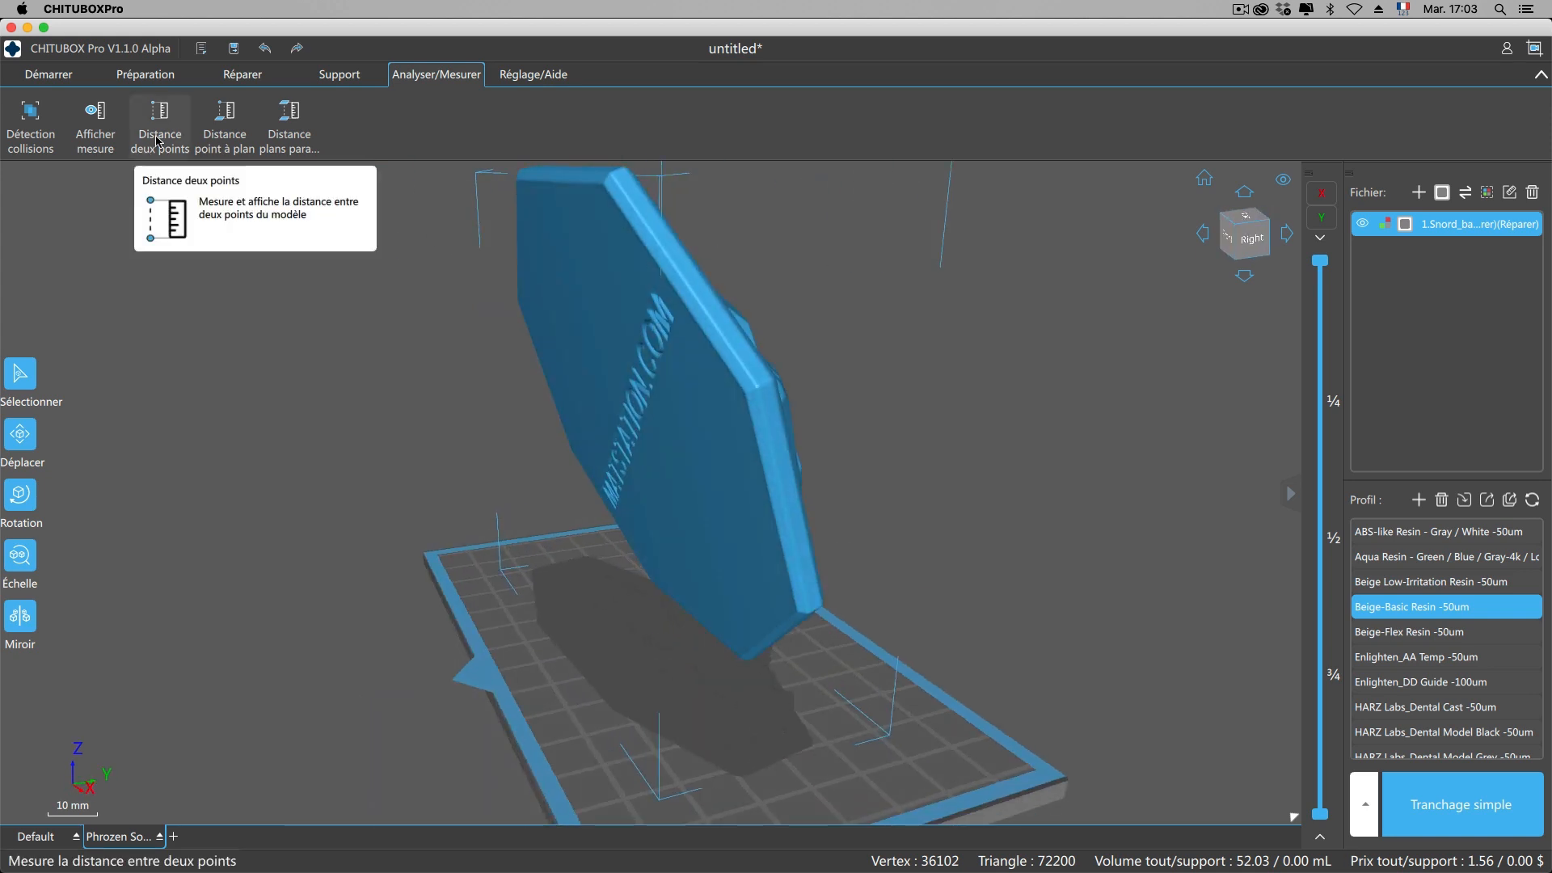
left_click(159, 123)
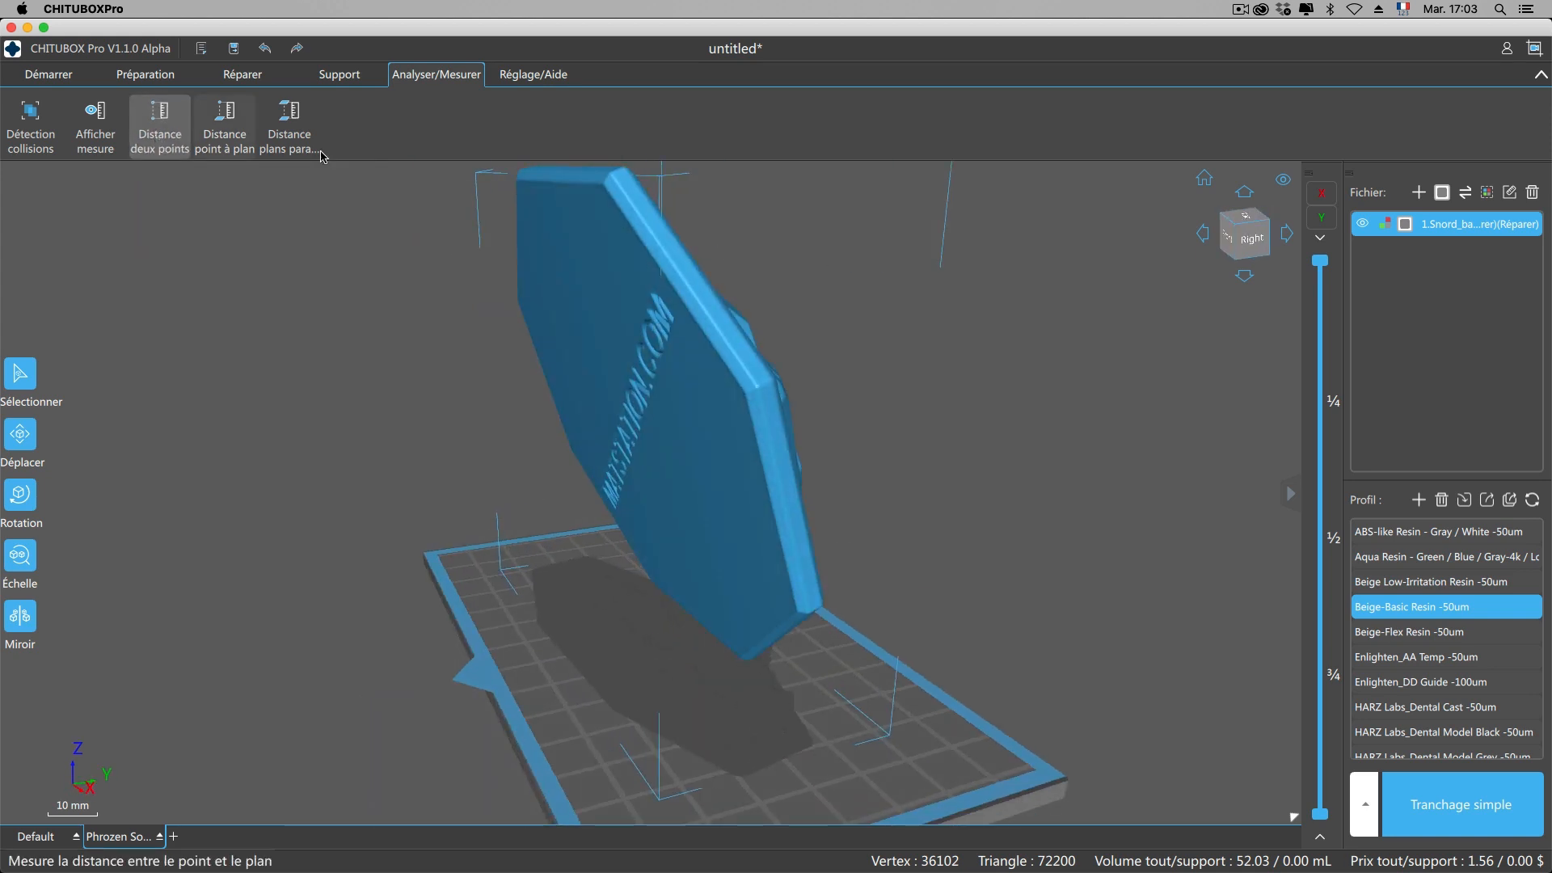
left_click(604, 187)
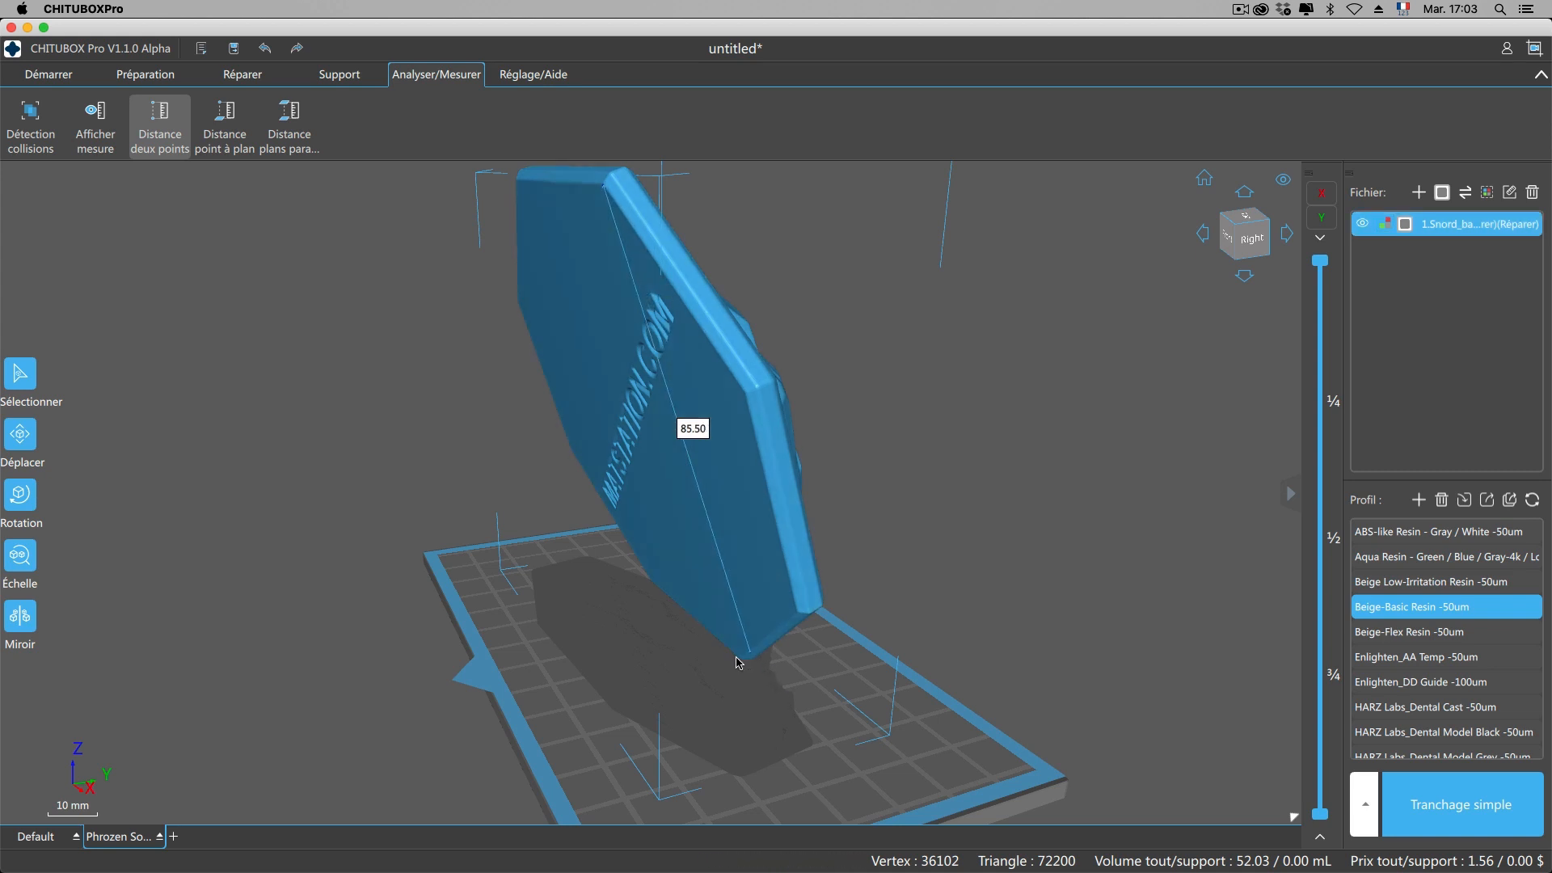
left_click(803, 620)
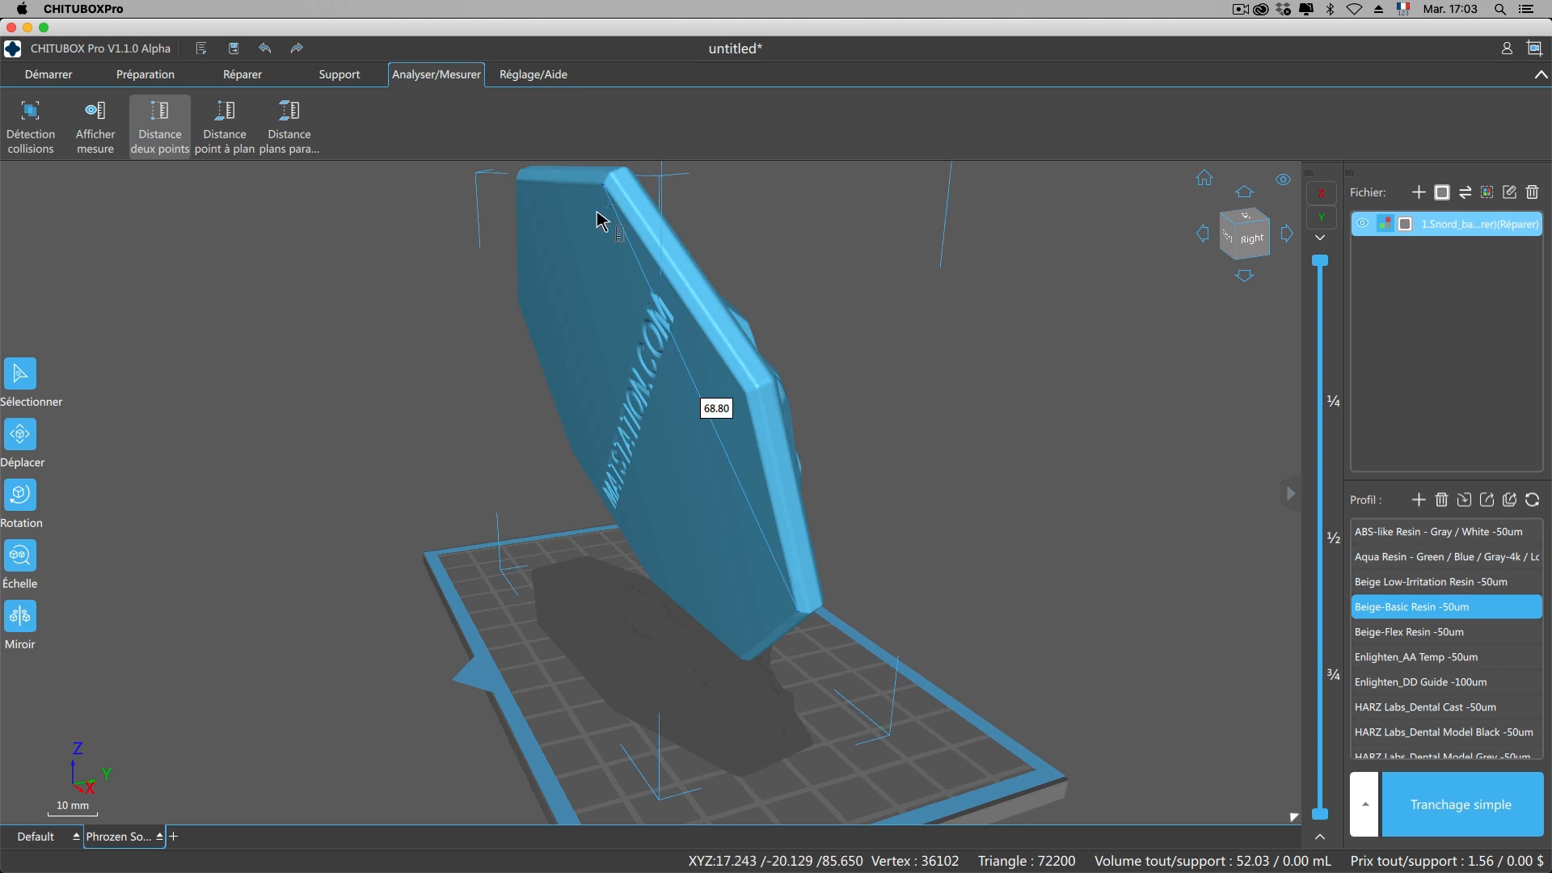
left_click_drag(437, 390, 296, 369)
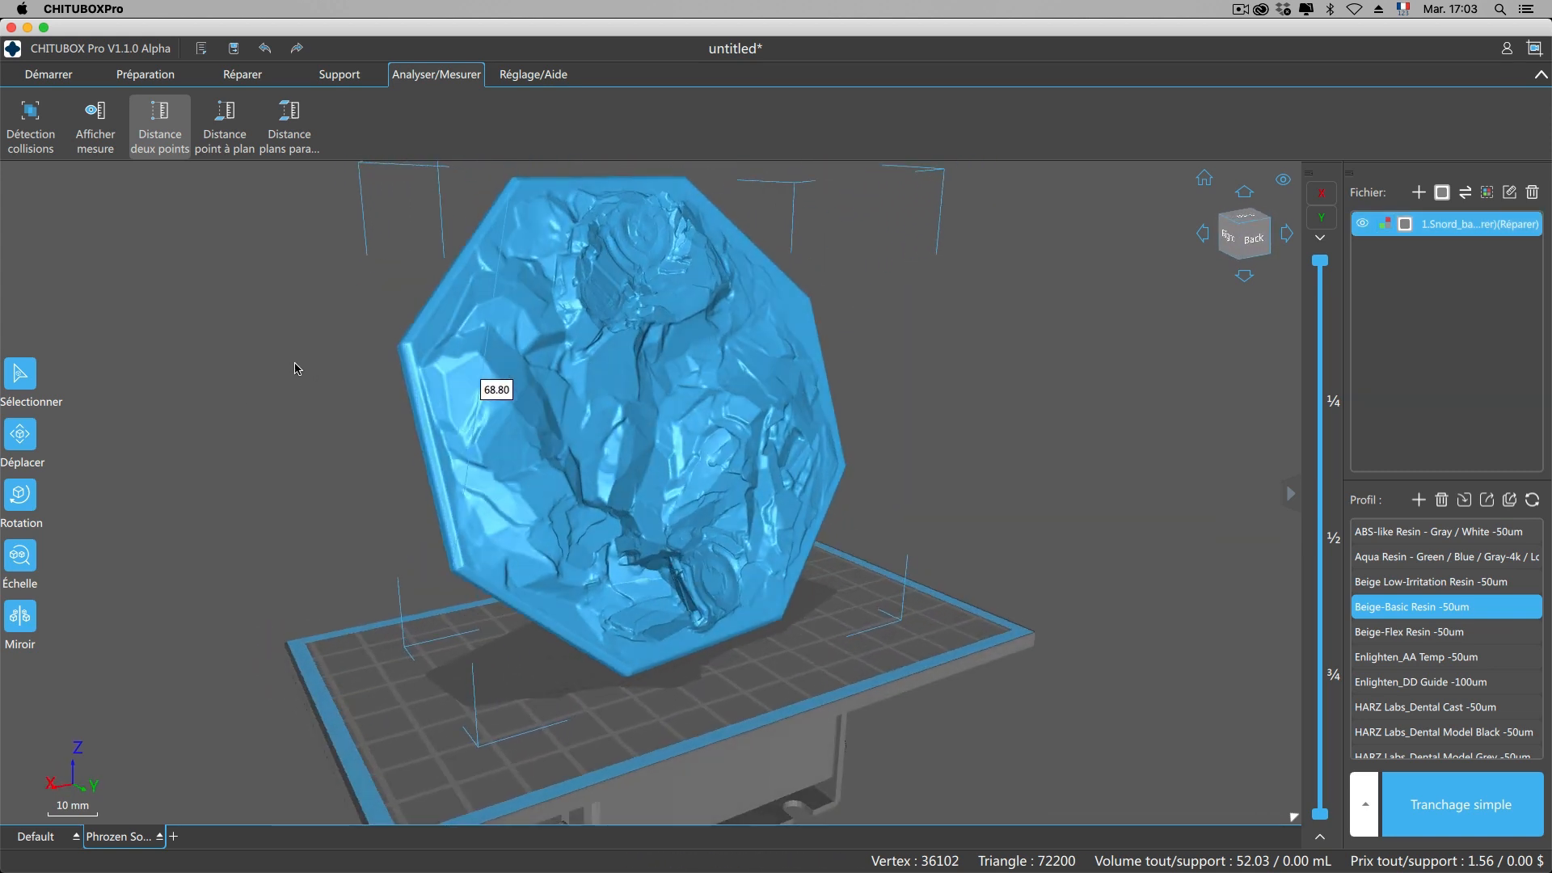
Open the support tools and go through the support types from Forme d'arbre to Par défaut, ending on Droit.
left_click(356, 74)
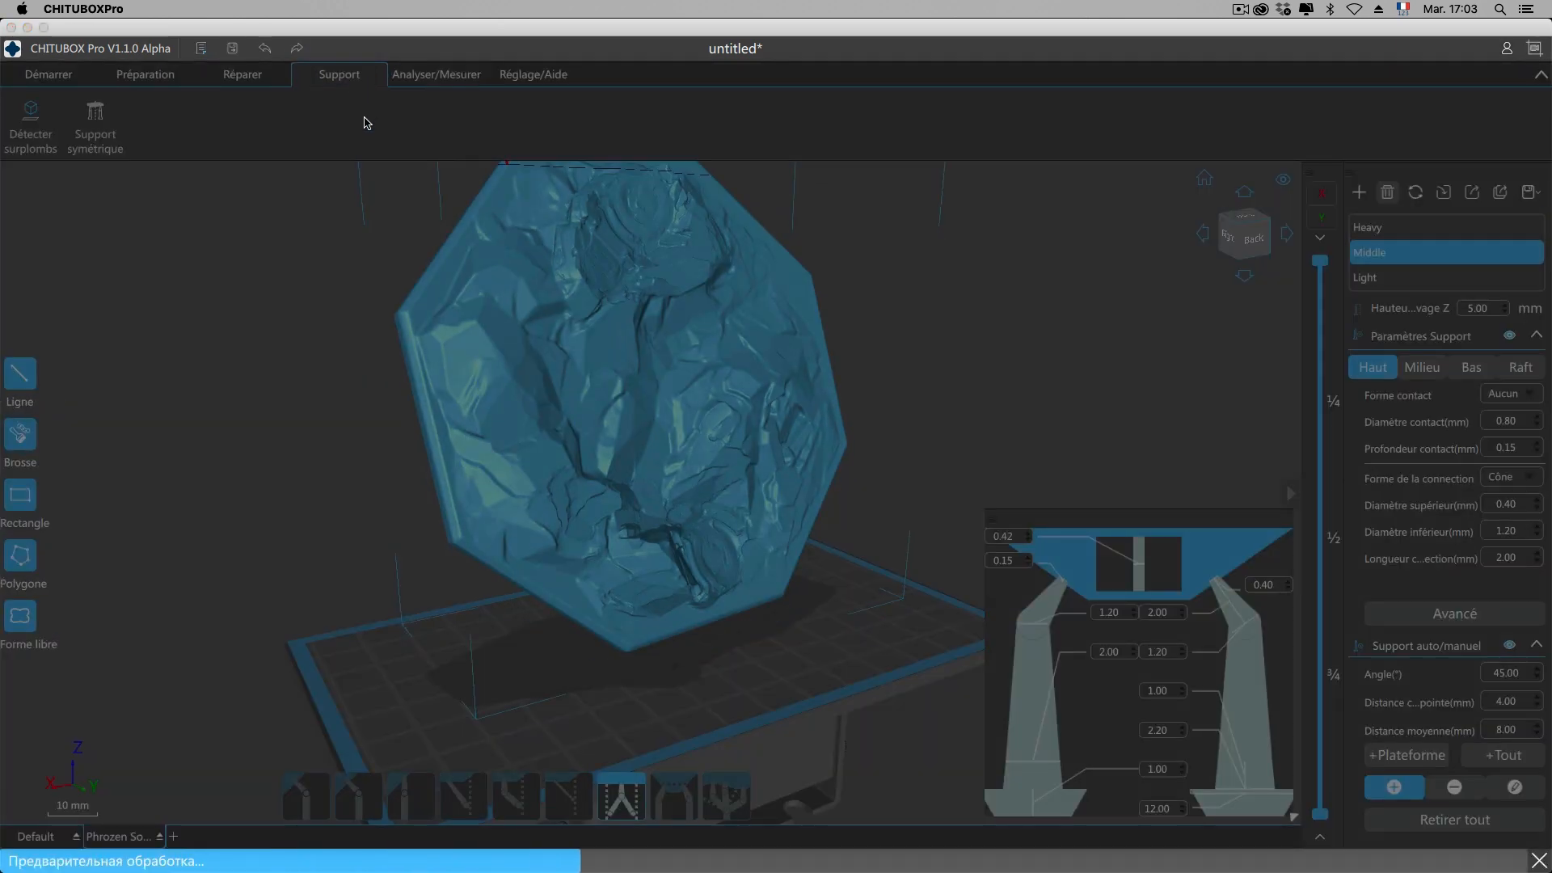
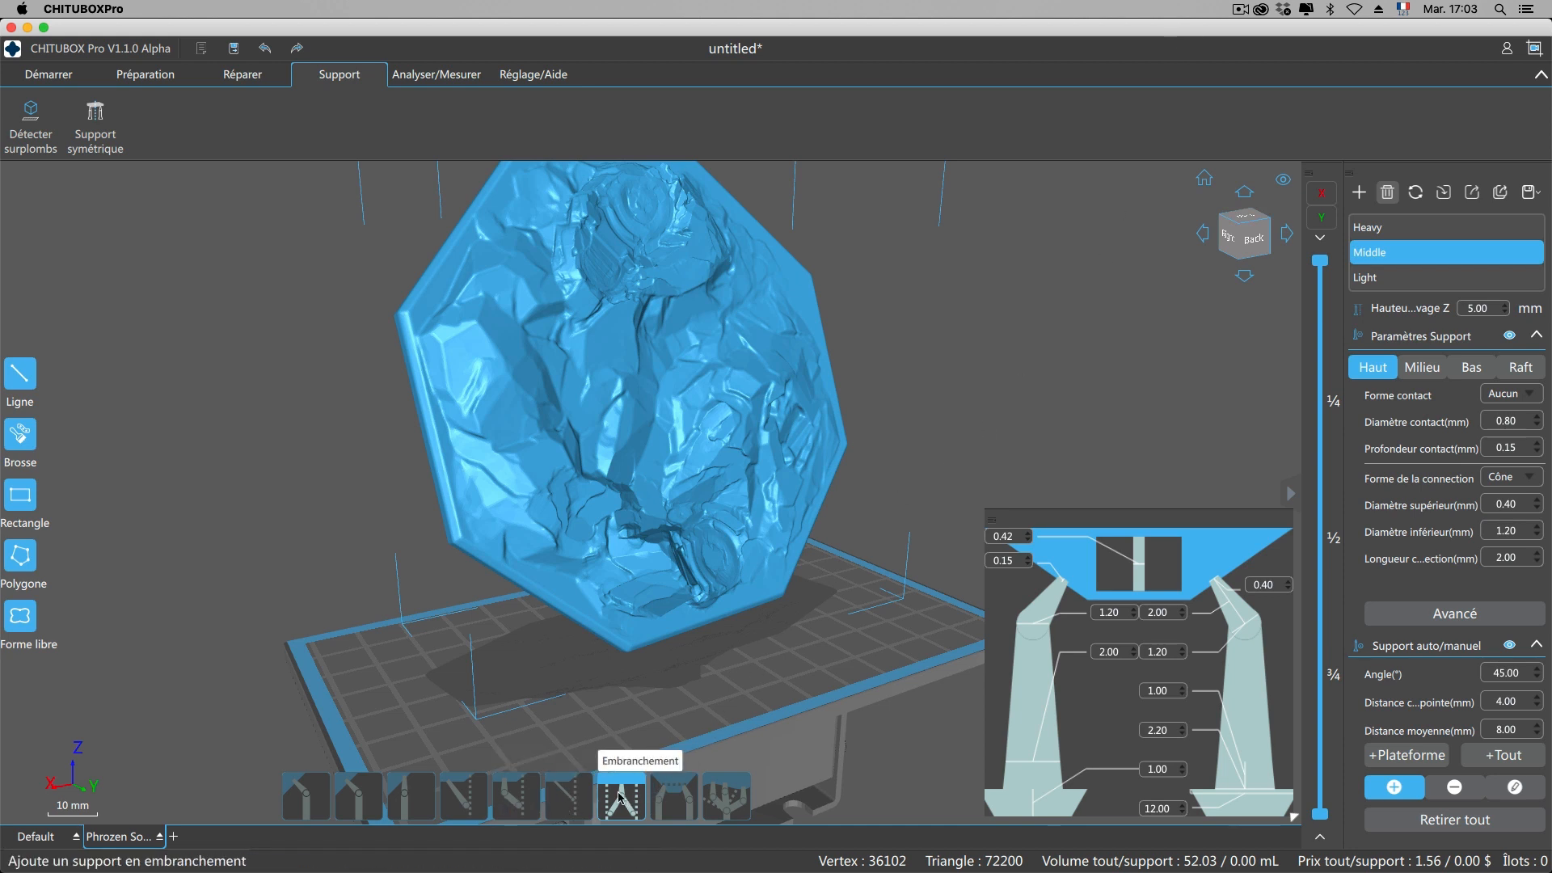
left_click(722, 800)
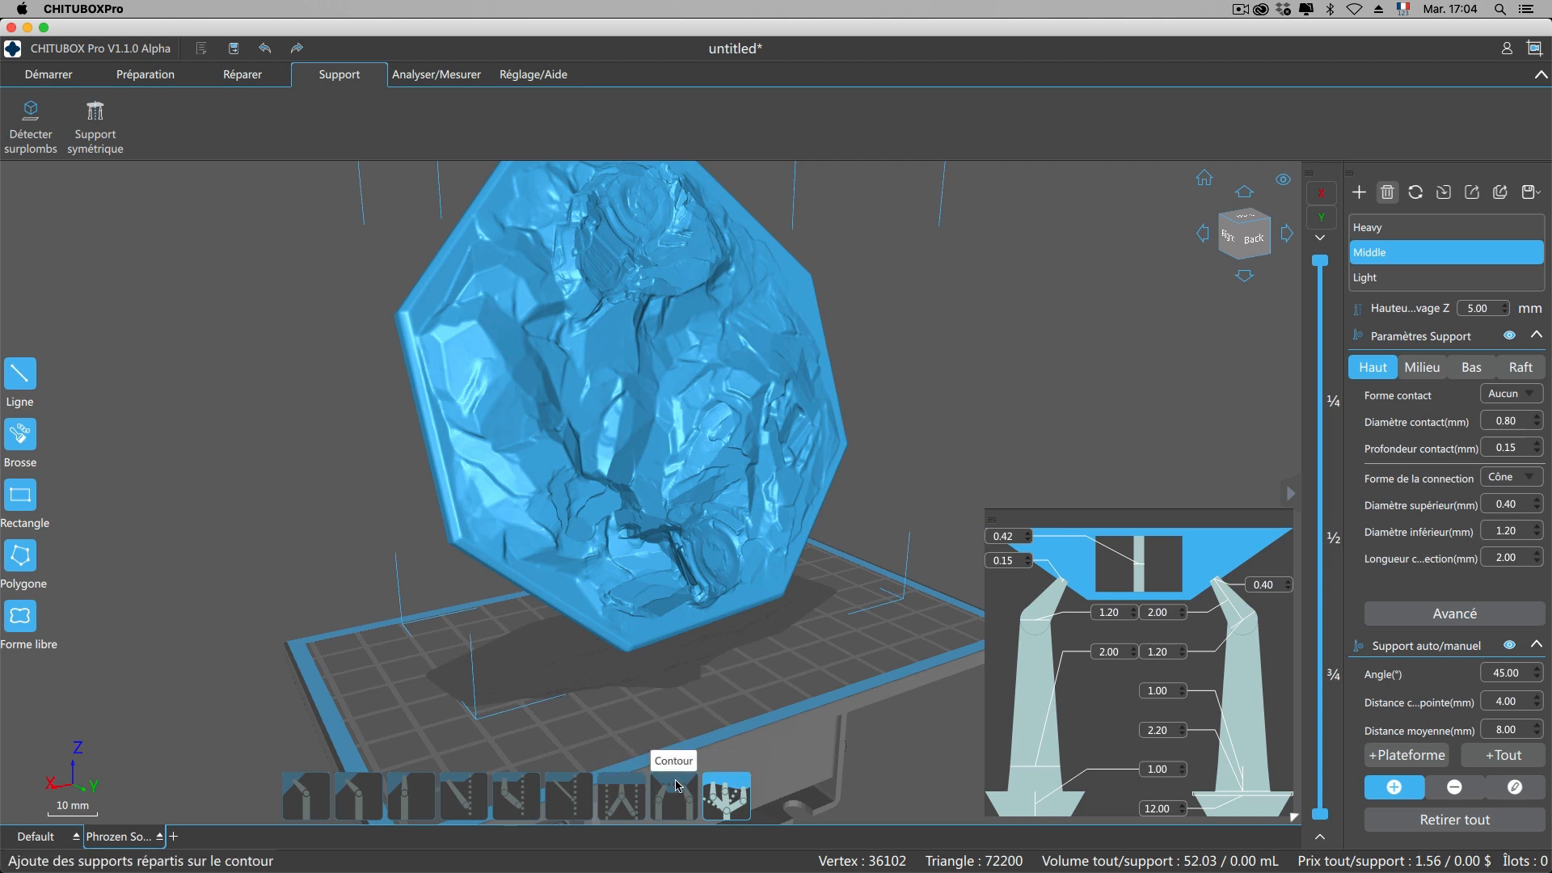
left_click(676, 792)
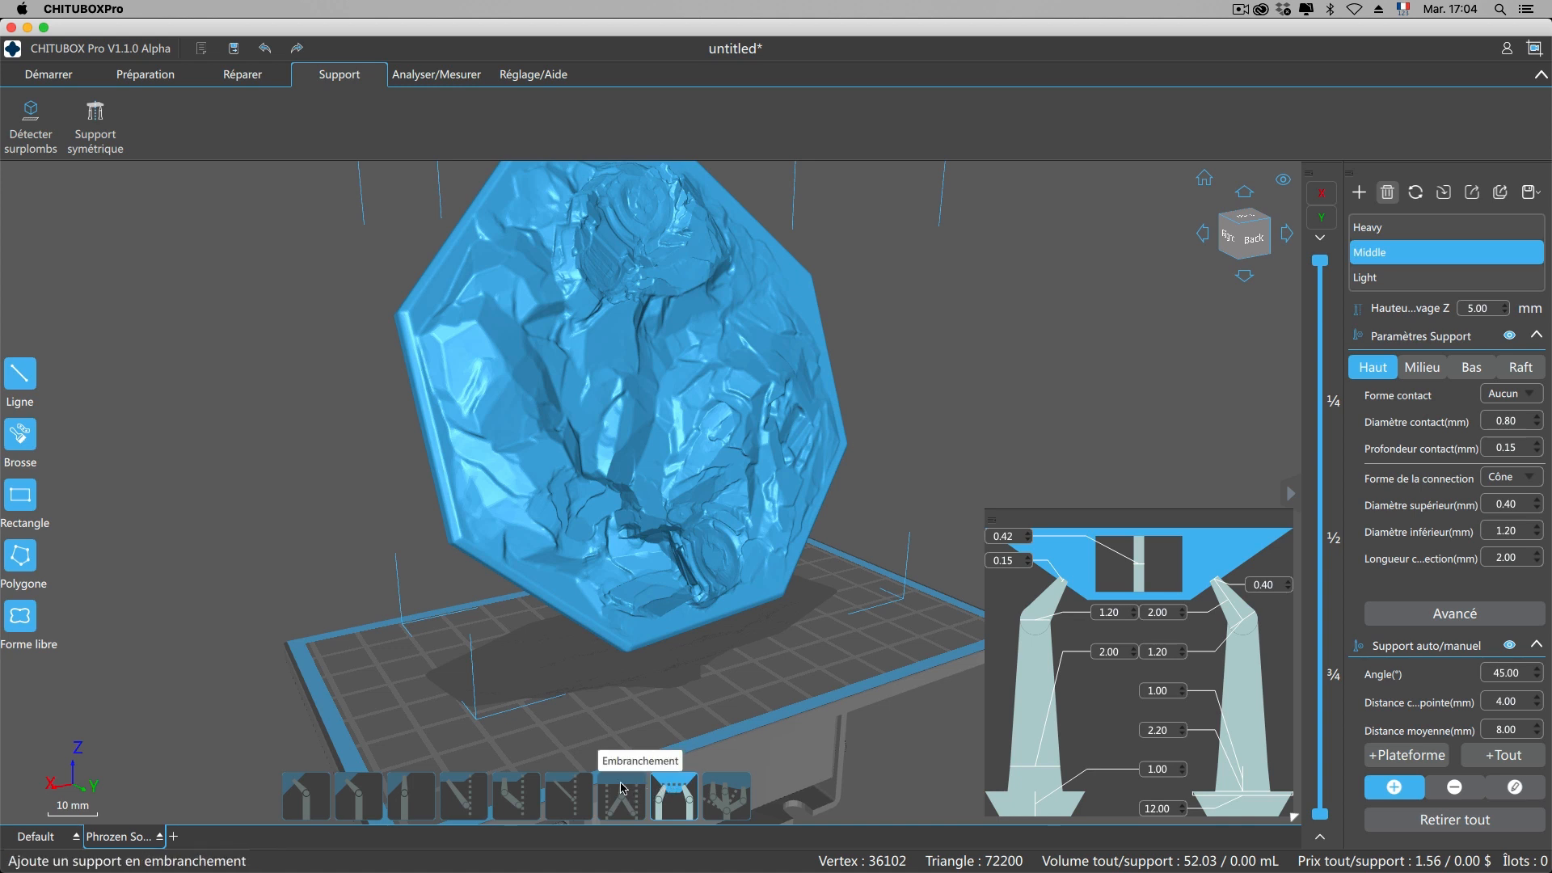
left_click(623, 788)
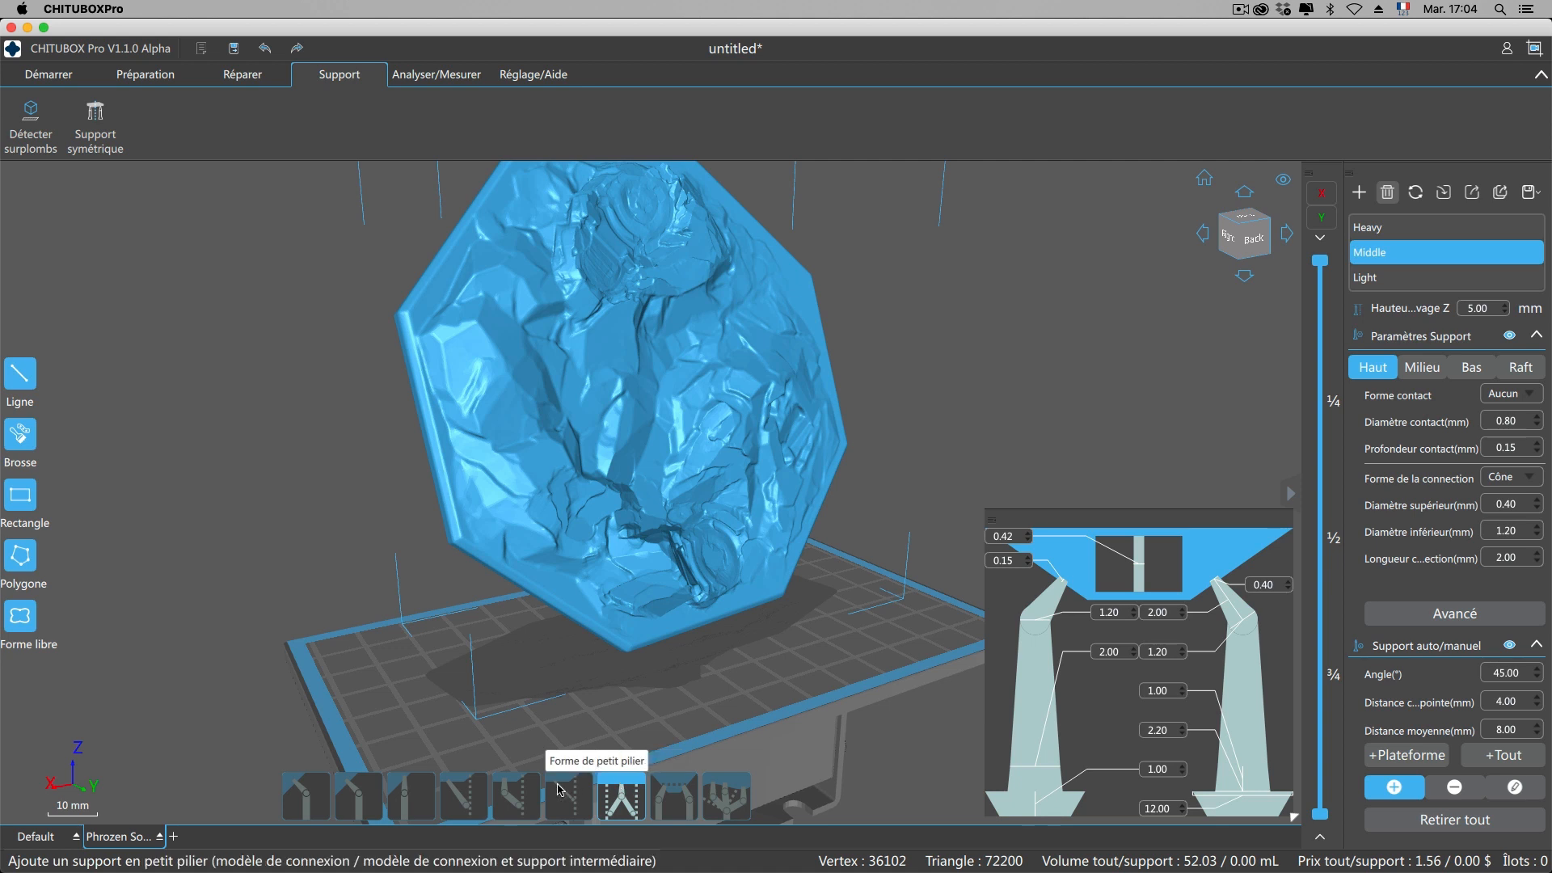
left_click(560, 790)
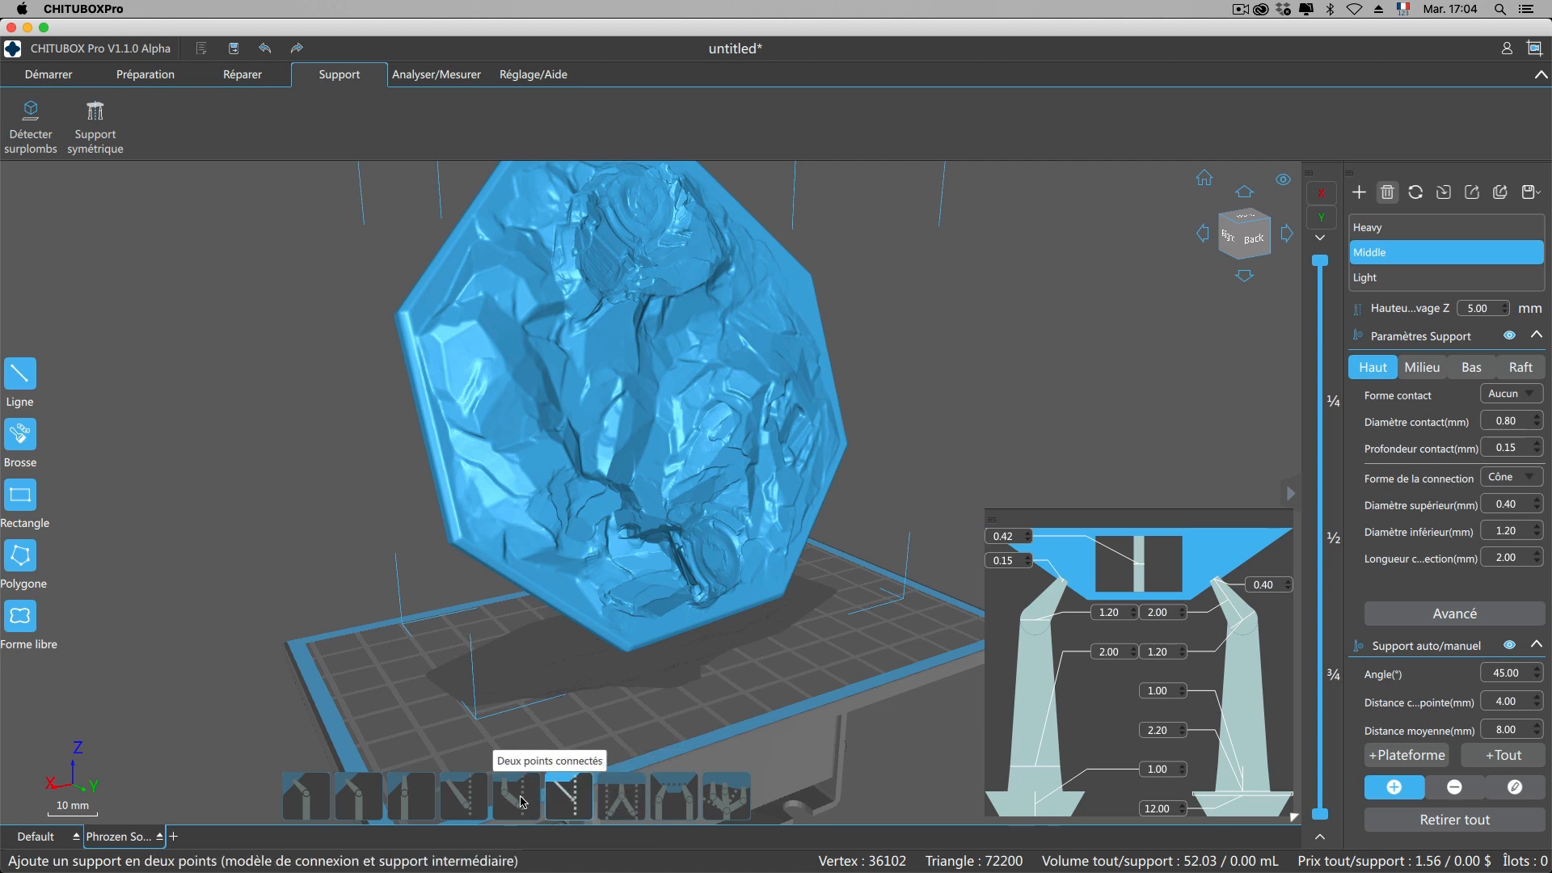
left_click(522, 801)
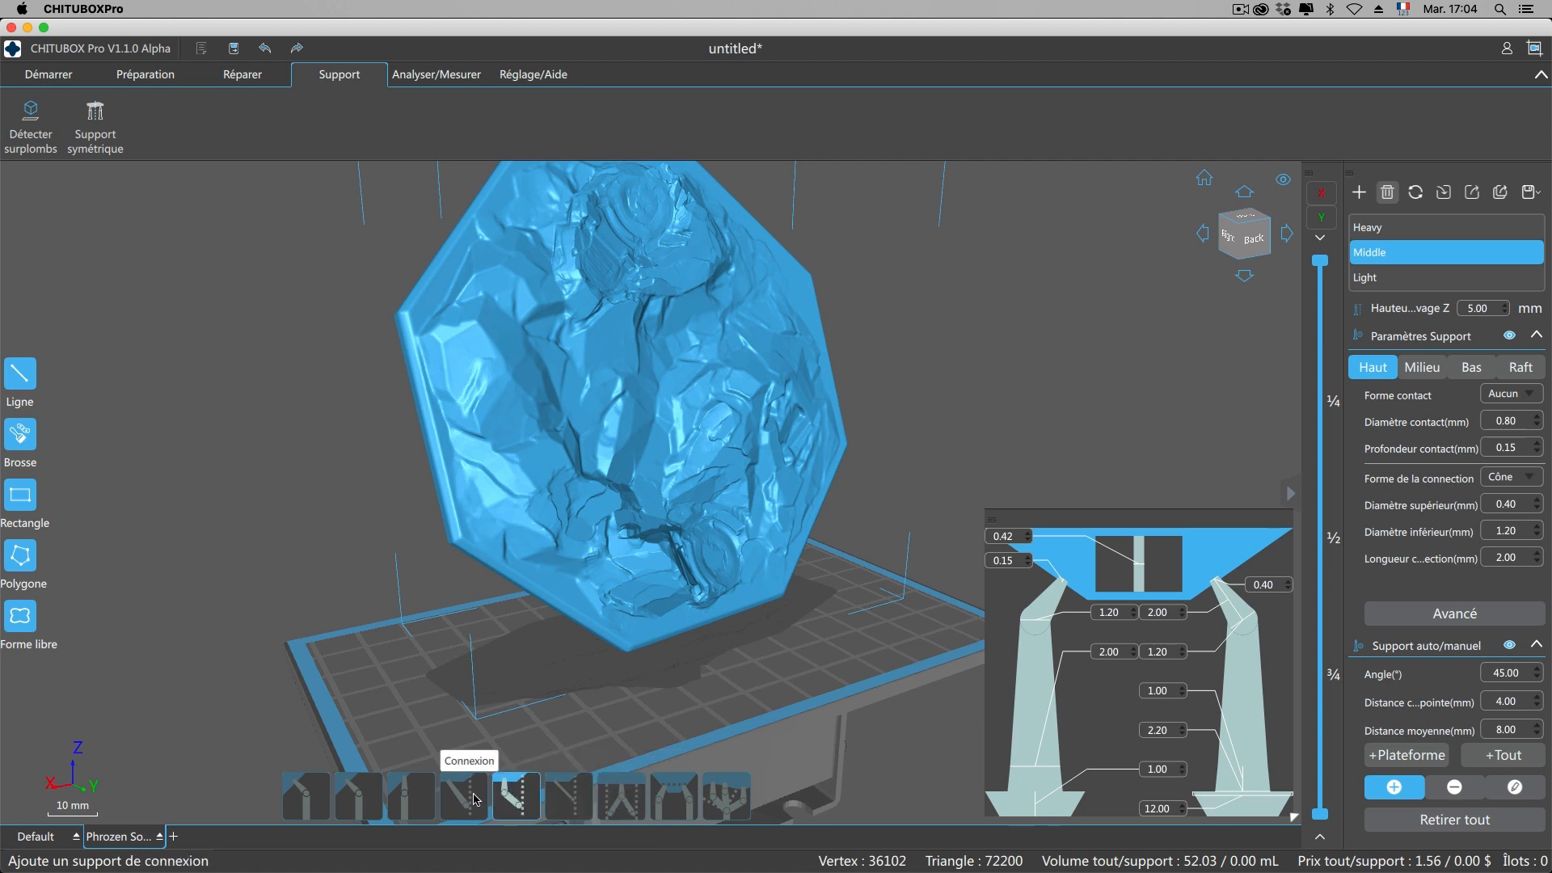
left_click(476, 800)
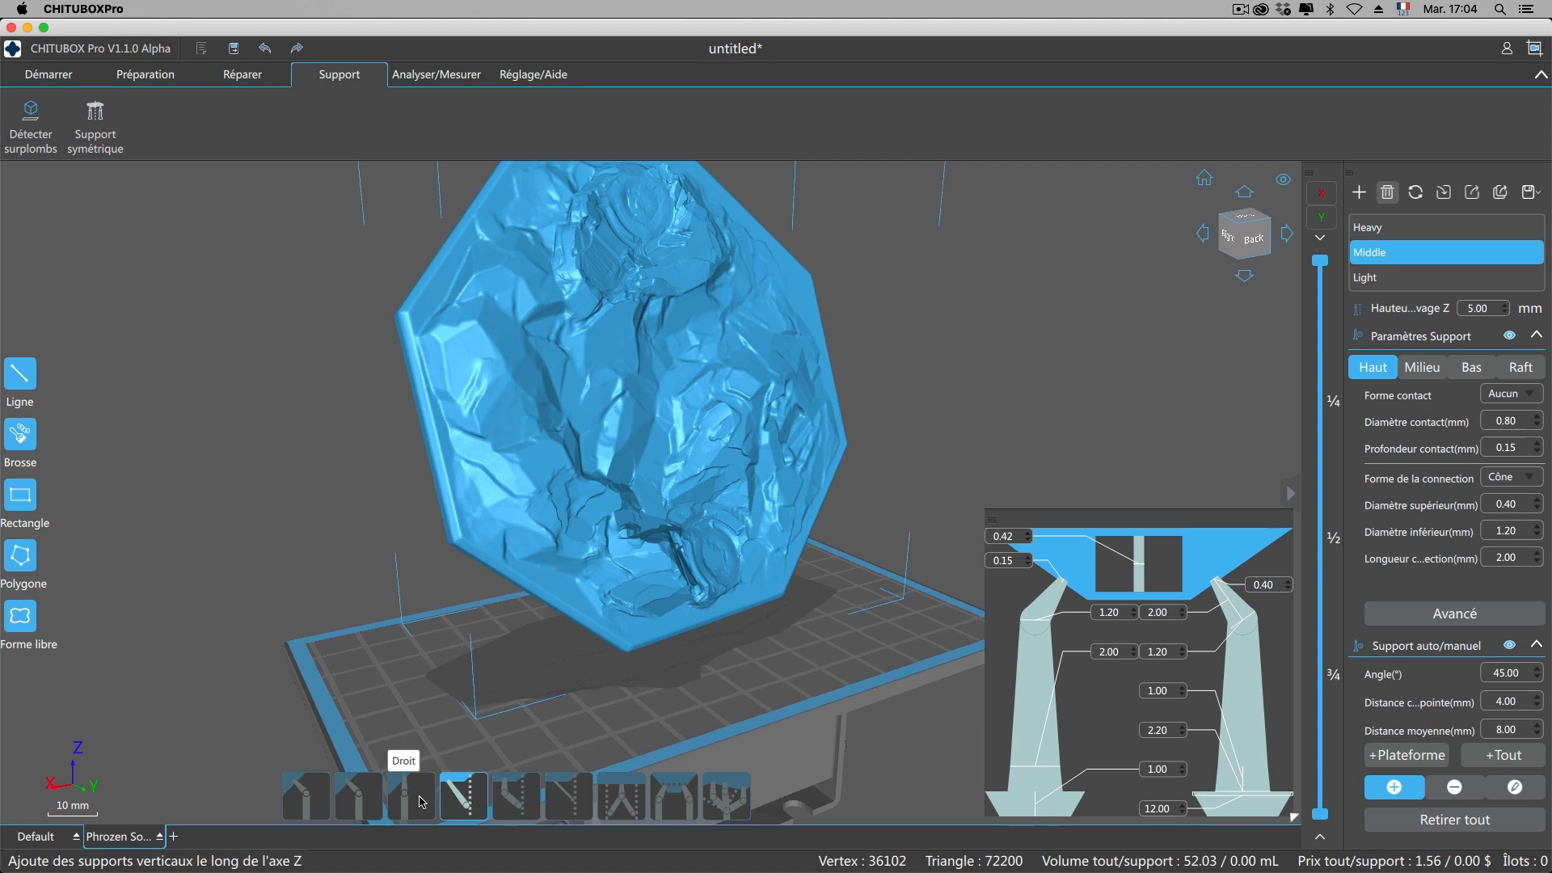
left_click(409, 799)
left_click(359, 795)
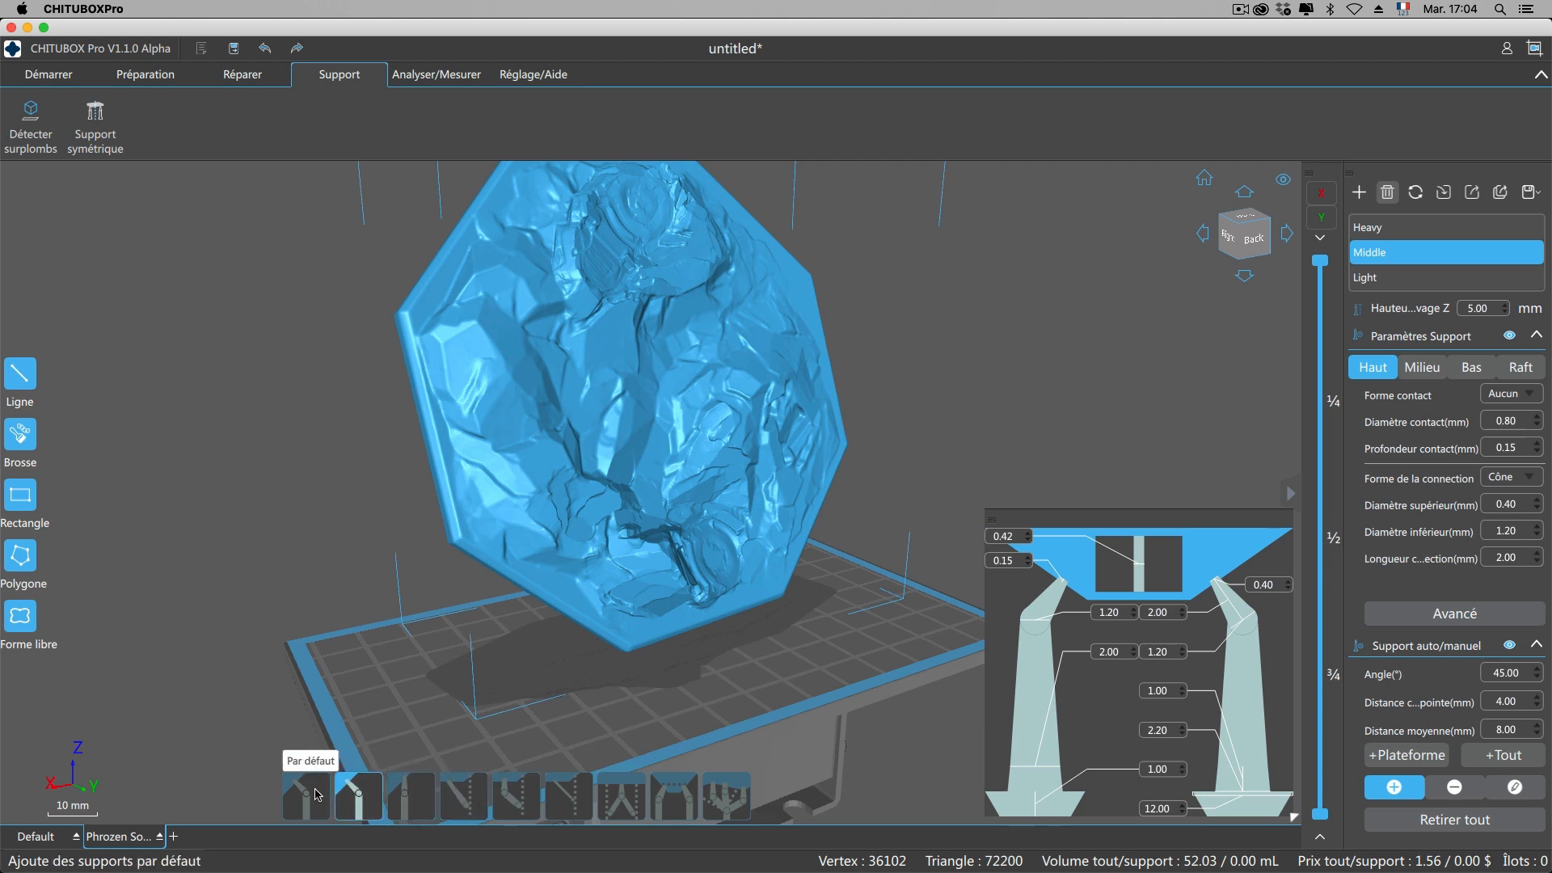
left_click(315, 794)
left_click(358, 796)
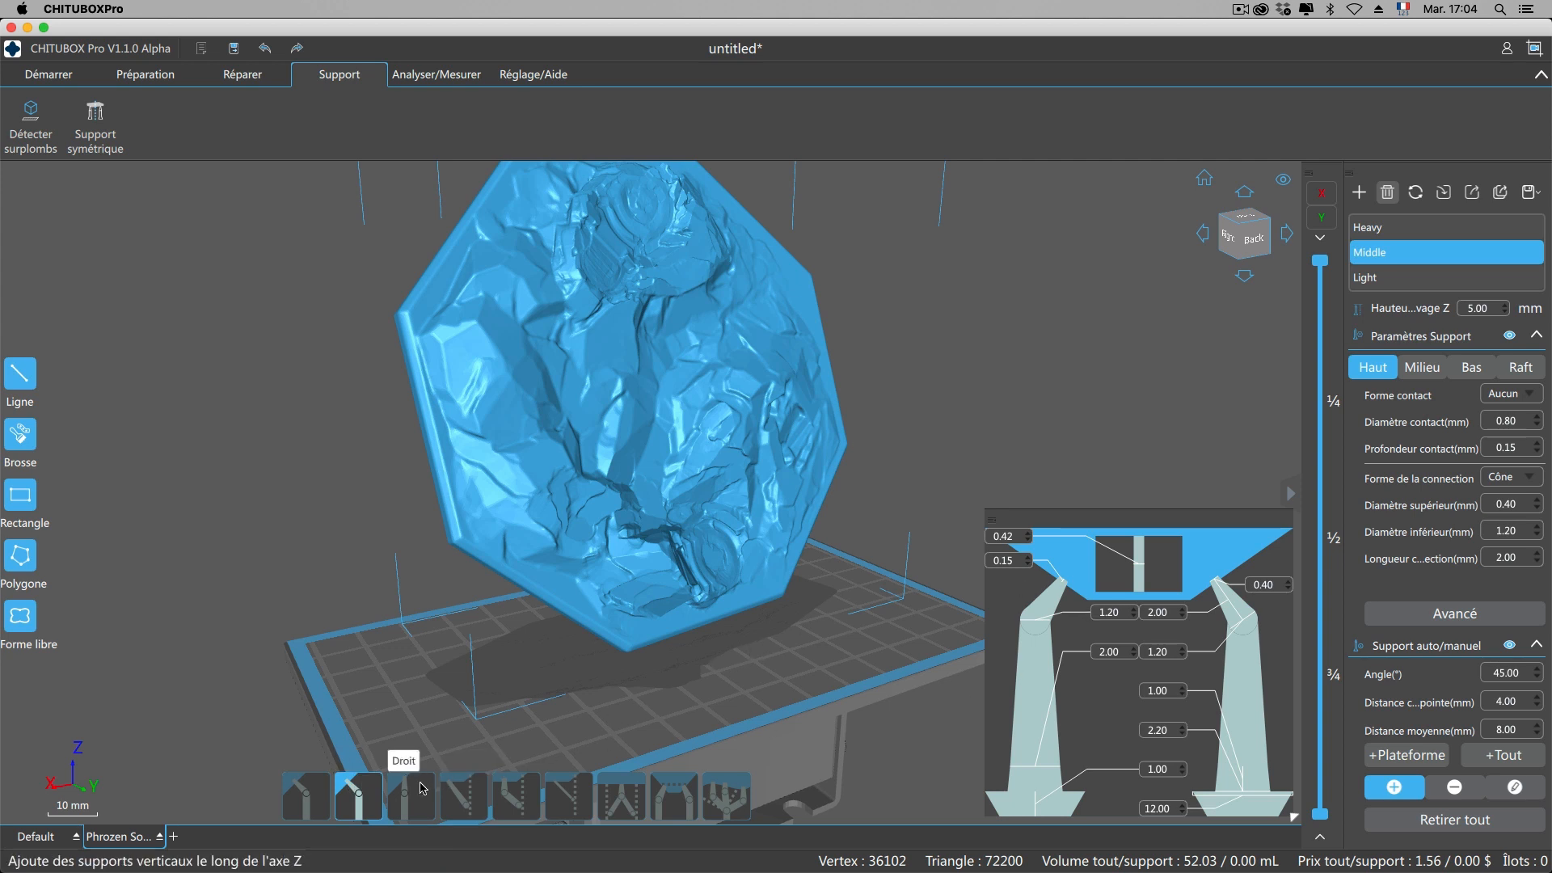
left_click(411, 790)
Try the symmetrical support tool on the tilted base, viewing both its flat underside and its sculpted face.
right_click_drag(359, 595, 591, 598)
left_click(101, 131)
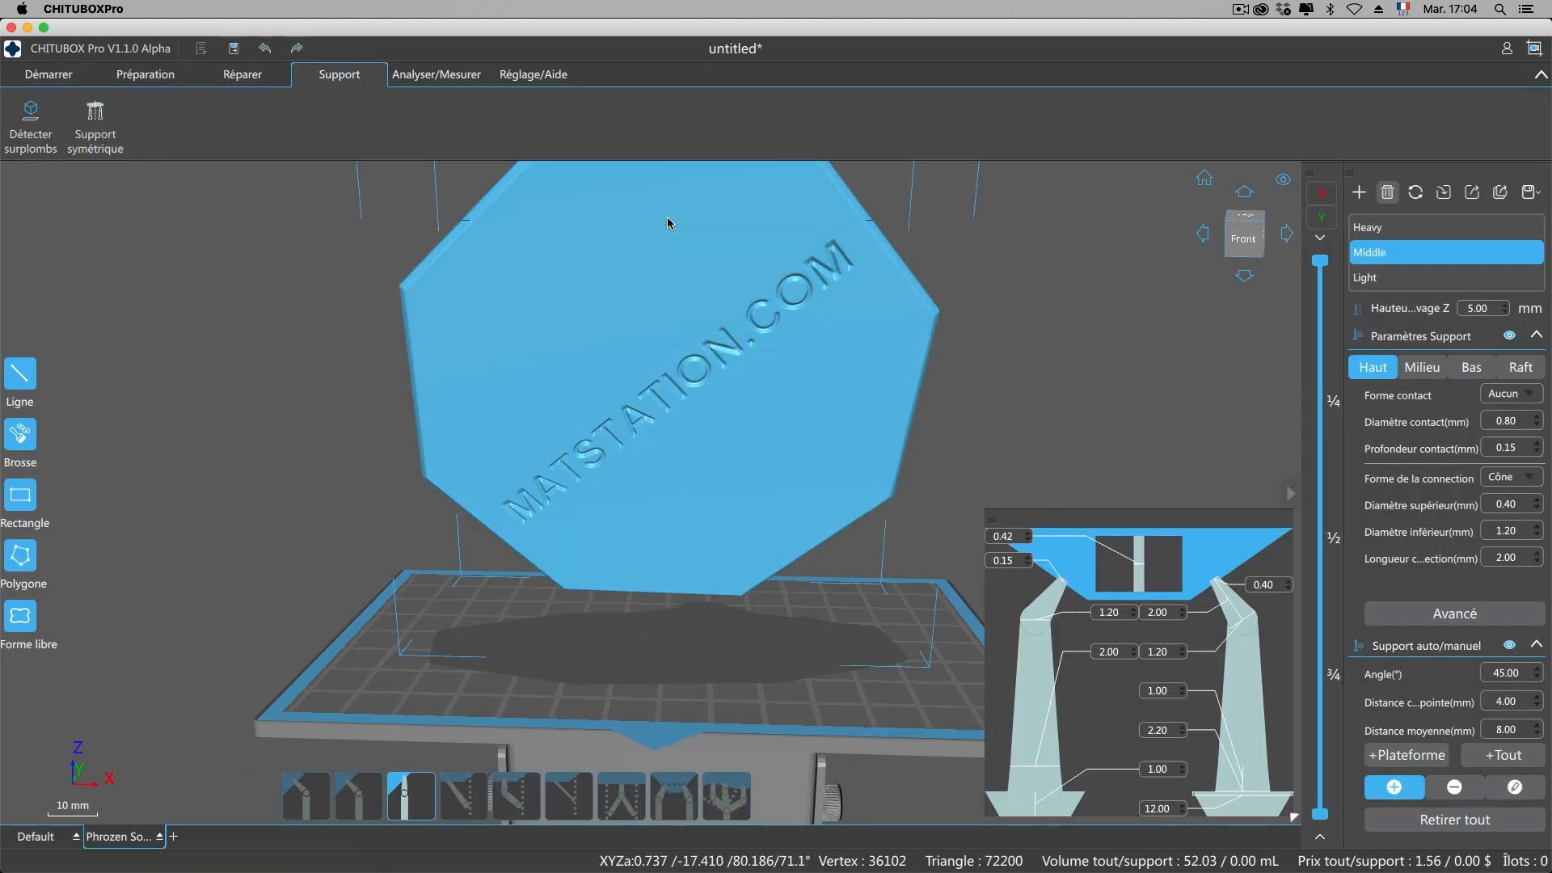
right_click_drag(668, 226, 661, 318)
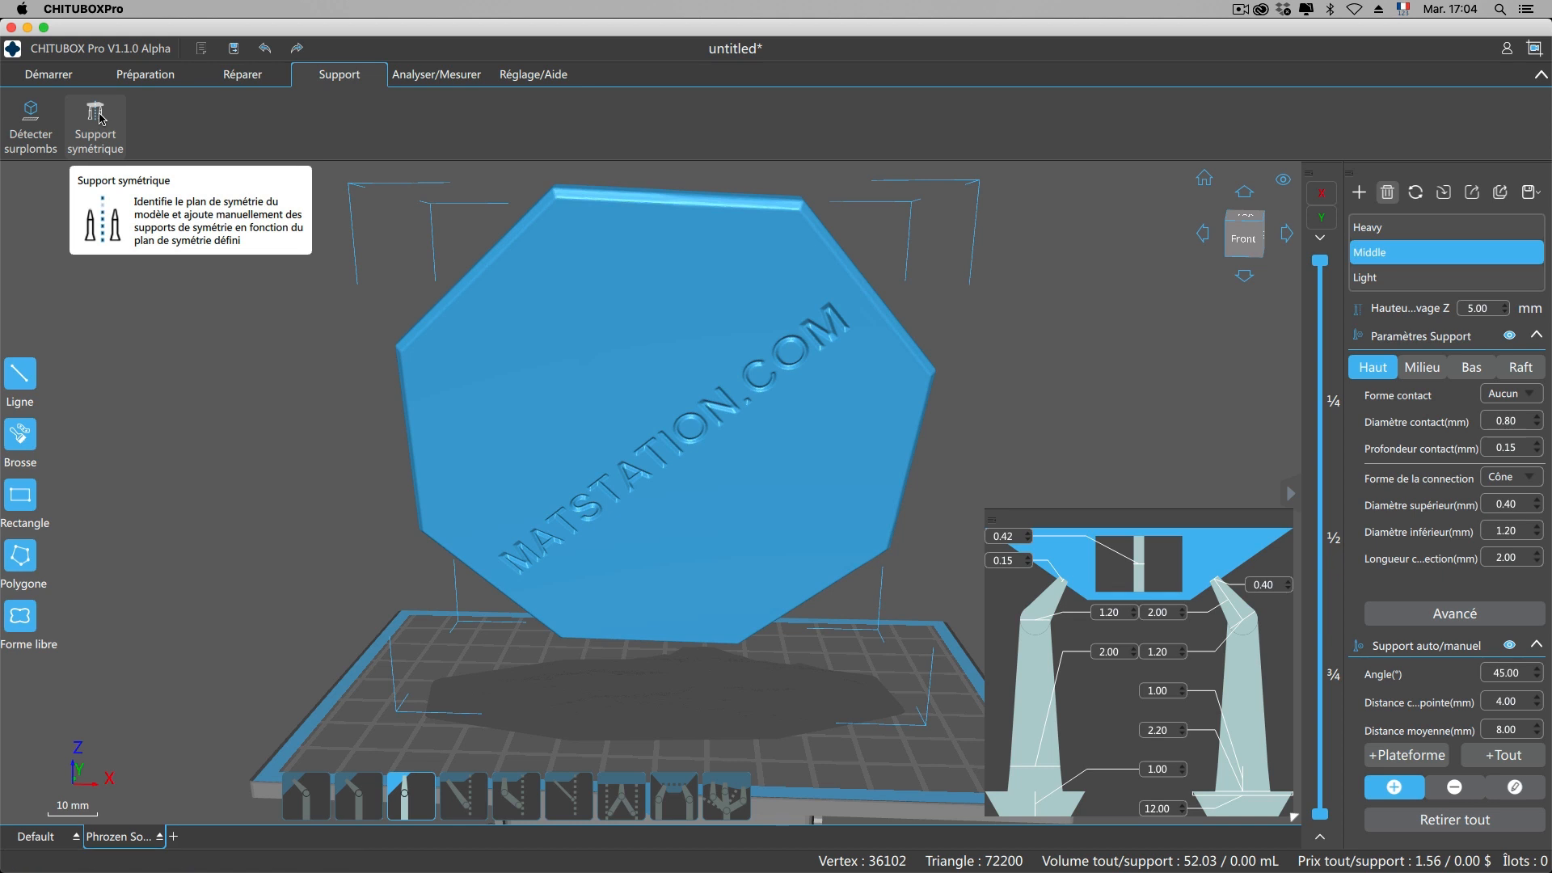
left_click(684, 204)
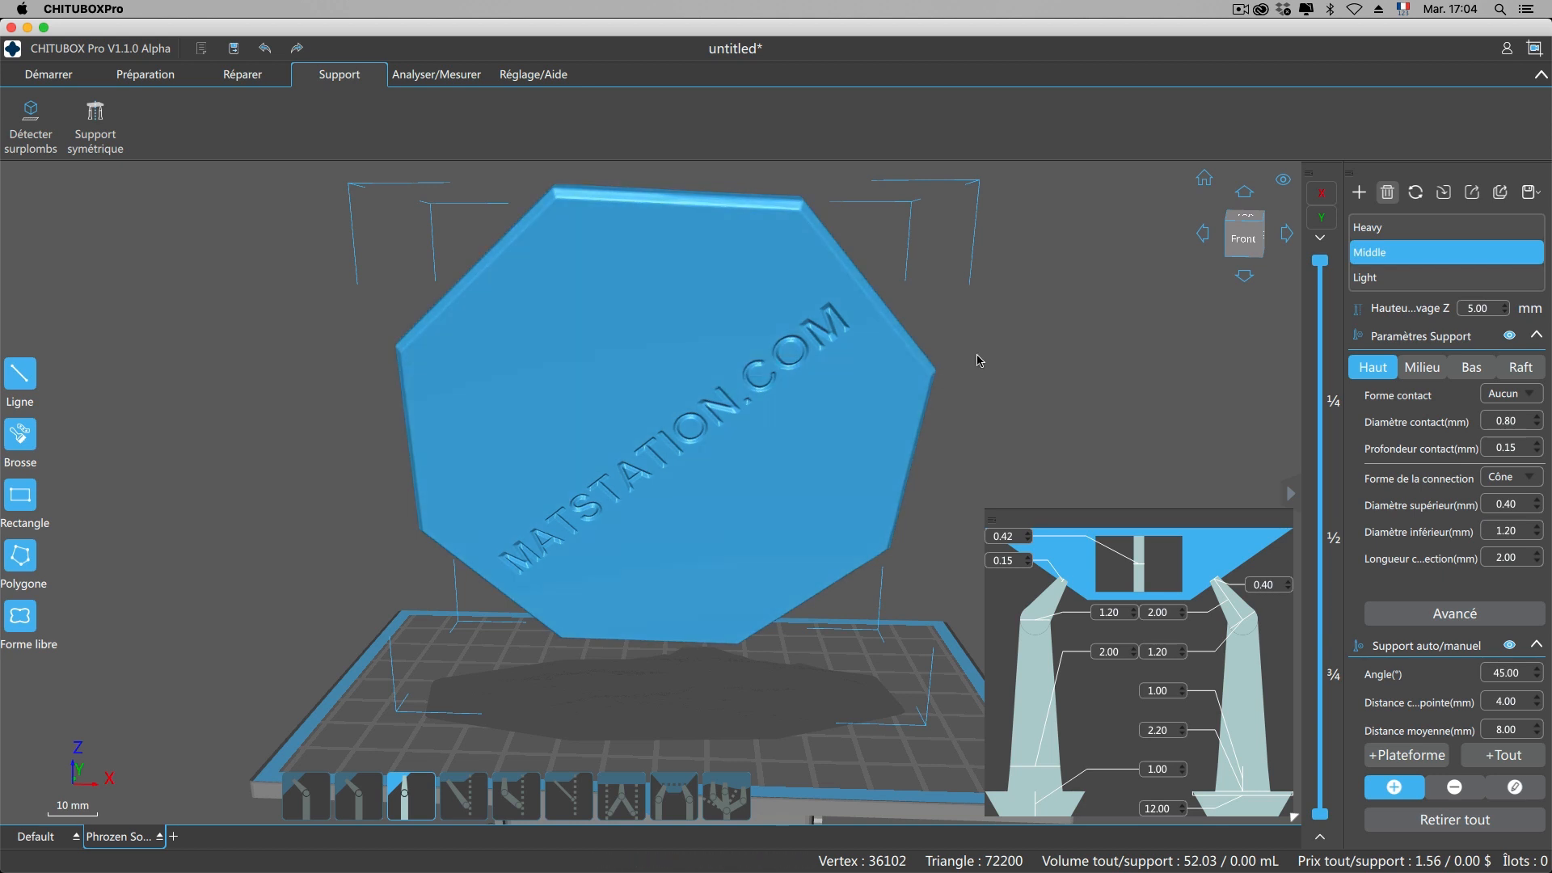
mouse_move(1007, 328)
right_mouse_down()
mouse_move(693, 338)
mouse_move(570, 264)
right_mouse_up()
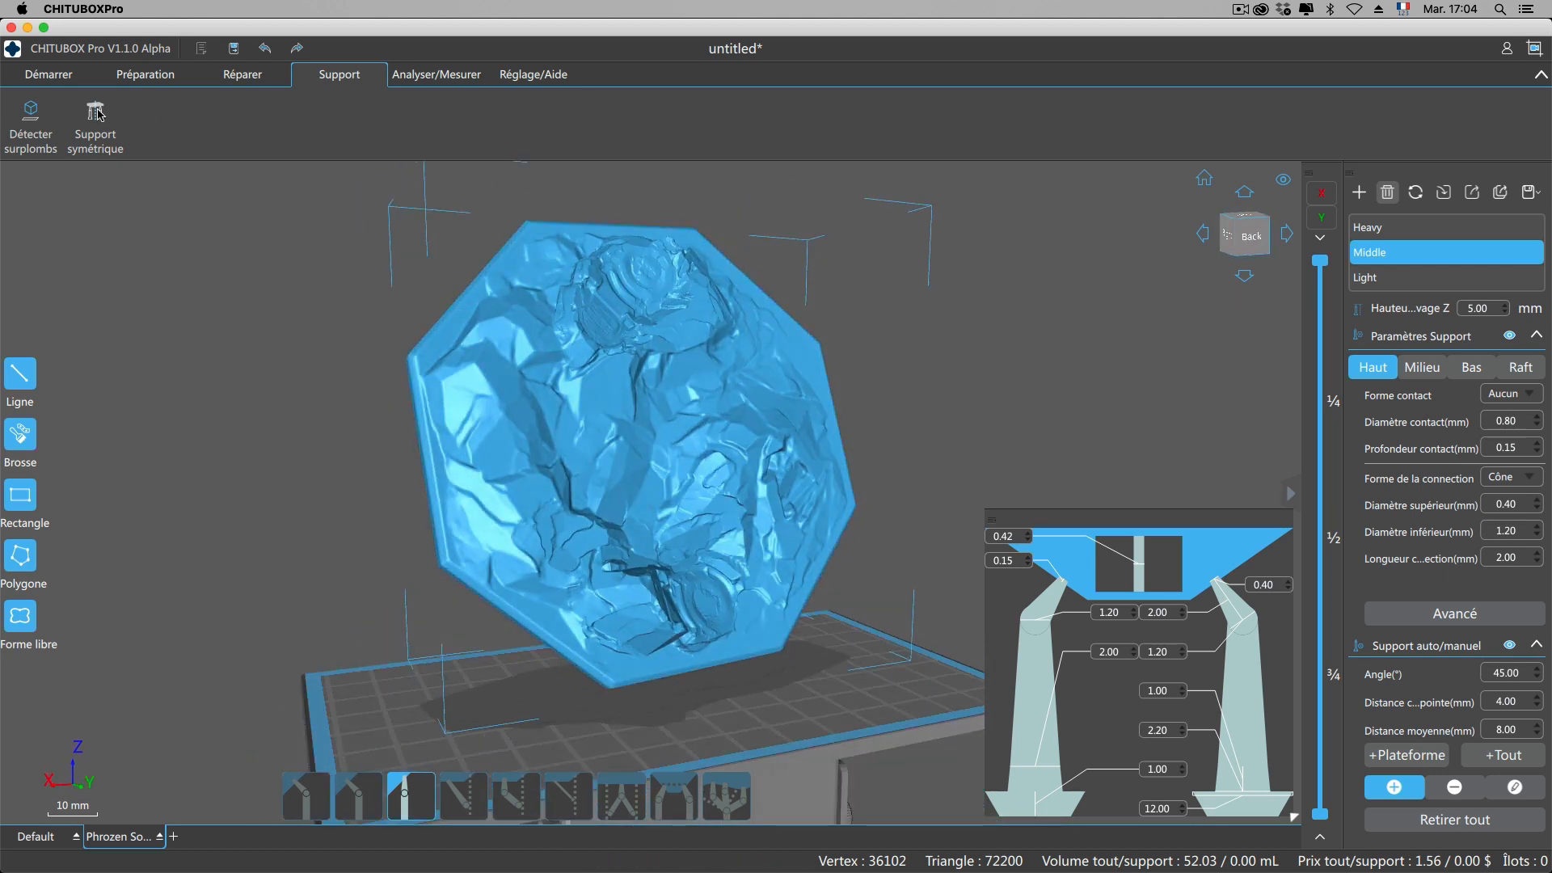
left_click(93, 114)
right_click_drag(209, 281, 503, 289)
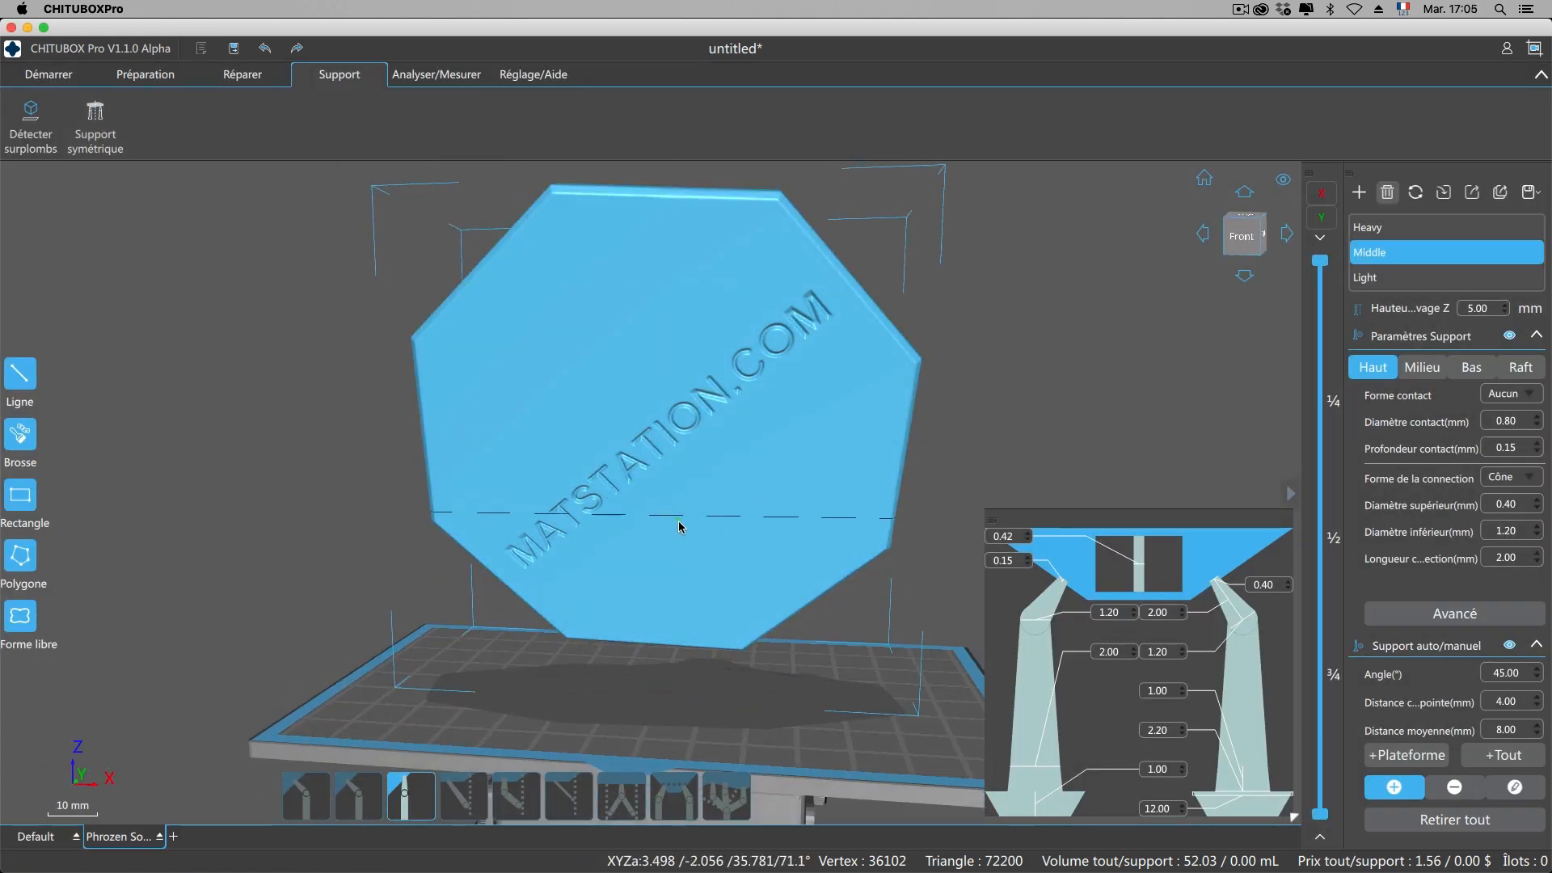
left_click(747, 651)
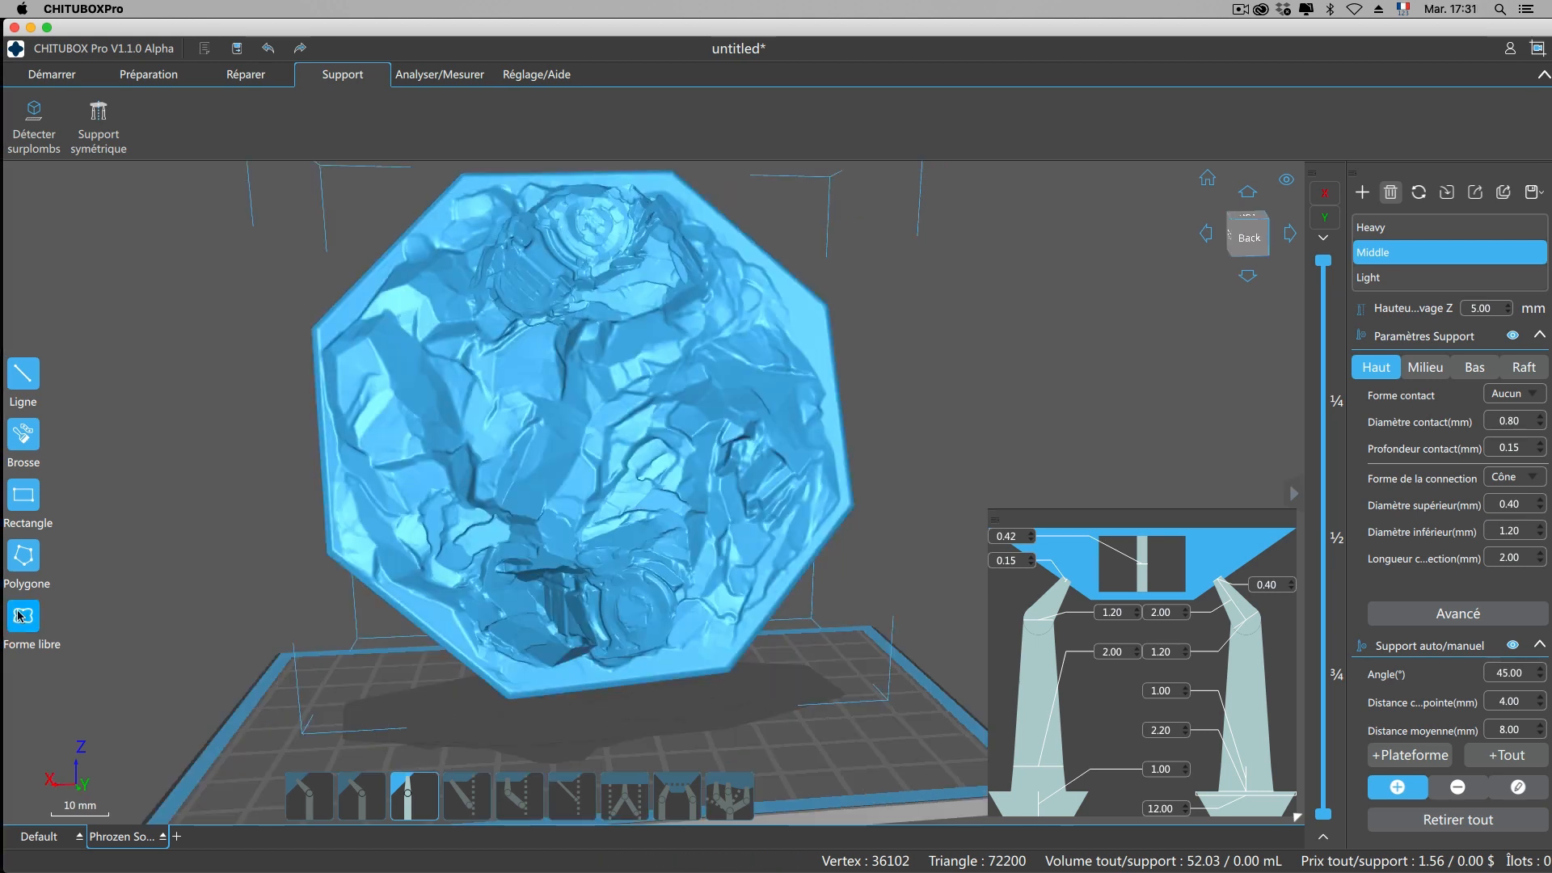
left_click(20, 615)
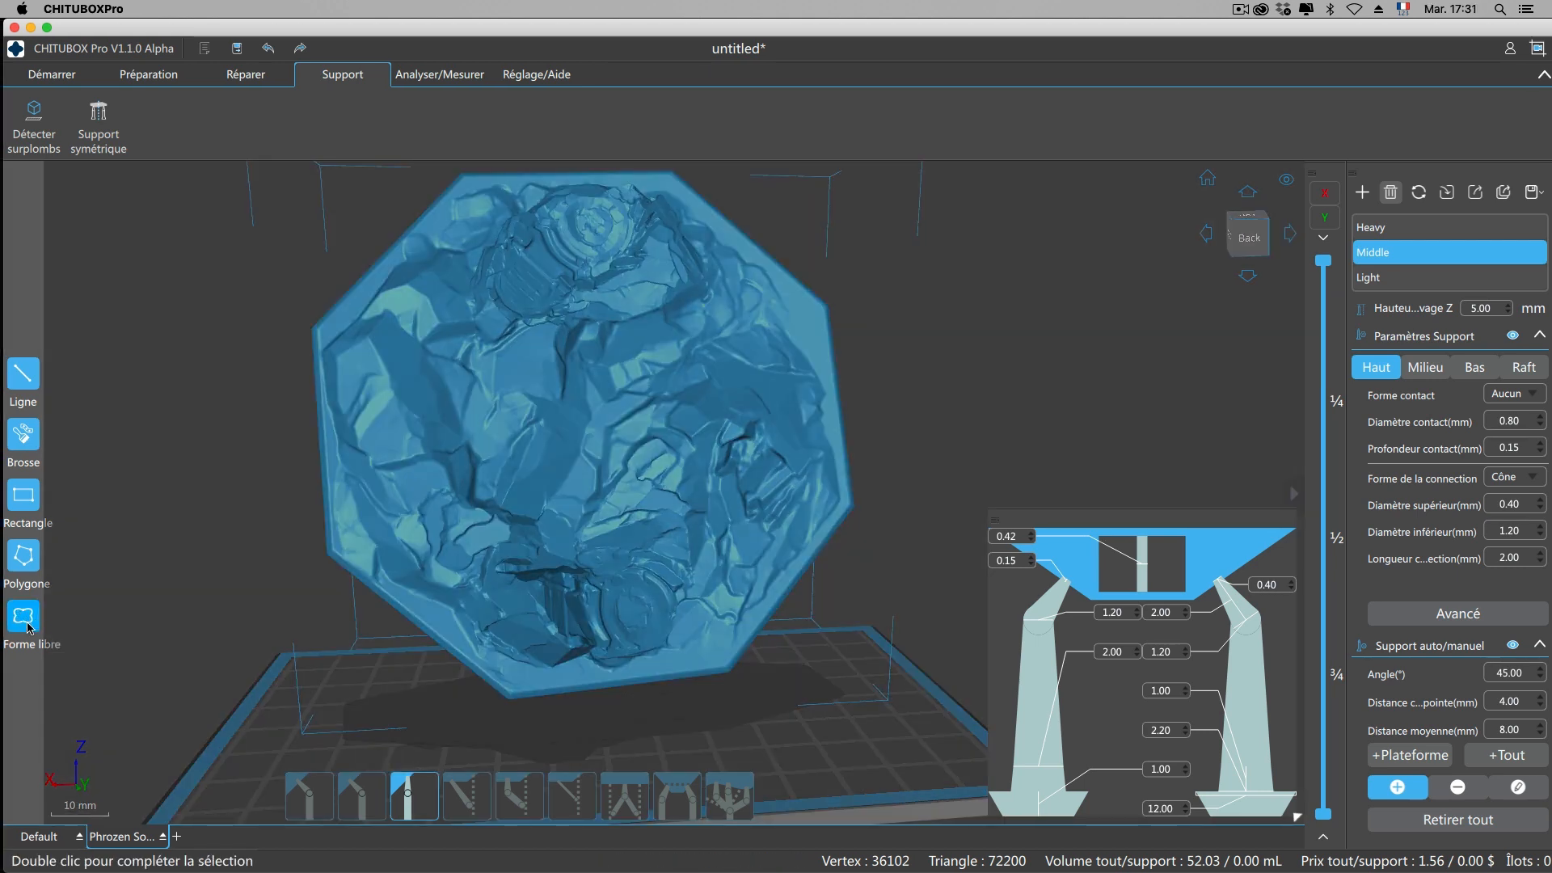
double_click(382, 611)
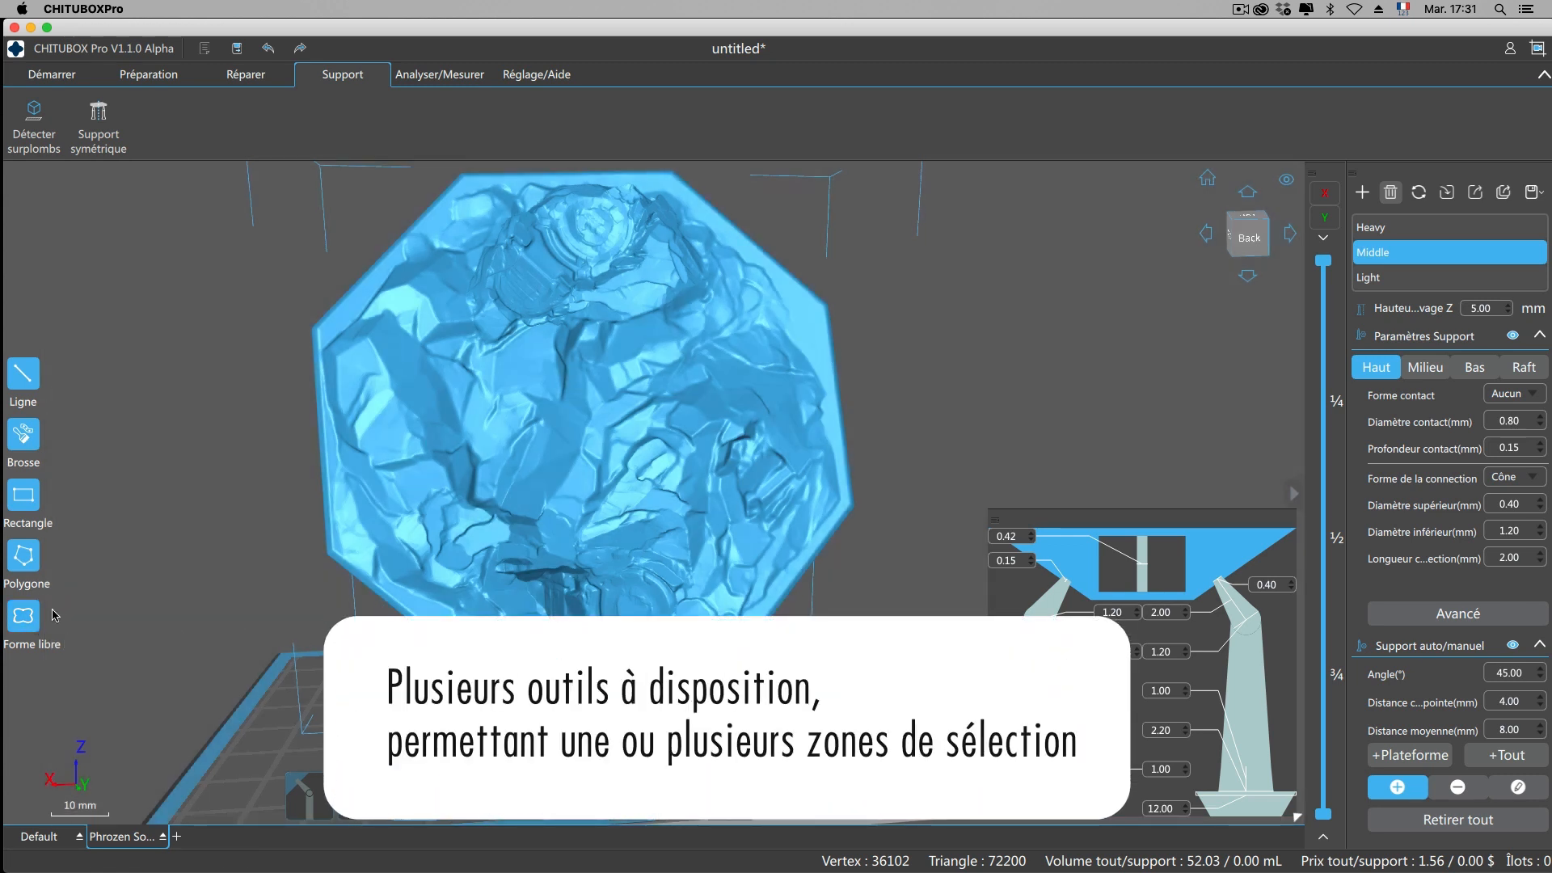
left_click(37, 616)
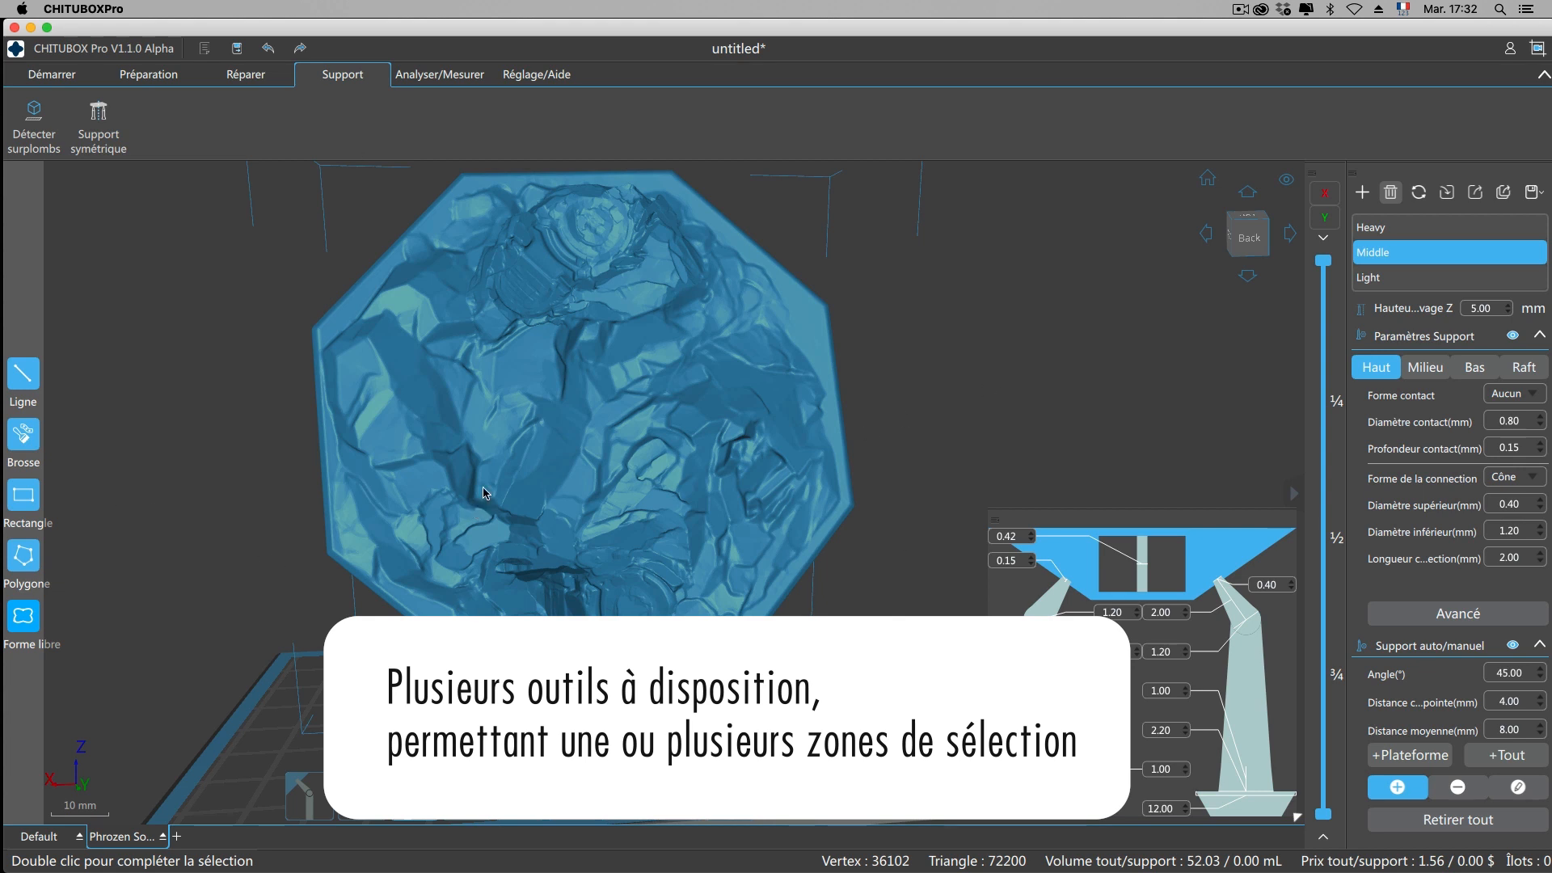
double_click(522, 436)
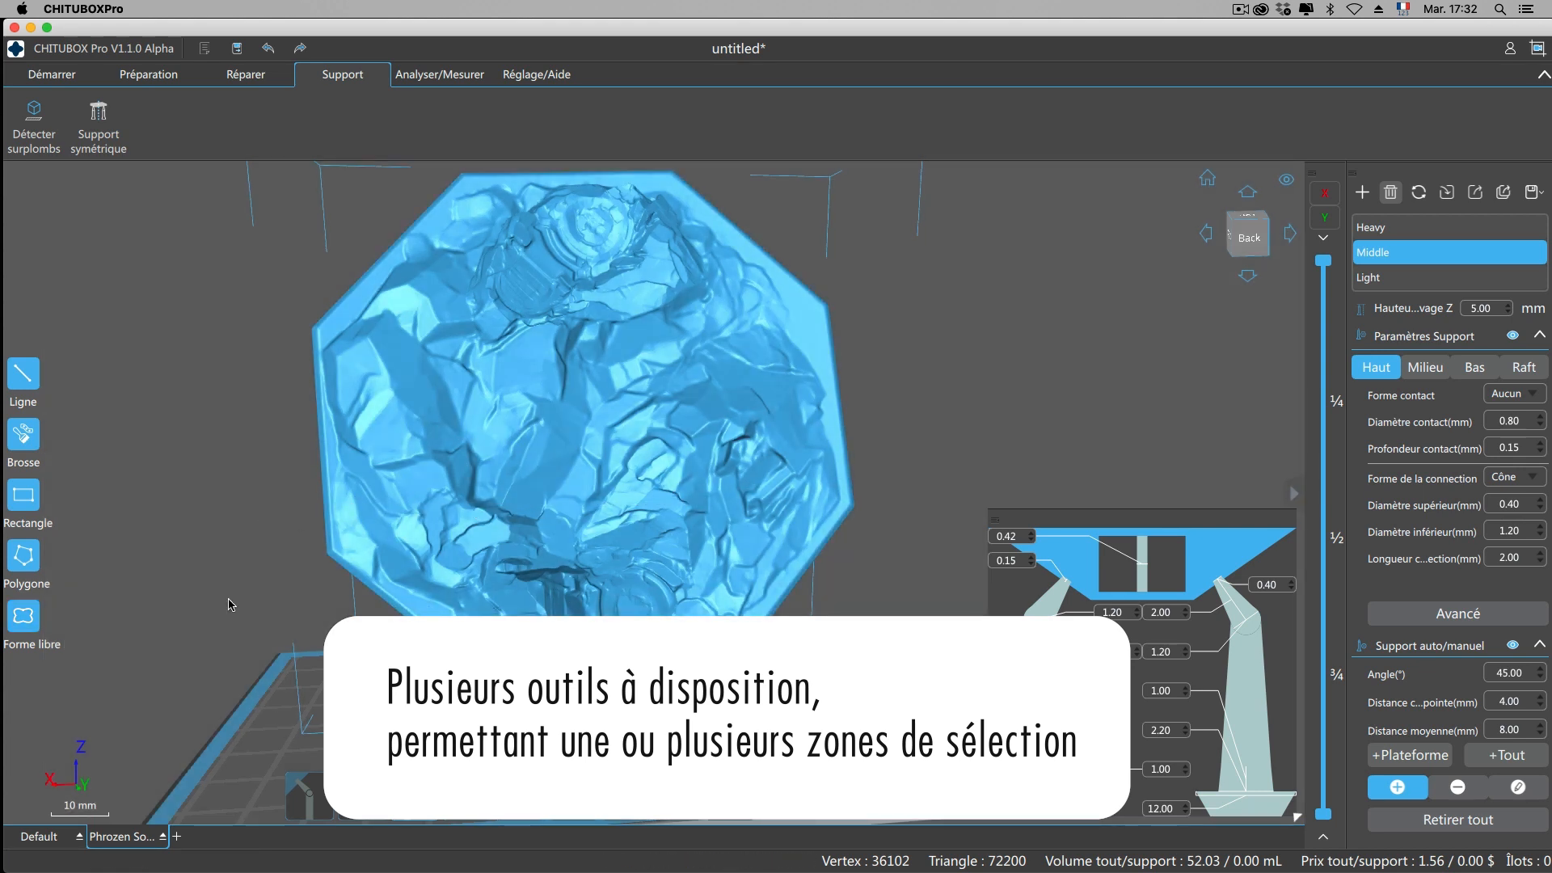
Outline the red overhang along the base's lowest edge with a free-form support selection and complete the selection.
mouse_move(229, 605)
left_mouse_down("alt")
mouse_move(232, 498)
mouse_move(208, 525)
left_mouse_up("alt")
left_click(24, 616)
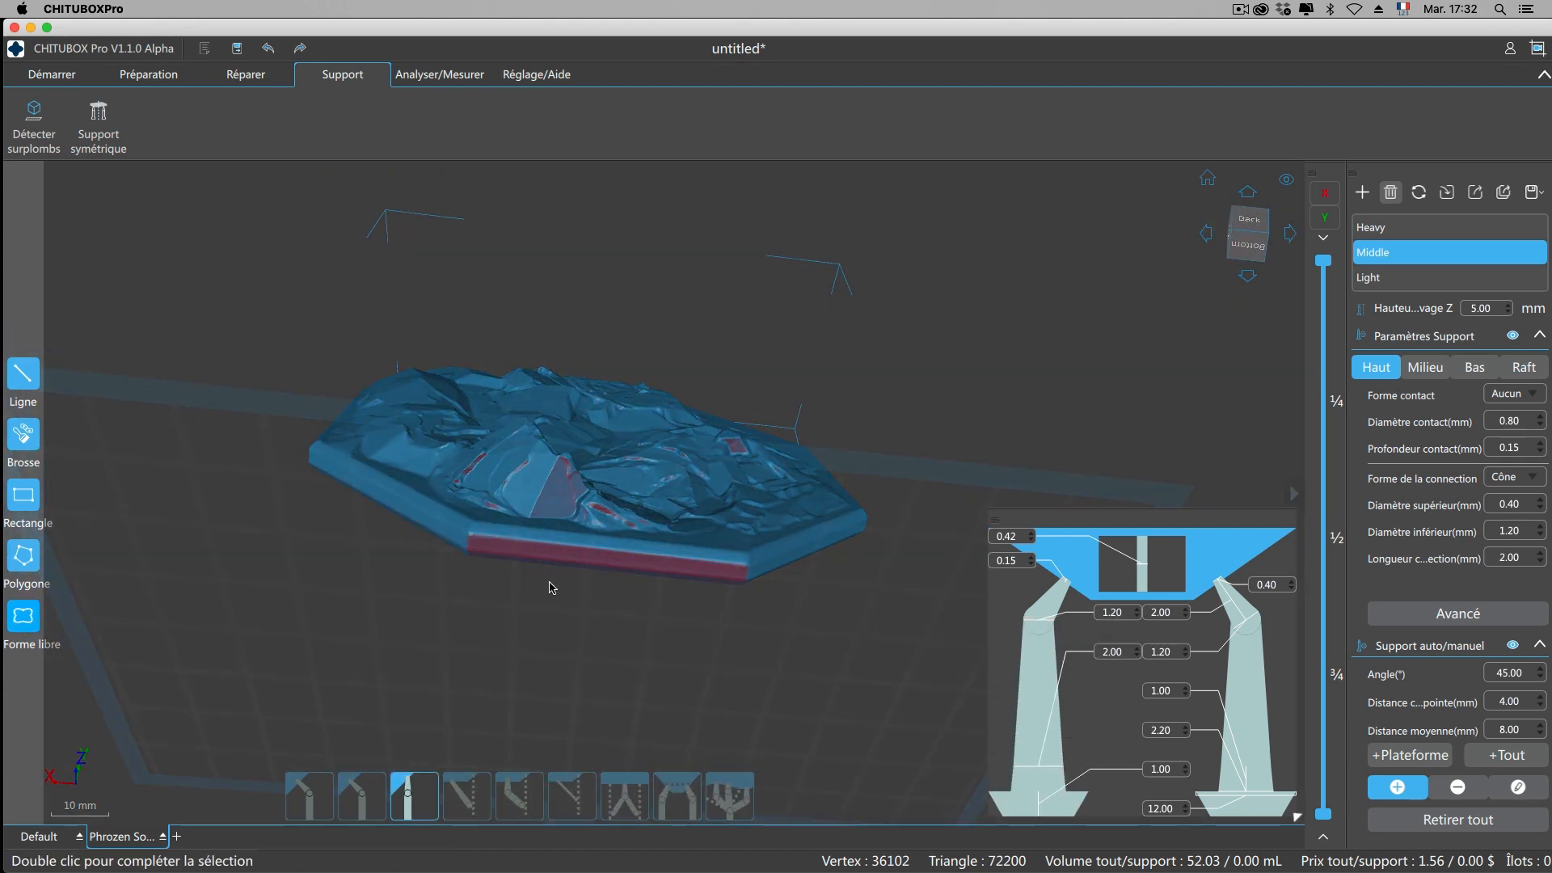
mouse_move(473, 532)
left_mouse_down()
mouse_move(457, 558)
mouse_move(576, 605)
mouse_move(738, 604)
mouse_move(753, 578)
mouse_move(531, 537)
left_mouse_up()
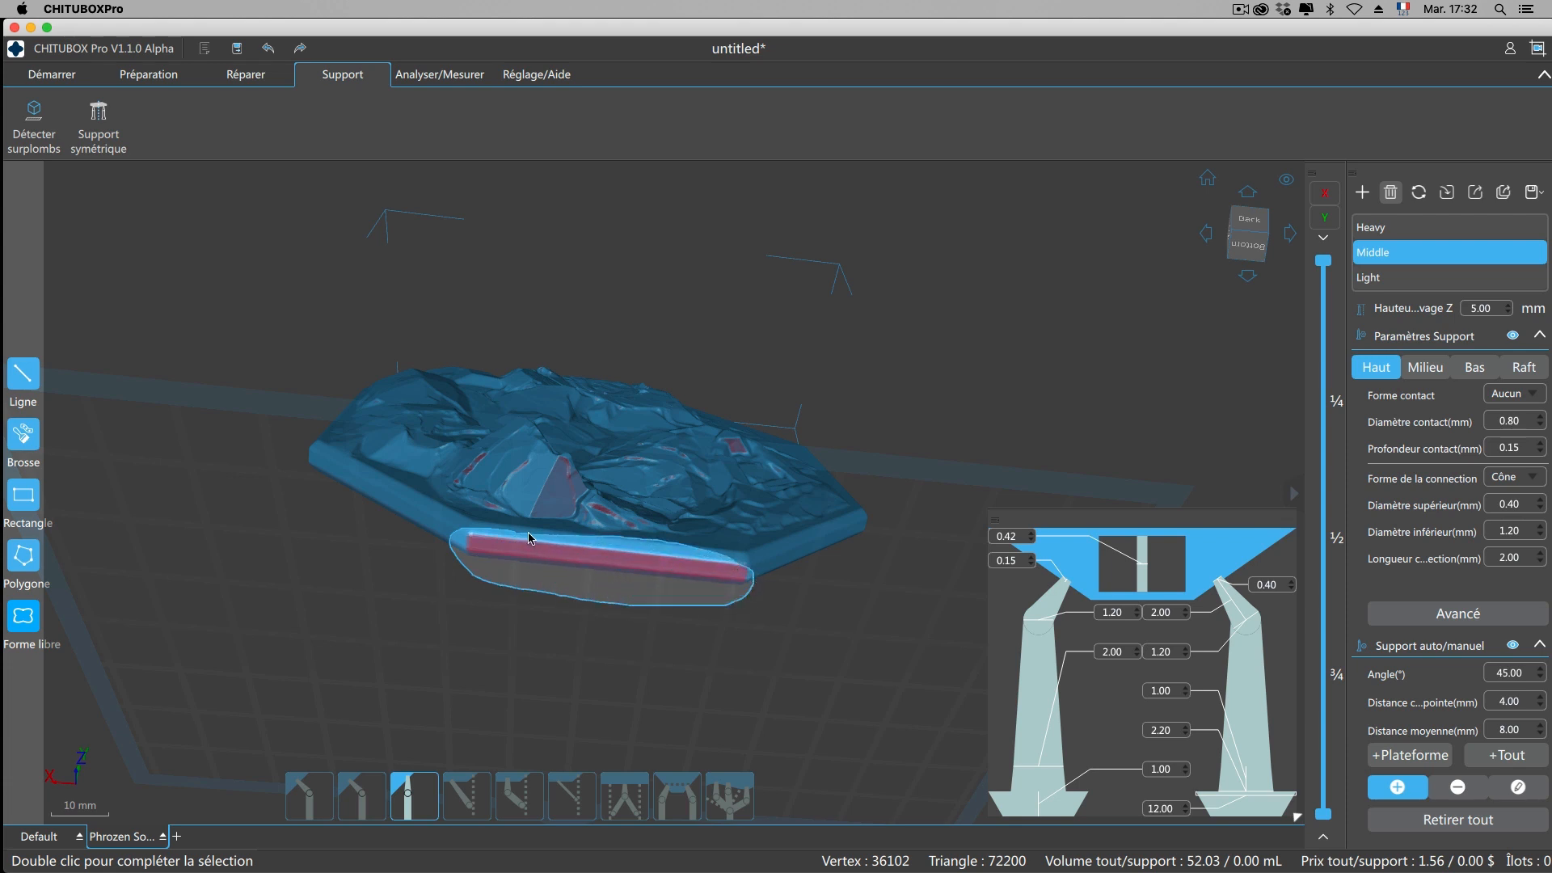
double_click(530, 538)
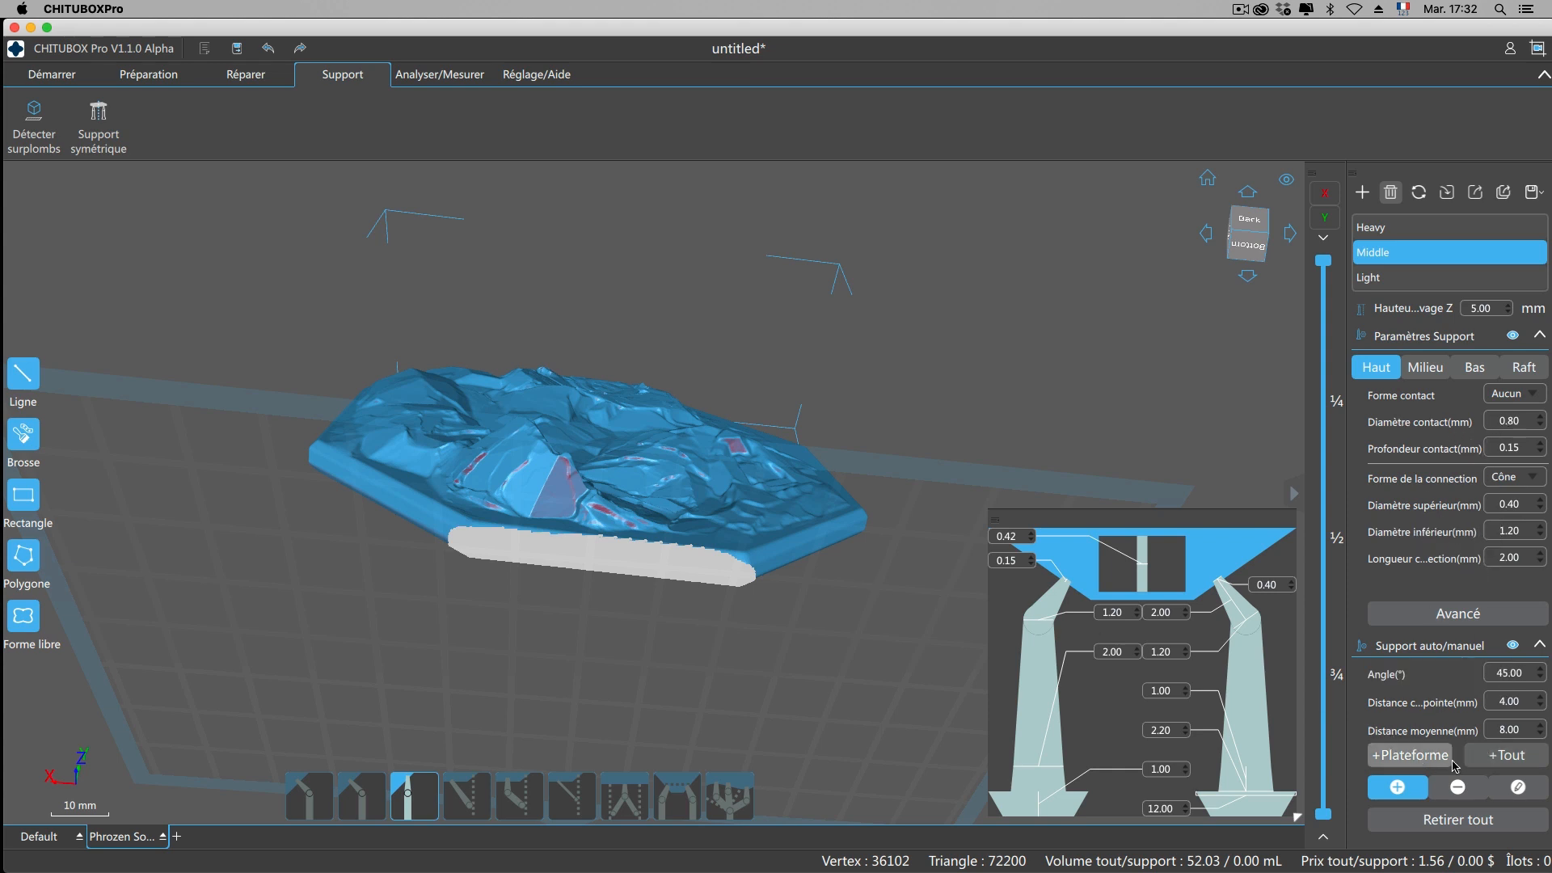
Choose the Forme d'arbre support type and generate supports everywhere on the selected lowest edge.
left_click(744, 801)
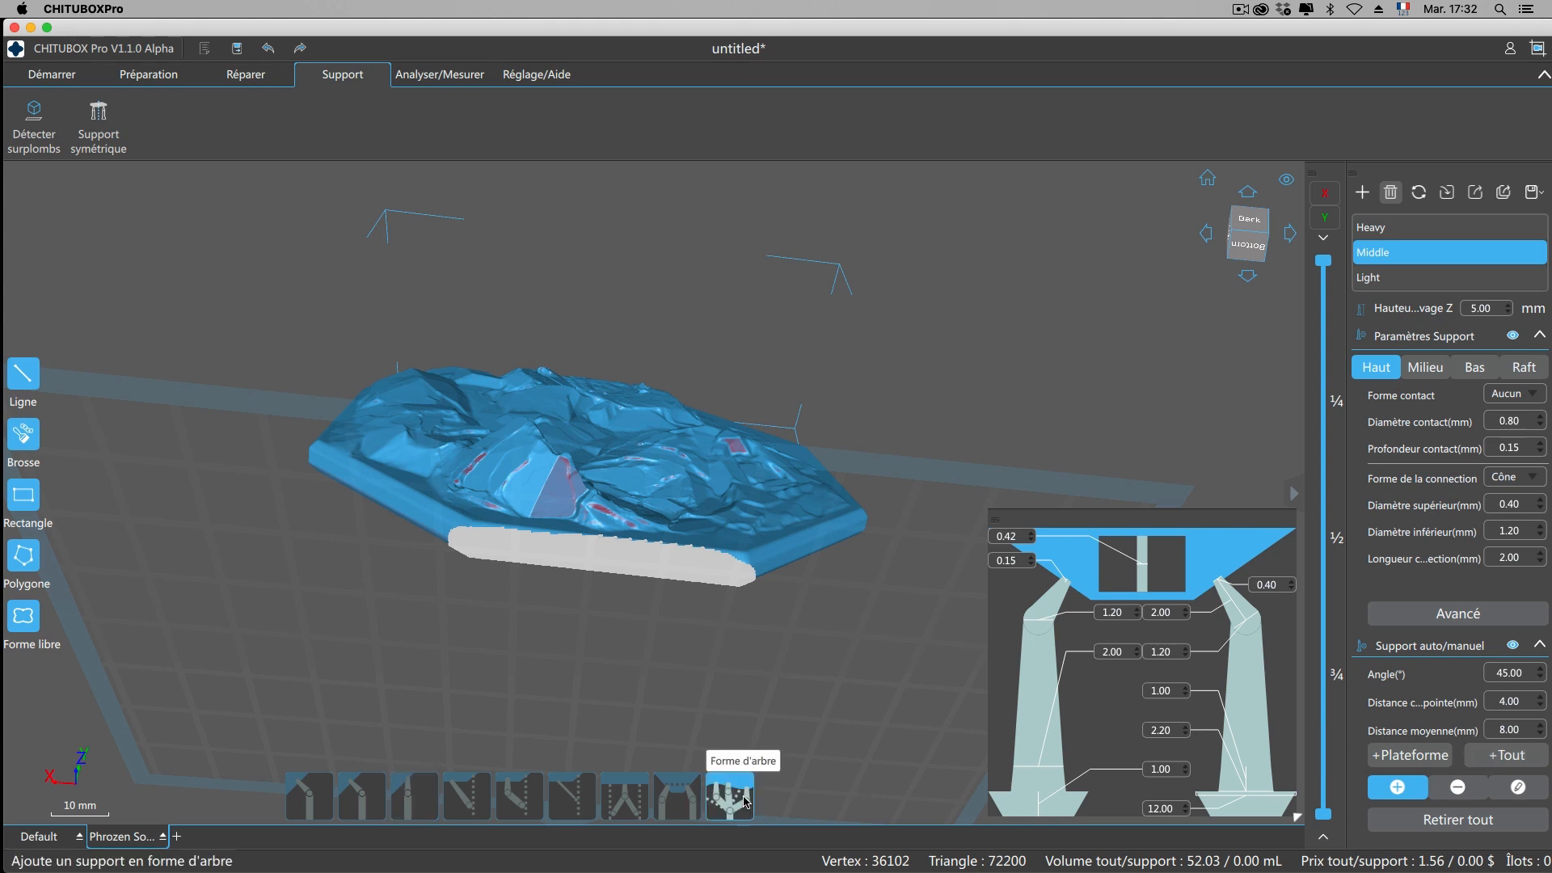
left_click(1508, 756)
left_click_drag(936, 575, 968, 616)
right_click_drag(966, 611, 838, 653)
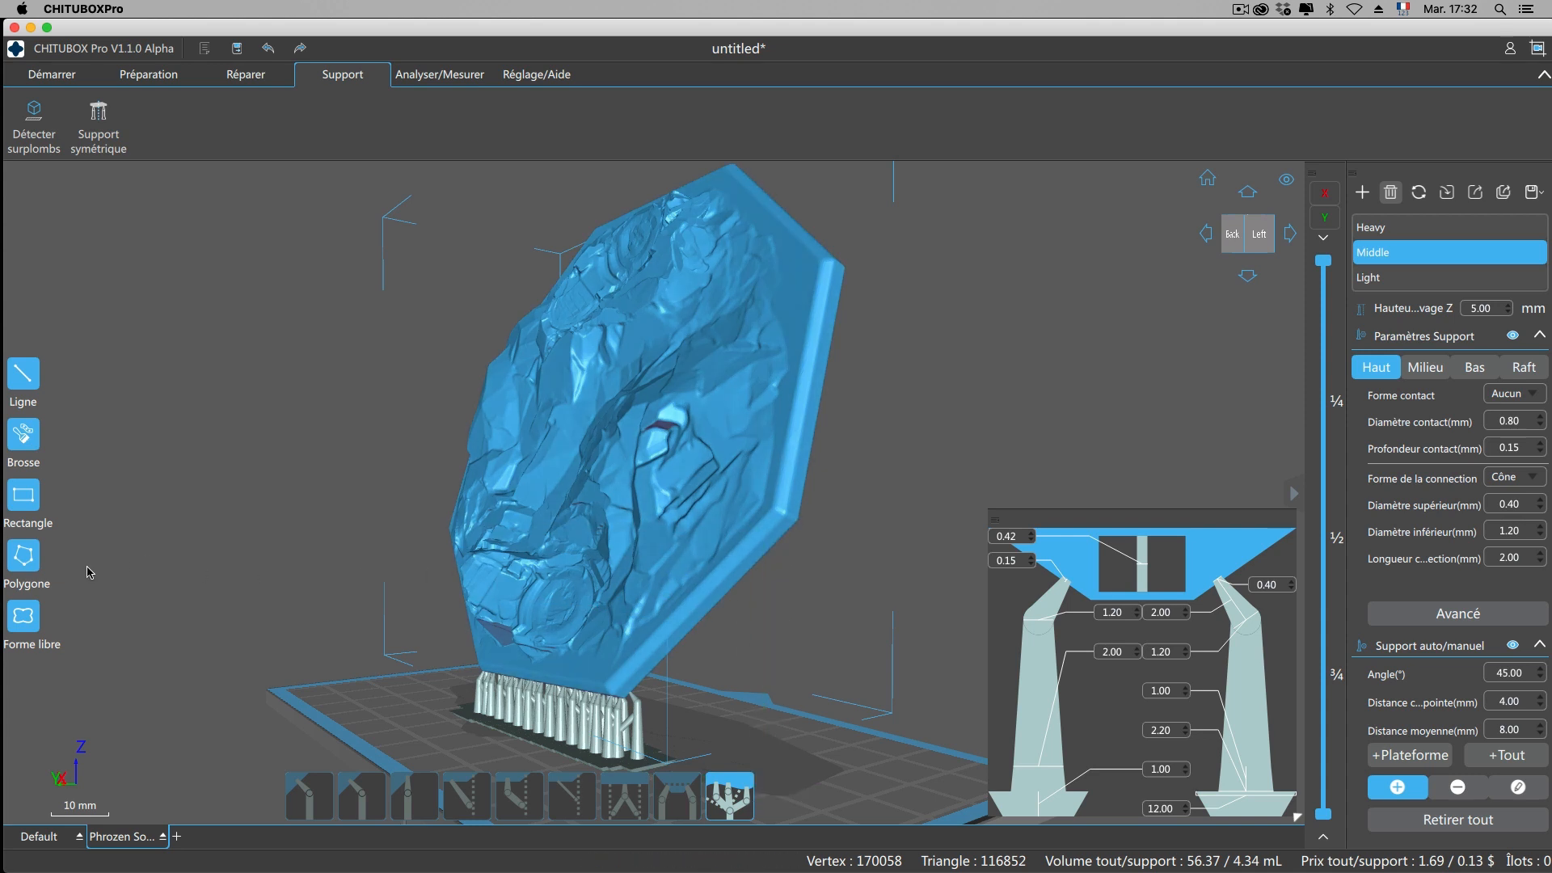
Outline the slanted edge beside the lowest edge with a free-form selection and generate tree supports on it.
left_click(24, 614)
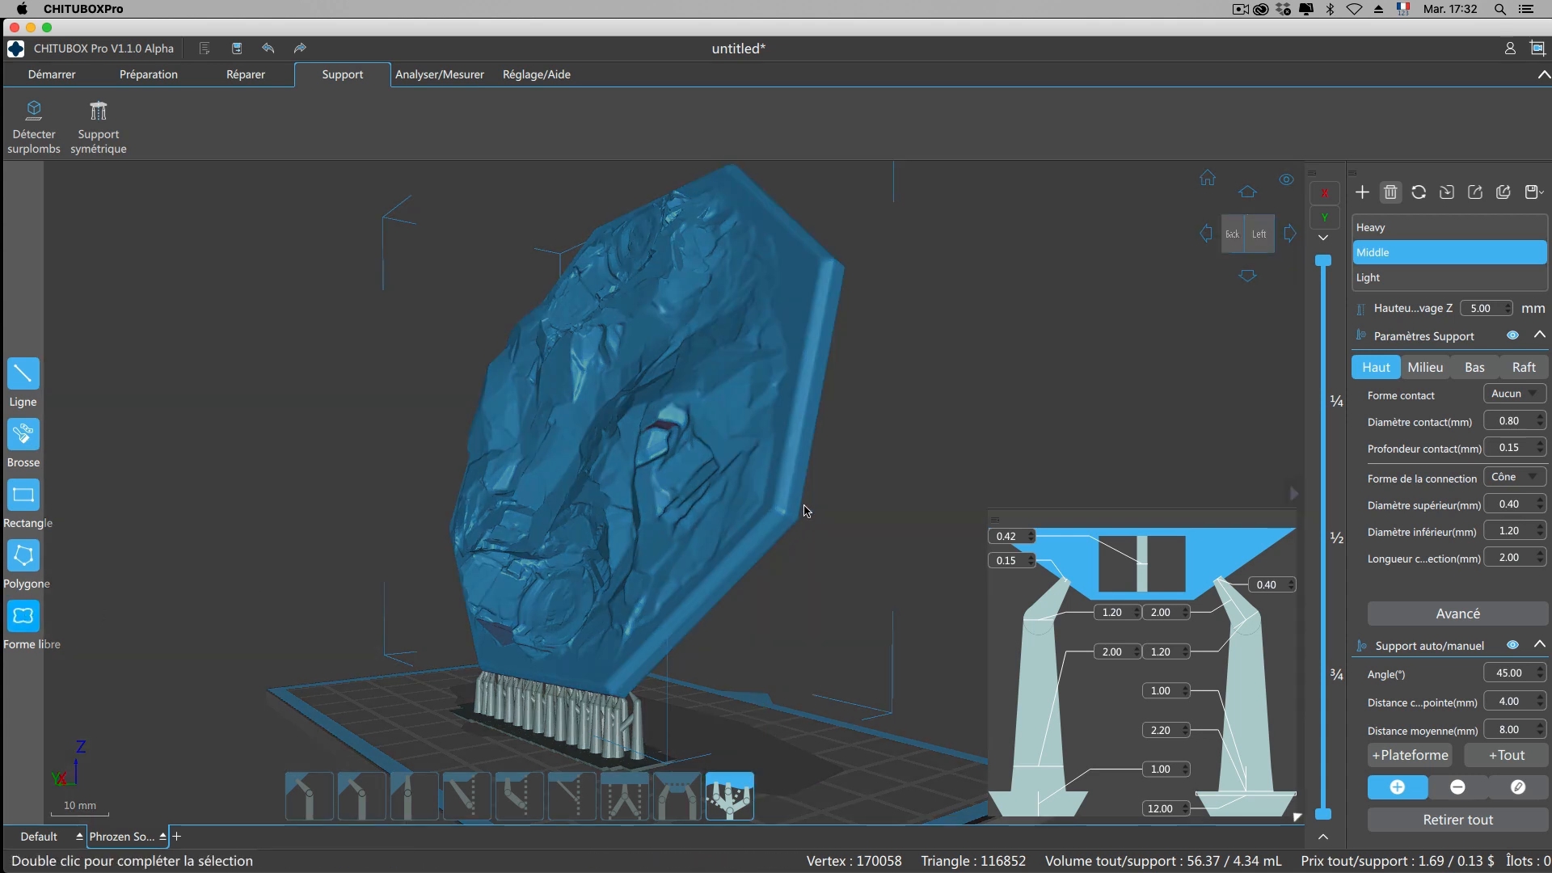
mouse_move(803, 506)
left_mouse_down()
mouse_move(736, 534)
mouse_move(728, 582)
mouse_move(819, 534)
mouse_move(701, 519)
mouse_move(640, 629)
mouse_move(679, 678)
mouse_move(809, 608)
mouse_move(831, 508)
left_mouse_up()
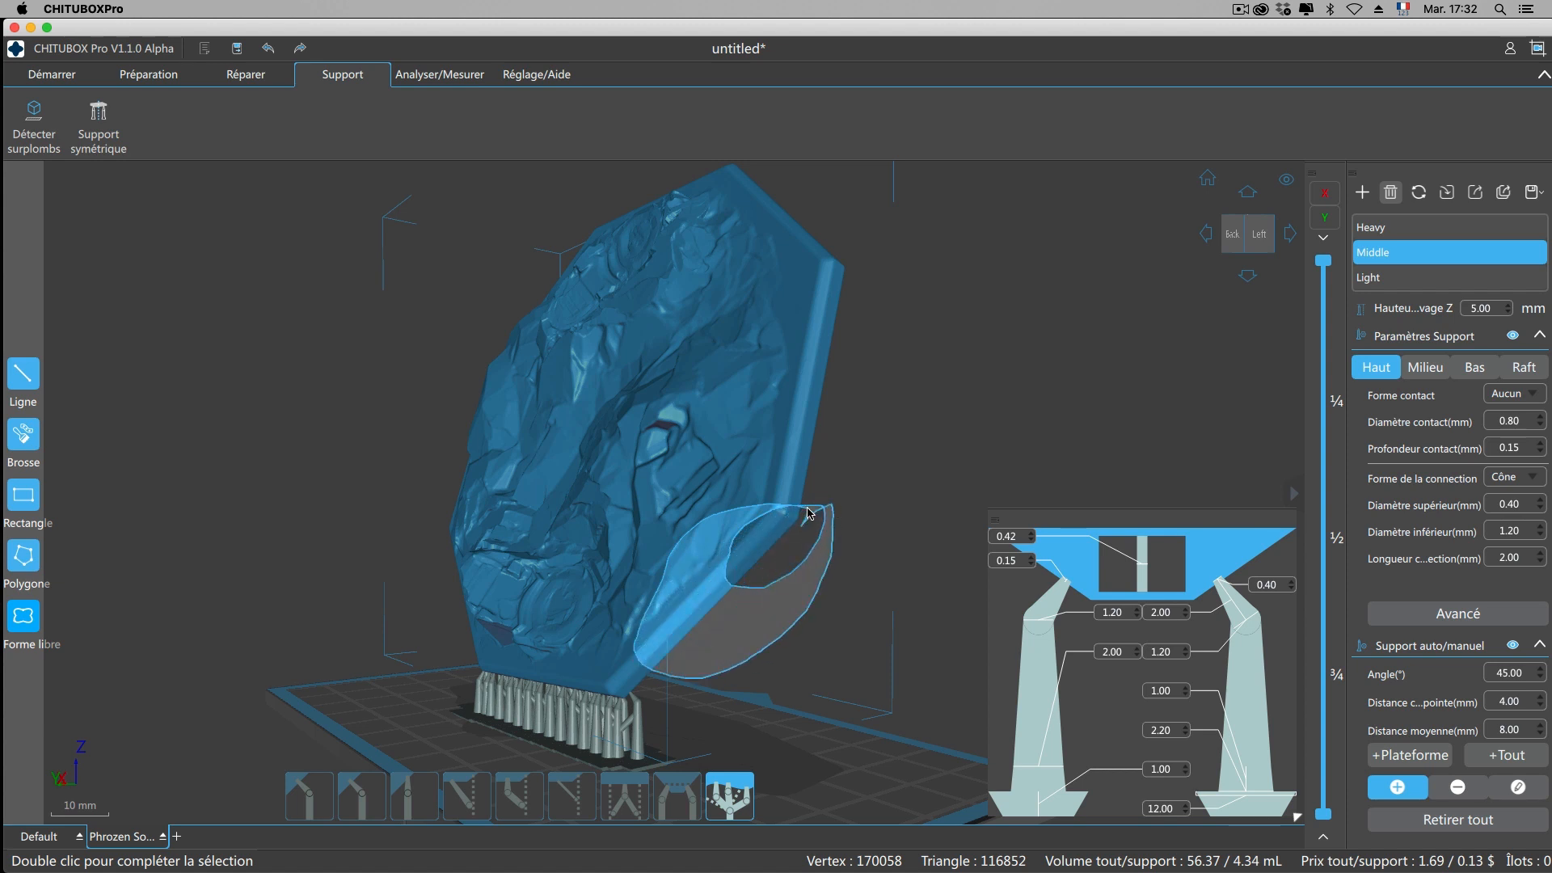
double_click(809, 512)
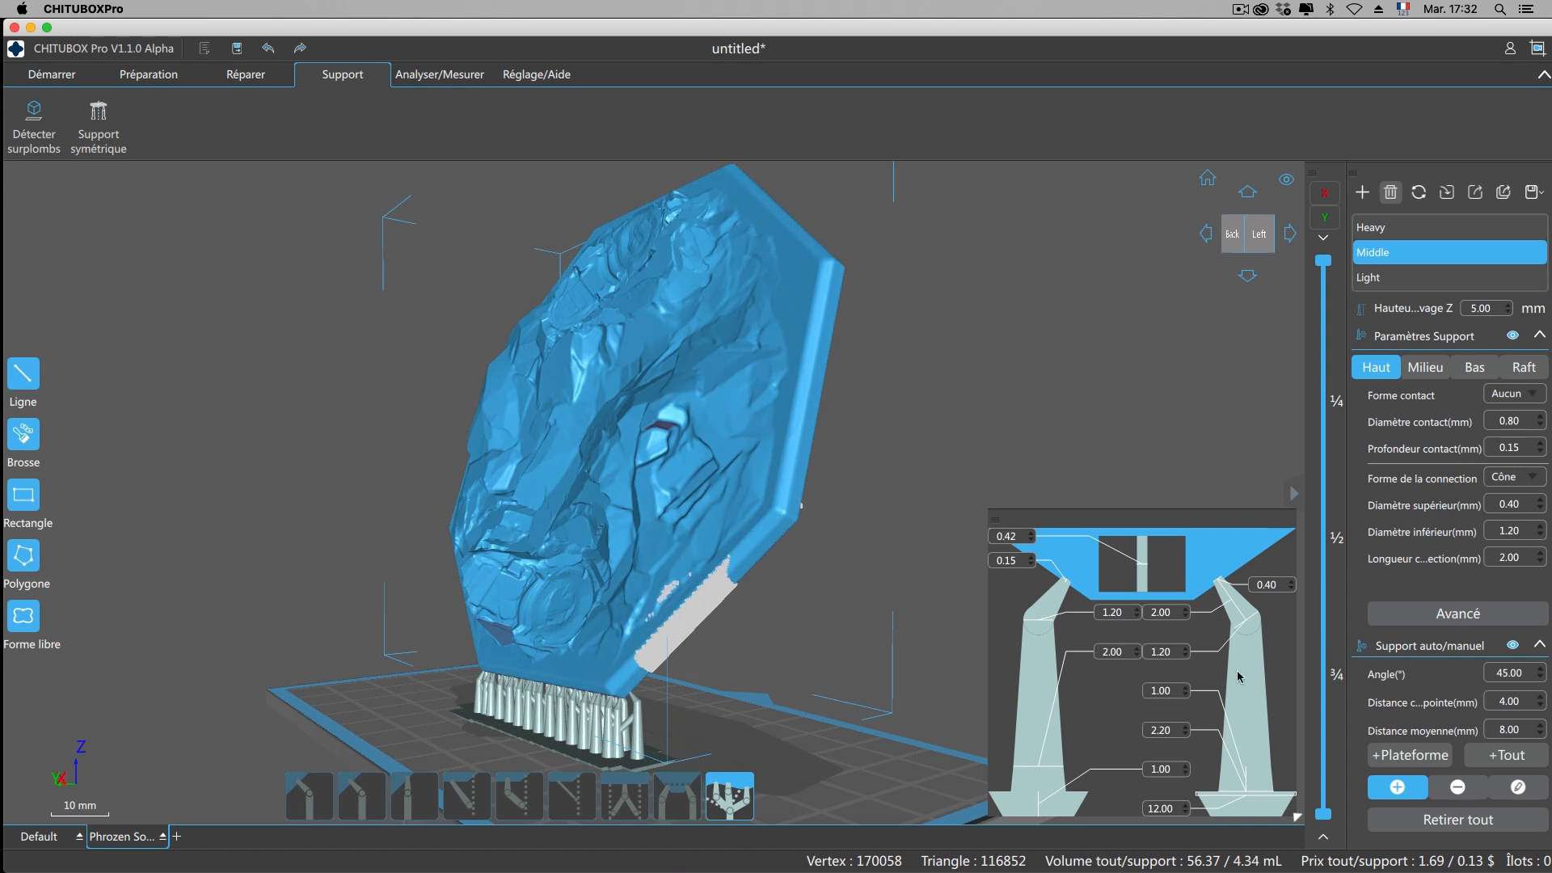
left_click(1506, 756)
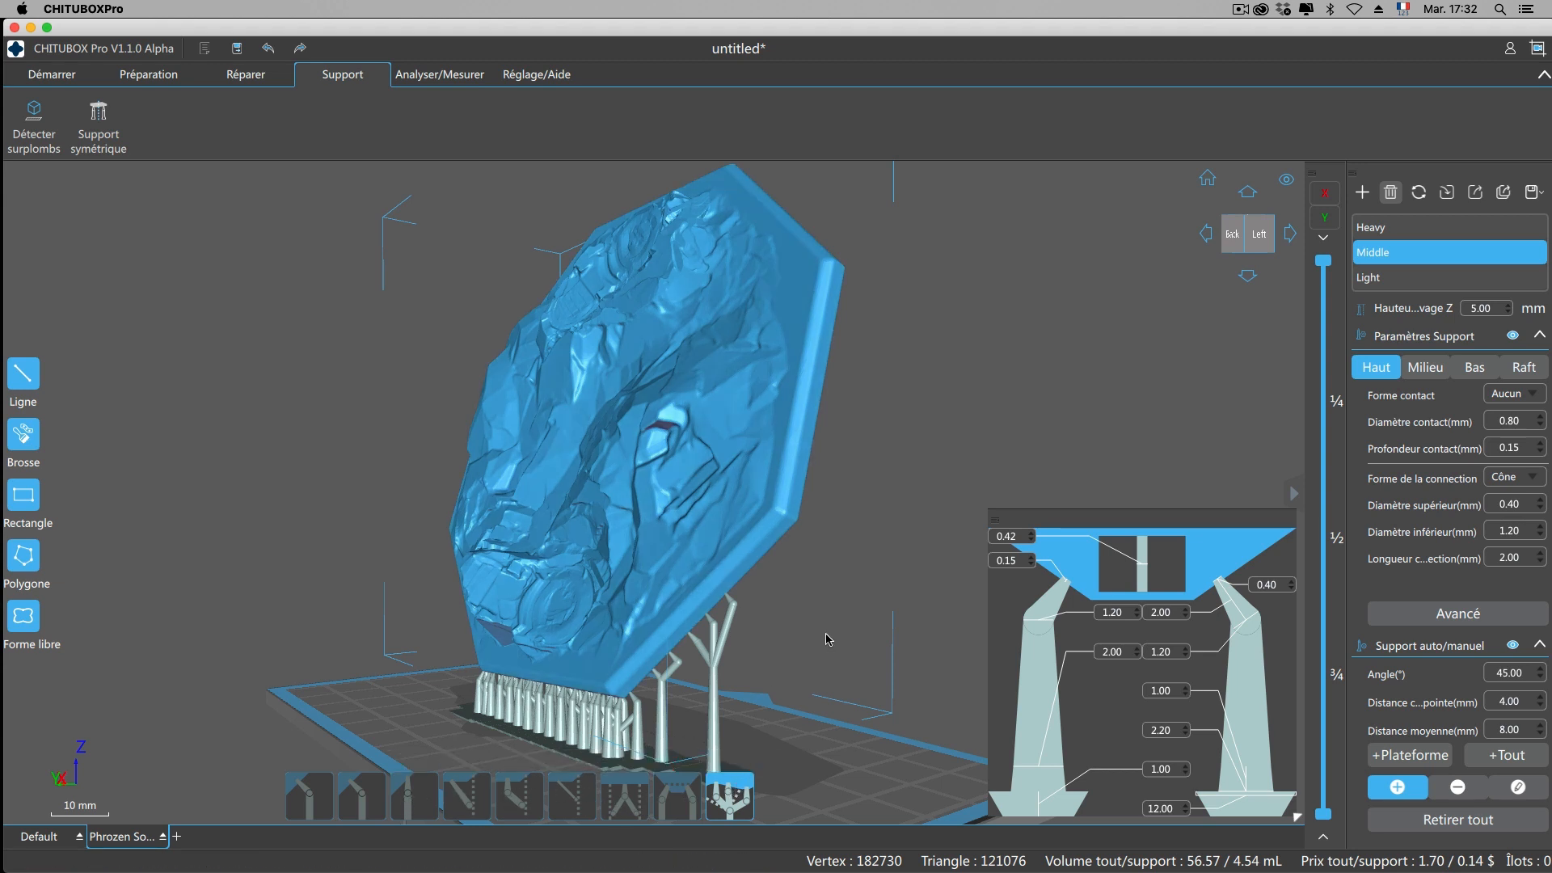
mouse_move(826, 634)
right_mouse_down()
mouse_move(898, 614)
mouse_move(844, 612)
right_mouse_up()
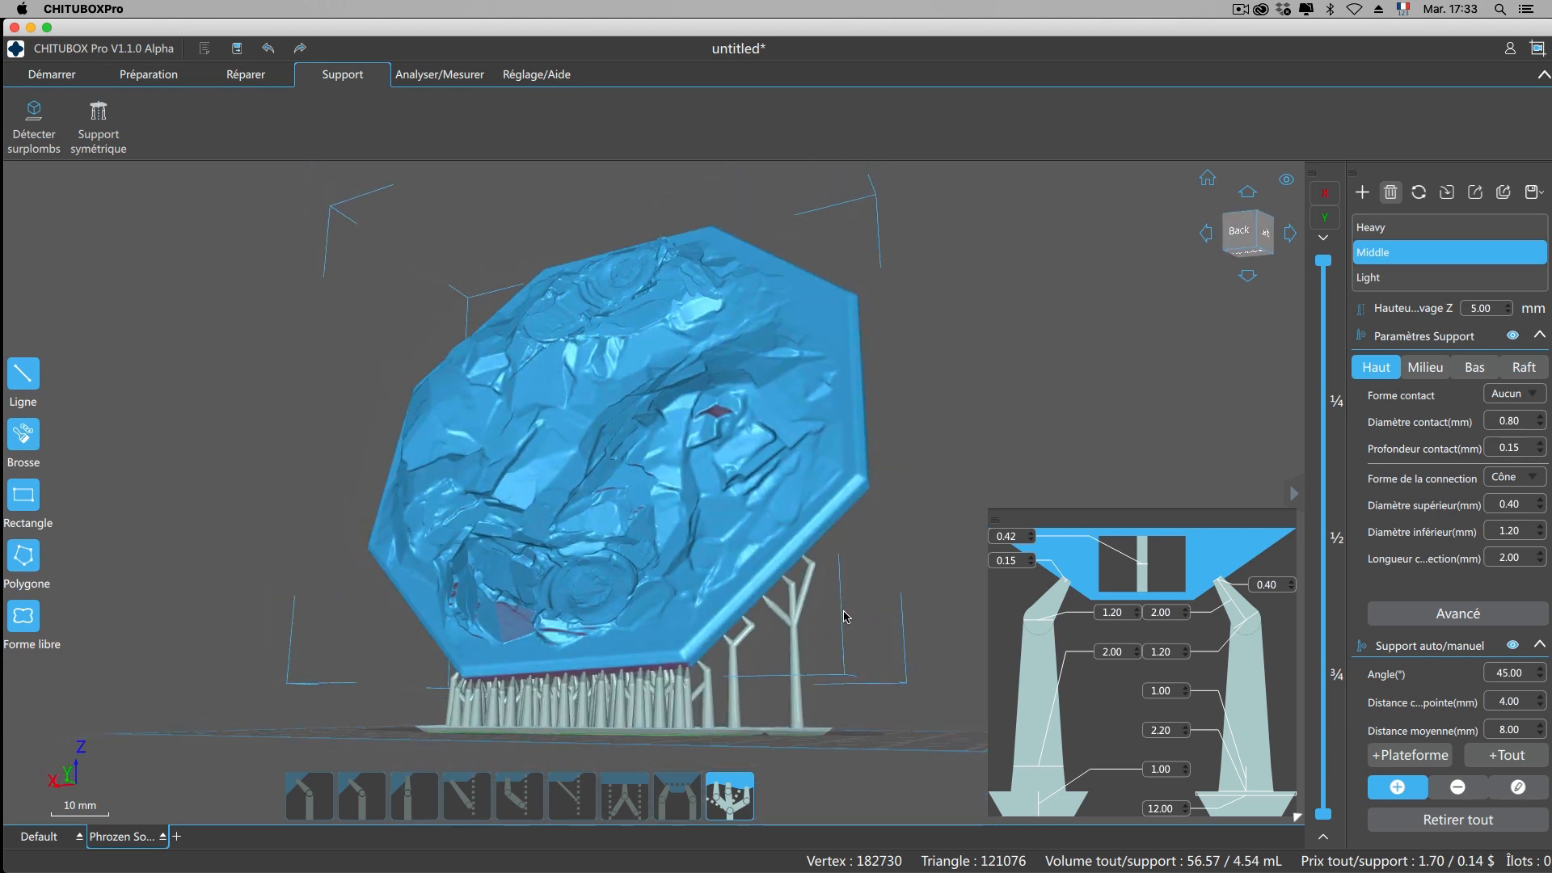
Mark a support area across the middle of the sculpted face with the rectangle selection tool.
left_click(28, 502)
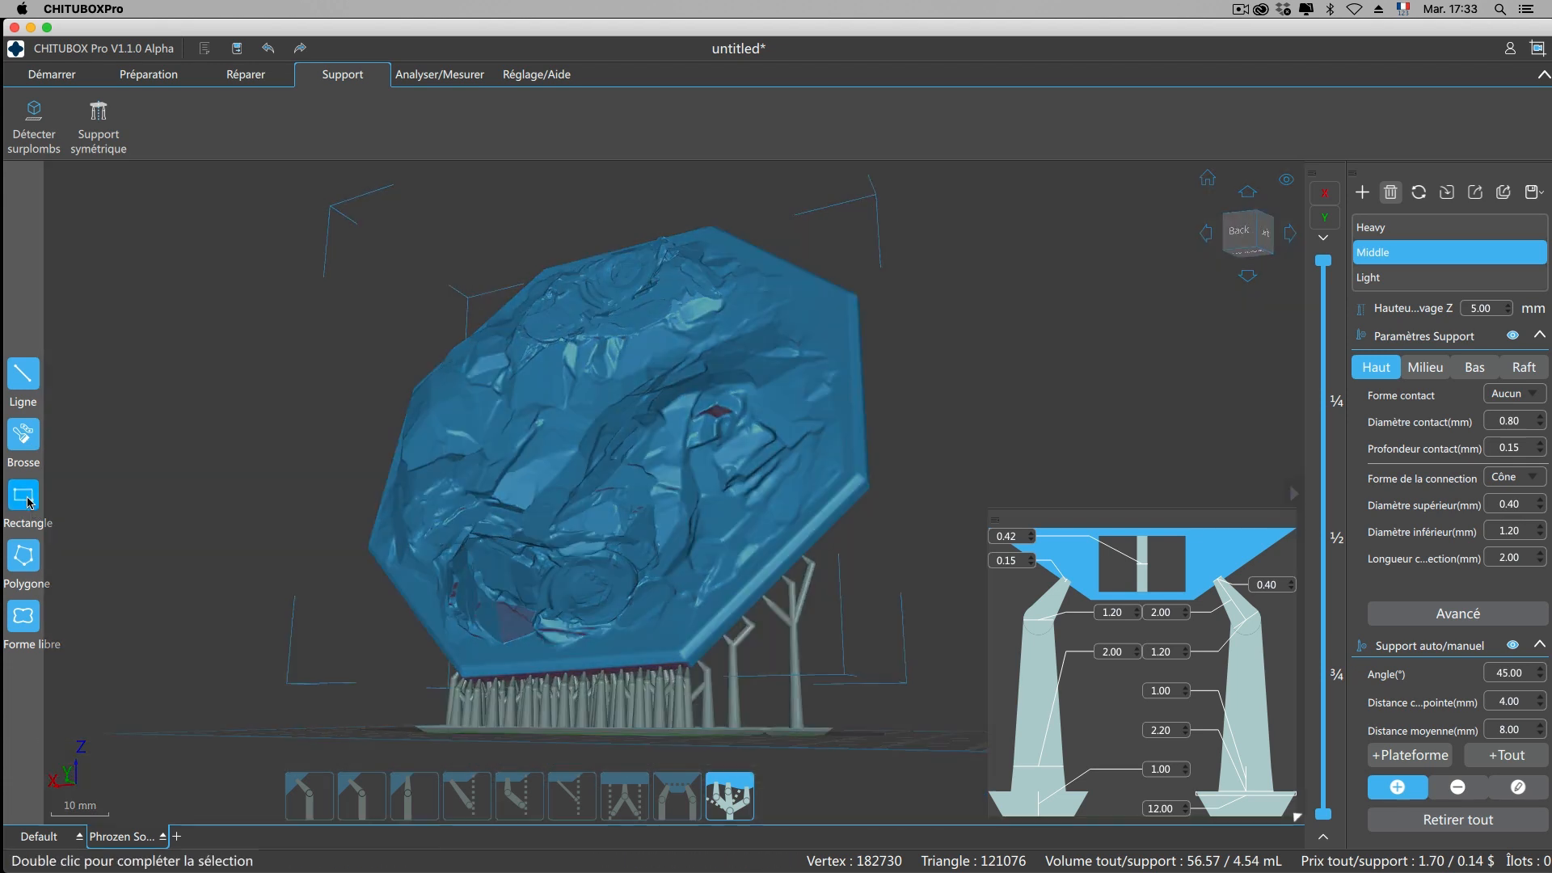
left_click_drag(608, 516, 584, 471)
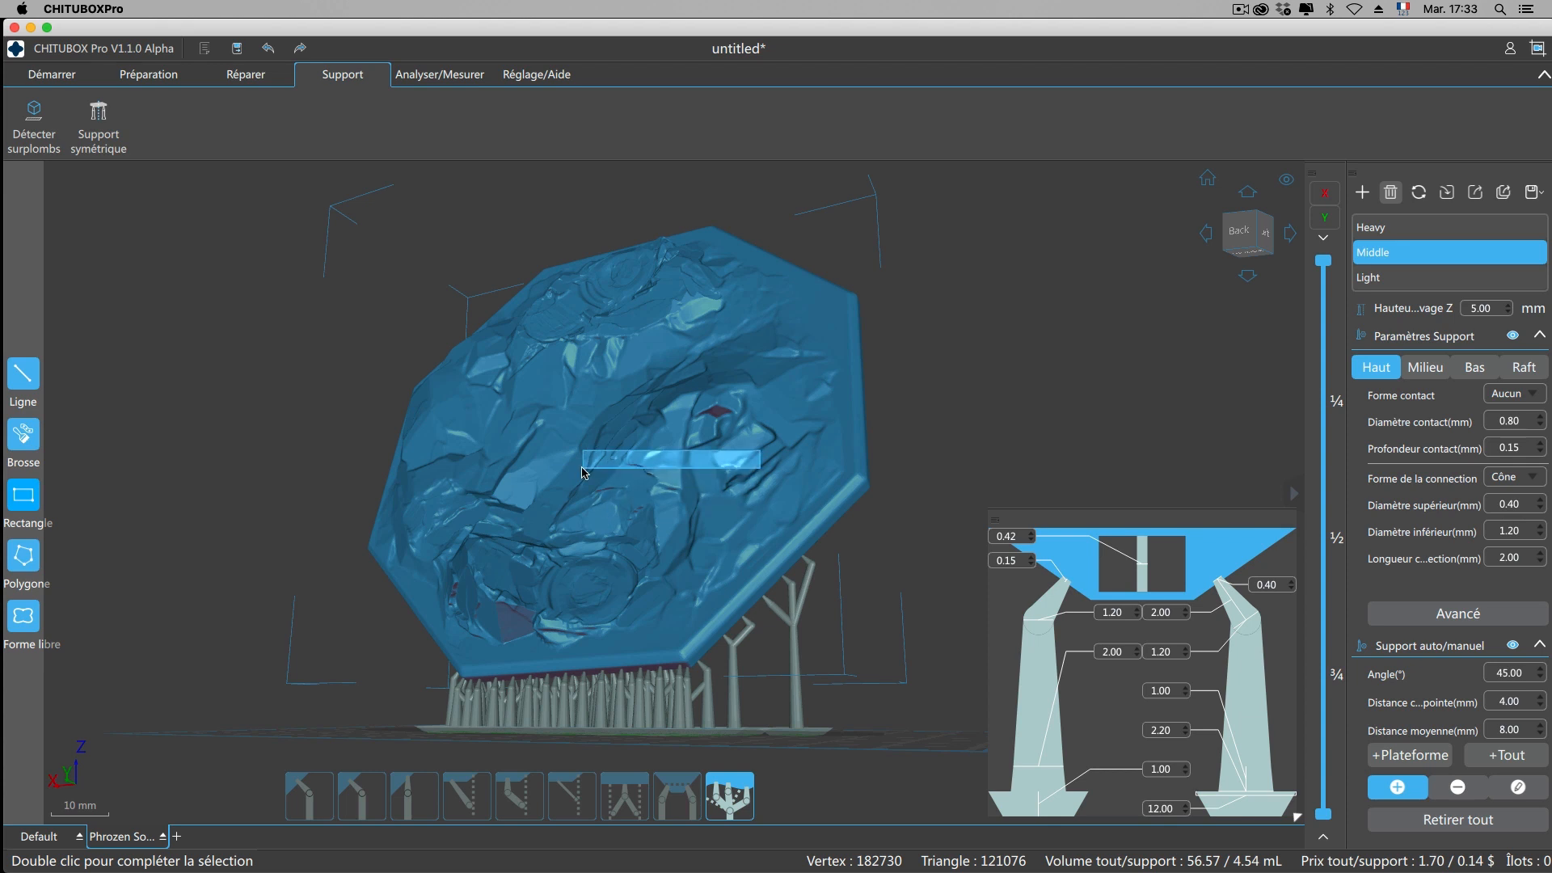
left_click_drag(586, 525, 444, 491)
double_click(445, 490)
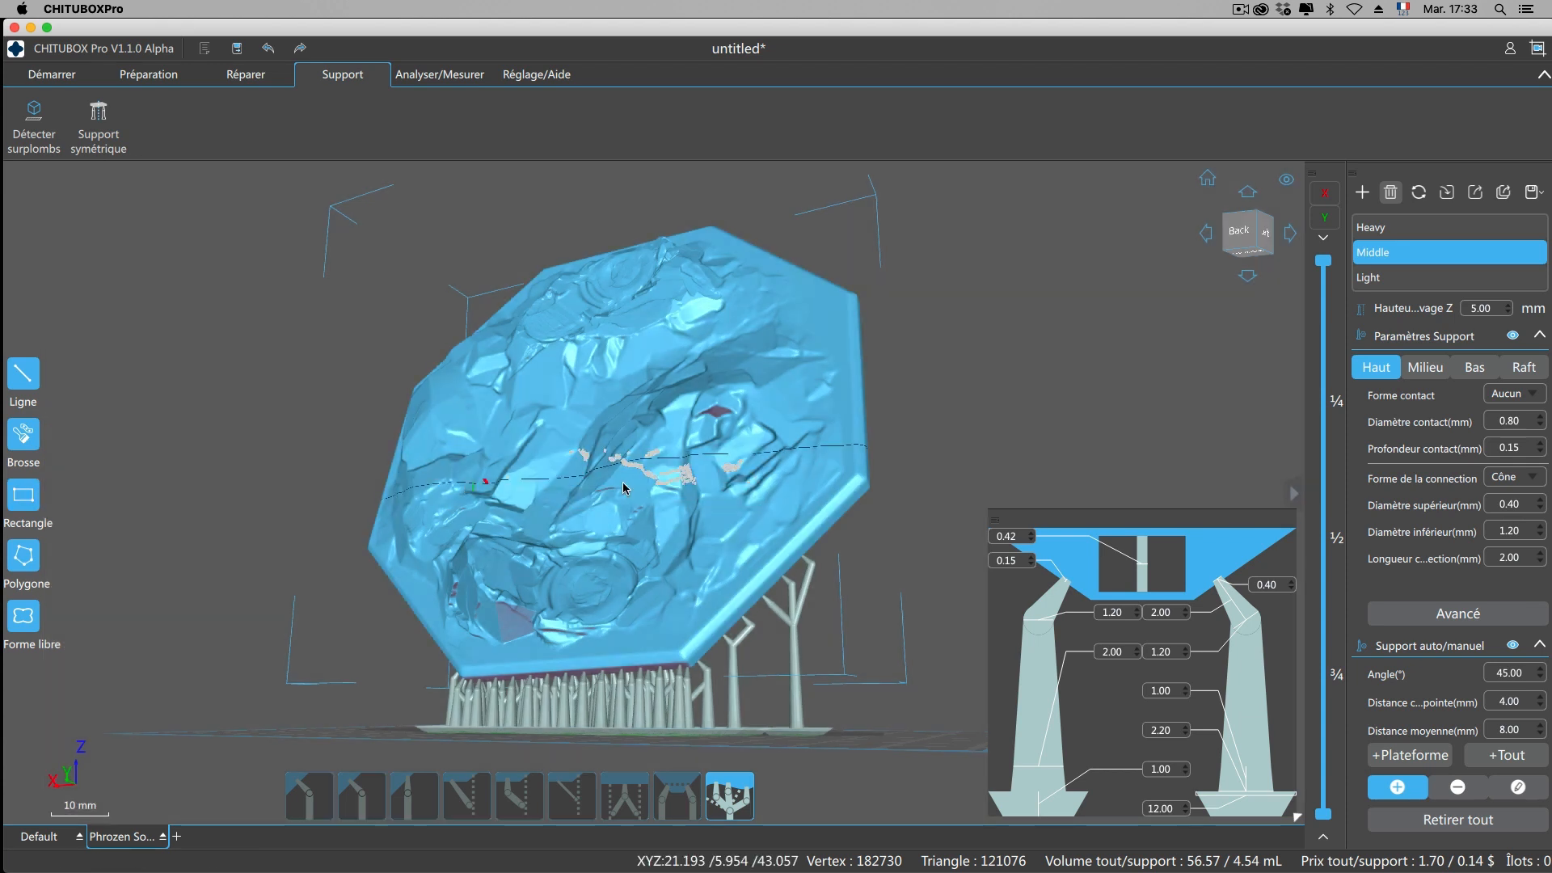
Outline a polygon support area across the upper half of the flat MATSTATION.COM face and complete the selection.
left_click(29, 556)
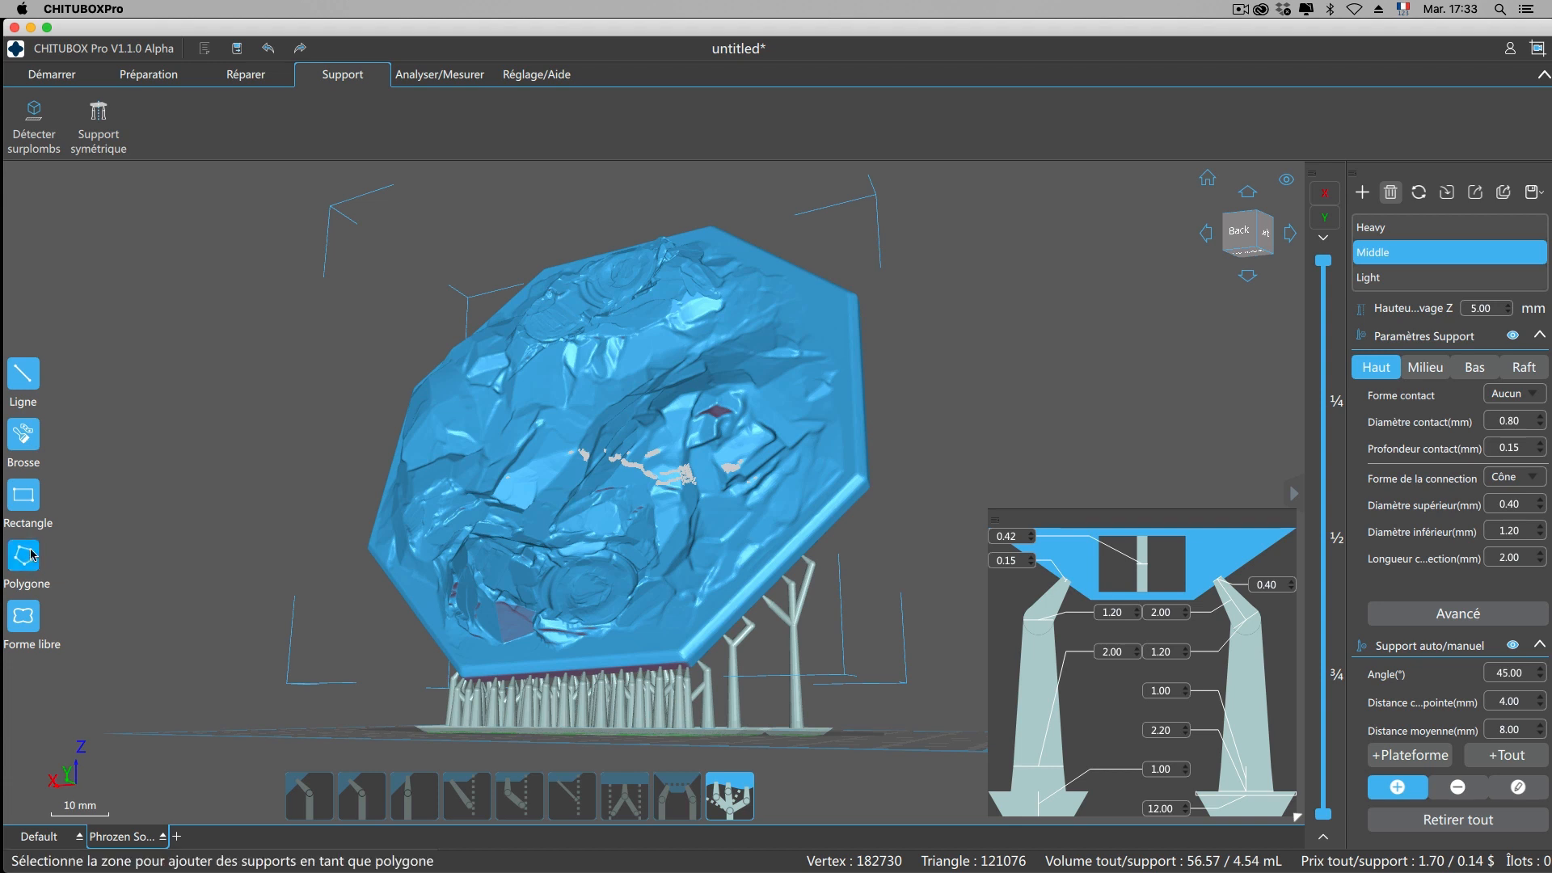
right_click(220, 500)
right_click_drag(335, 490, 142, 537)
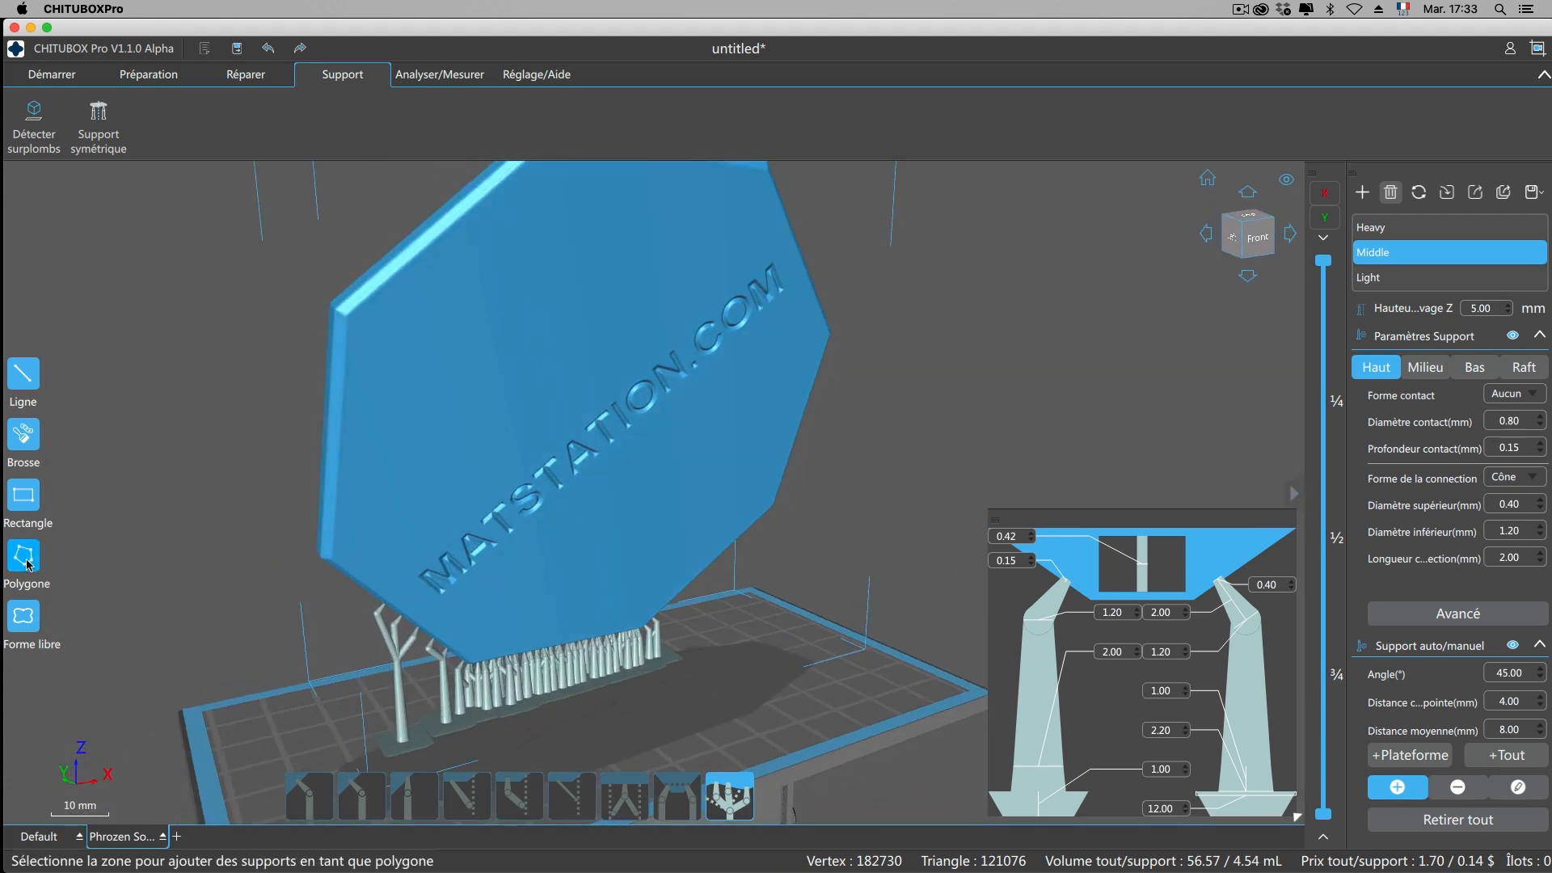
left_click(27, 556)
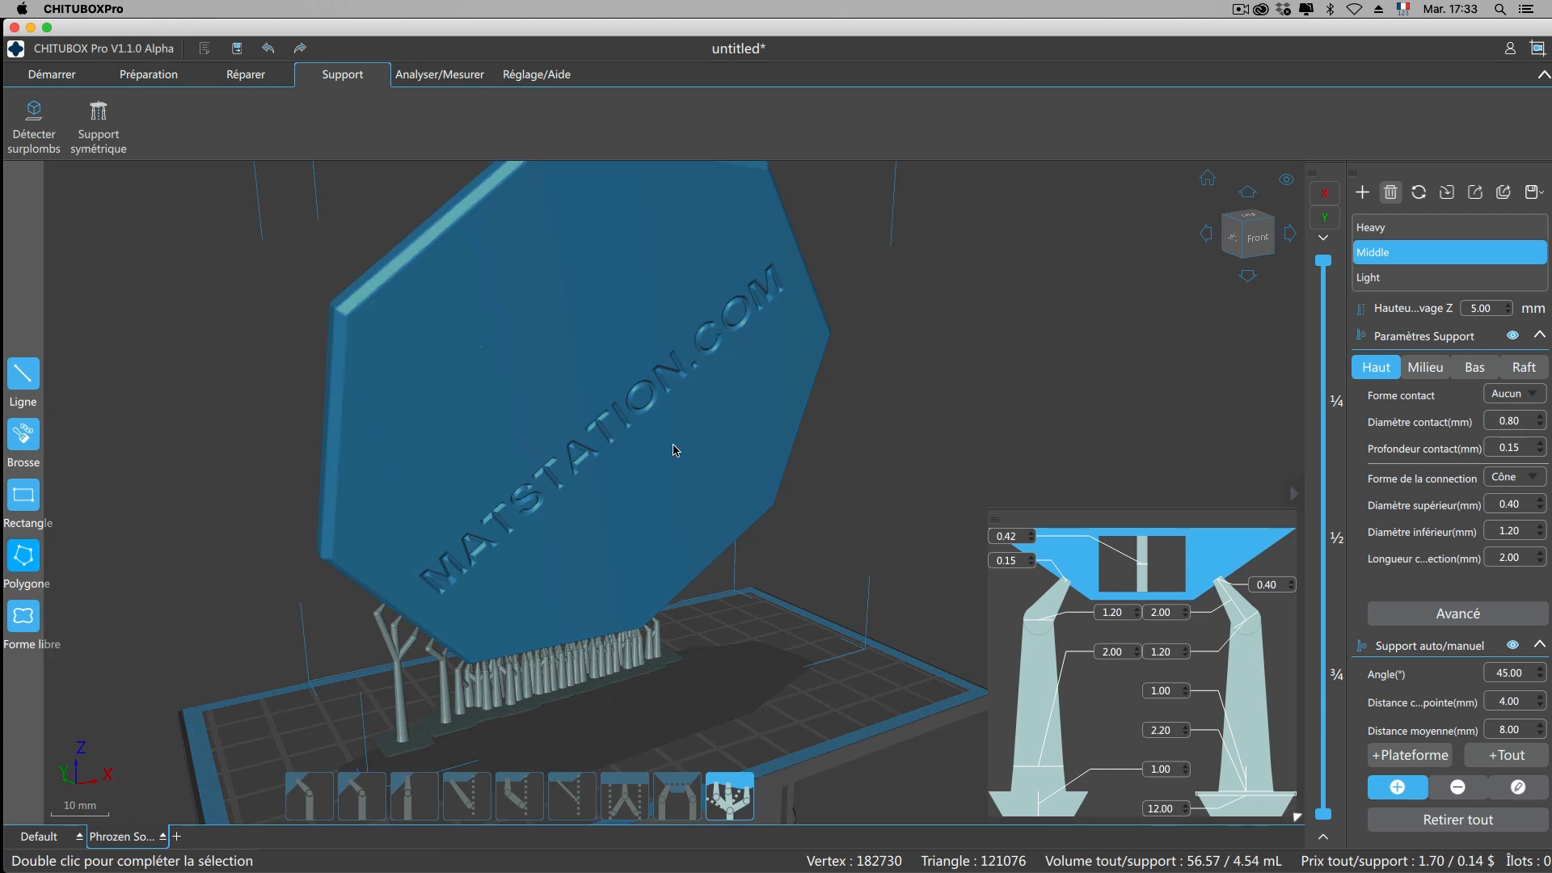
left_click(703, 405)
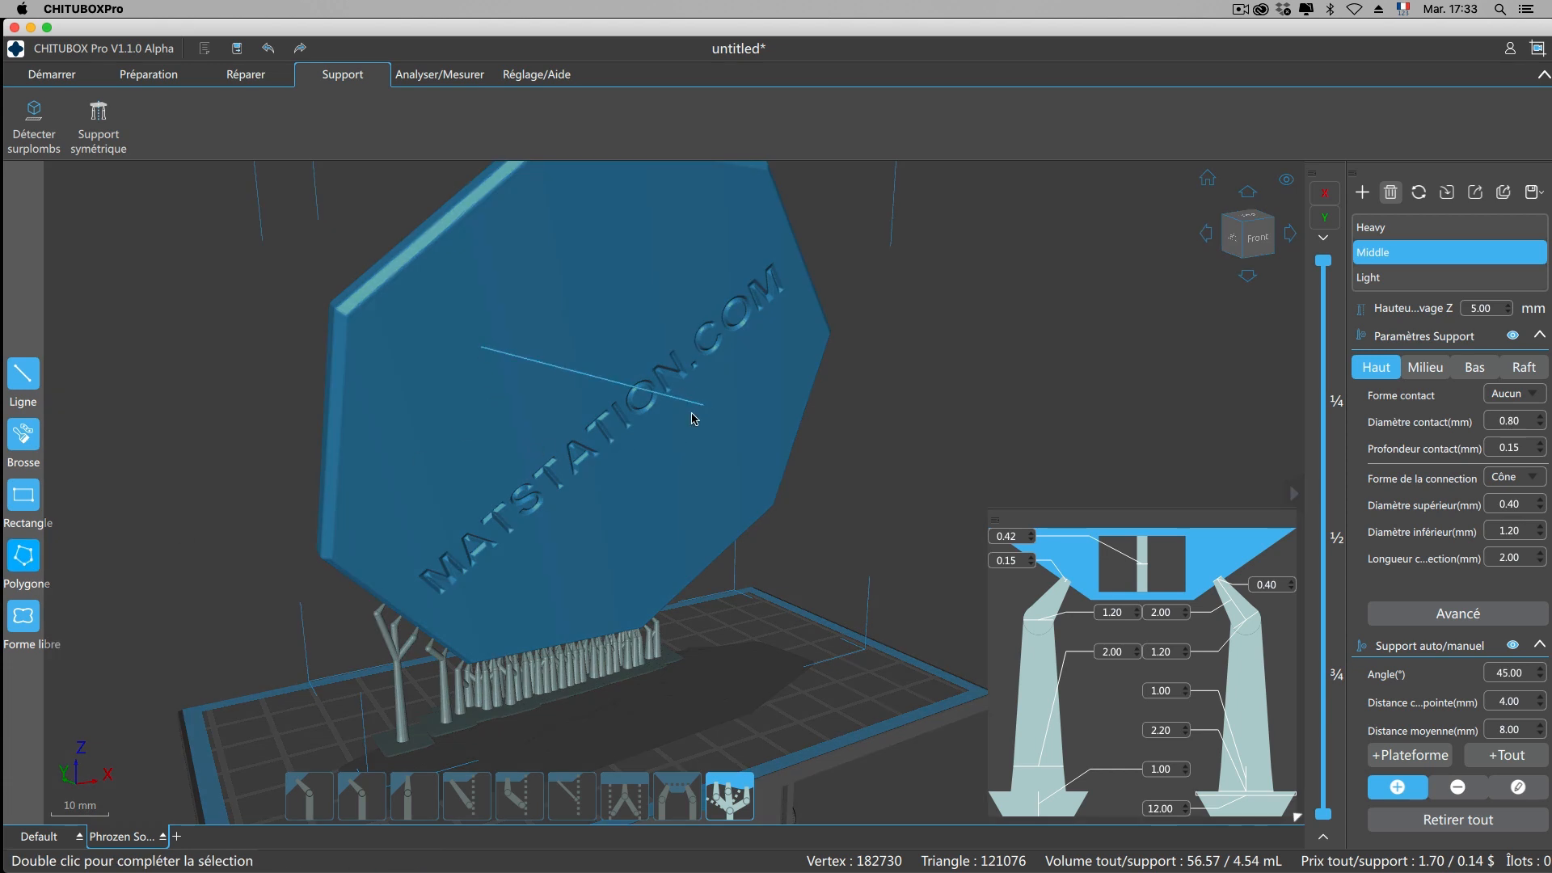
left_click(543, 506)
left_click(405, 459)
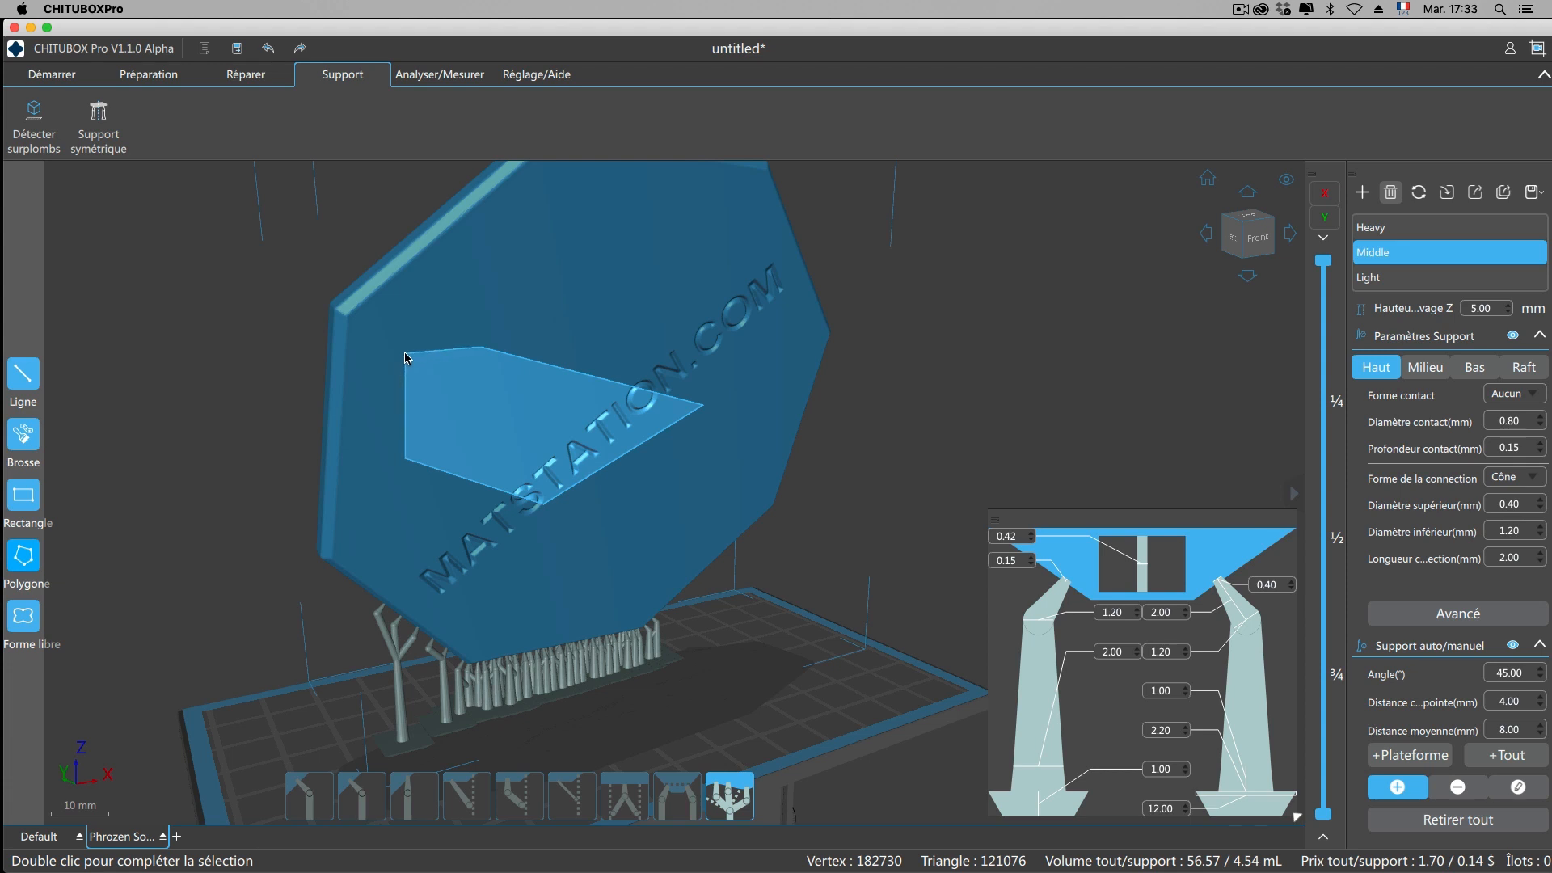
left_click(405, 353)
double_click(465, 349)
Choose the Contour support type and generate supports everywhere on the selected polygon area.
right_click_drag(956, 378, 691, 508)
left_click(677, 792)
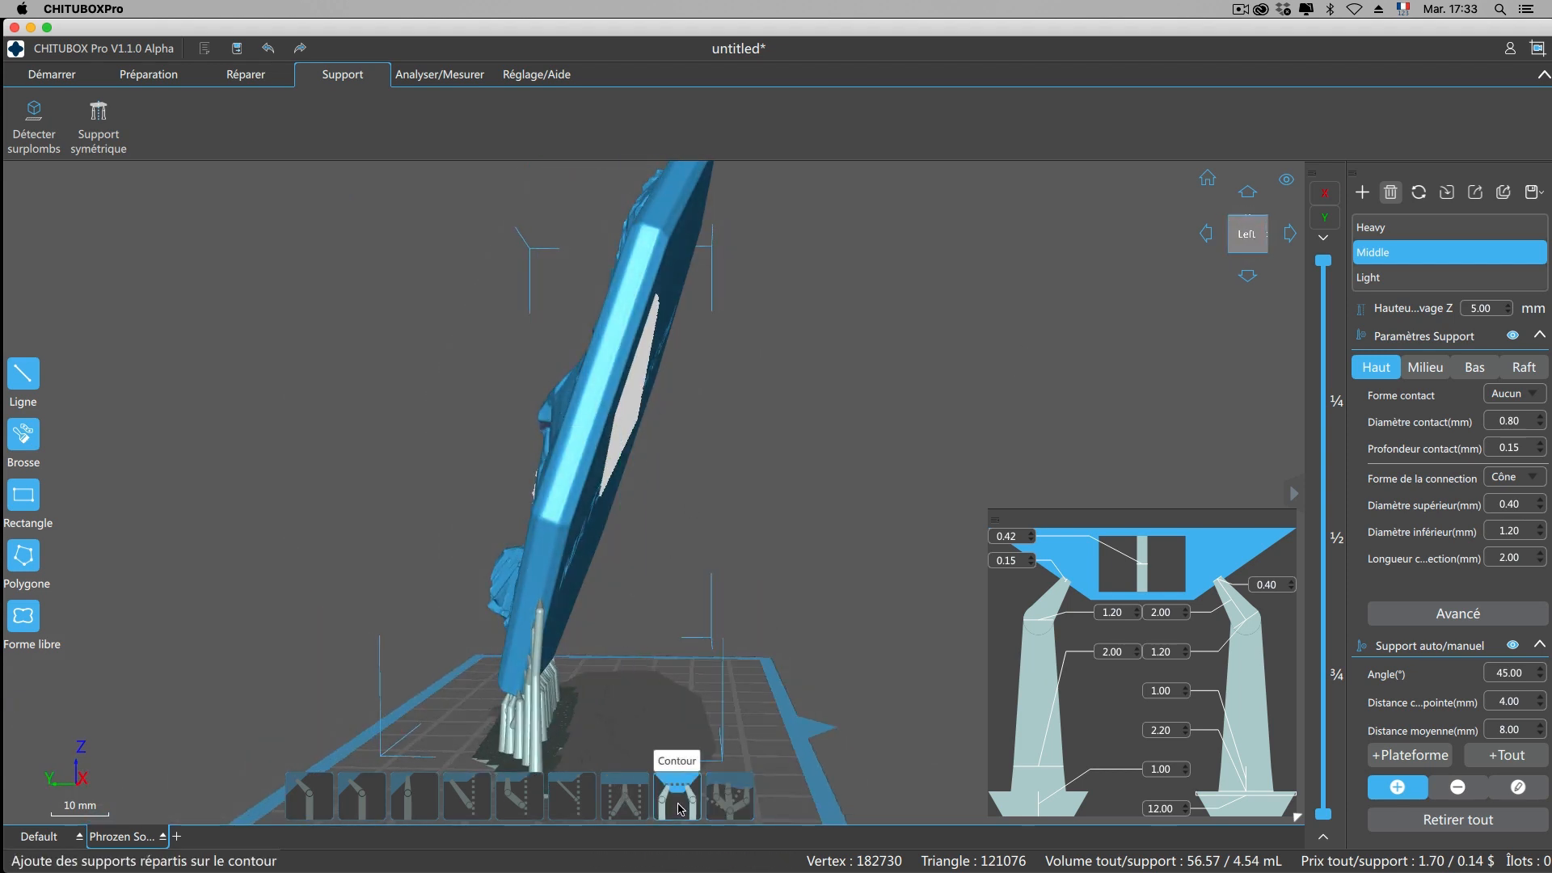
left_click(1506, 755)
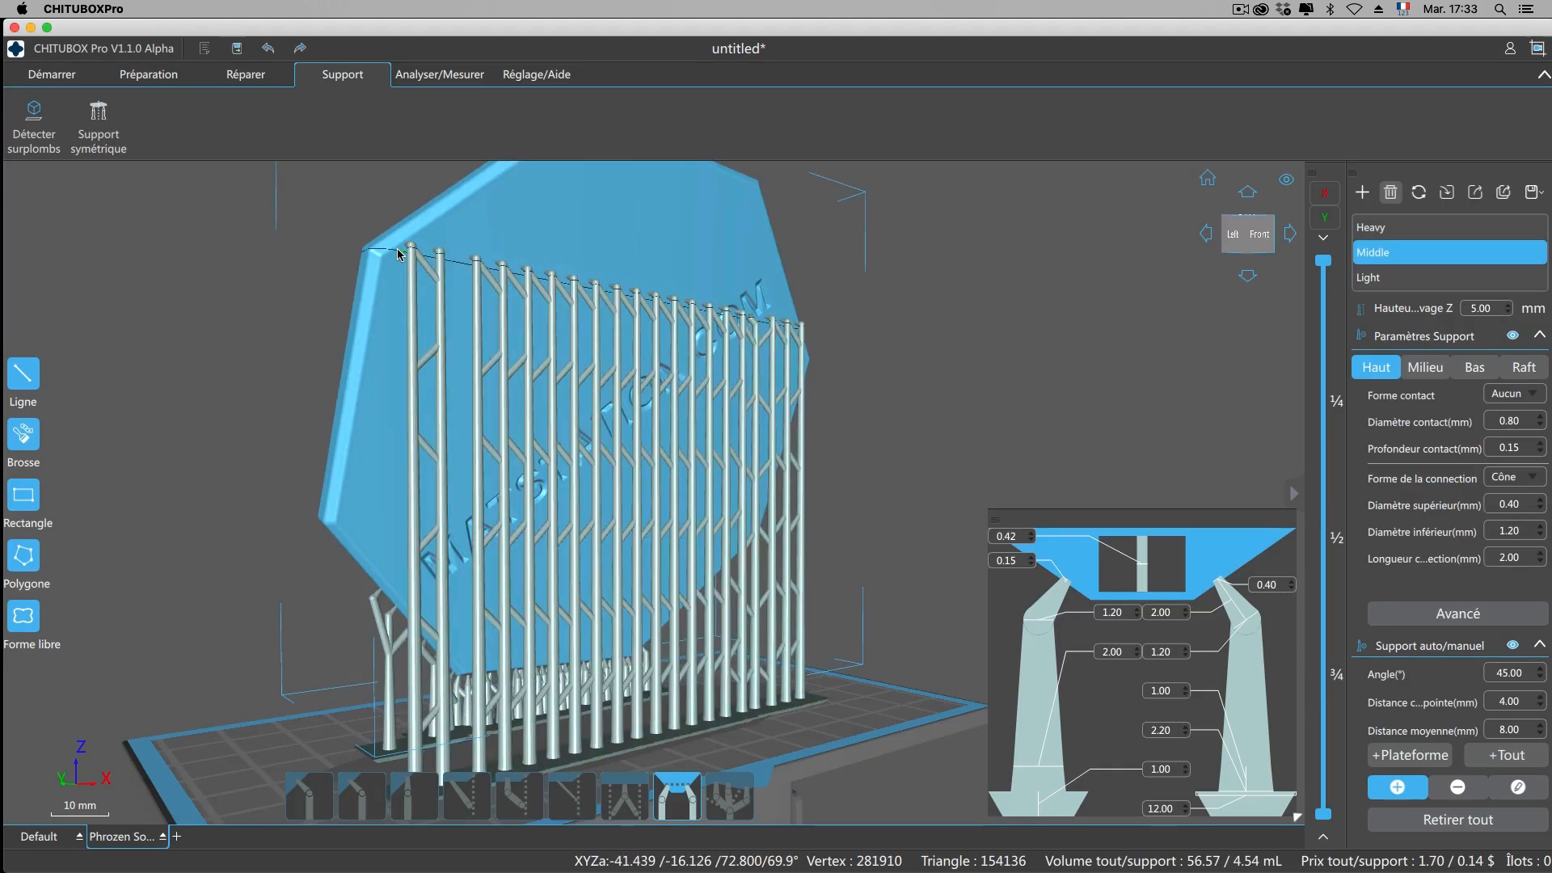
Paint the large red overhang near the sculpted face's lower edge with the support brush and generate tree supports everywhere on it.
left_click(22, 436)
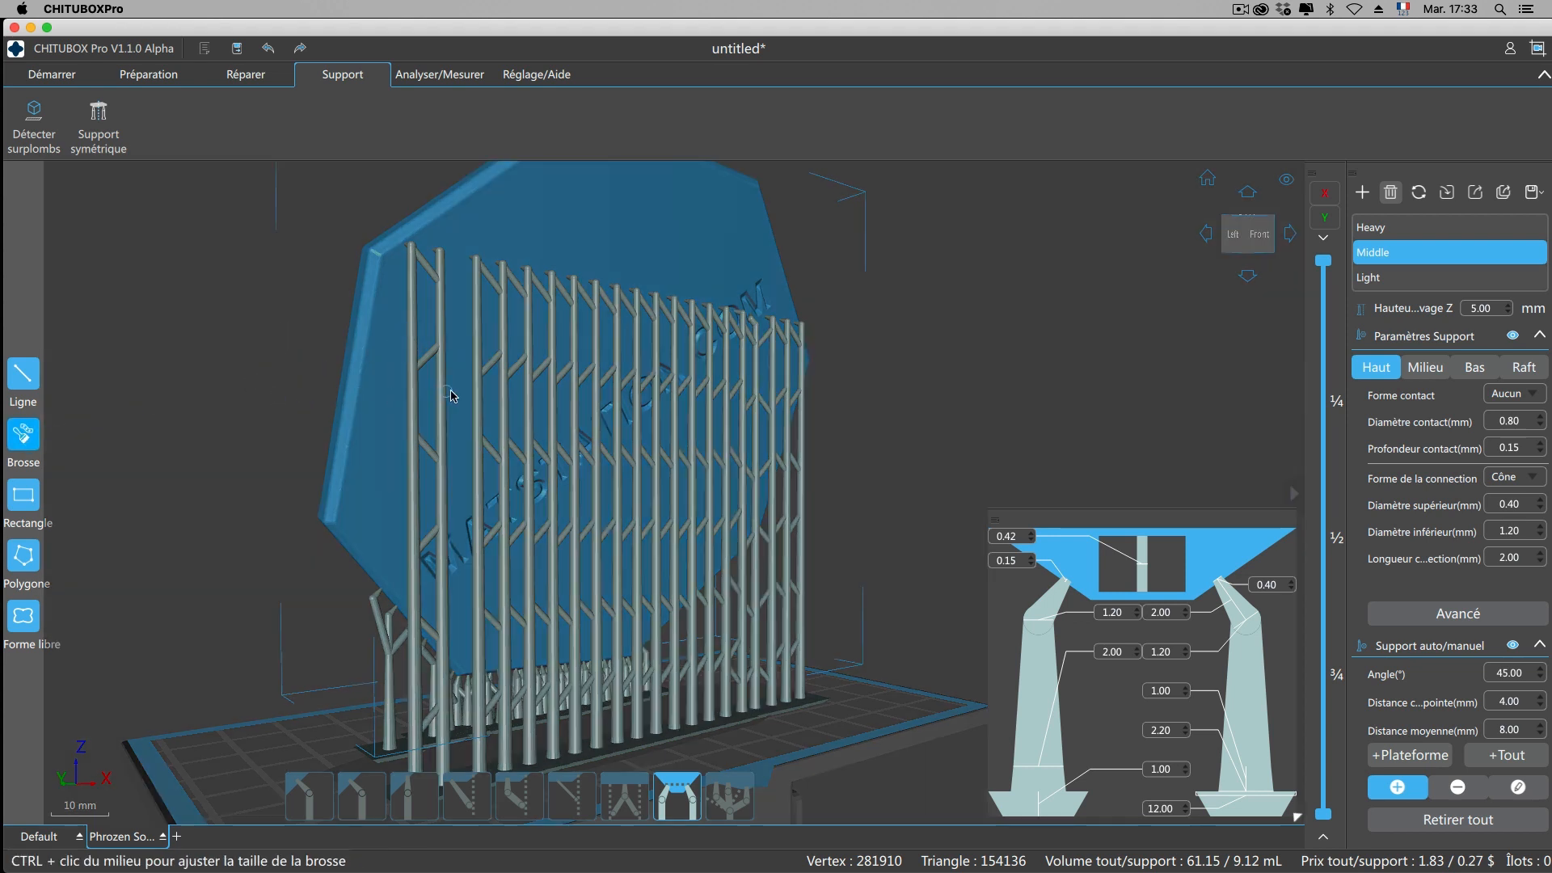
key("Escape")
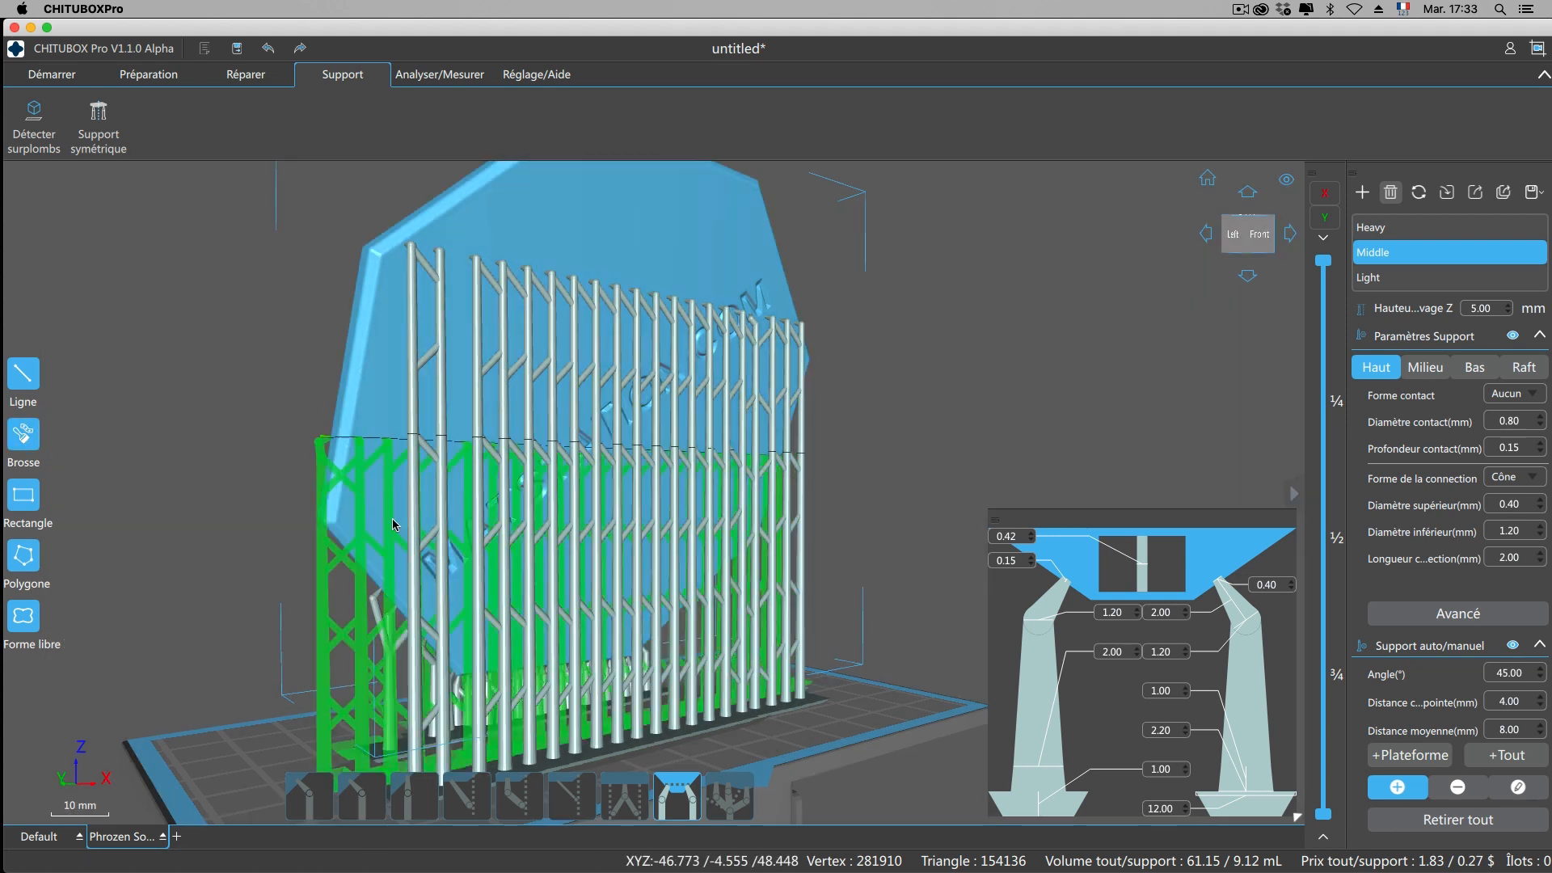
left_click(729, 800)
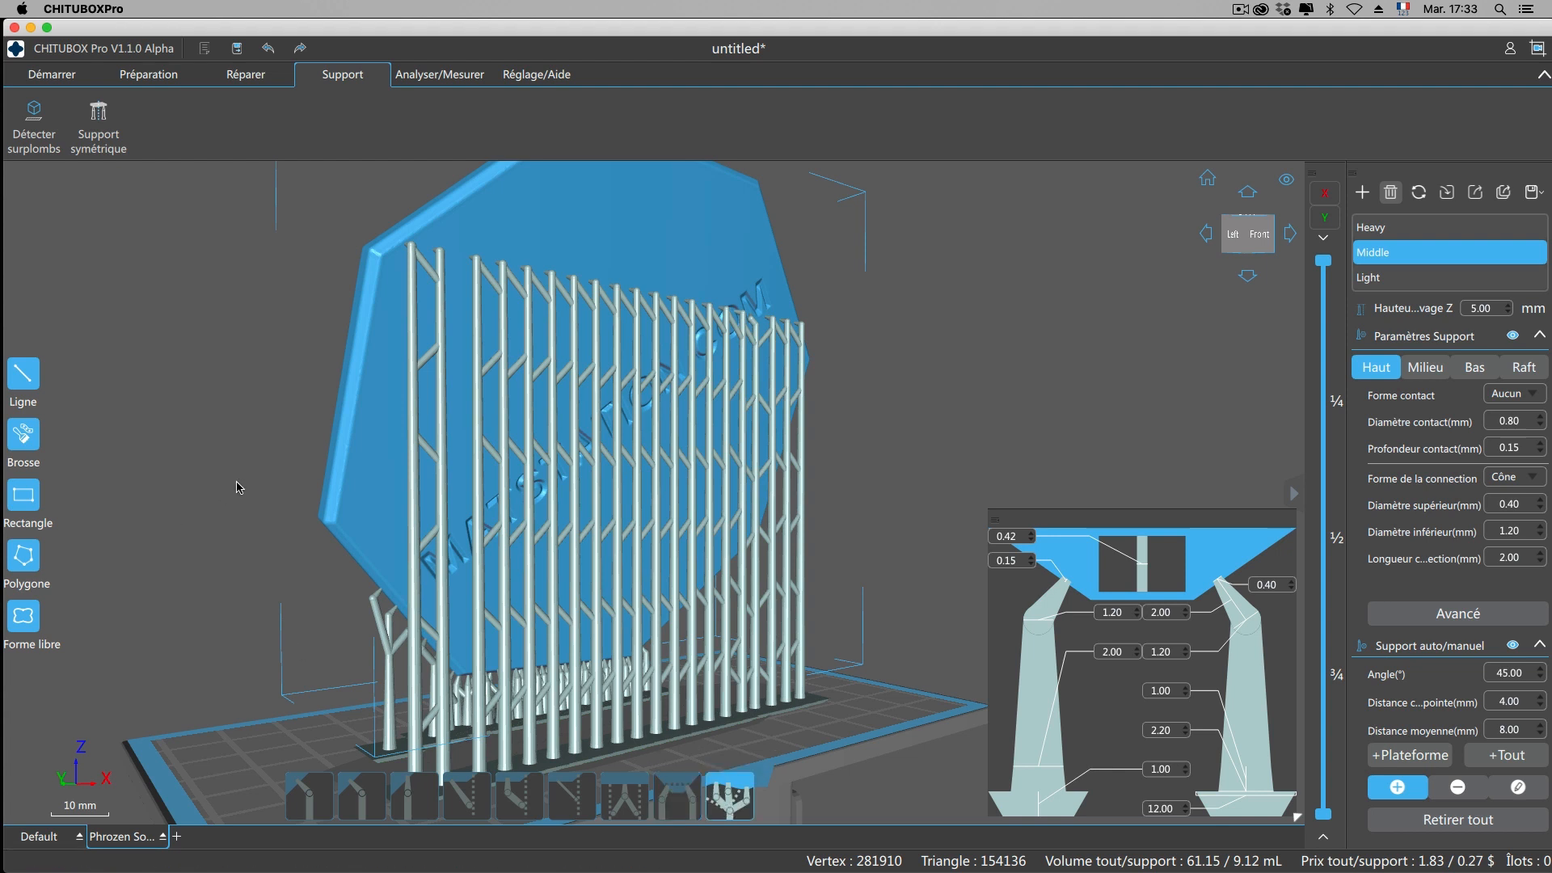
right_click_drag(240, 487, 469, 437)
left_click(25, 438)
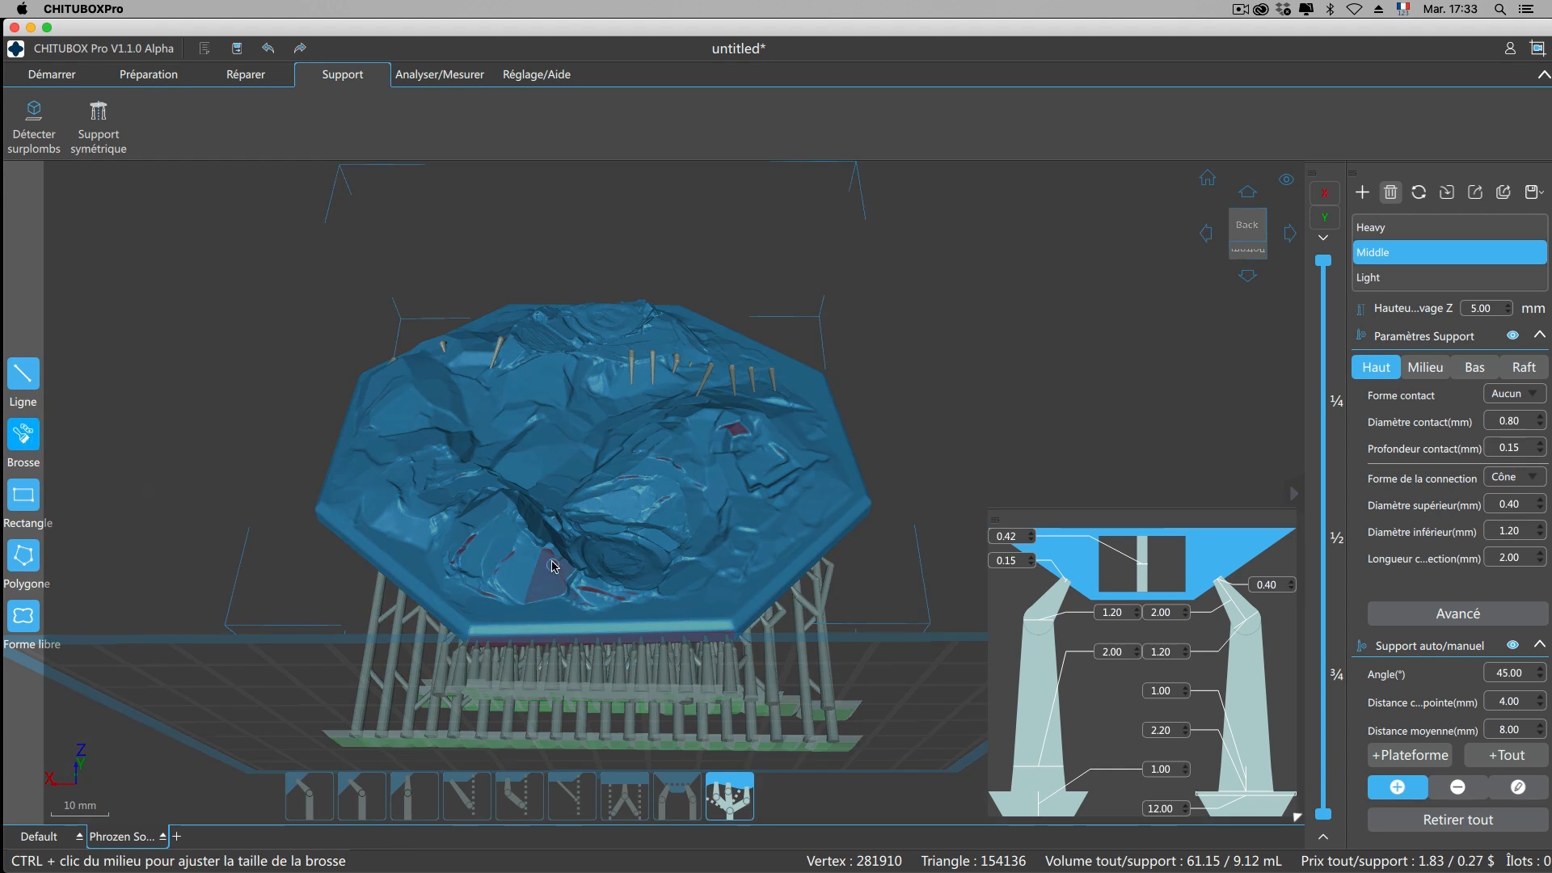
mouse_move(547, 551)
left_mouse_down()
mouse_move(531, 606)
mouse_move(566, 594)
left_mouse_up()
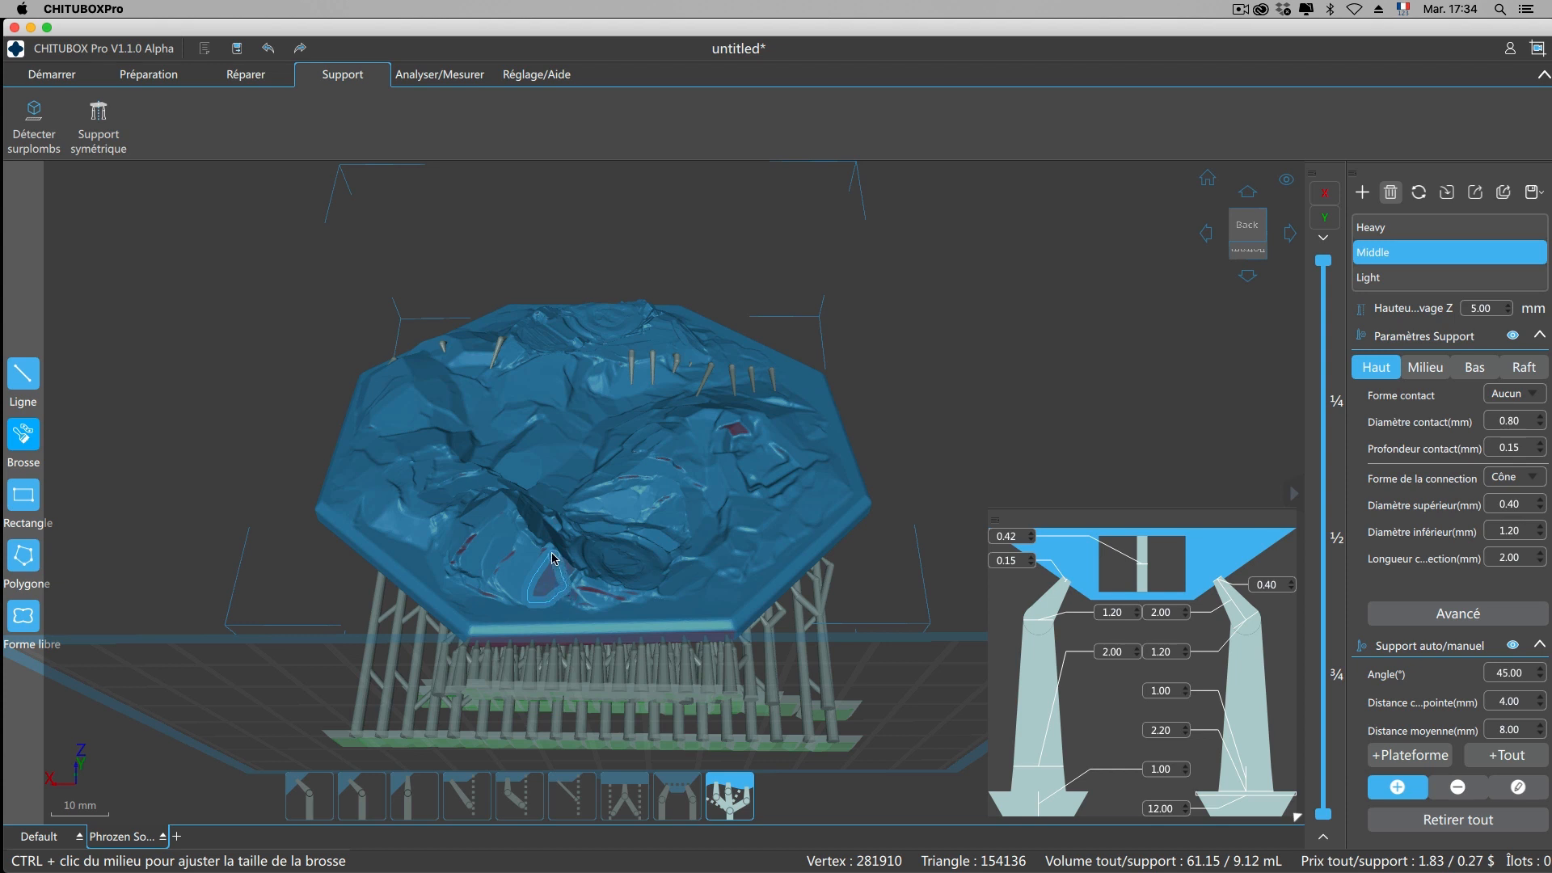
left_click_drag(534, 597, 544, 598)
left_click(555, 576)
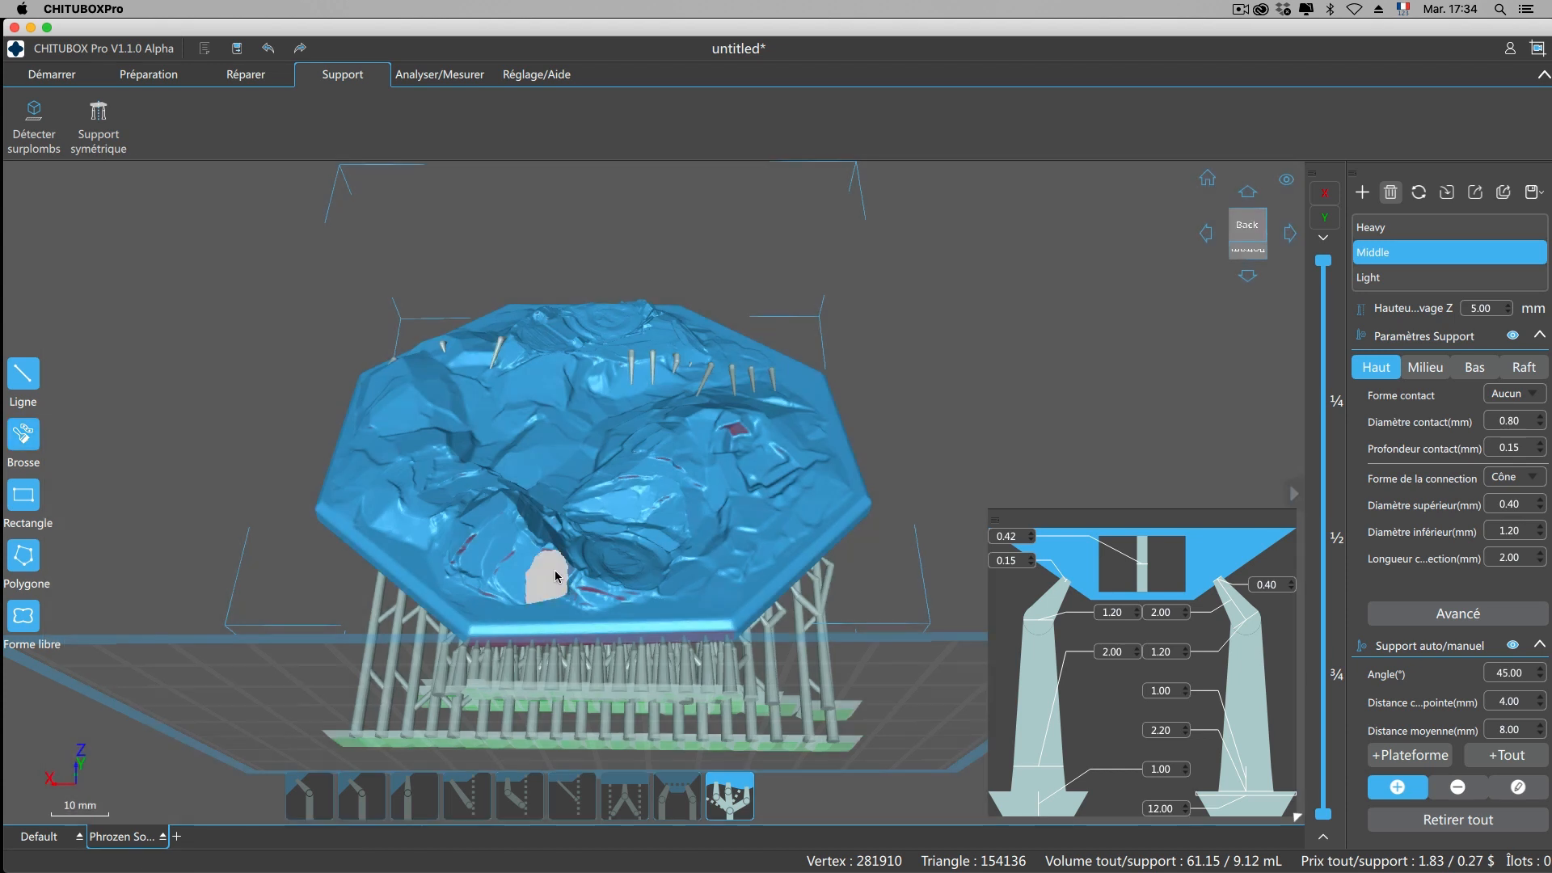
left_click(1500, 758)
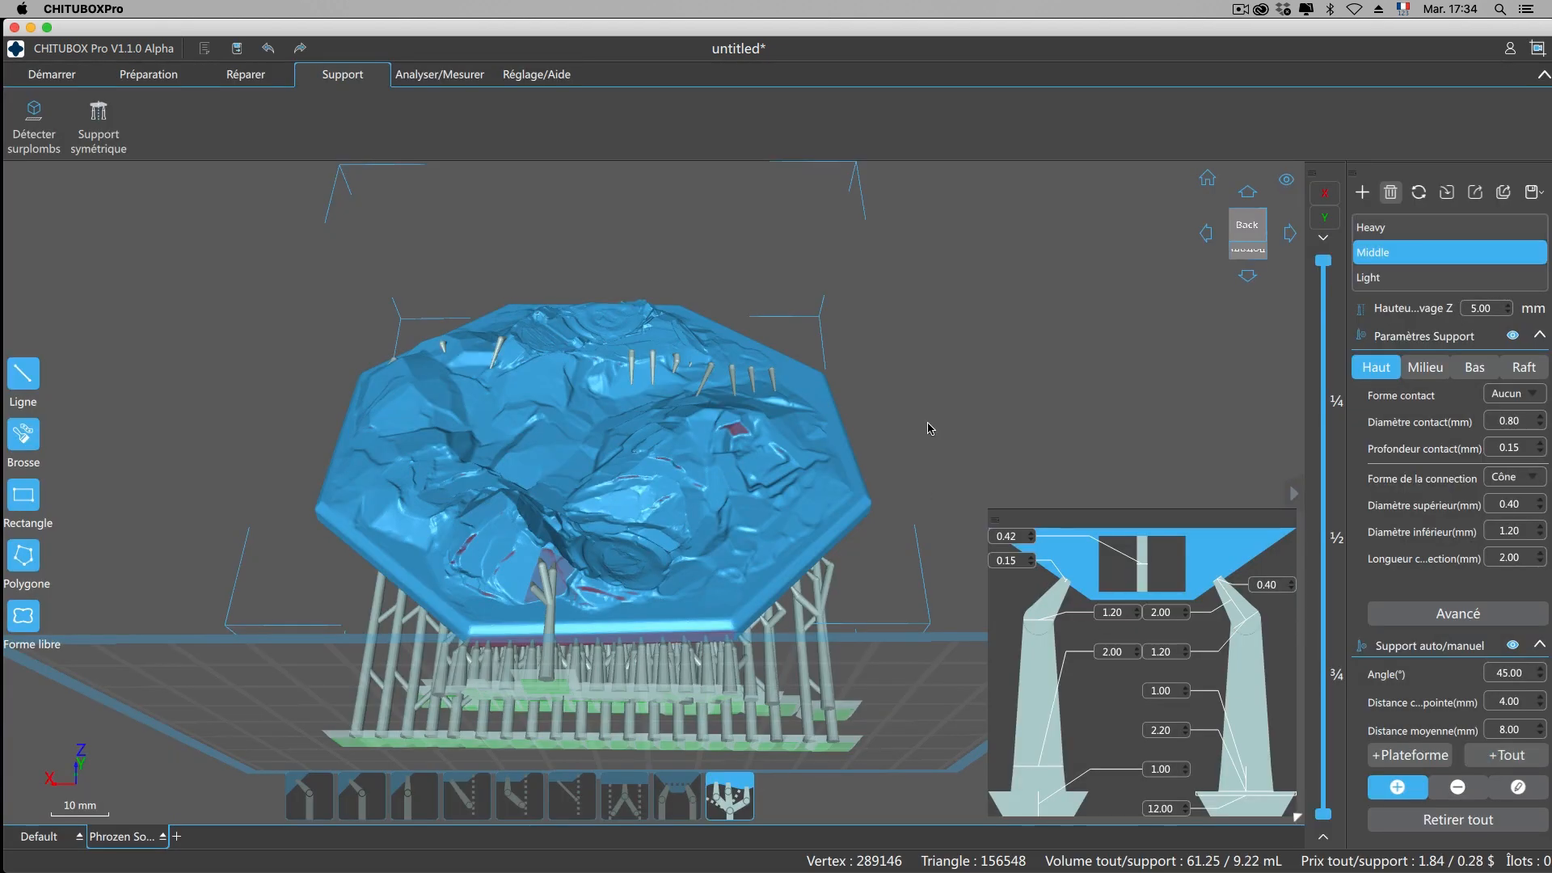
Try to add symmetric supports to the model and examine the supports from both faces.
right_click_drag(928, 428, 549, 364)
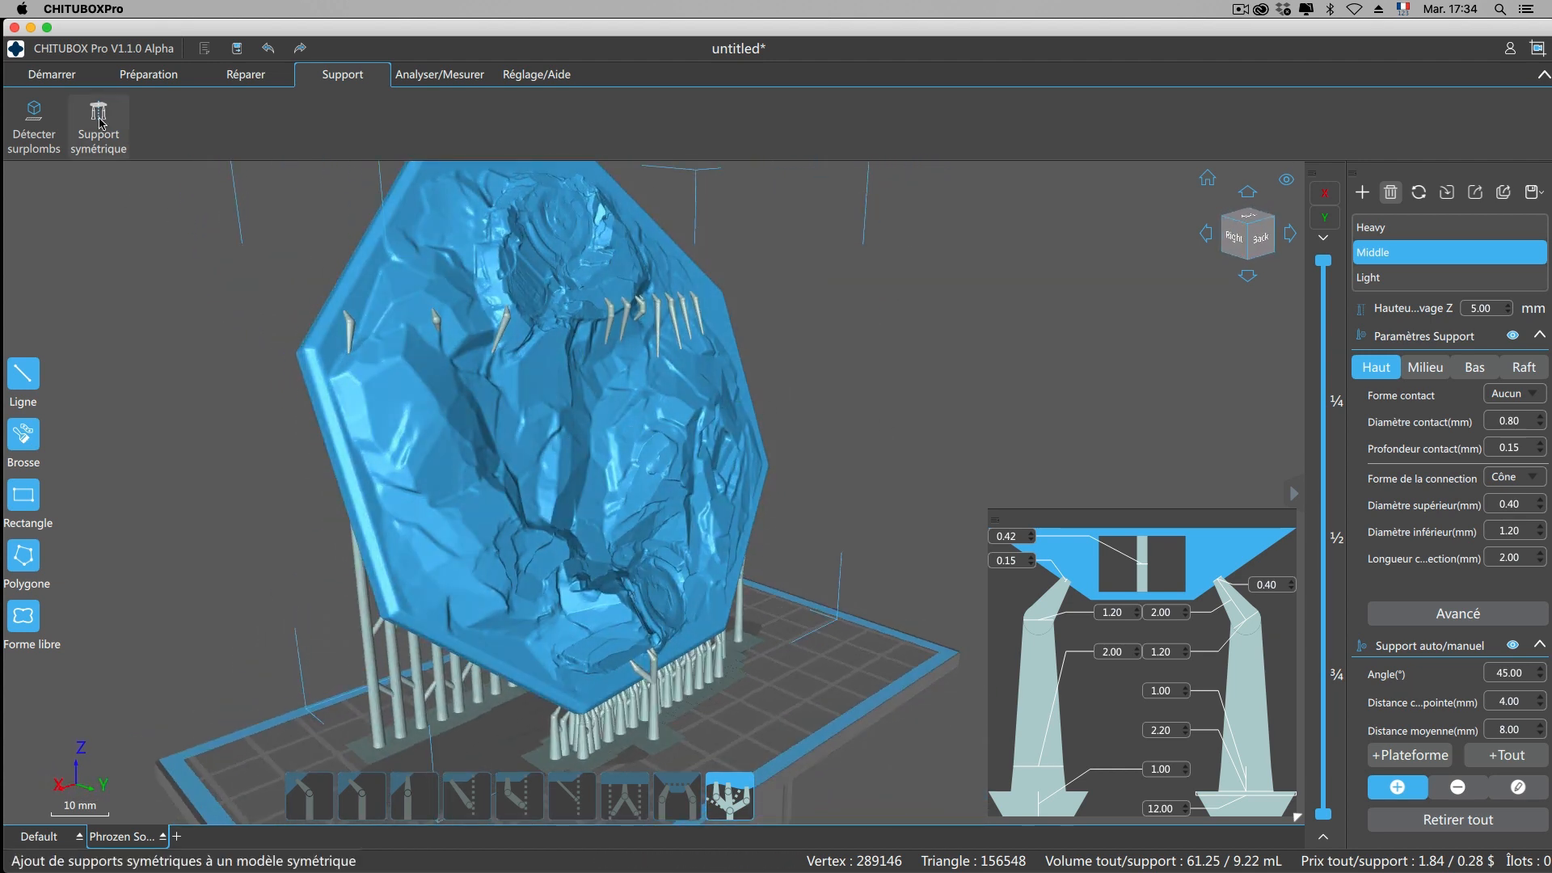
left_click(99, 121)
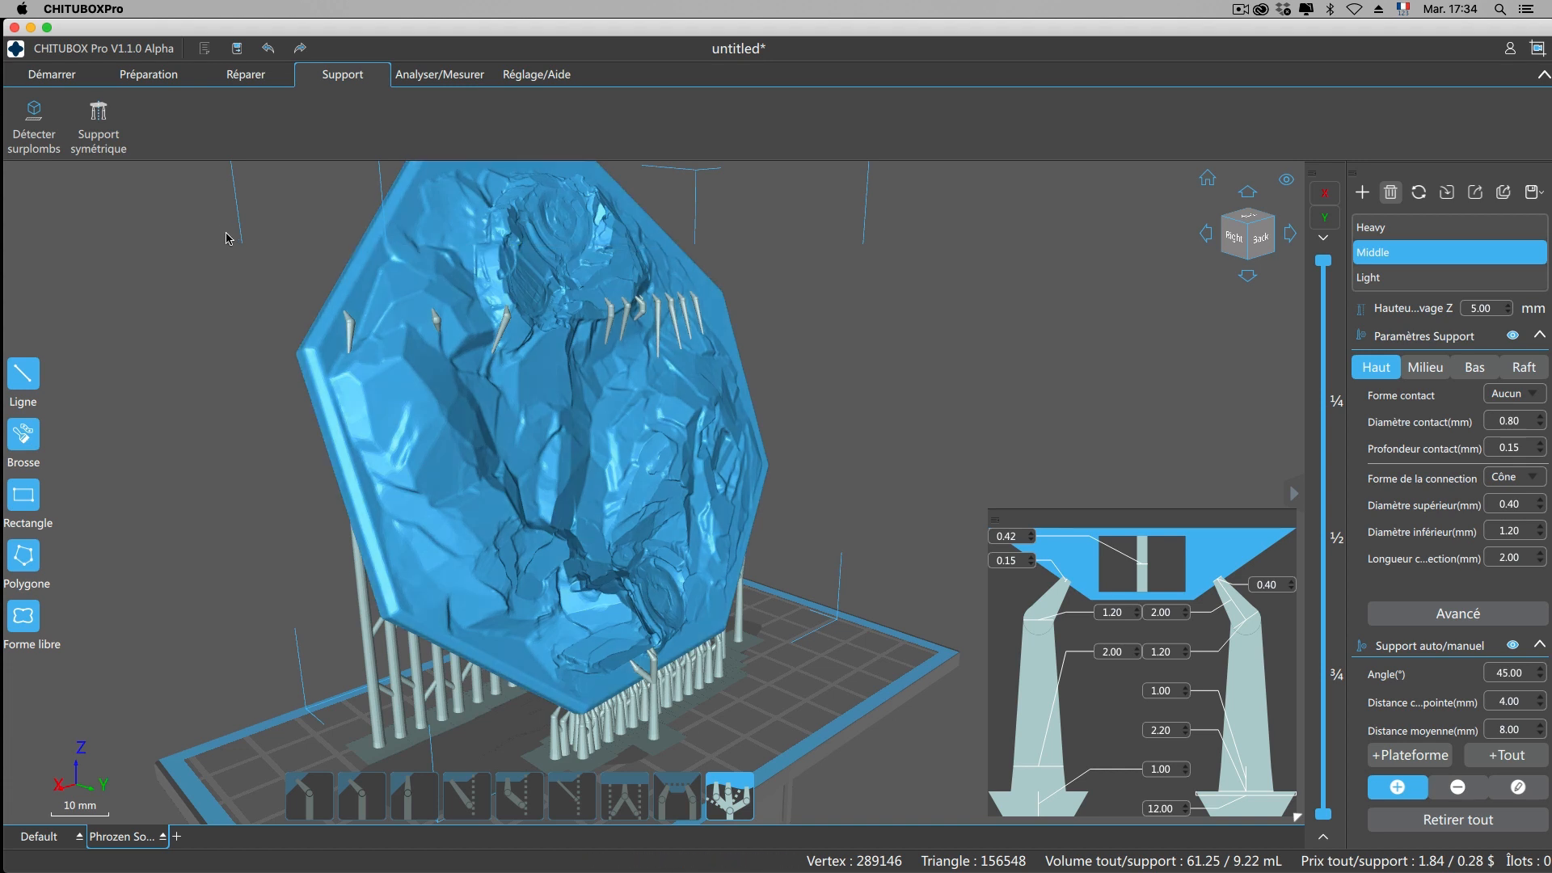
right_click_drag(227, 230, 429, 230)
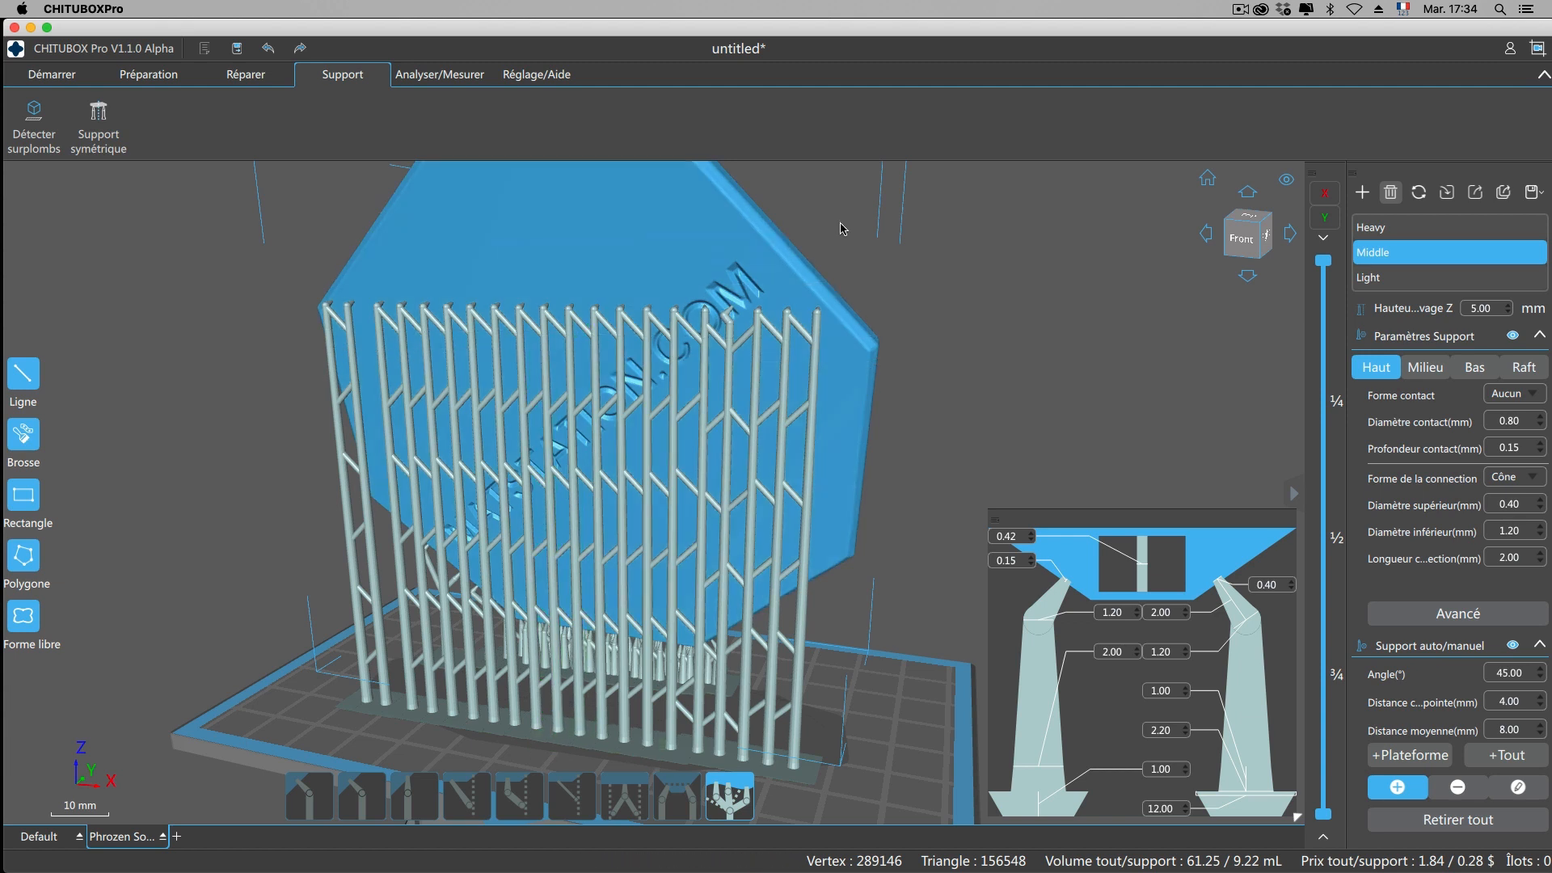
right_click_drag(917, 233, 634, 260)
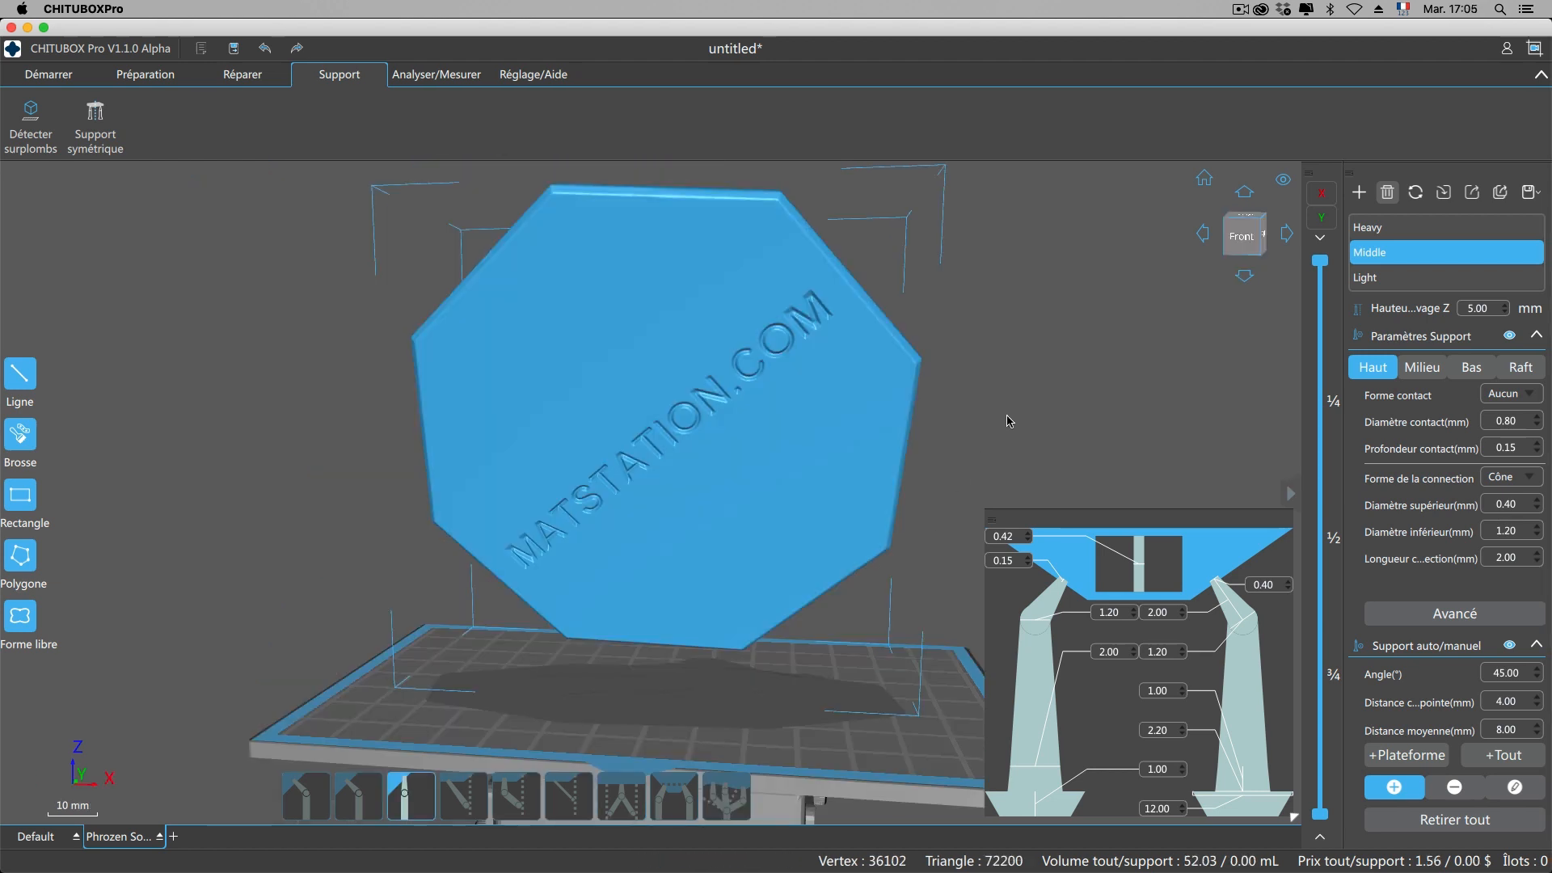
Place a single vertical support under the lower side corner of the flat lettered face and examine its contact point up close.
right_click_drag(1008, 423, 413, 422)
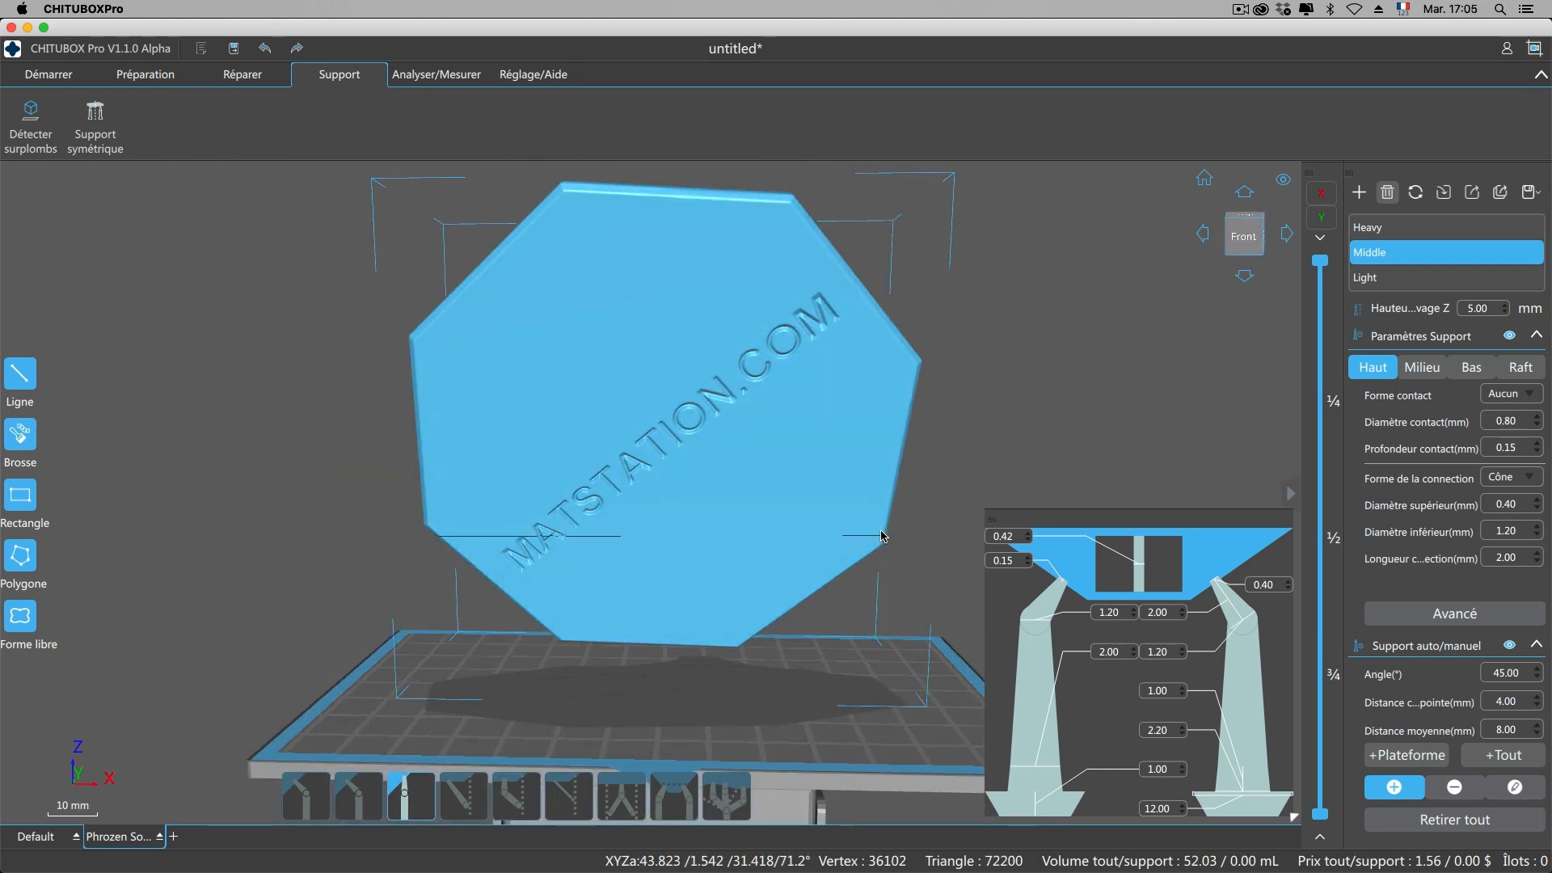
right_click_drag(915, 541, 961, 409)
left_click(712, 479)
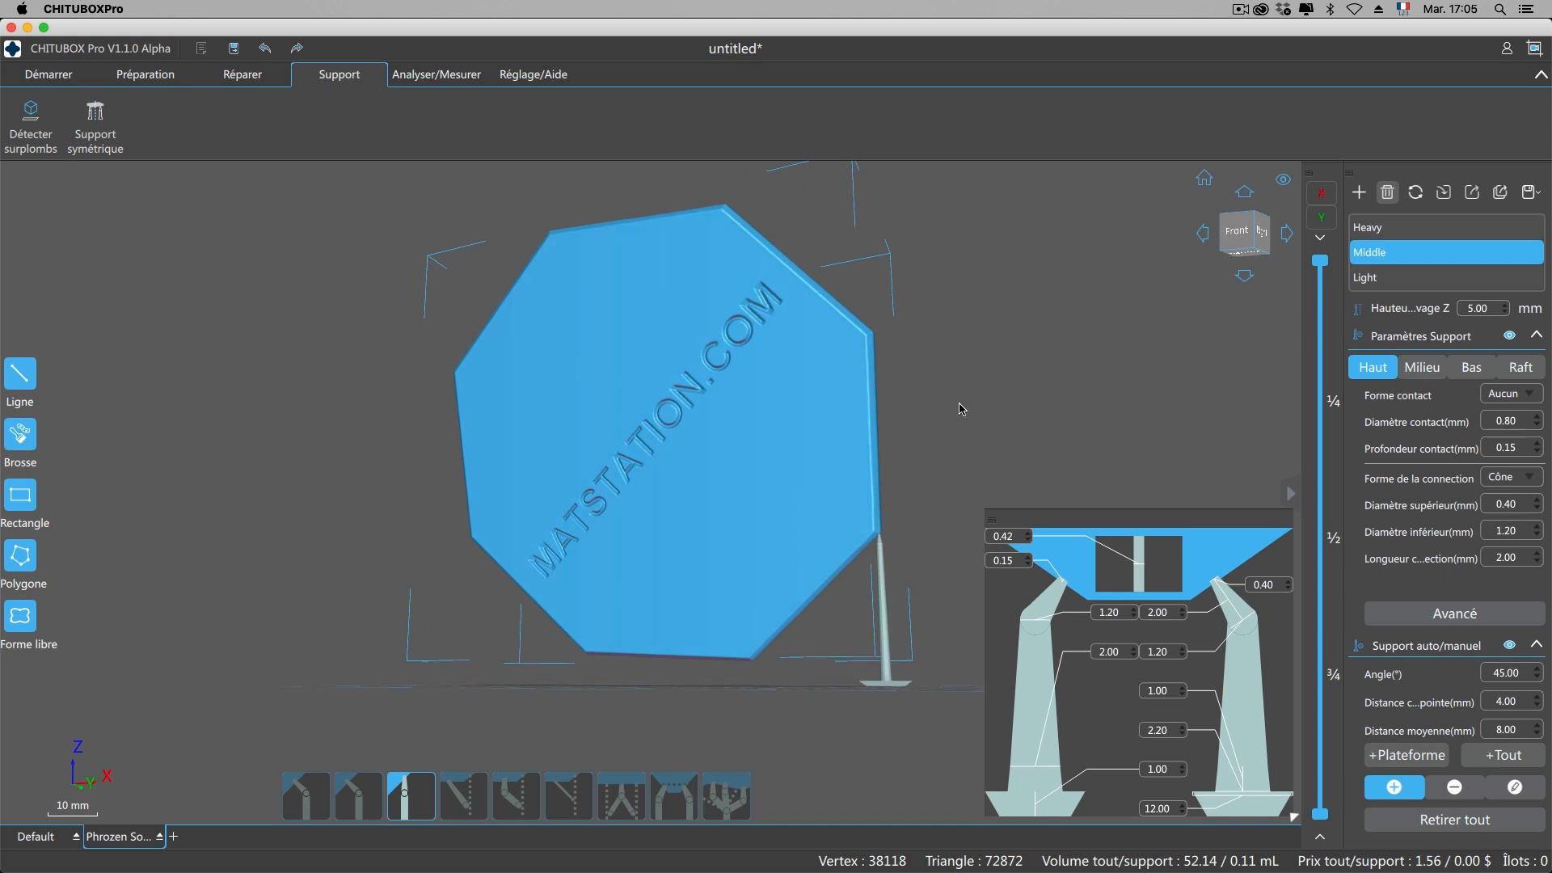
scroll(832, 341, "up", 5)
scroll(841, 380, "up", 5)
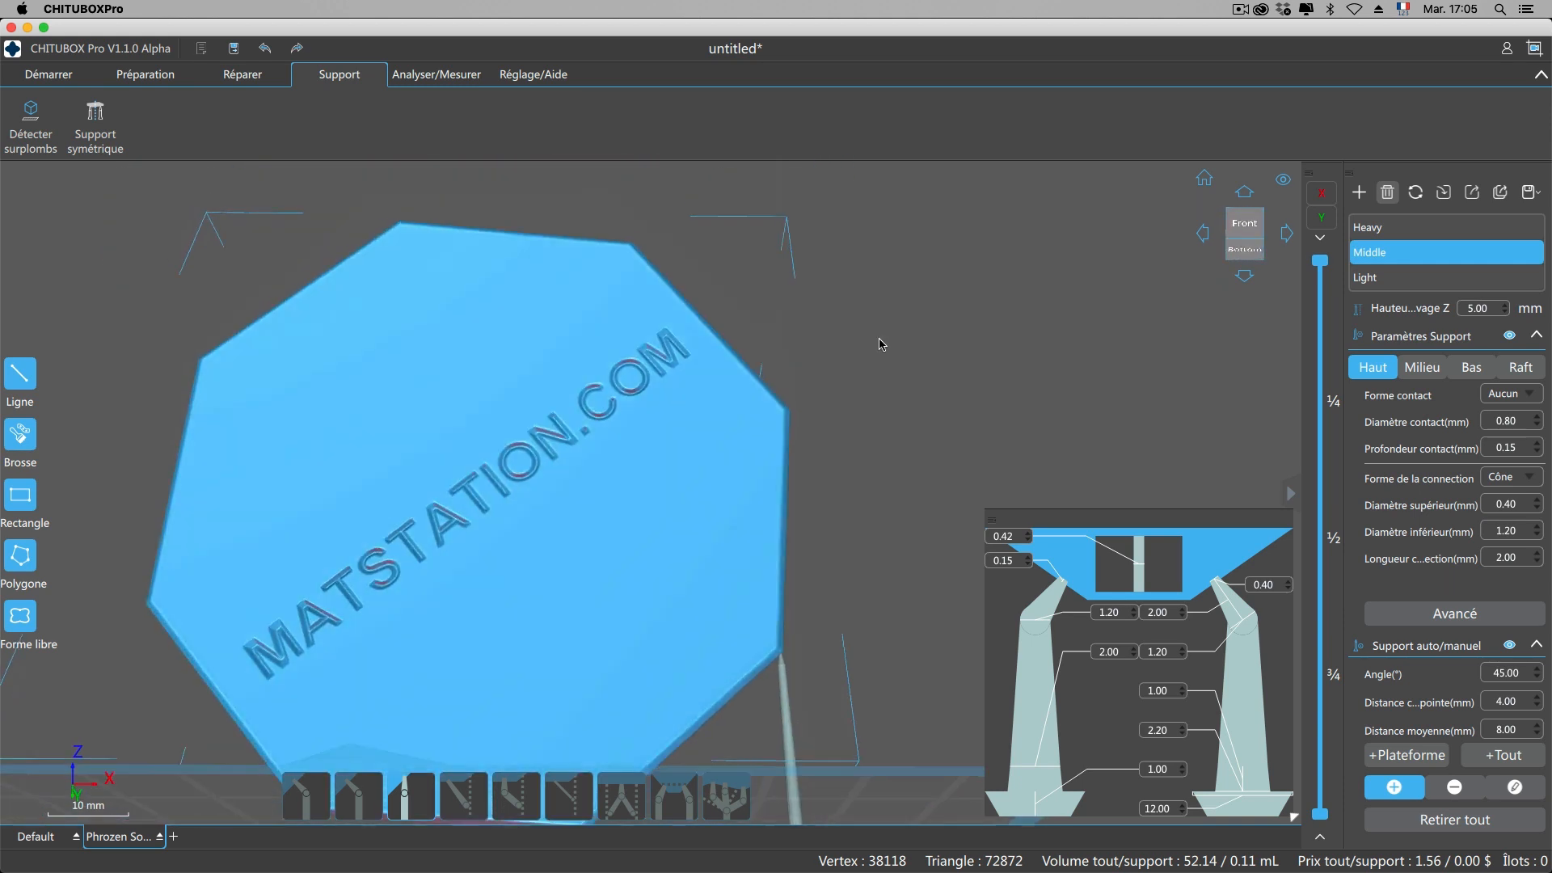
scroll(817, 275, "up", 2)
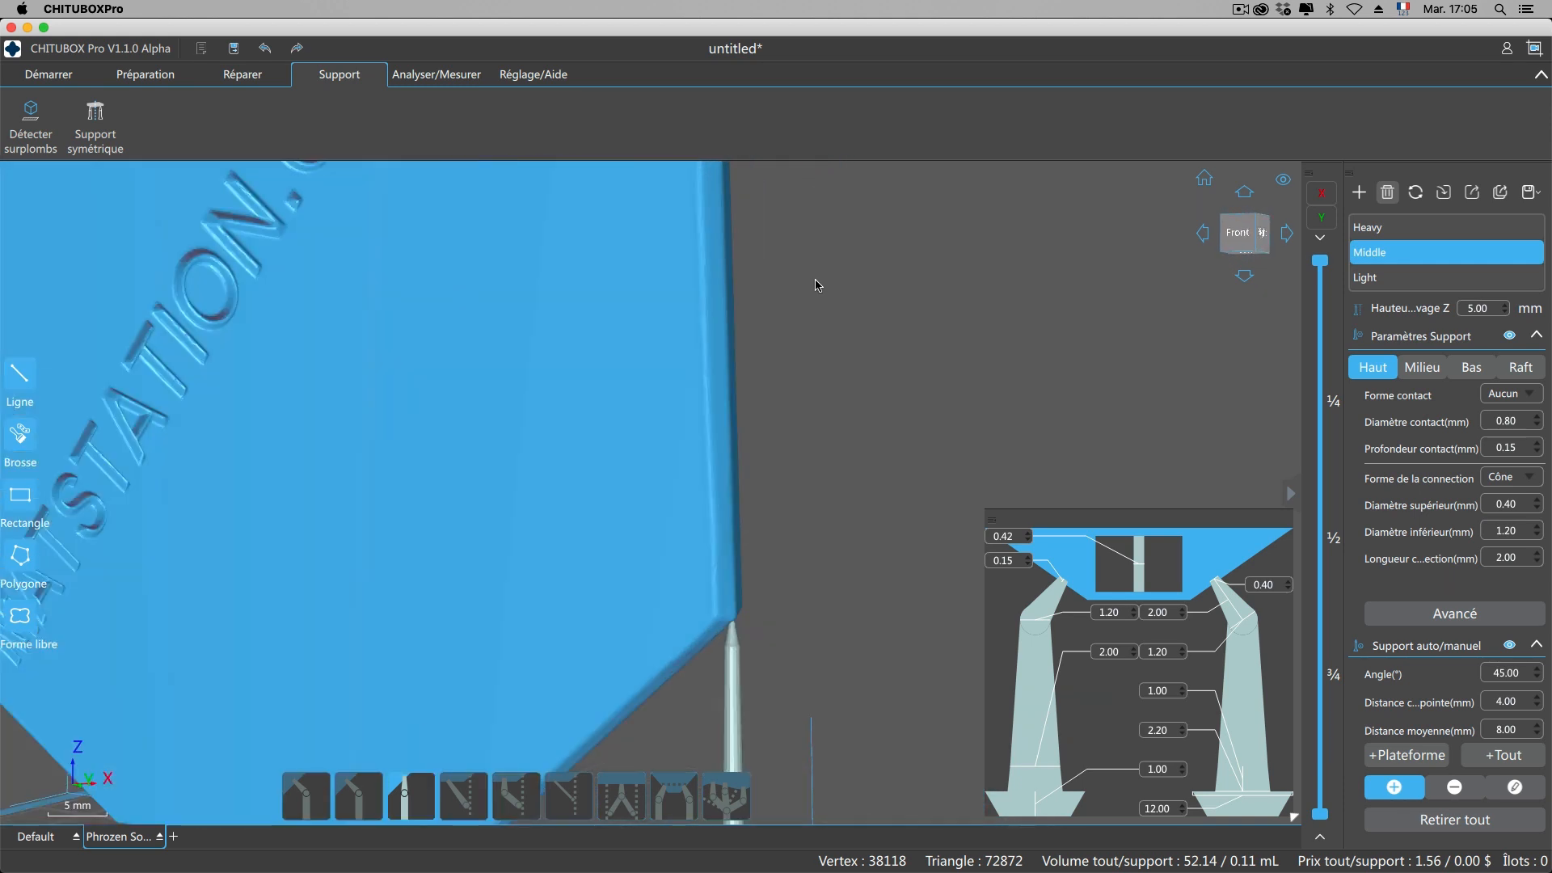
middle_click_drag(828, 381, 839, 210)
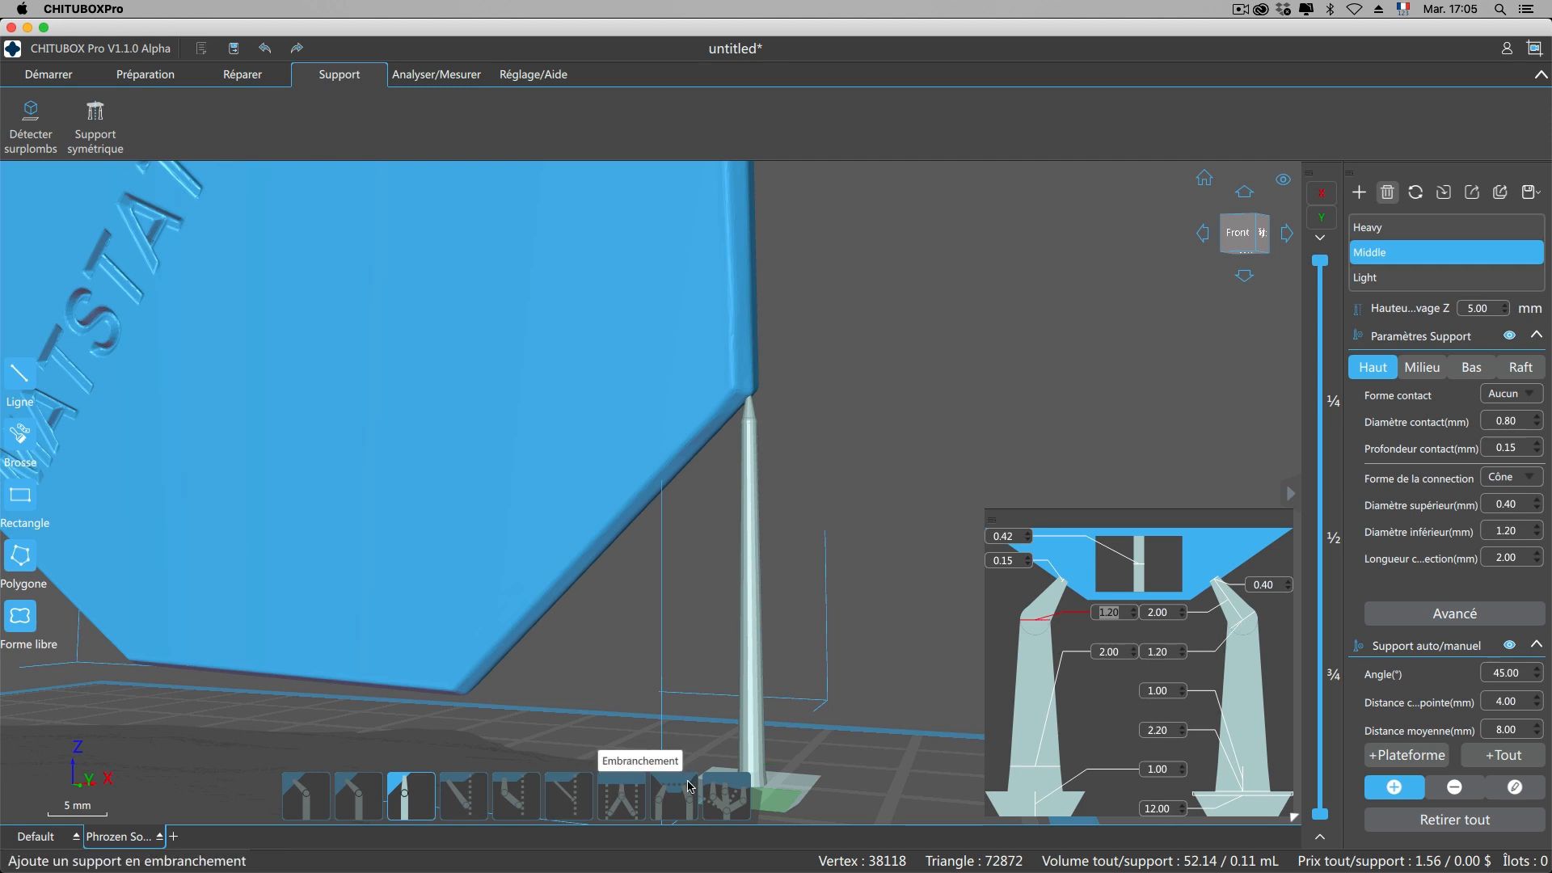
Choose the Forme d'arbre support type and build a branching tree support on the large red overhang of the sculpted face.
left_click(726, 796)
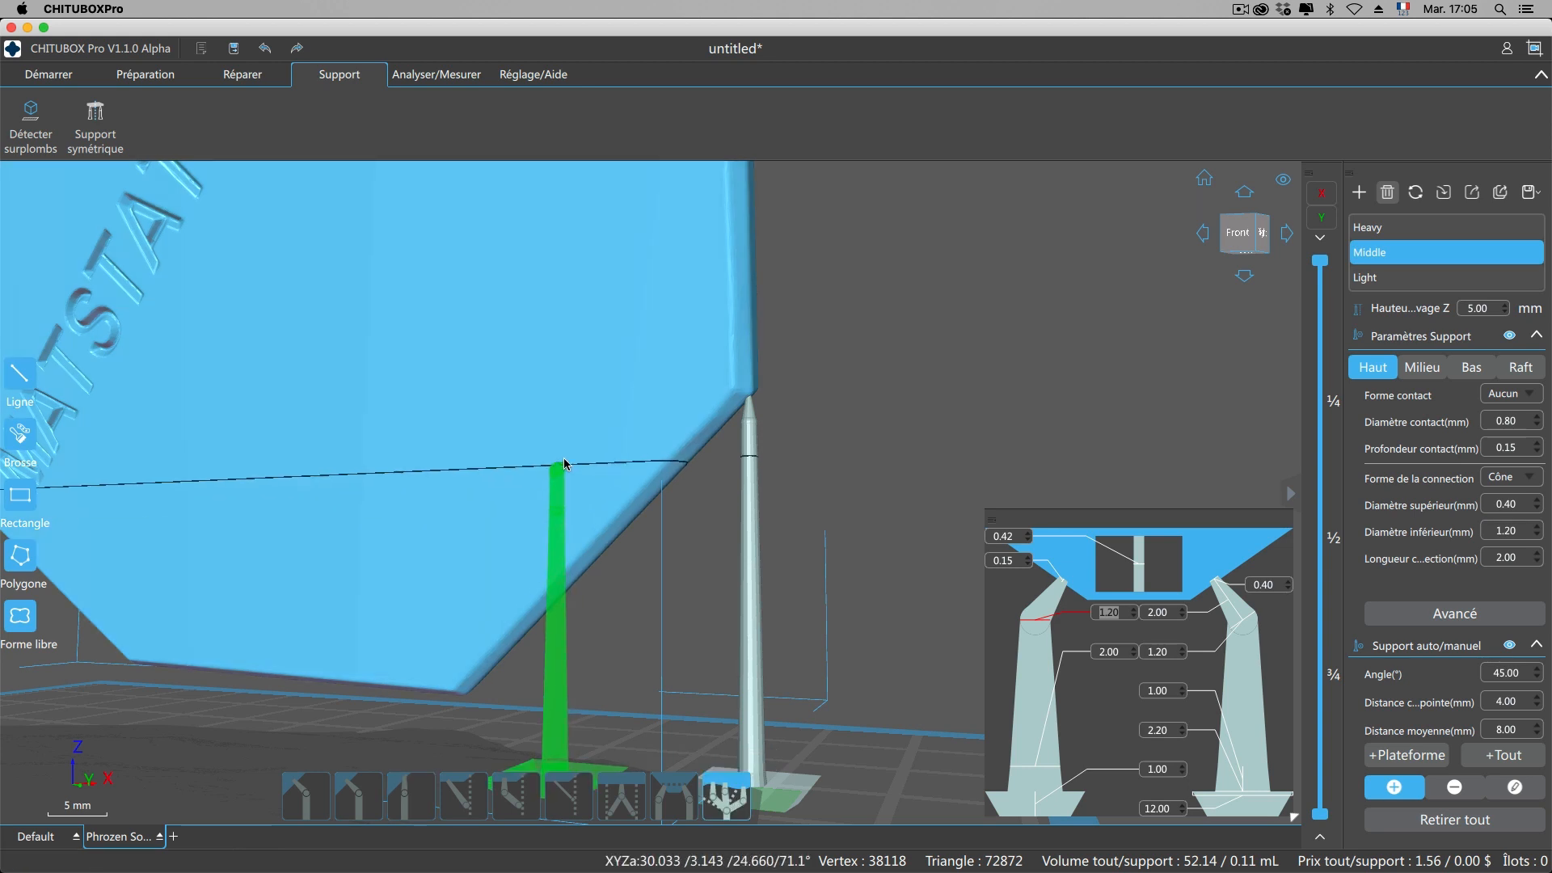
left_click_drag(890, 402, 705, 436)
right_click_drag(706, 435, 714, 388)
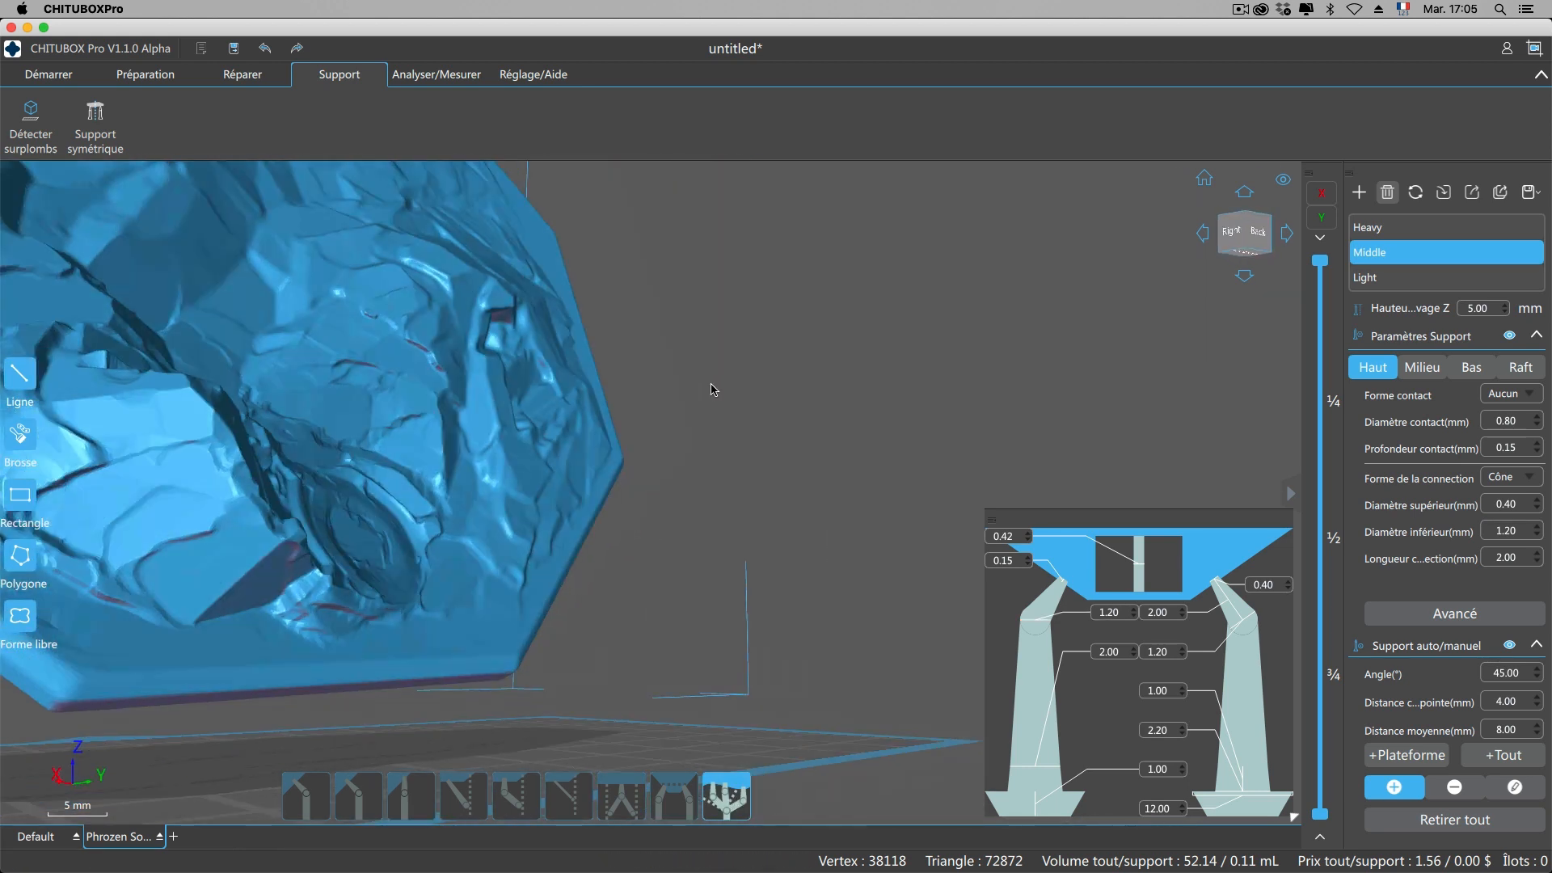
scroll(298, 582, "down", 5)
right_click_drag(667, 518, 600, 480)
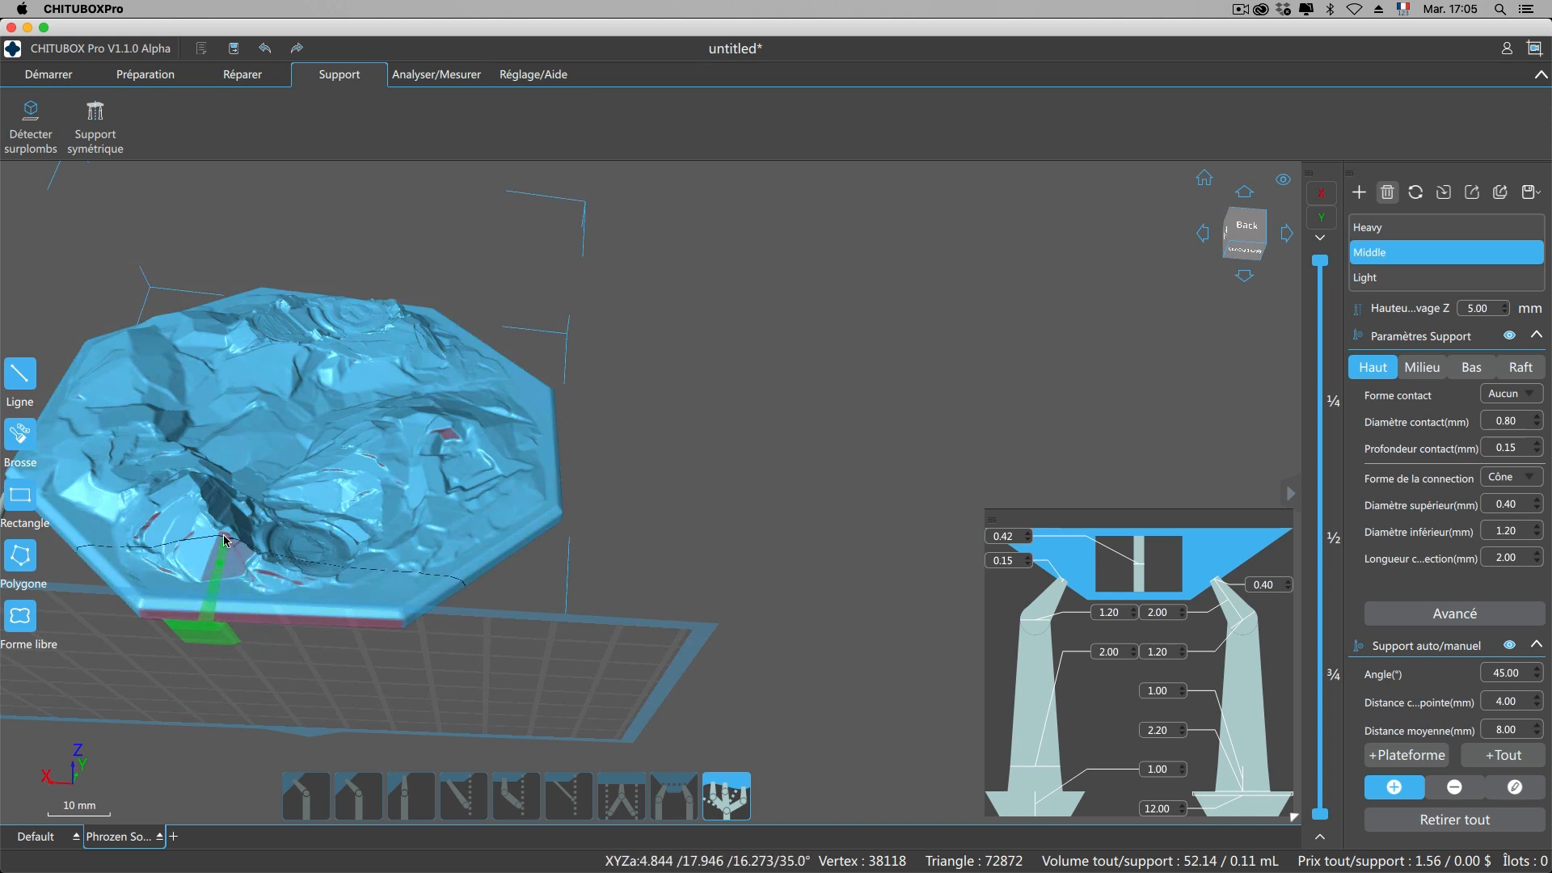
left_click(230, 540)
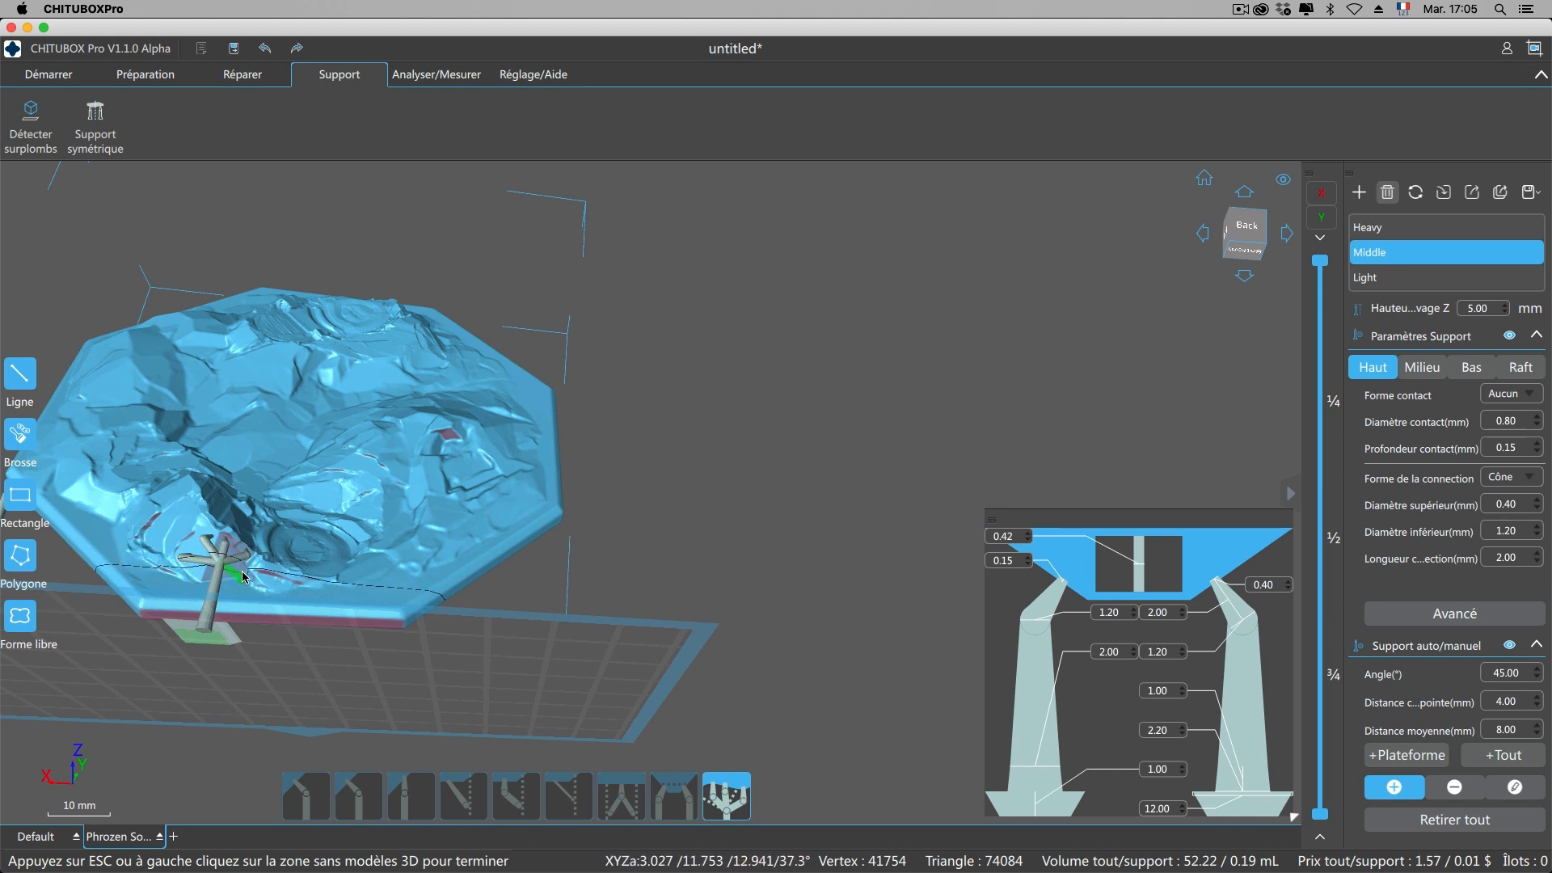
right_click_drag(718, 521, 678, 604)
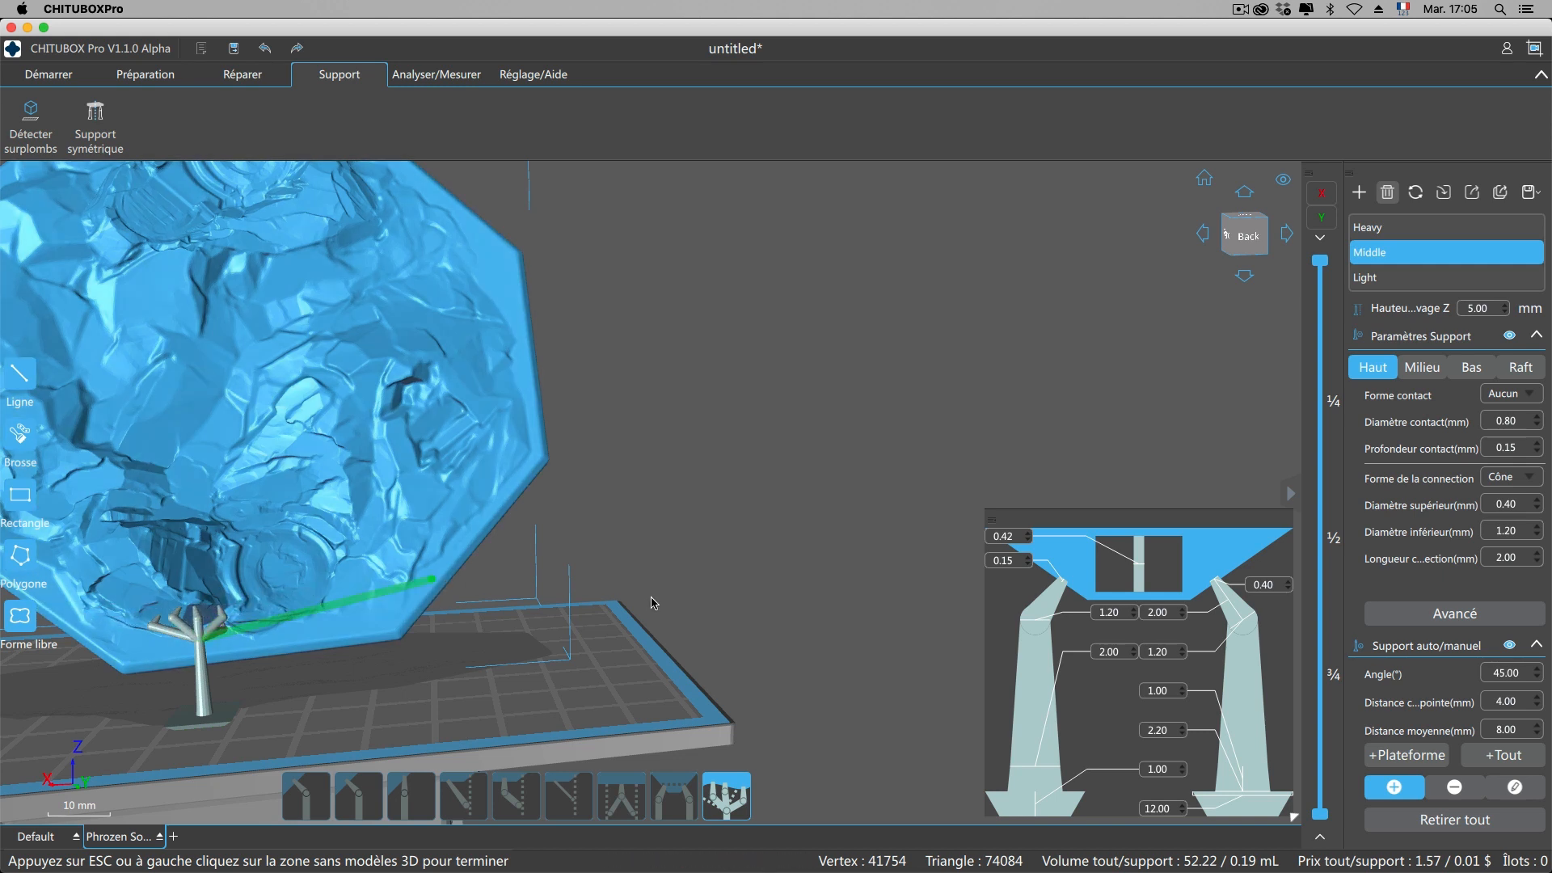
middle_click_drag(653, 603, 865, 555)
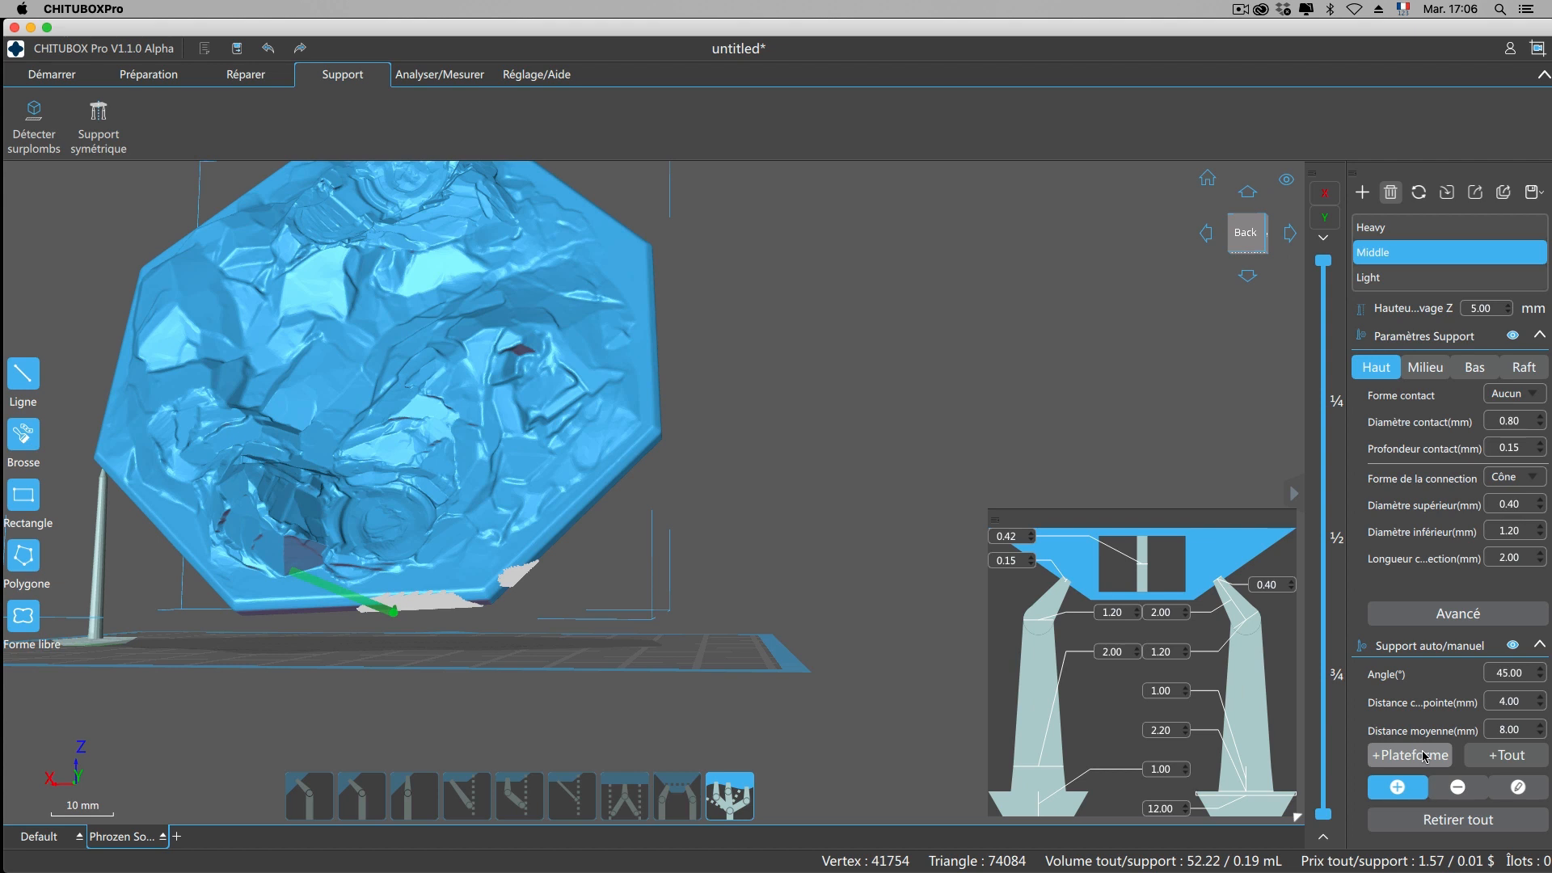
Generate platform-only tree supports on the selected lower edge areas and remove all supports from the model.
left_click(1426, 756)
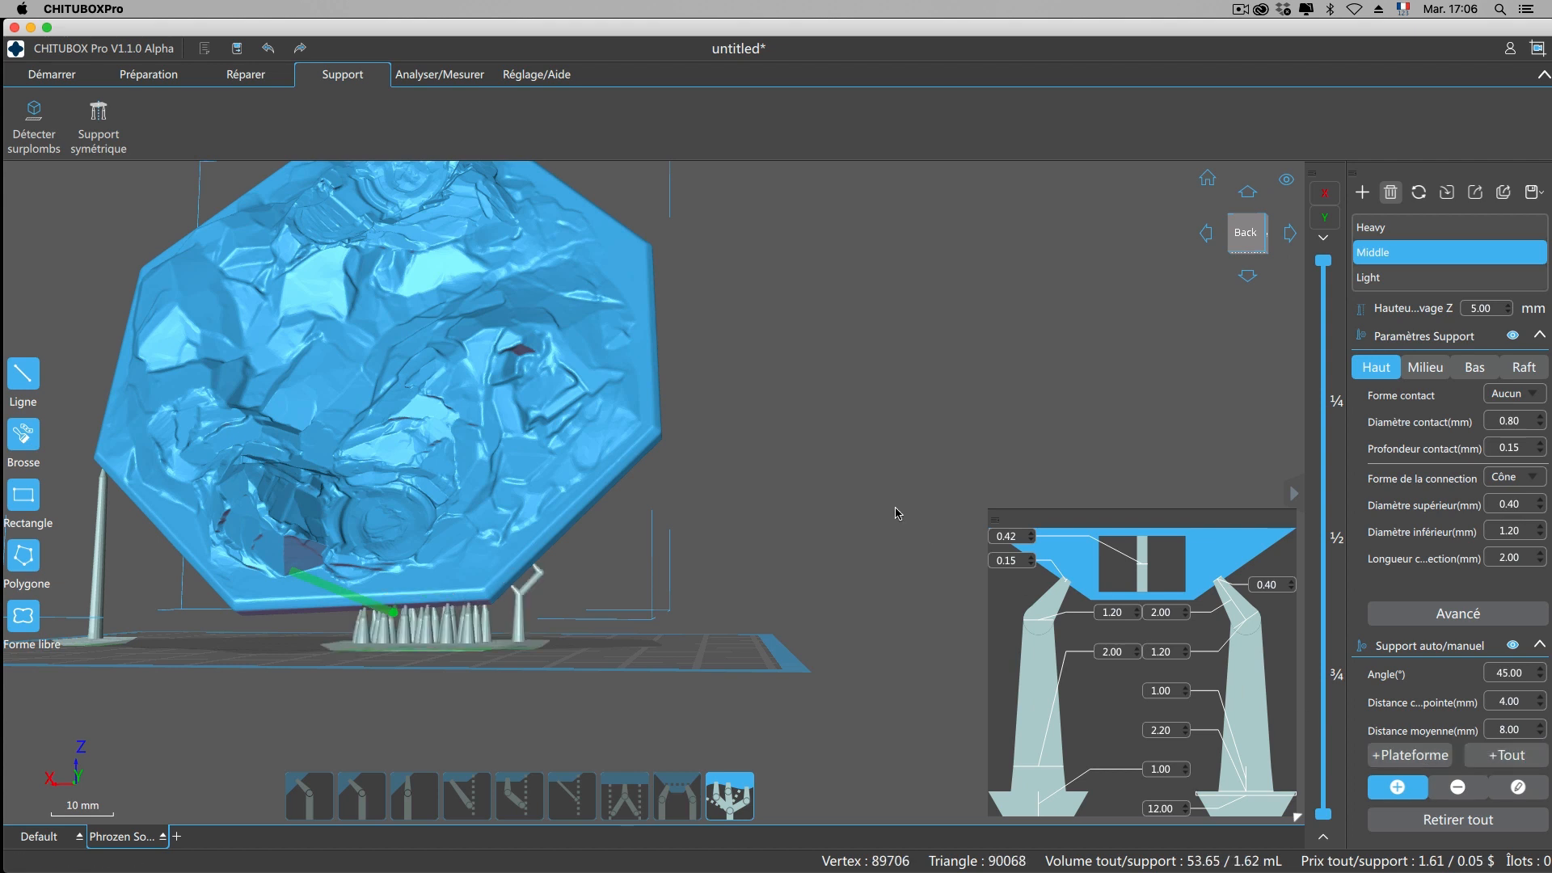
left_click(1415, 818)
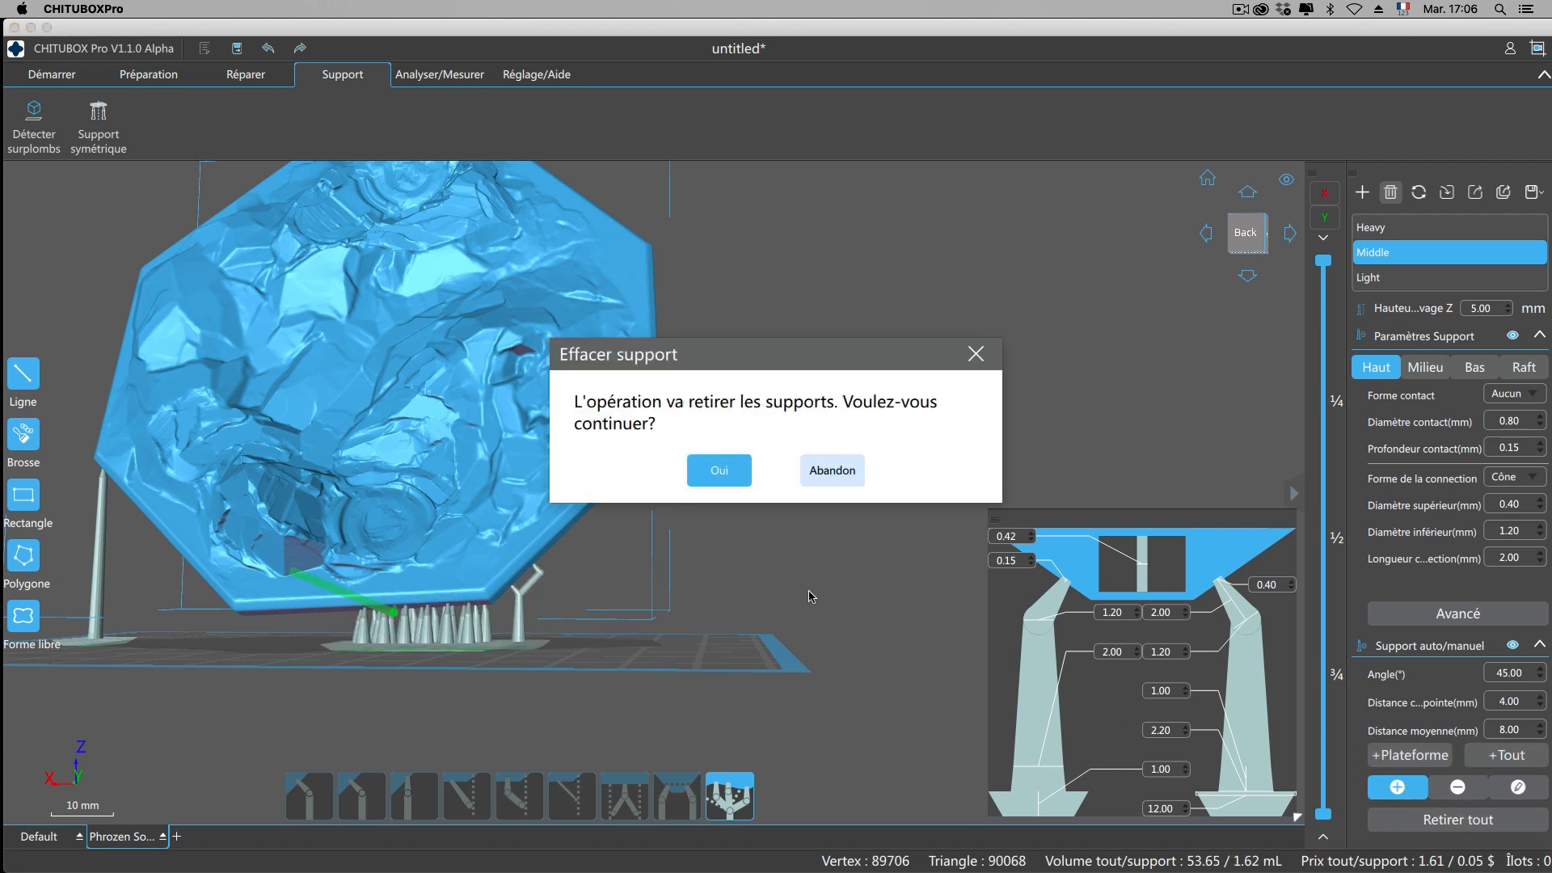
left_click(719, 471)
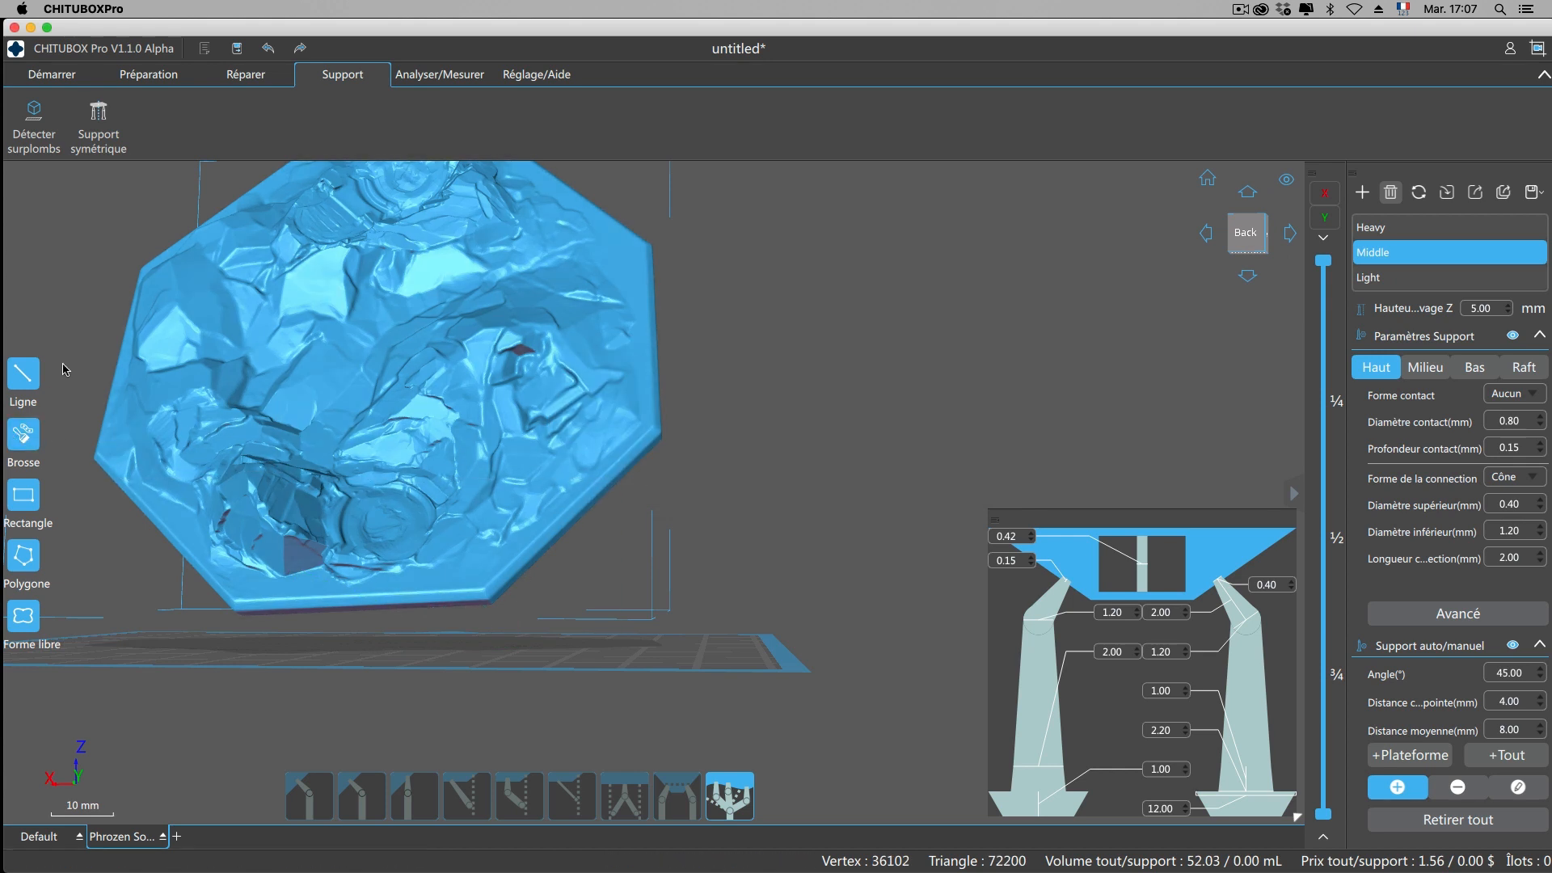
Raise the model above the build plate along Z to about 7.81 mm with the Move tool.
left_click(150, 75)
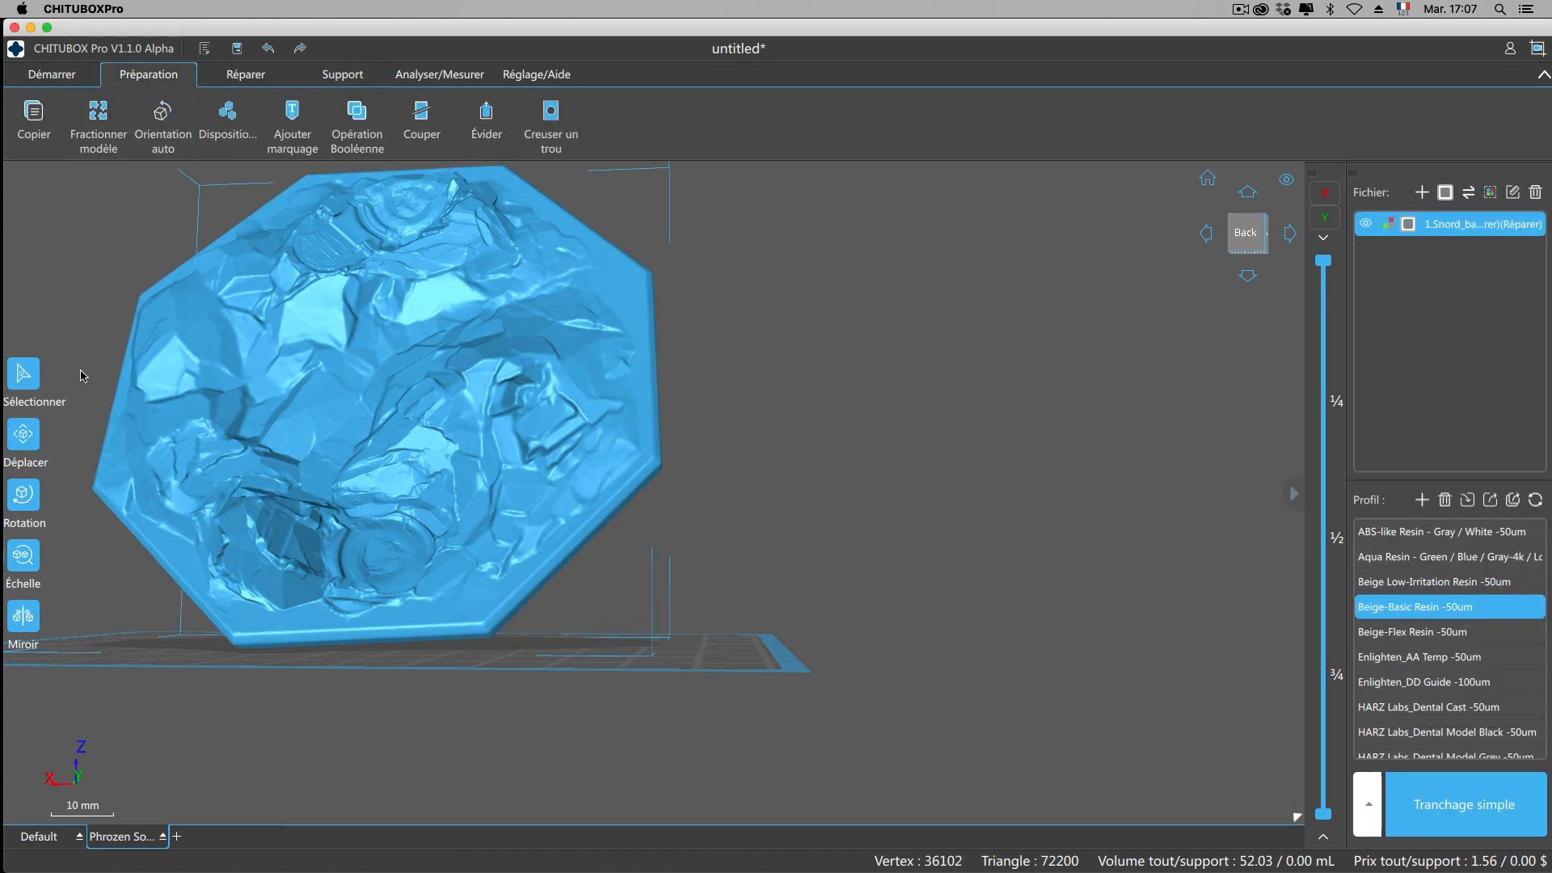
left_click(22, 434)
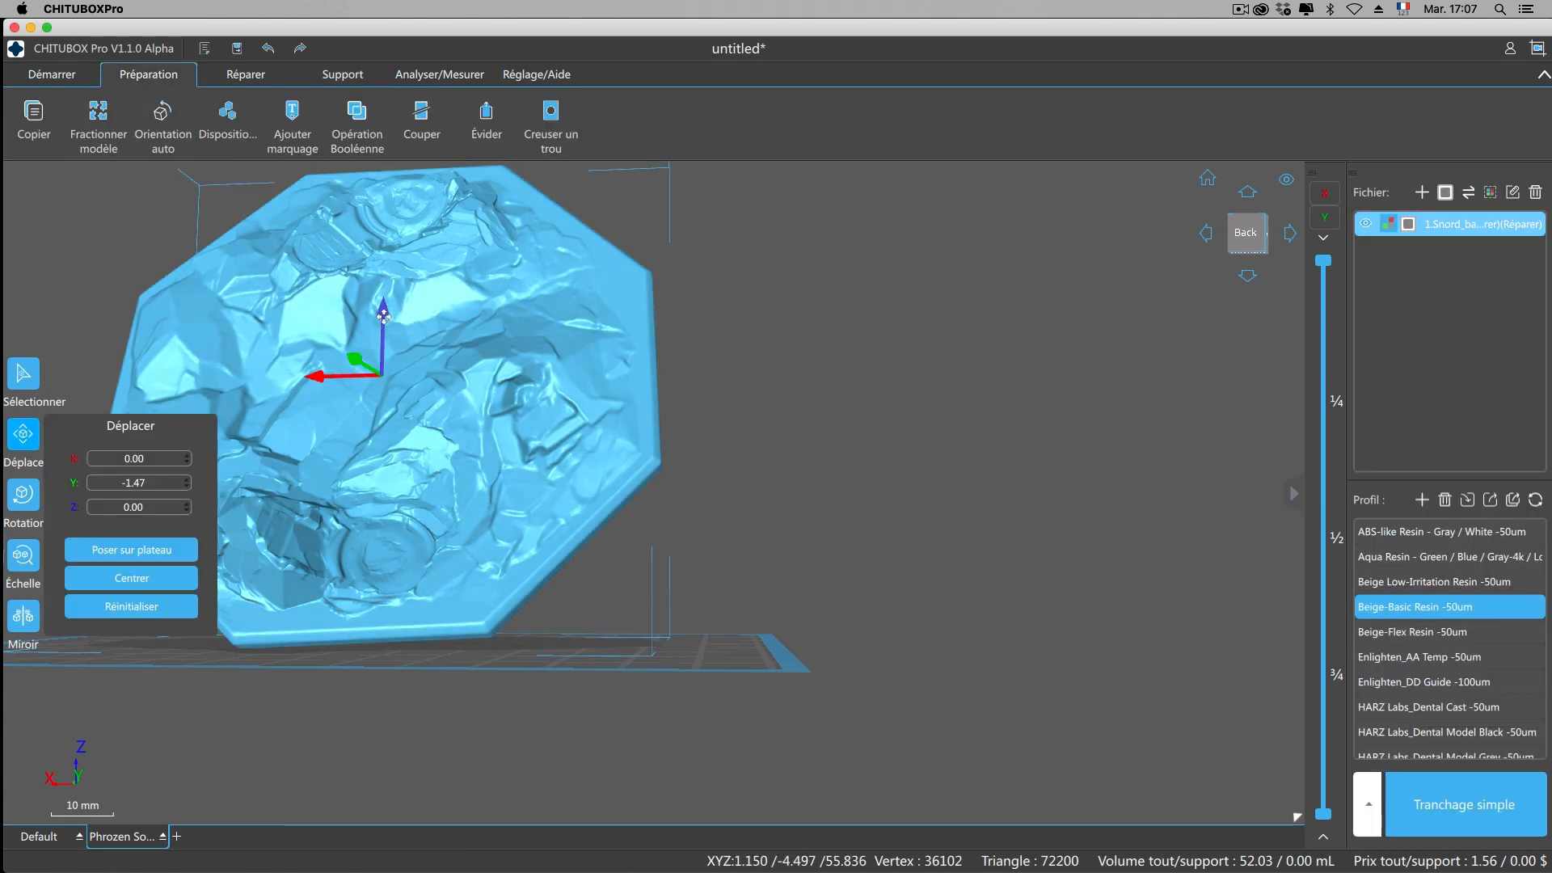
left_click_drag(383, 316, 389, 282)
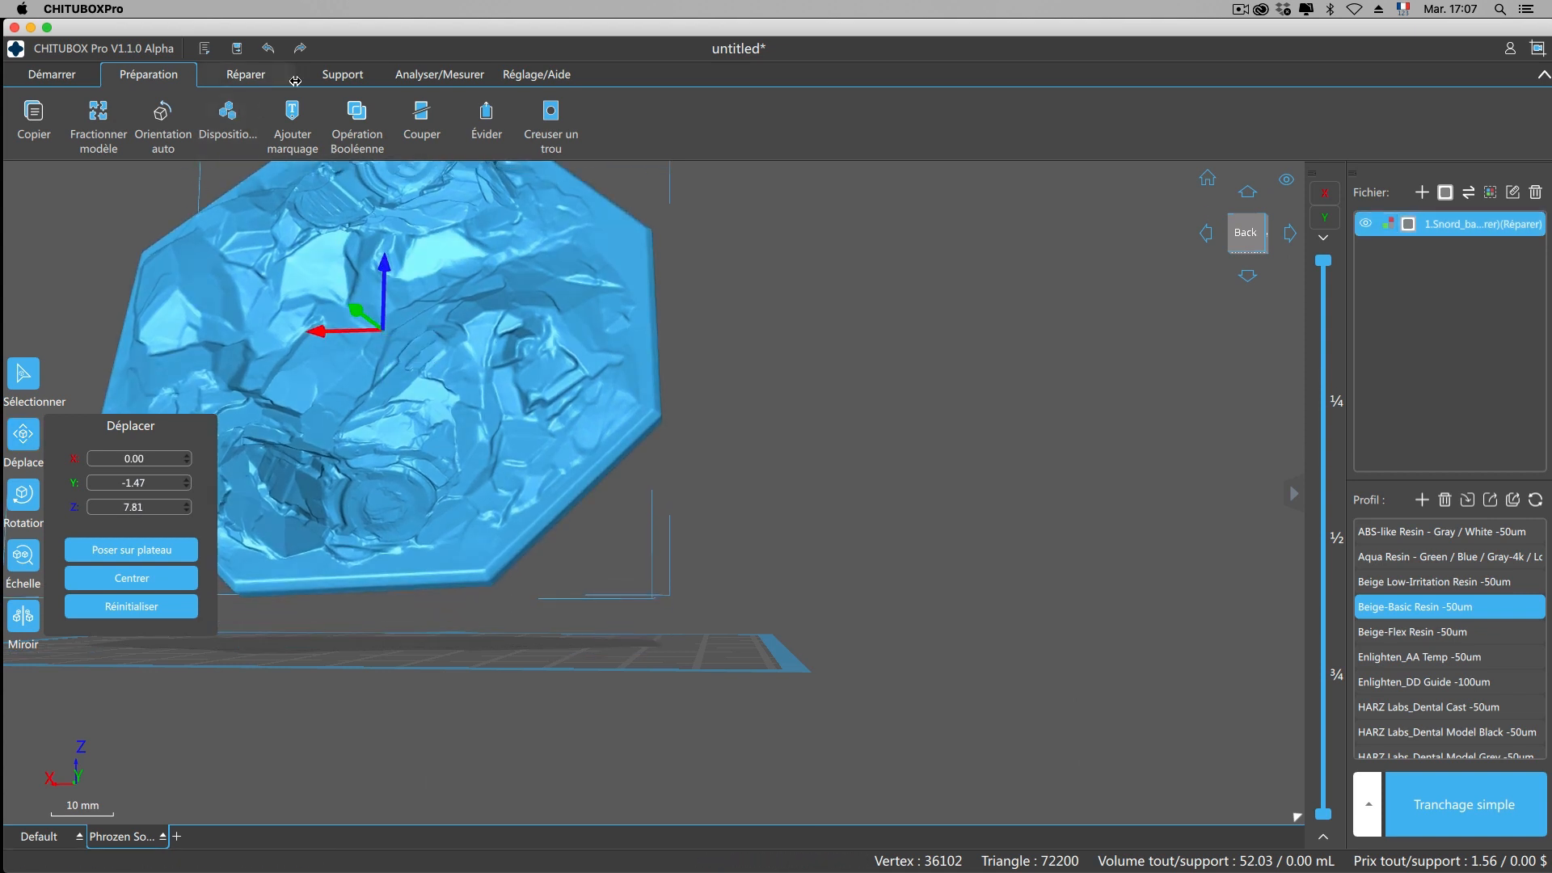
Generate Forme d'arbre supports automatically over the whole model and examine the trees under its lower edges.
left_click(332, 76)
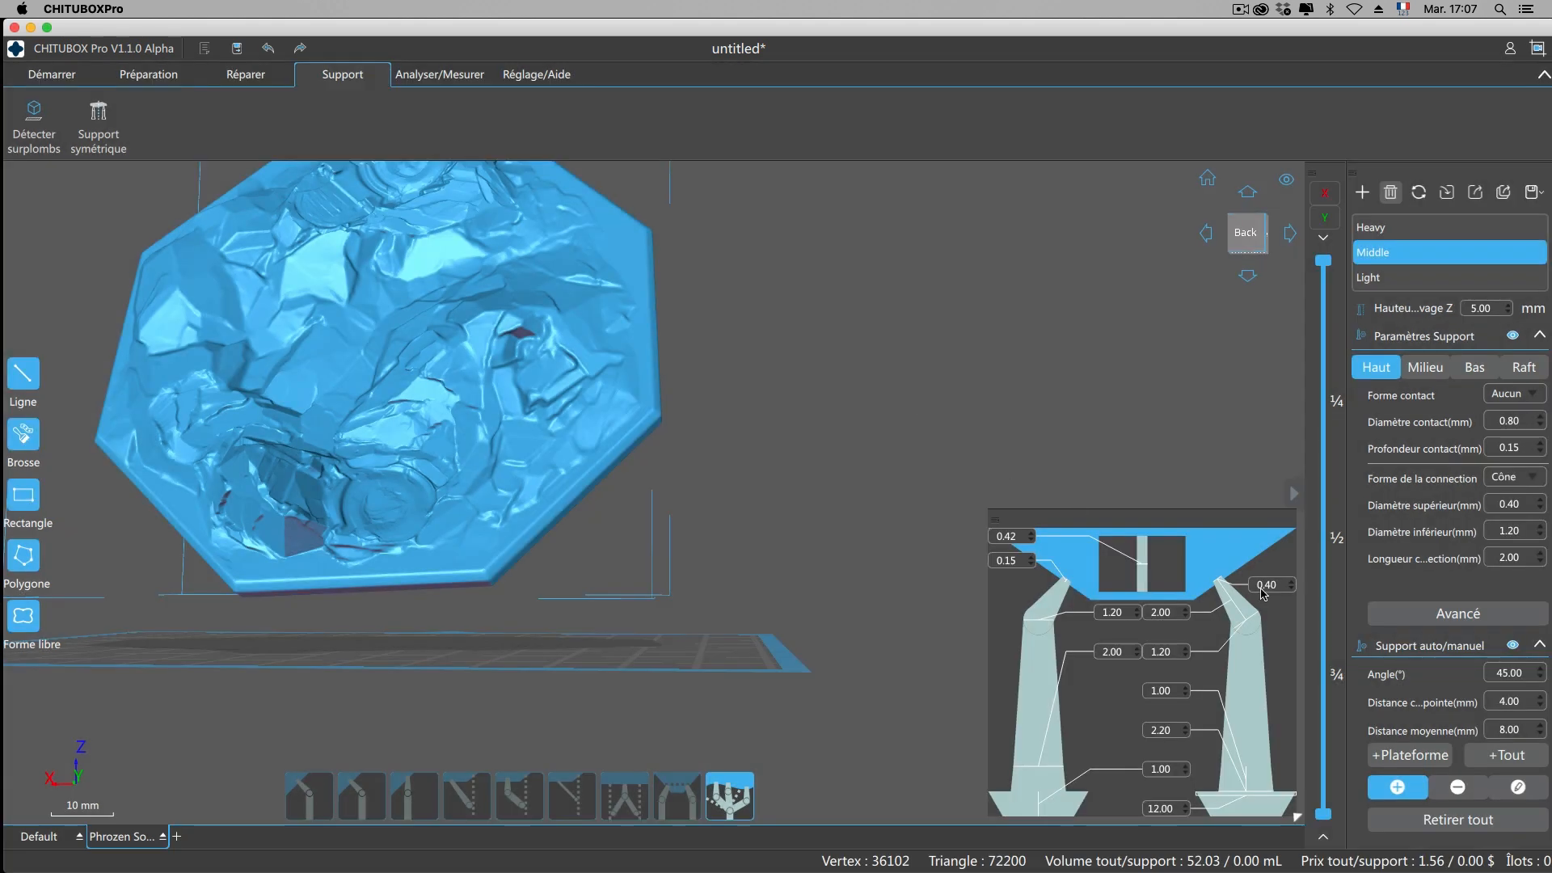
left_click(1496, 758)
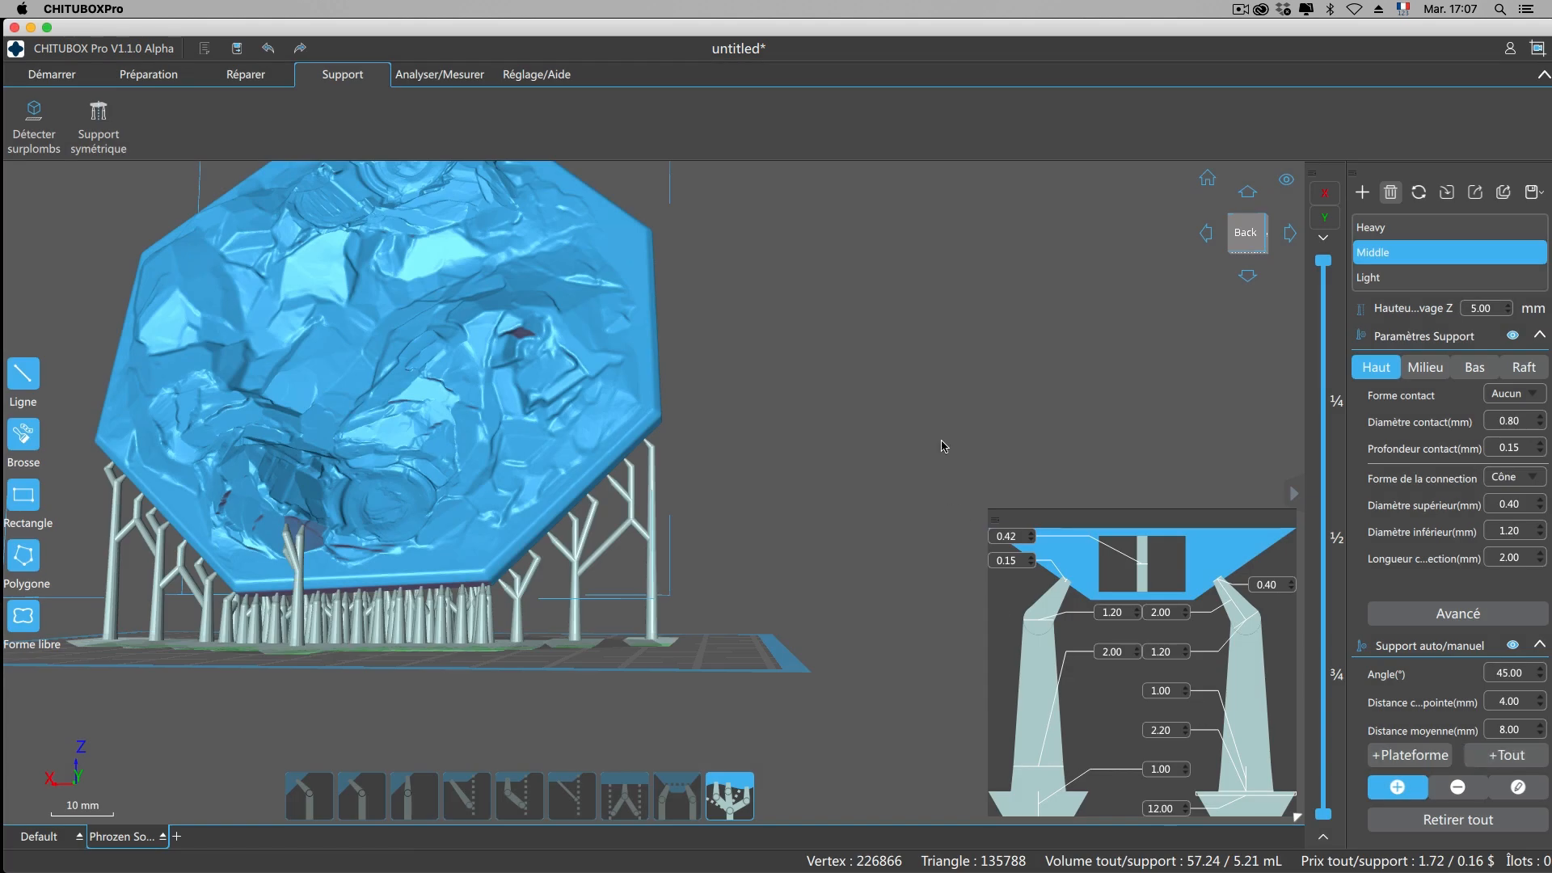
right_click_drag(939, 429, 958, 431)
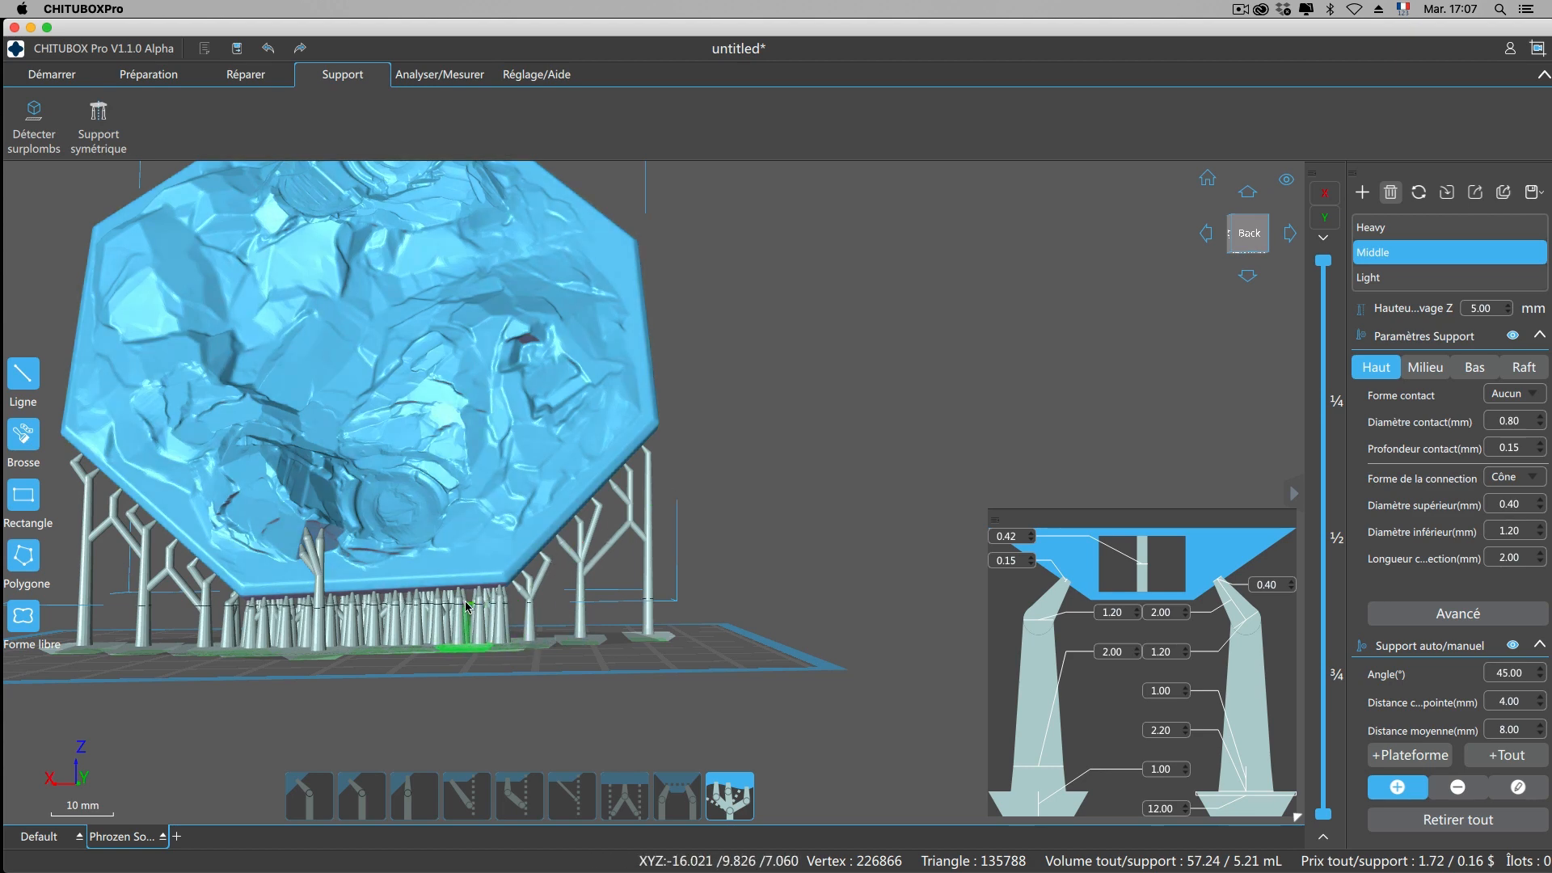
mouse_move(518, 599)
right_mouse_down()
mouse_move(359, 608)
mouse_move(594, 584)
mouse_move(518, 635)
right_mouse_up()
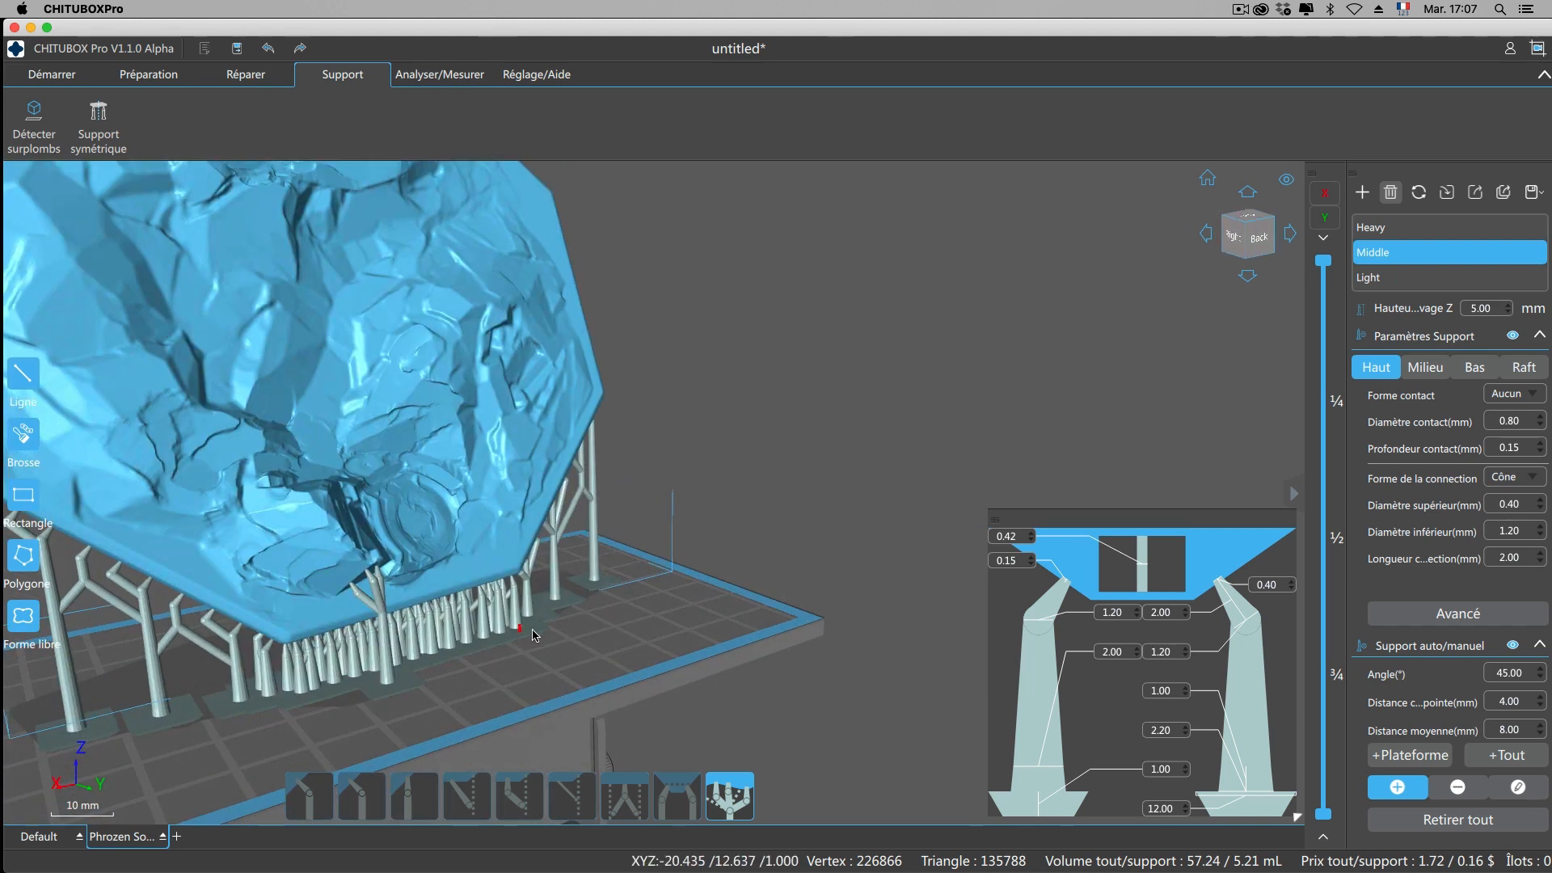
Place a single tall tree support under the right side corner of the flat lettered face.
middle_click_drag(531, 636, 715, 636)
scroll(715, 635, "down", 2)
right_click_drag(660, 653, 857, 651)
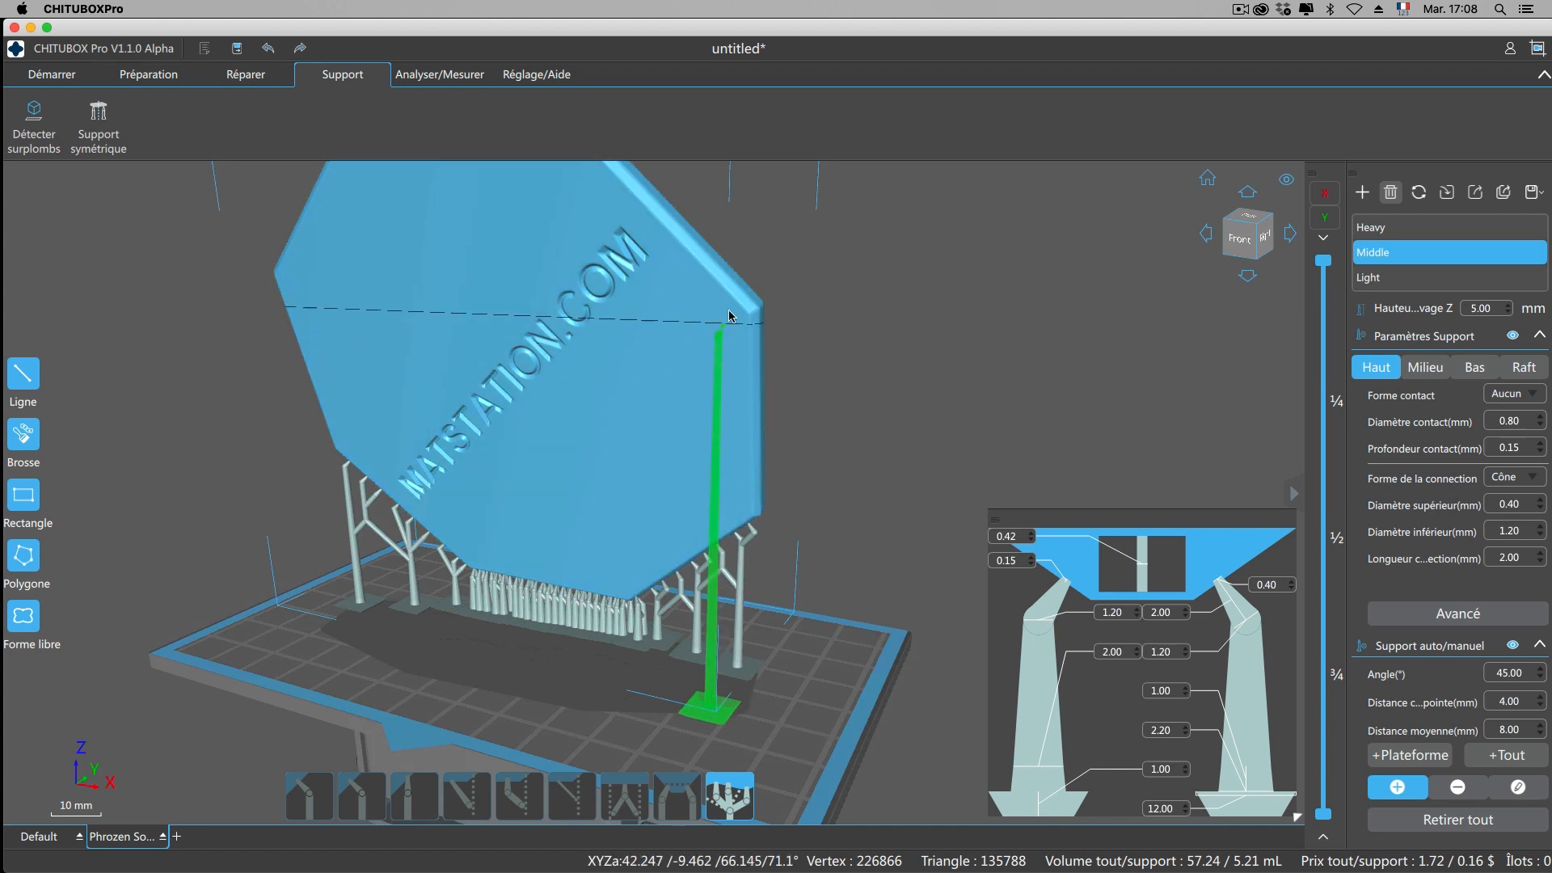
left_click(742, 317)
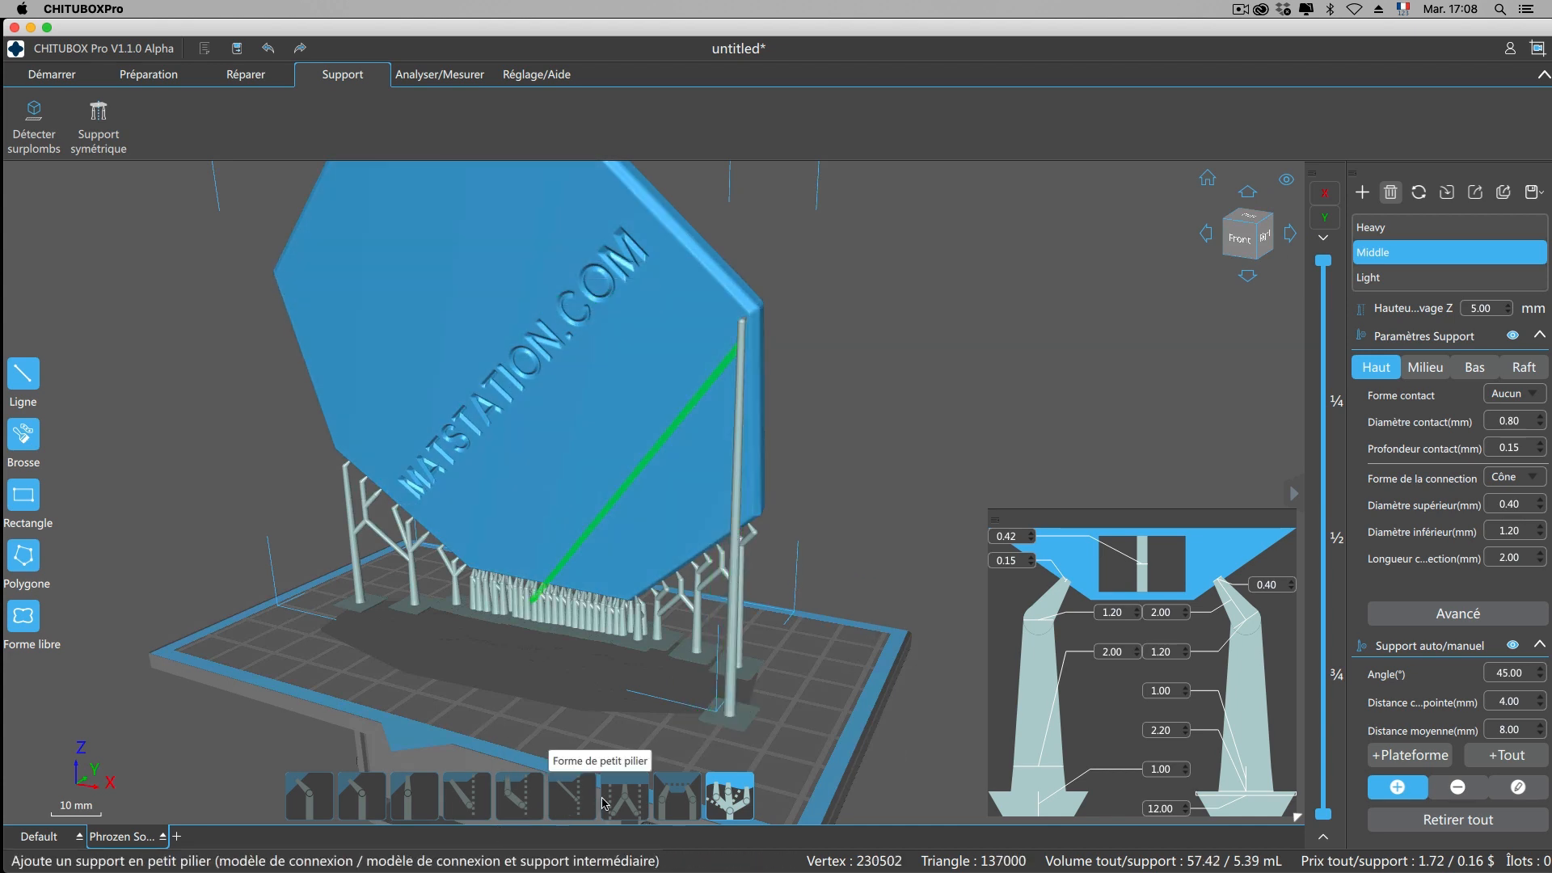
Choose the arch-shaped pillar support type and build a row of braced pillars across the lettered face at the height of its uppermost lettering.
left_click(678, 796)
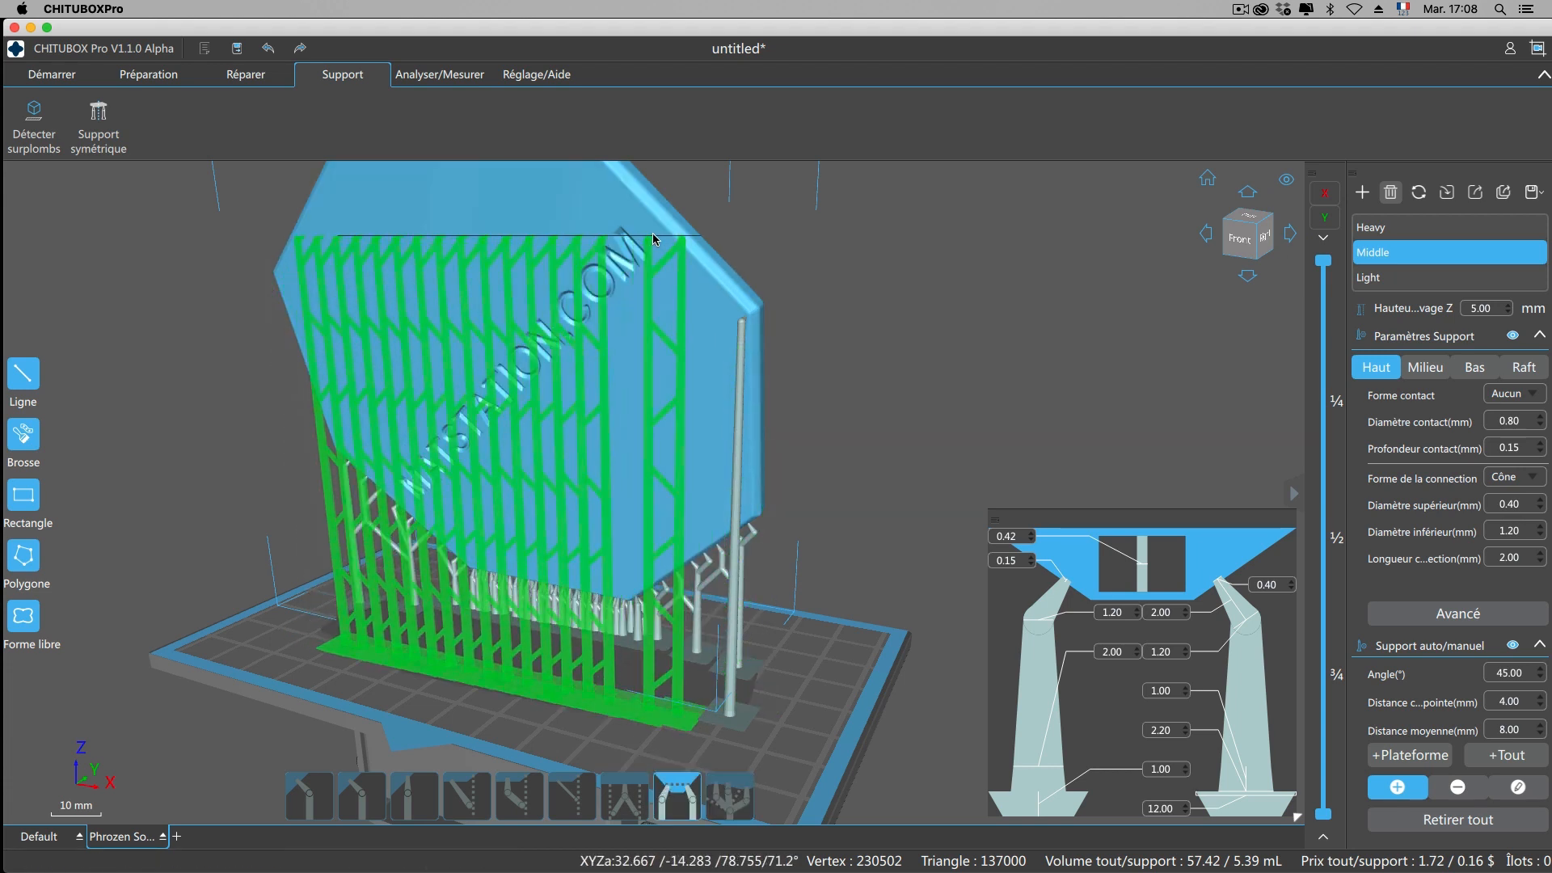
scroll(648, 232, "up", 1)
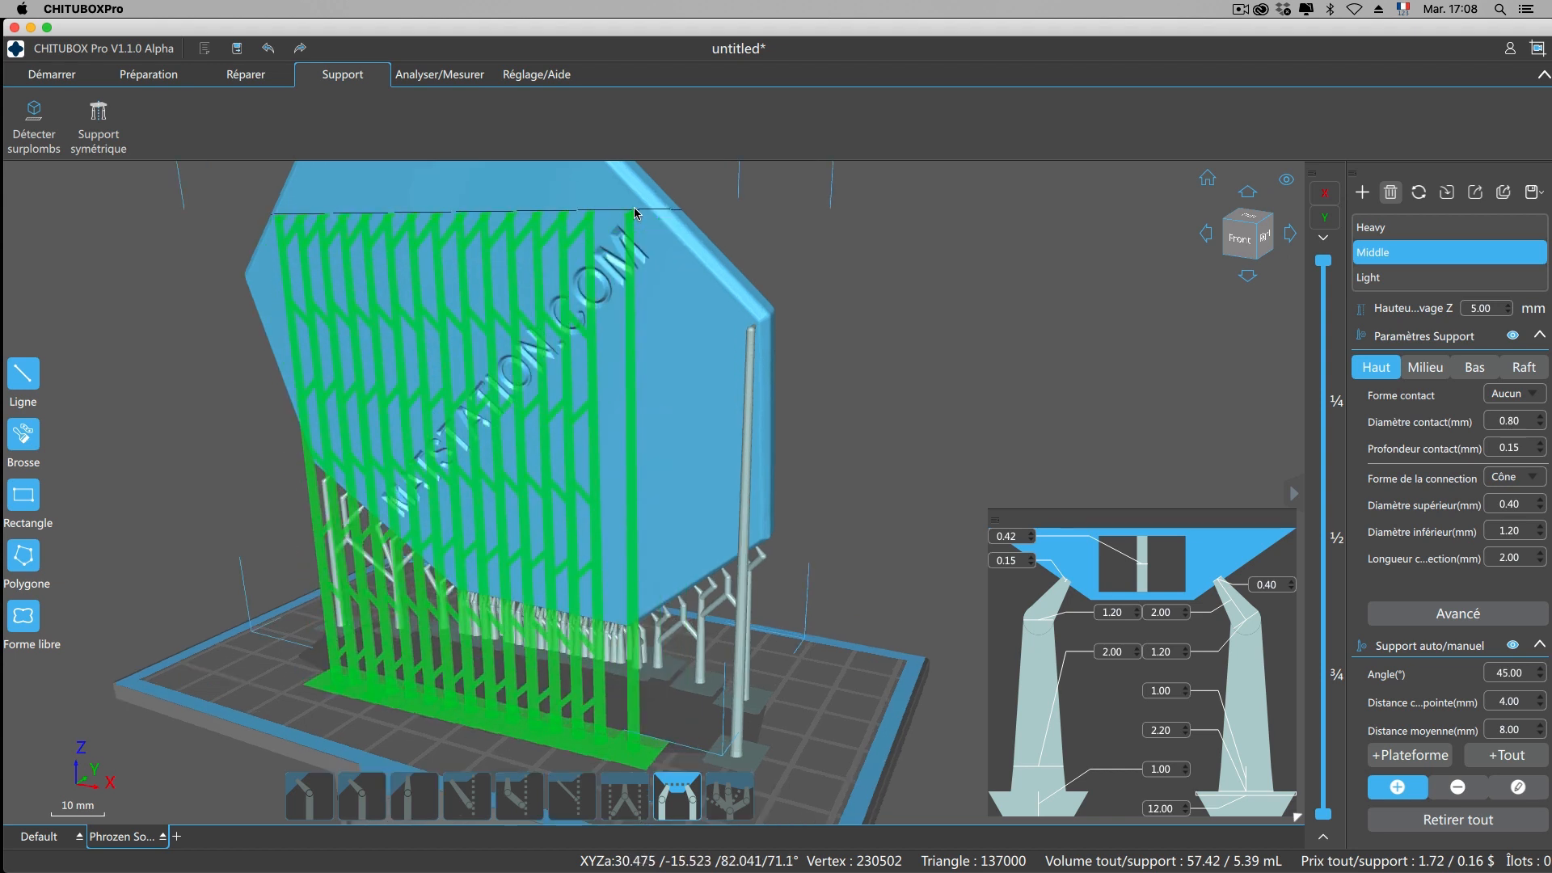
left_click(645, 213)
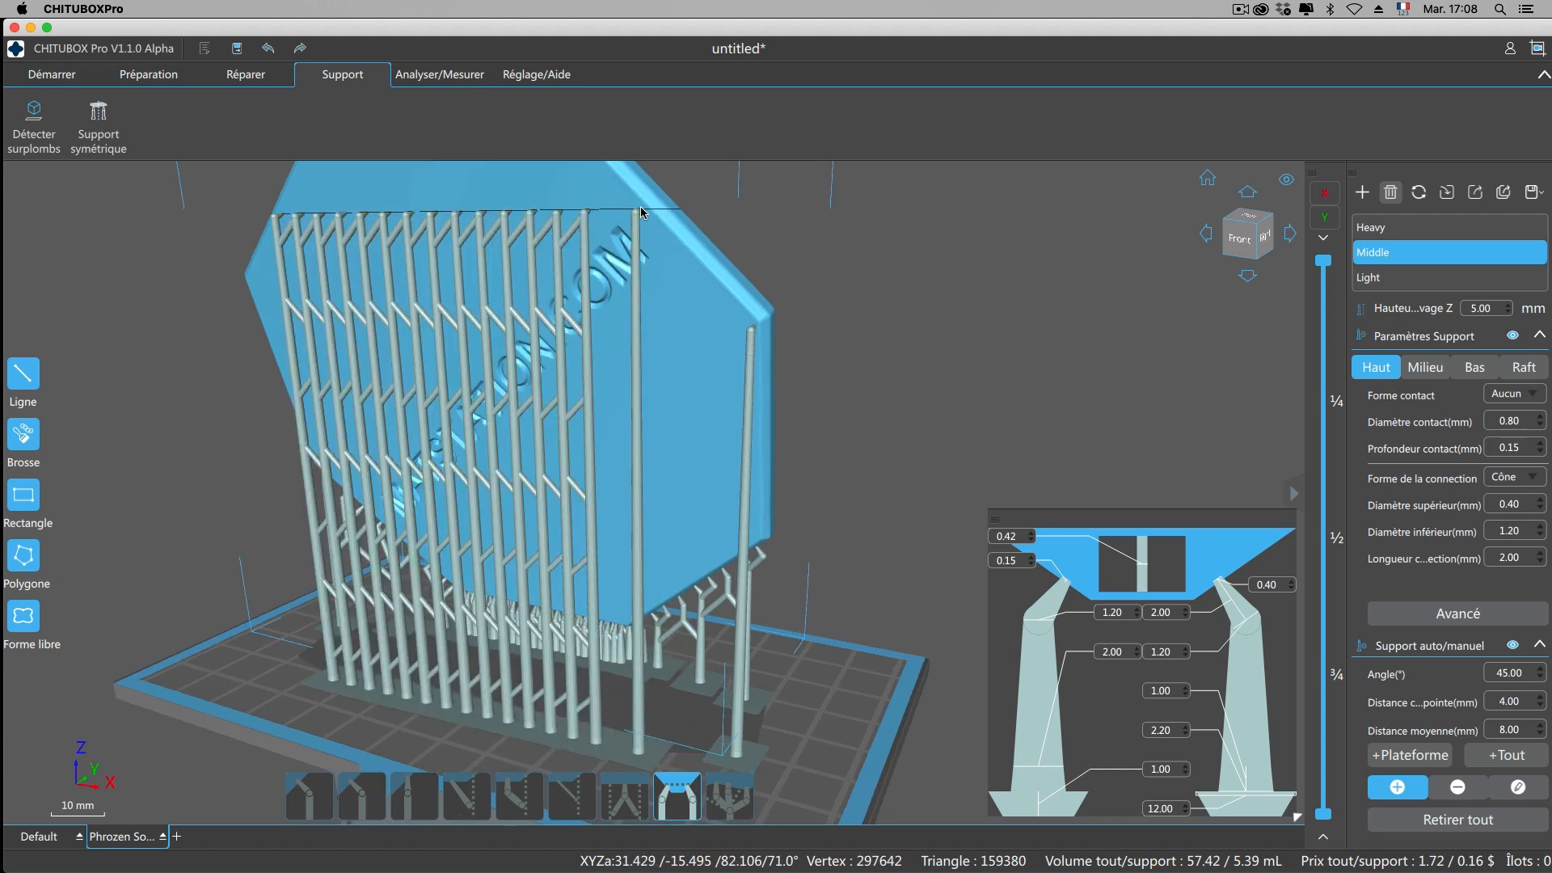
Add a Forme de petit pilier support beside the outermost braced pillar, near the left side edge of the lettered face.
right_click_drag(722, 210, 956, 224)
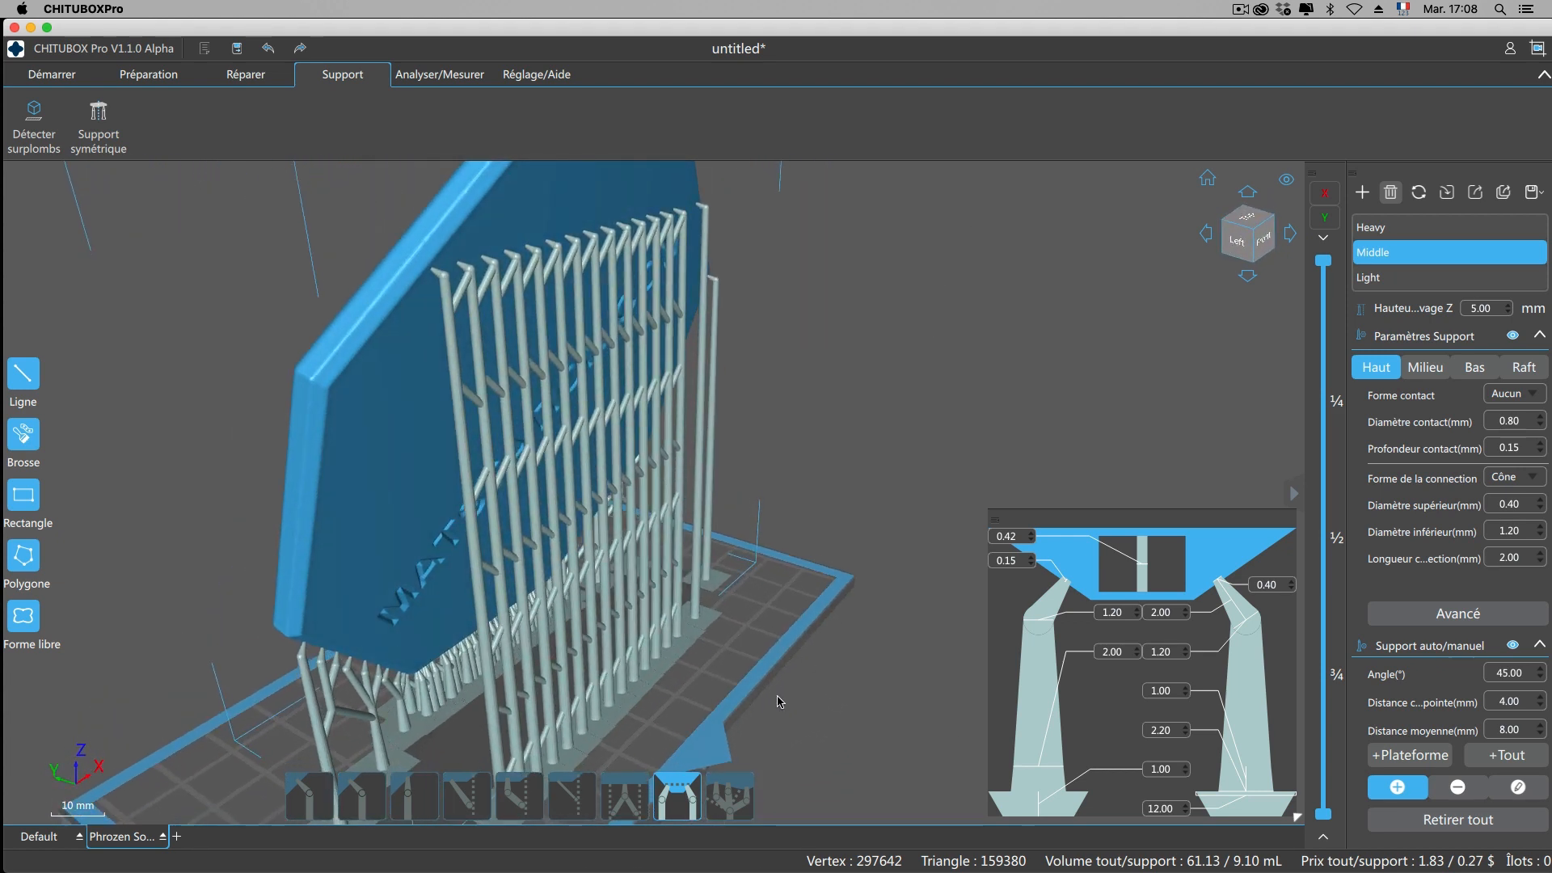
left_click(624, 796)
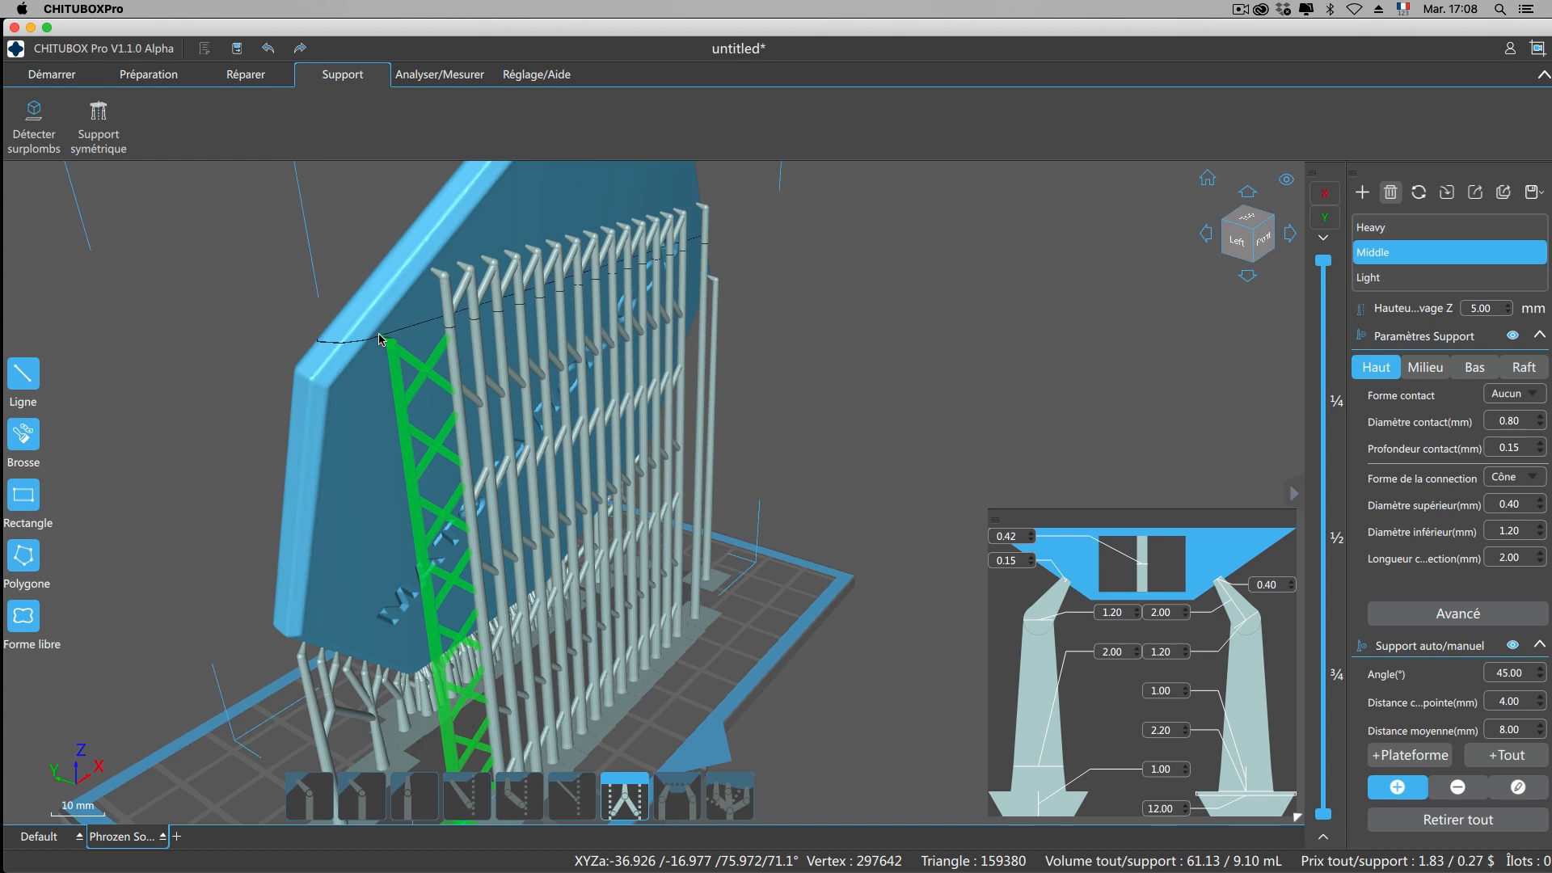
left_click(380, 338)
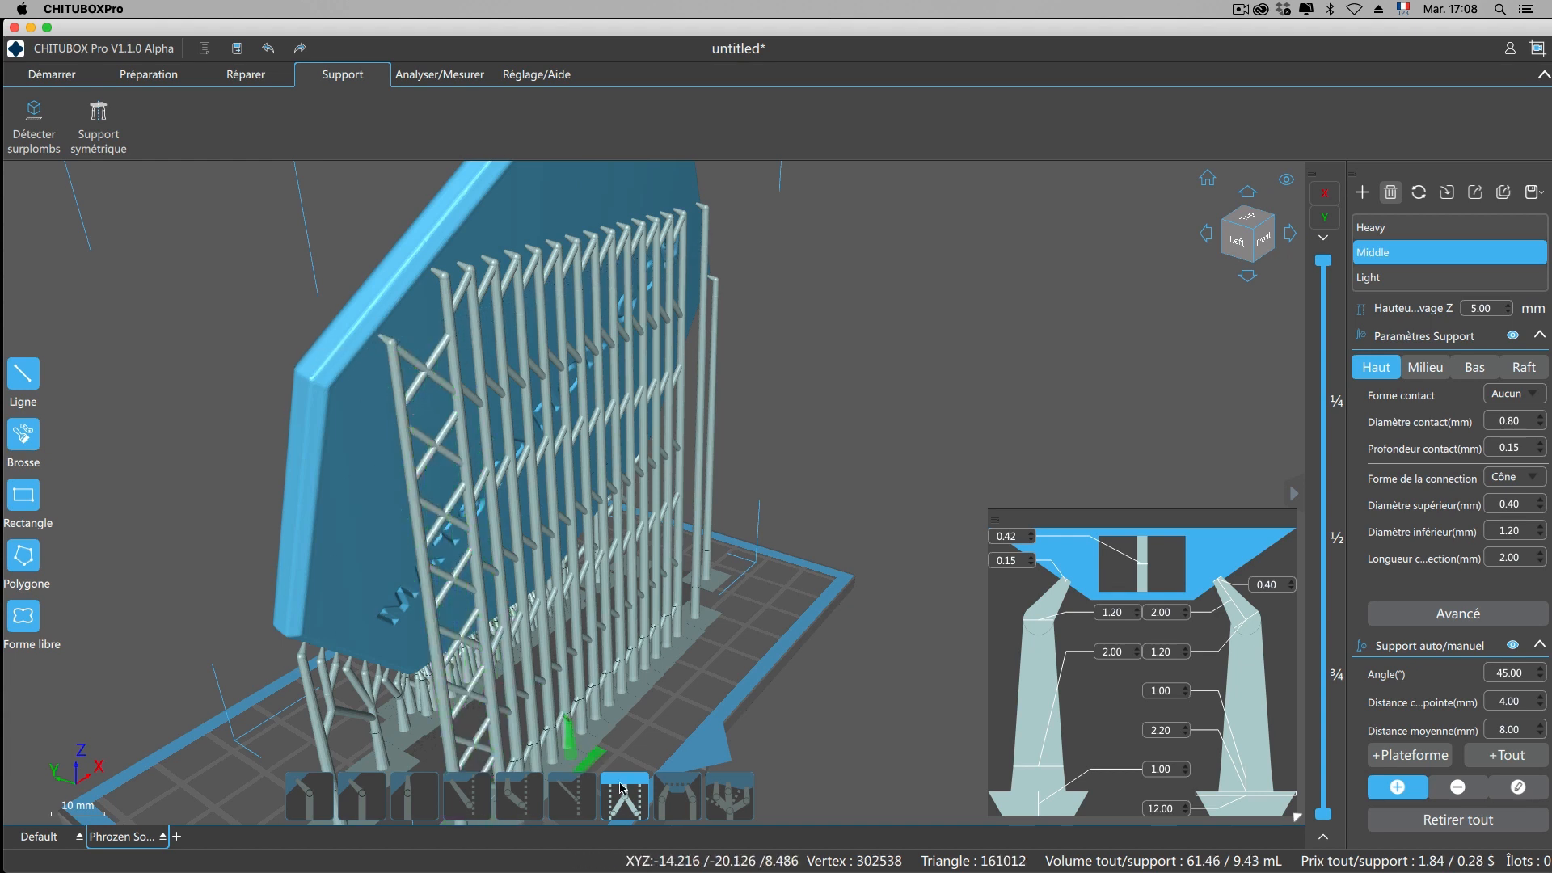
Choose the thin model-to-model support type and place a short strut just below the upper left corner of the lettered face.
left_click(582, 800)
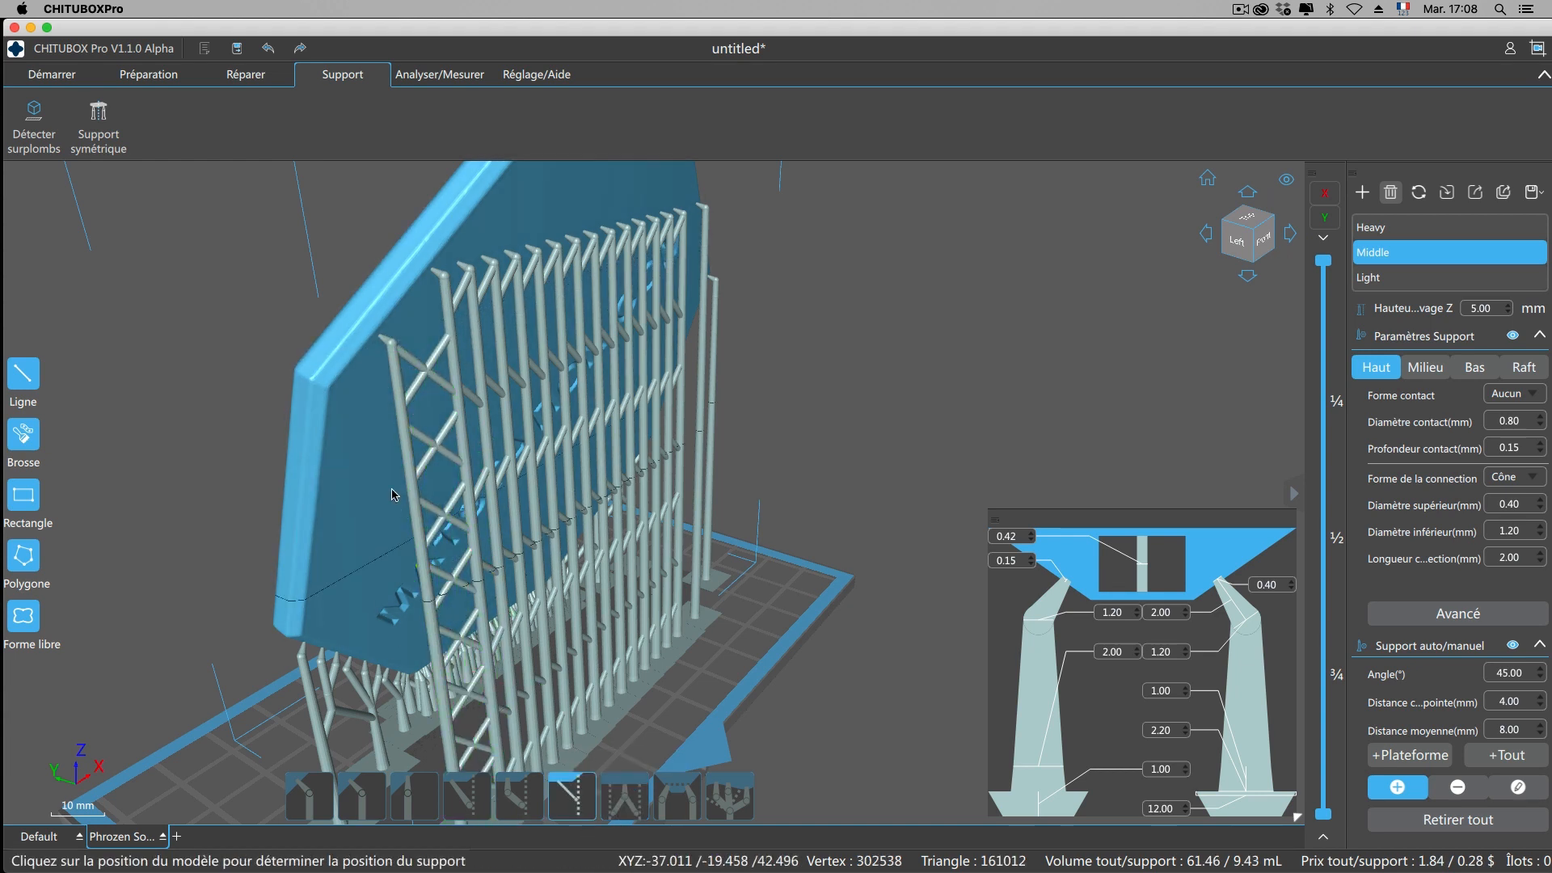
scroll(485, 257, "down", 3)
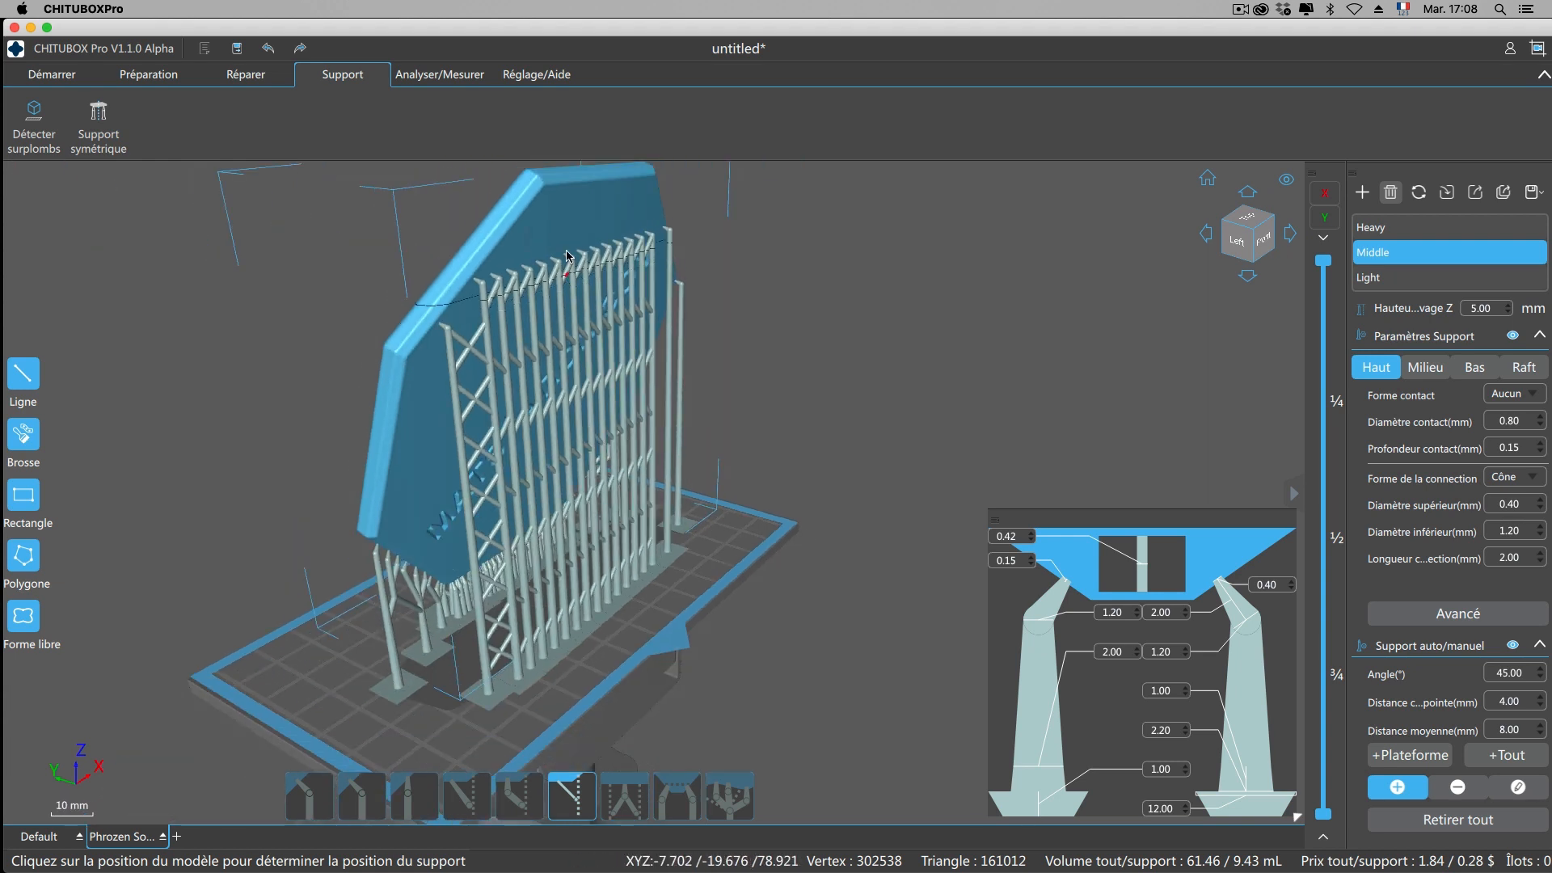
left_click(544, 192)
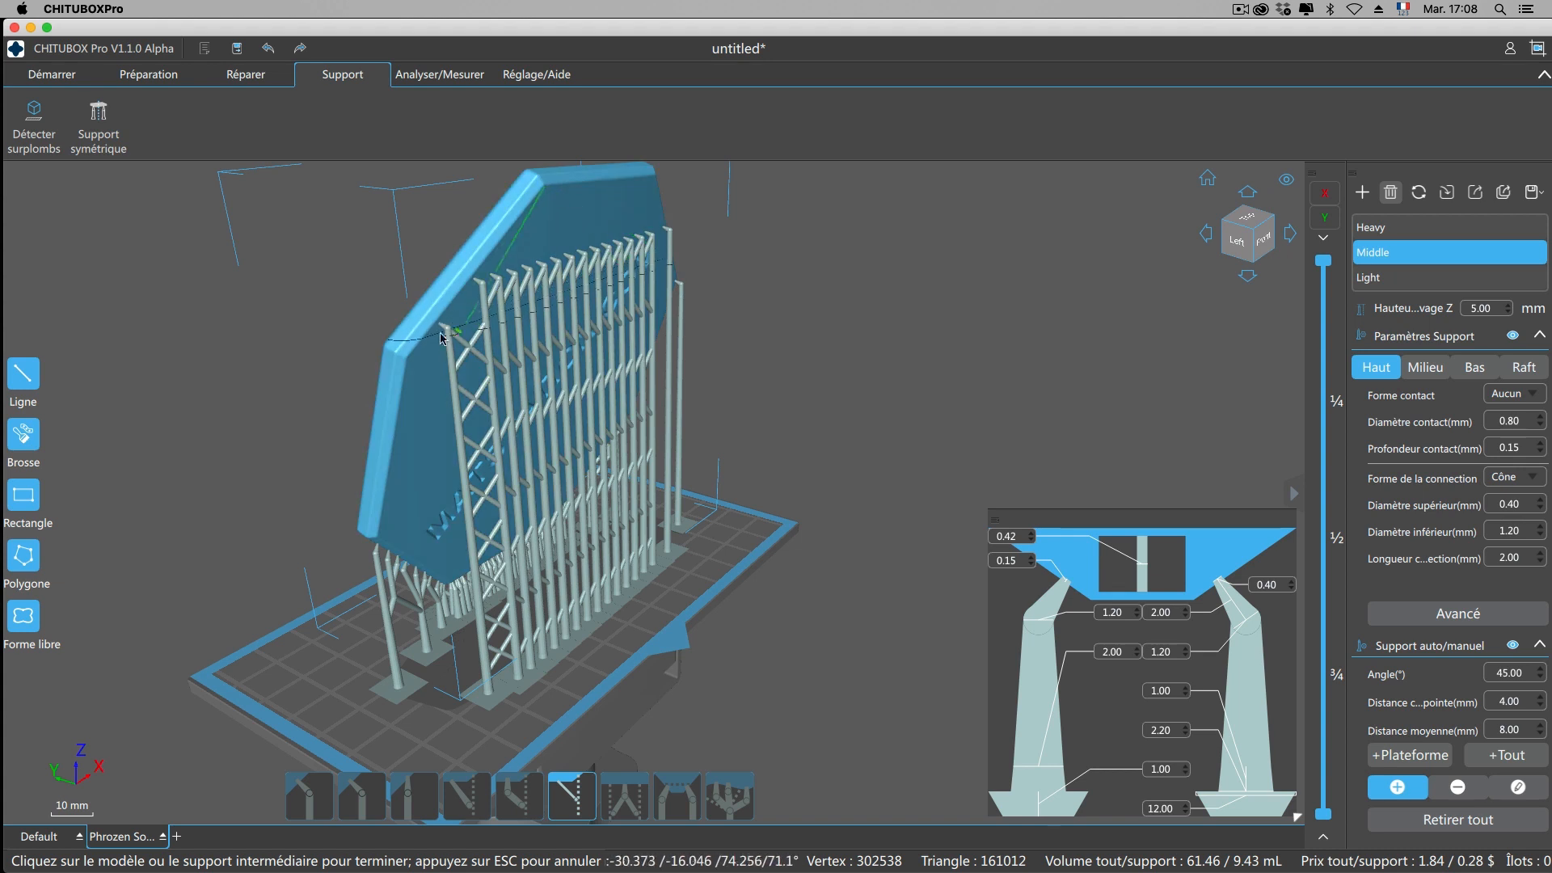
left_click(549, 216)
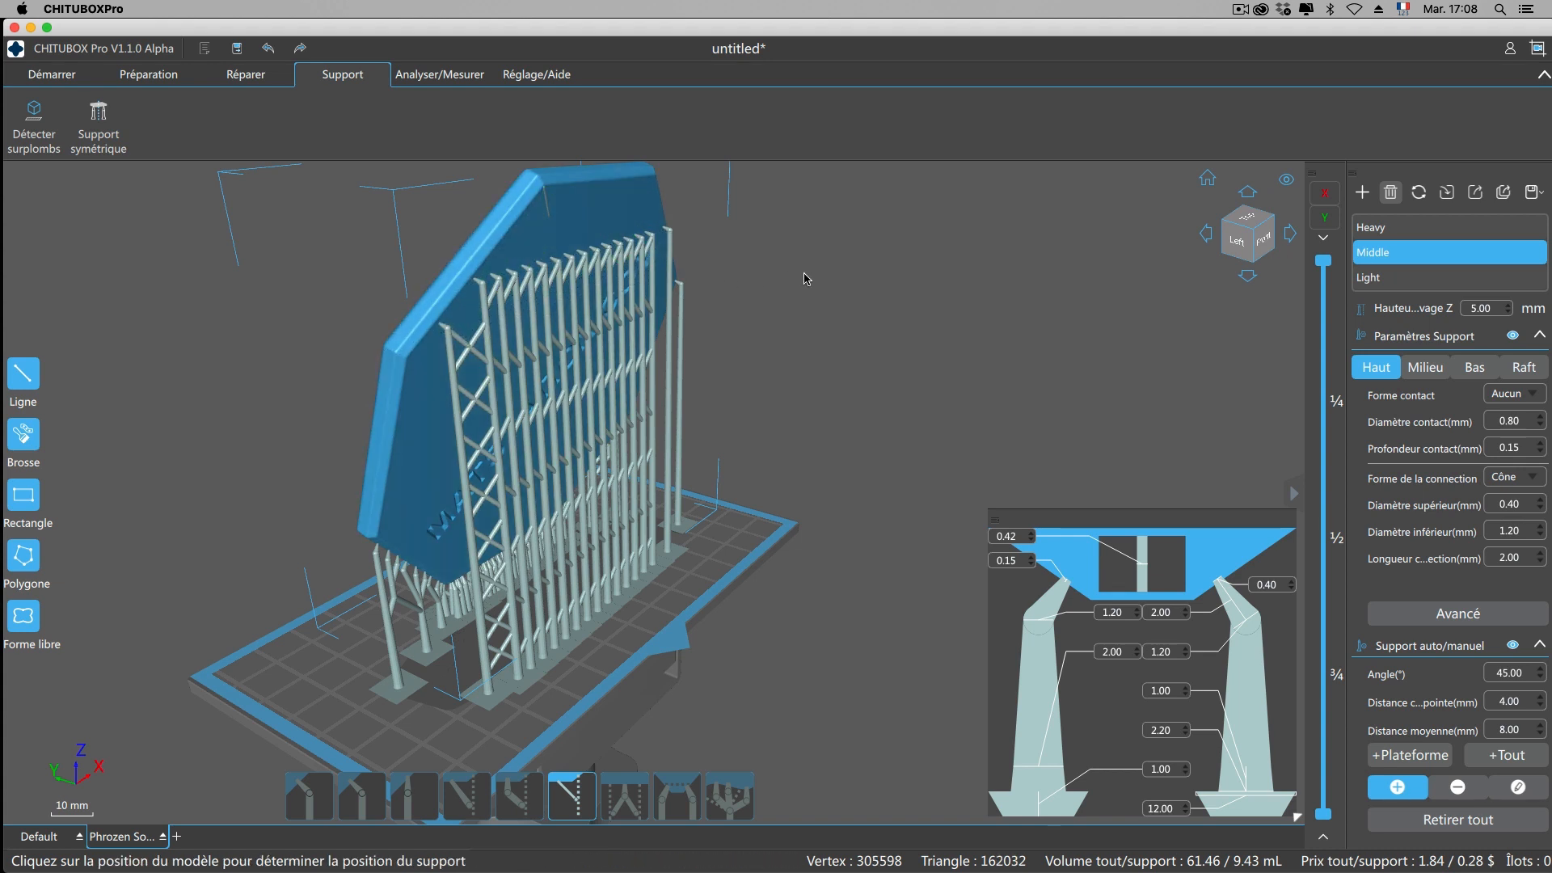
Run a thin strut from the lower left corner of the lettered face to the adjacent cross-braced pillar and examine it.
scroll(612, 327, "up", 2)
scroll(631, 453, "up", 3)
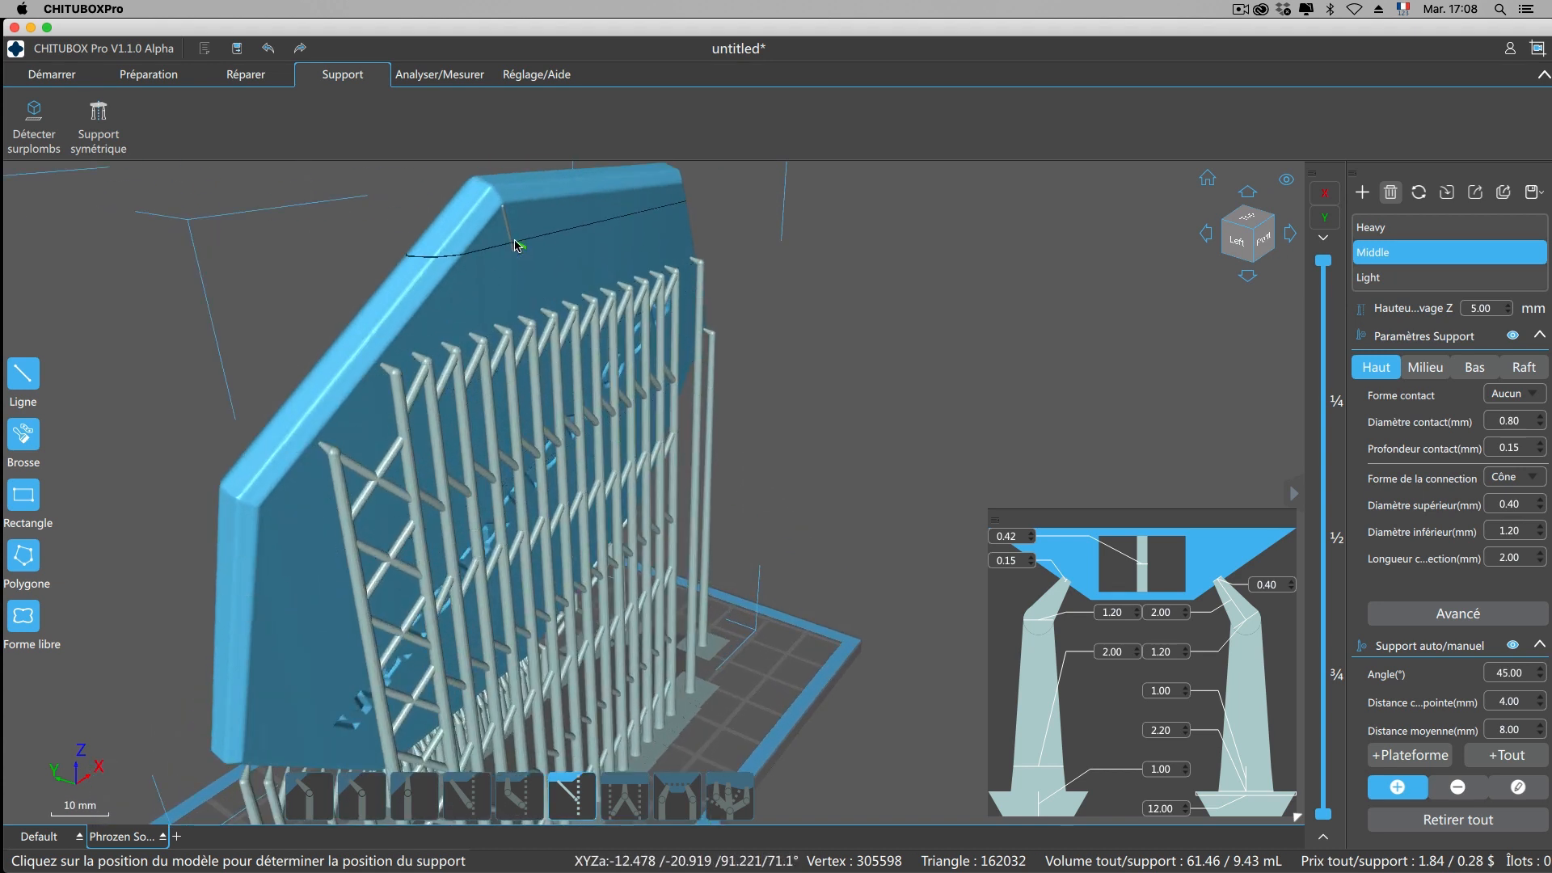
middle_click_drag(859, 401, 898, 206)
right_click_drag(792, 479, 820, 430)
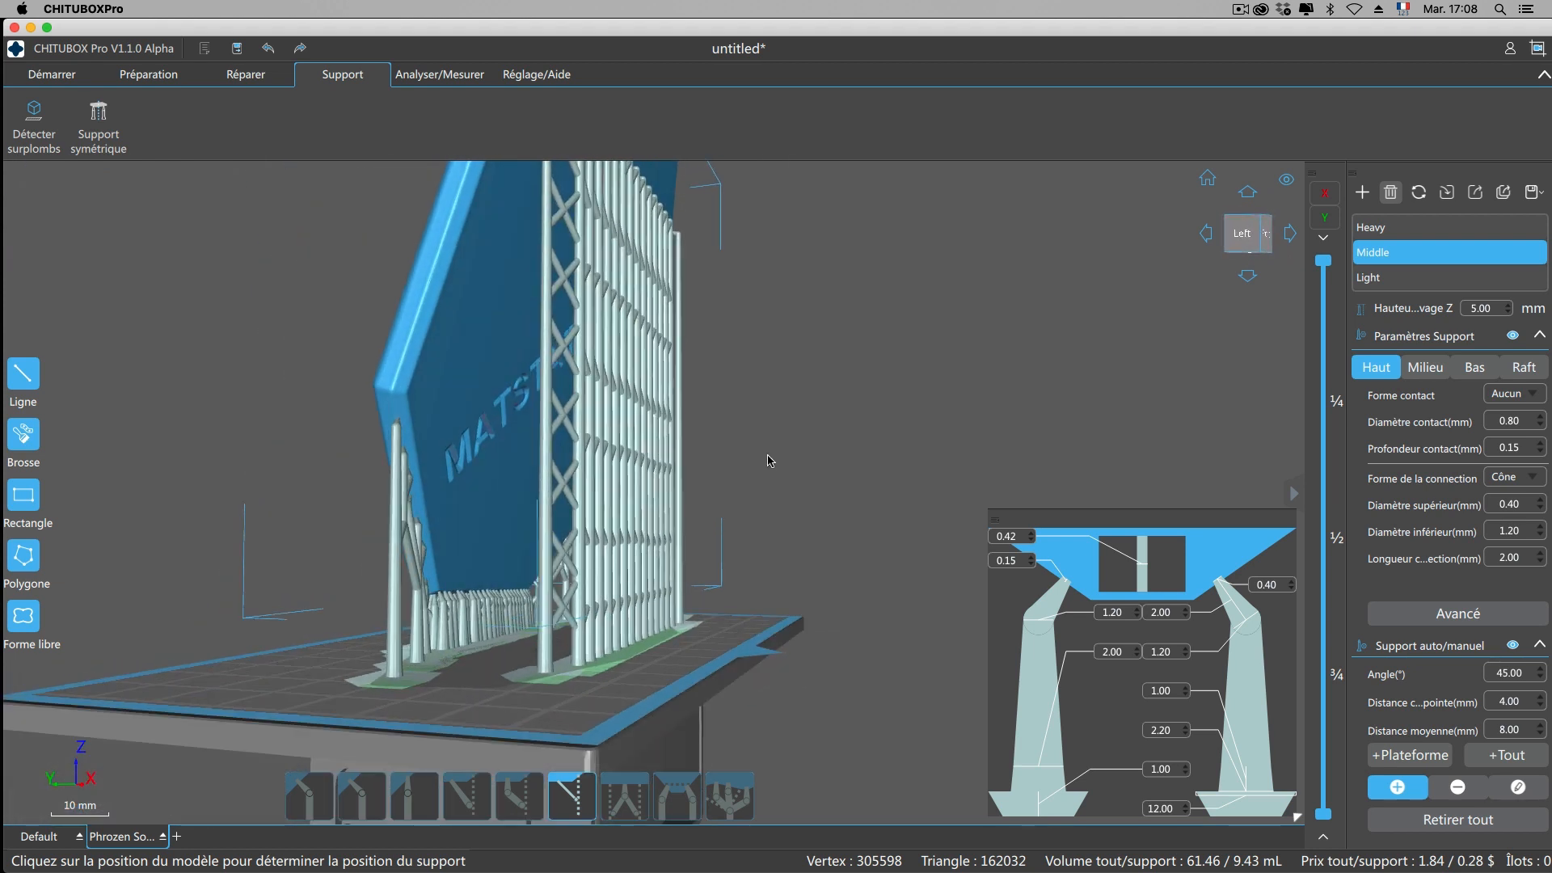
left_click(378, 394)
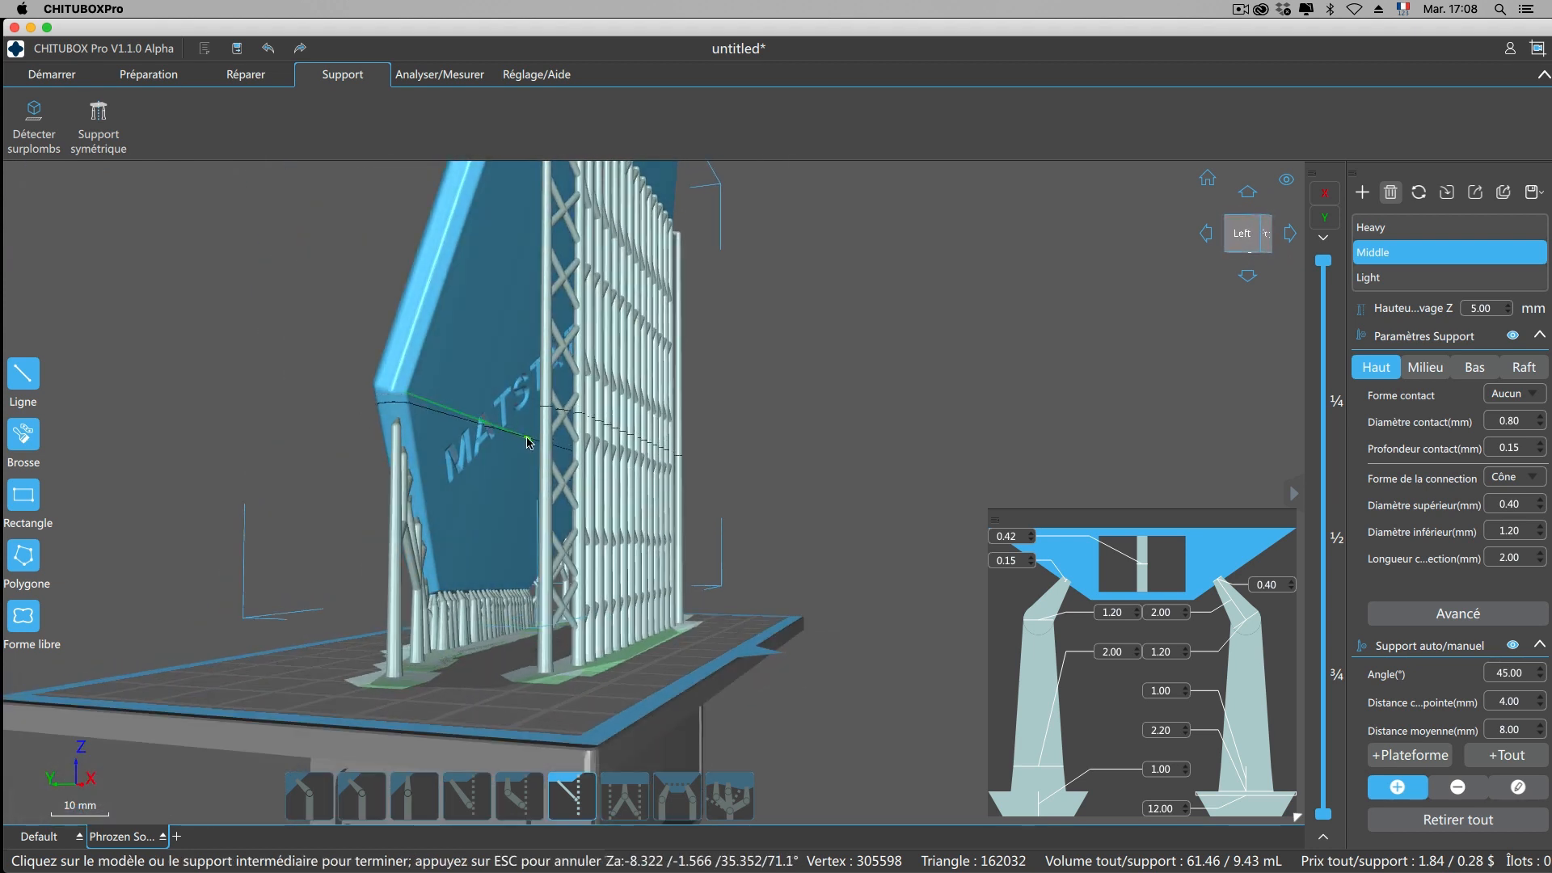
left_click(578, 638)
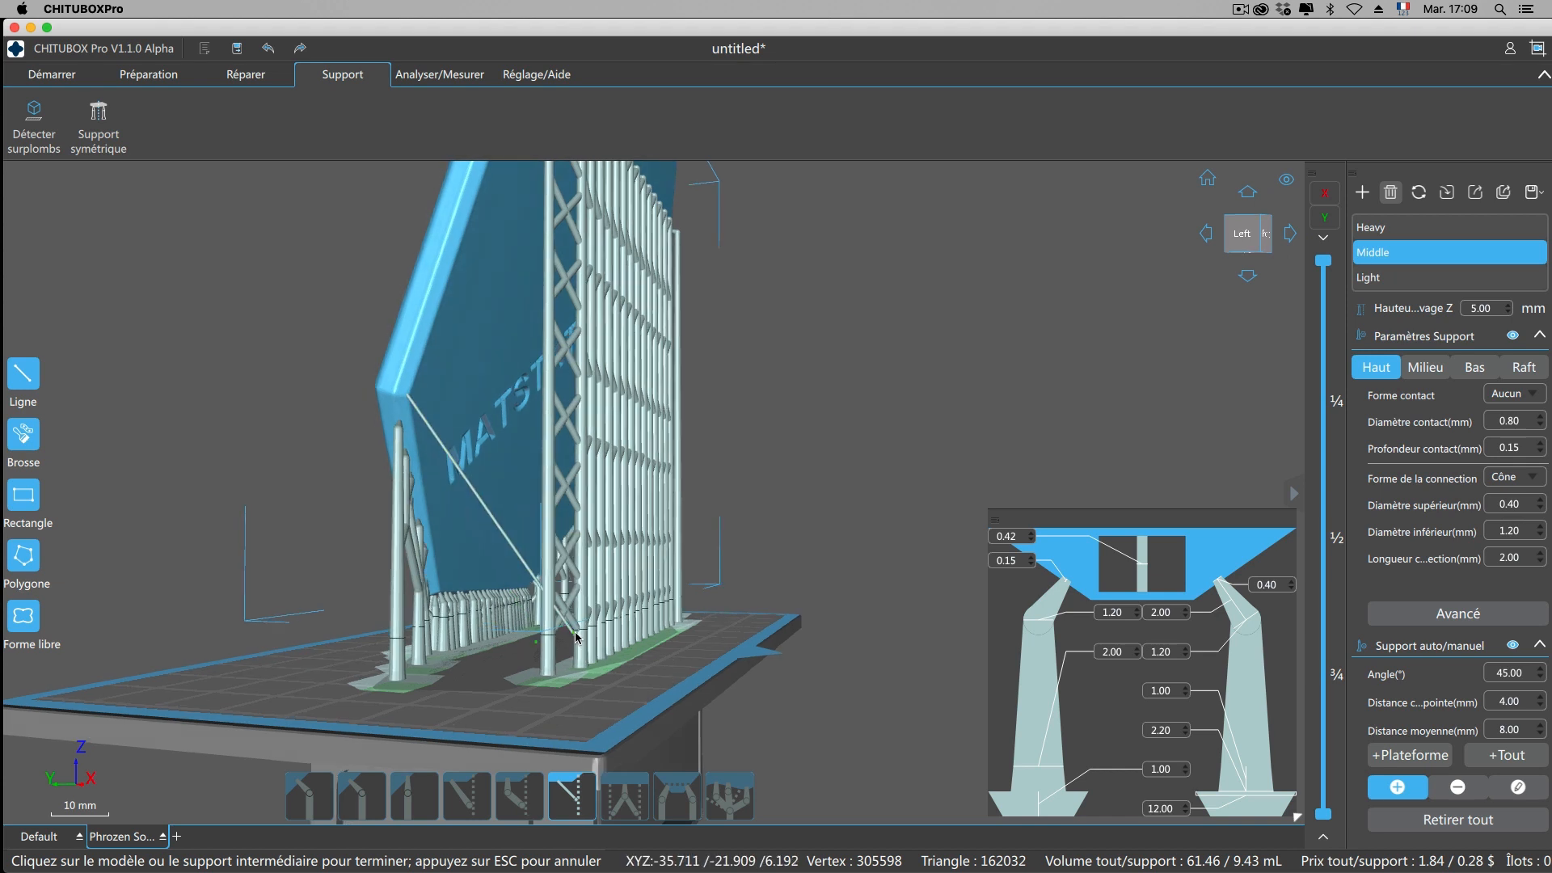
right_click_drag(577, 637, 684, 645)
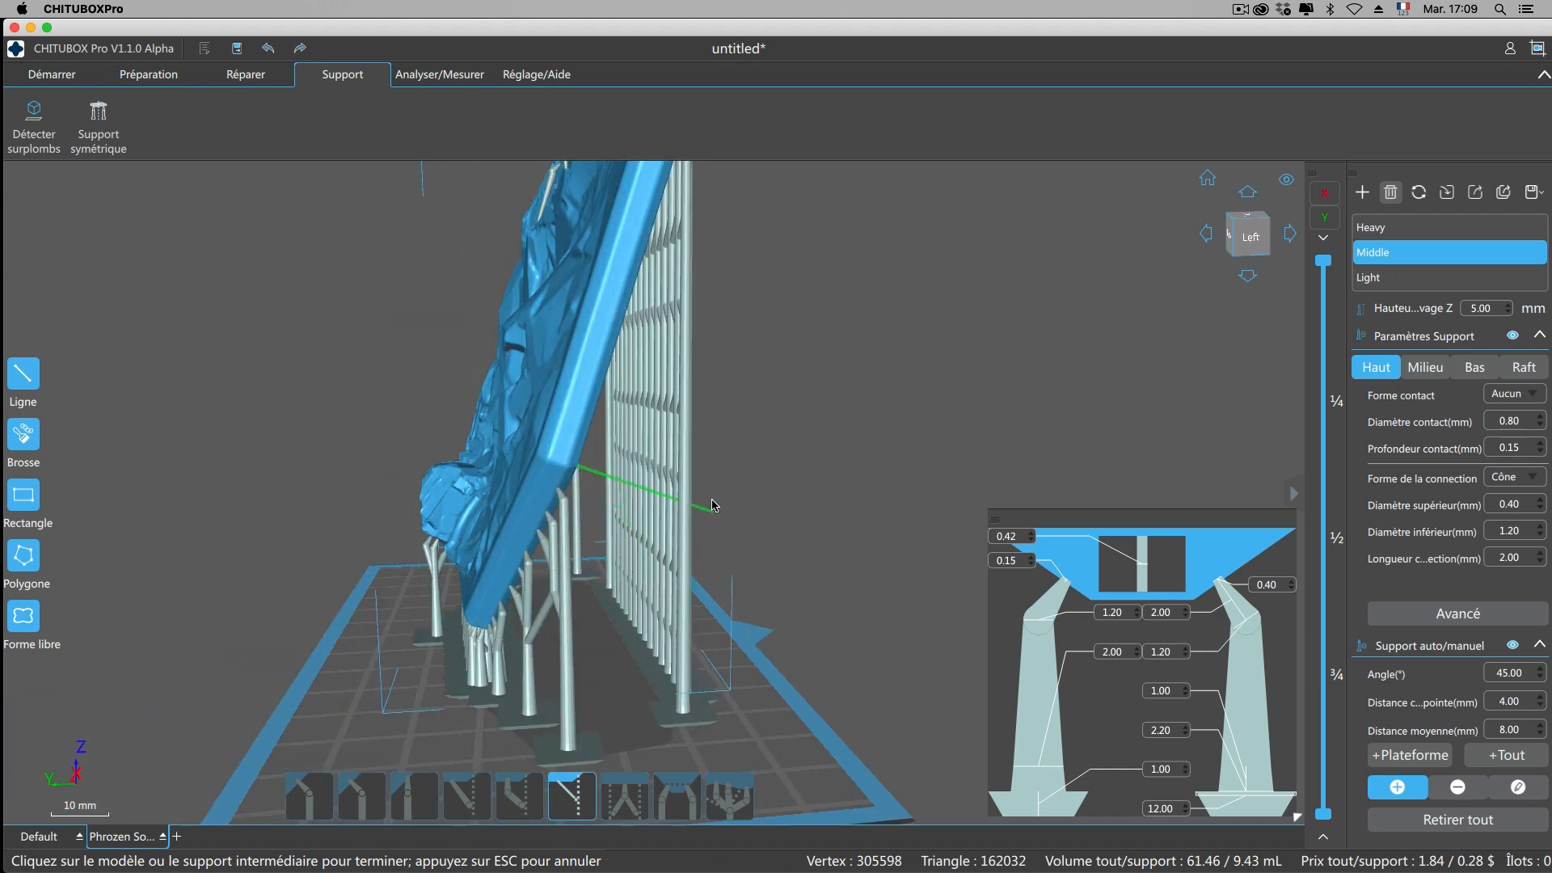
mouse_move(688, 474)
right_mouse_down()
mouse_move(703, 489)
mouse_move(692, 471)
right_mouse_up()
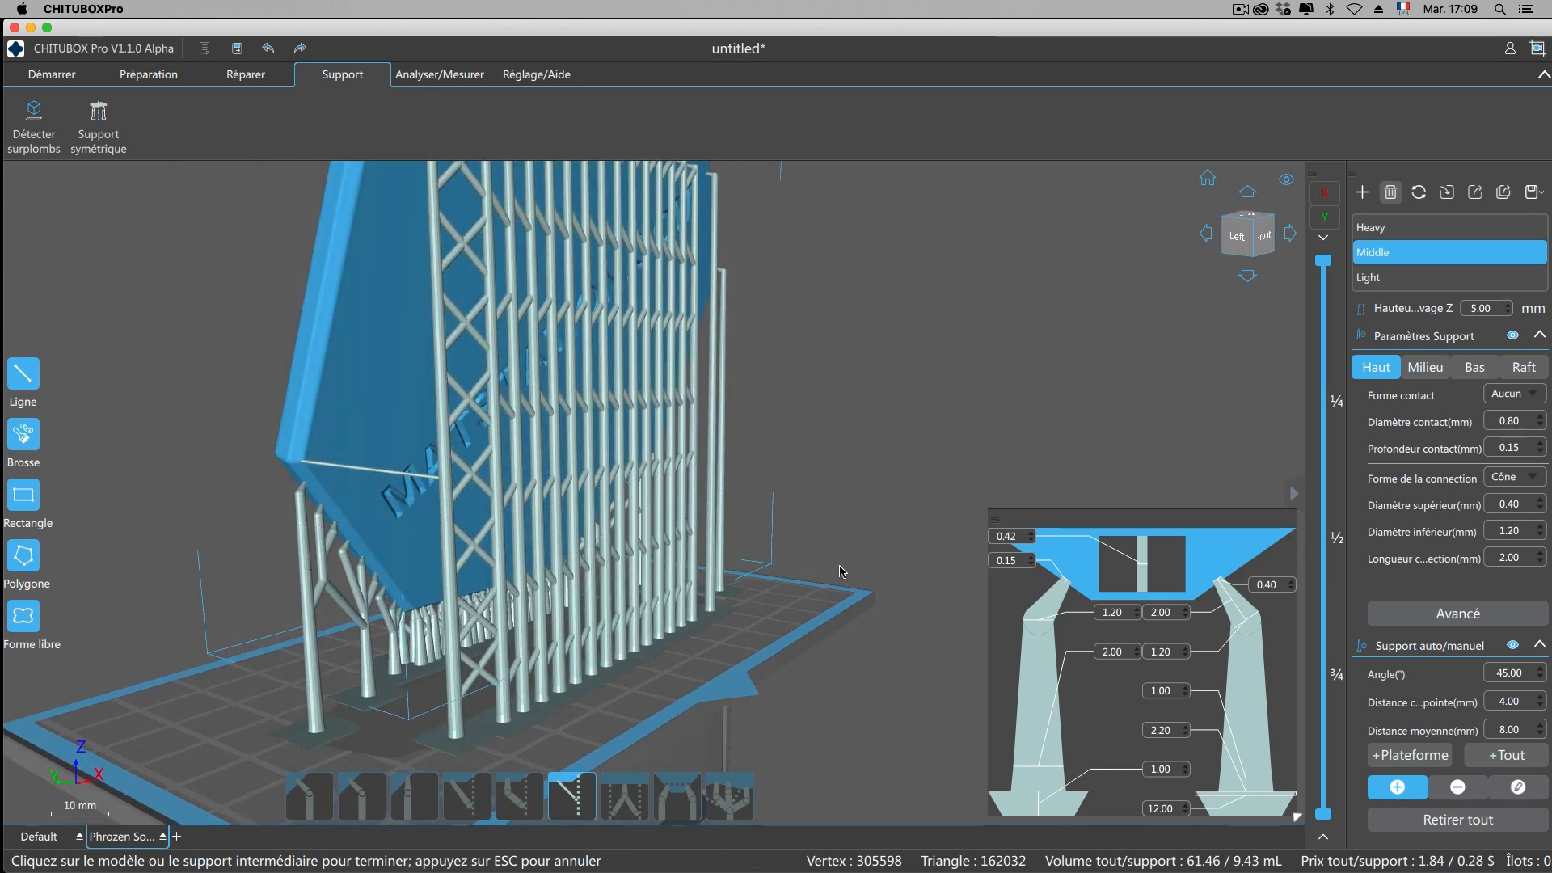
Choose the support type that attaches to an existing pillar and link the upper left side corner to the nearest cross-braced pillar.
left_click(522, 809)
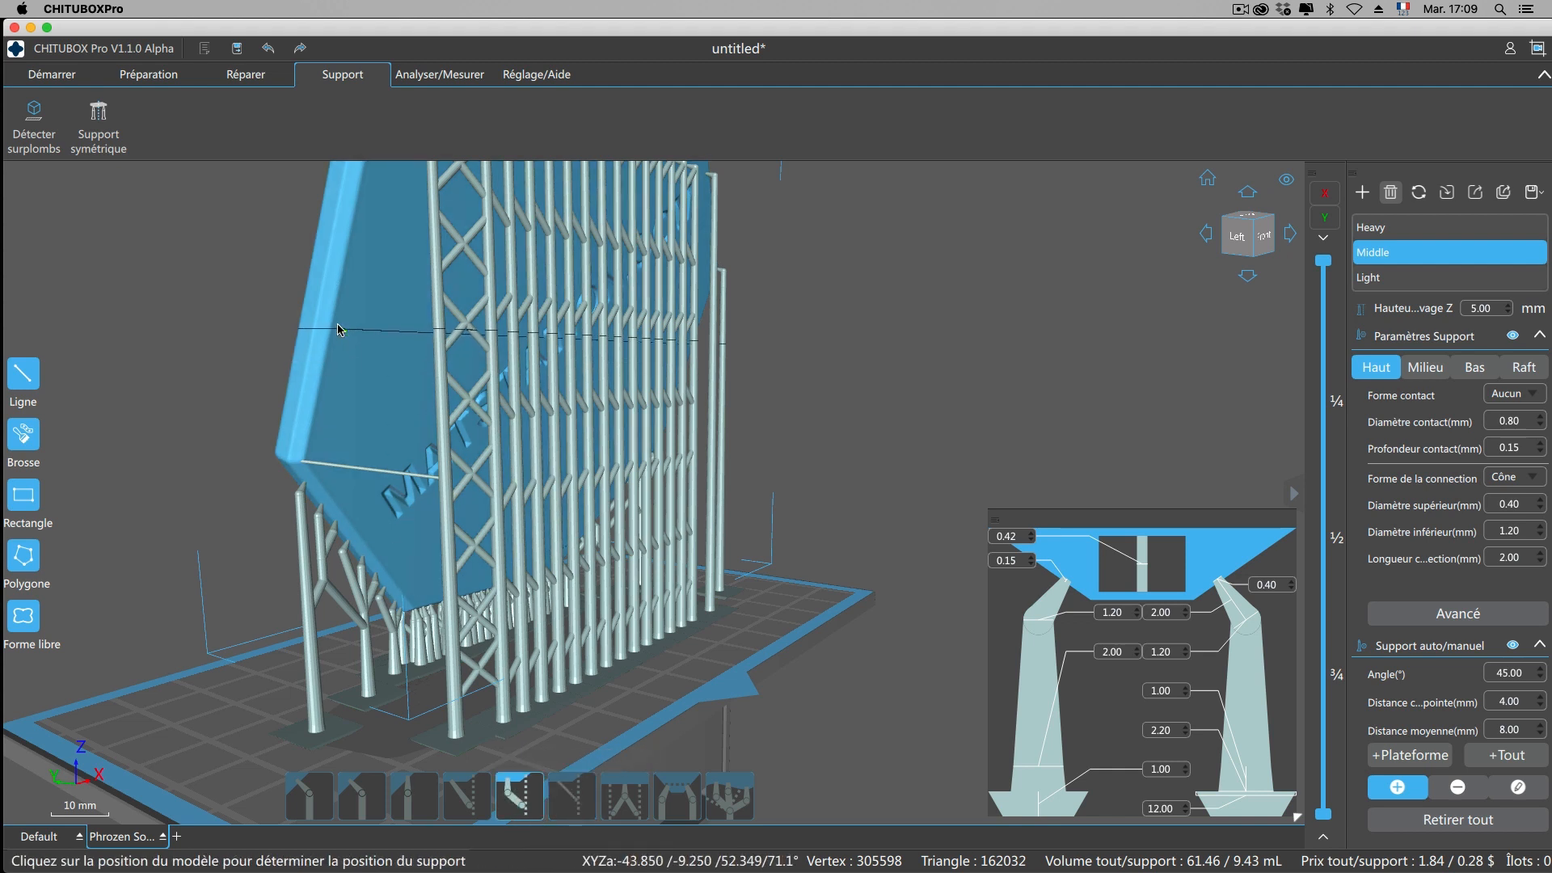
middle_click_drag(399, 470, 383, 558)
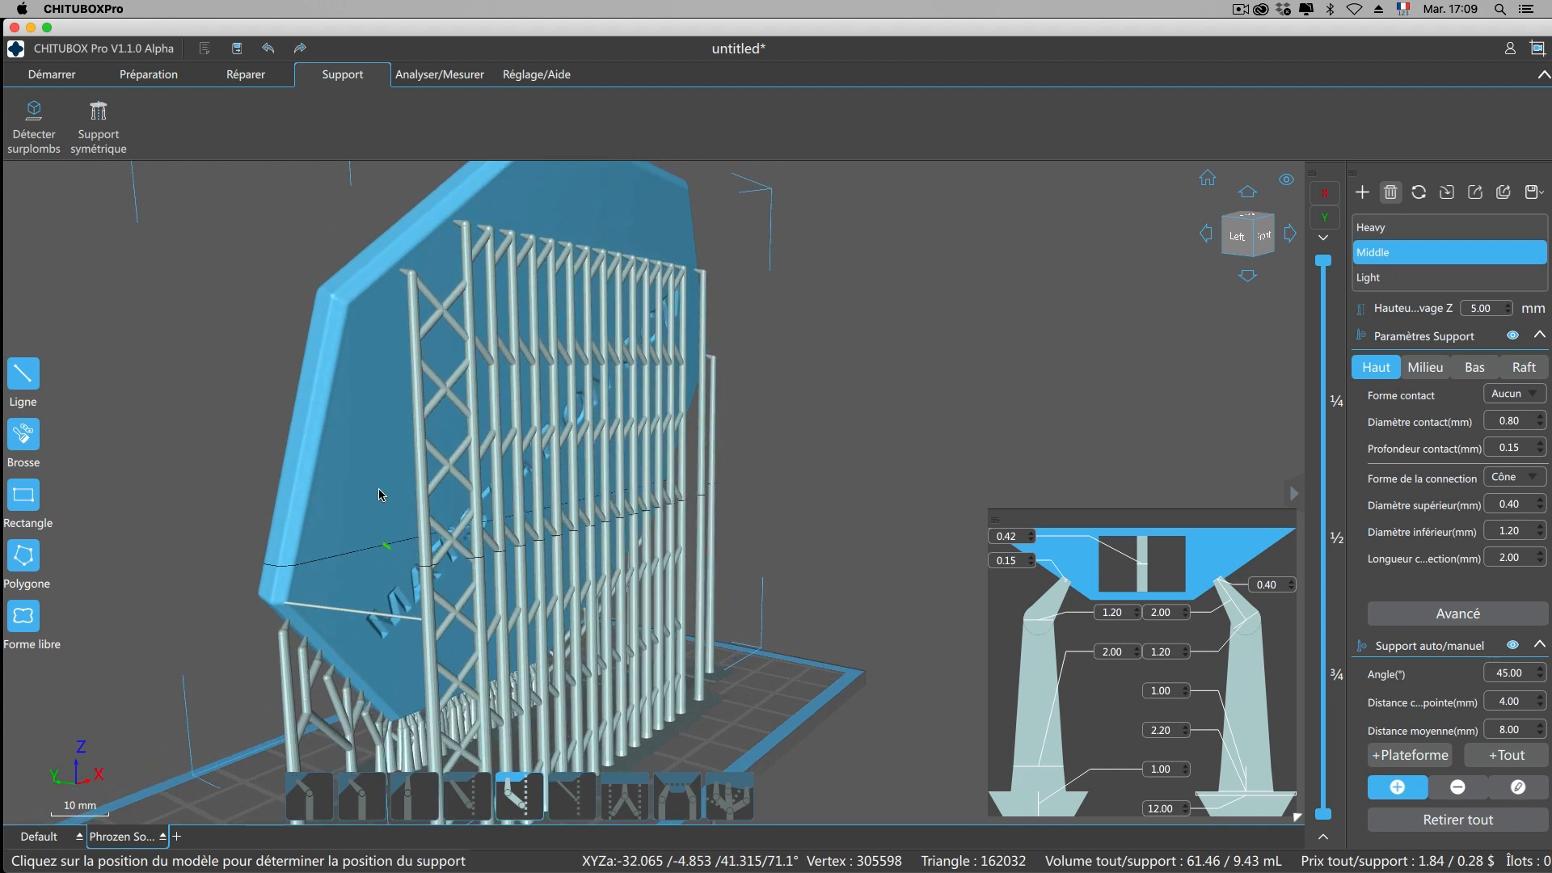
left_click(353, 311)
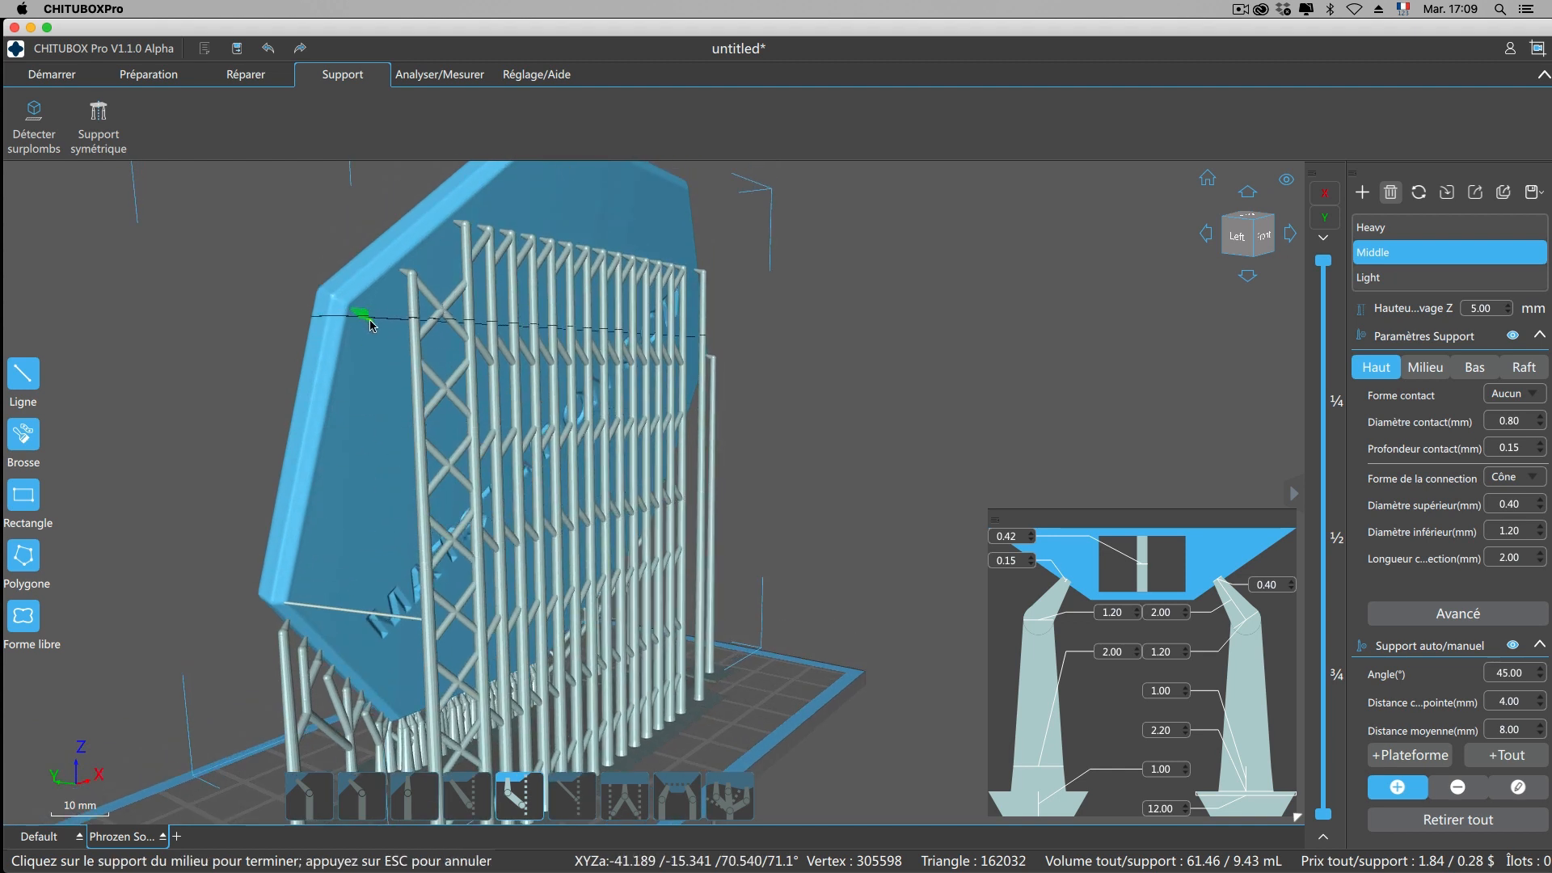
left_click(414, 376)
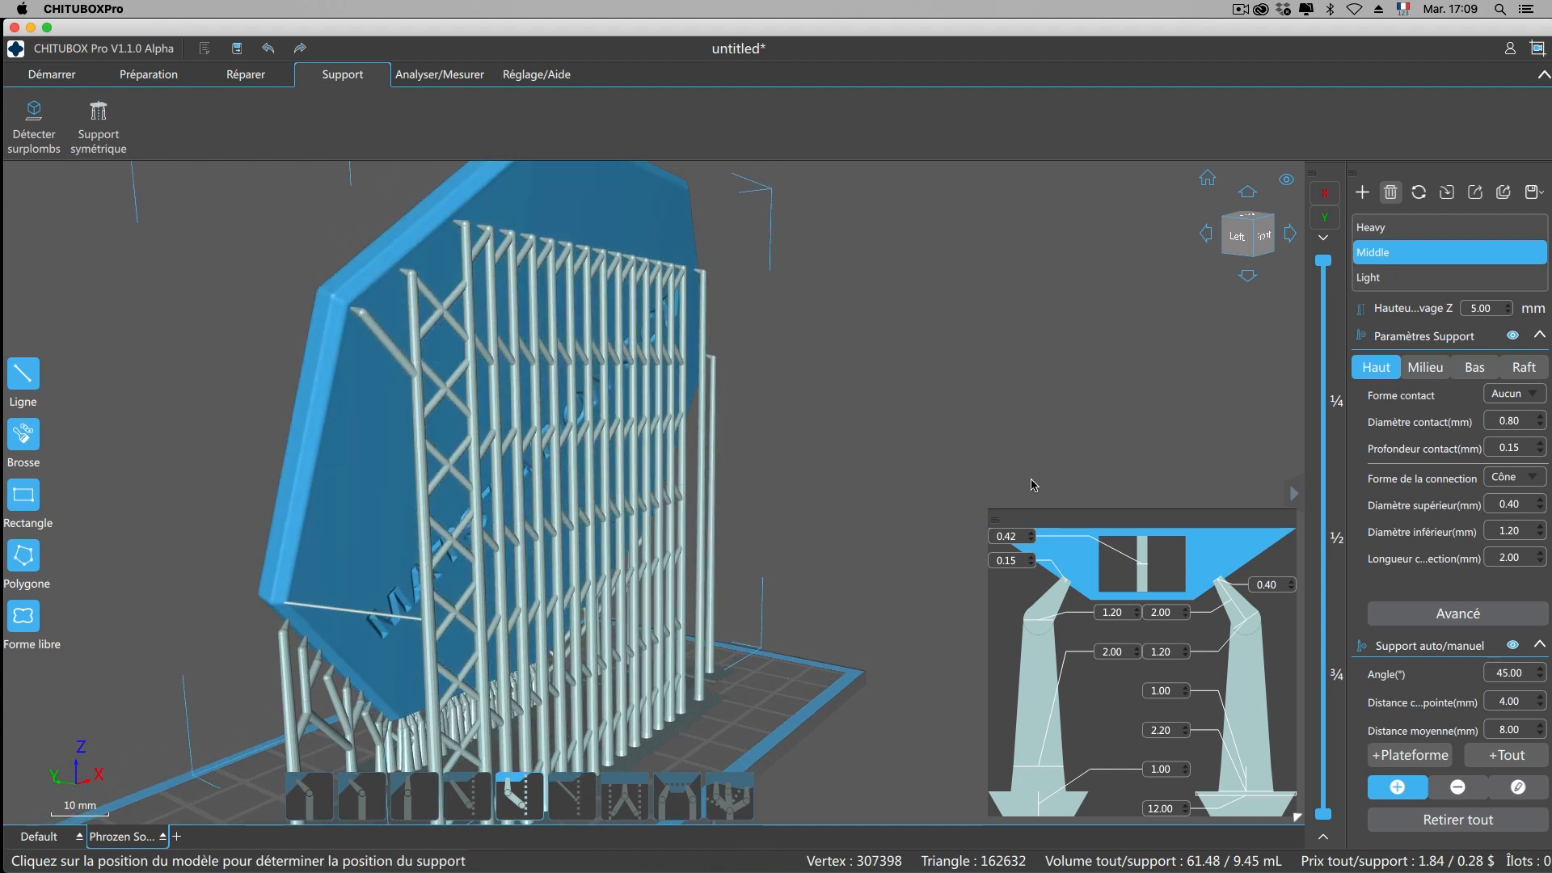
Add another pillar-attached branch from the top right corner of the lettered face to the lone pillar beneath it.
right_click_drag(942, 427, 852, 440)
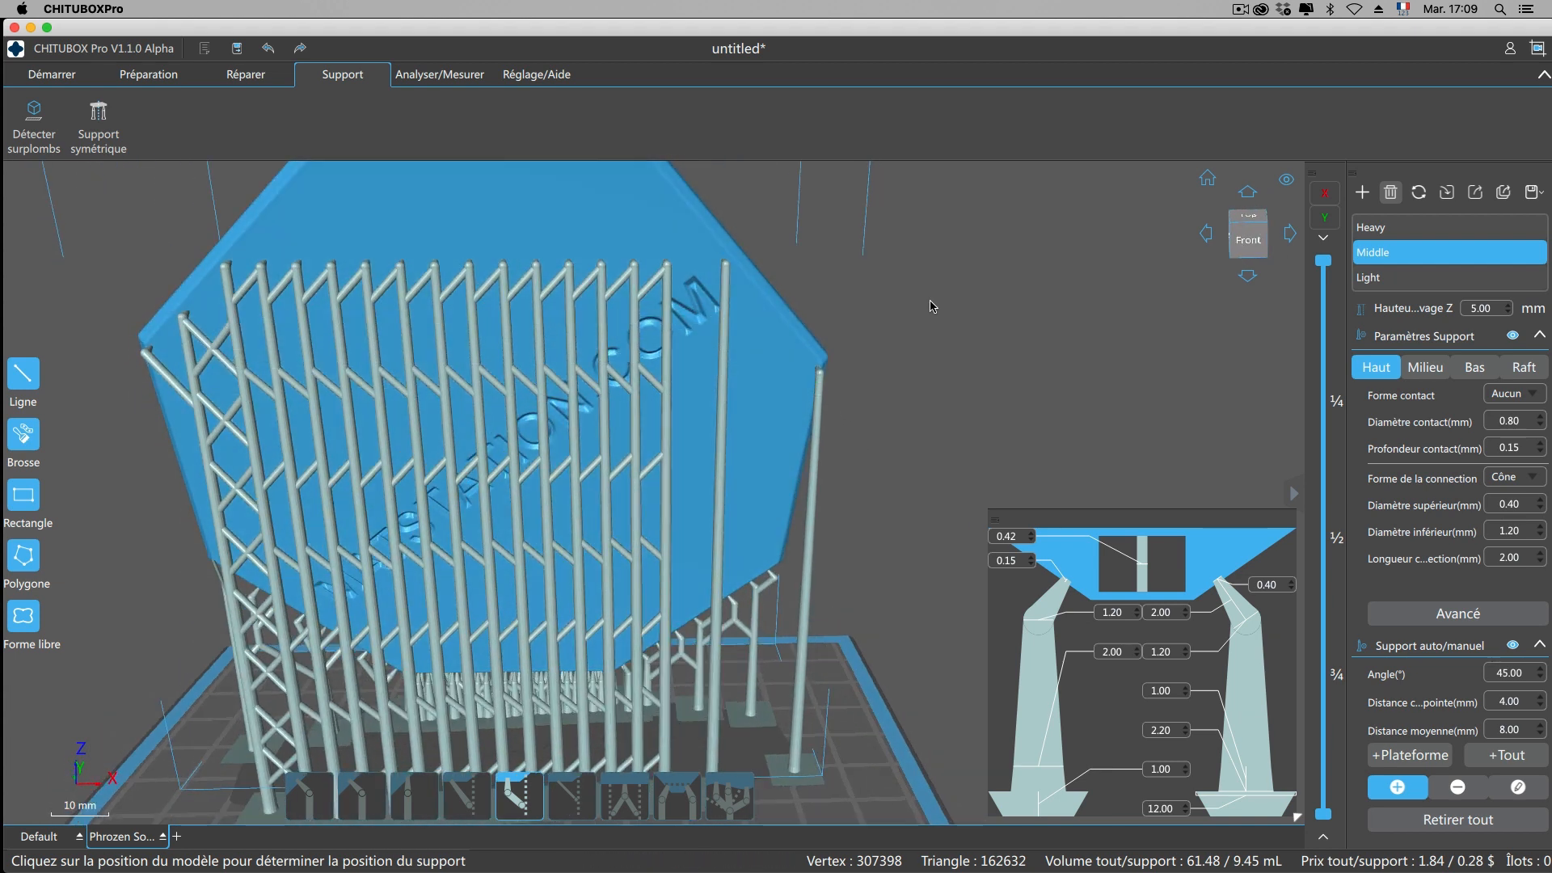
middle_click_drag(932, 338, 923, 473)
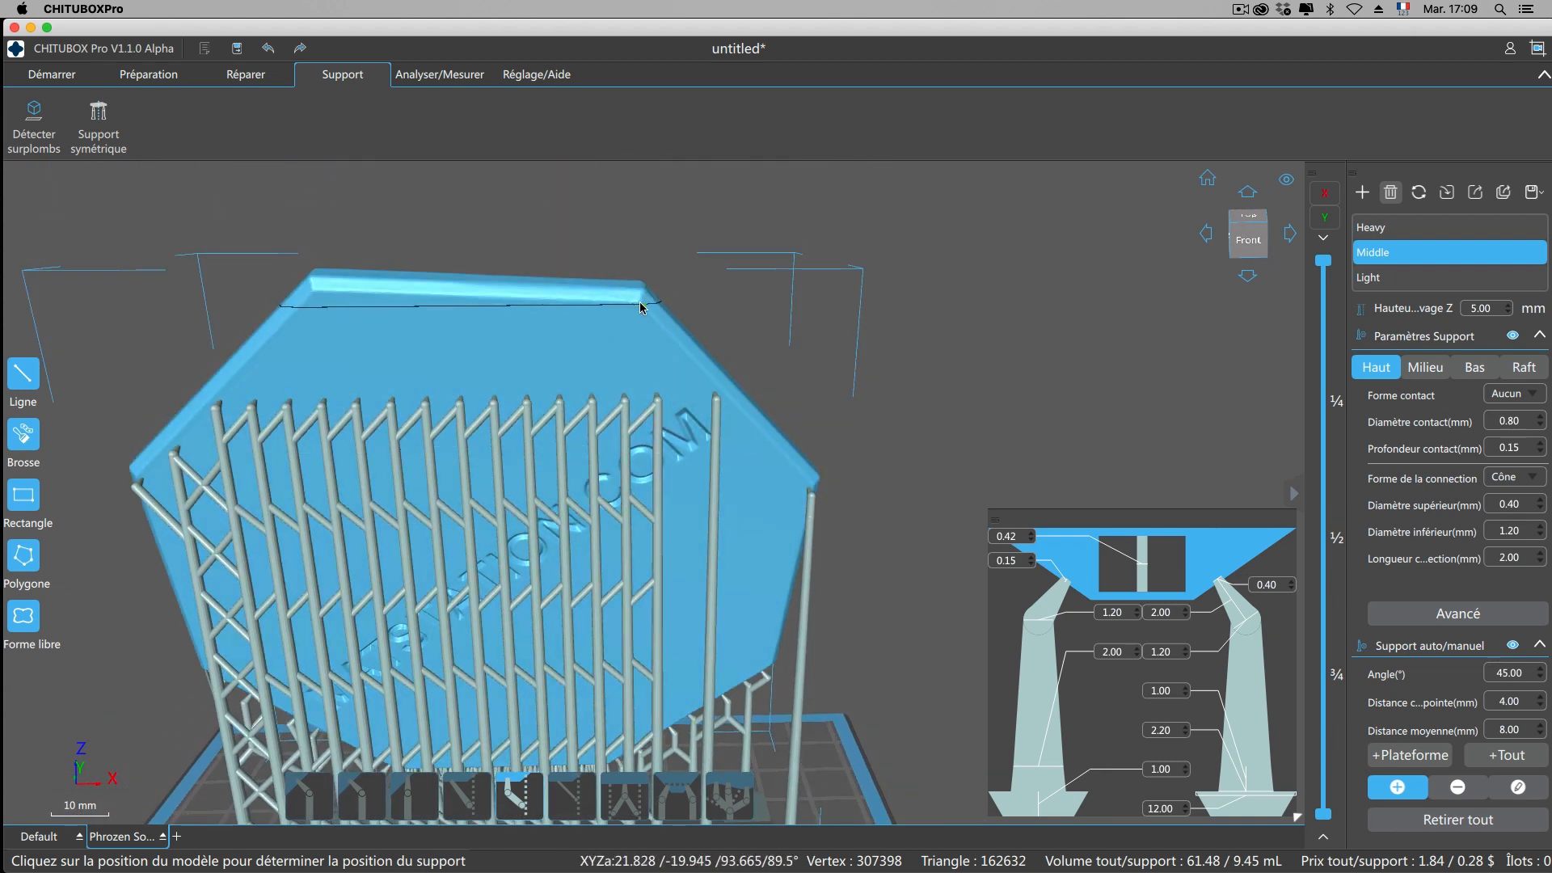
left_click(644, 305)
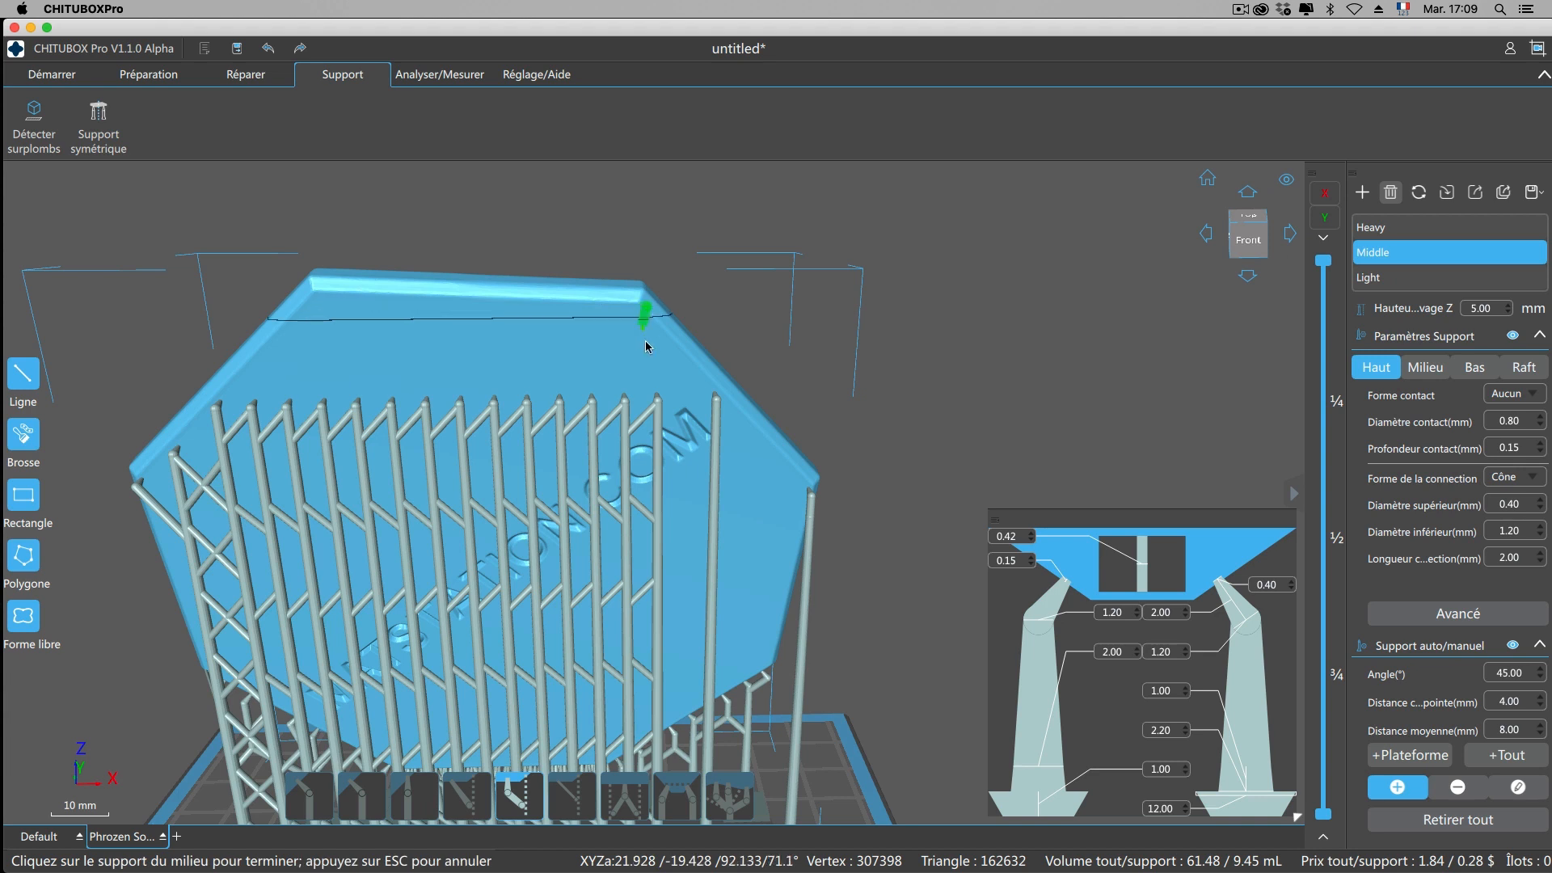
left_click(716, 420)
right_click_drag(864, 390, 873, 336)
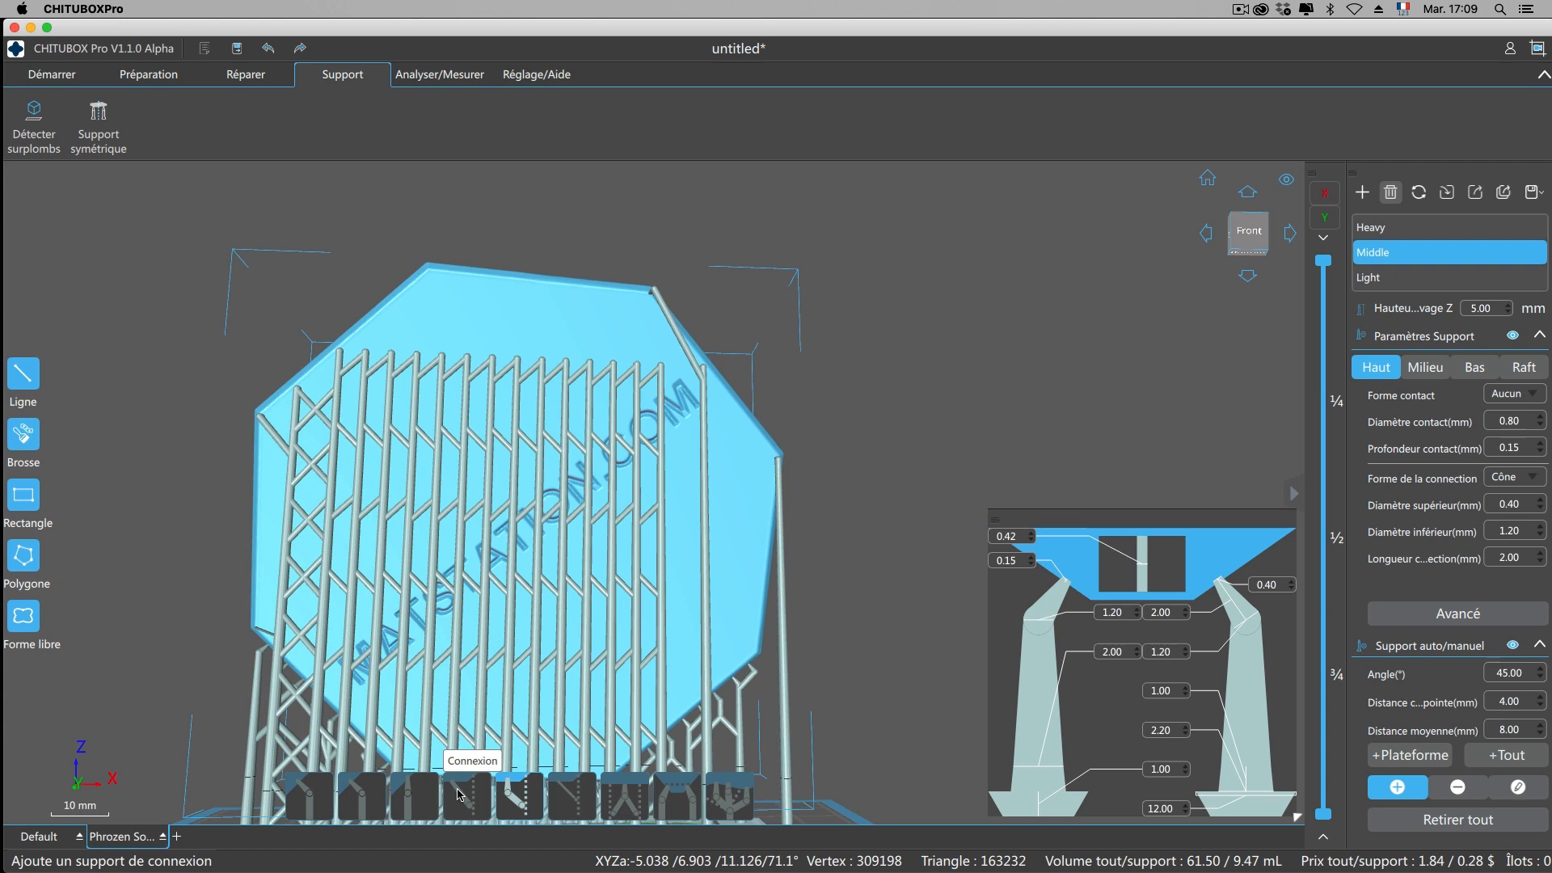
Select the Connexion support type and examine the small supports on the upper relief of the sculpted face.
left_click(458, 794)
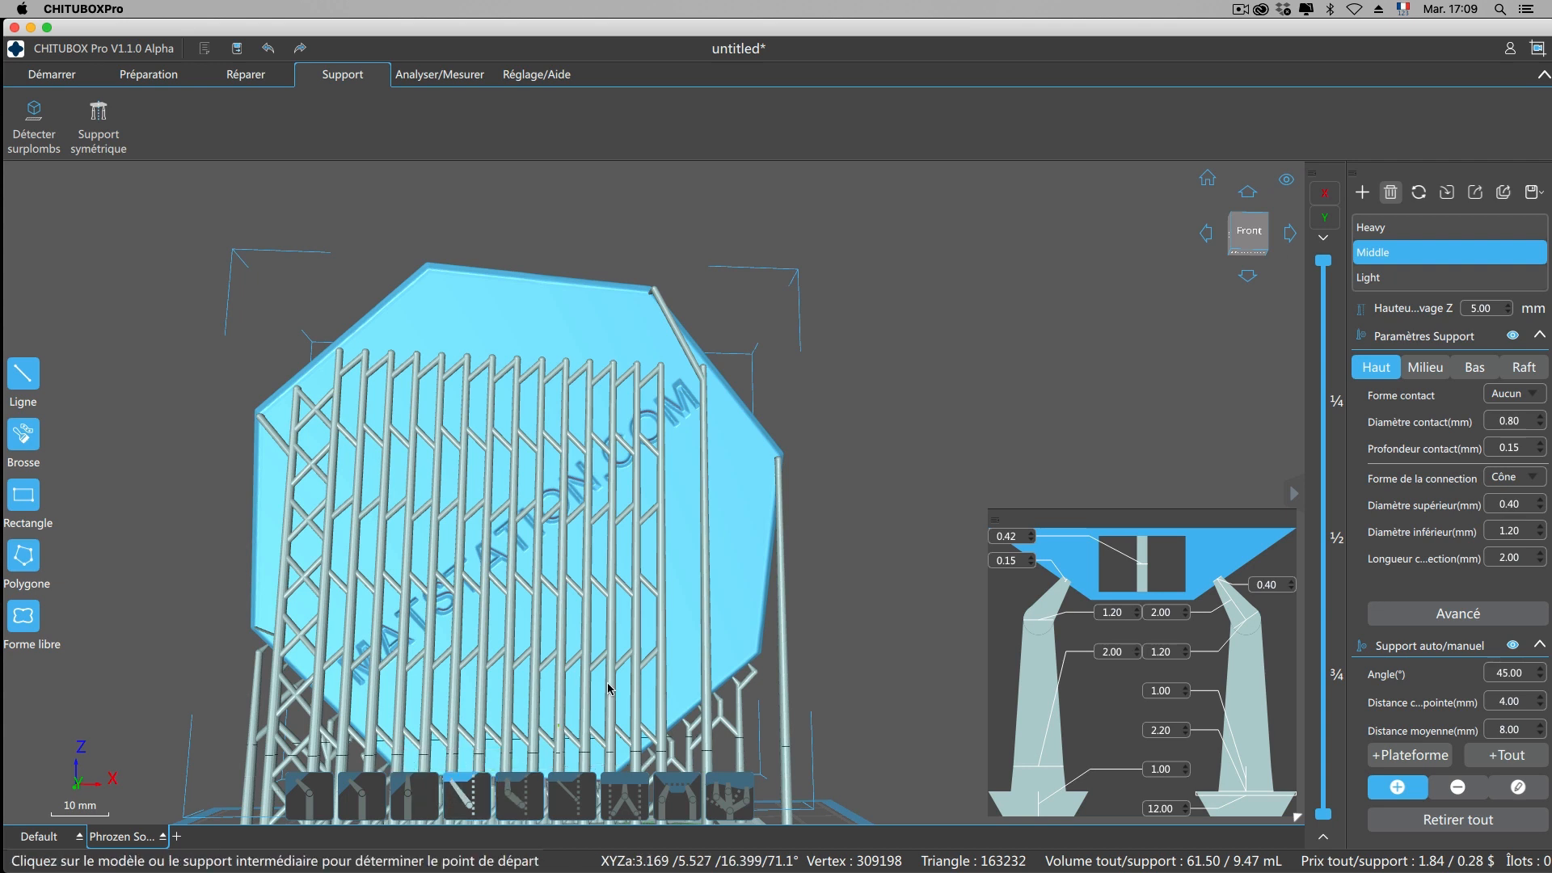
left_click_drag(1025, 311, 858, 315)
right_click_drag(859, 315, 721, 340)
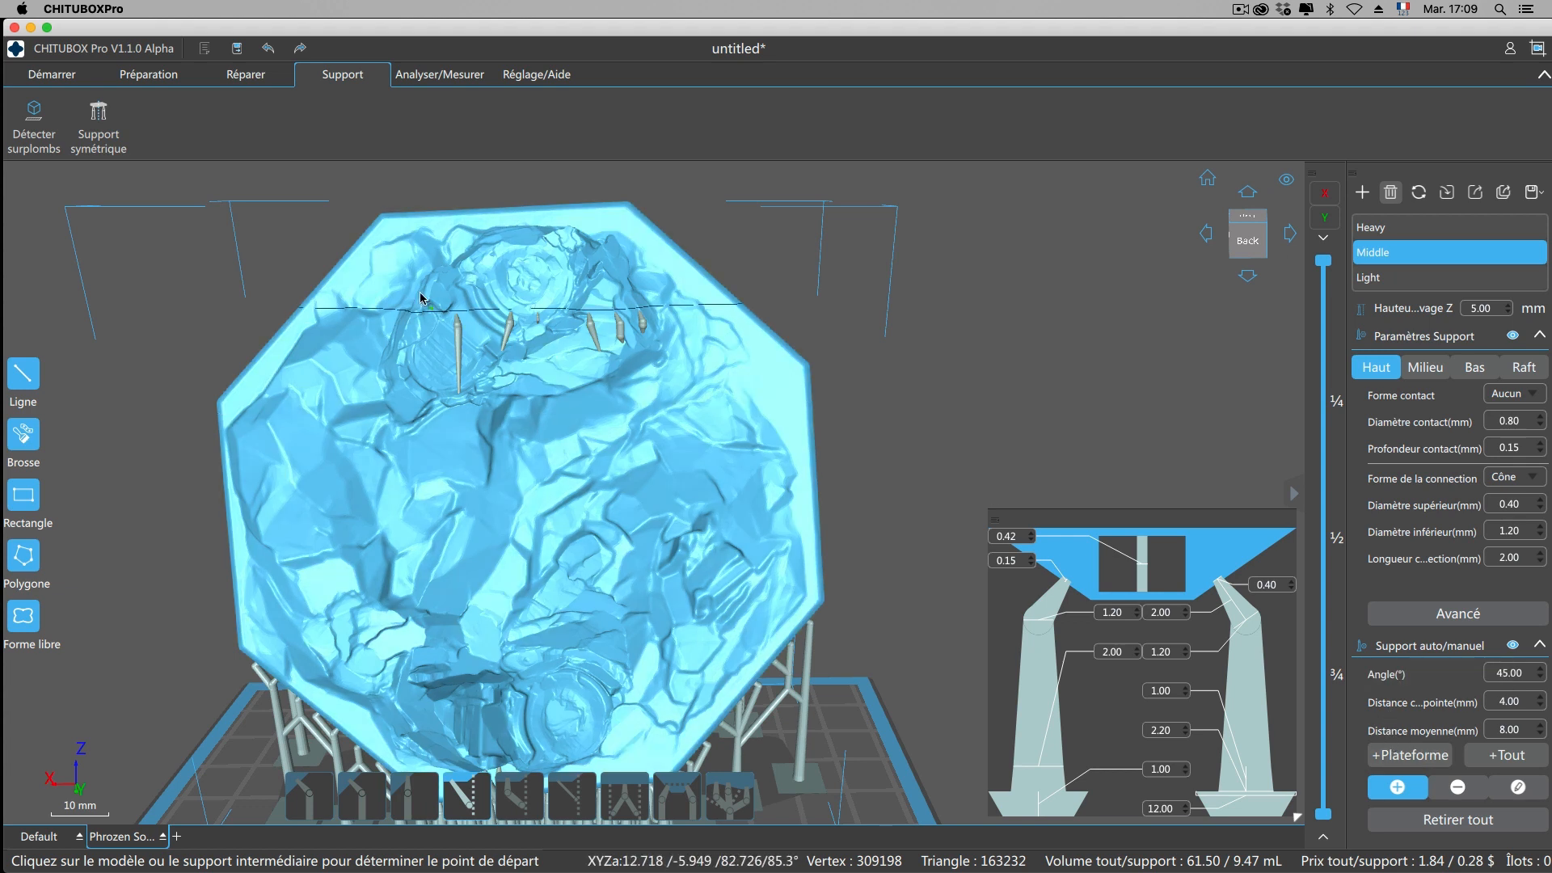
Slice the supported model with the Beige-Basic Resin -50um profile and examine it from another angle in the slice preview.
left_click(173, 80)
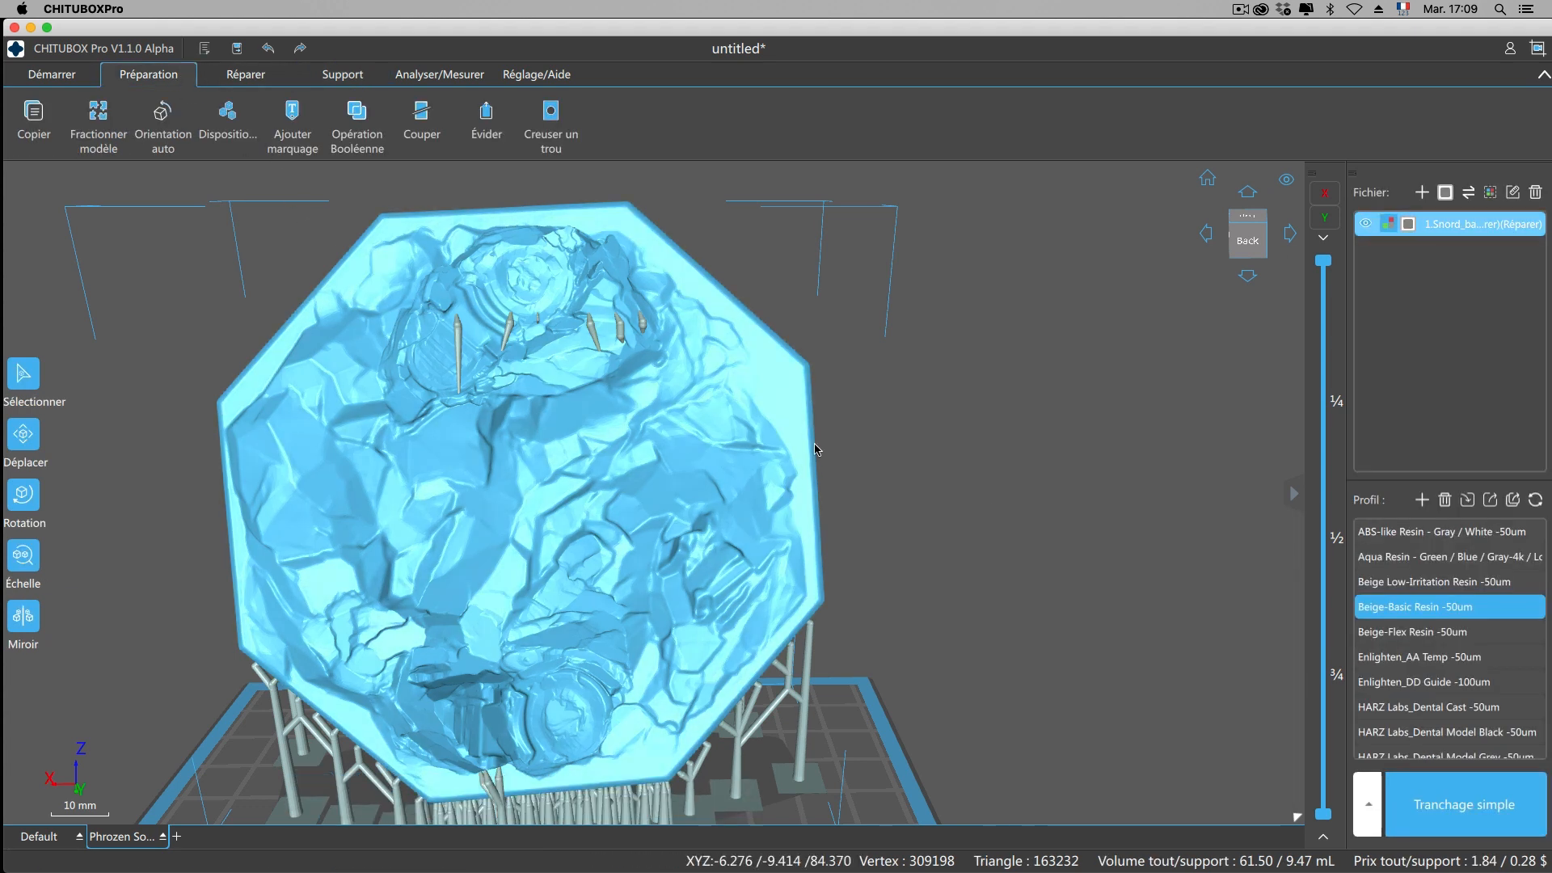
left_click(1447, 813)
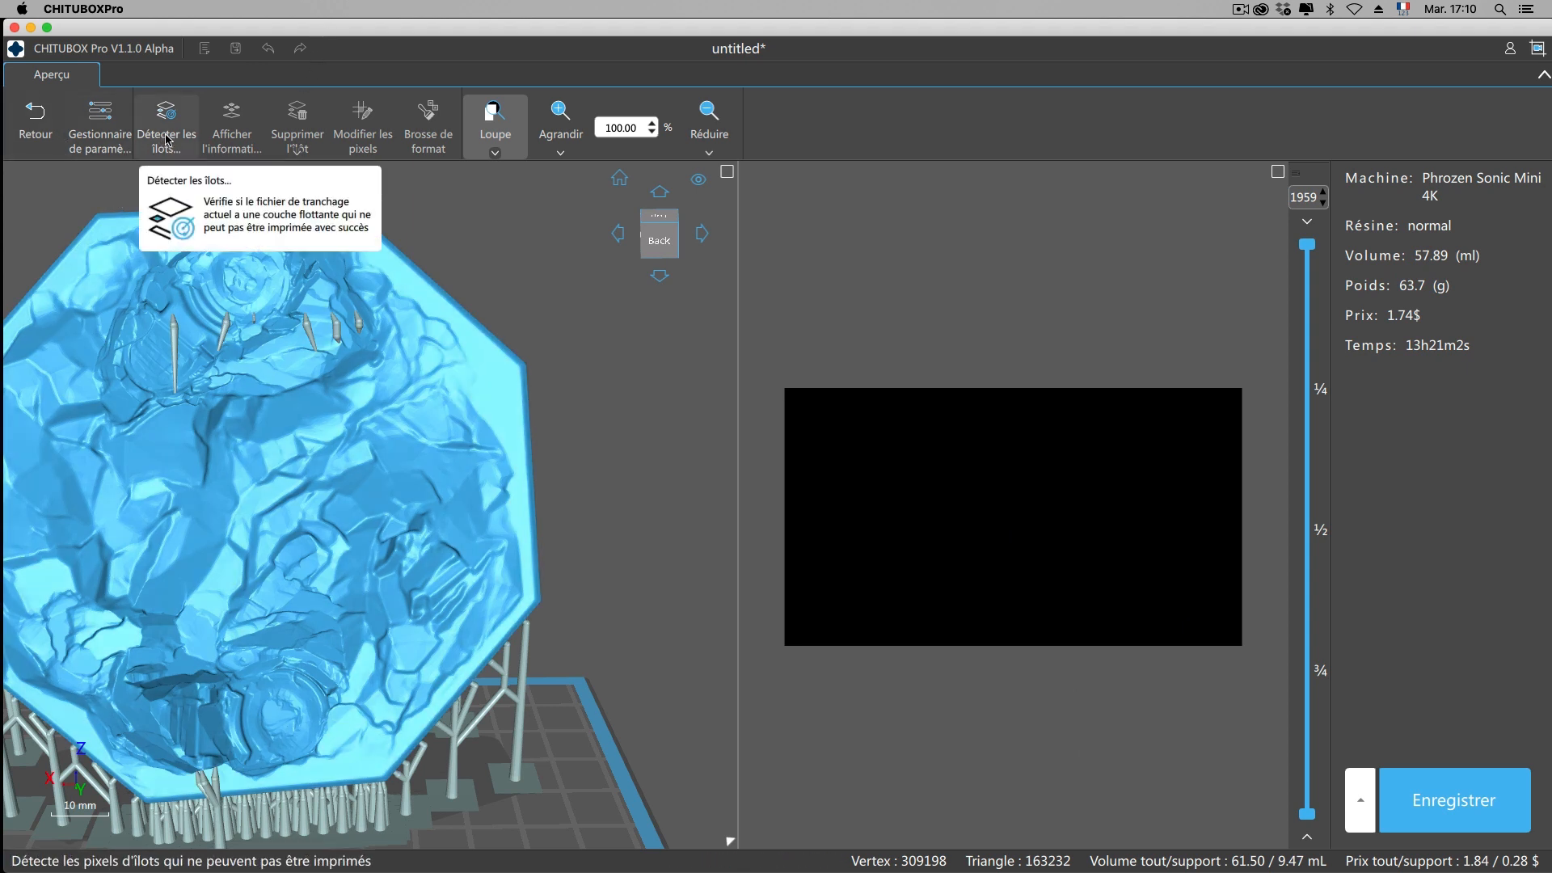
left_click_drag(426, 231, 584, 229)
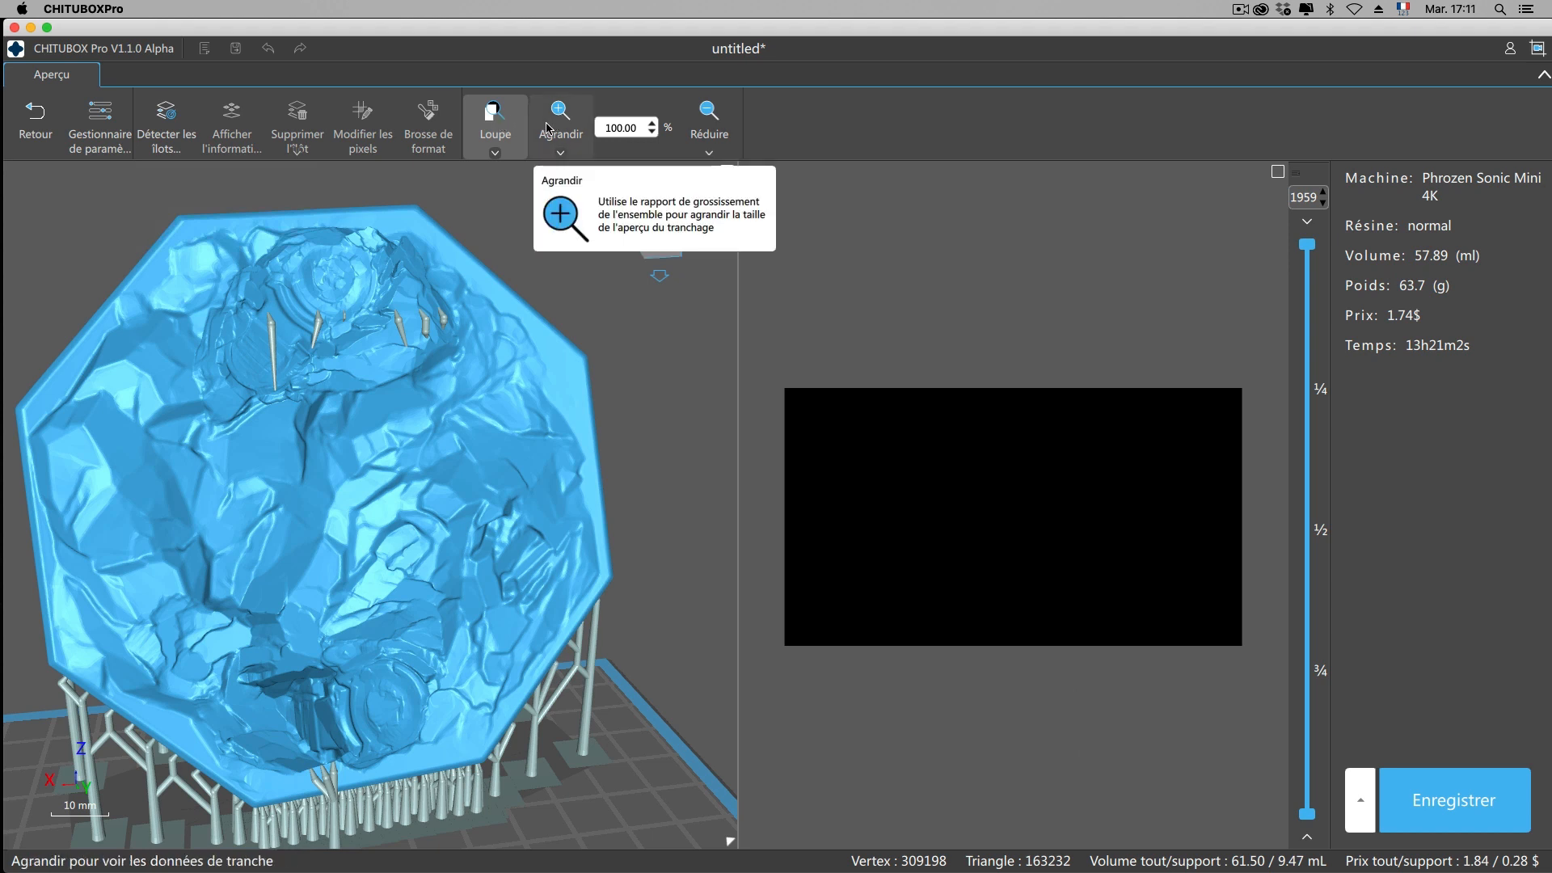
Run island detection on the sliced model and inspect its supports from the sides and back in the slice preview.
left_click(167, 133)
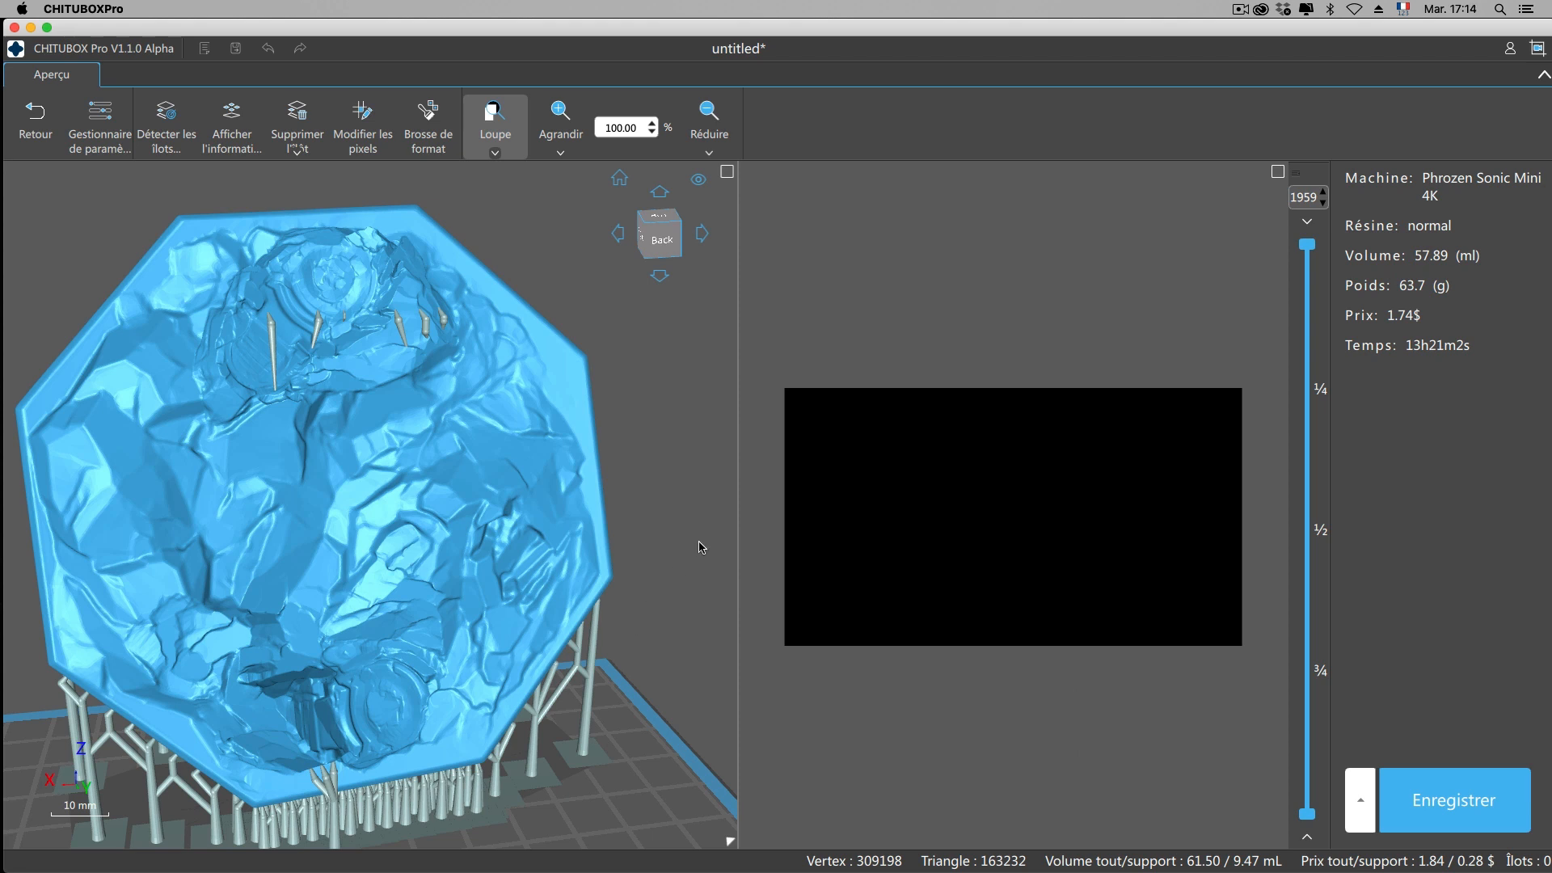
right_click_drag(700, 545, 451, 550)
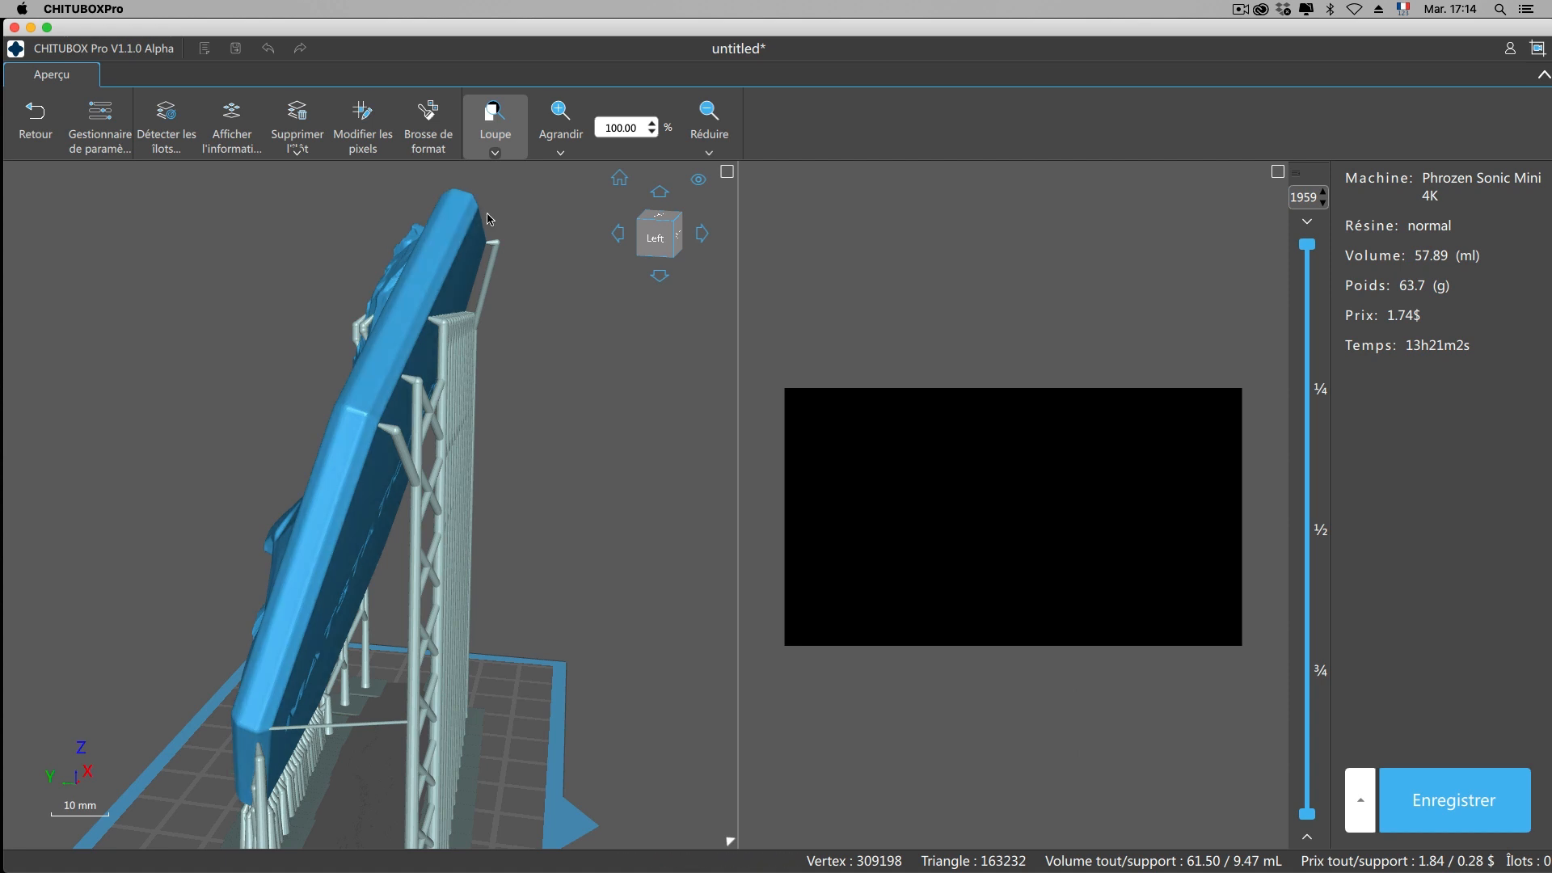
left_click_drag(230, 509, 525, 516)
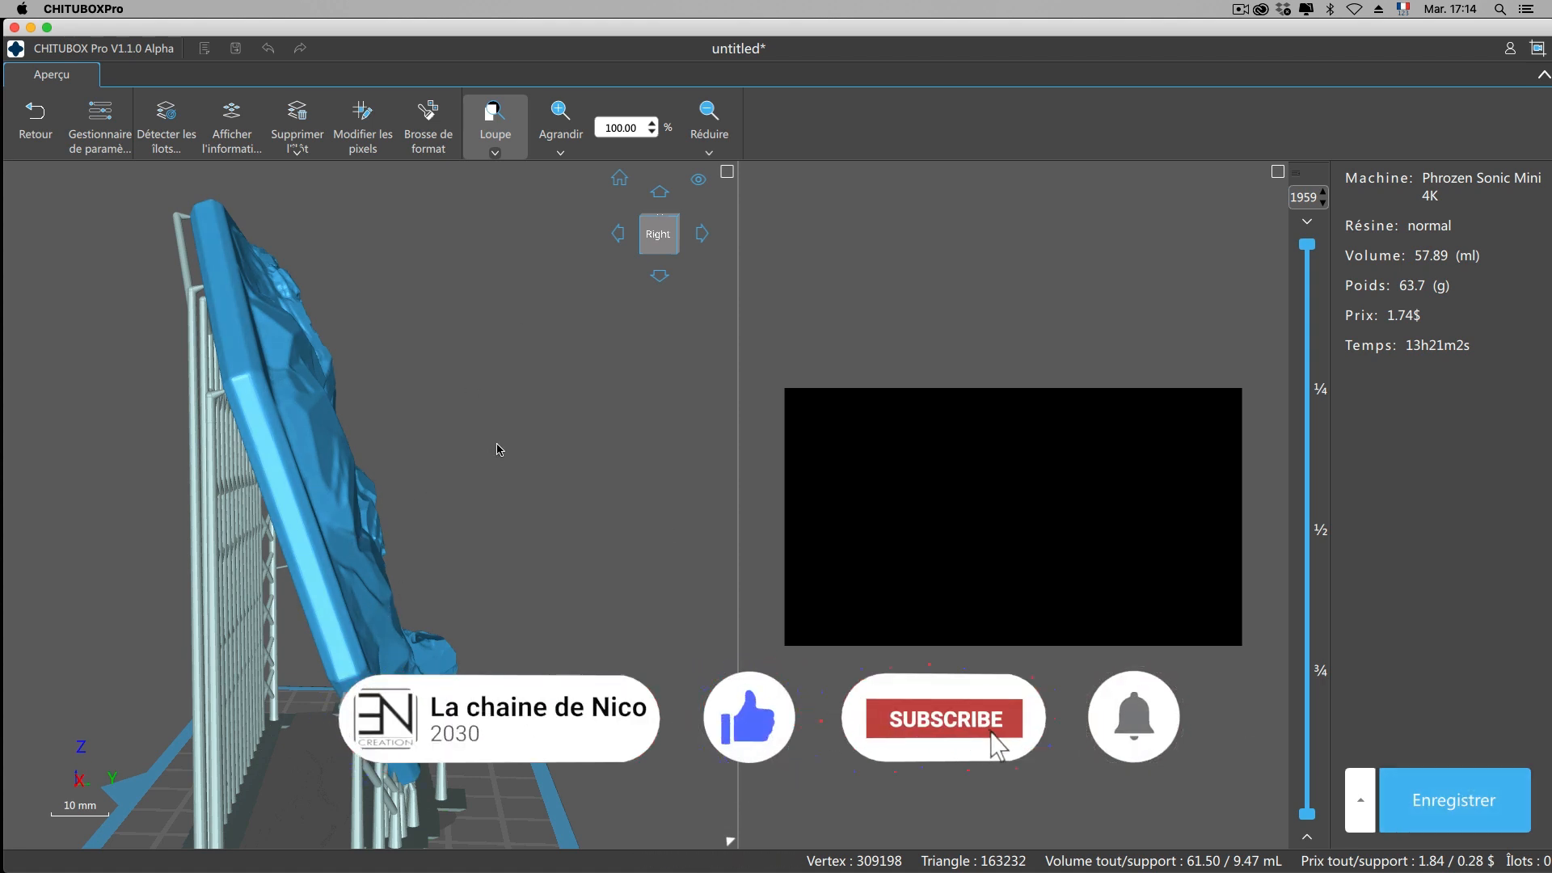
left_click_drag(539, 416, 600, 426)
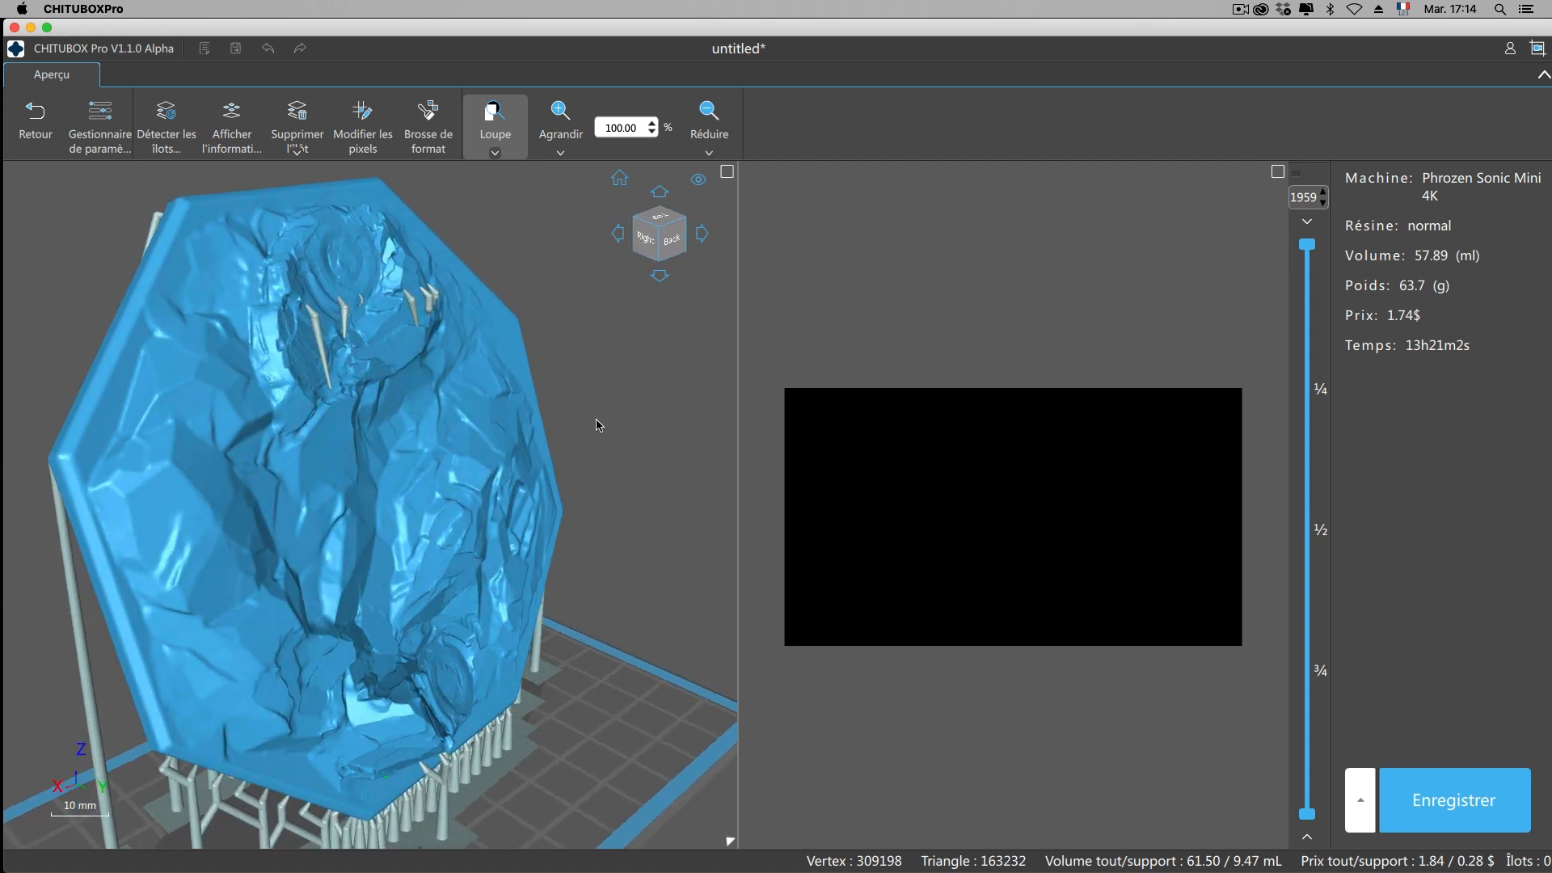
left_click_drag(579, 375, 459, 302)
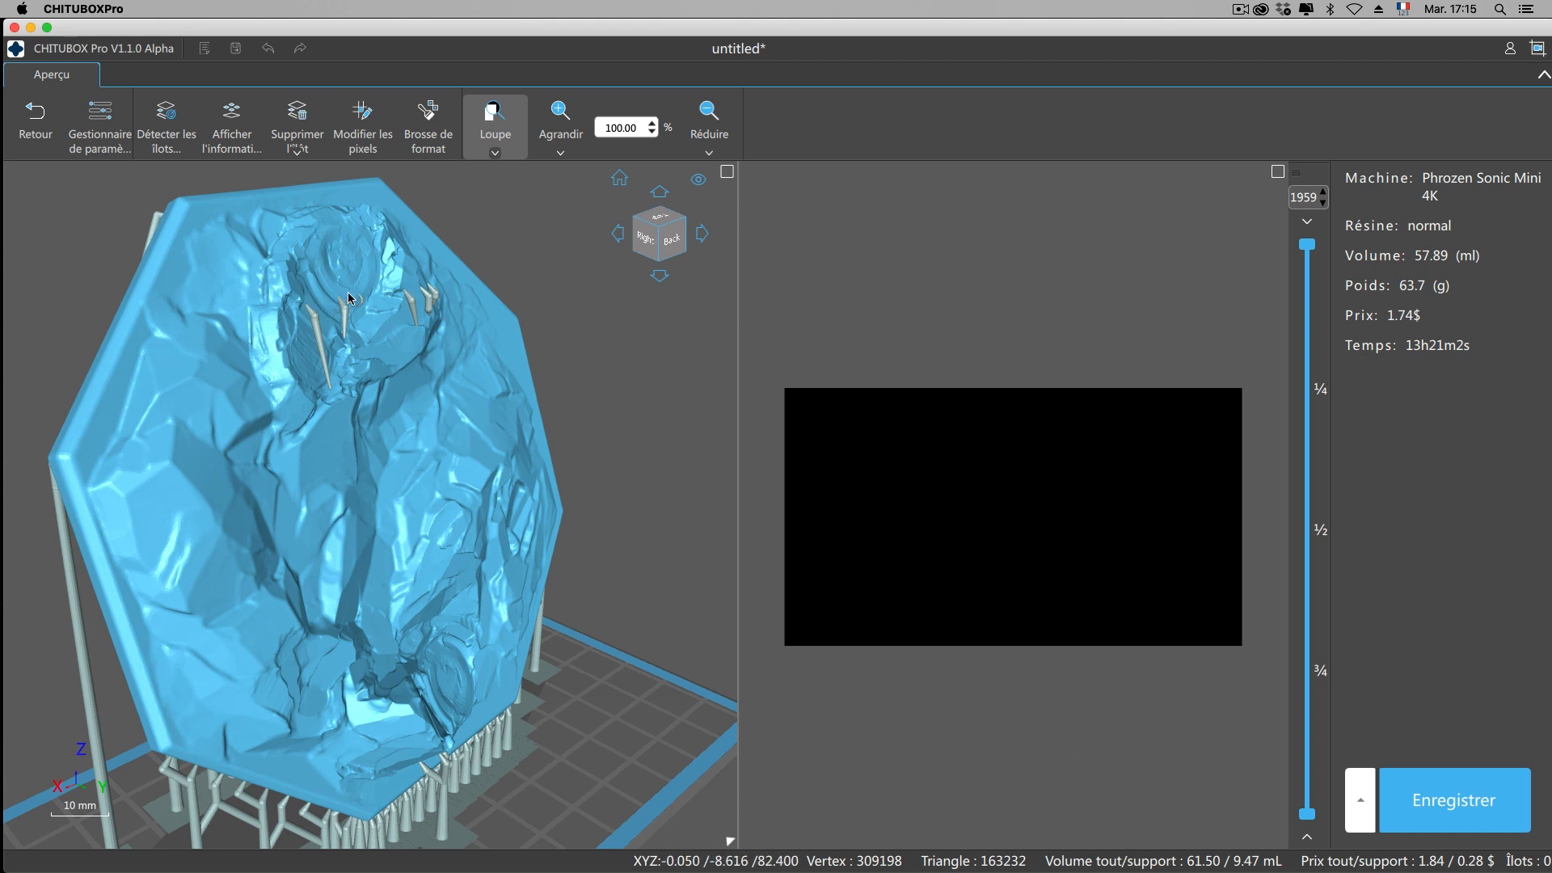
Leave the slice preview, browse the resin profiles and review the print settings of ABS-like Resin - Gray / White -50um.
left_click(35, 123)
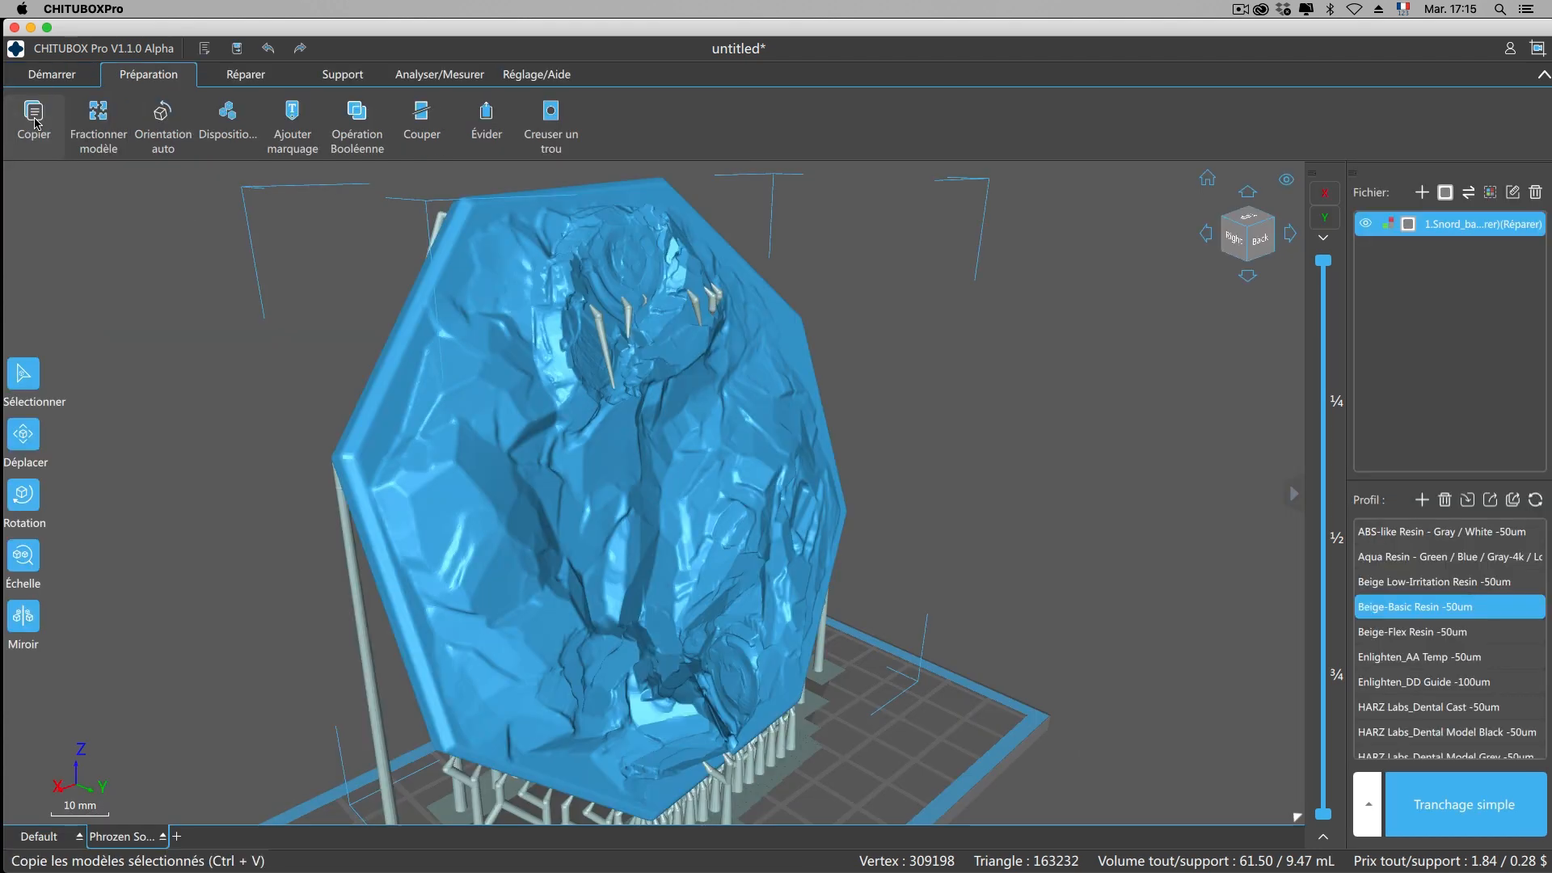
scroll(1435, 642, "down", 15)
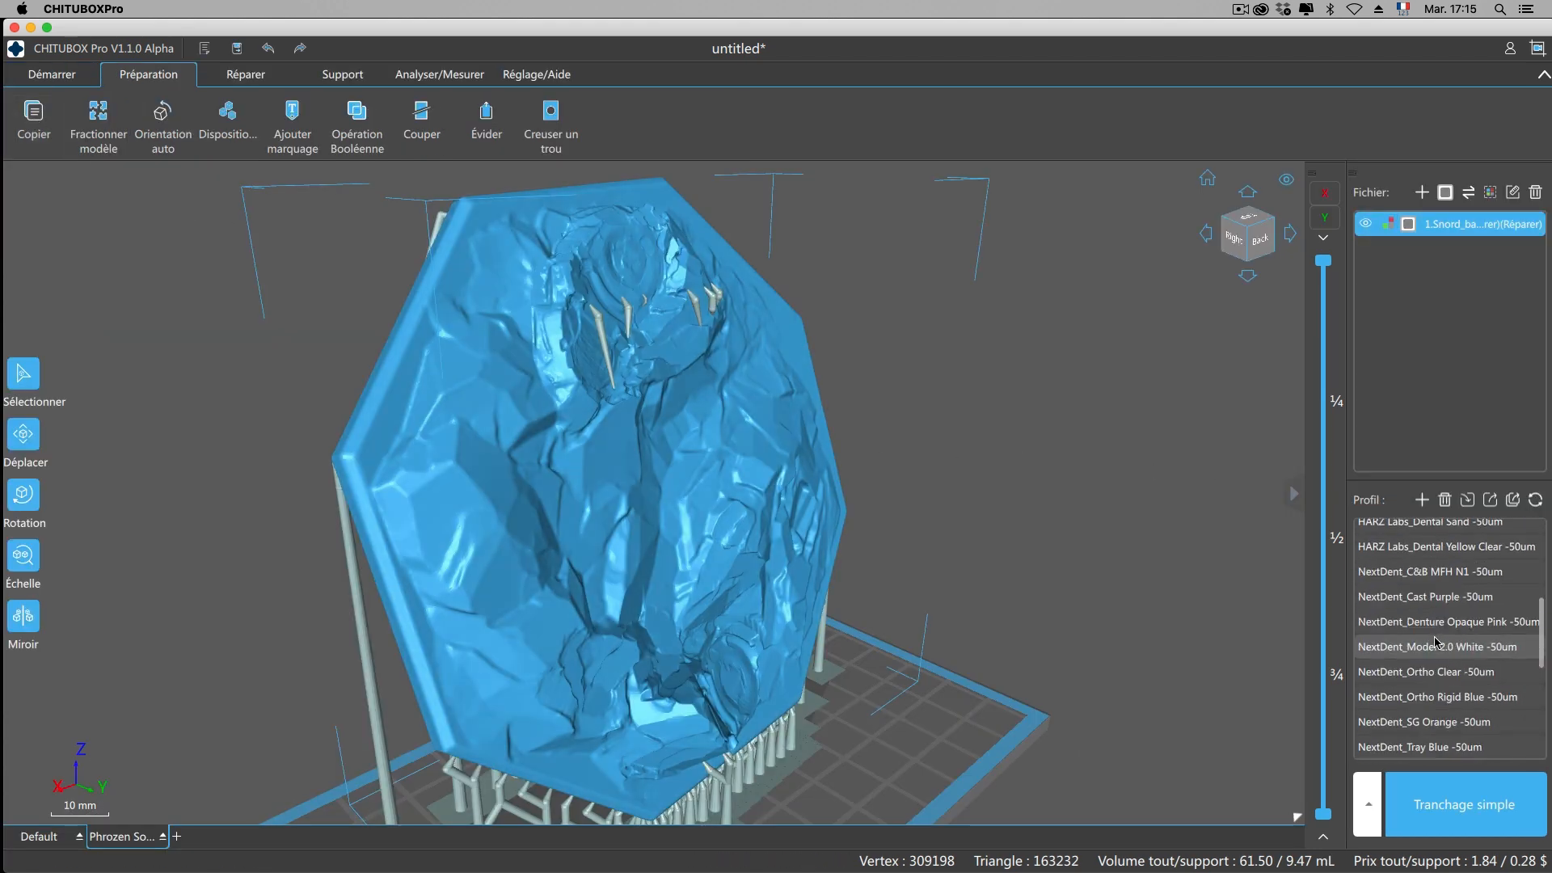
scroll(1433, 633, "up", 15)
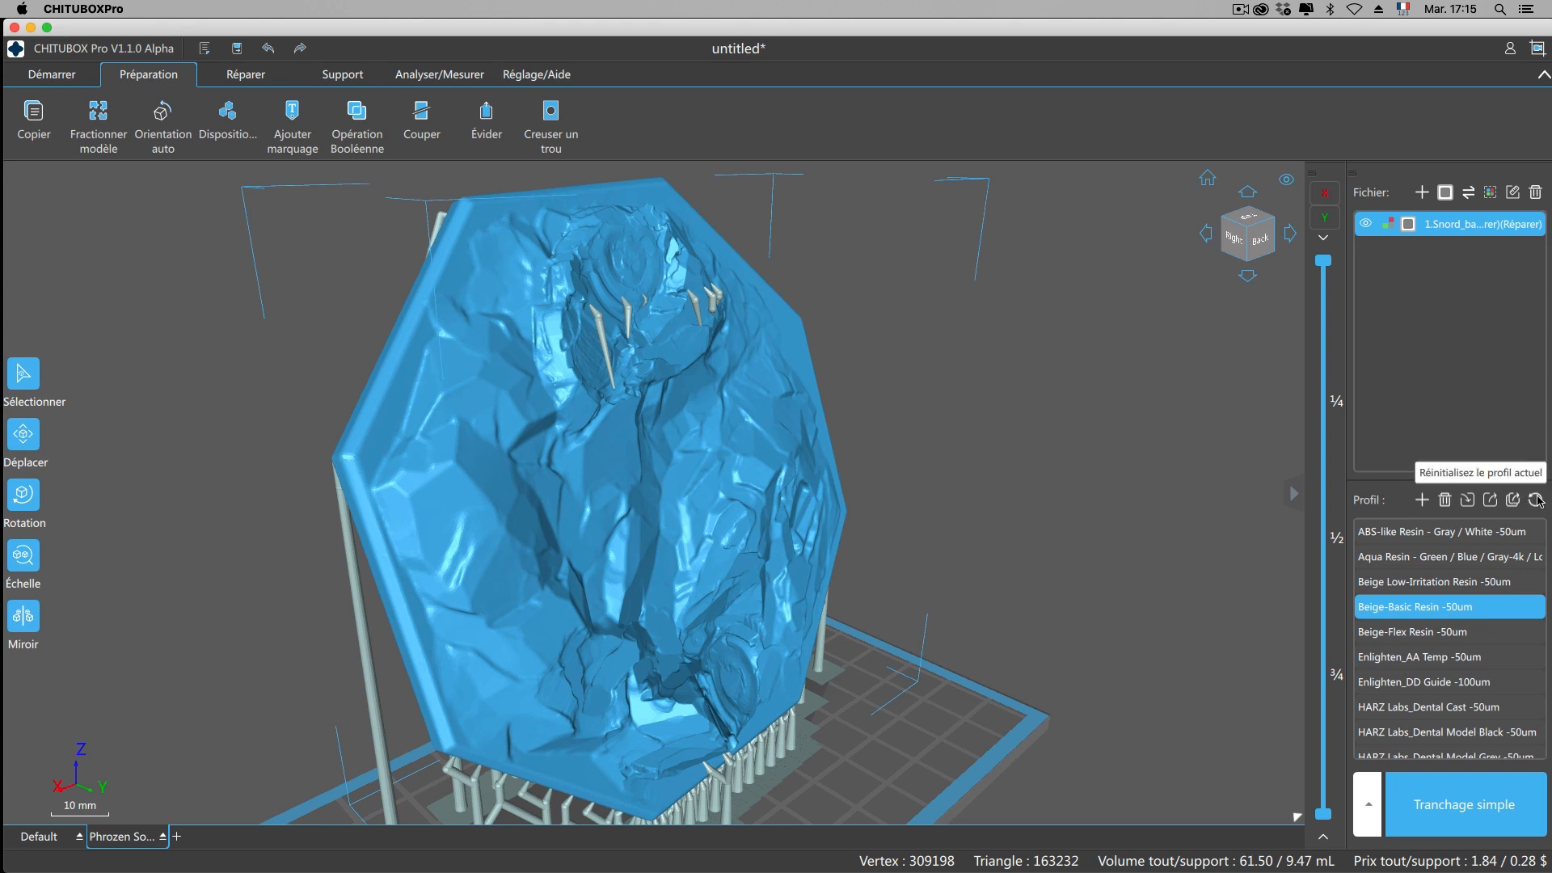
double_click(1433, 533)
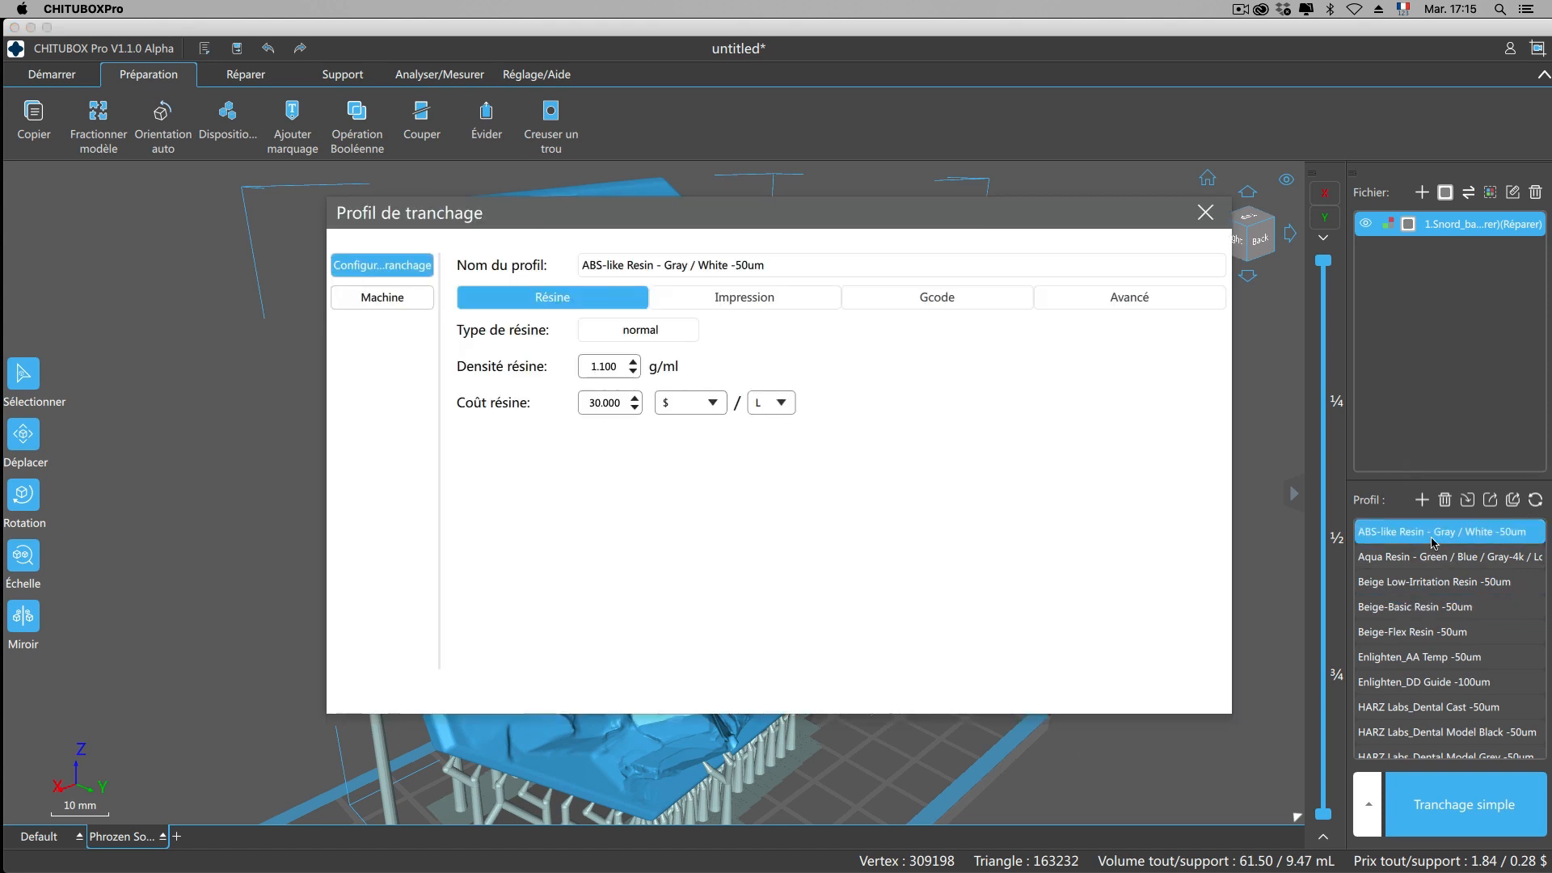
left_click(758, 297)
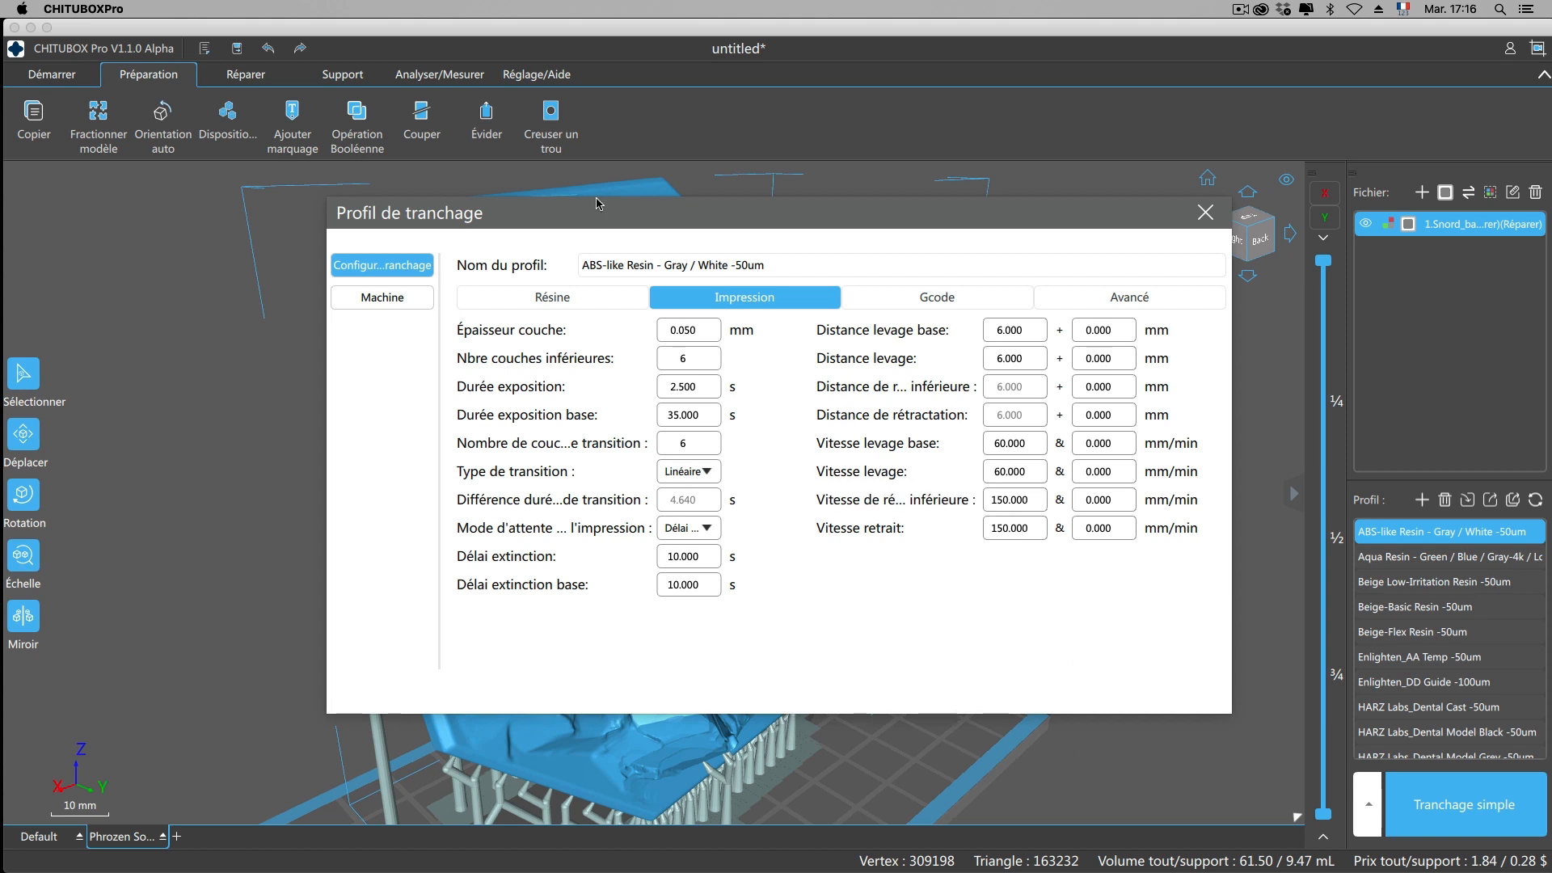
left_click(1205, 213)
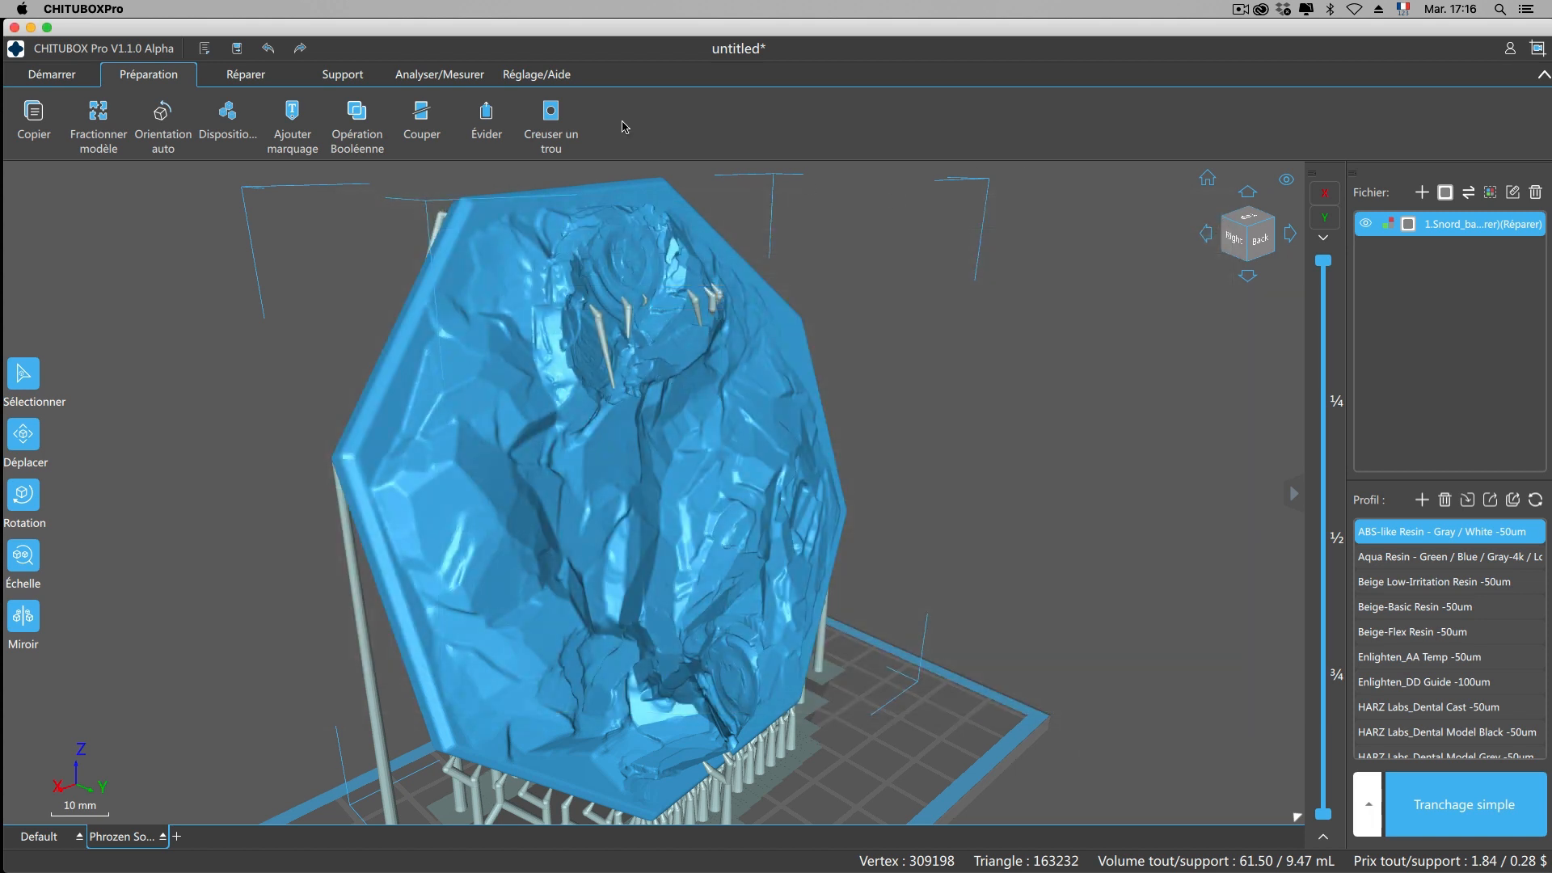
Open the program settings and review the general, appearance, file, function and update pages.
left_click(554, 77)
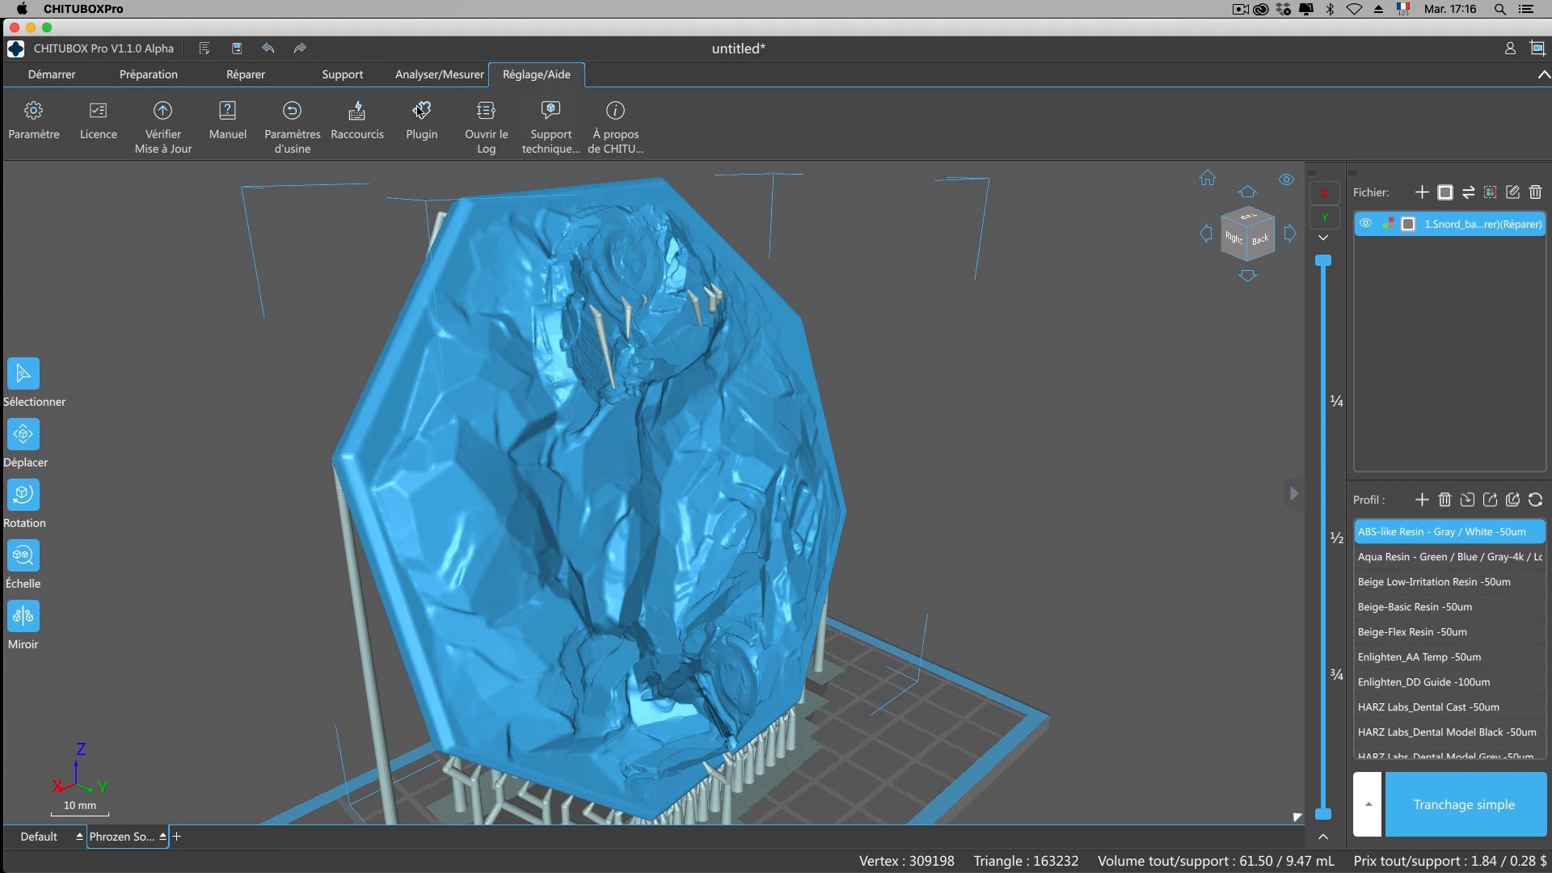
left_click(33, 112)
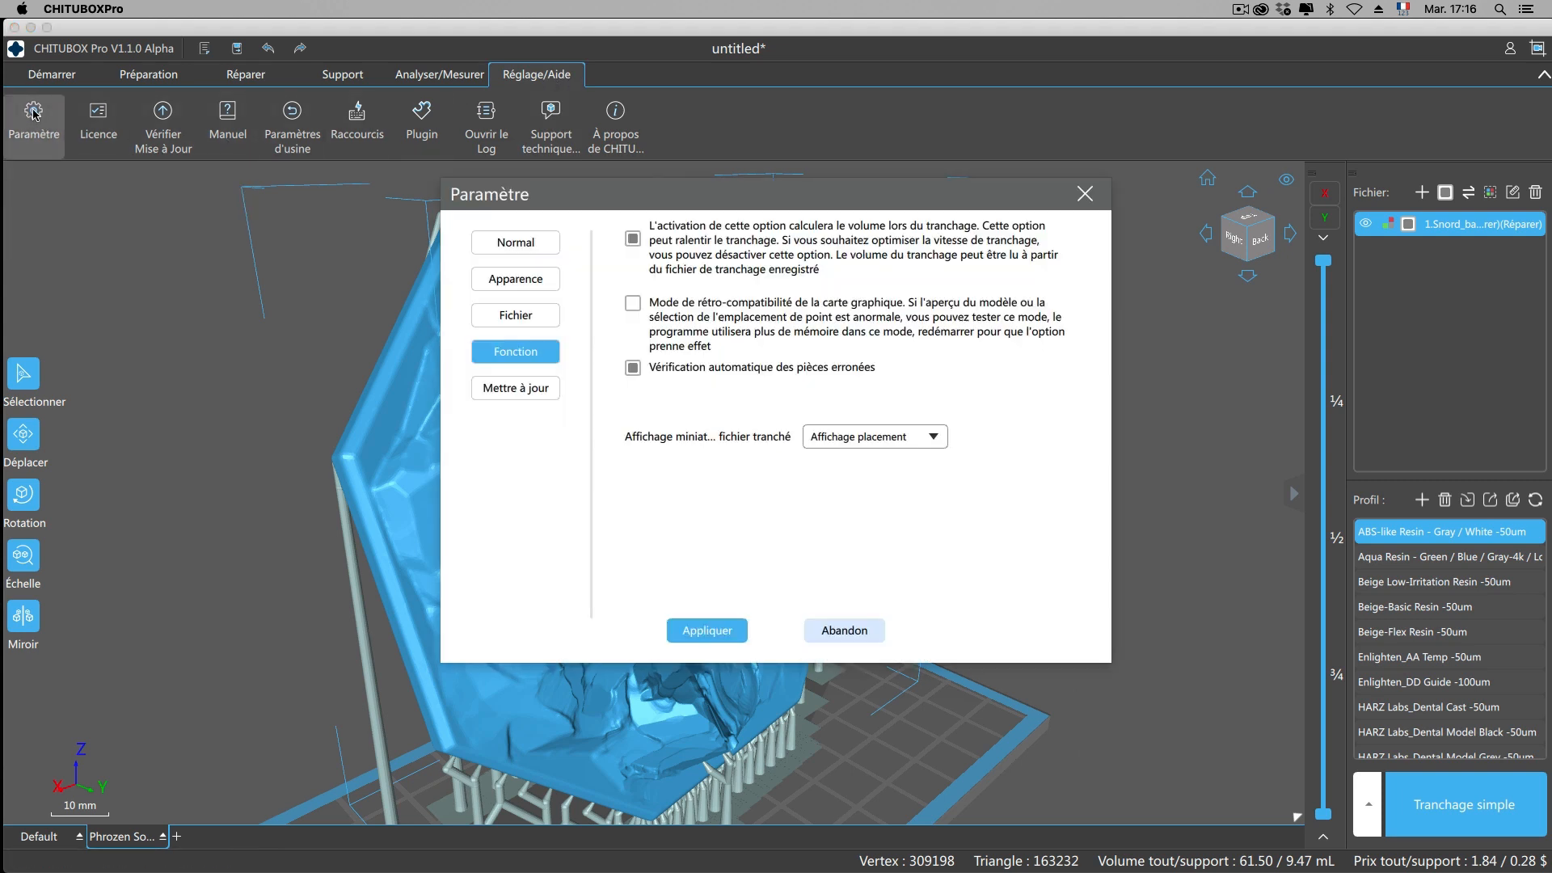
left_click(543, 244)
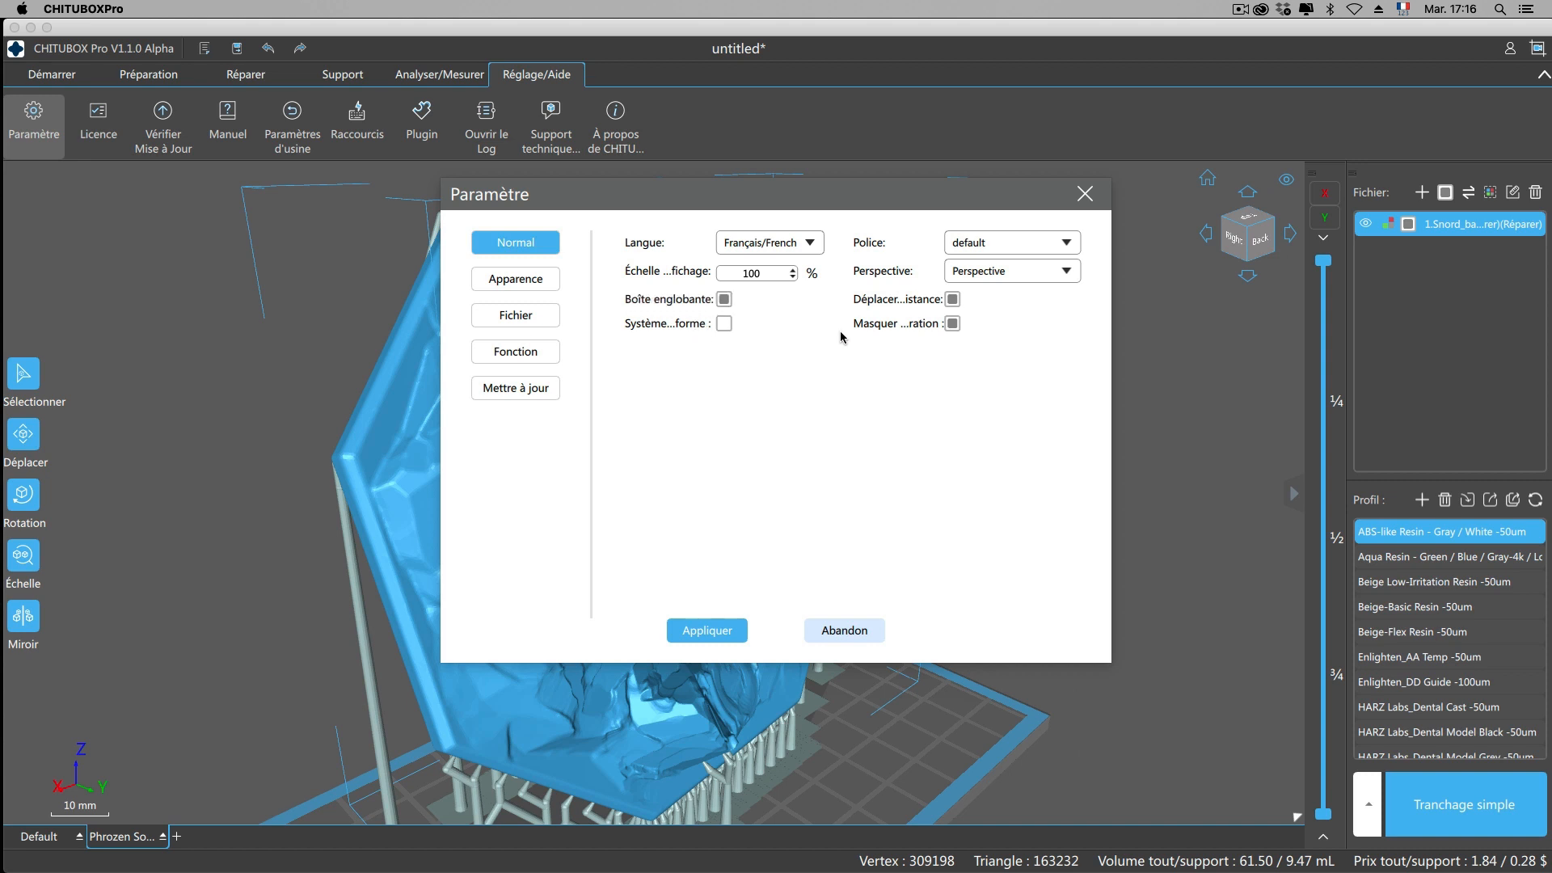
left_click(517, 280)
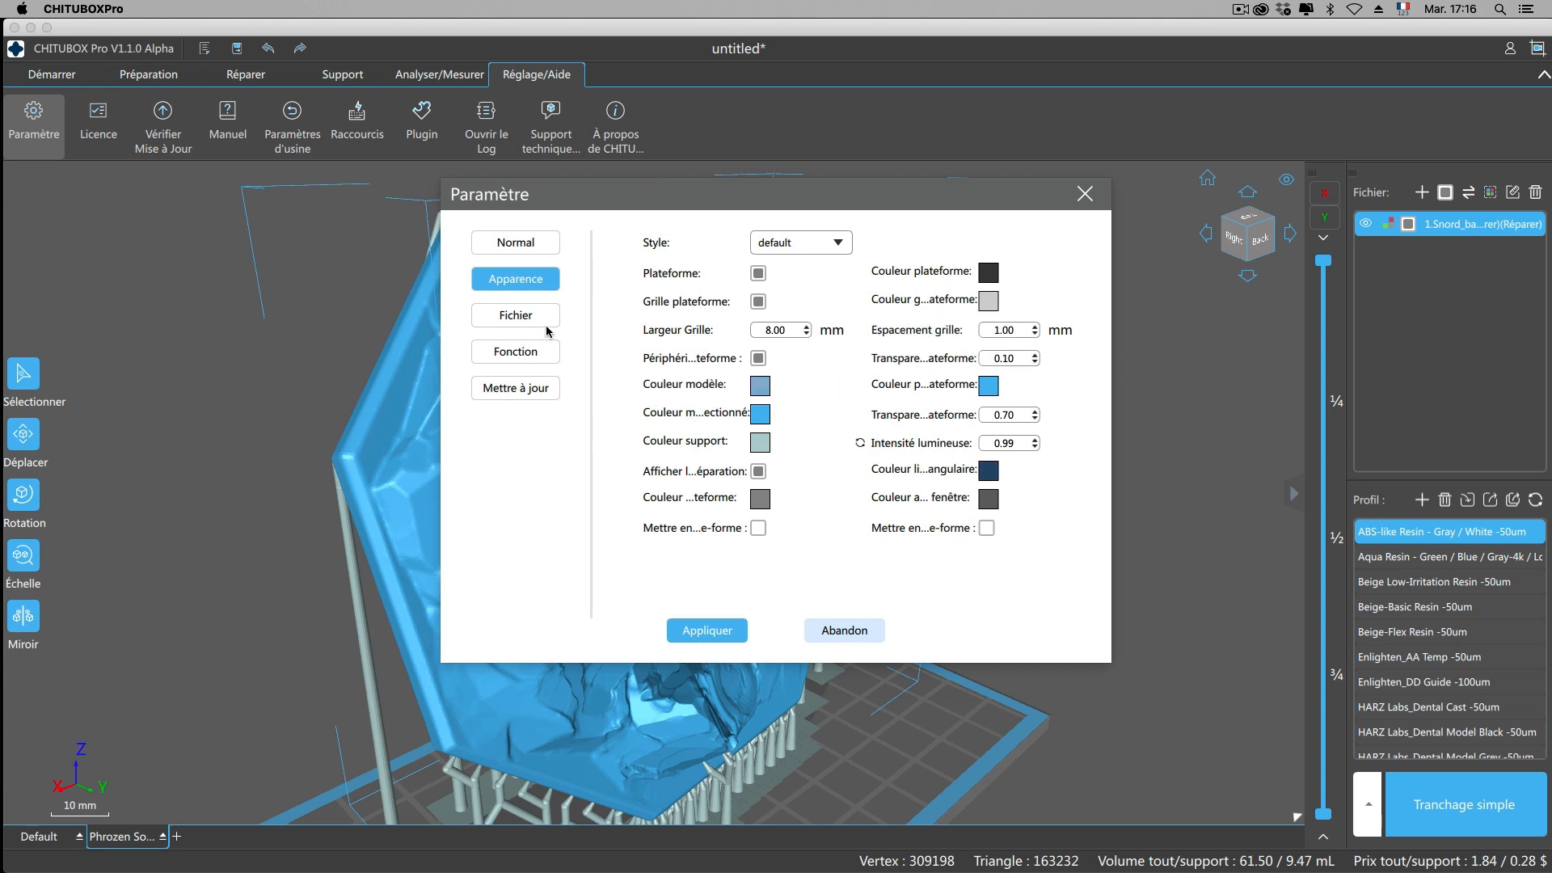
left_click(503, 318)
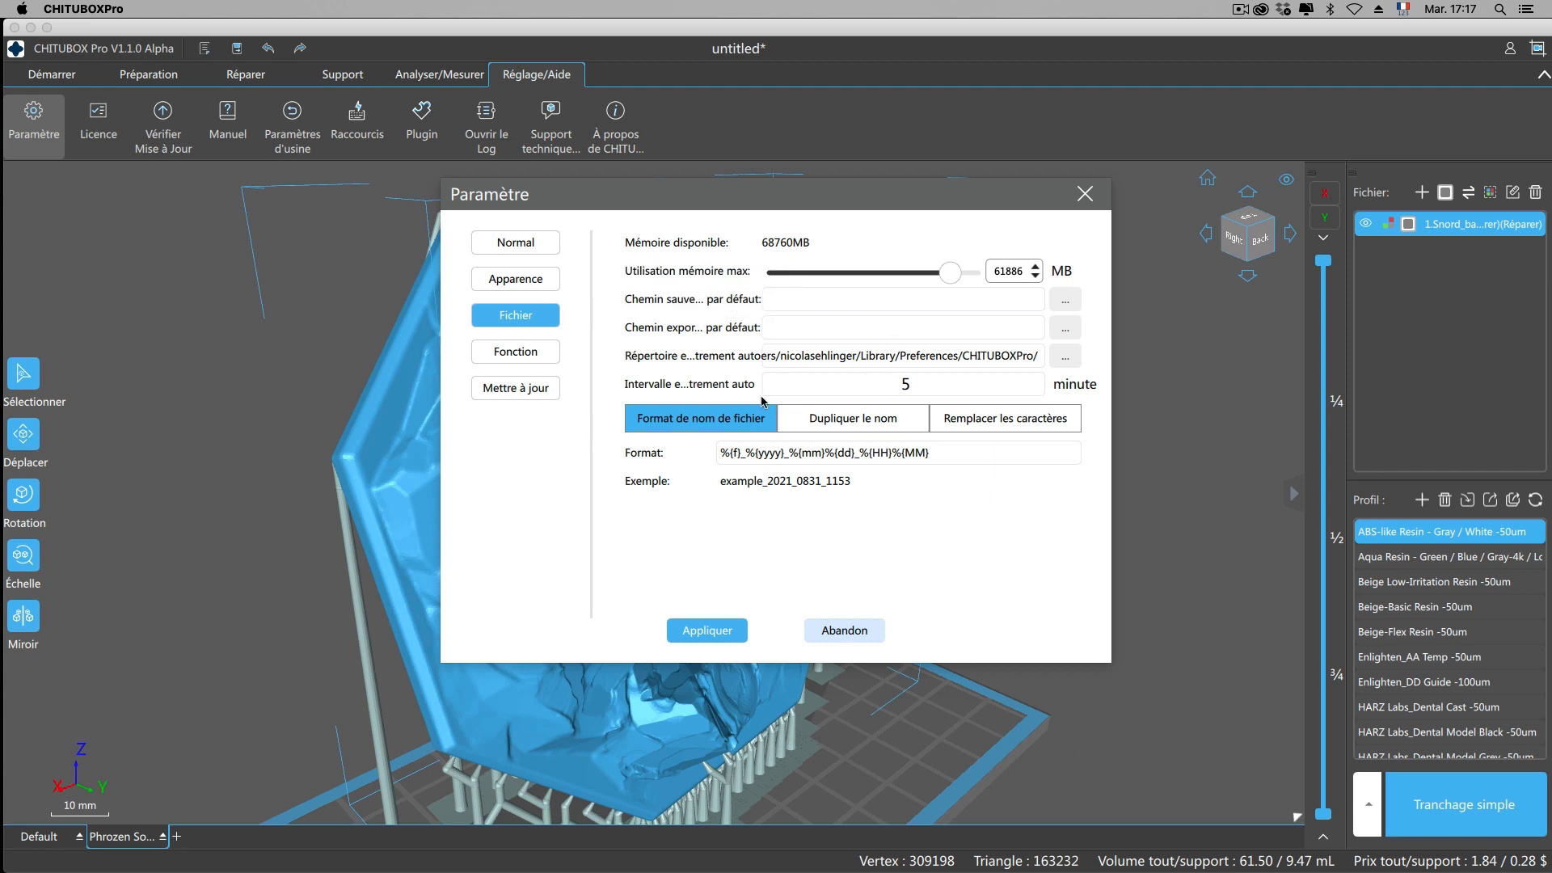
left_click(505, 354)
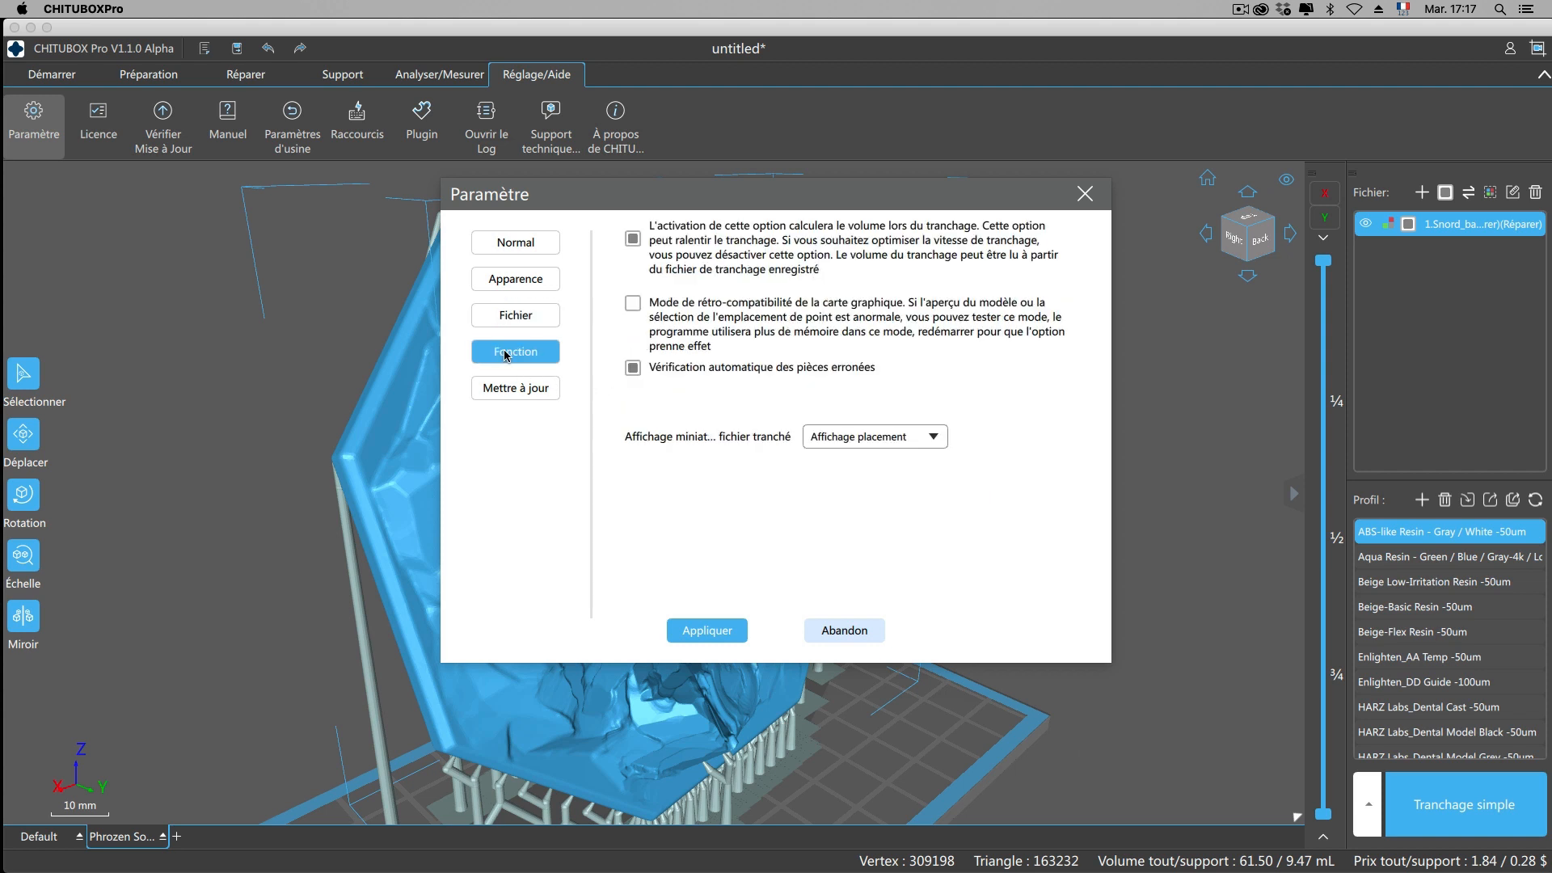
left_click(530, 392)
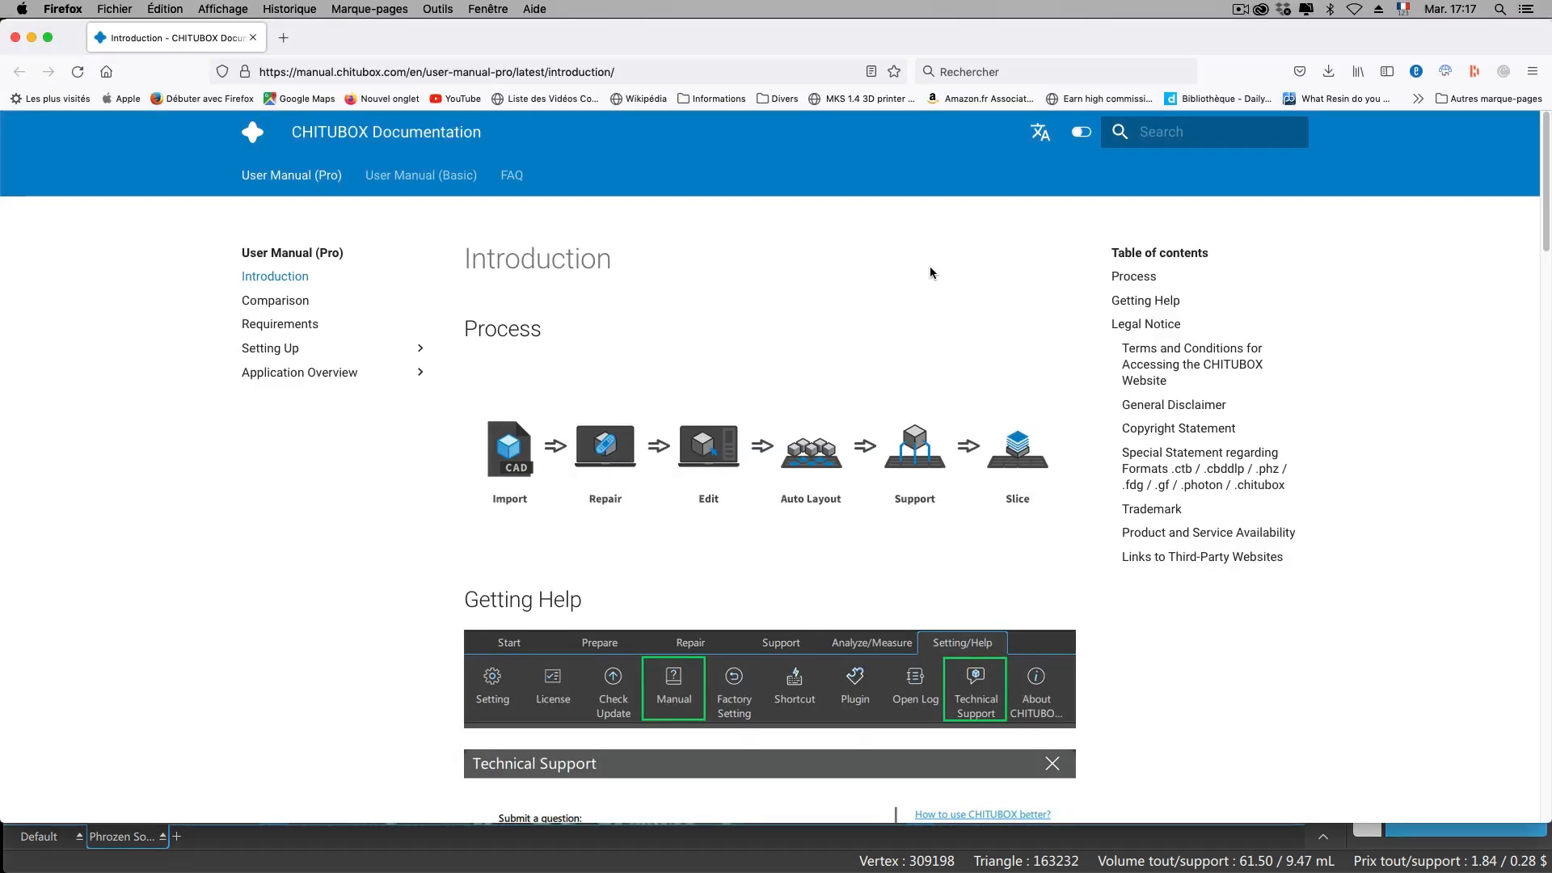
Switch to the CHITUBOX Pro online manual in Chrome and read its French introduction, covering the workflow, getting help and legal notice.
left_click(397, 71)
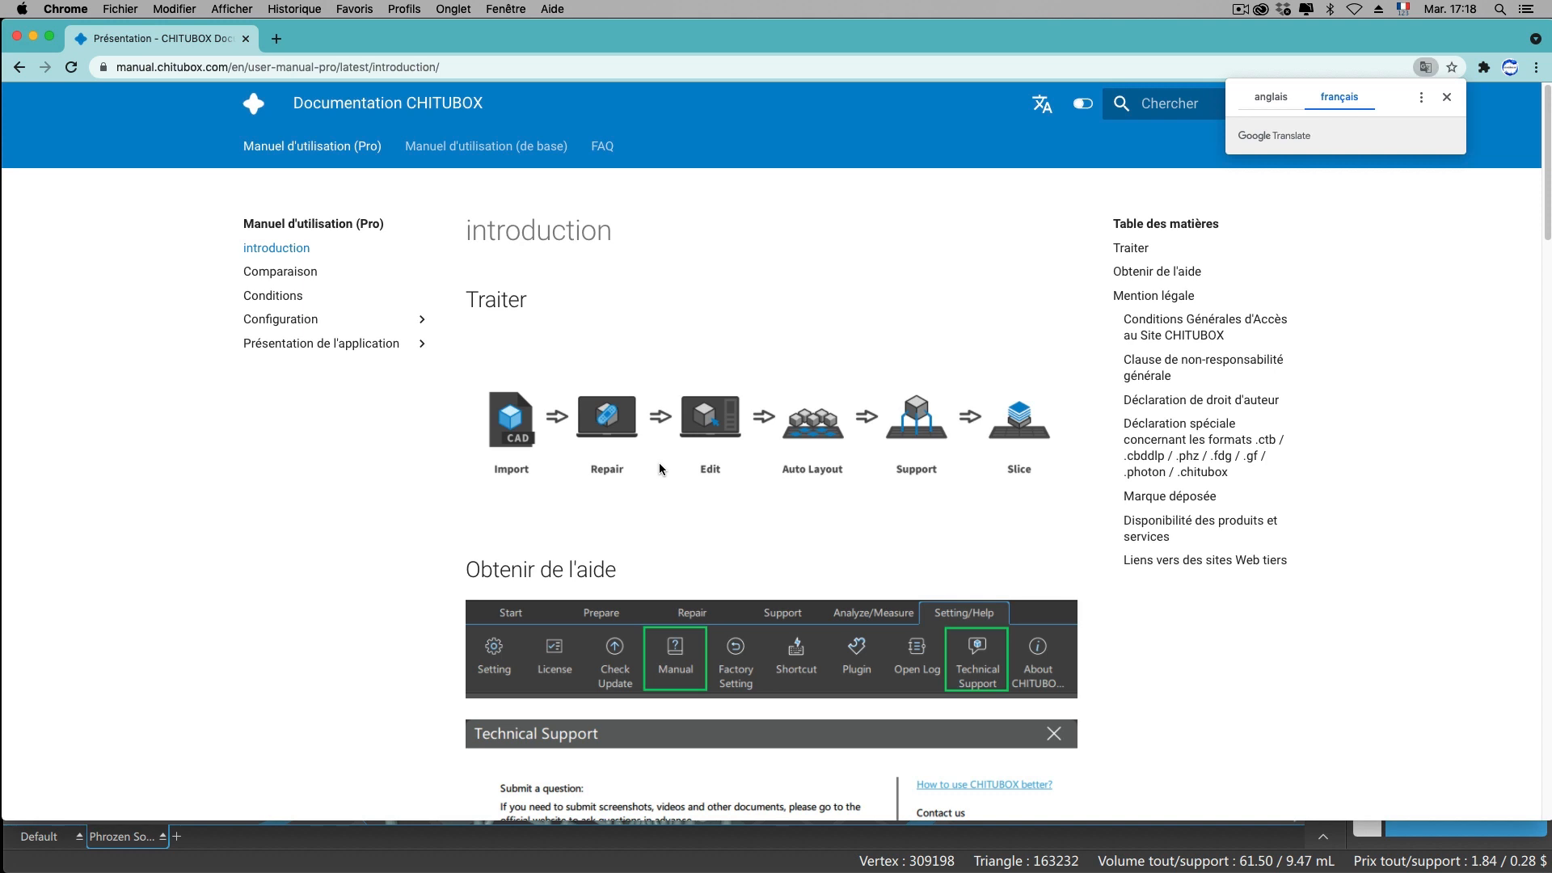
scroll(660, 467, "down", 3)
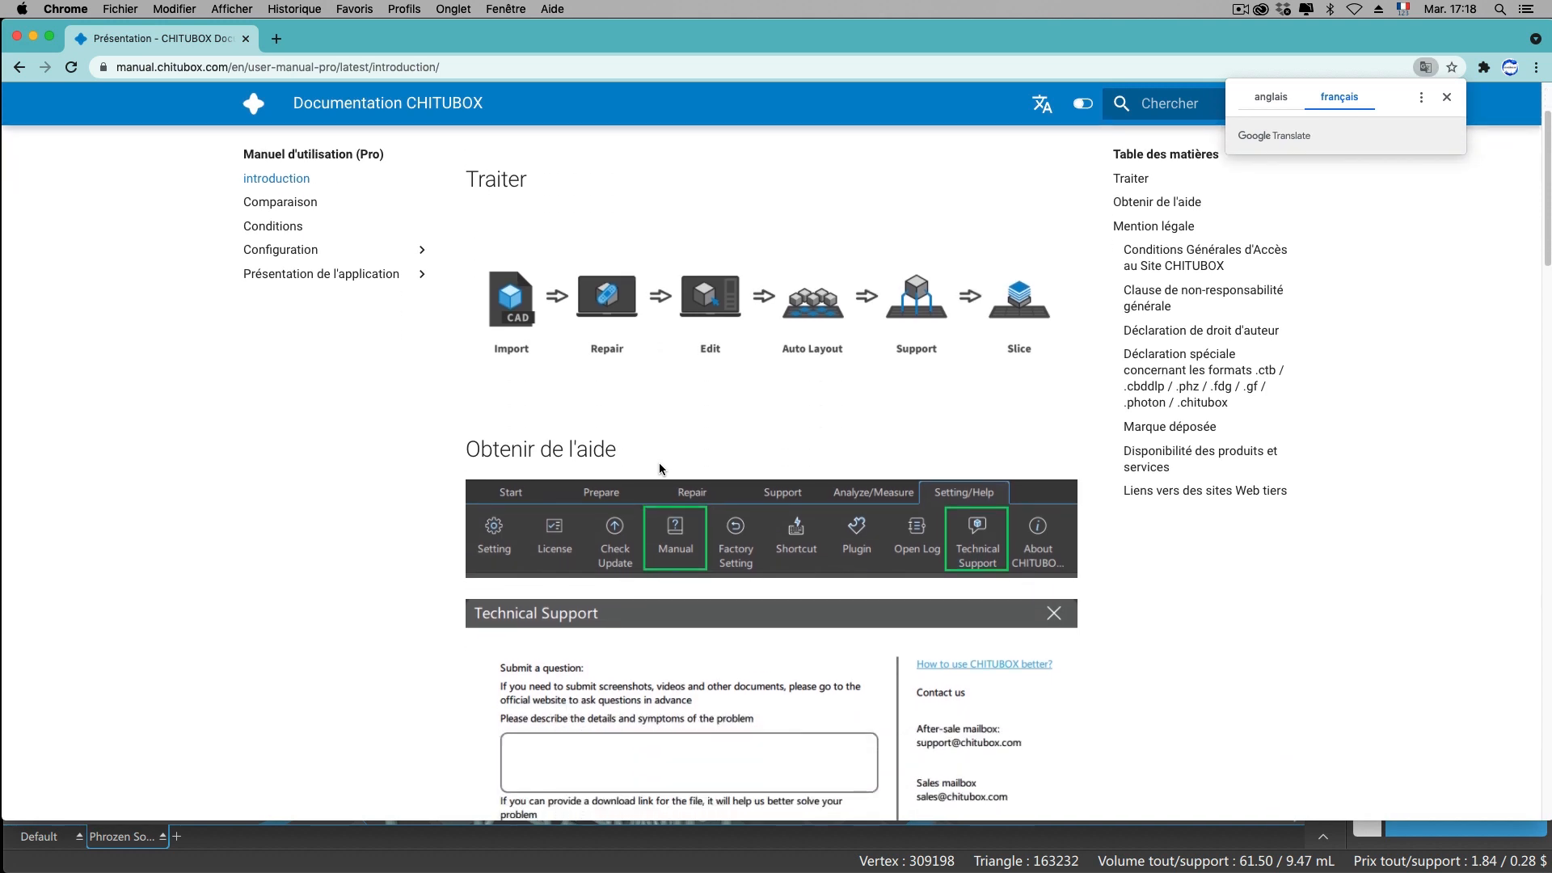
scroll(660, 468, "down", 10)
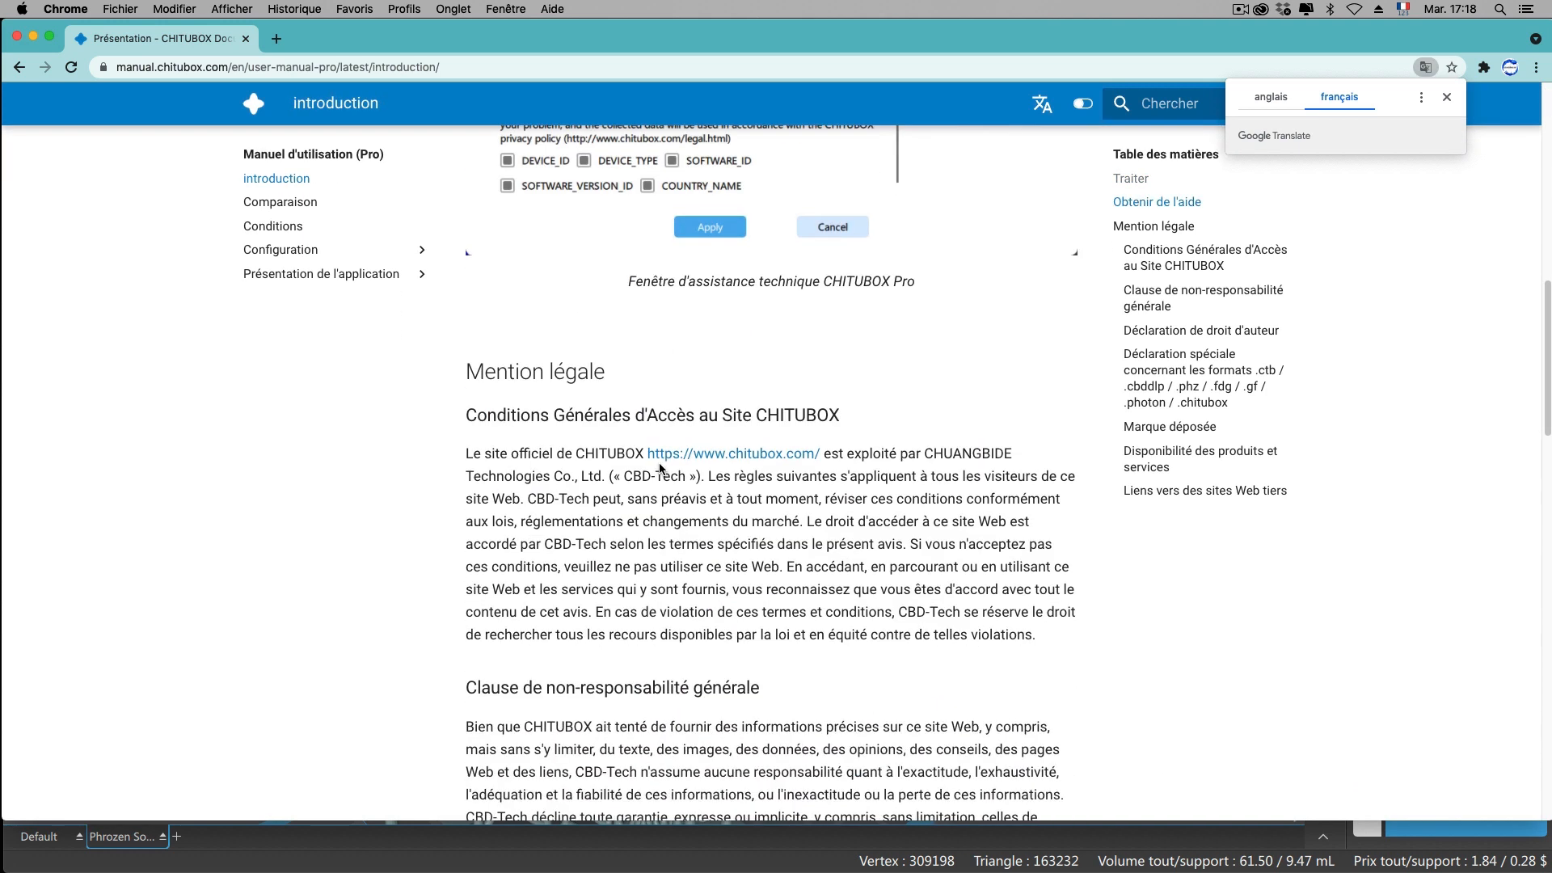
scroll(660, 468, "up", 6)
scroll(665, 398, "up", 7)
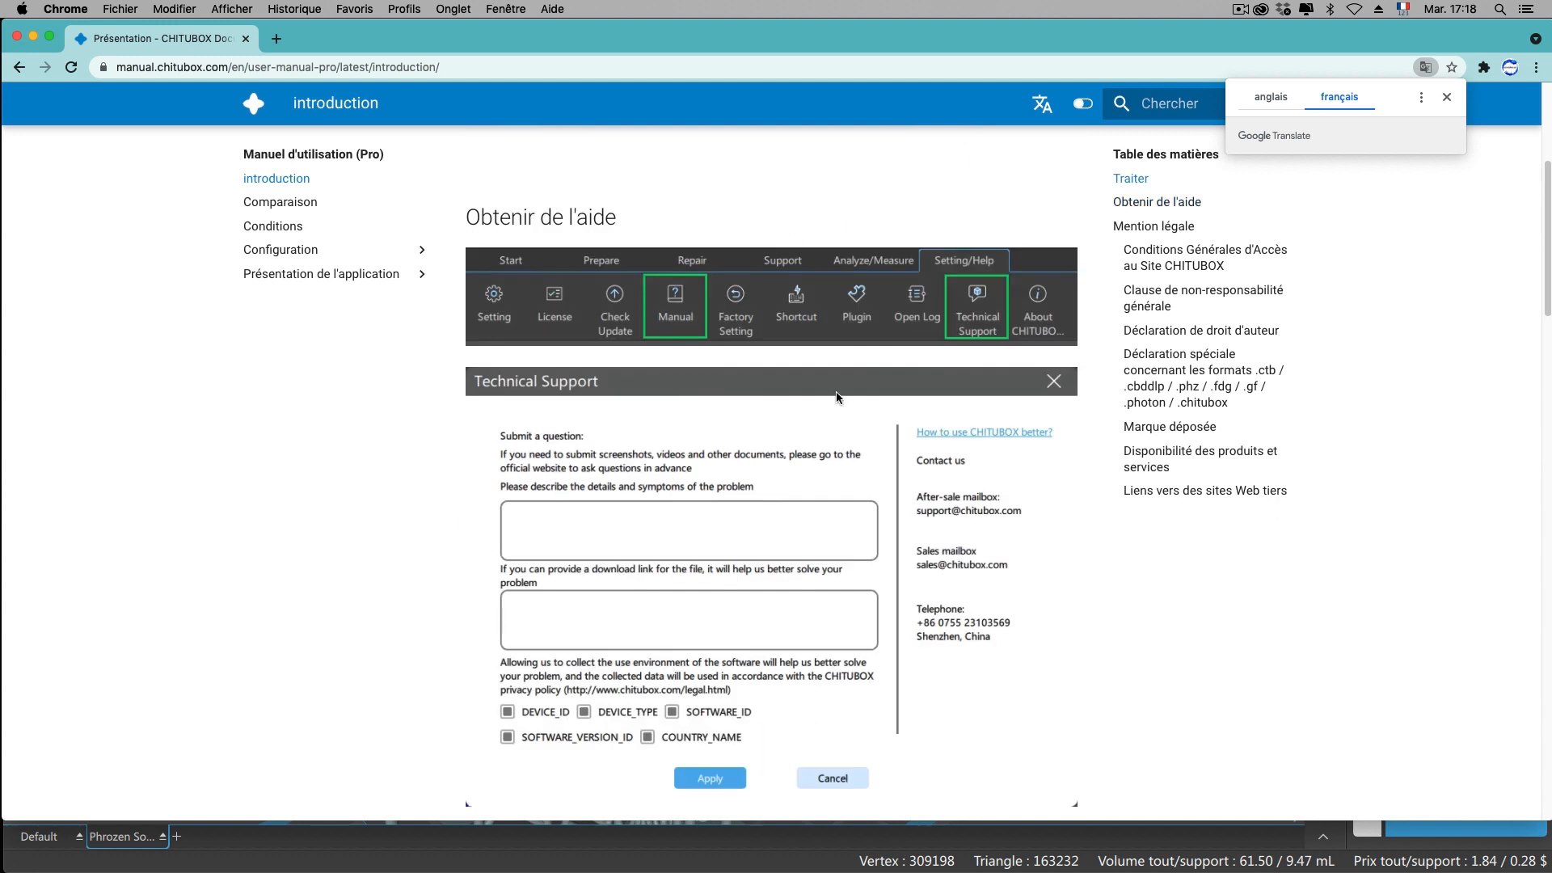
scroll(735, 447, "down", 2)
scroll(736, 445, "up", 6)
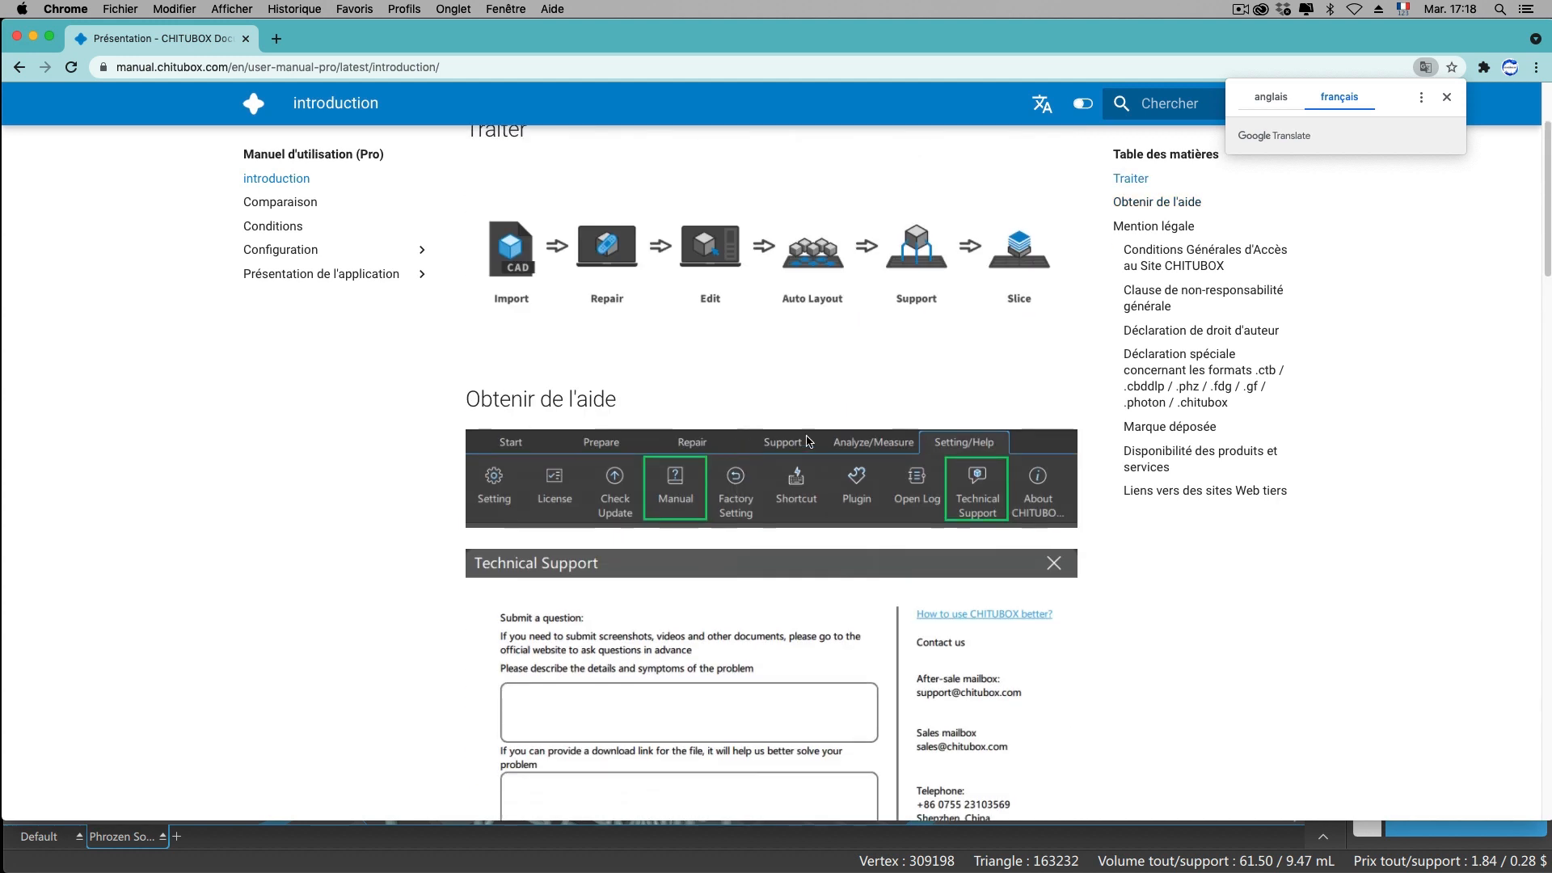
scroll(1151, 388, "down", 2)
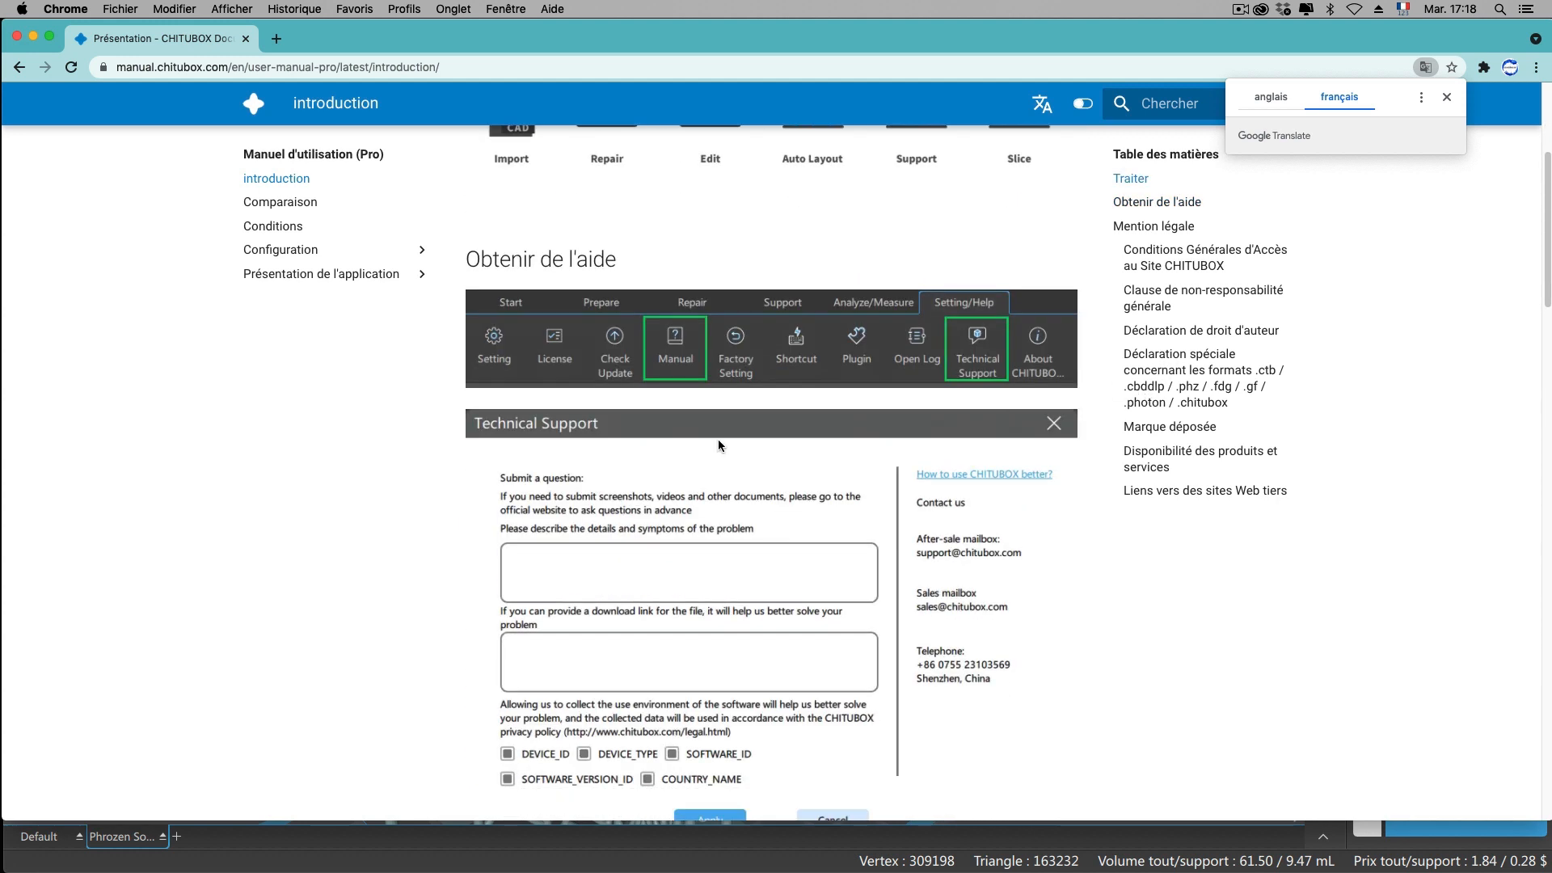
scroll(718, 443, "down", 8)
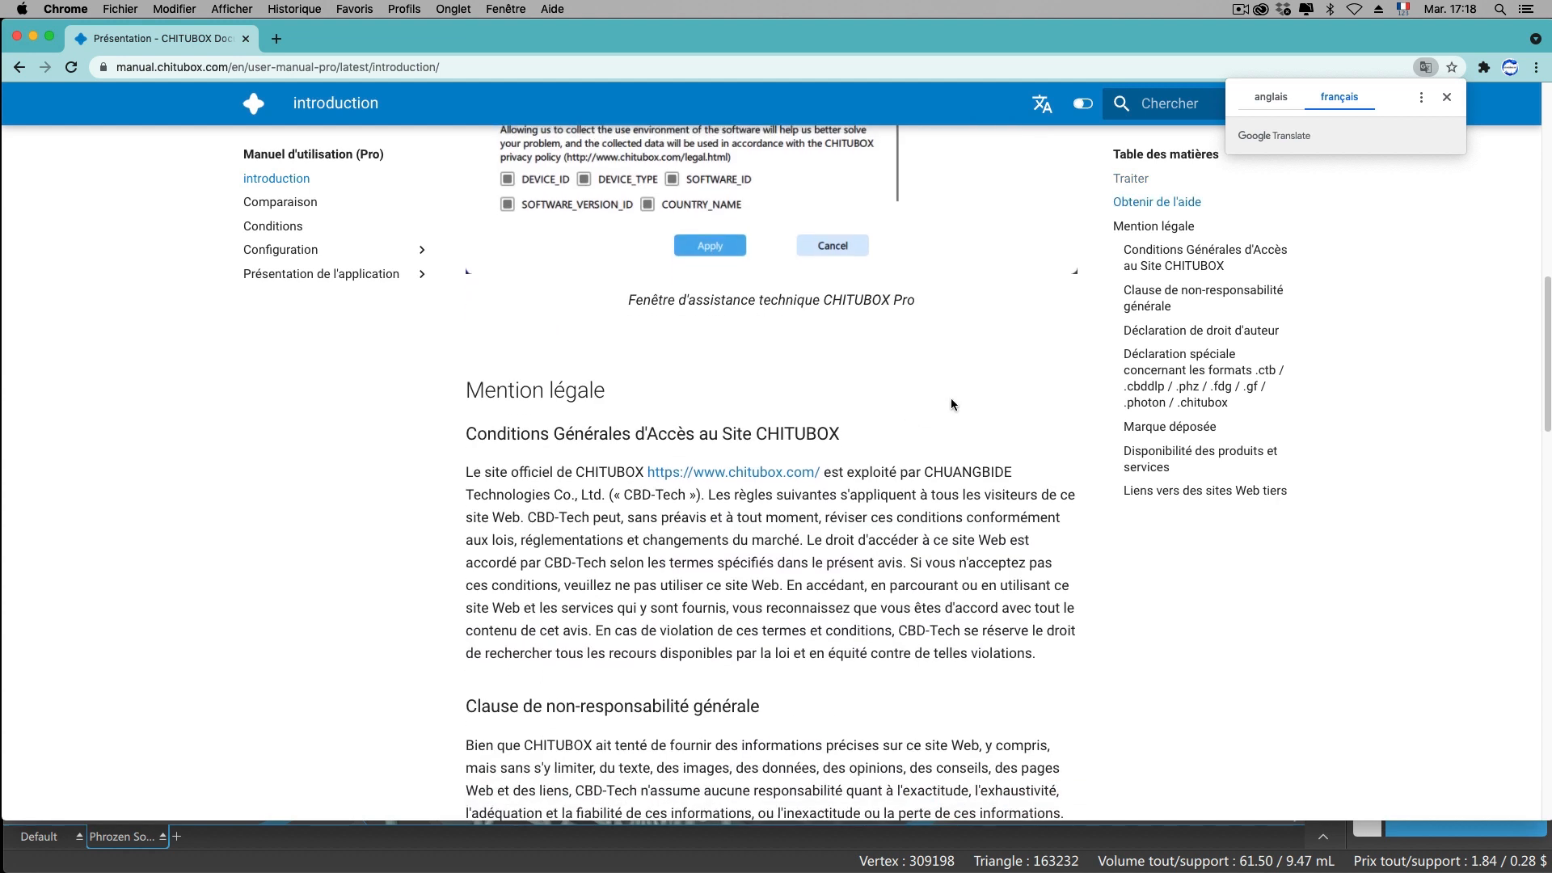
scroll(946, 402, "up", 6)
Open the manual's system requirements page and expand the application overview chapter.
left_click(282, 226)
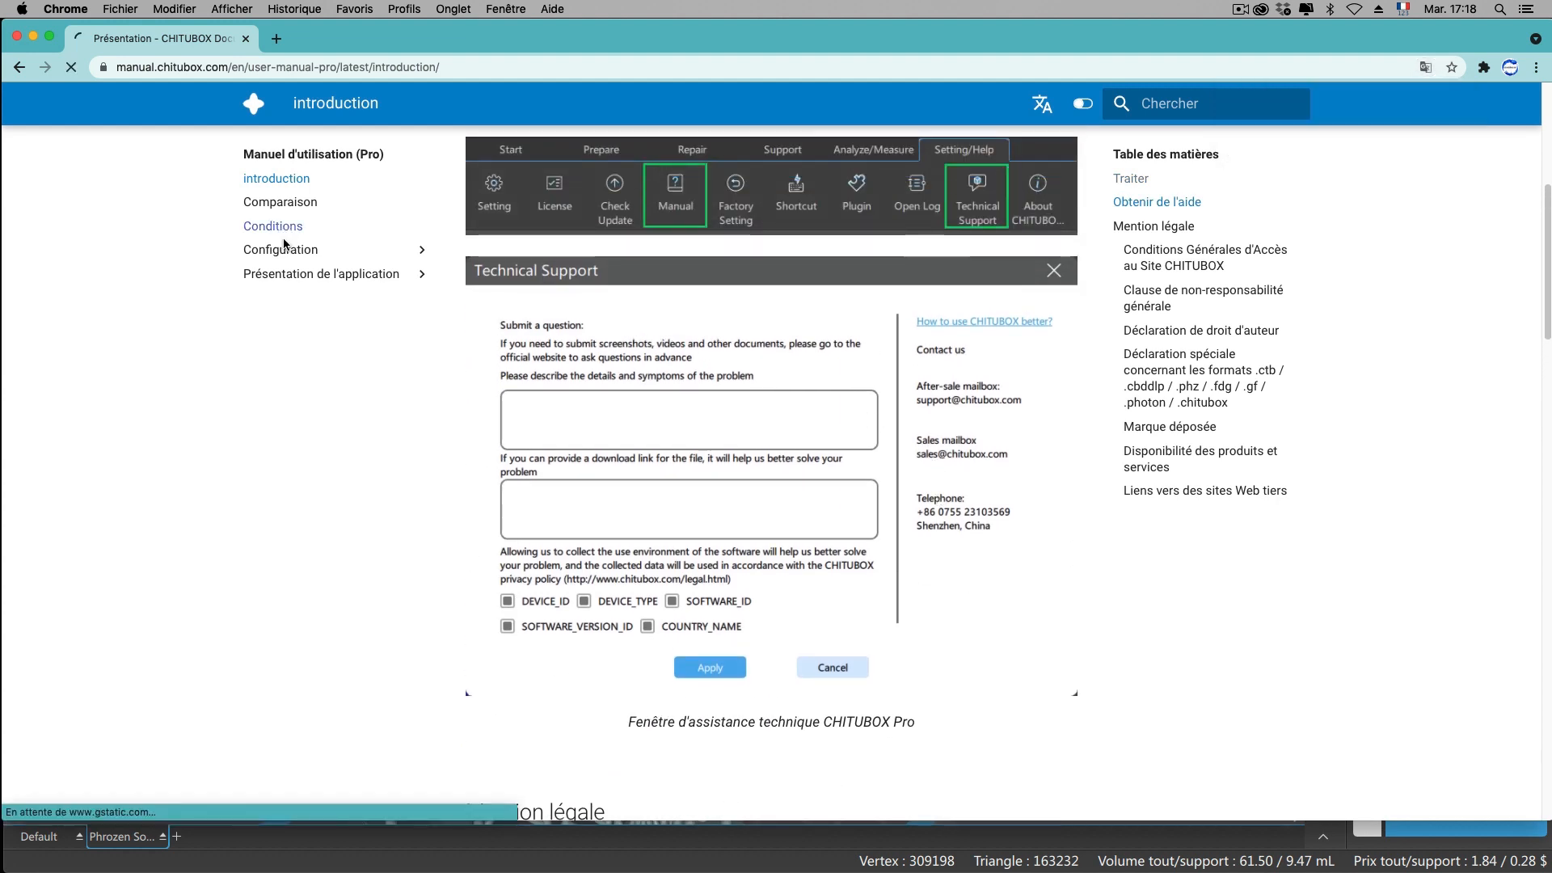
left_click(284, 247)
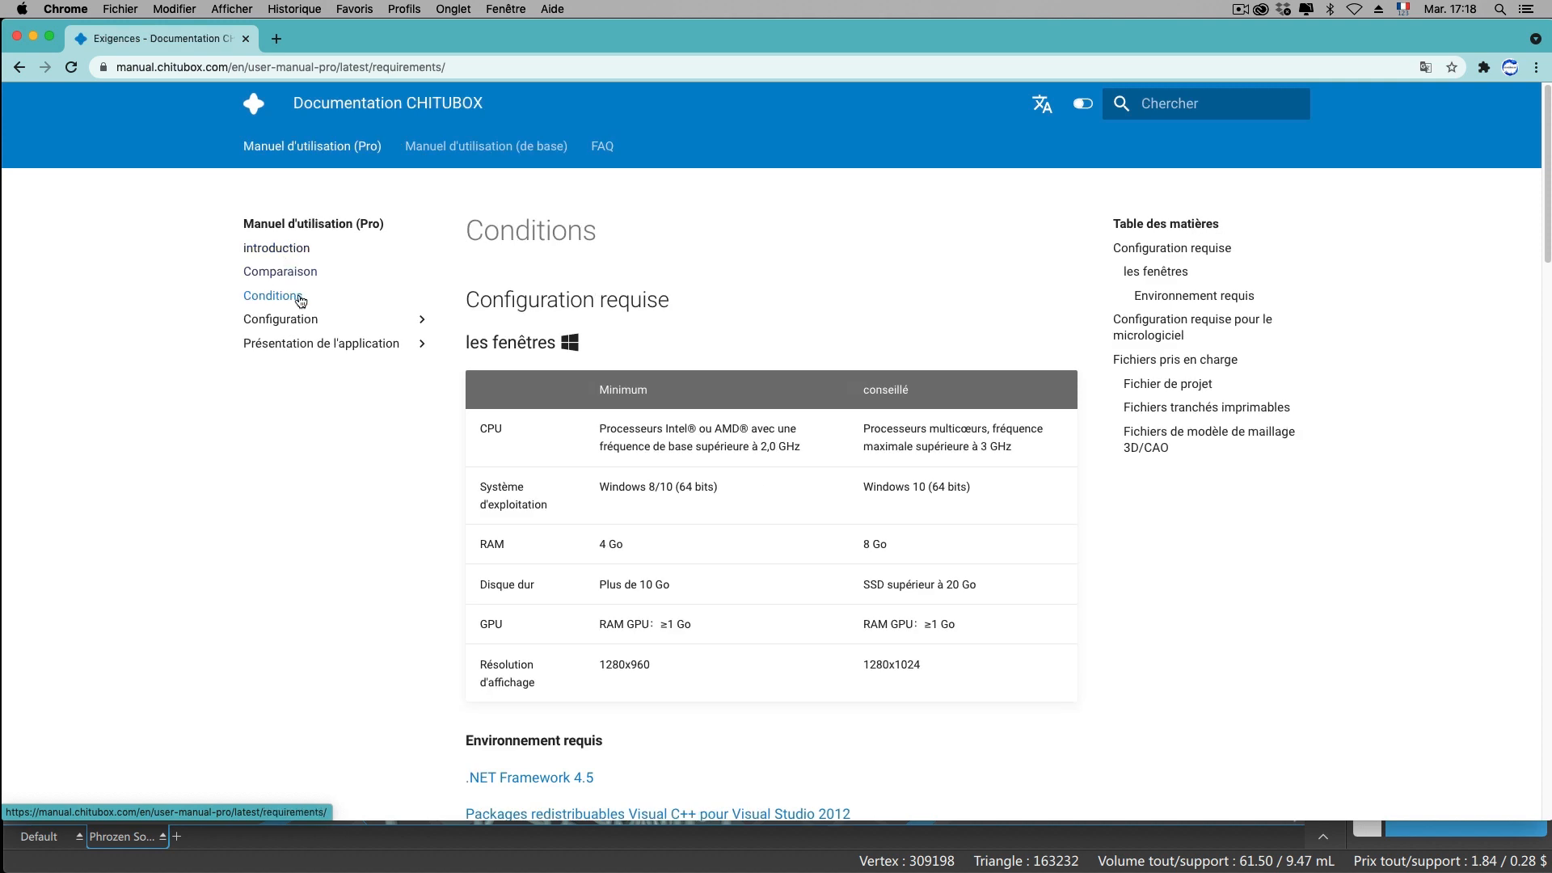
left_click(314, 343)
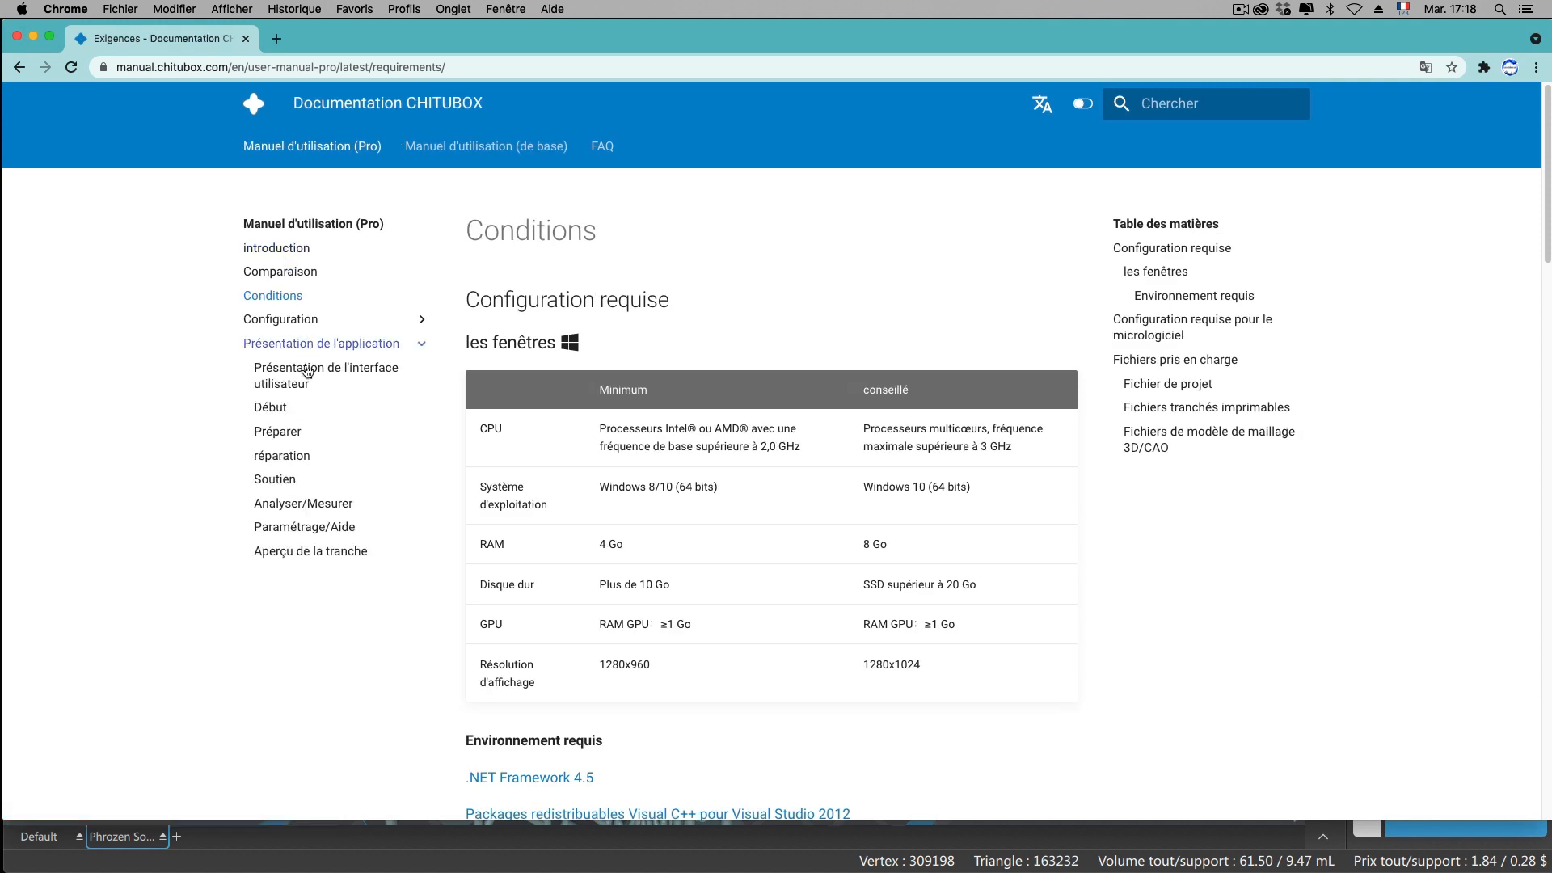
Open the manual's Début page and read through its sections on creating, opening and saving projects.
left_click(270, 408)
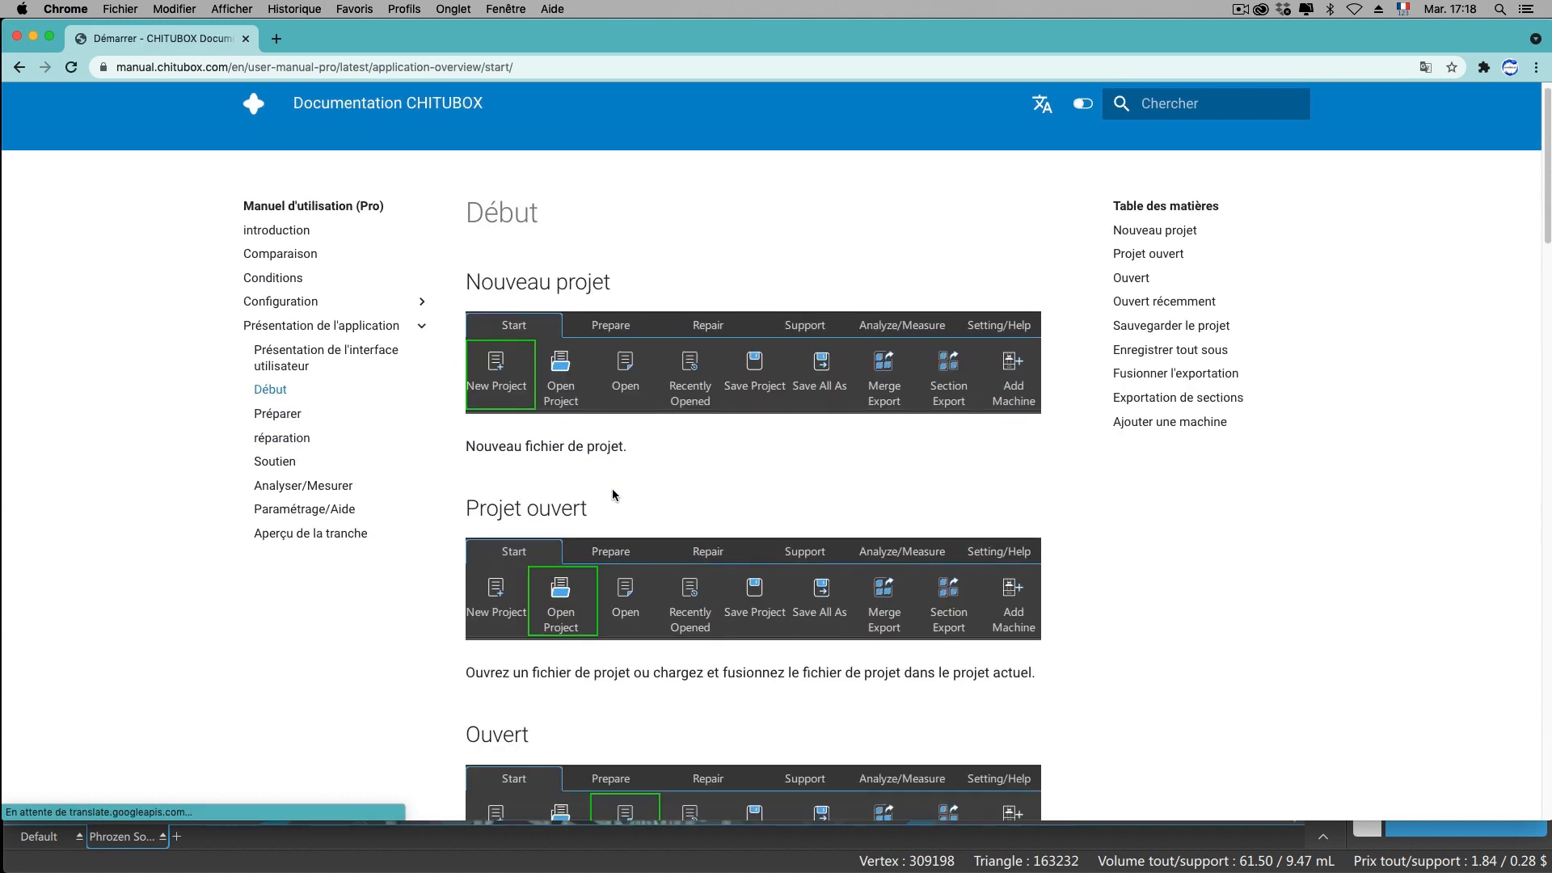
scroll(614, 494, "down", 5)
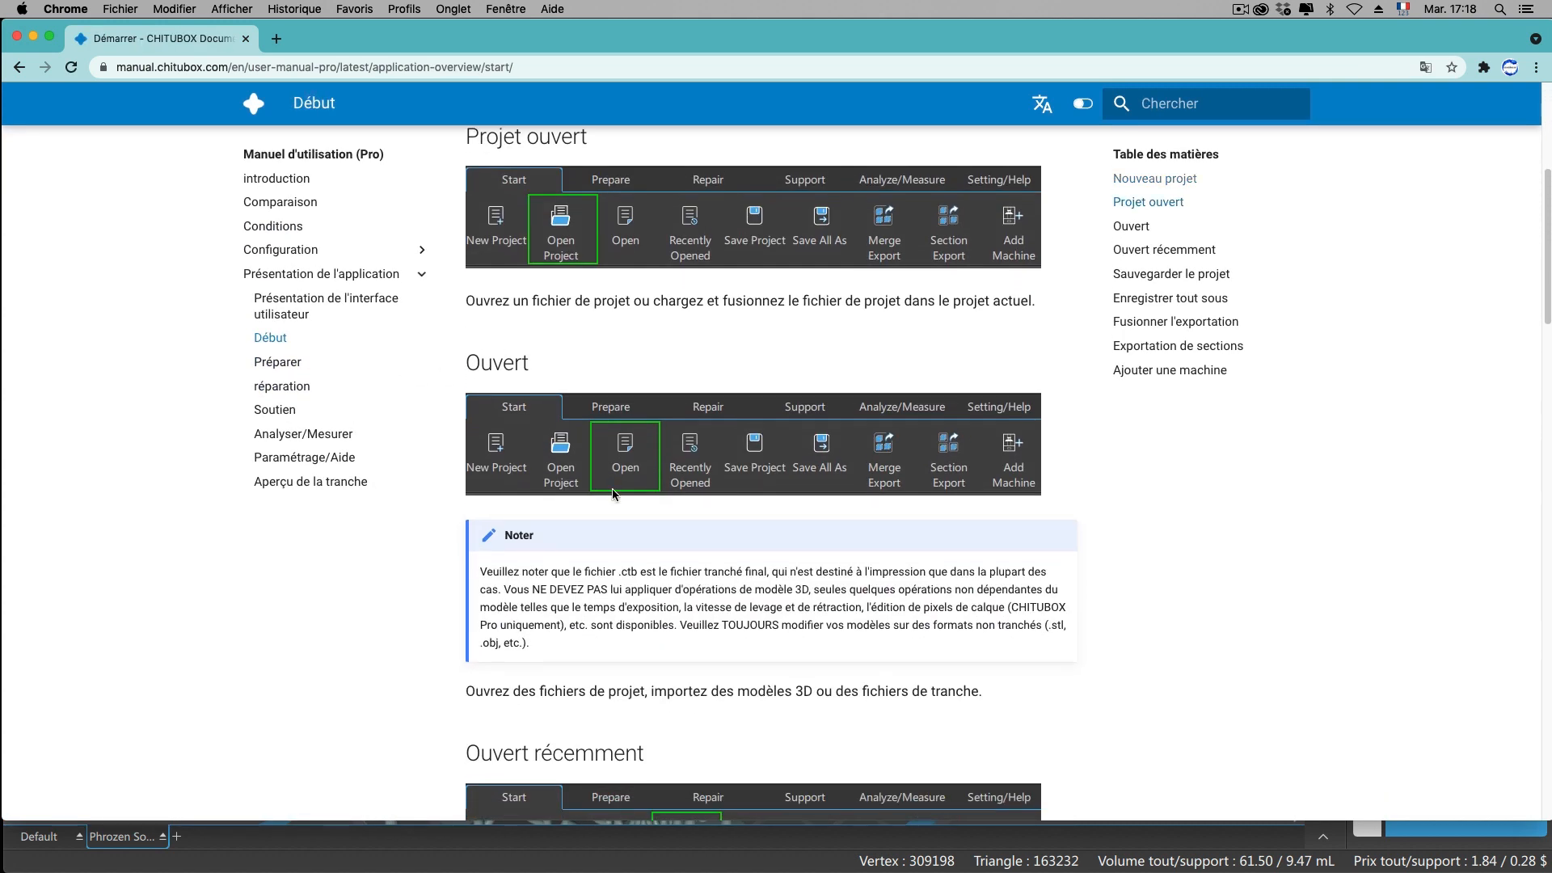
scroll(614, 495, "down", 3)
scroll(615, 495, "down", 5)
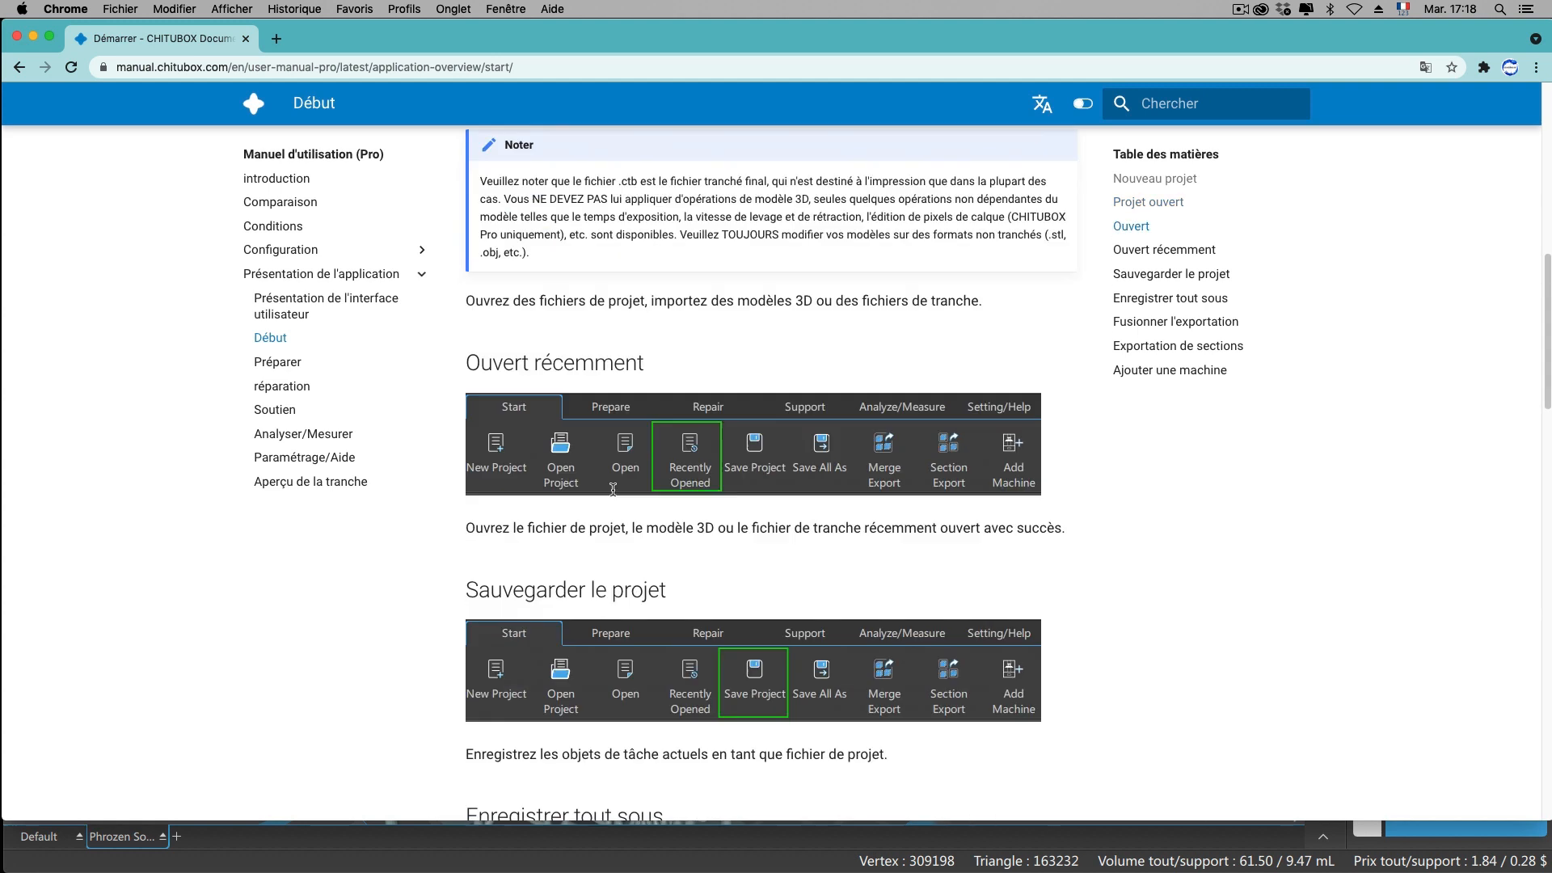
scroll(613, 495, "down", 2)
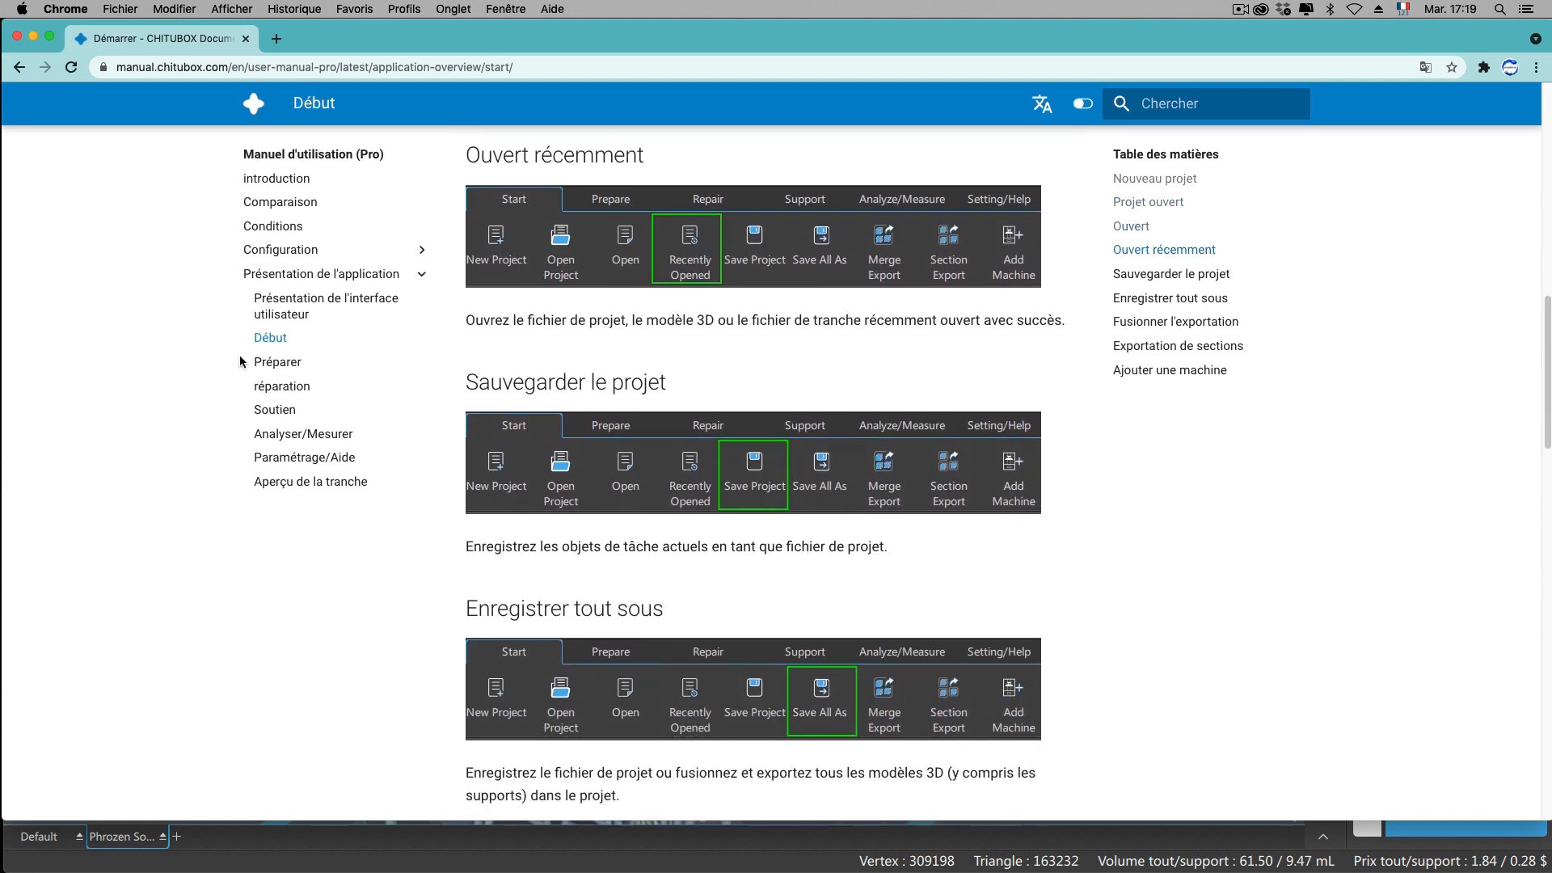
Open the manual's Préparer page and read its sections on copying and splitting models.
left_click(267, 363)
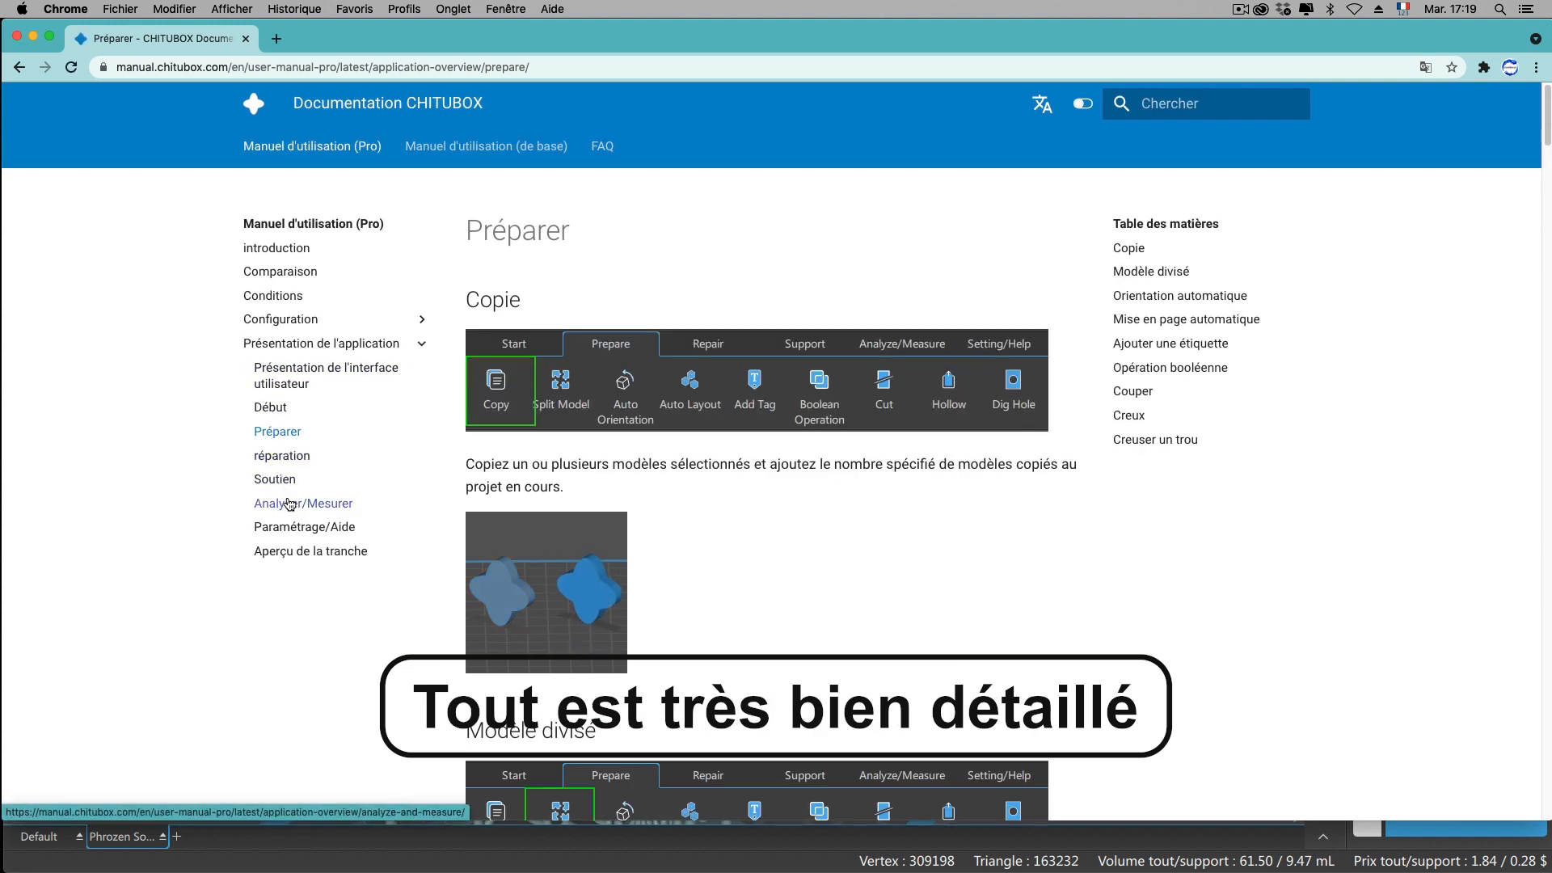
scroll(289, 500, "down", 1)
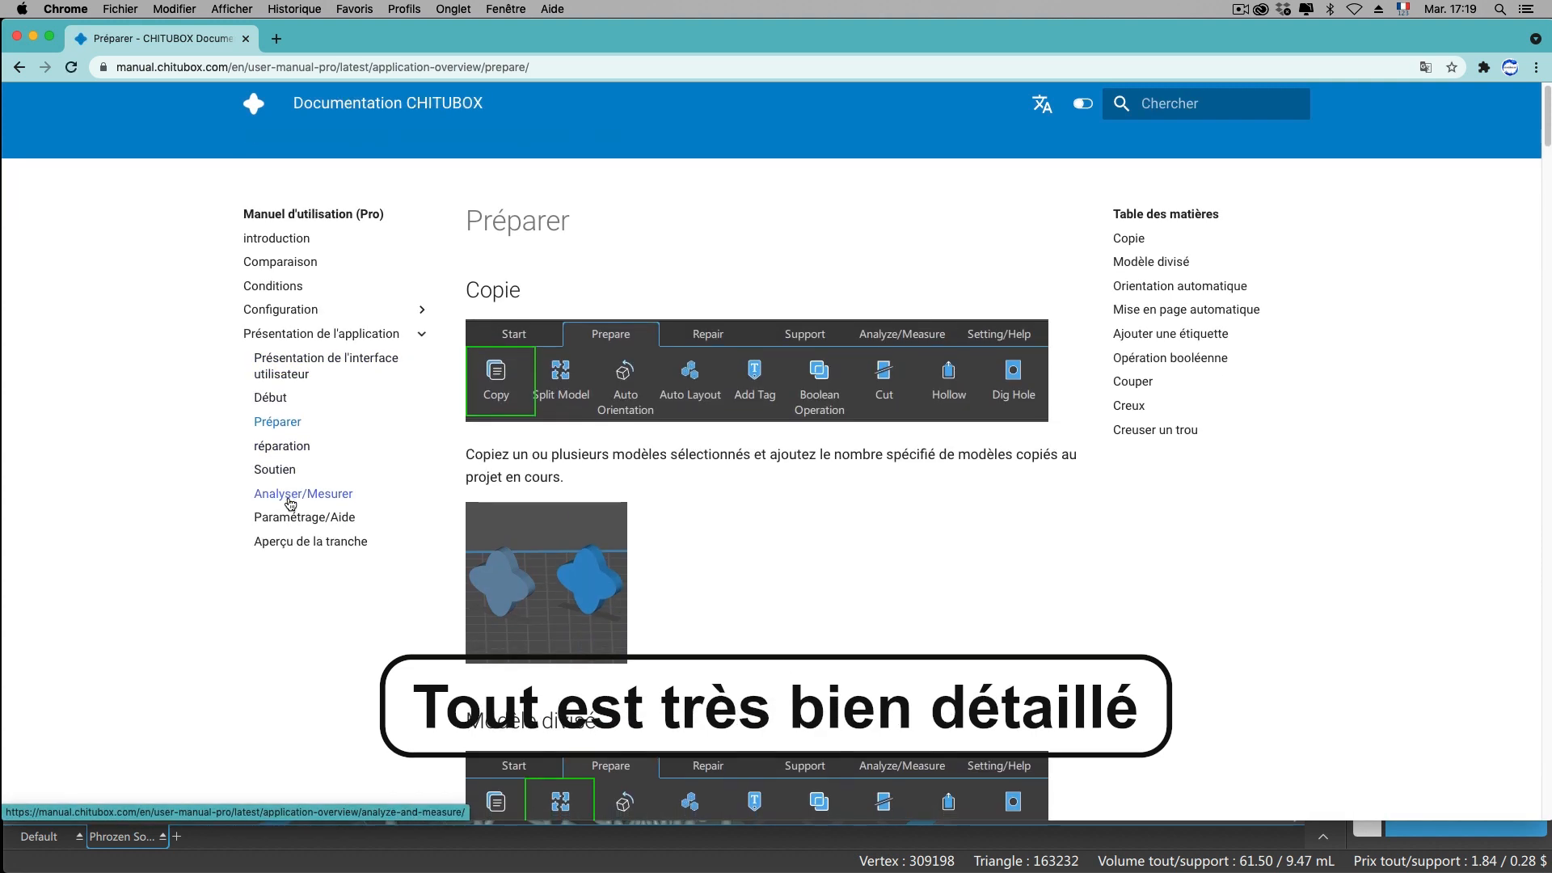
scroll(289, 502, "down", 4)
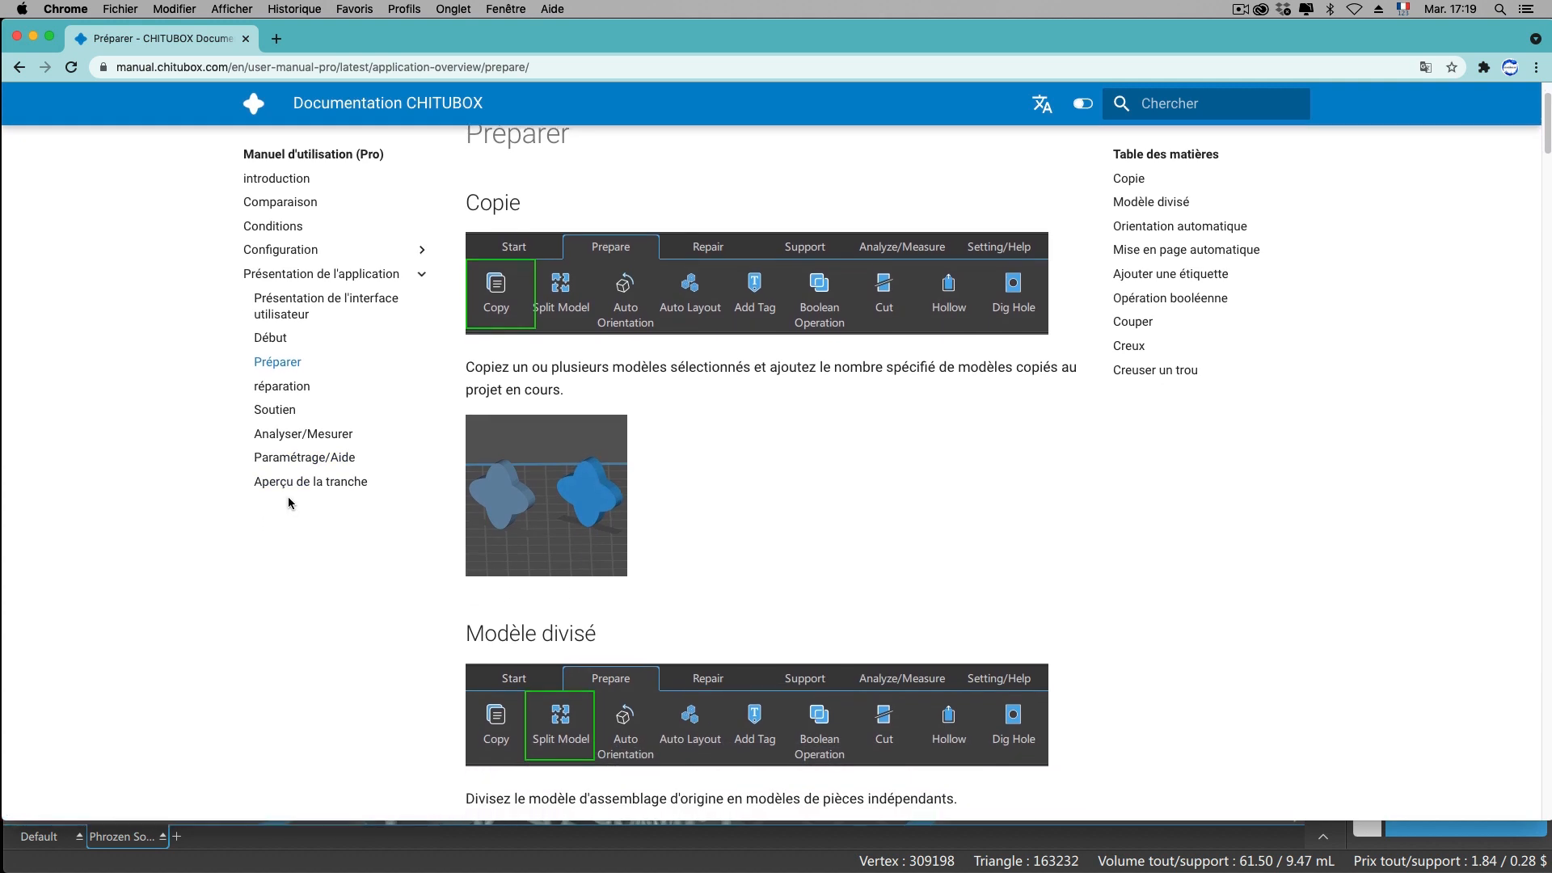
Read the Préparer page's sections on automatic orientation, layout, tags and Boolean operations, and open the manual's réparation page.
scroll(289, 502, "down", 5)
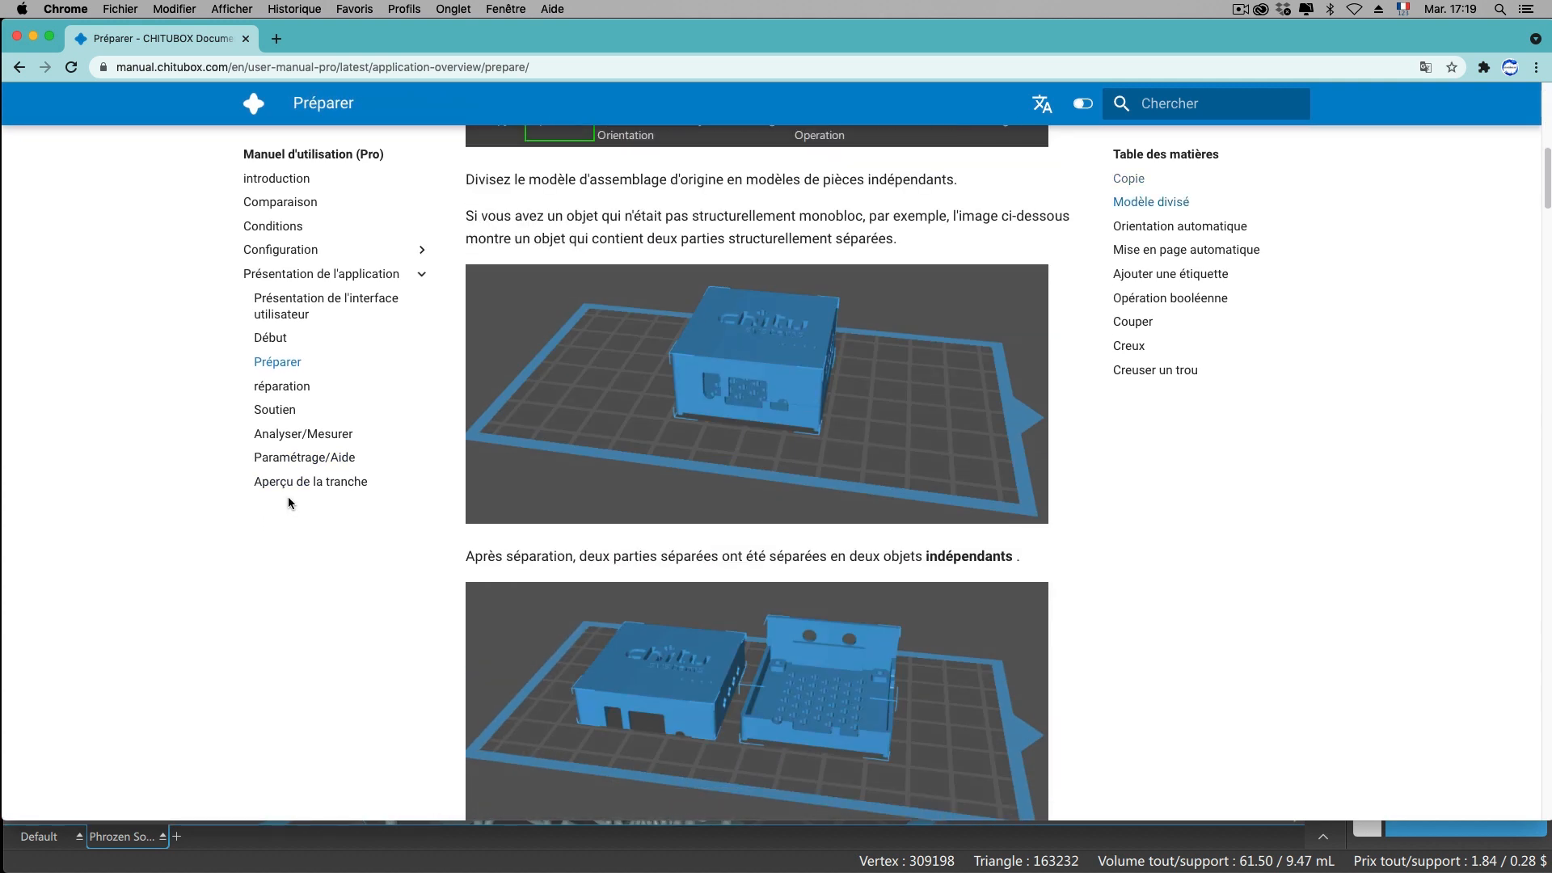
scroll(290, 502, "down", 3)
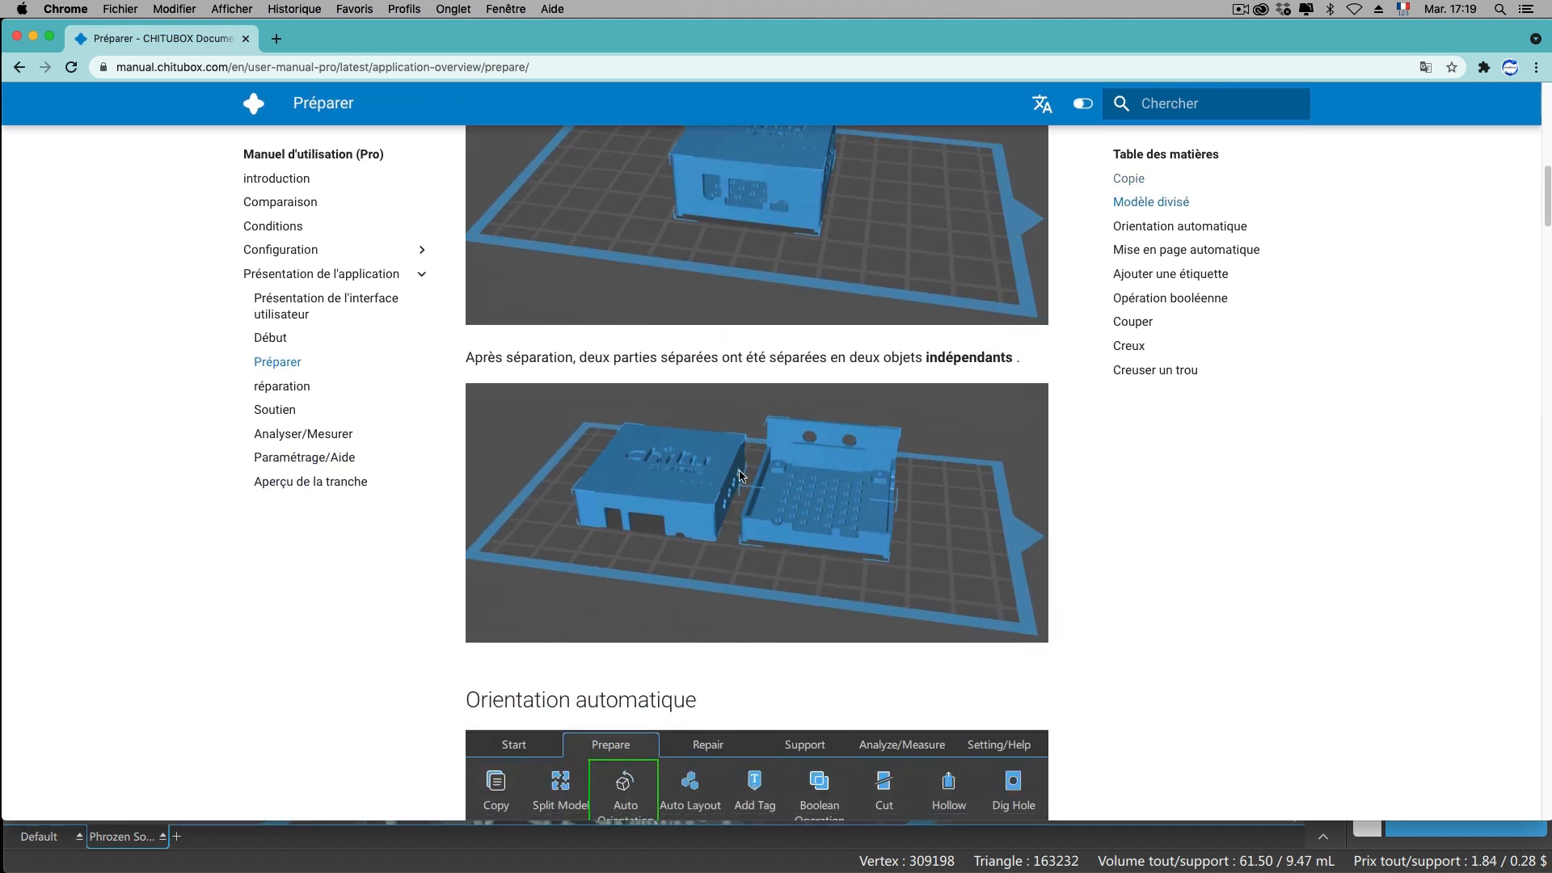
scroll(335, 563, "down", 1)
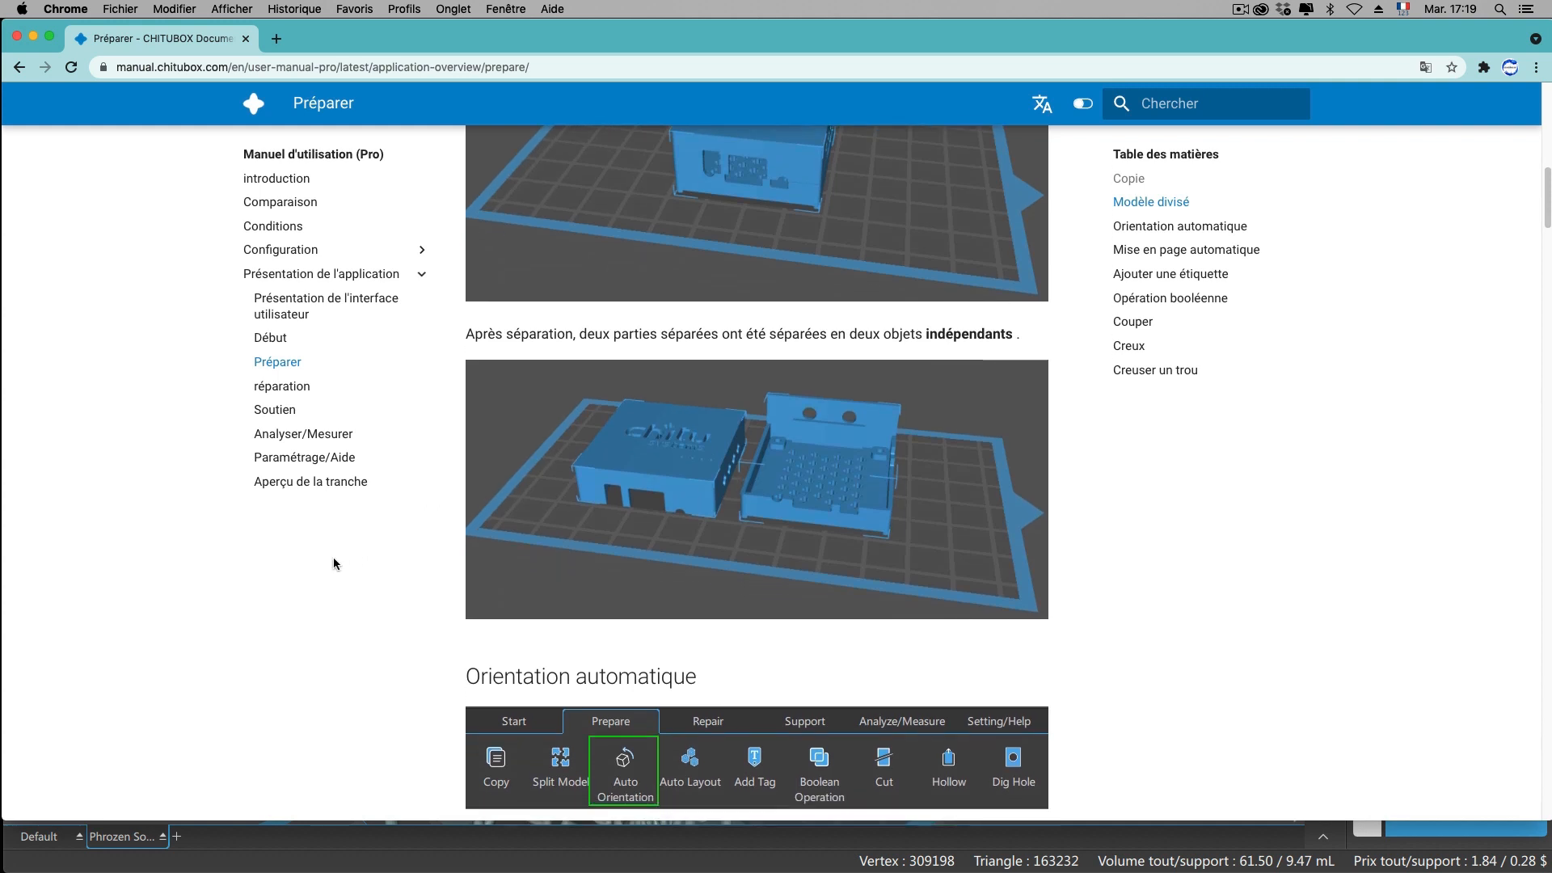
scroll(334, 562, "down", 11)
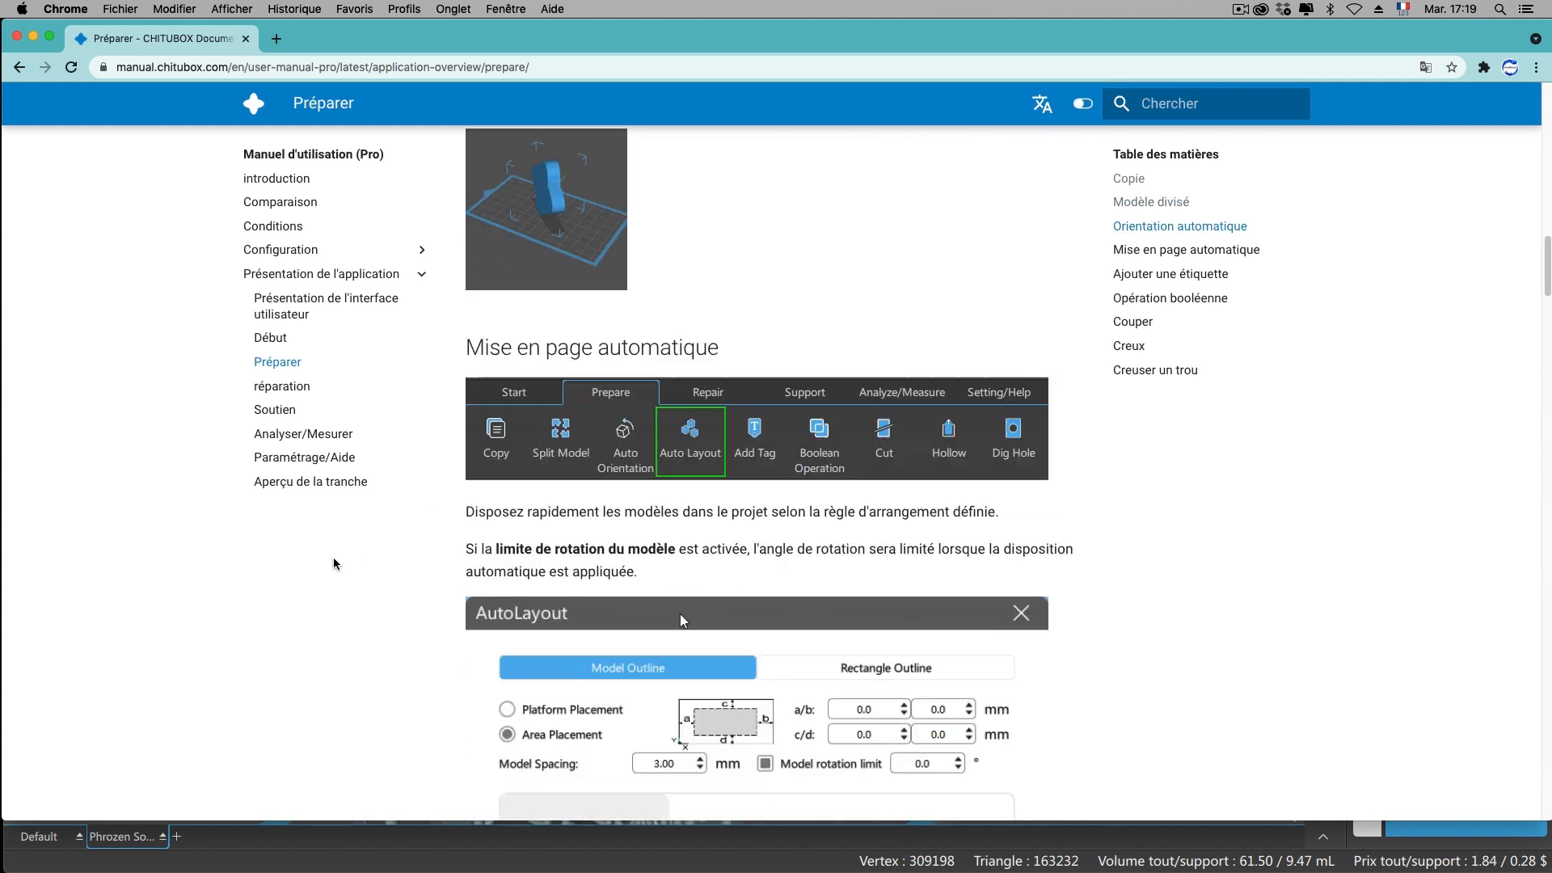
scroll(335, 563, "down", 4)
scroll(336, 564, "down", 3)
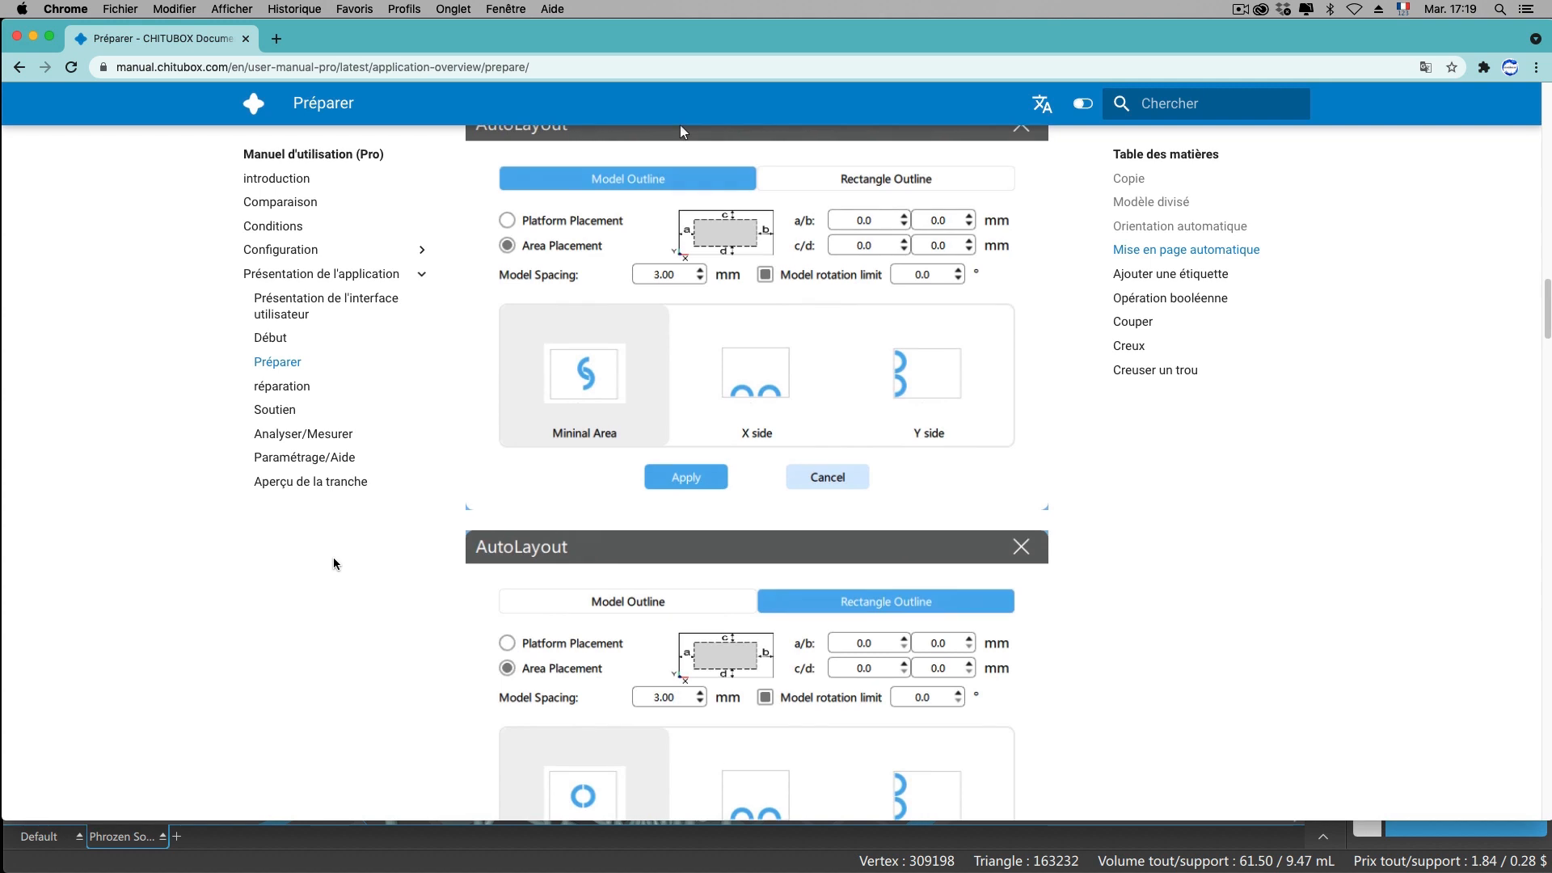
scroll(336, 563, "down", 7)
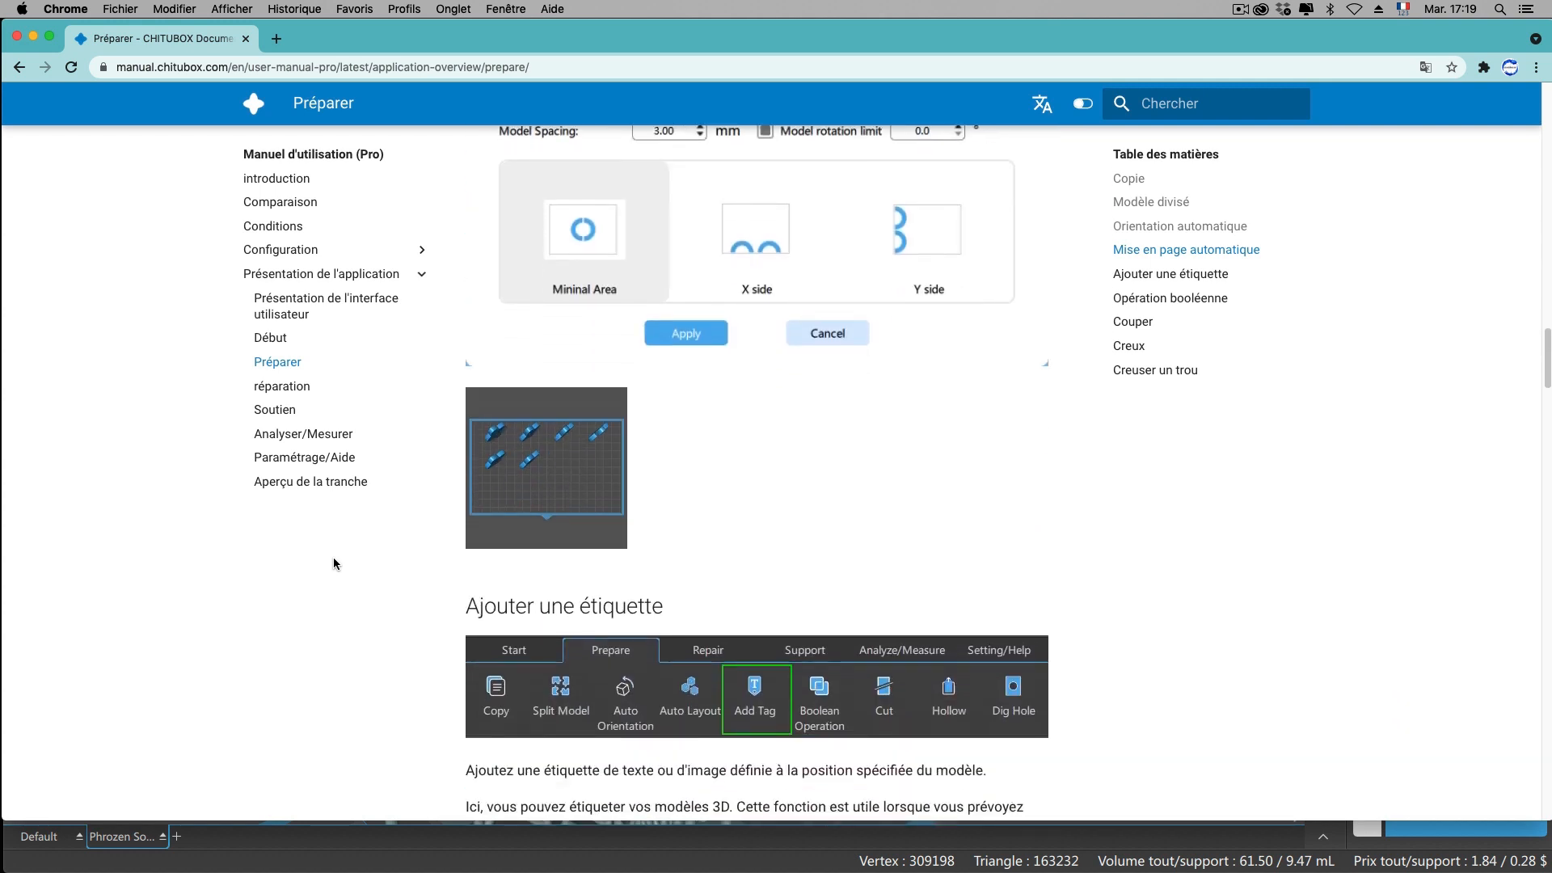
scroll(335, 564, "down", 10)
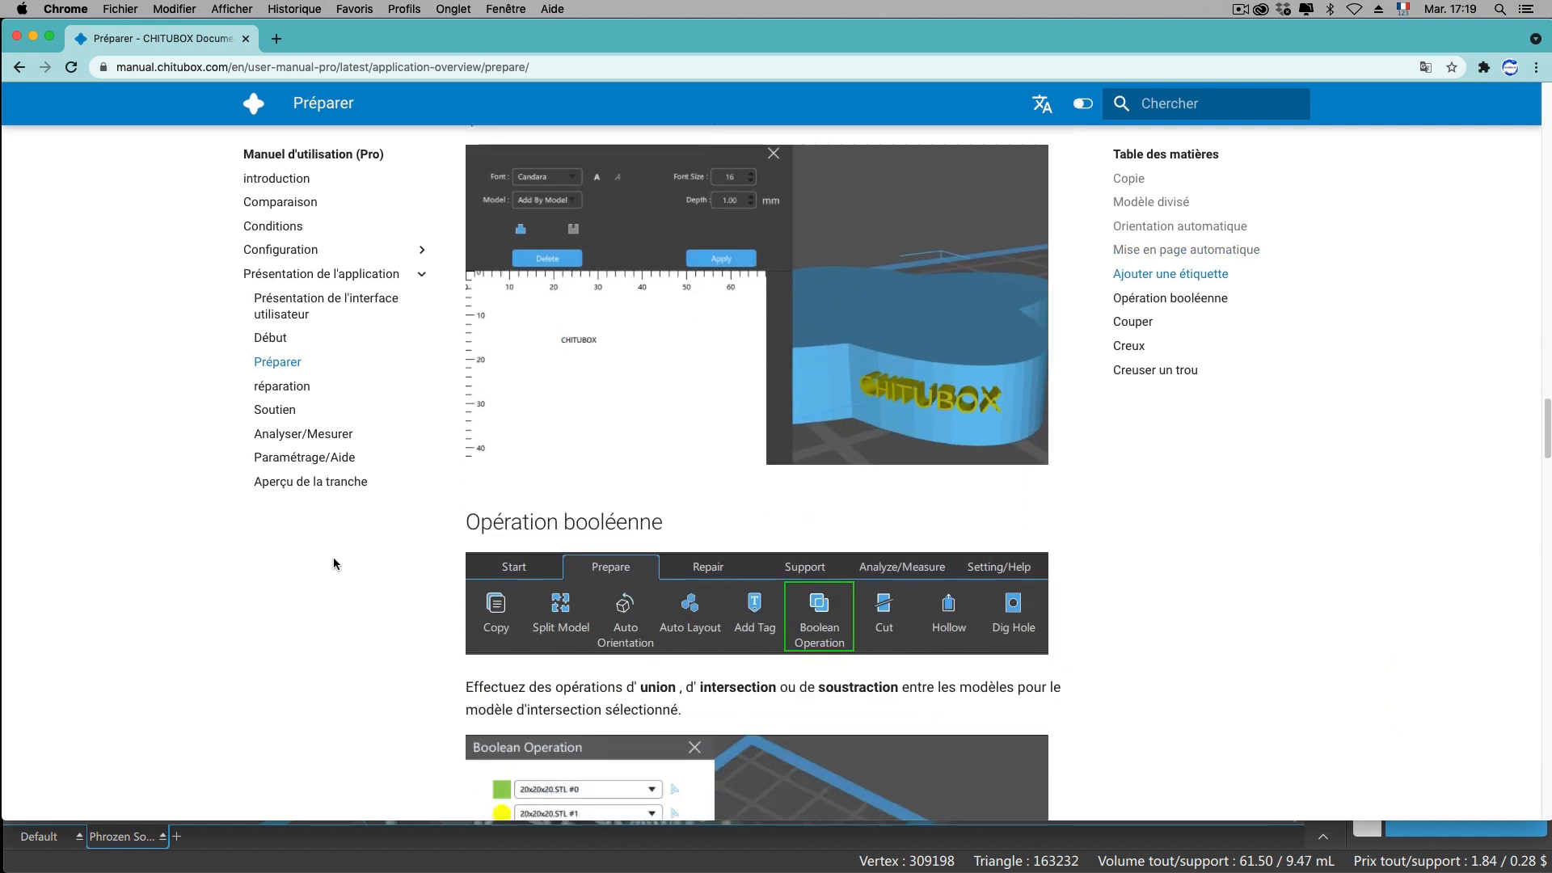
scroll(336, 564, "up", 2)
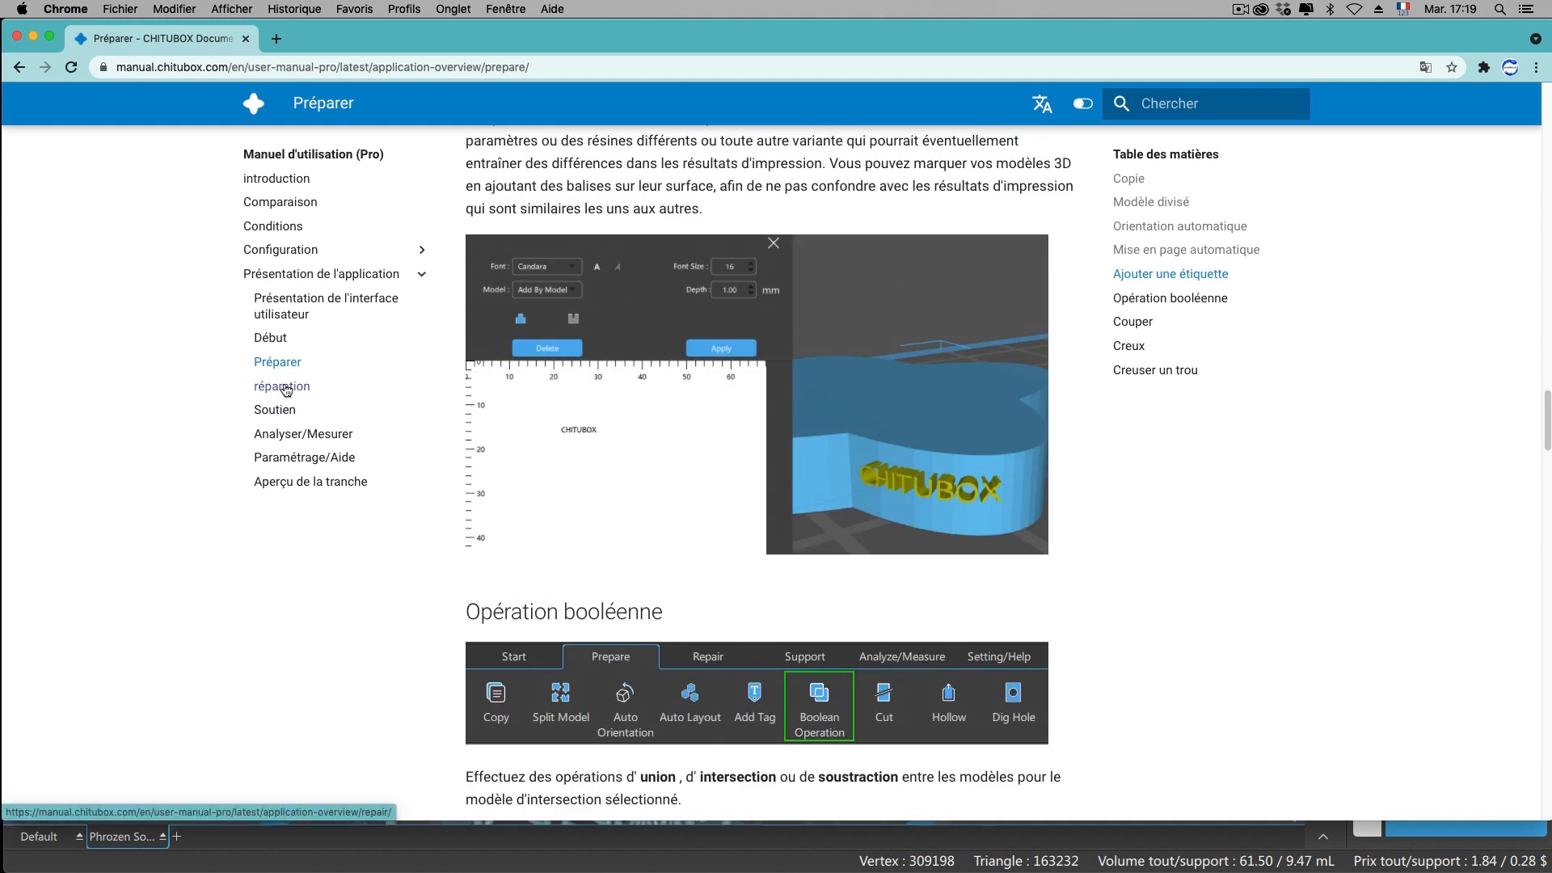
left_click(287, 388)
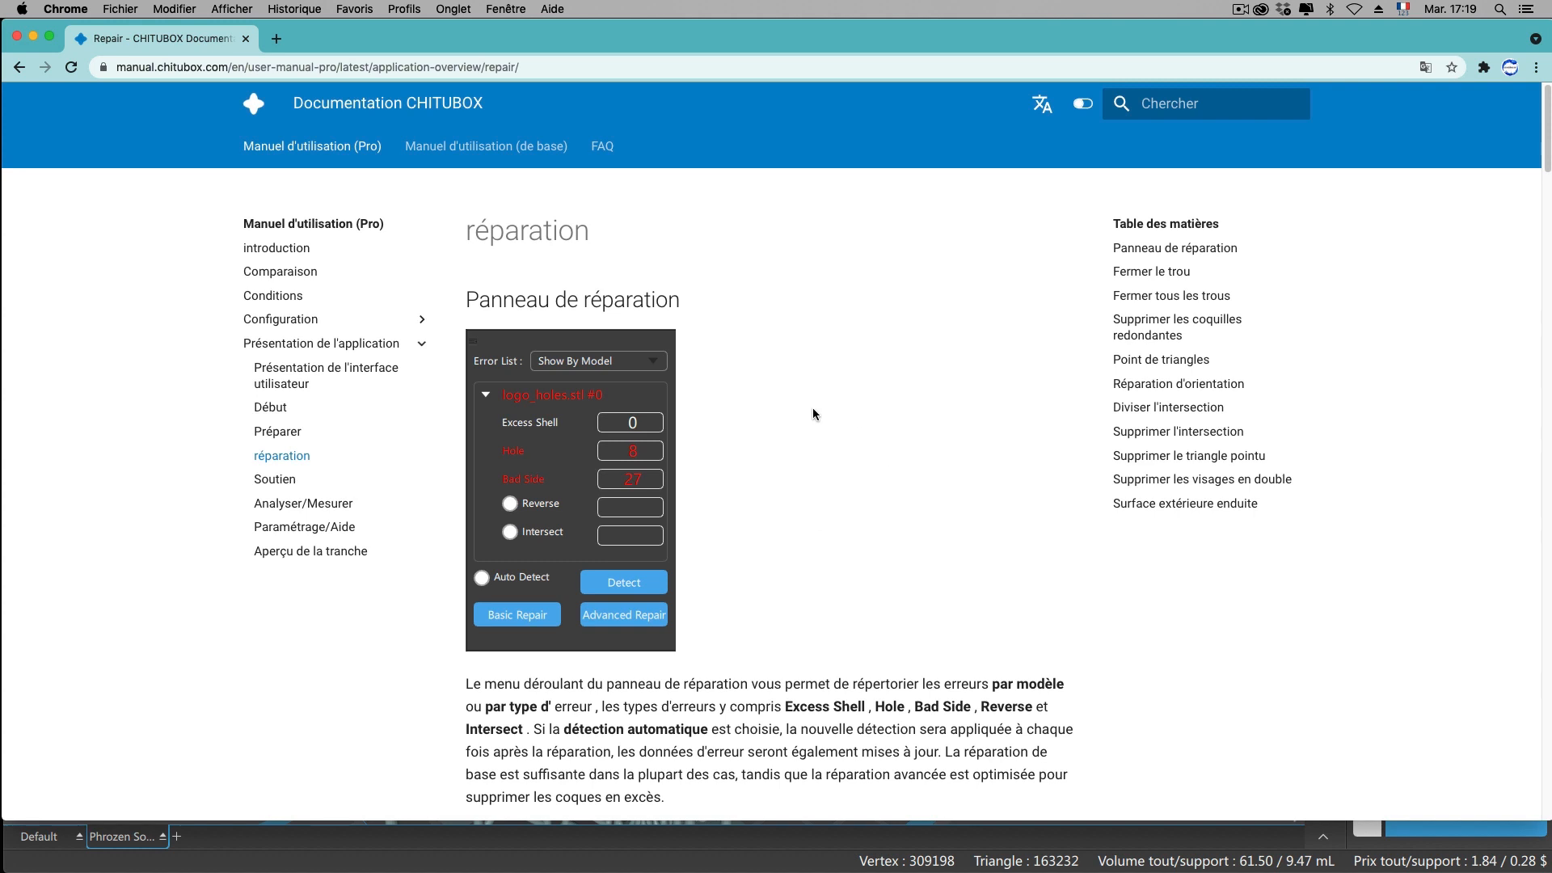
Move the browser window aside to return to CHITUBOX Pro and examine the supported model from the back.
left_click_drag(837, 41, 446, 142)
left_click_drag(270, 160, 0, 202)
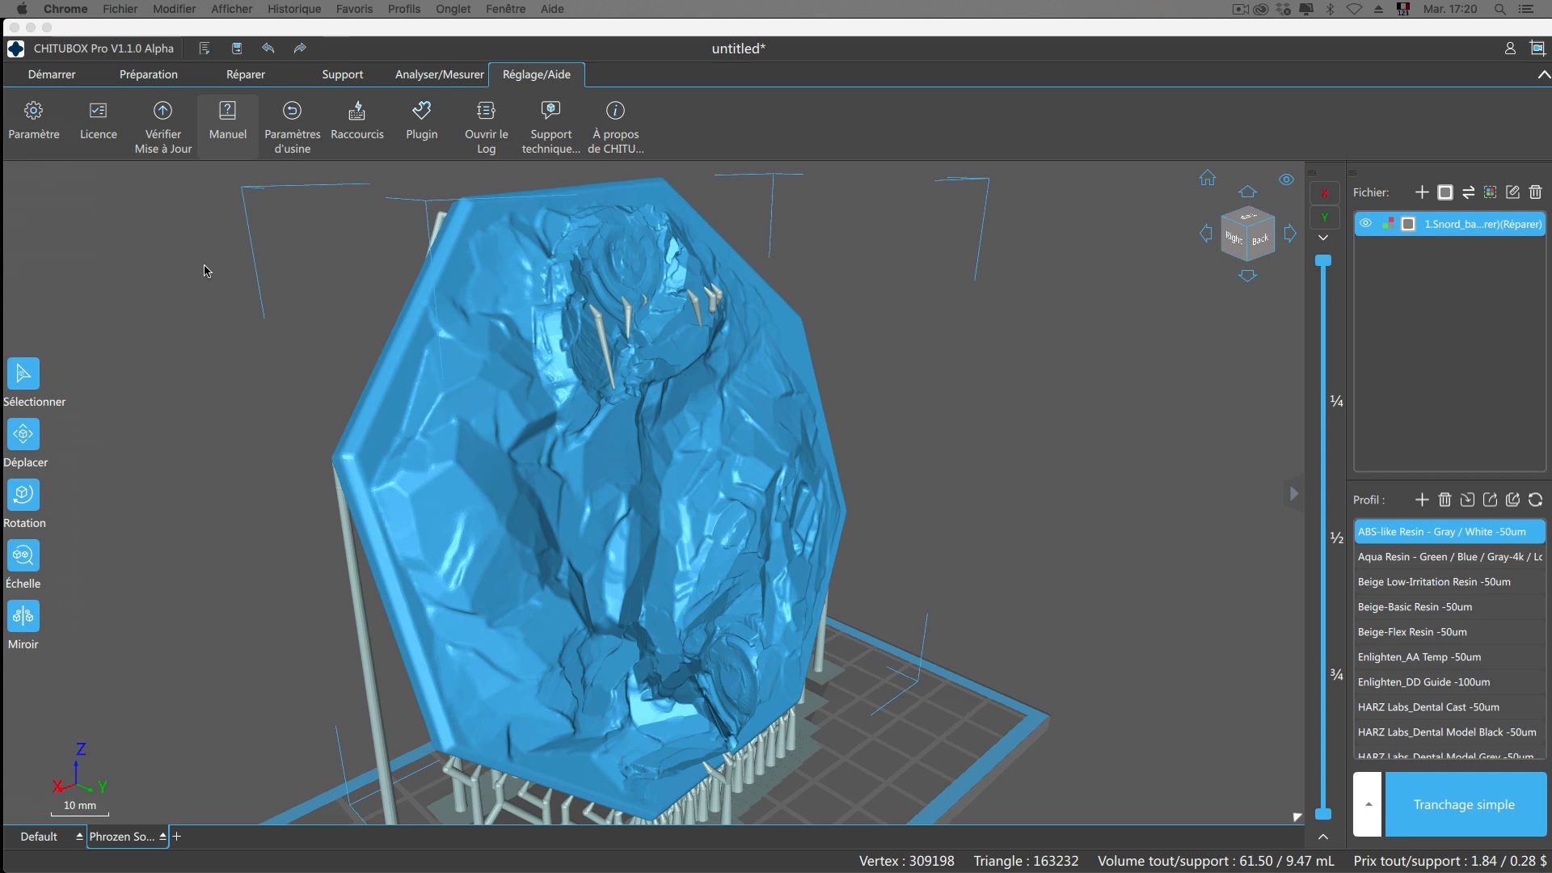
right_click_drag(351, 271, 911, 215)
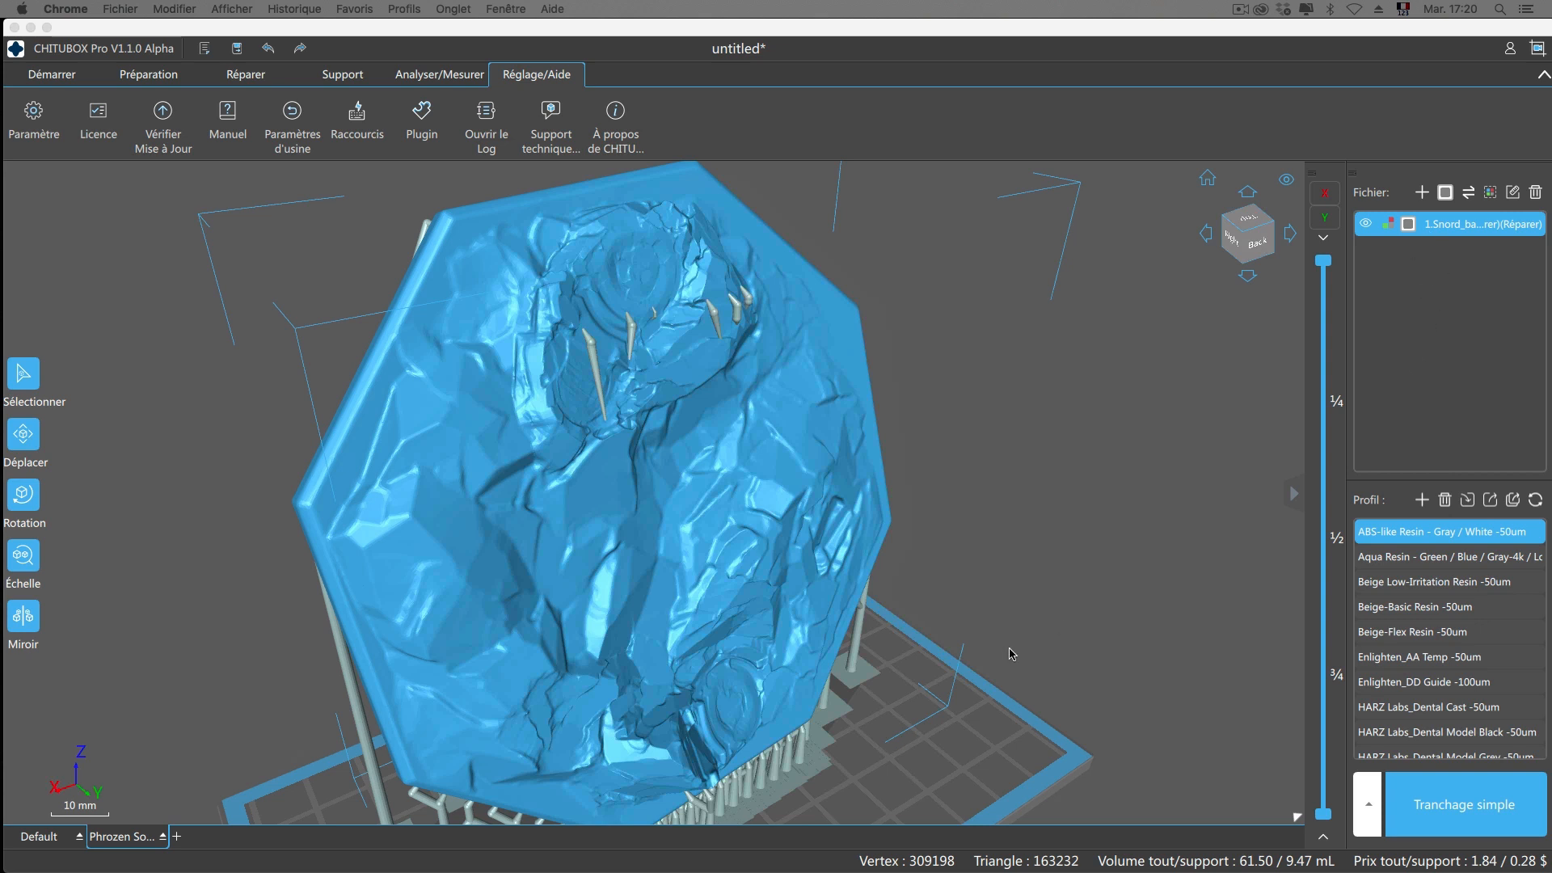
right_click_drag(936, 632, 333, 538)
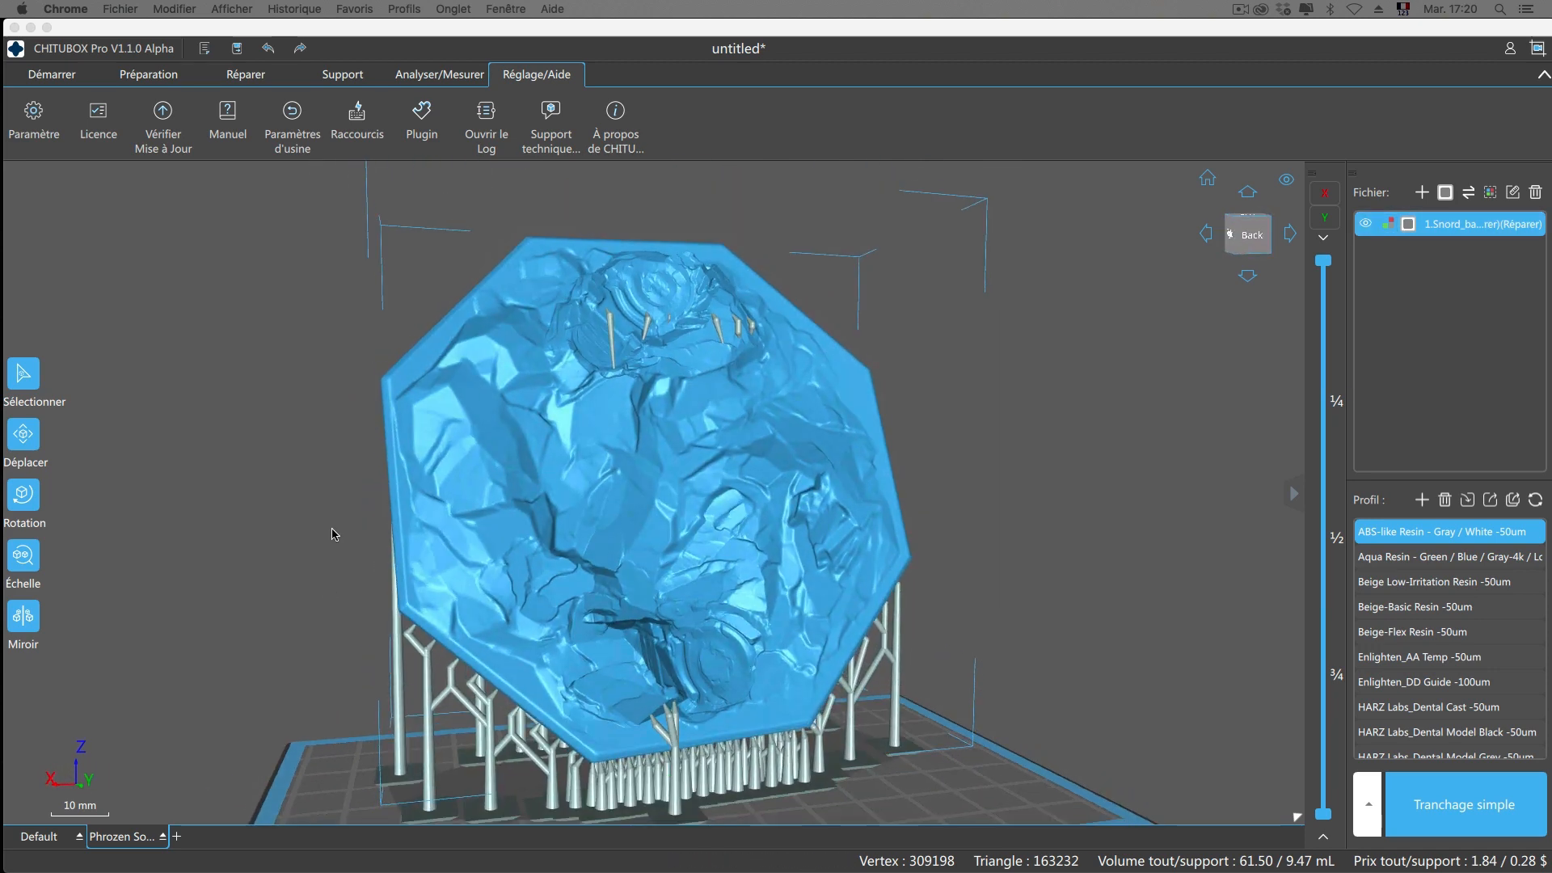